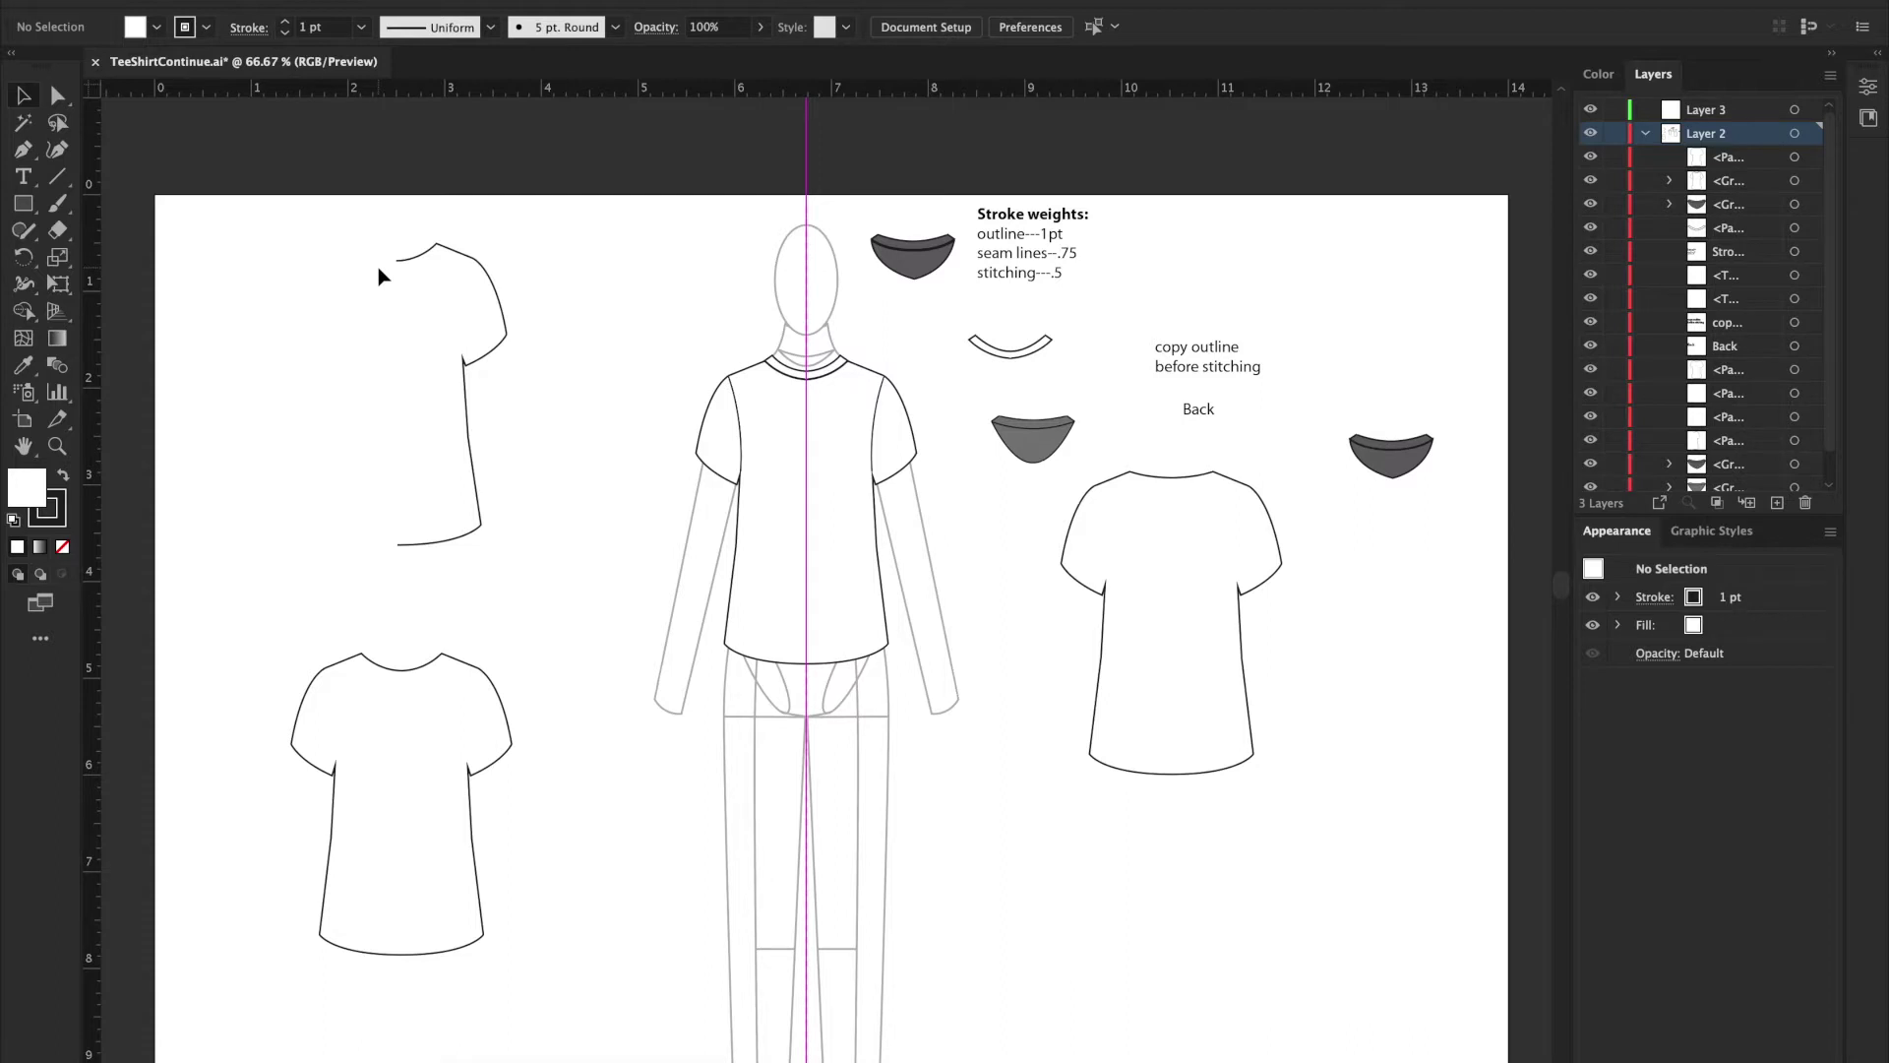
Step: Reflect a copy of the half T-shirt outline across the vertical axis at its center front
left_click_drag(383, 240, 539, 604)
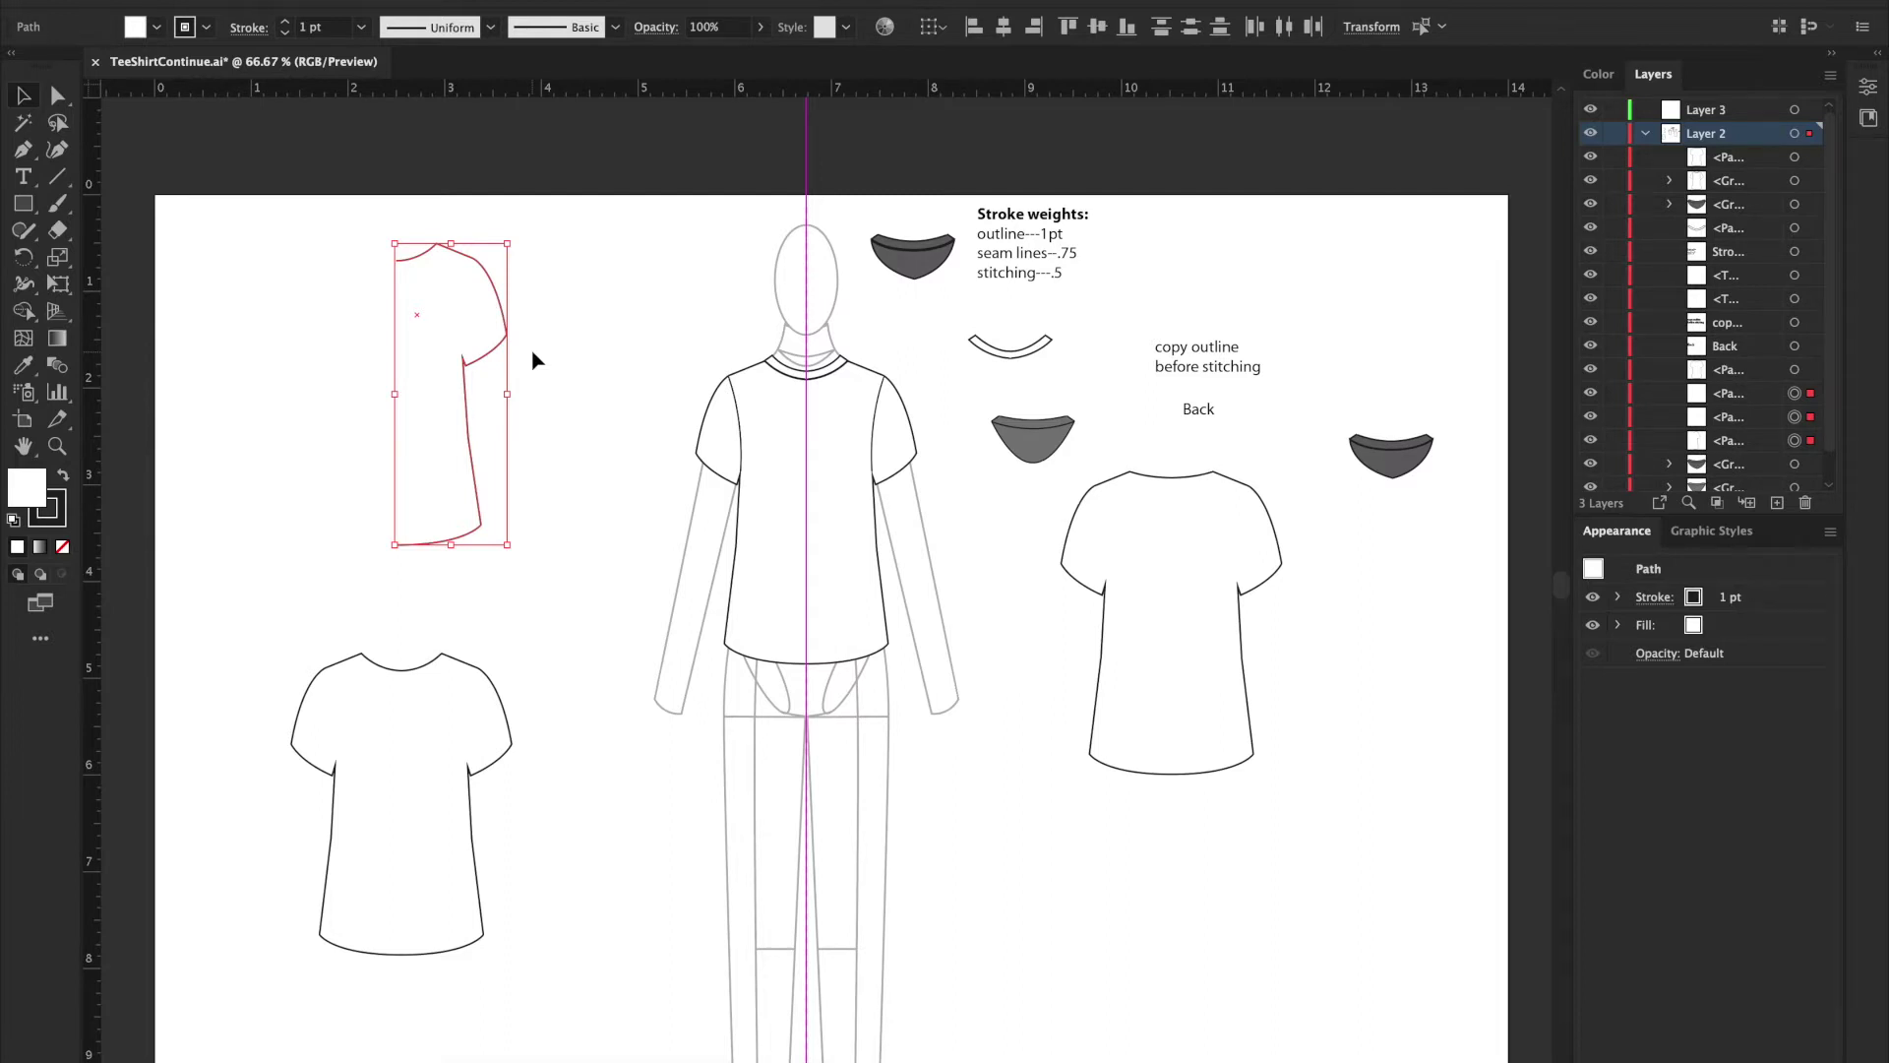
key("o")
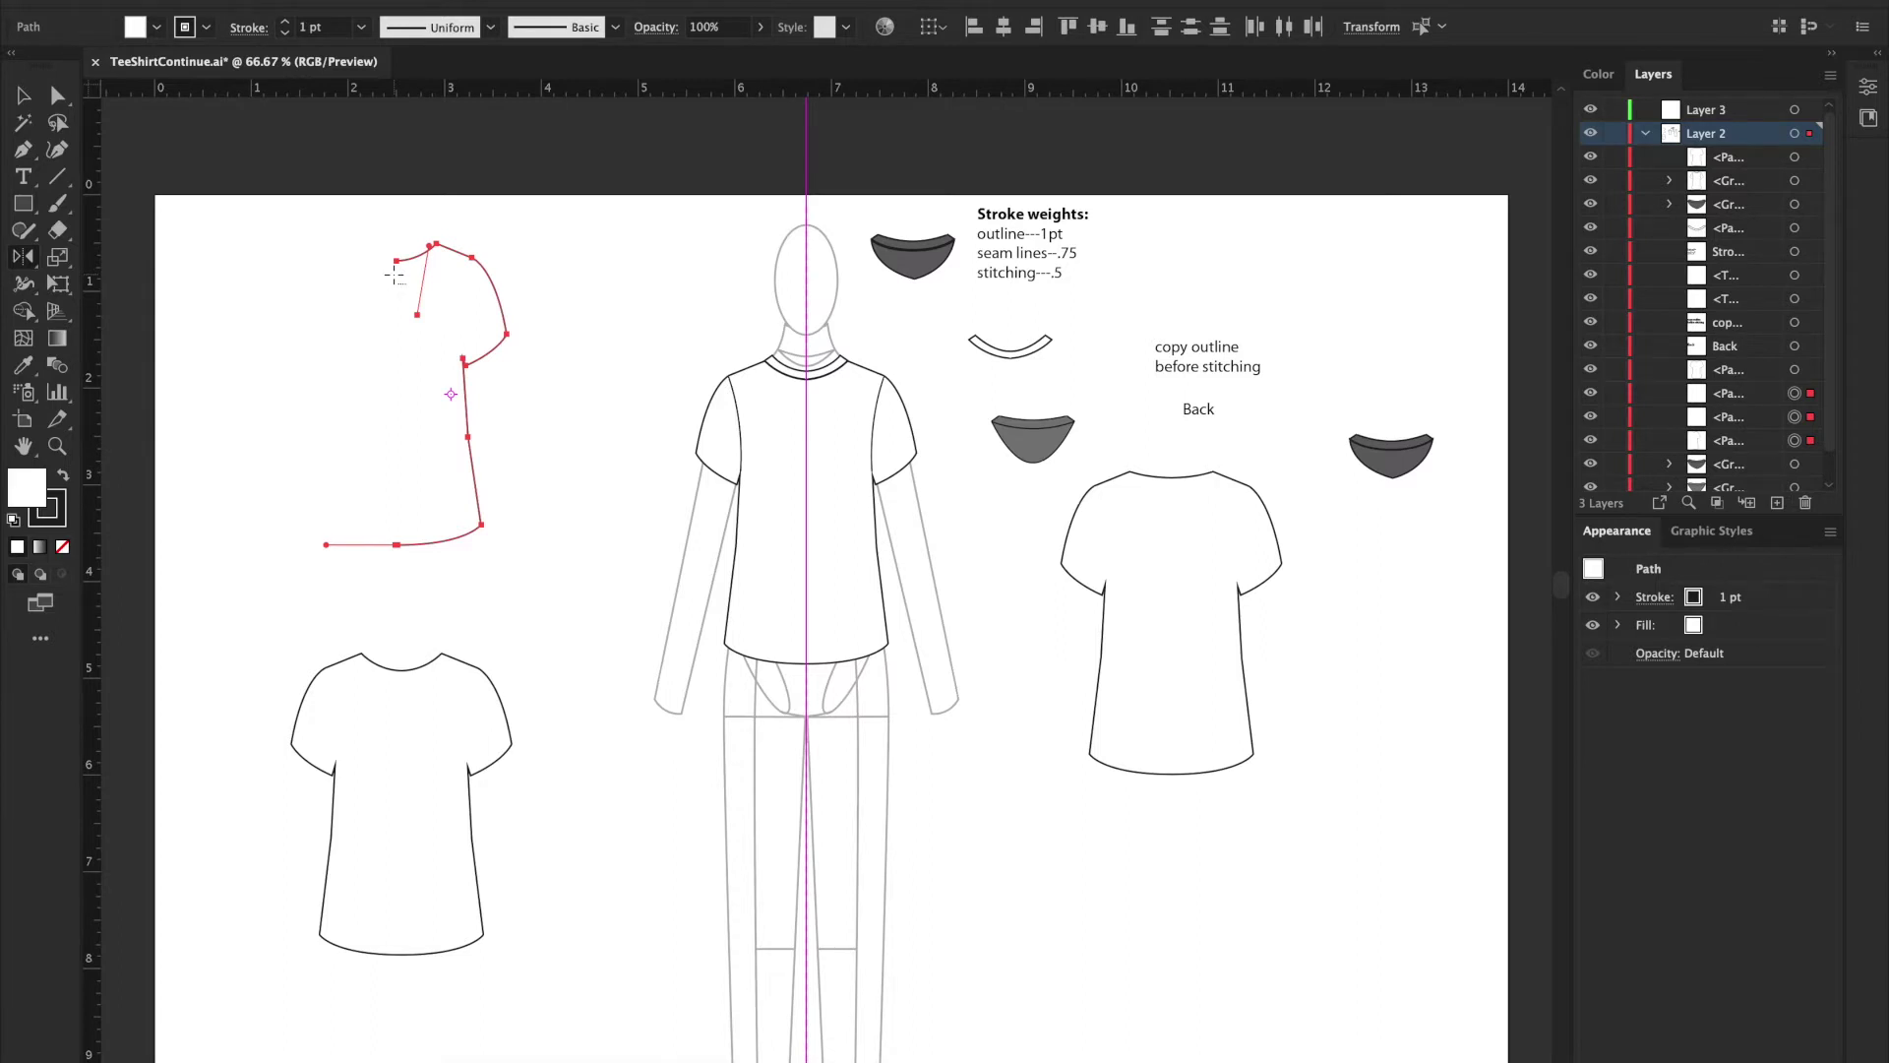
left_click(394, 274, "alt")
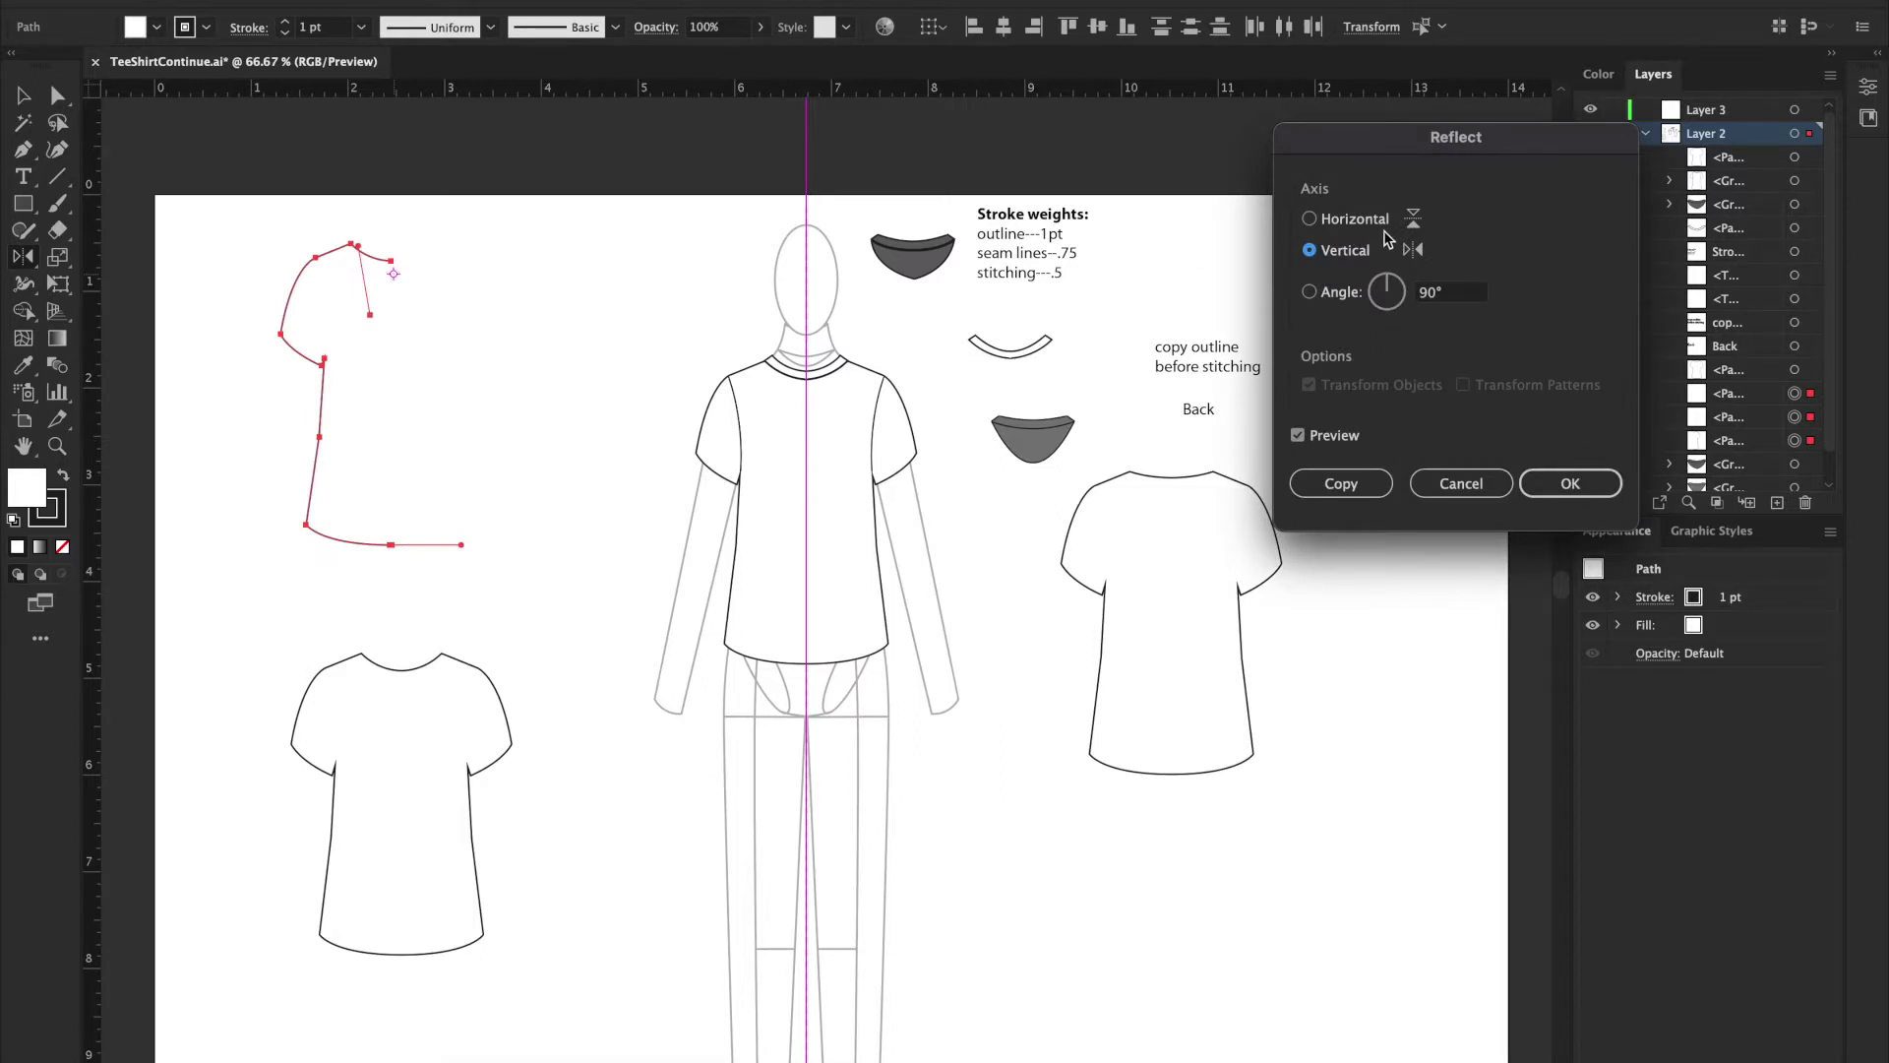
left_click(1341, 485)
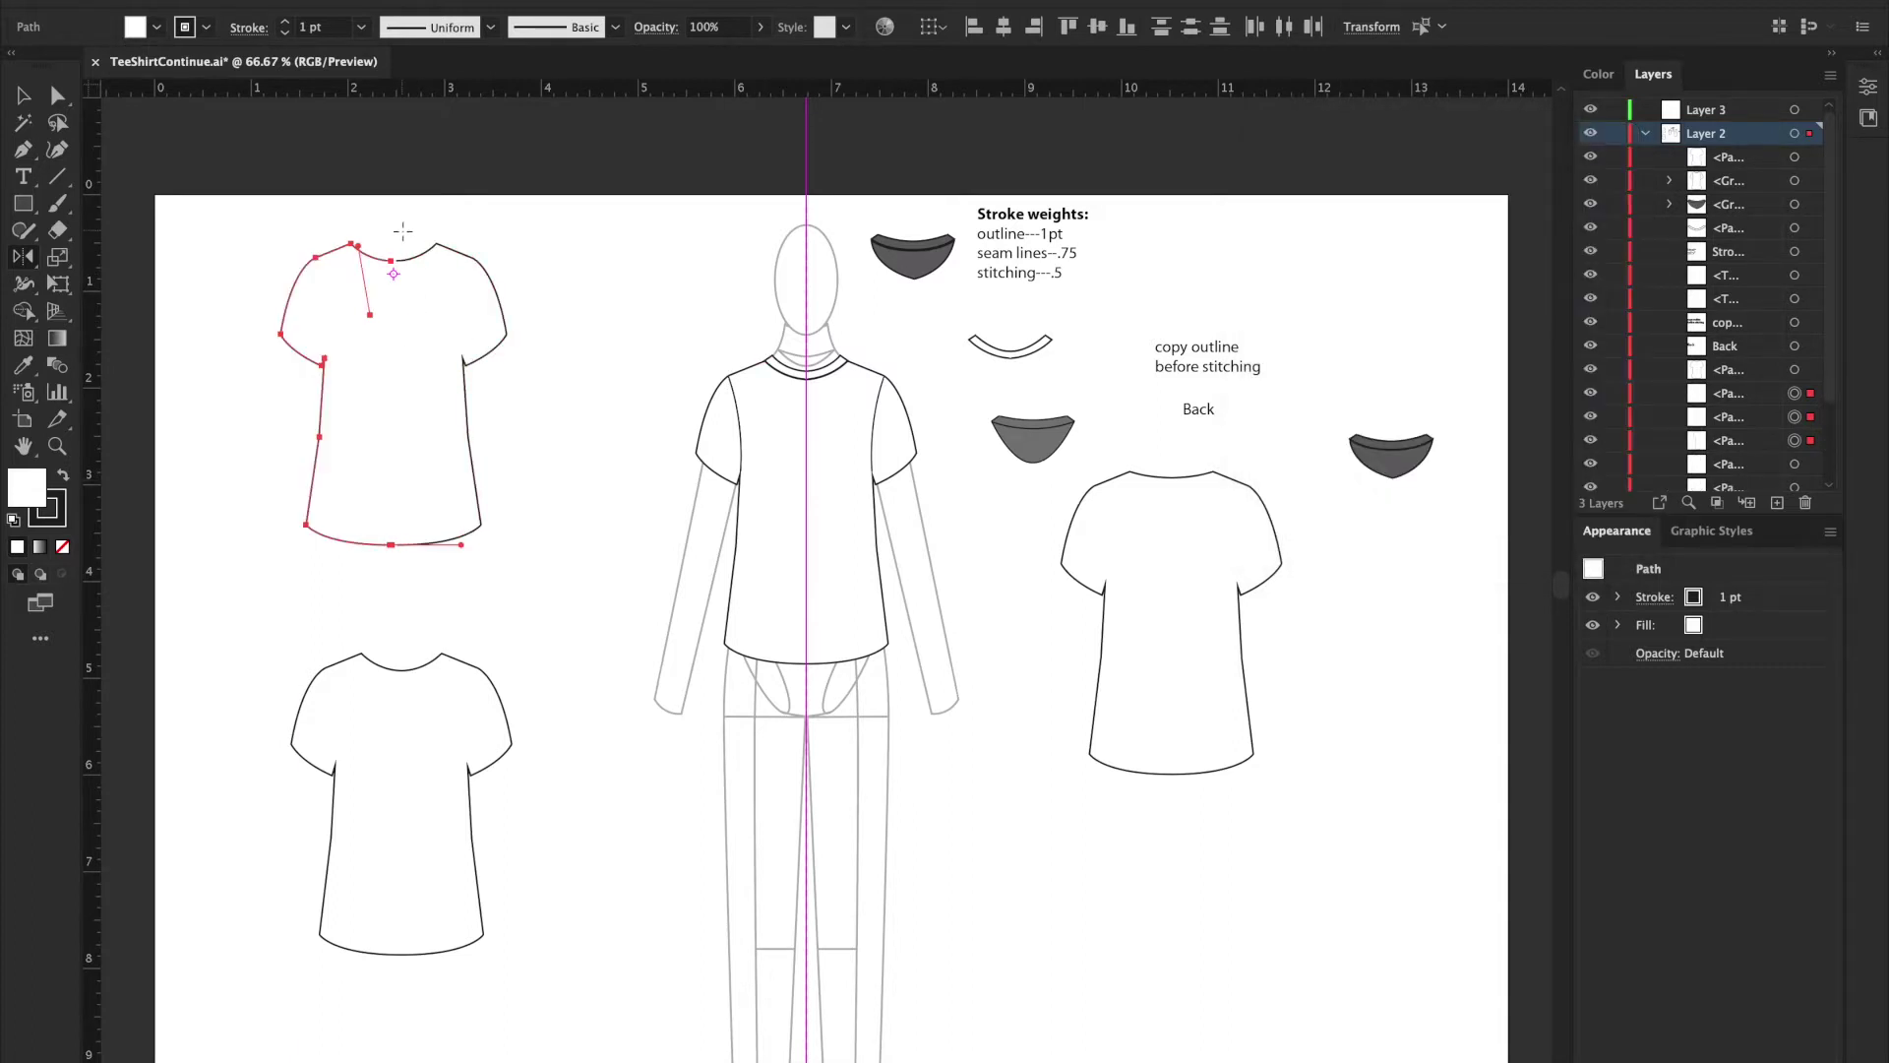
Step: Nudge the mirrored half to the right until its neckline and hem ends meet the original half
key("a")
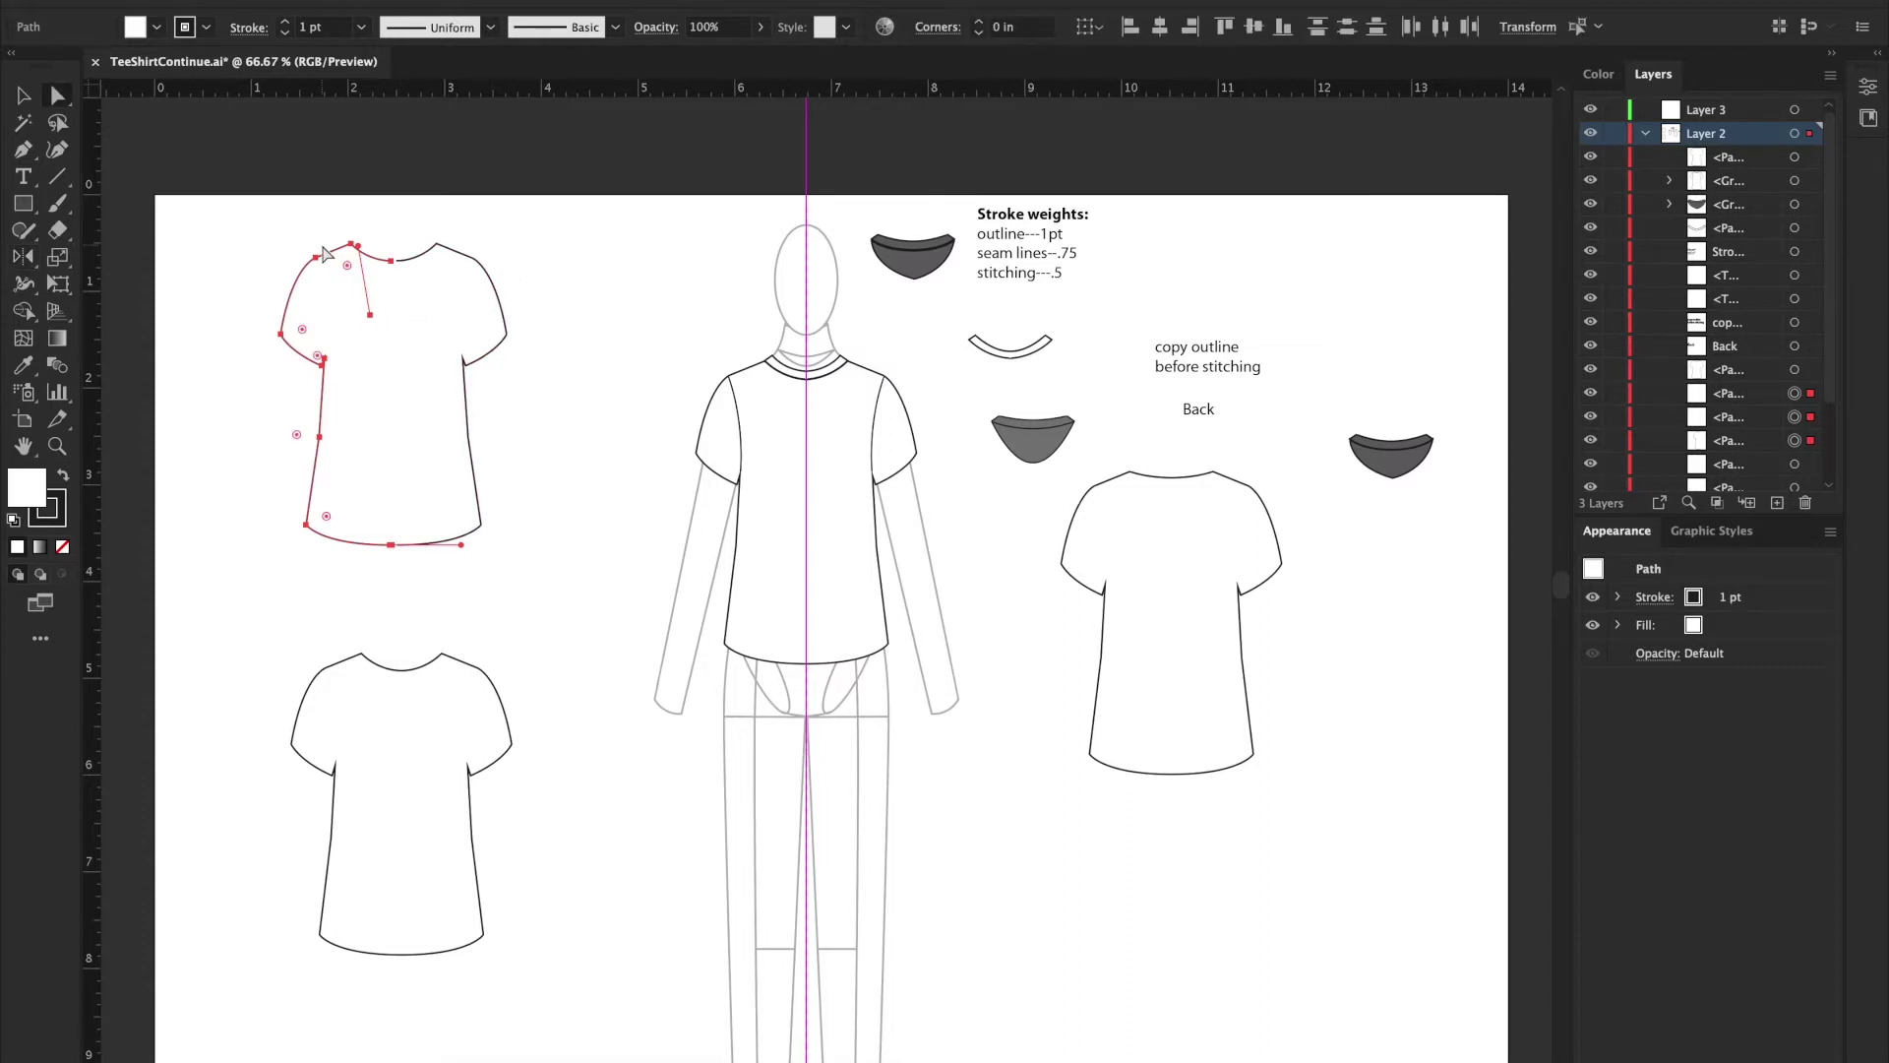
key("v")
key("Right")
key("Right")
key("Right")
key("Right")
key("Right")
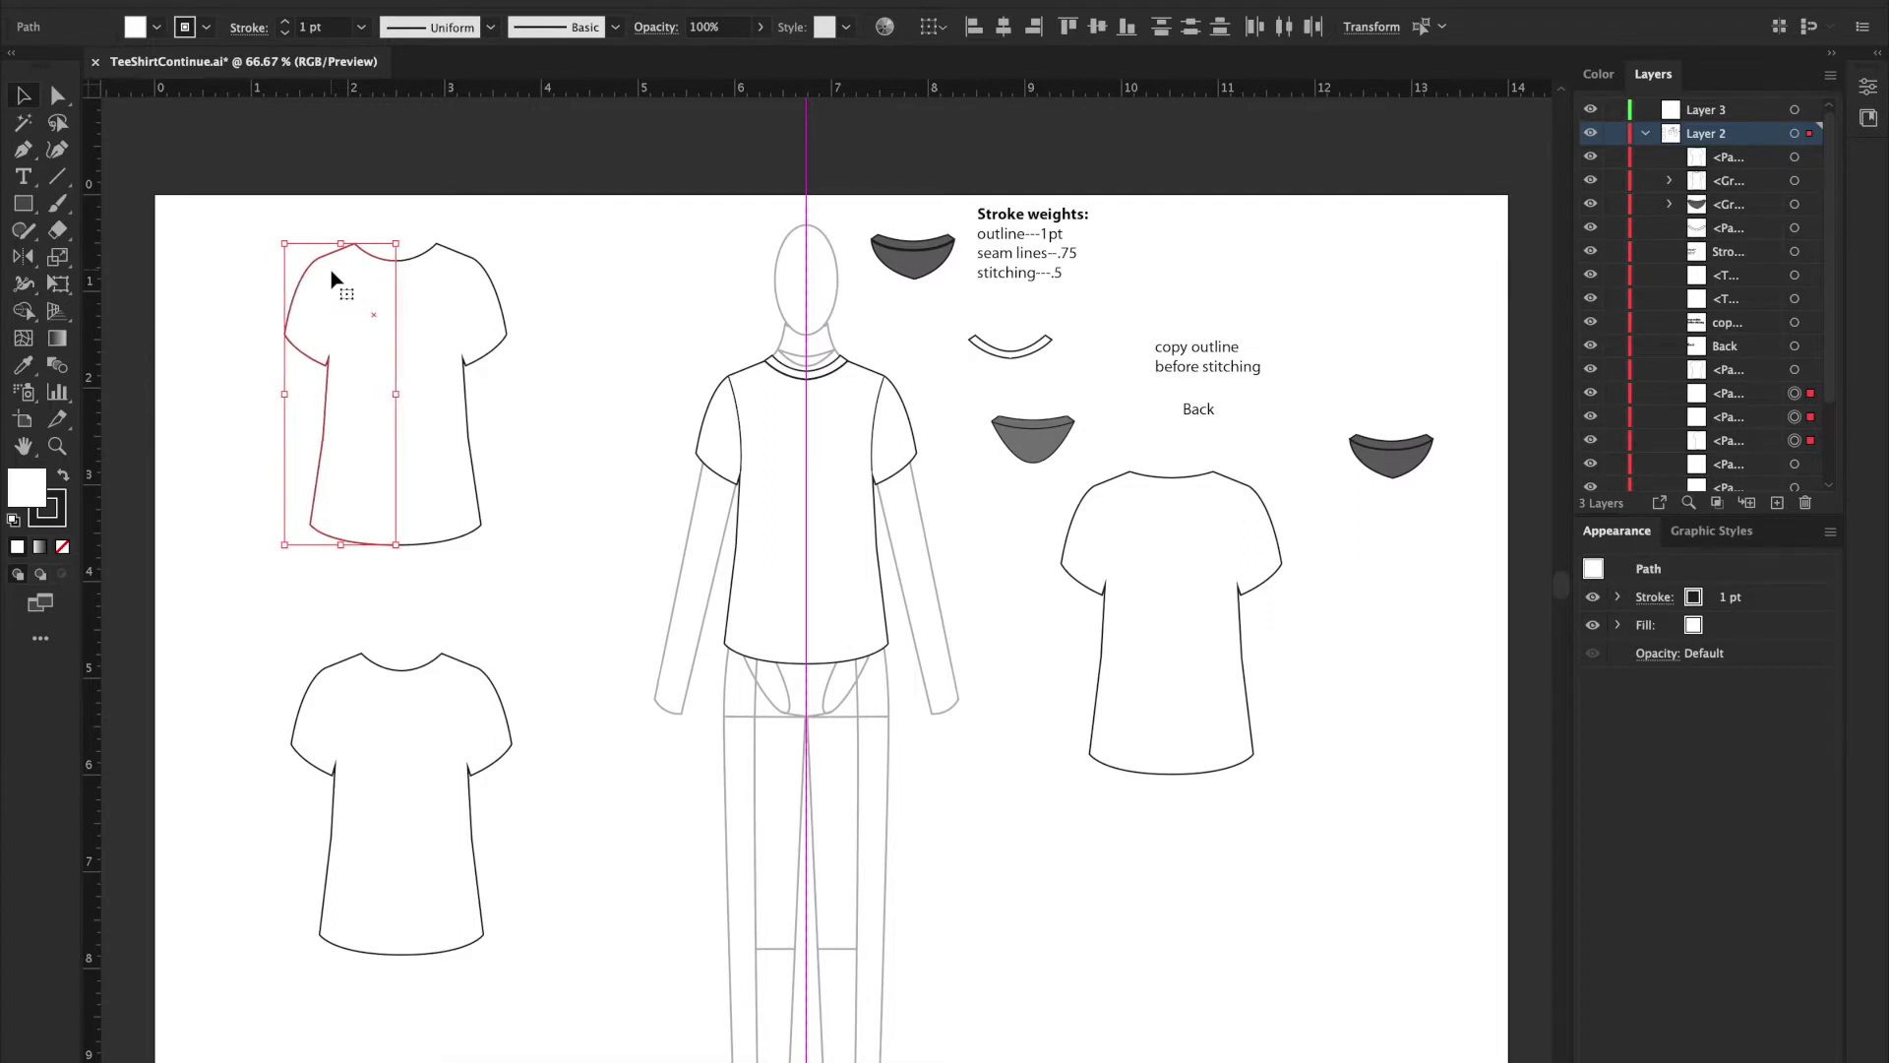
left_click(528, 225)
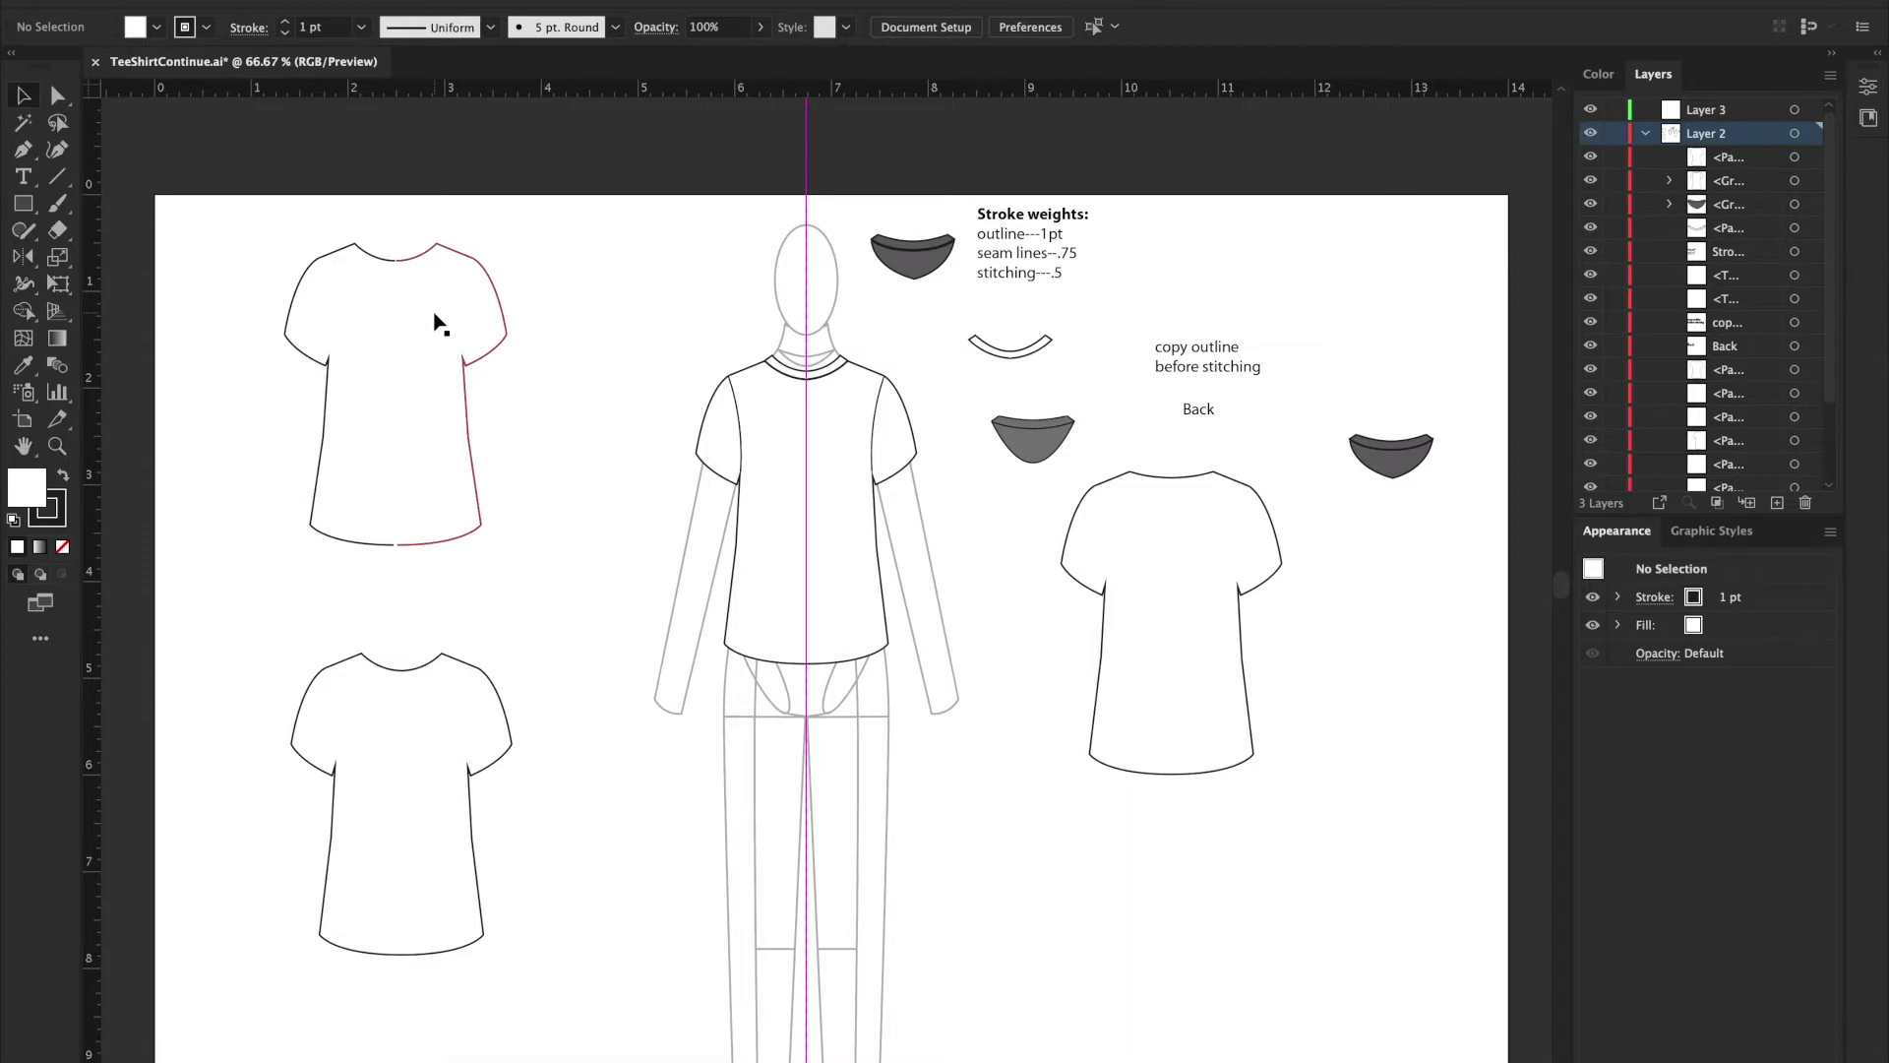
left_click(314, 258)
left_click(580, 556)
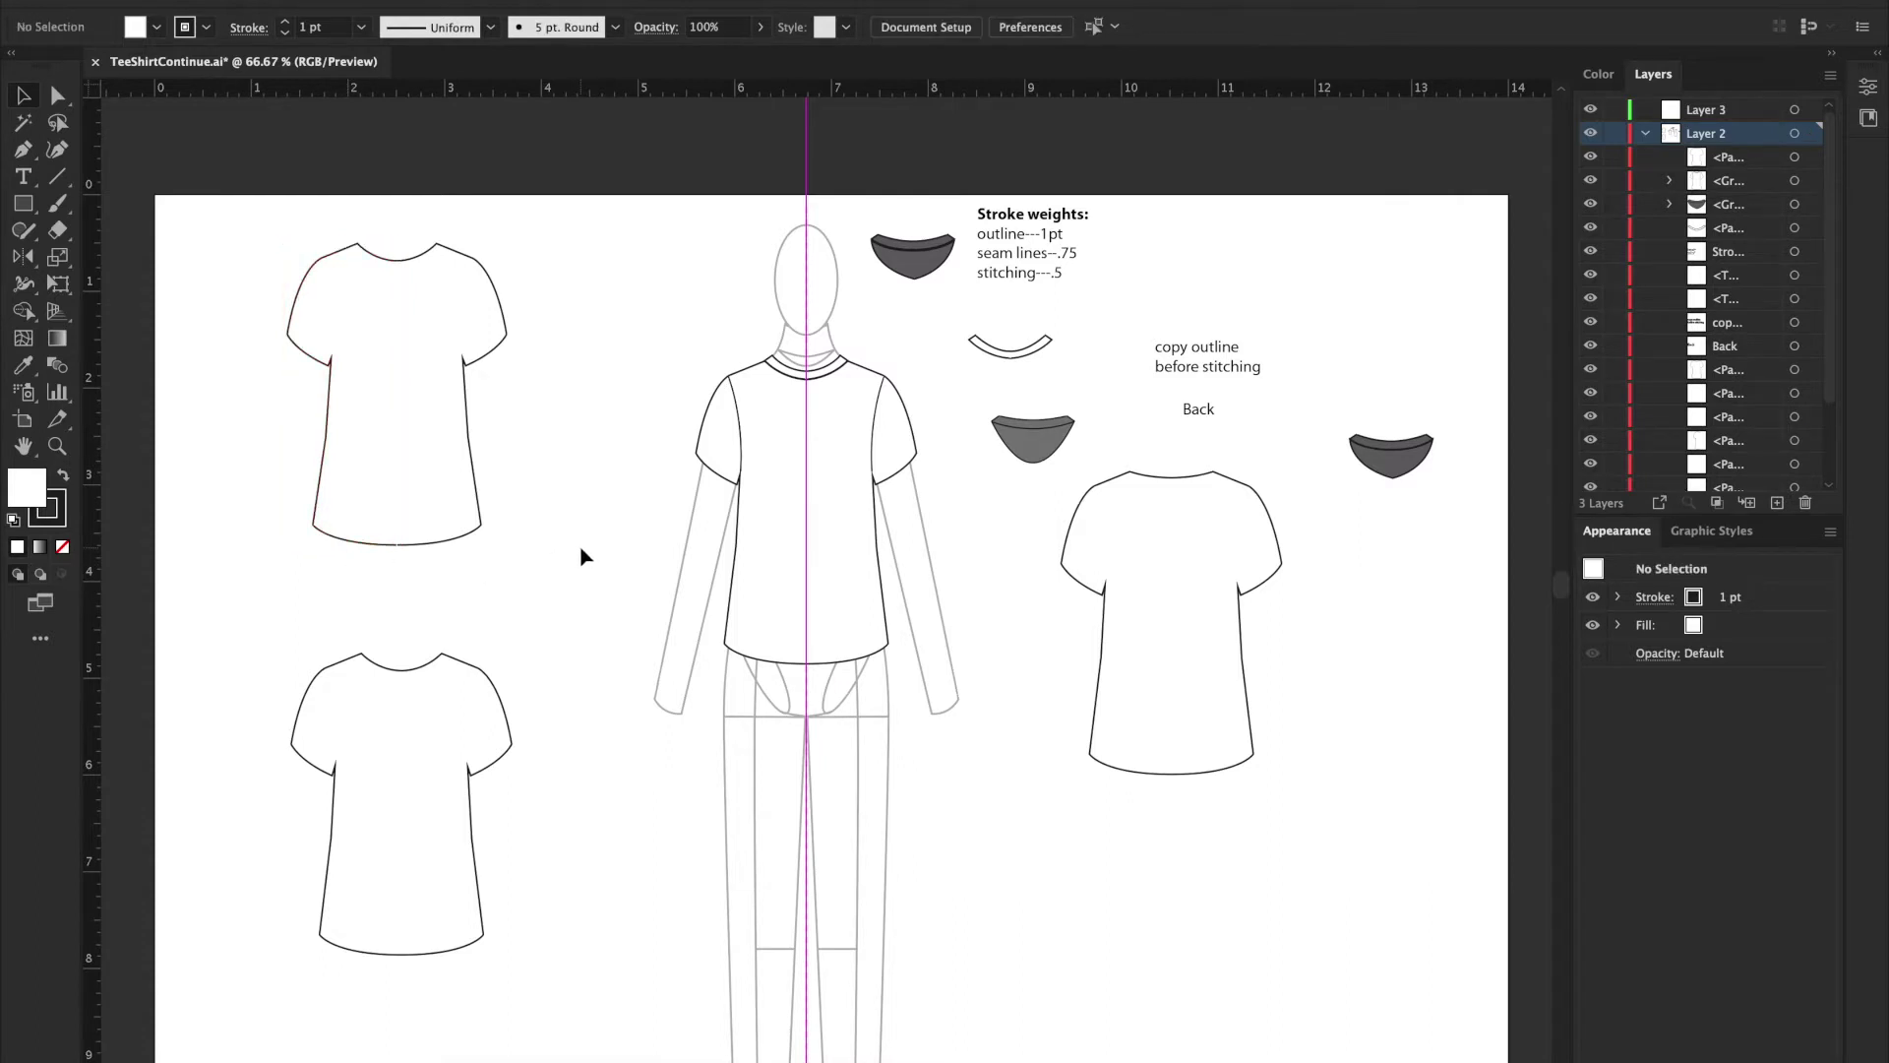
Step: Average the center neckline anchor points on both axes and join them
key("a")
left_click(414, 287)
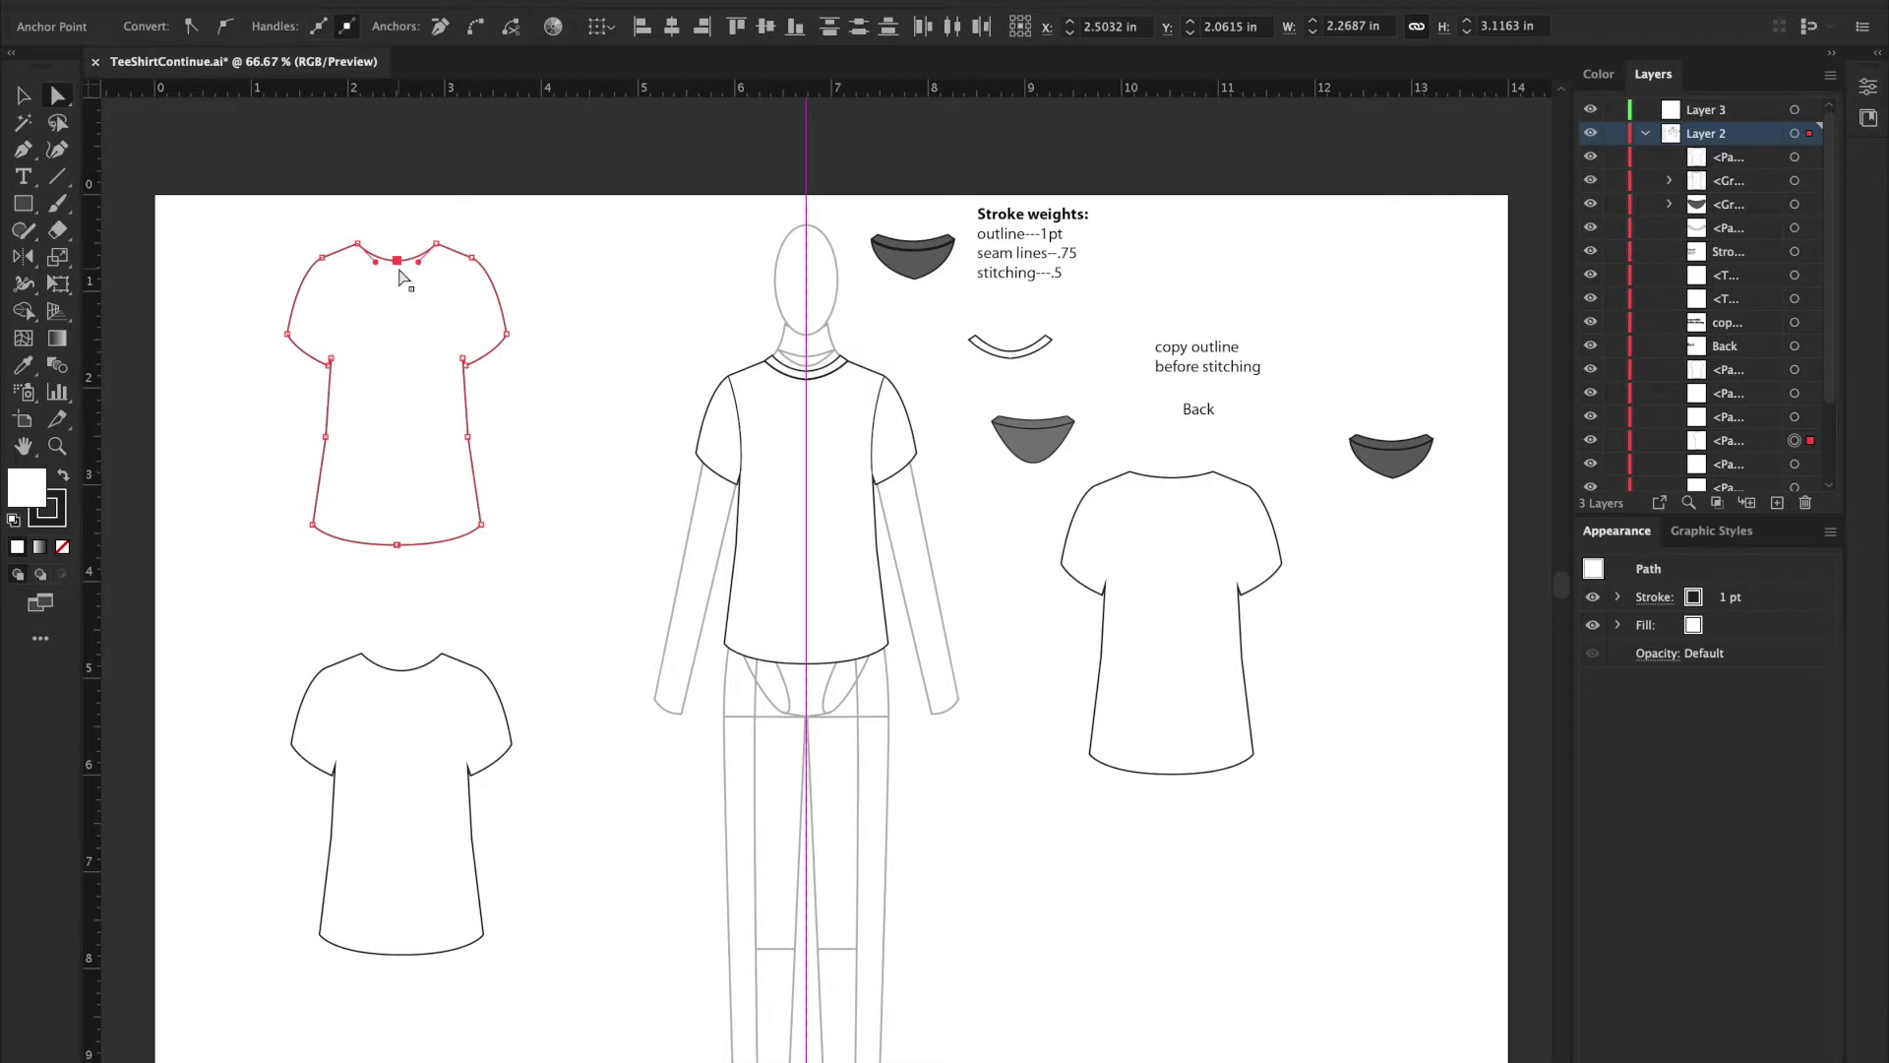
right_click(400, 277)
left_click(433, 479)
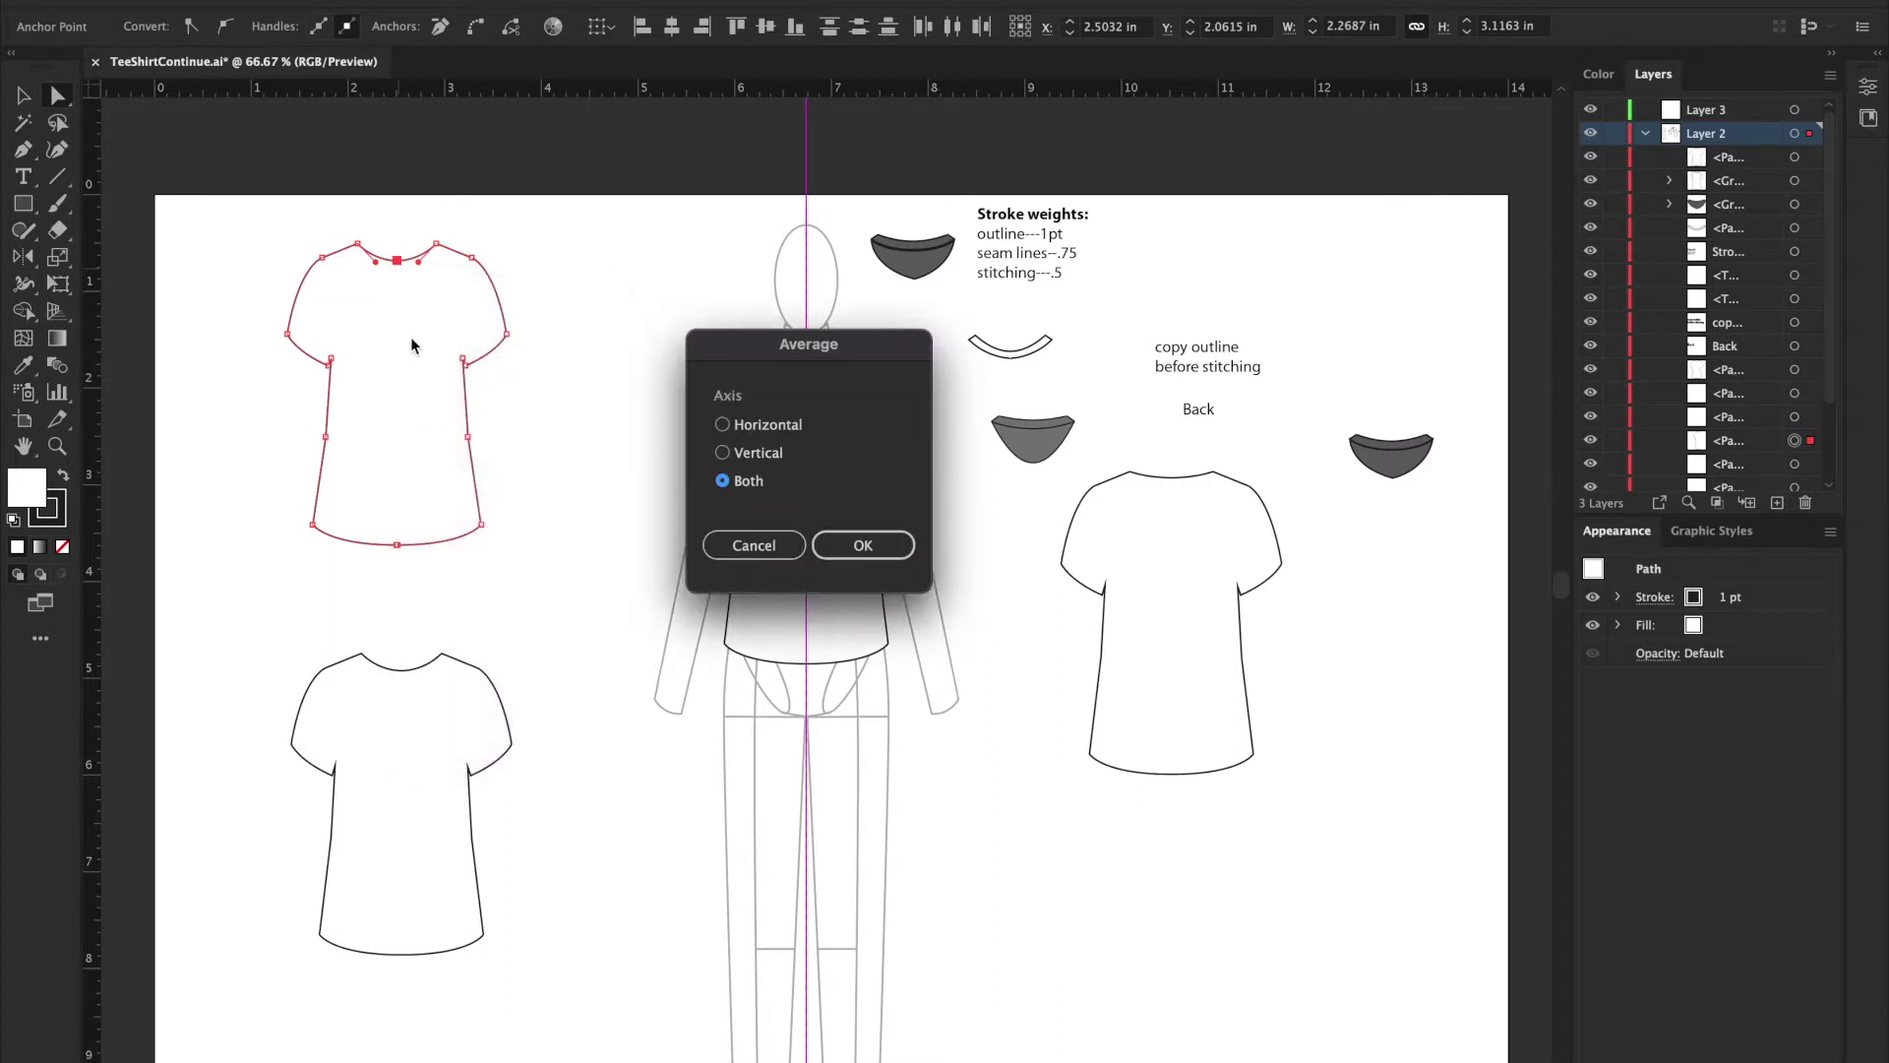
left_click(876, 545)
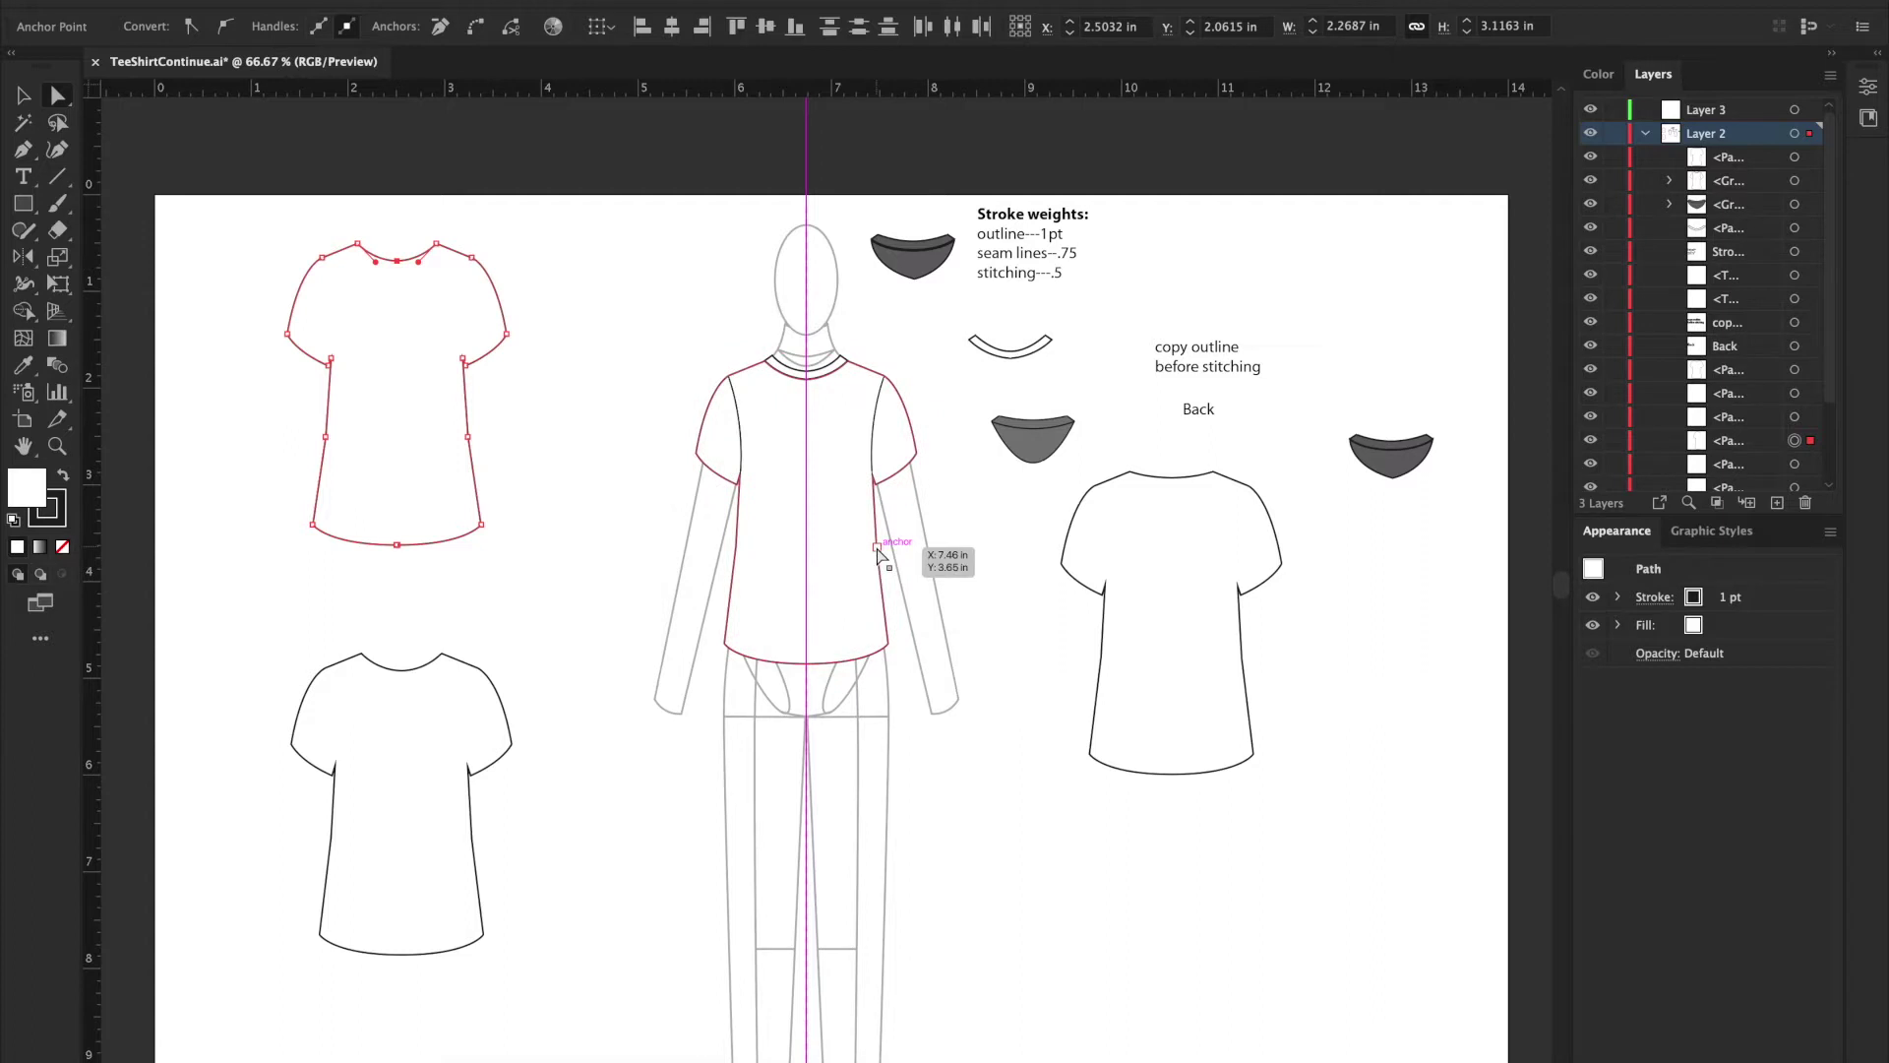
right_click(400, 268)
left_click(437, 455)
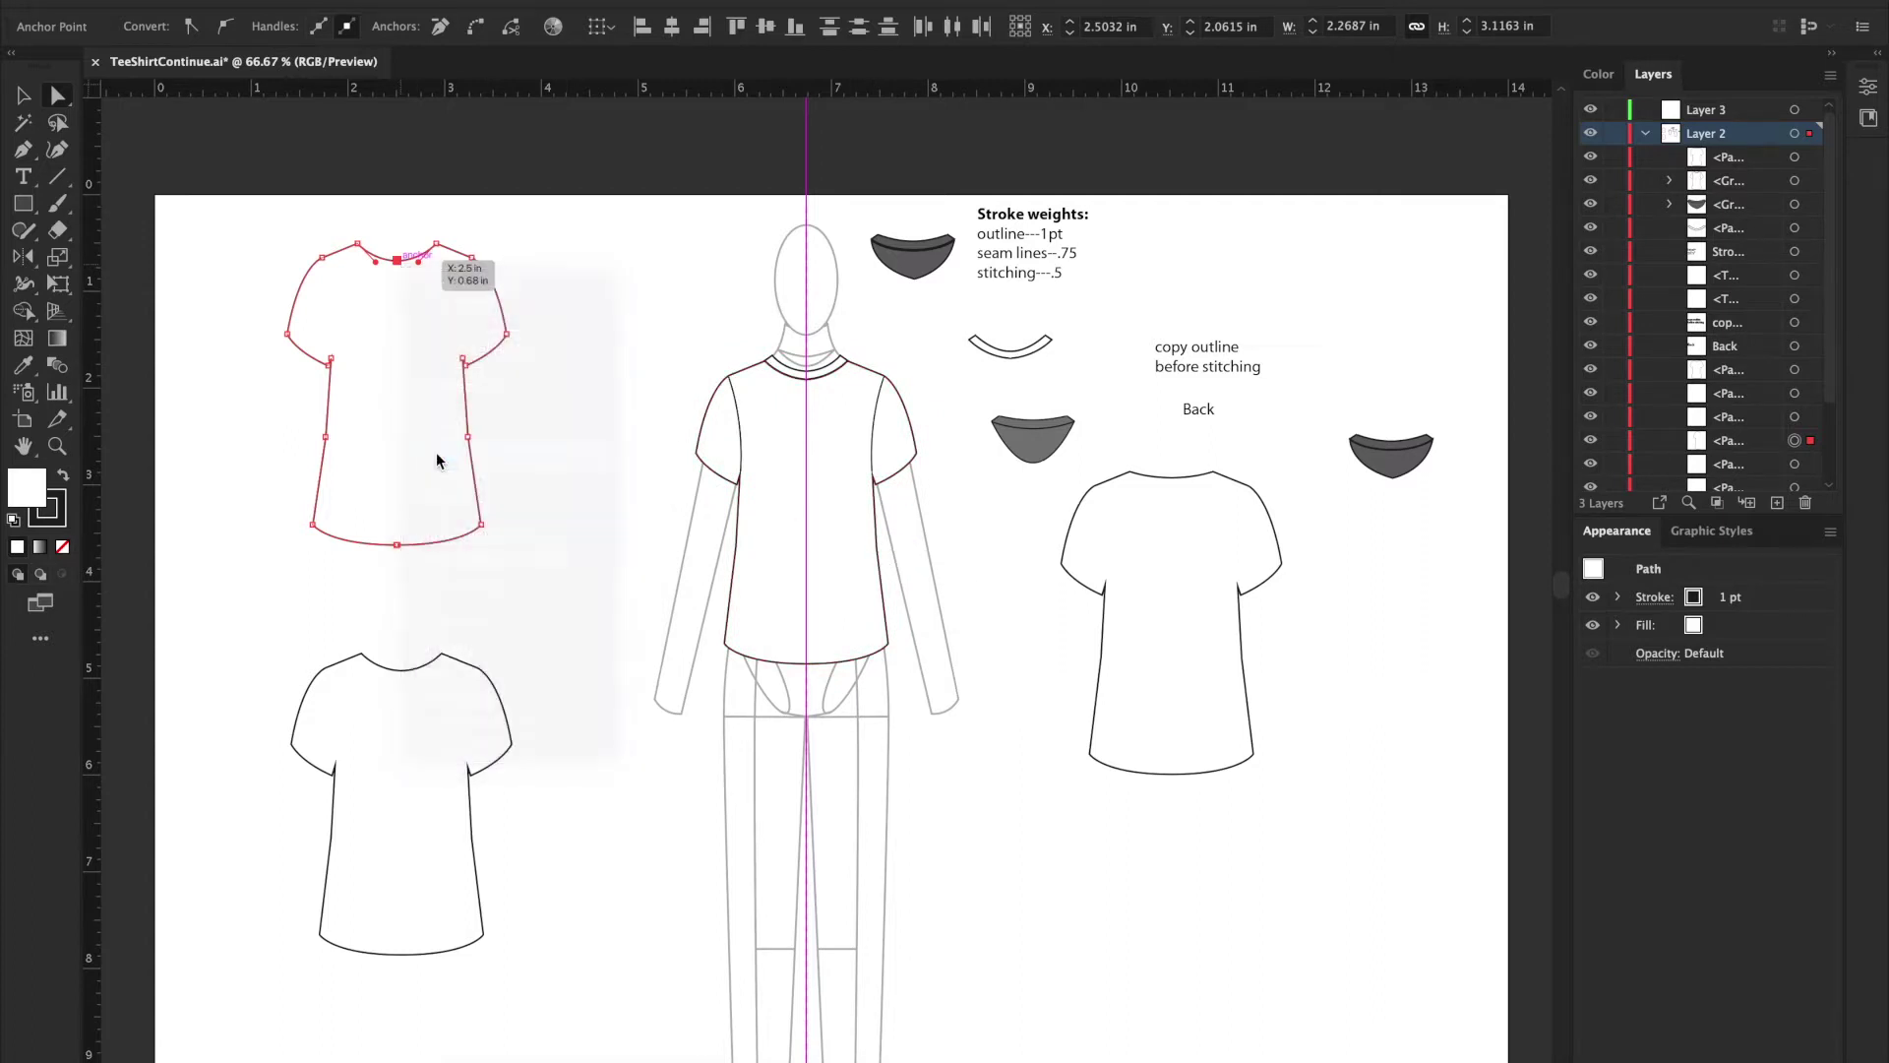
Step: Average the center hem anchor points and try to join them
left_click(397, 544)
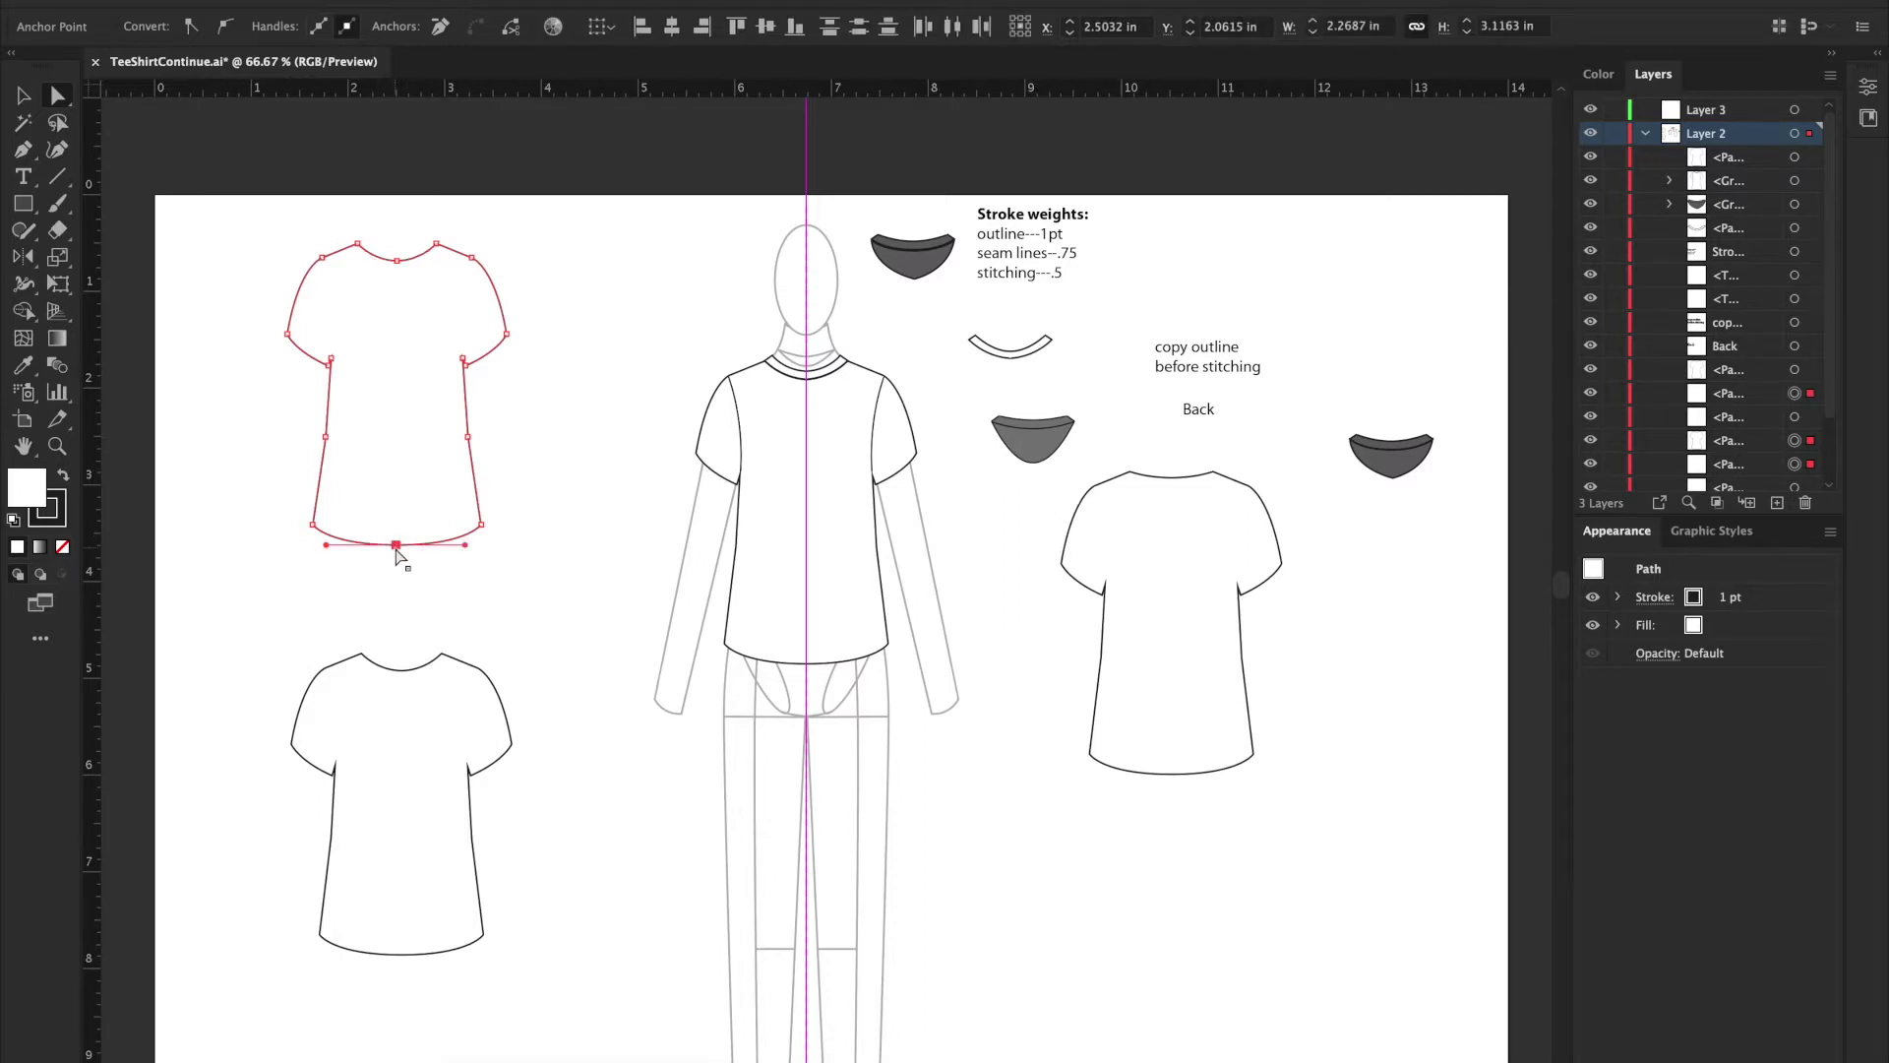
right_click(397, 549)
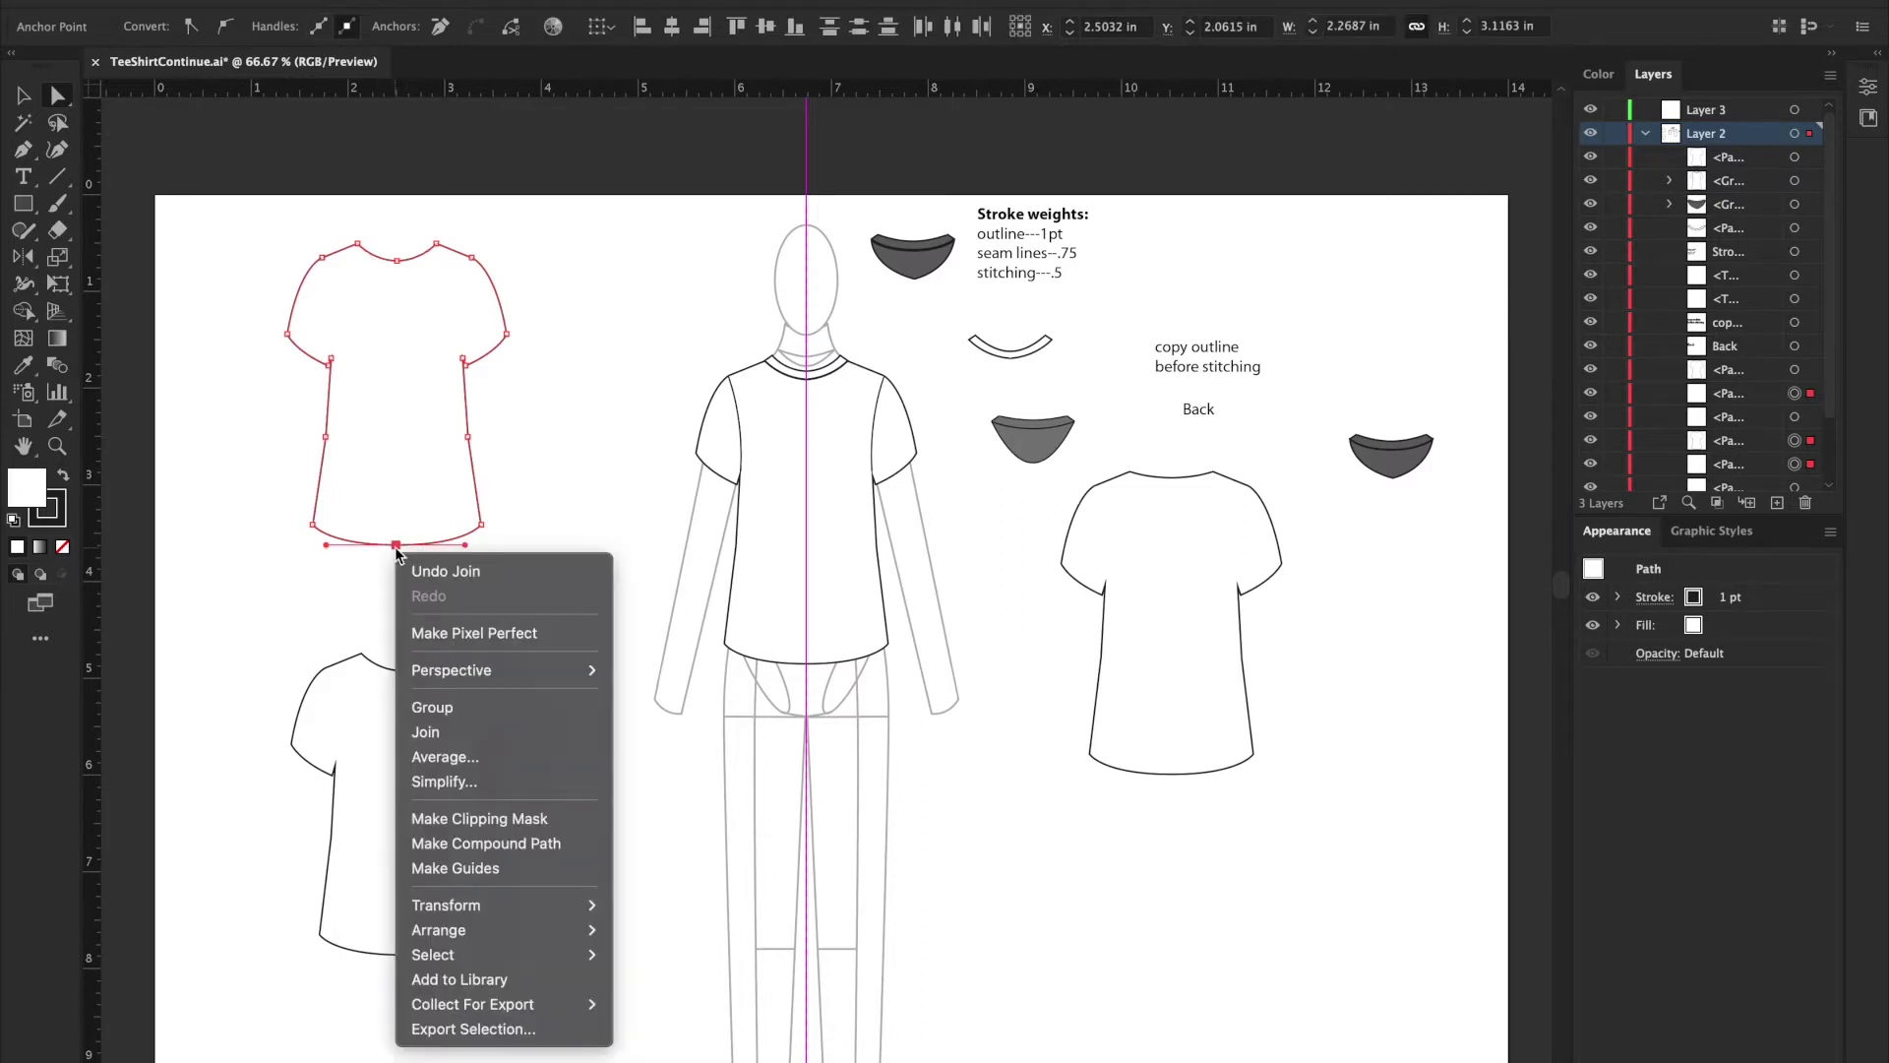
left_click(436, 756)
key("Return")
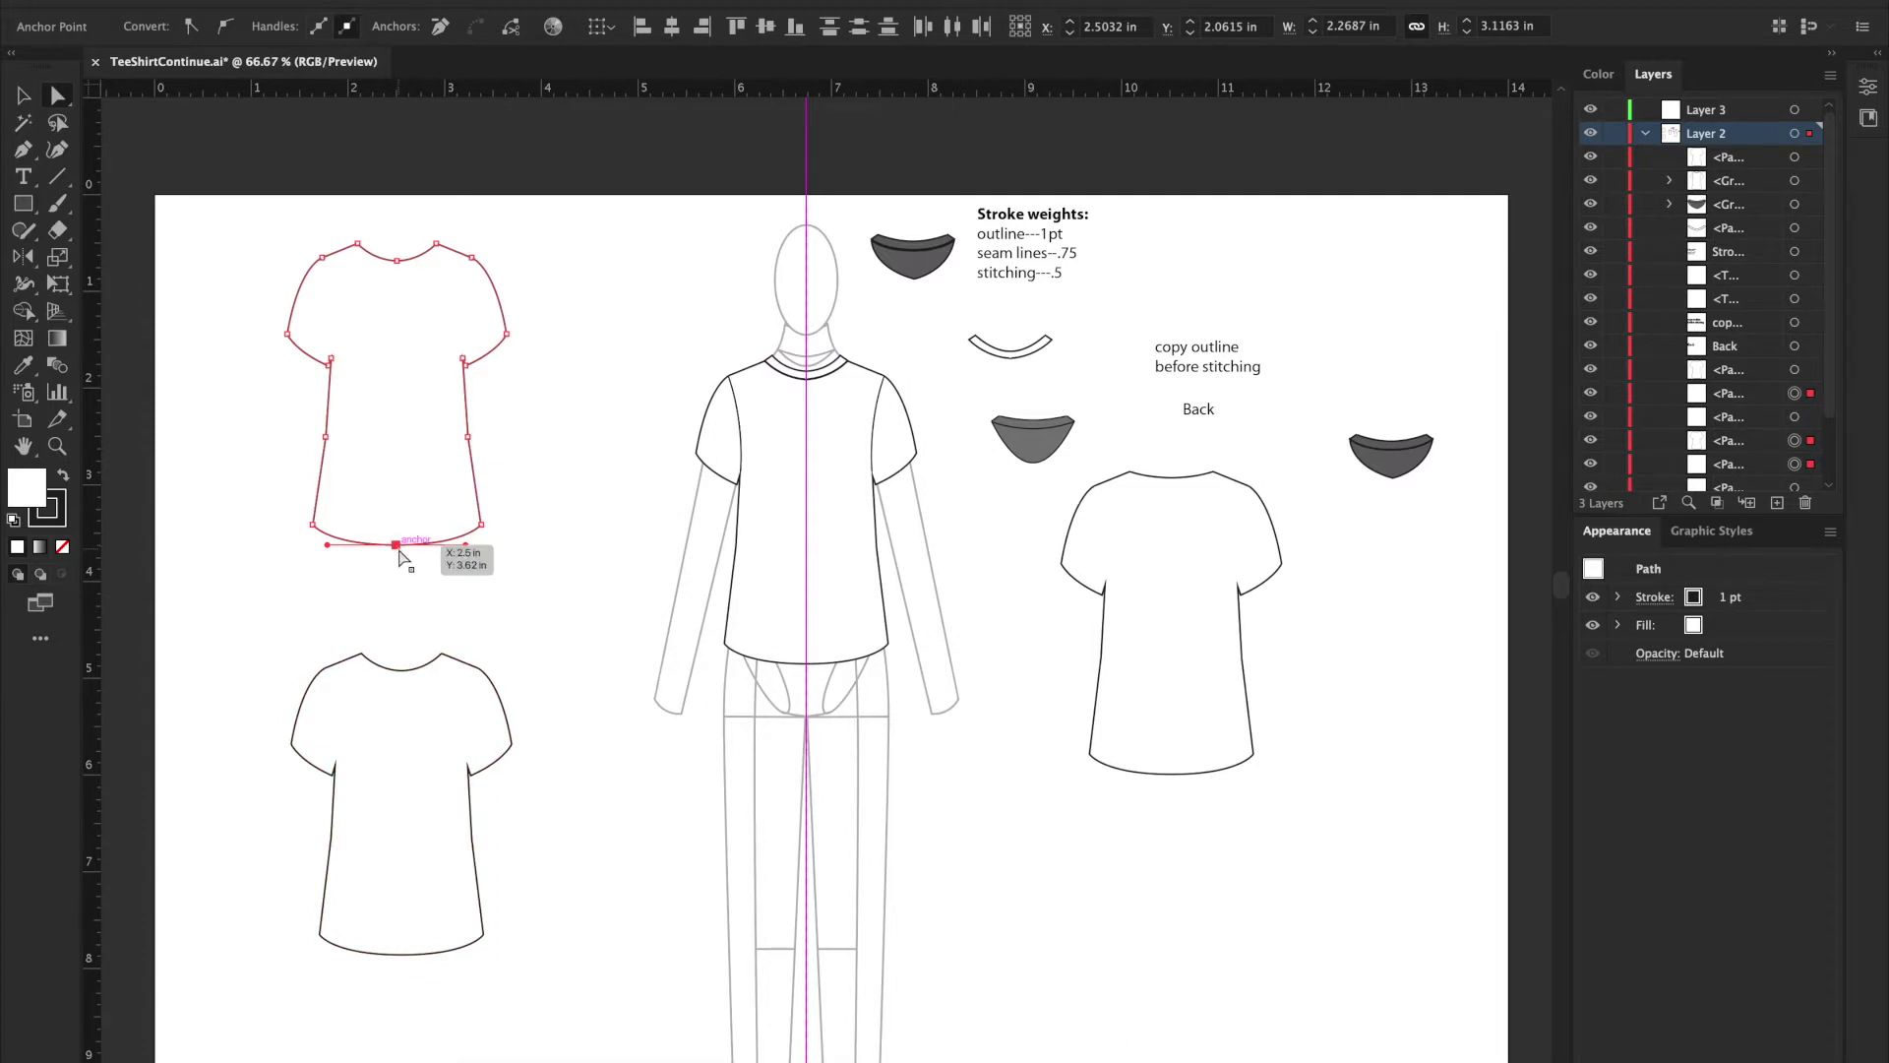
right_click(400, 552)
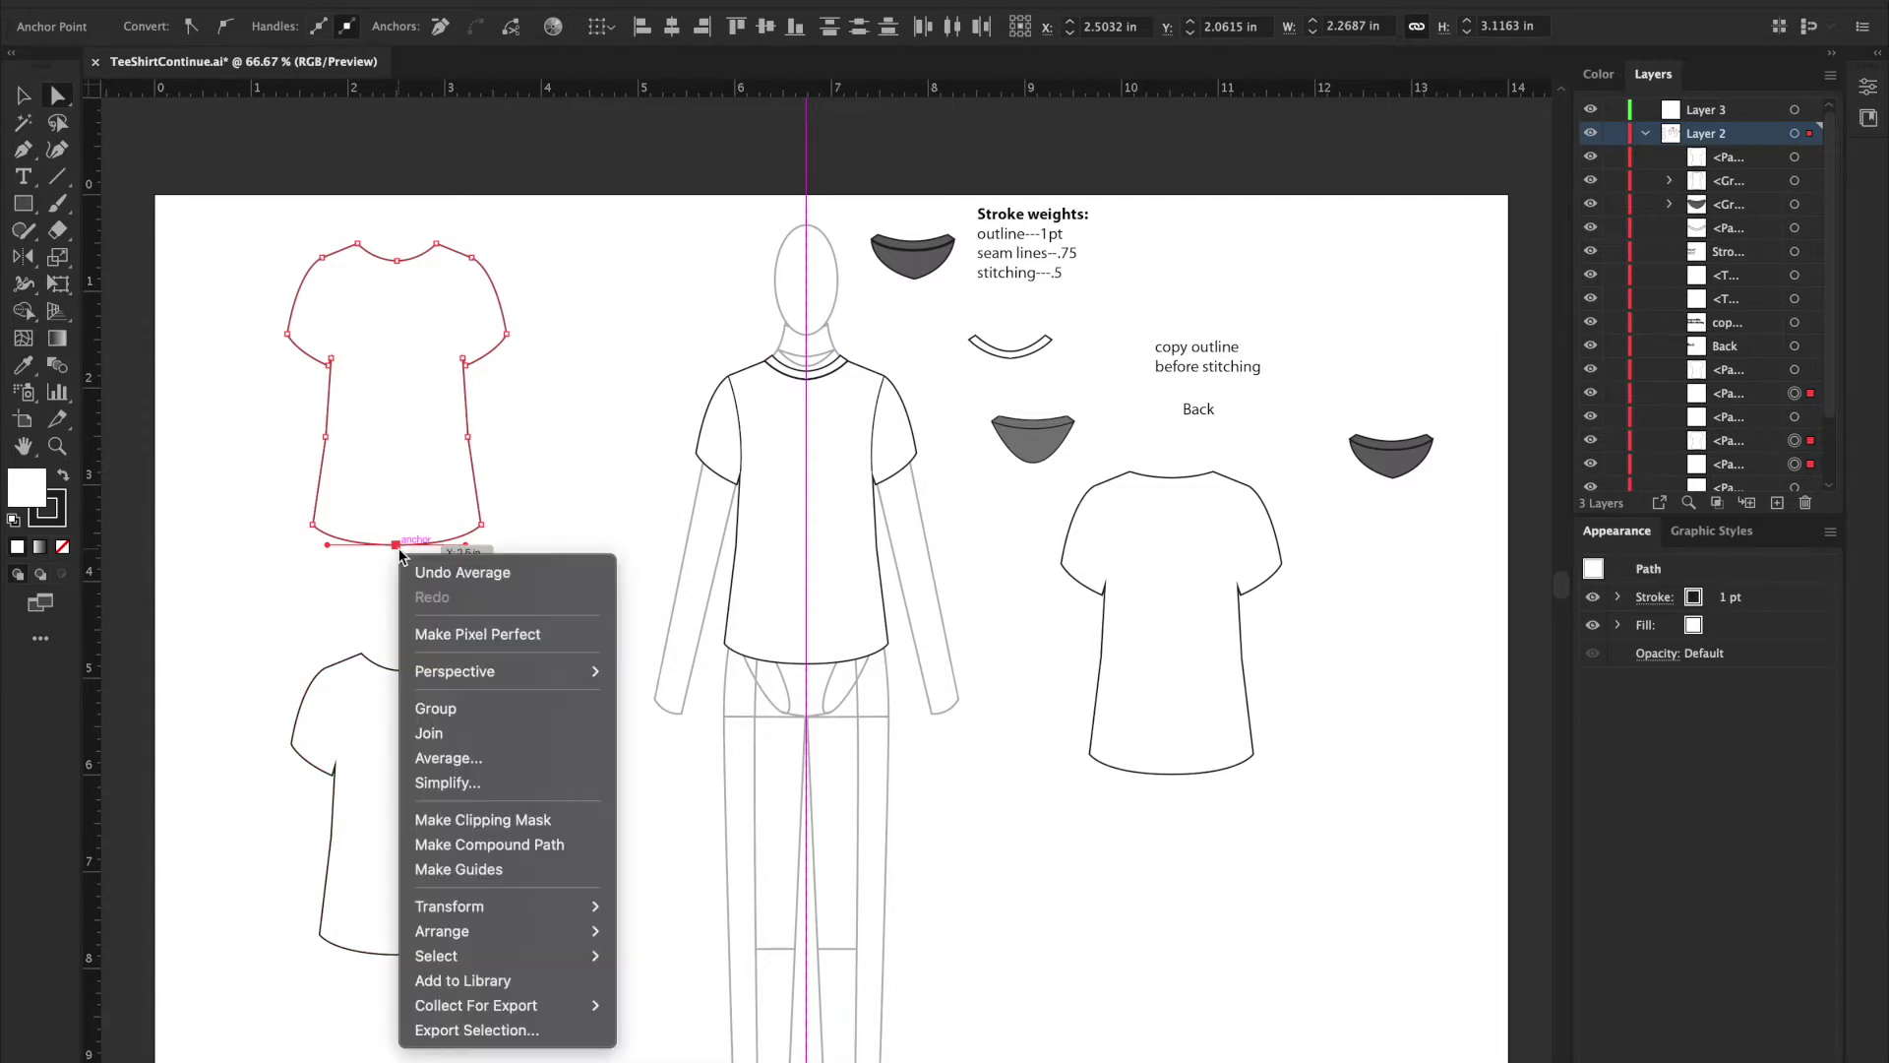
left_click(435, 732)
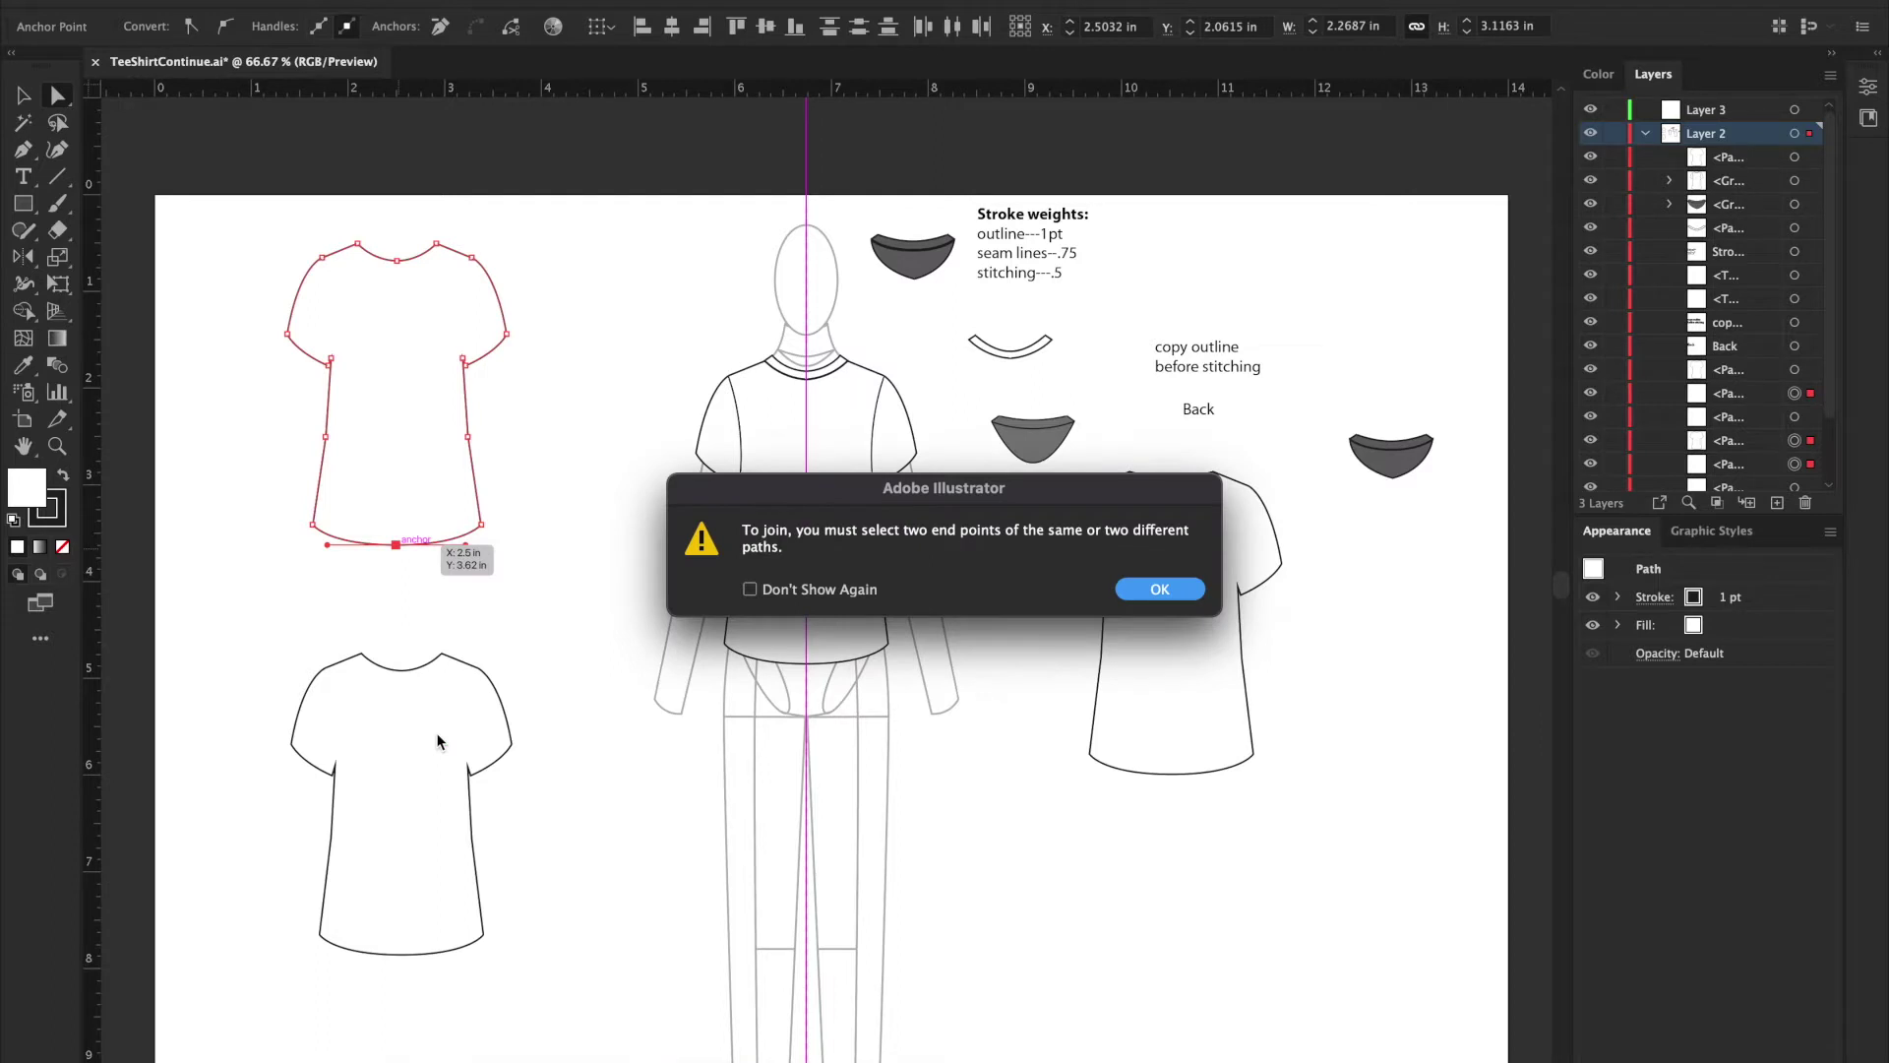
left_click(1147, 598)
left_click(404, 568)
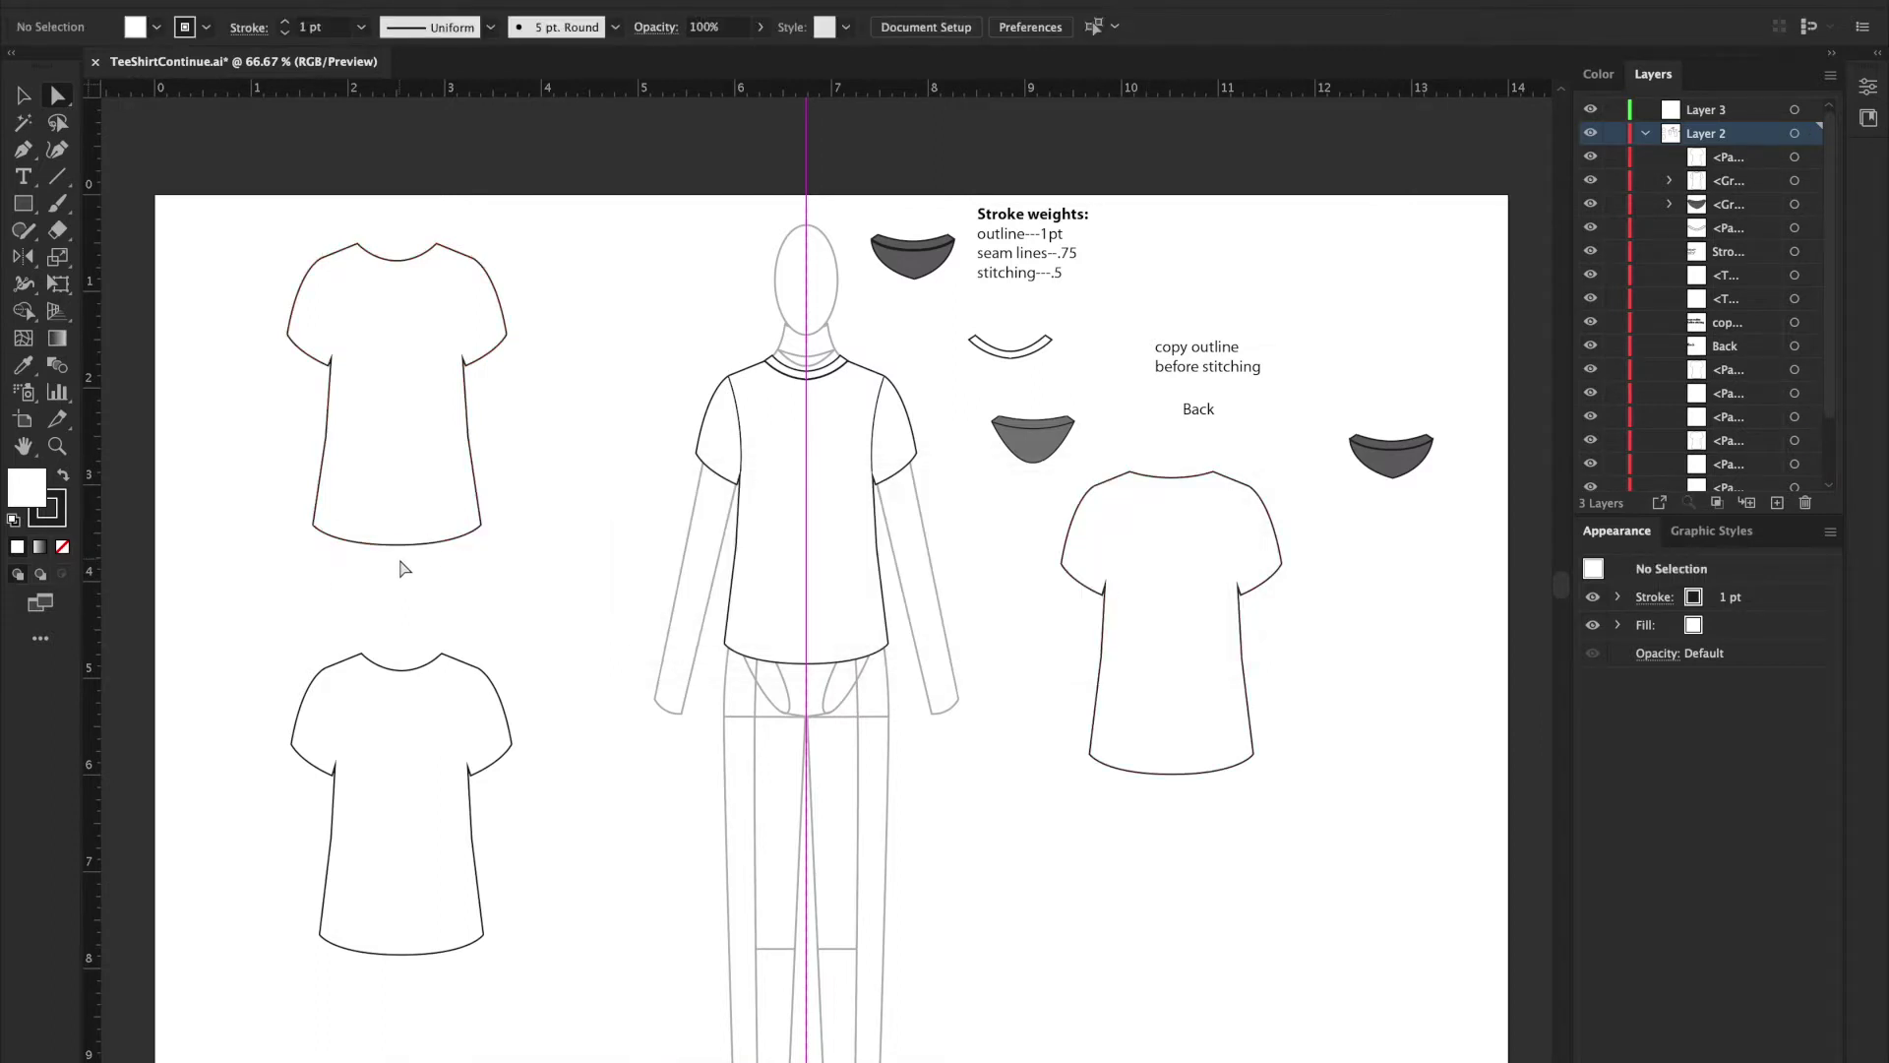
Step: Move the whole assembled T-shirt outline down and slightly right, keeping it above the lower shirt
key("ctrl+plus")
key("ctrl+plus")
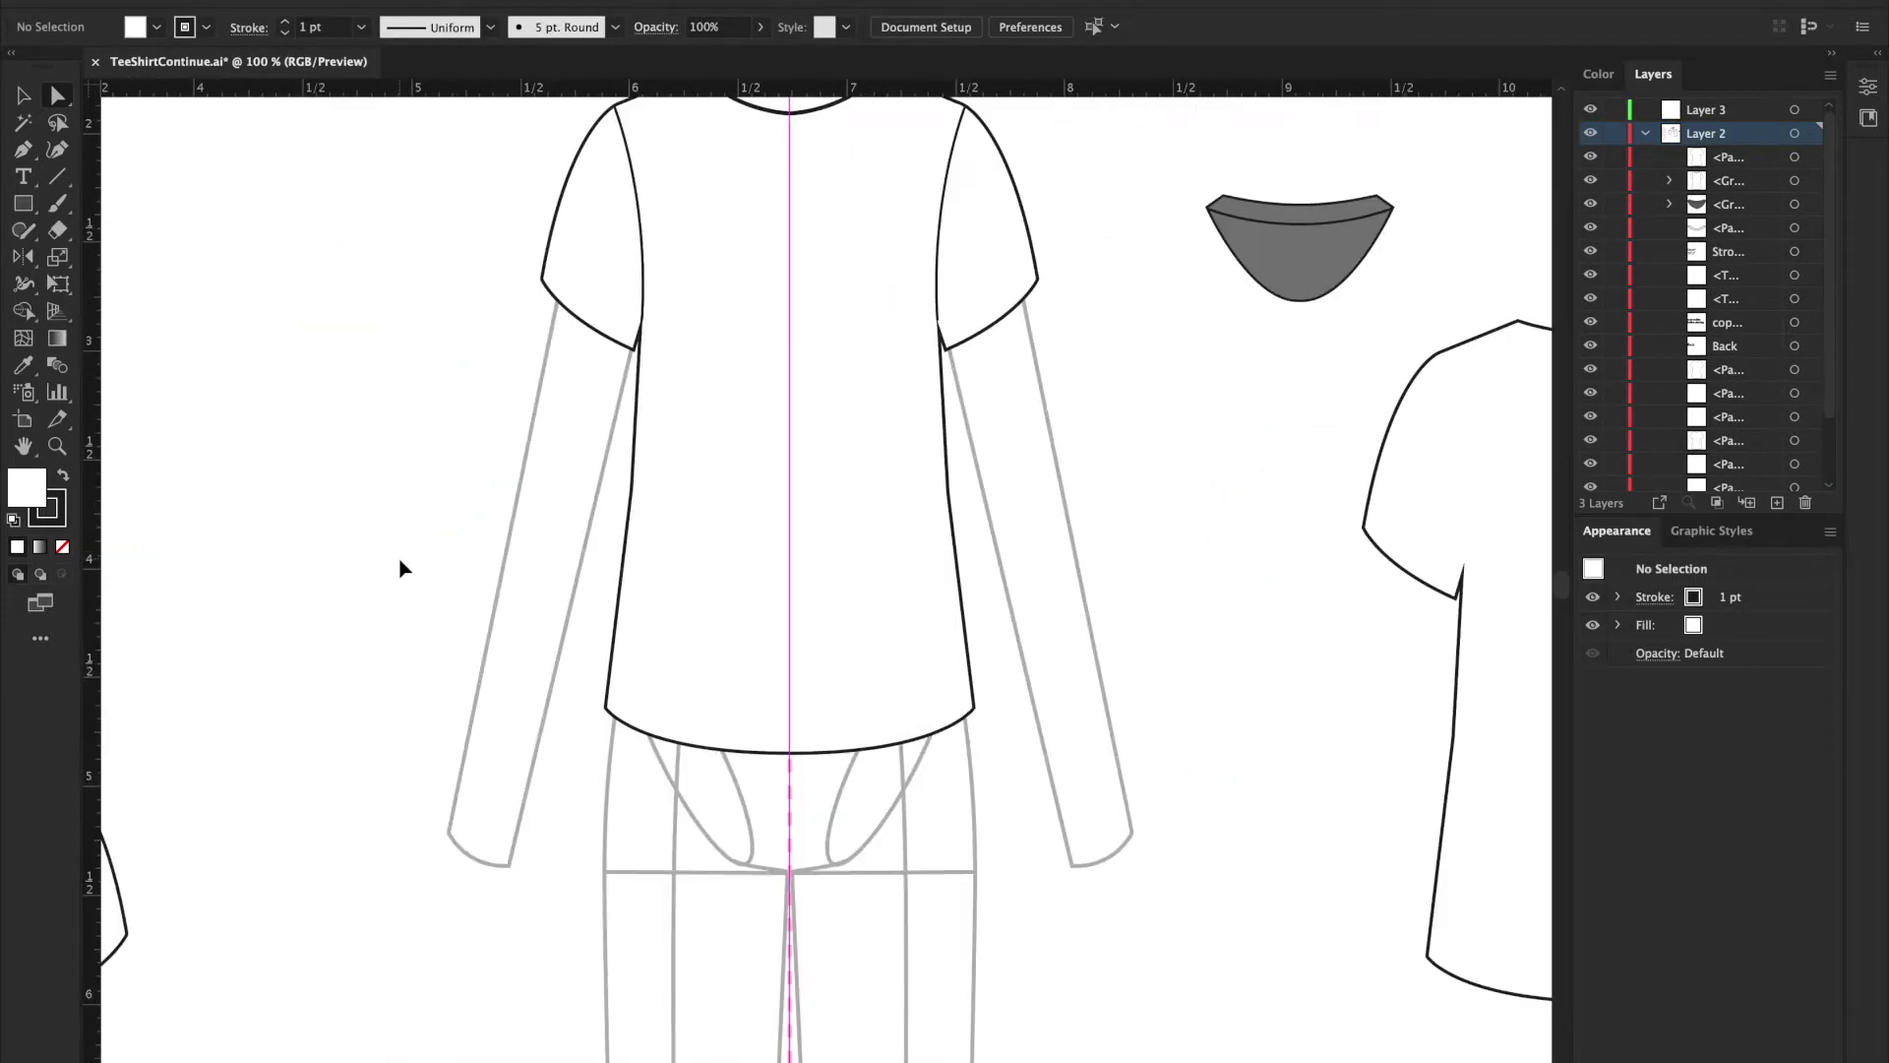
scroll(399, 568, "left", 10)
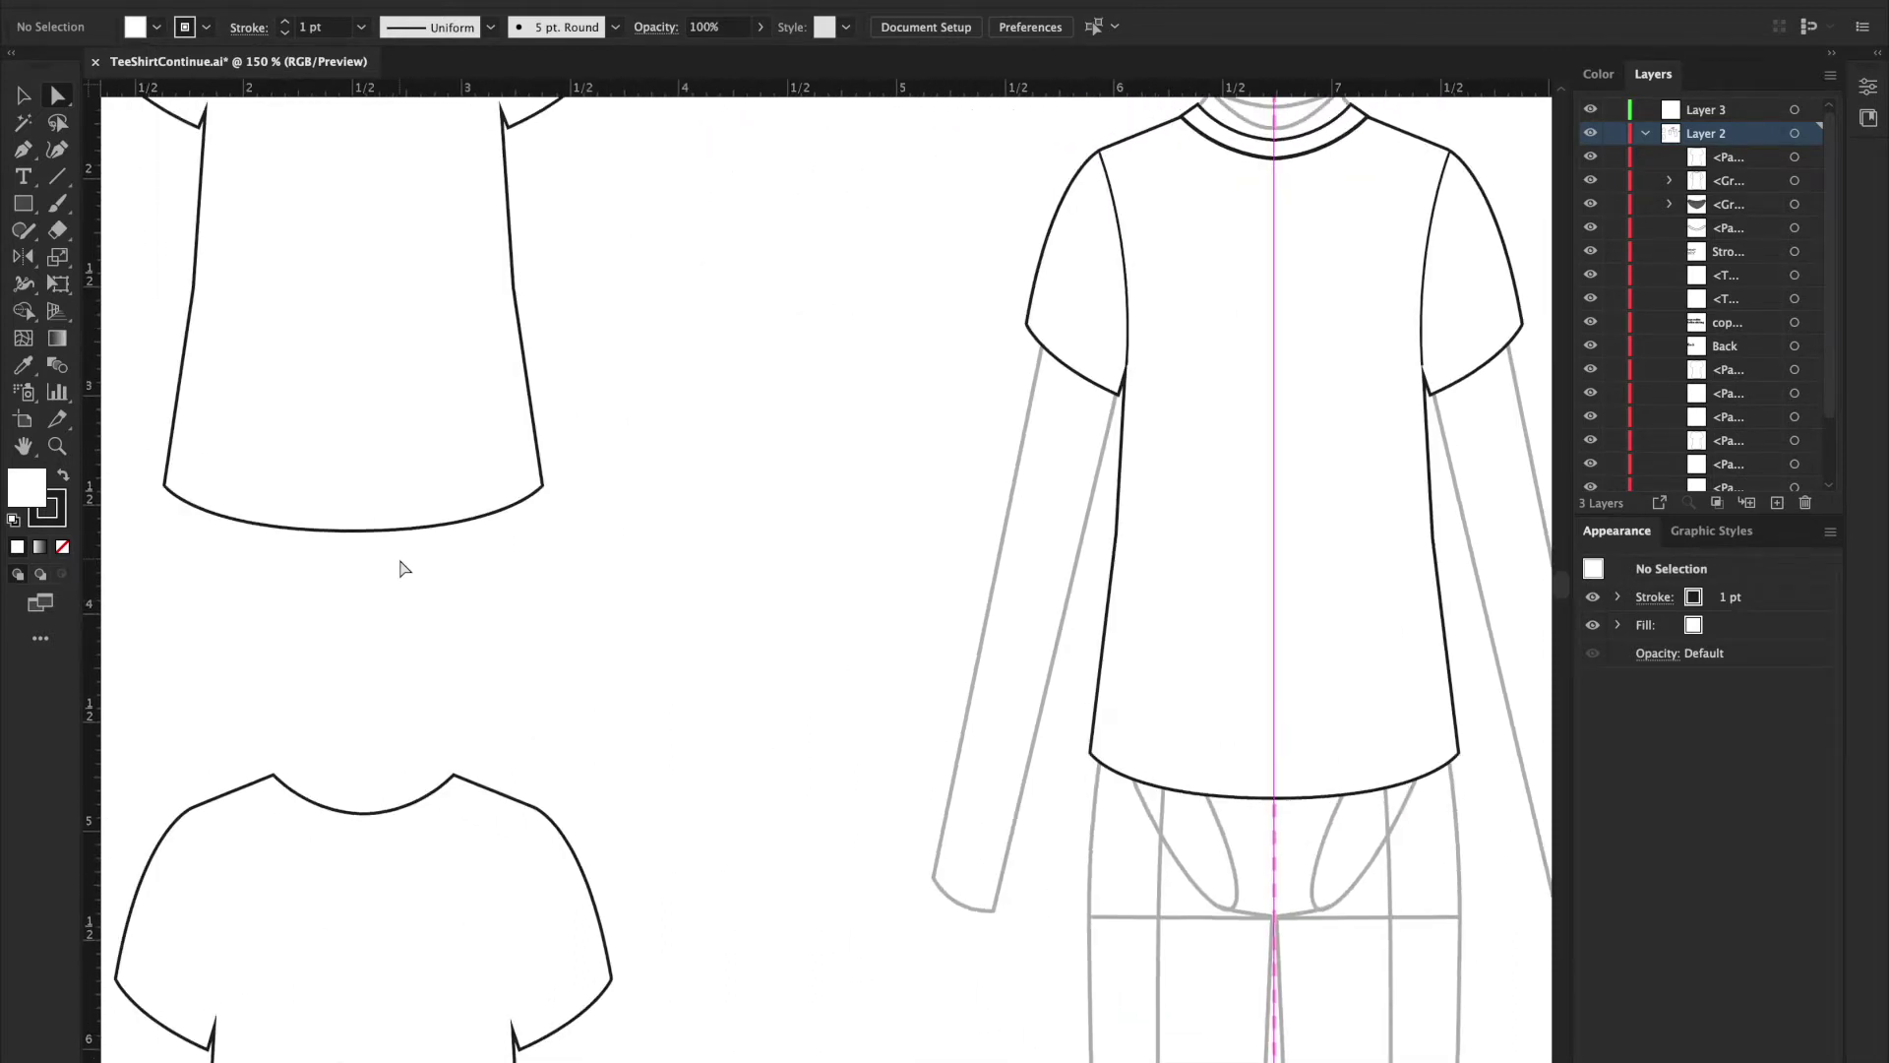
scroll(400, 567, "left", 1)
key("v")
left_click_drag(189, 380, 679, 615)
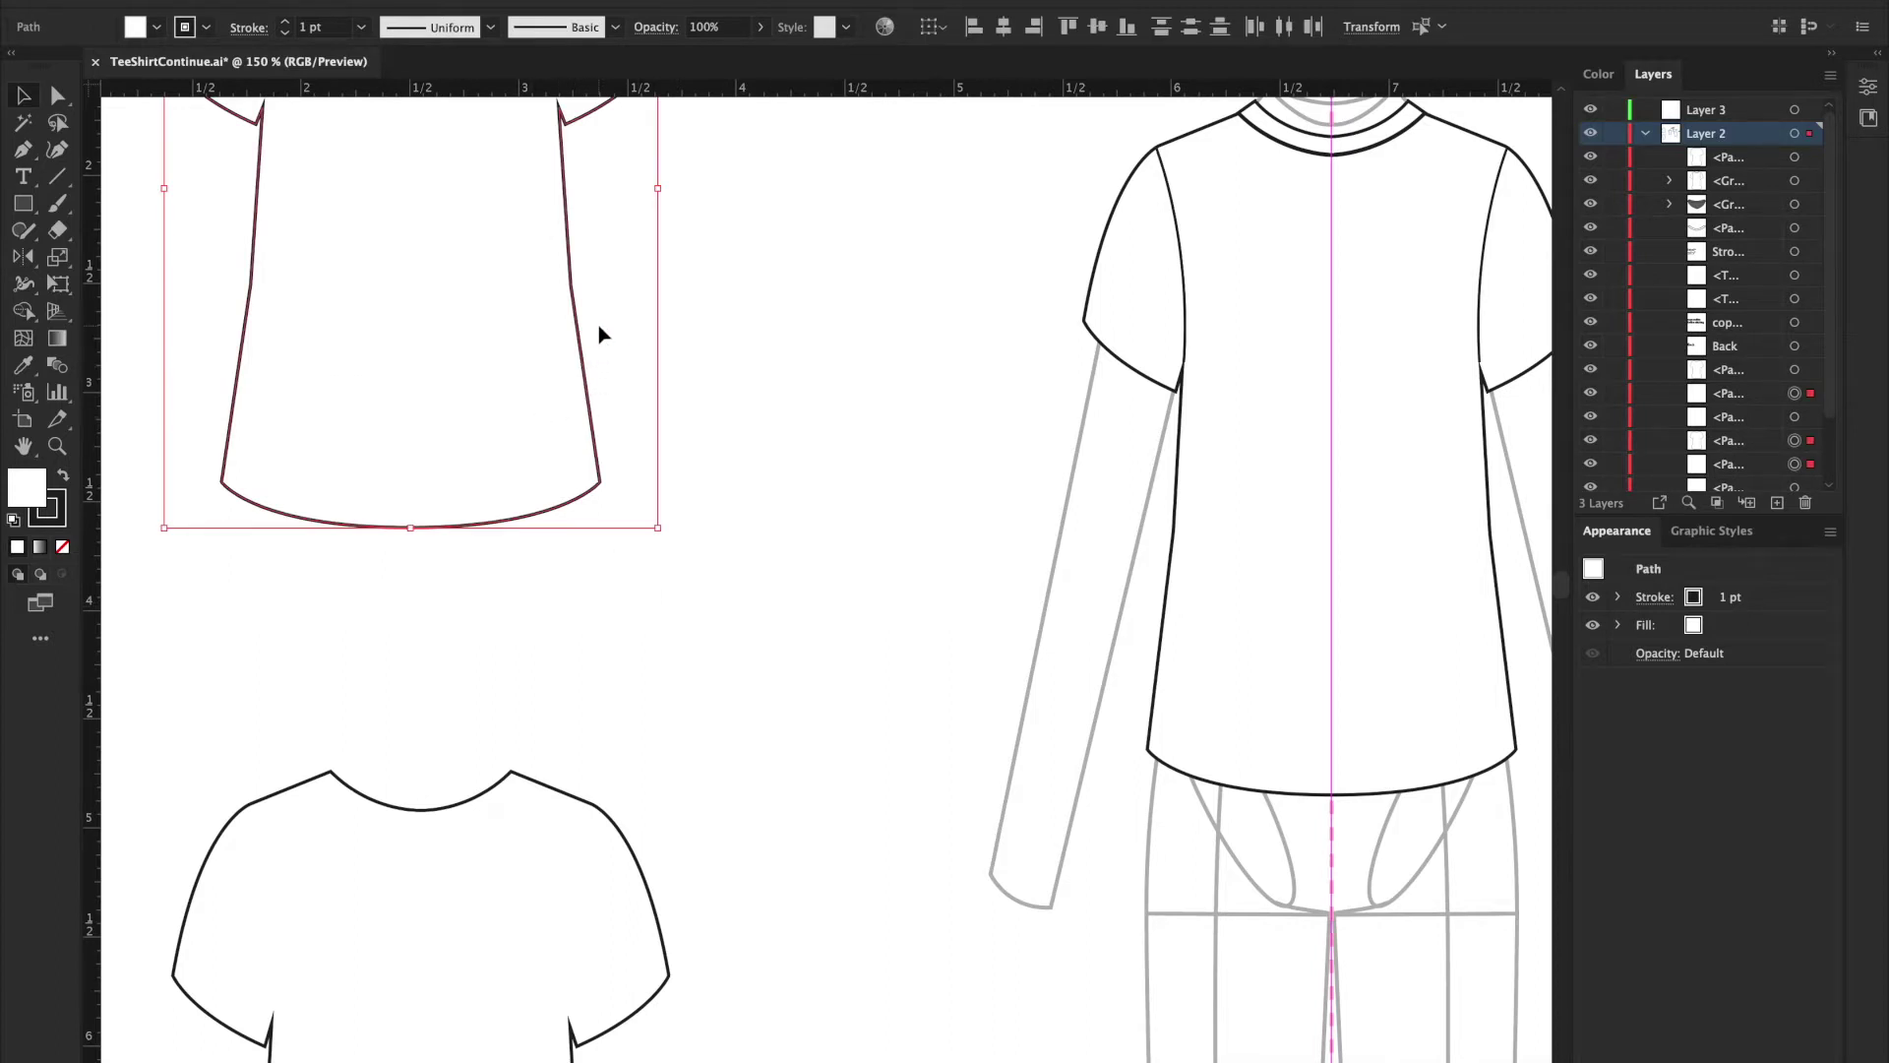
left_click_drag(419, 503, 457, 672)
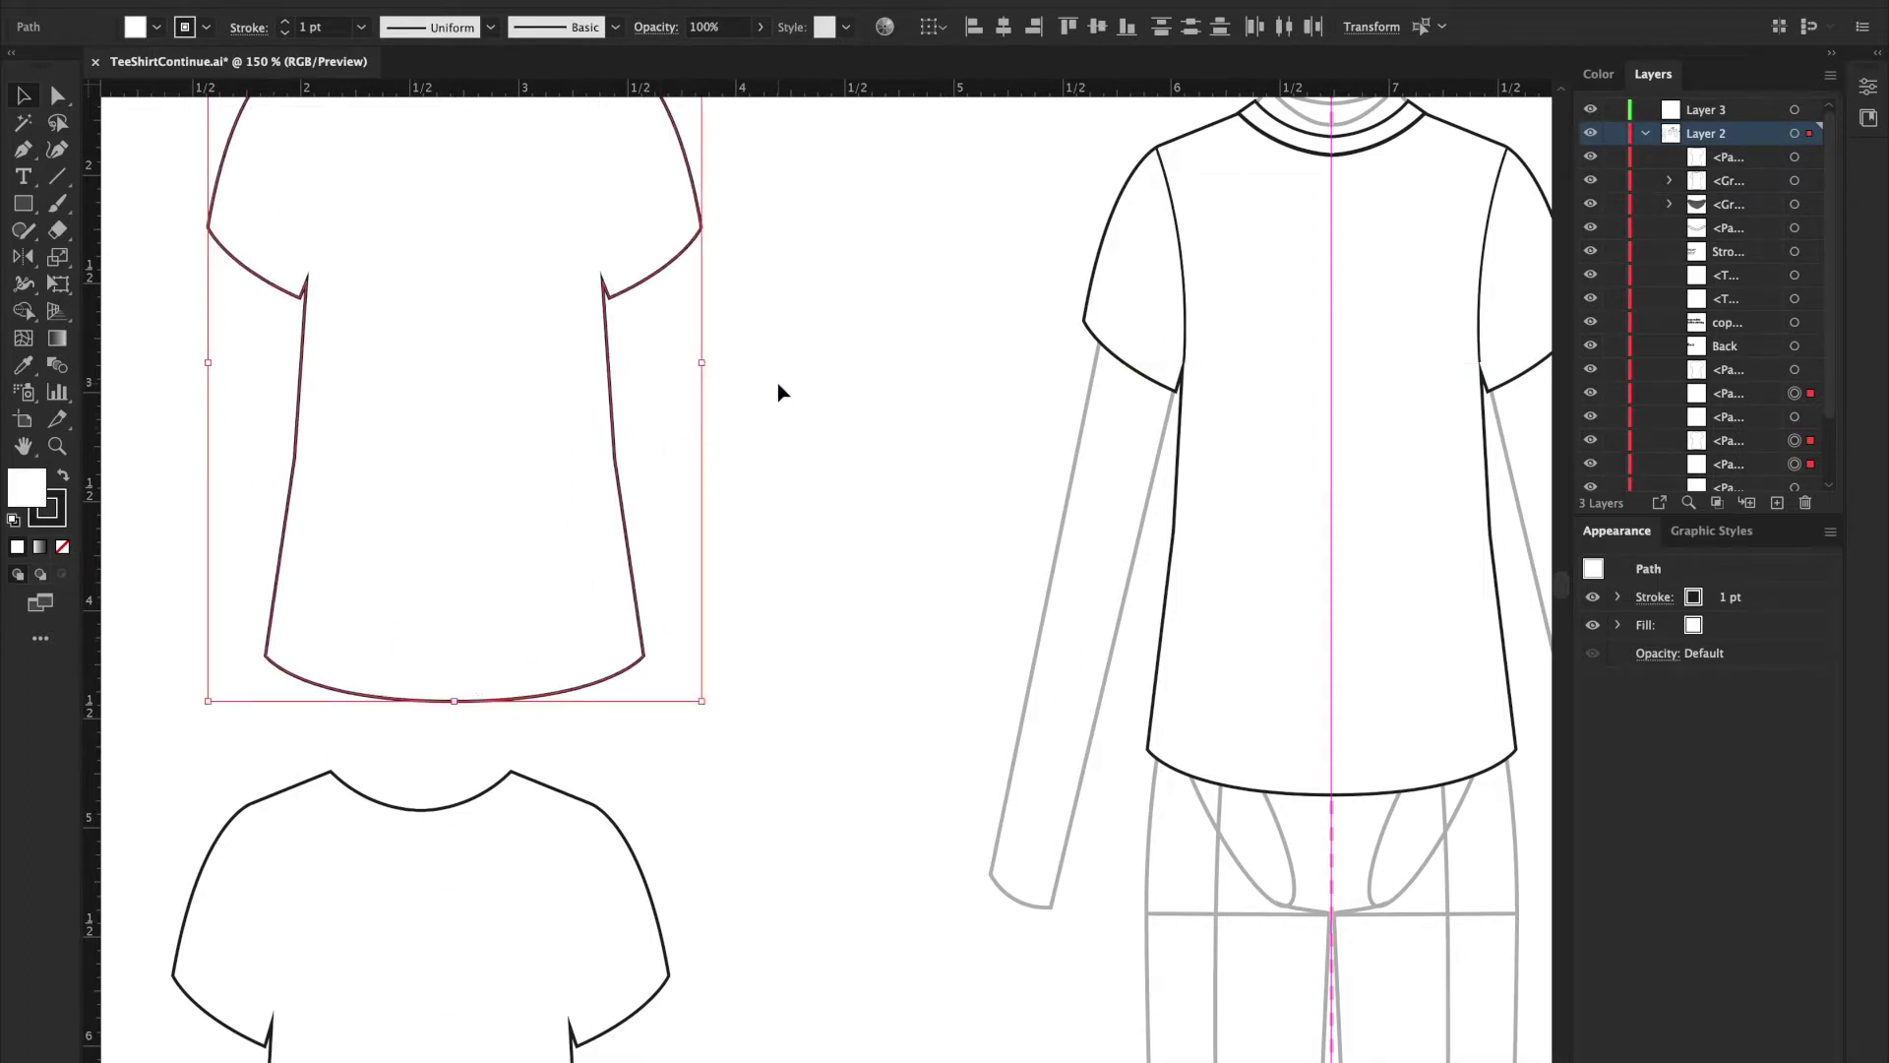
Step: Test the assembled T-shirt outline with a dark reddish-gray fill and set its fill to None
scroll(773, 391, "up", 3)
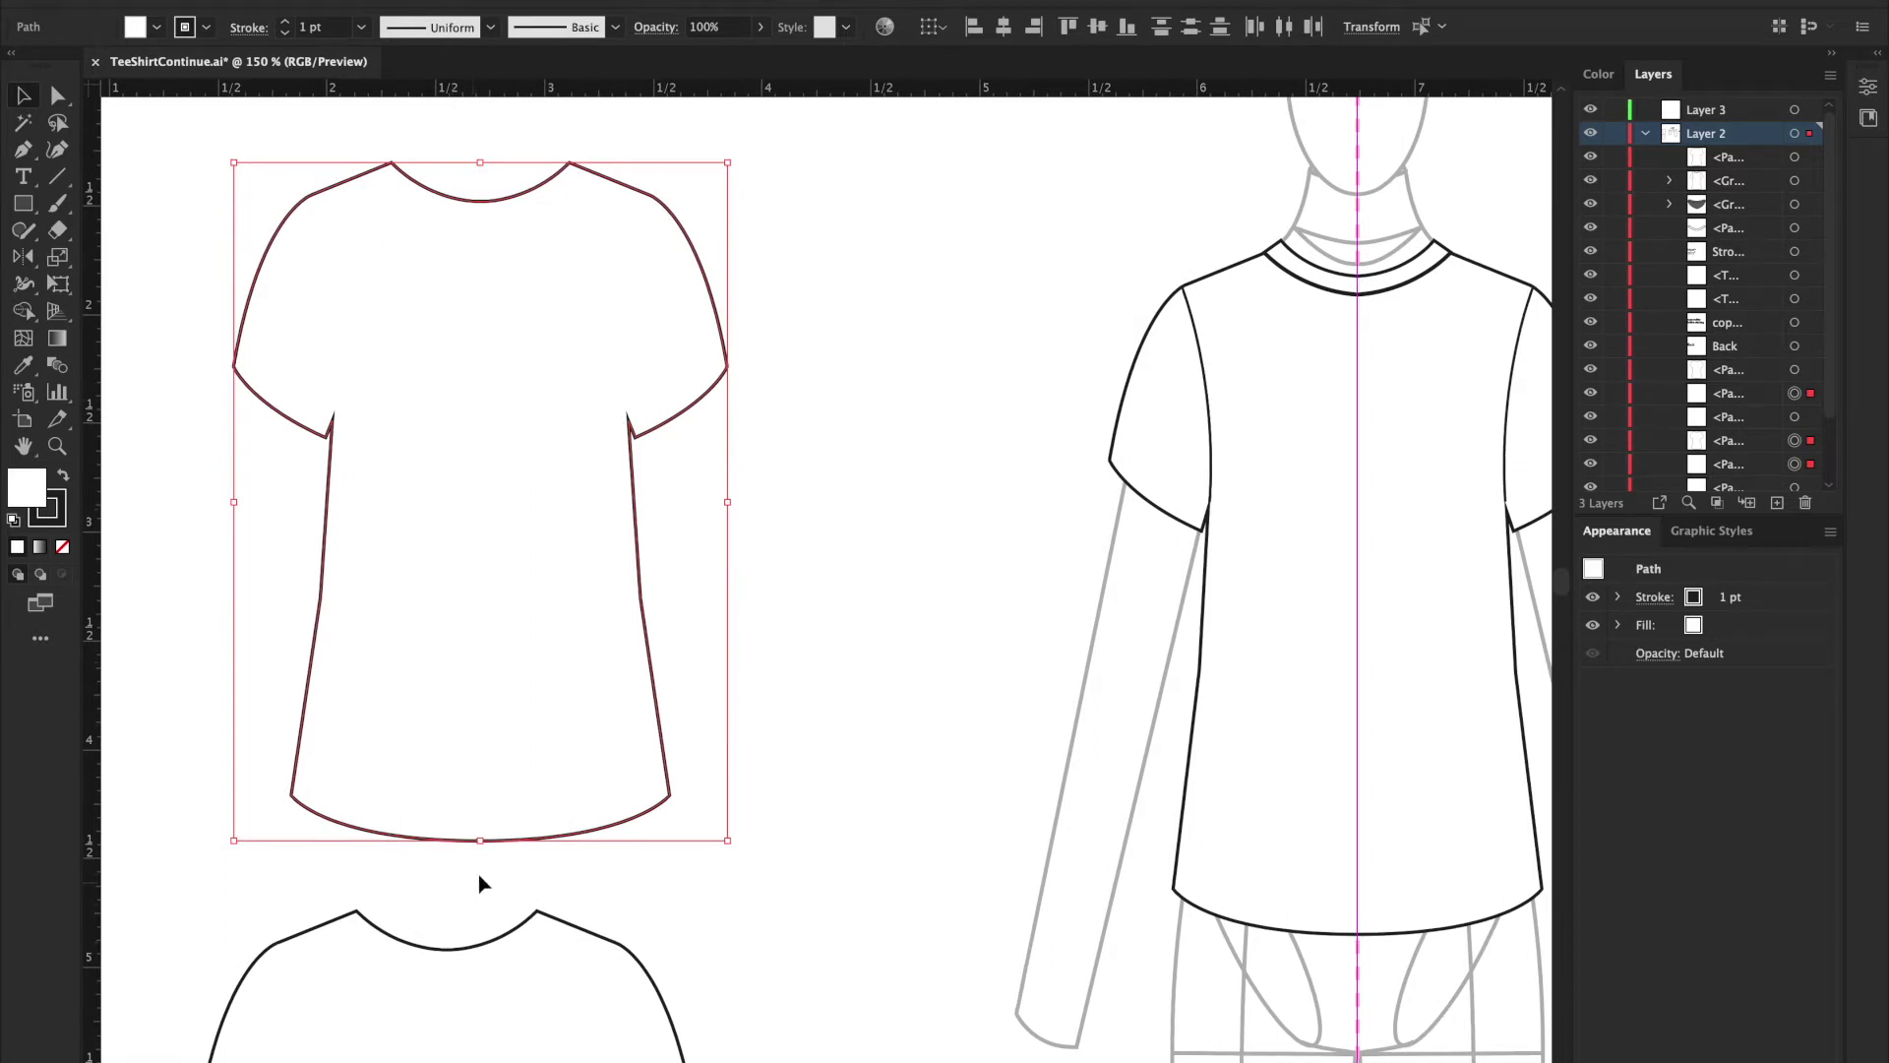
double_click(27, 486)
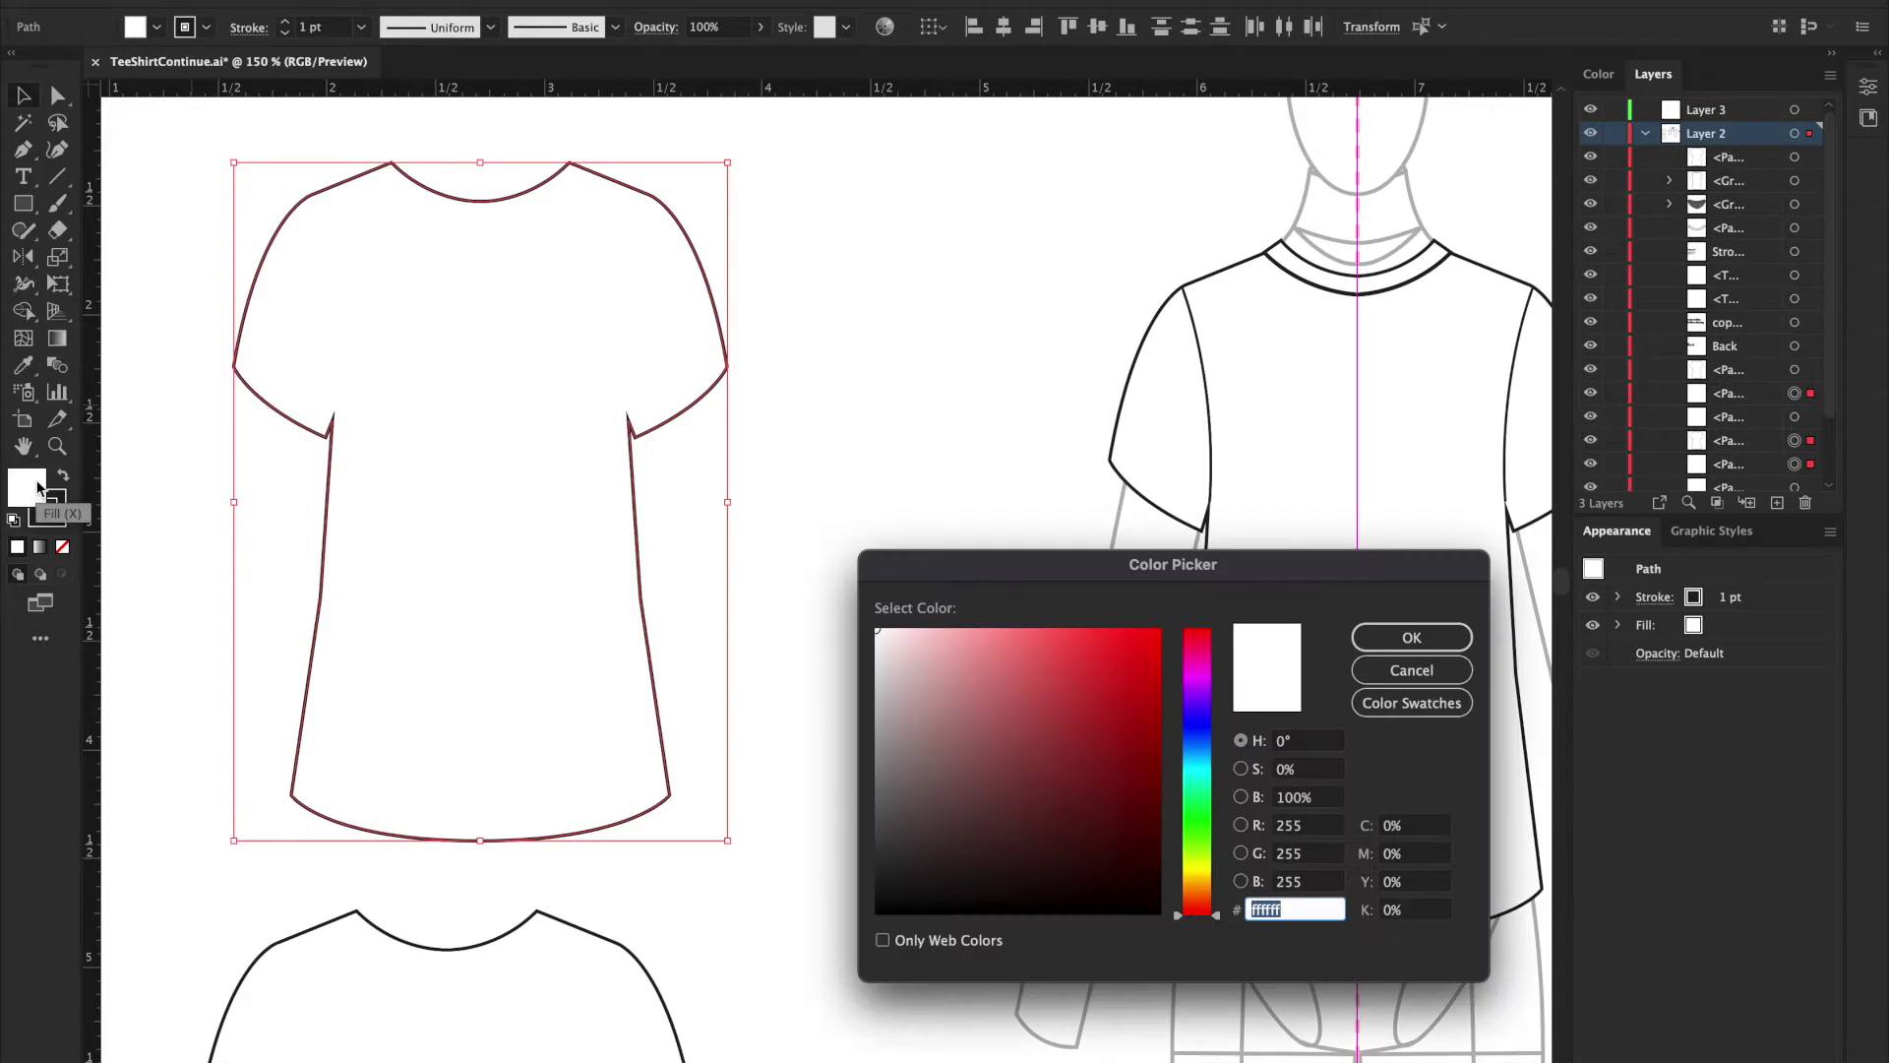
left_click(928, 818)
left_click(1462, 639)
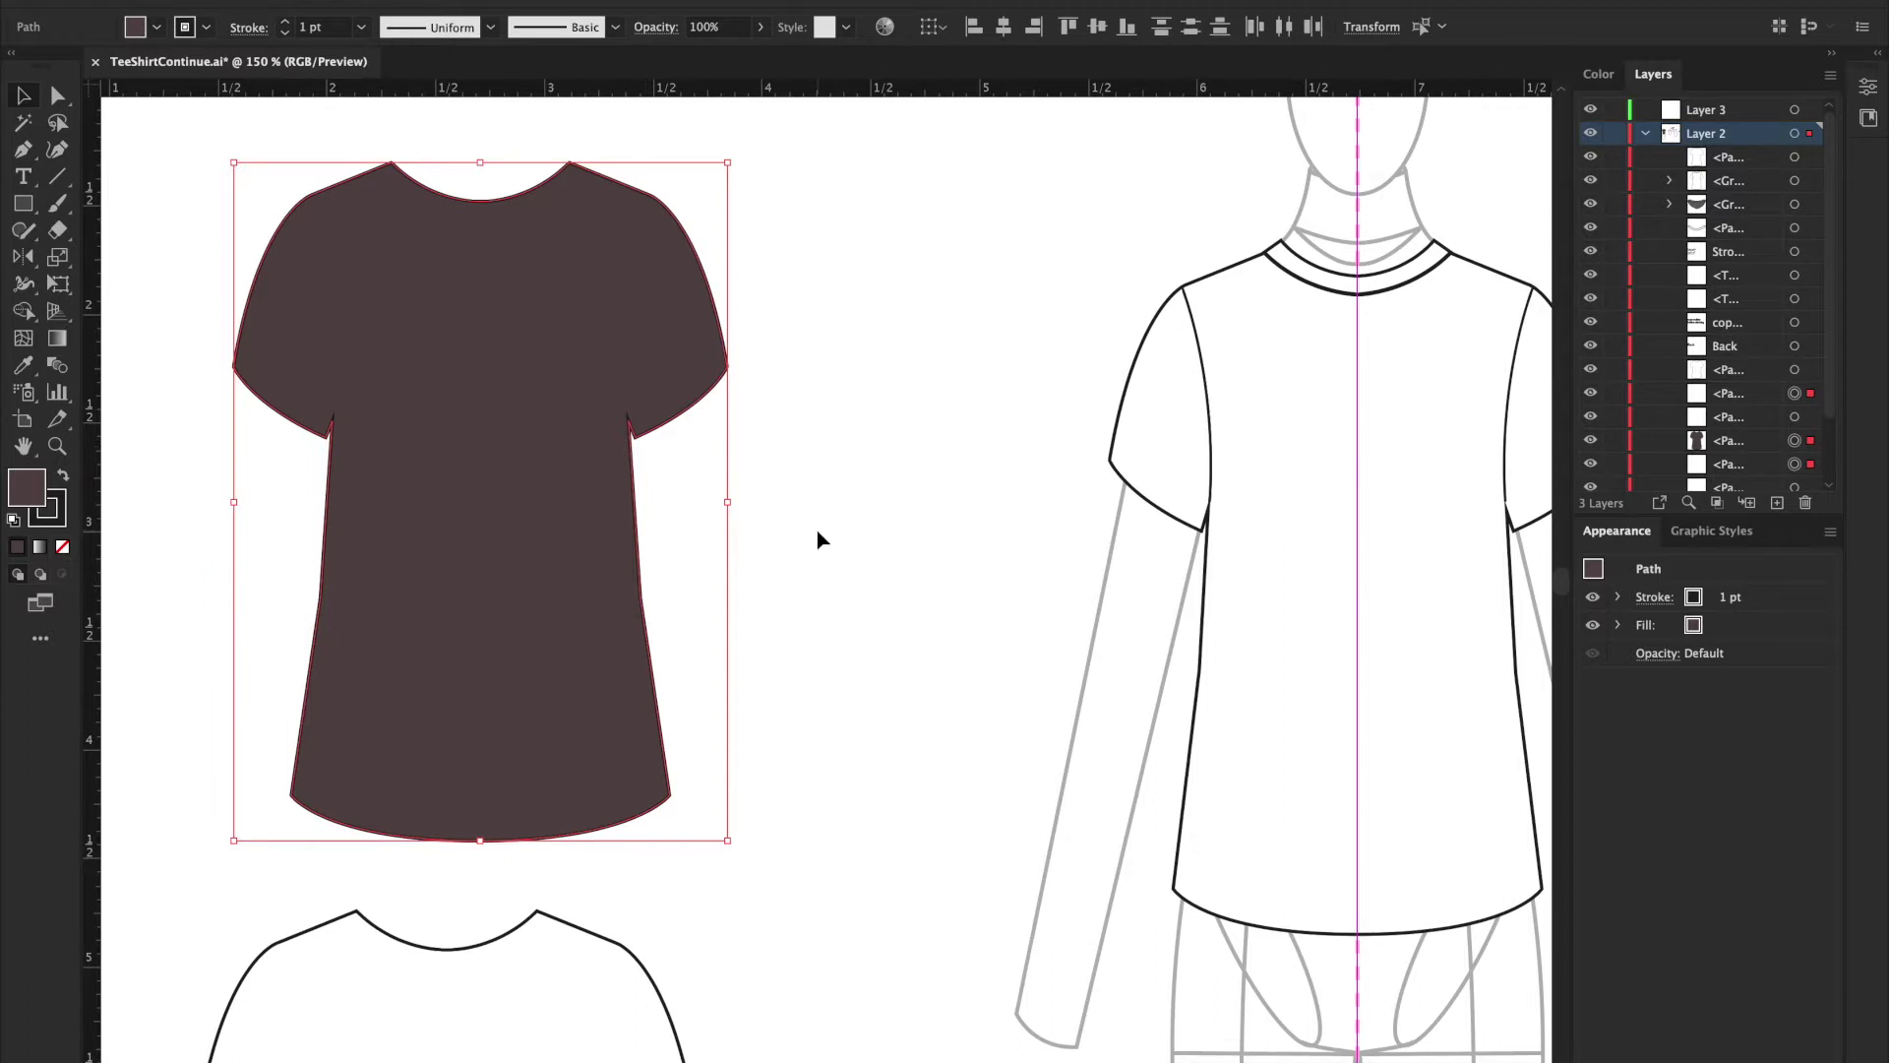
left_click(62, 548)
Step: Examine the grouped T-shirt on the body figure, including its neckband and armhole seams, and compare it with the flat outline
scroll(969, 516, "right", 3)
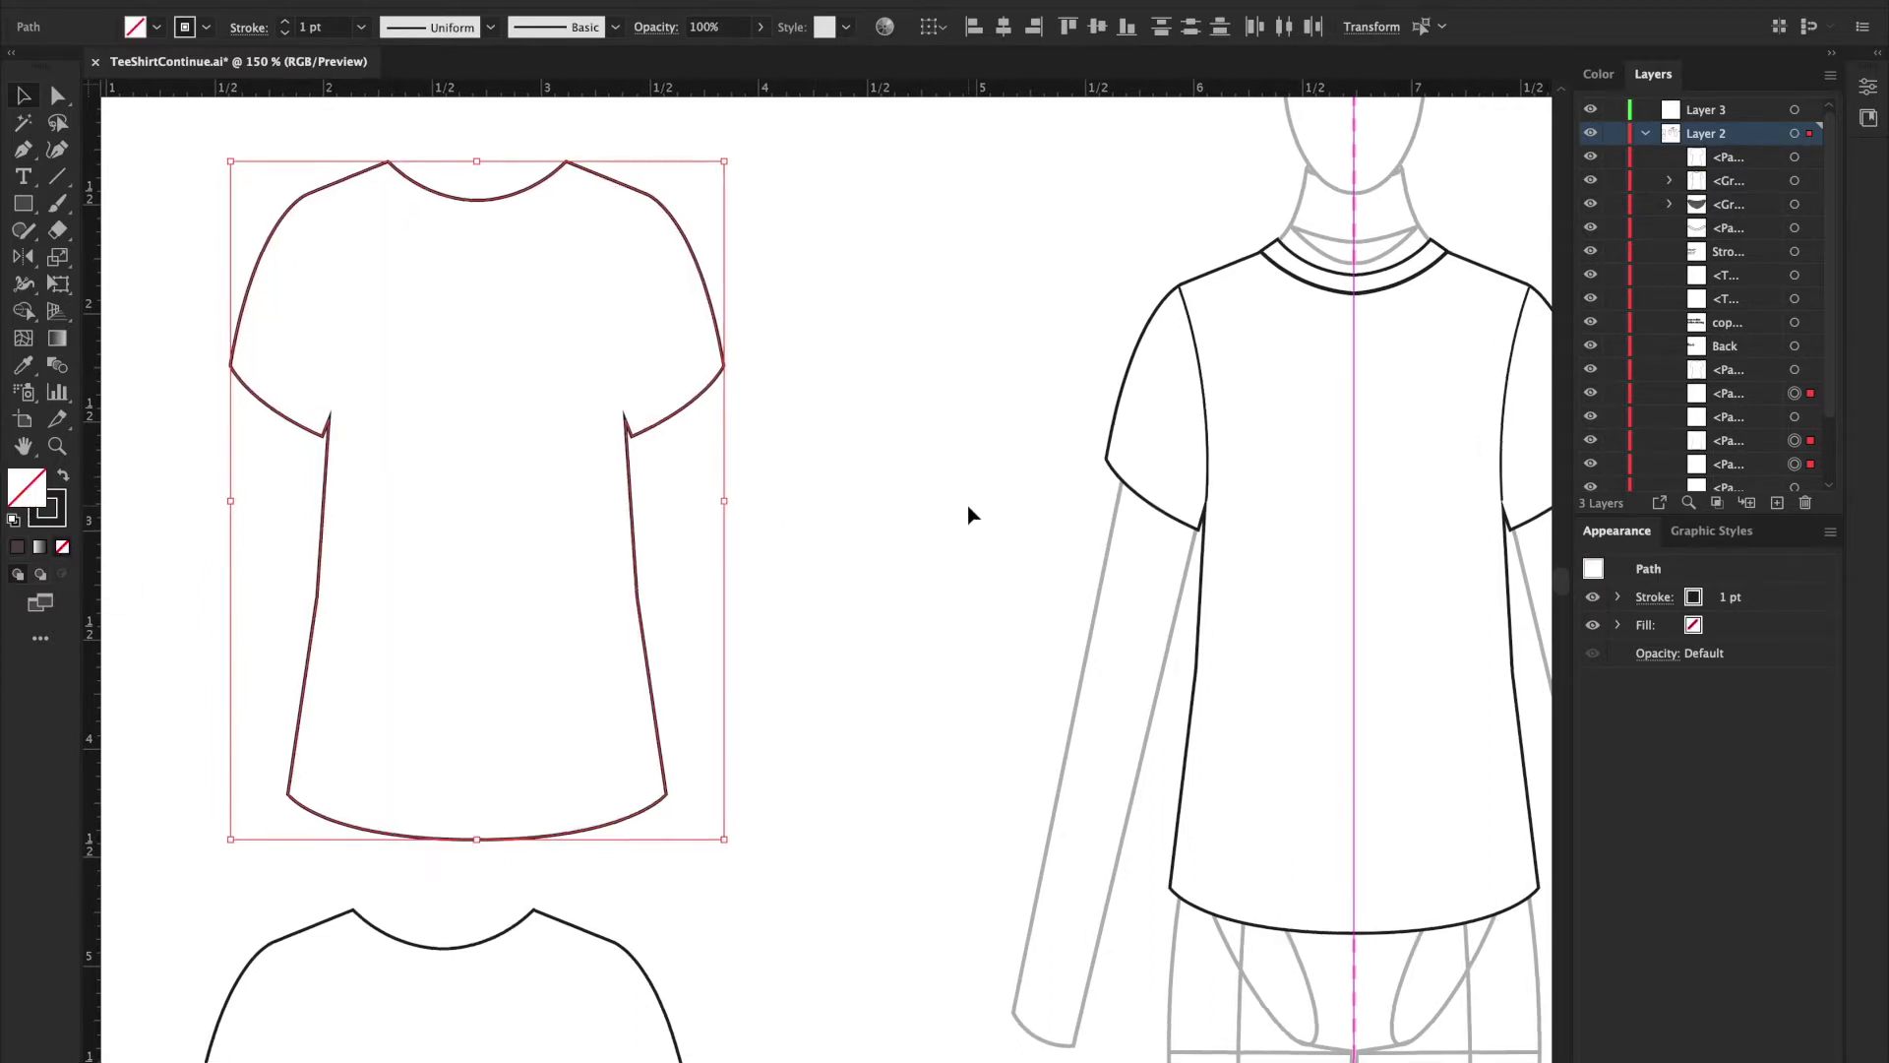
scroll(969, 516, "right", 5)
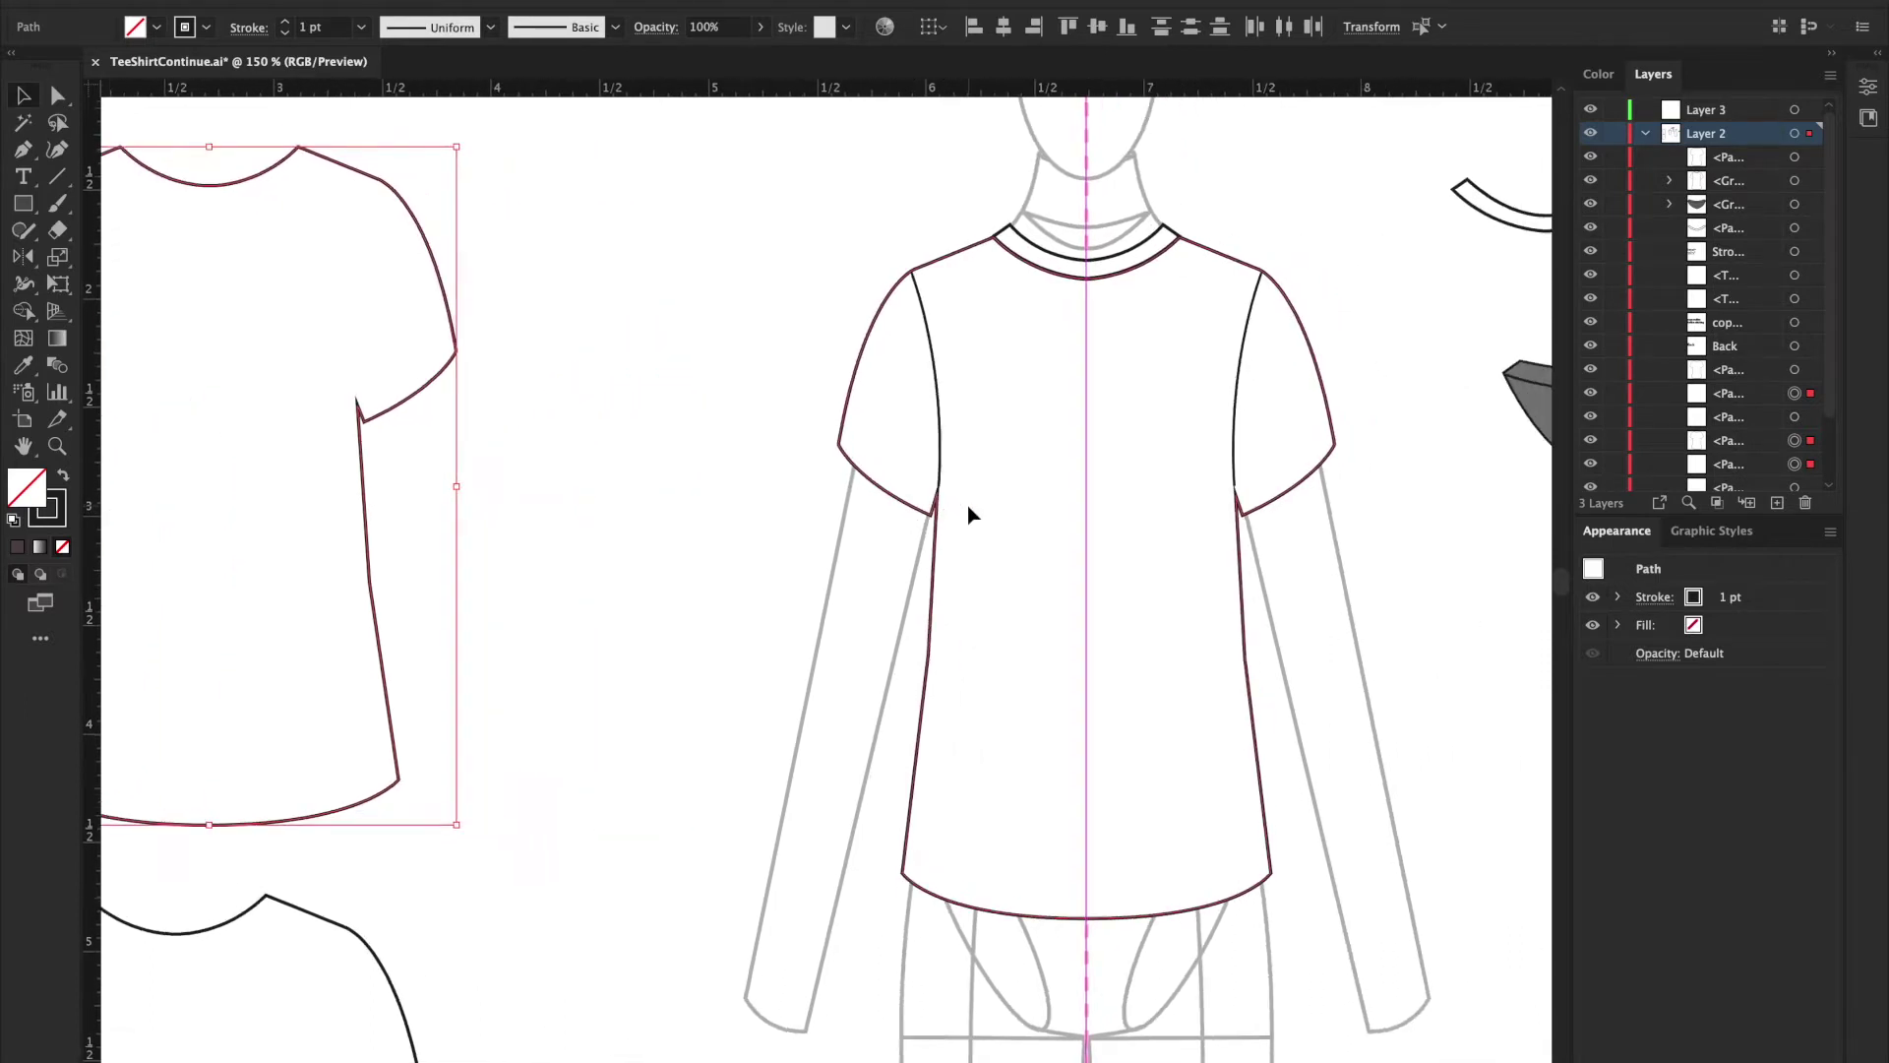
scroll(969, 516, "right", 4)
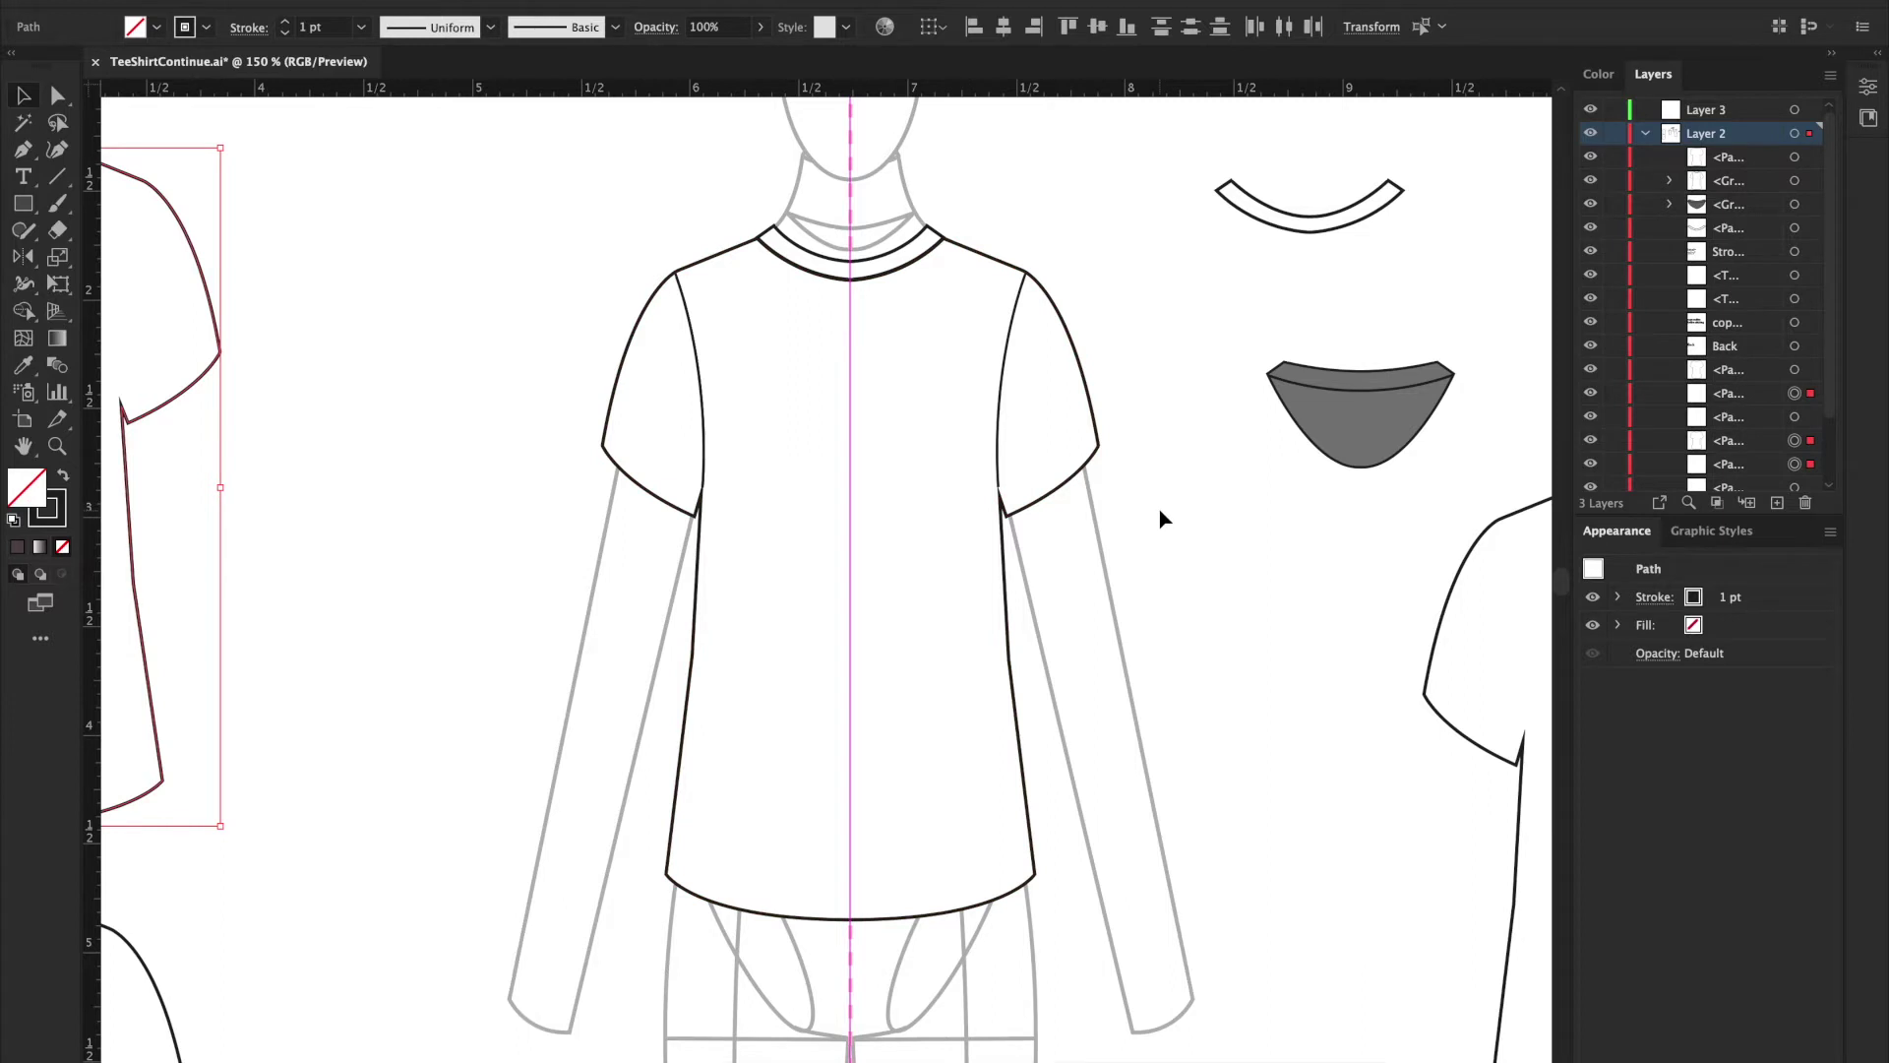
scroll(1164, 518, "right", 1)
scroll(1164, 518, "down", 1)
scroll(1164, 519, "right", 1)
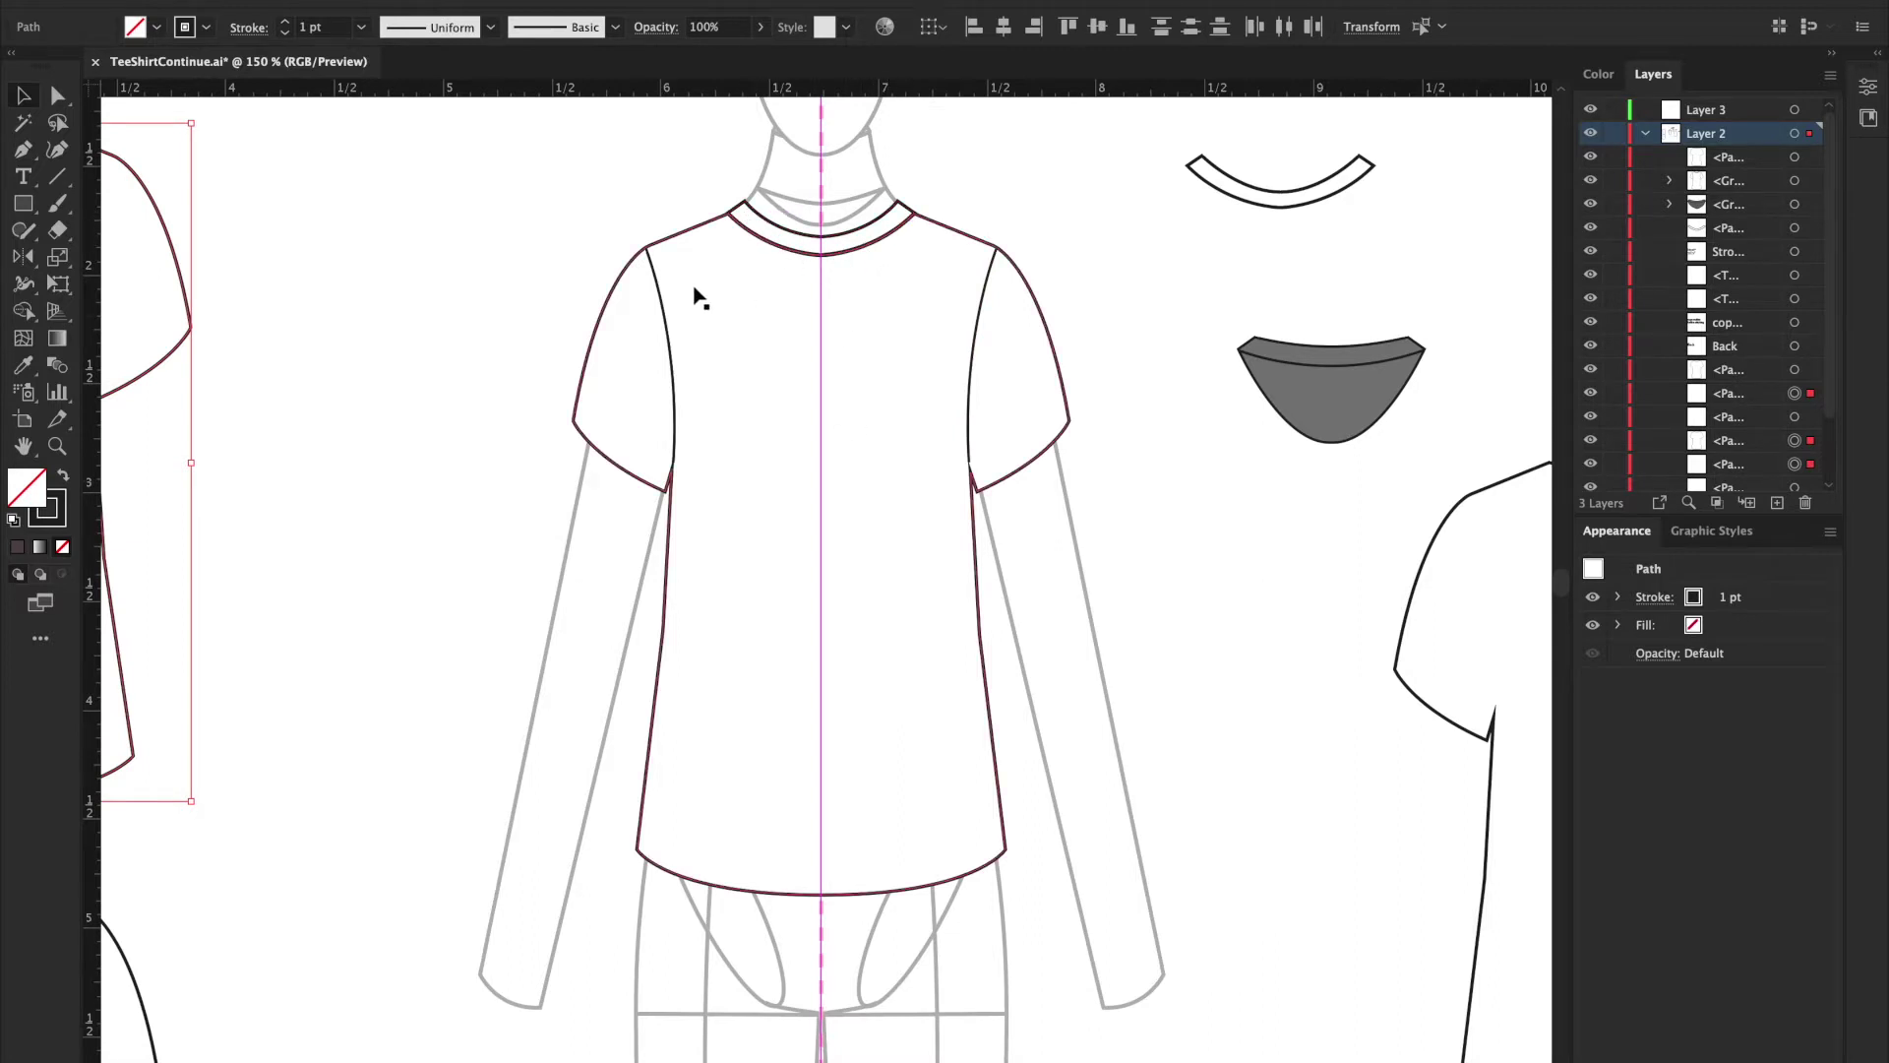
left_click(978, 386)
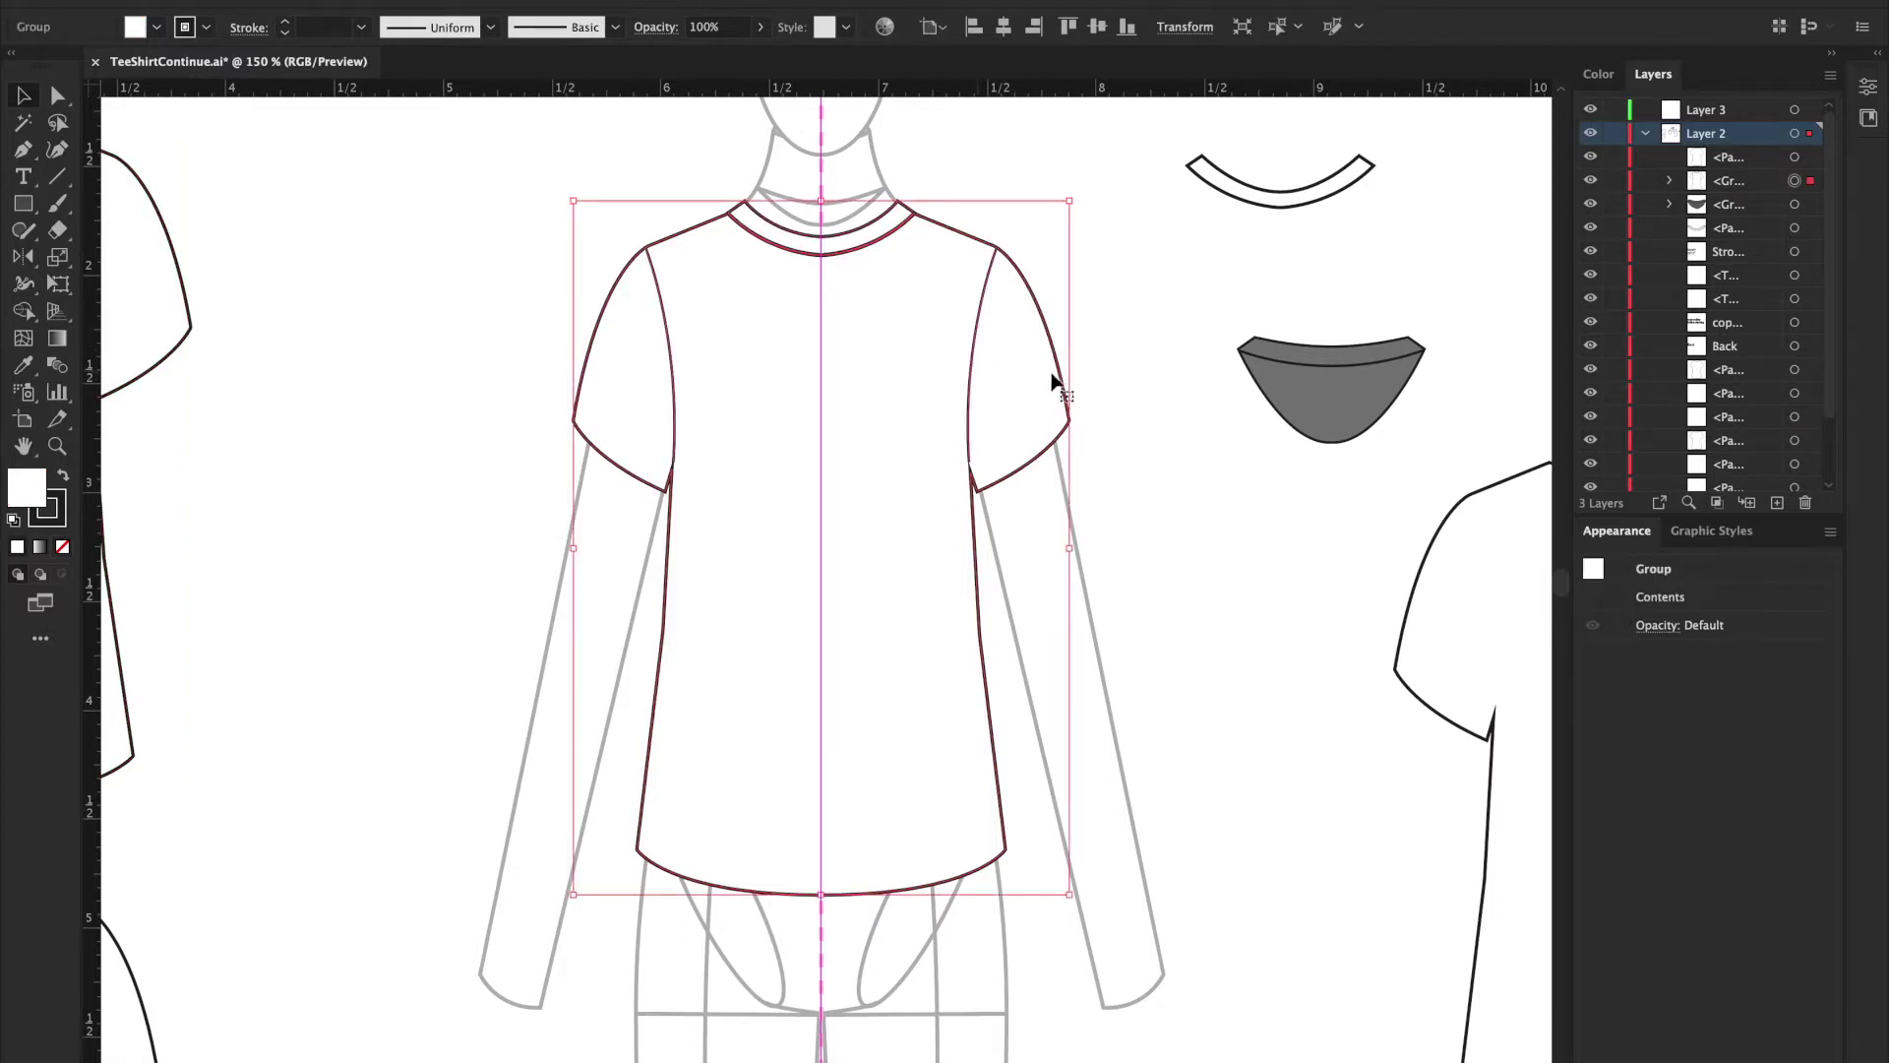
left_click(1136, 412)
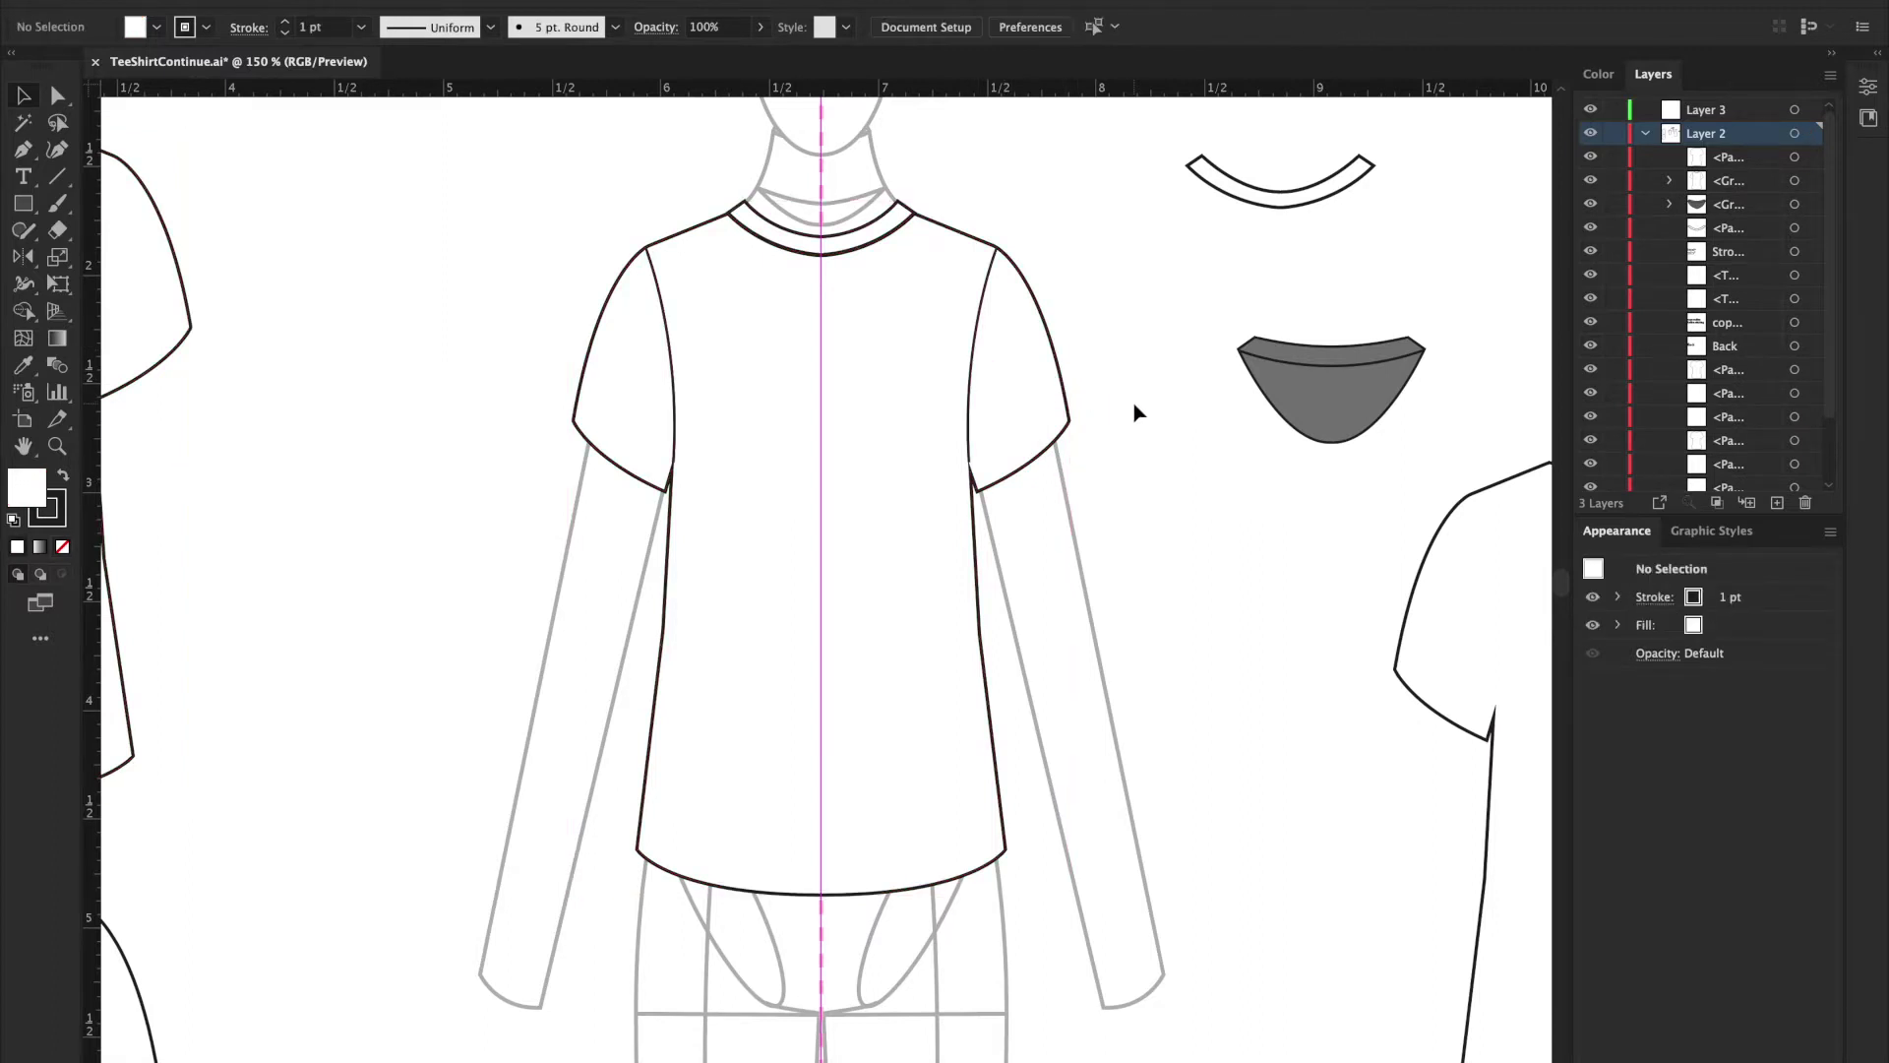
scroll(337, 434, "left", 5)
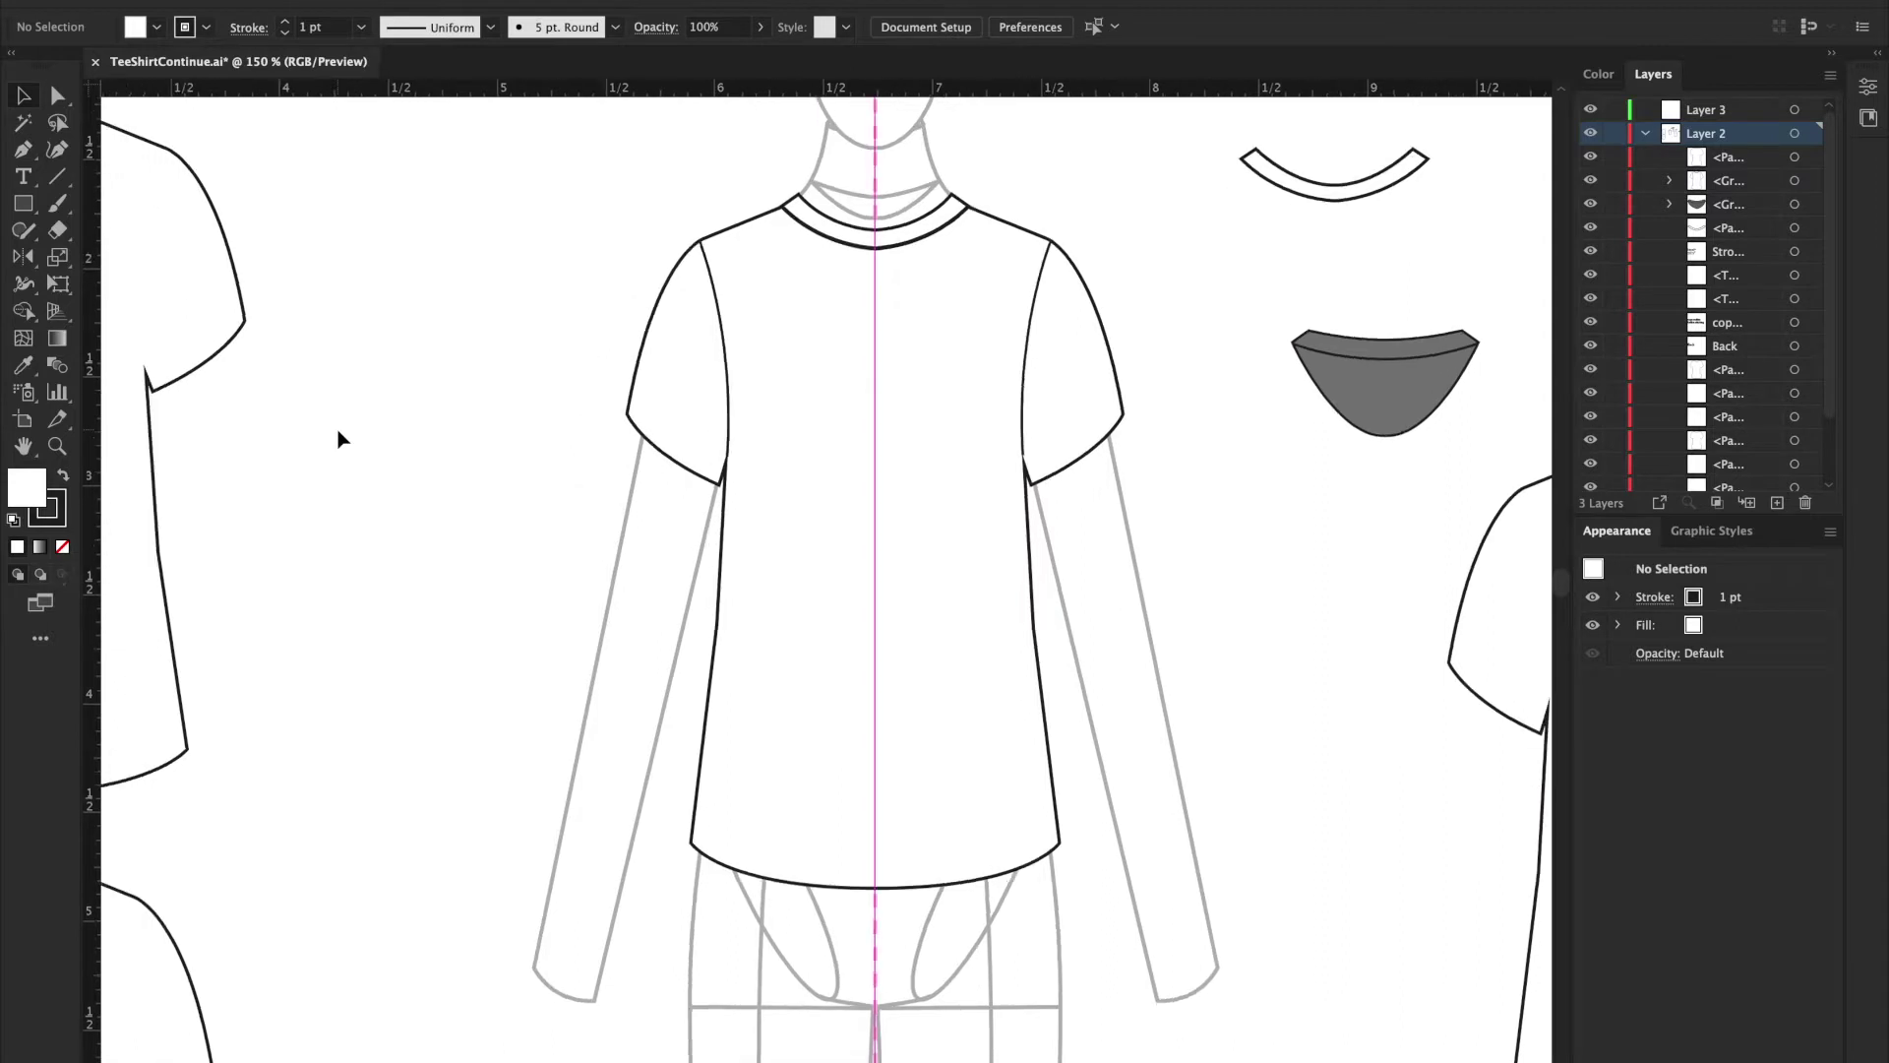
scroll(338, 436, "left", 6)
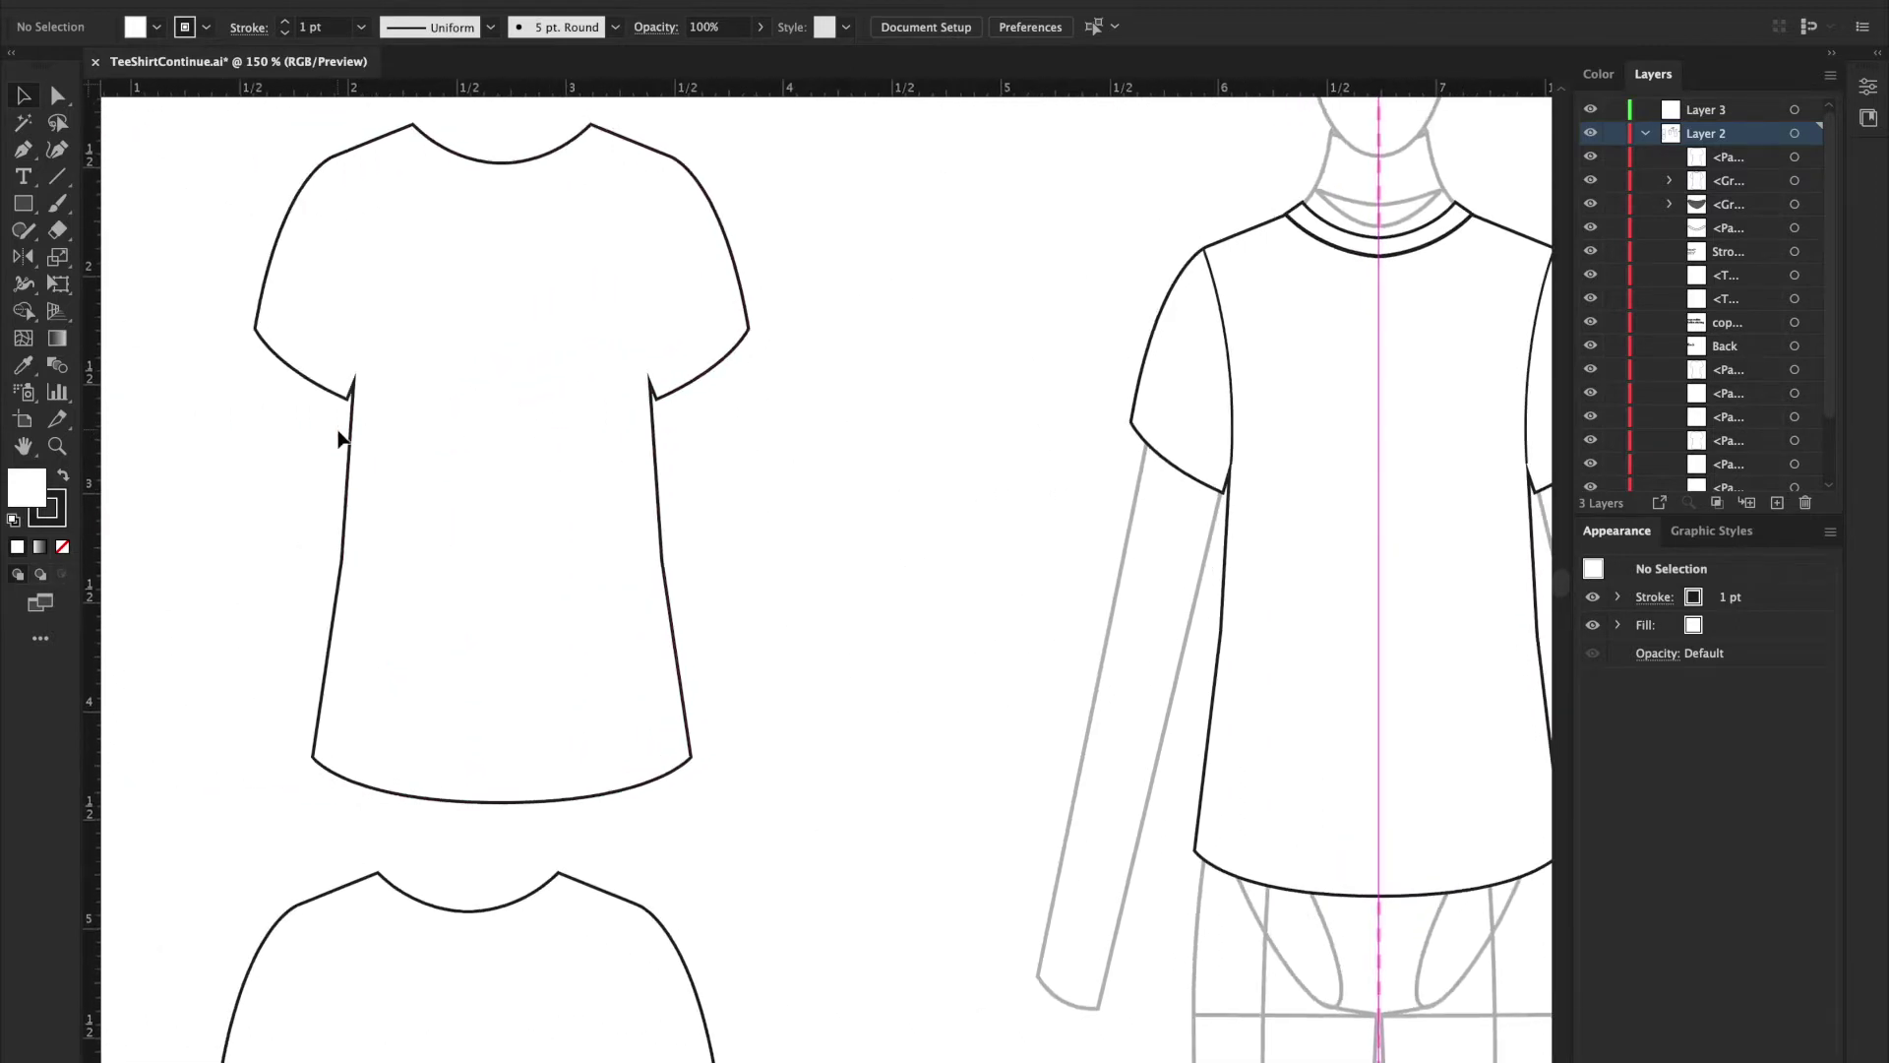
scroll(337, 438, "left", 1)
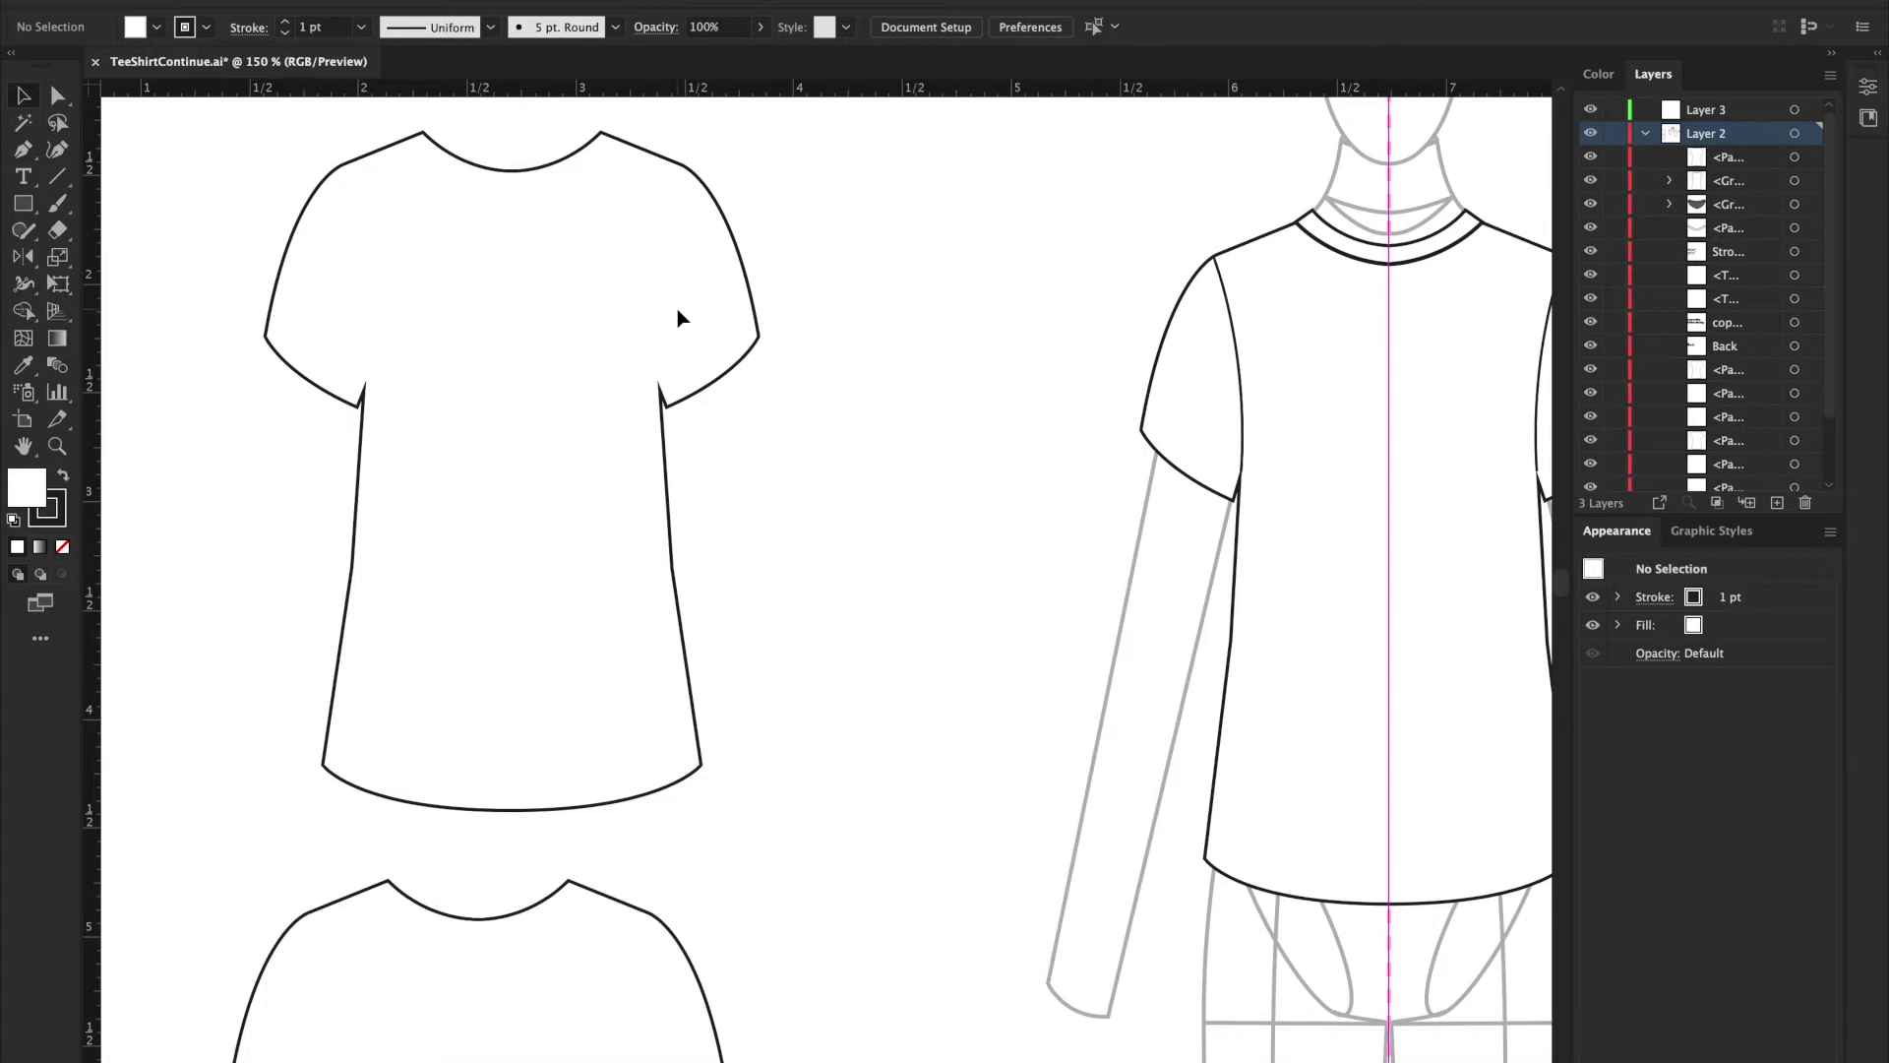
Step: Display the Stroke settings and expand the stroke attribute's details in the appearance list
key("p")
left_click(574, 2)
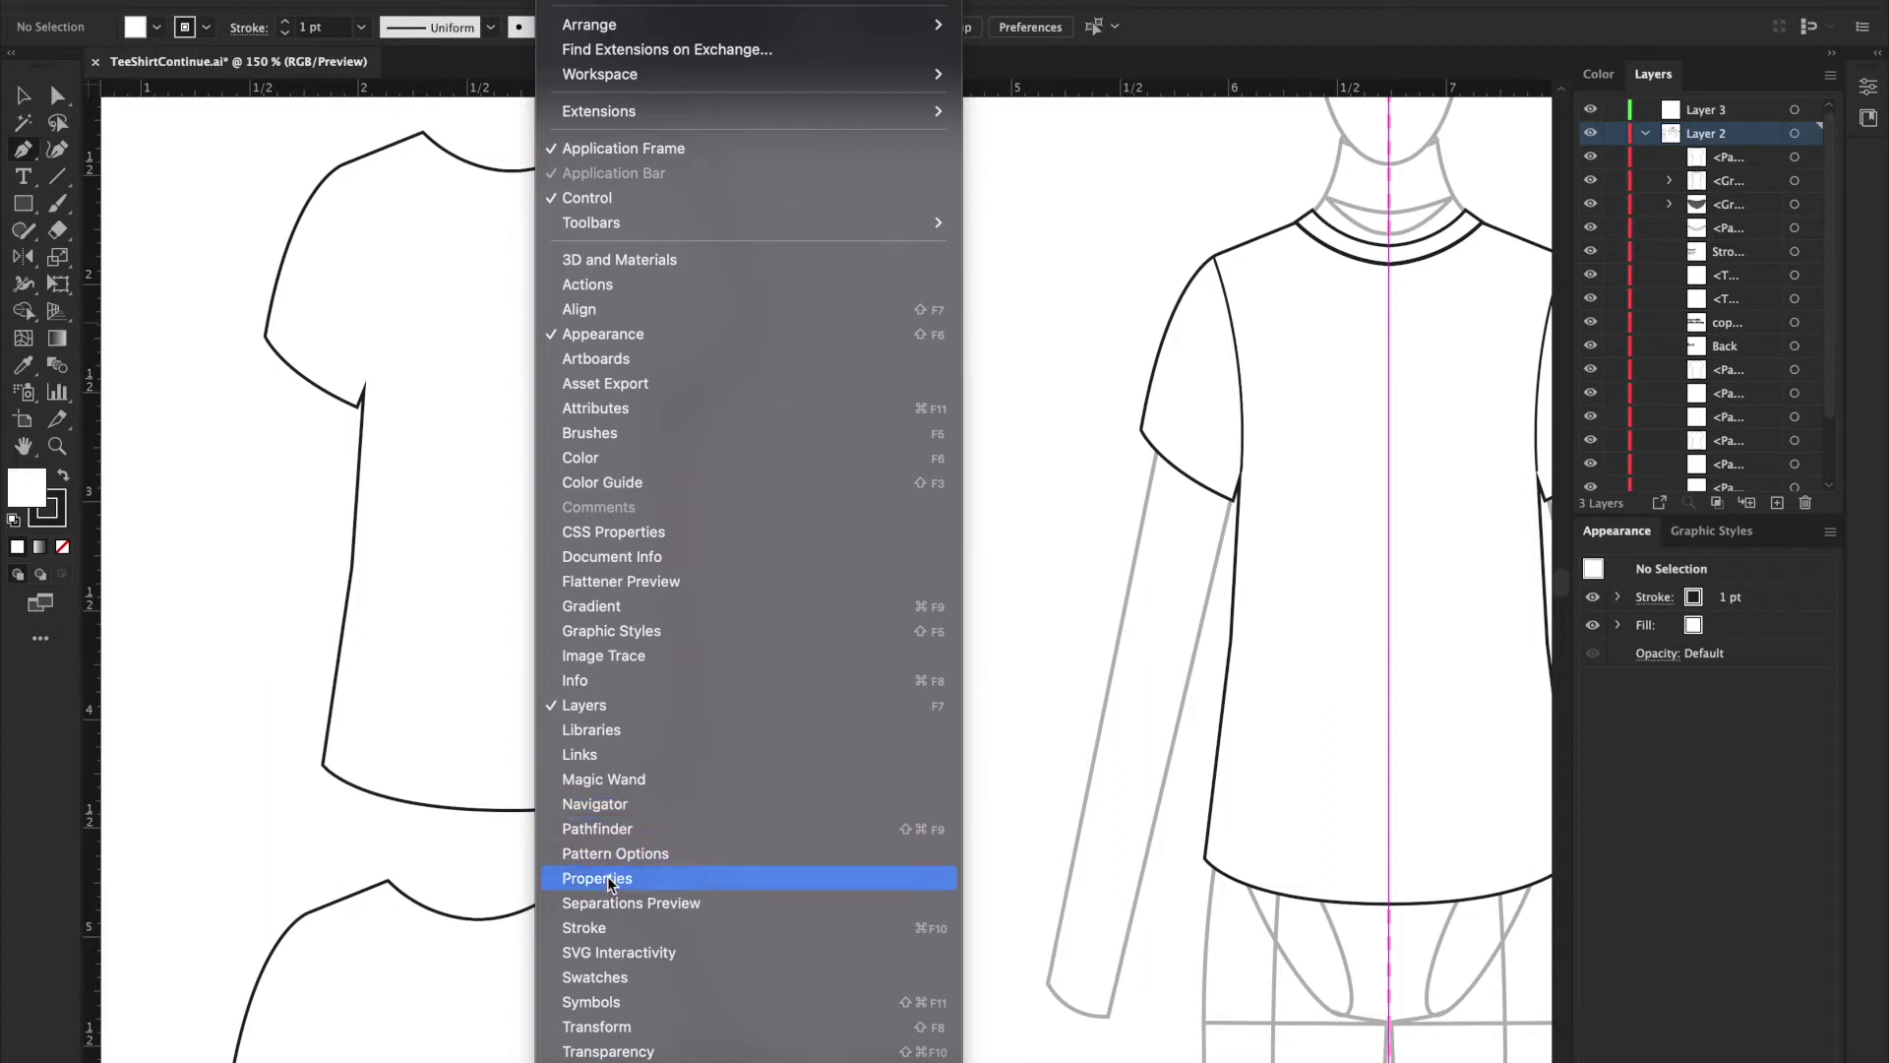
left_click(593, 928)
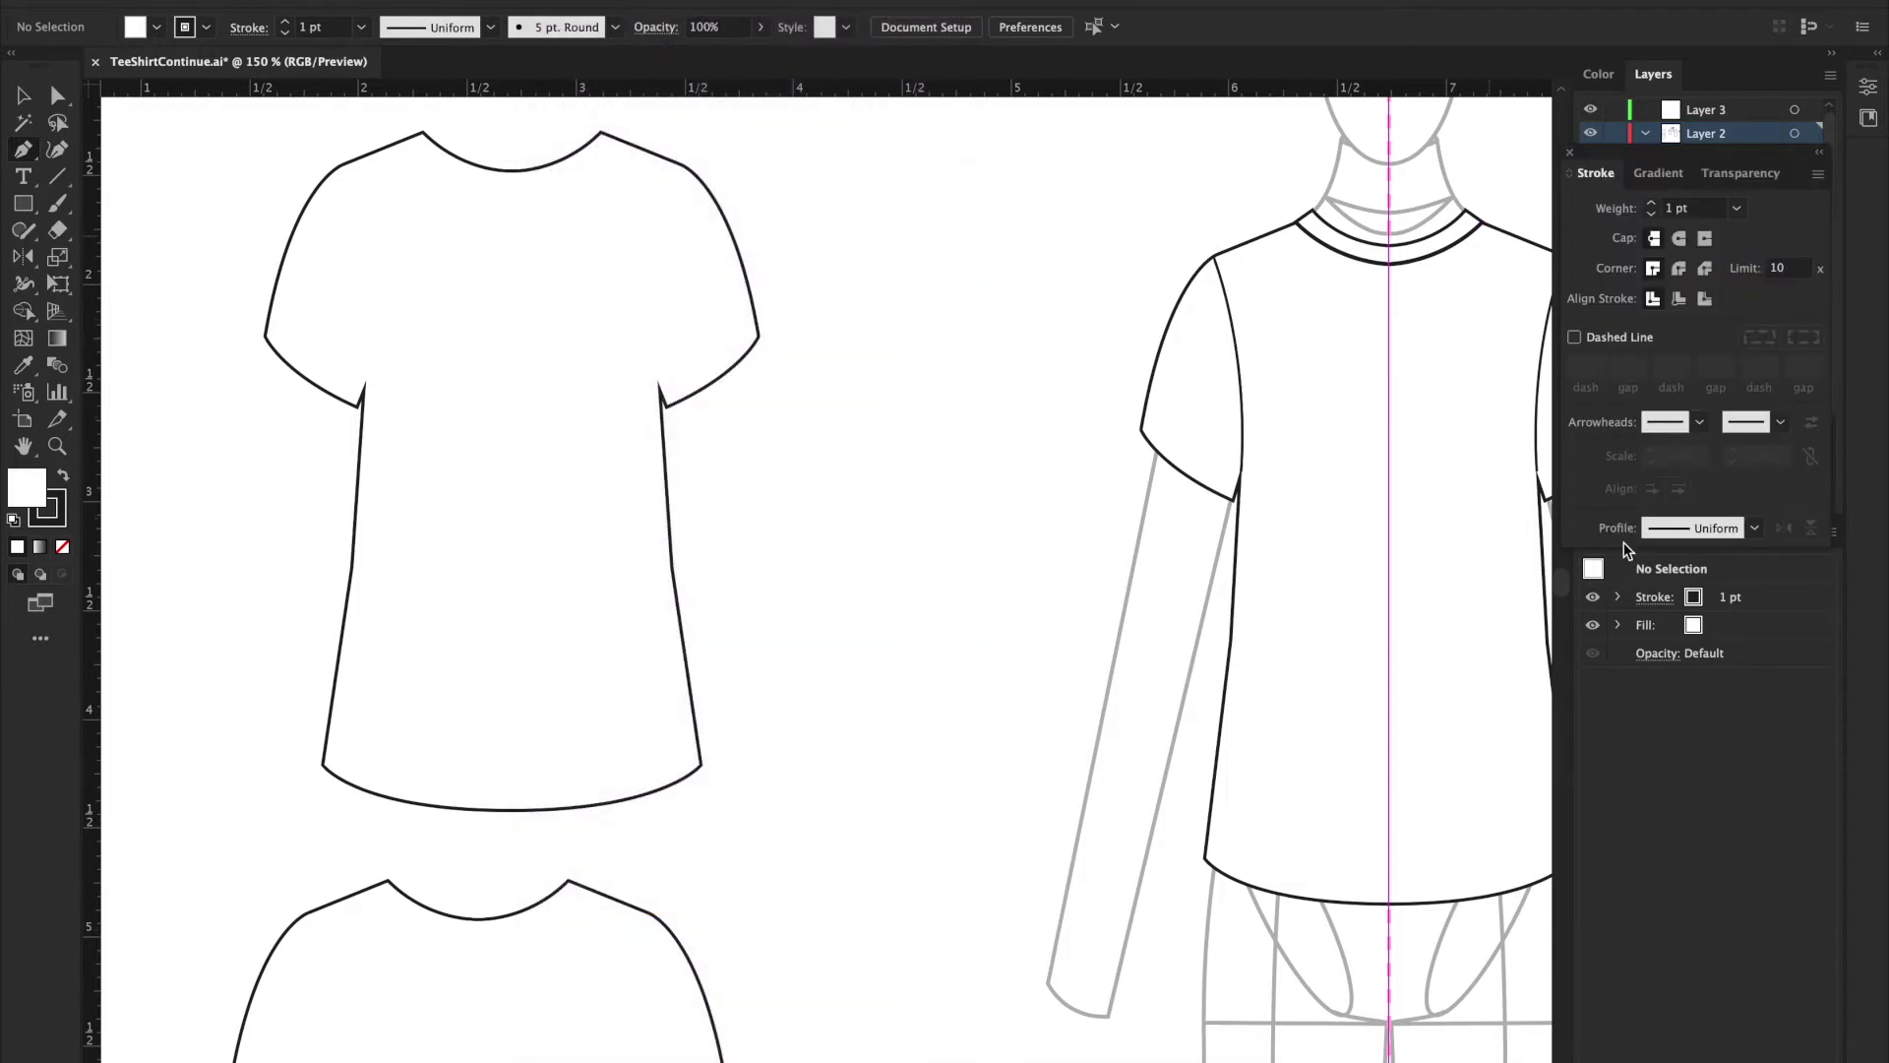
left_click(1619, 596)
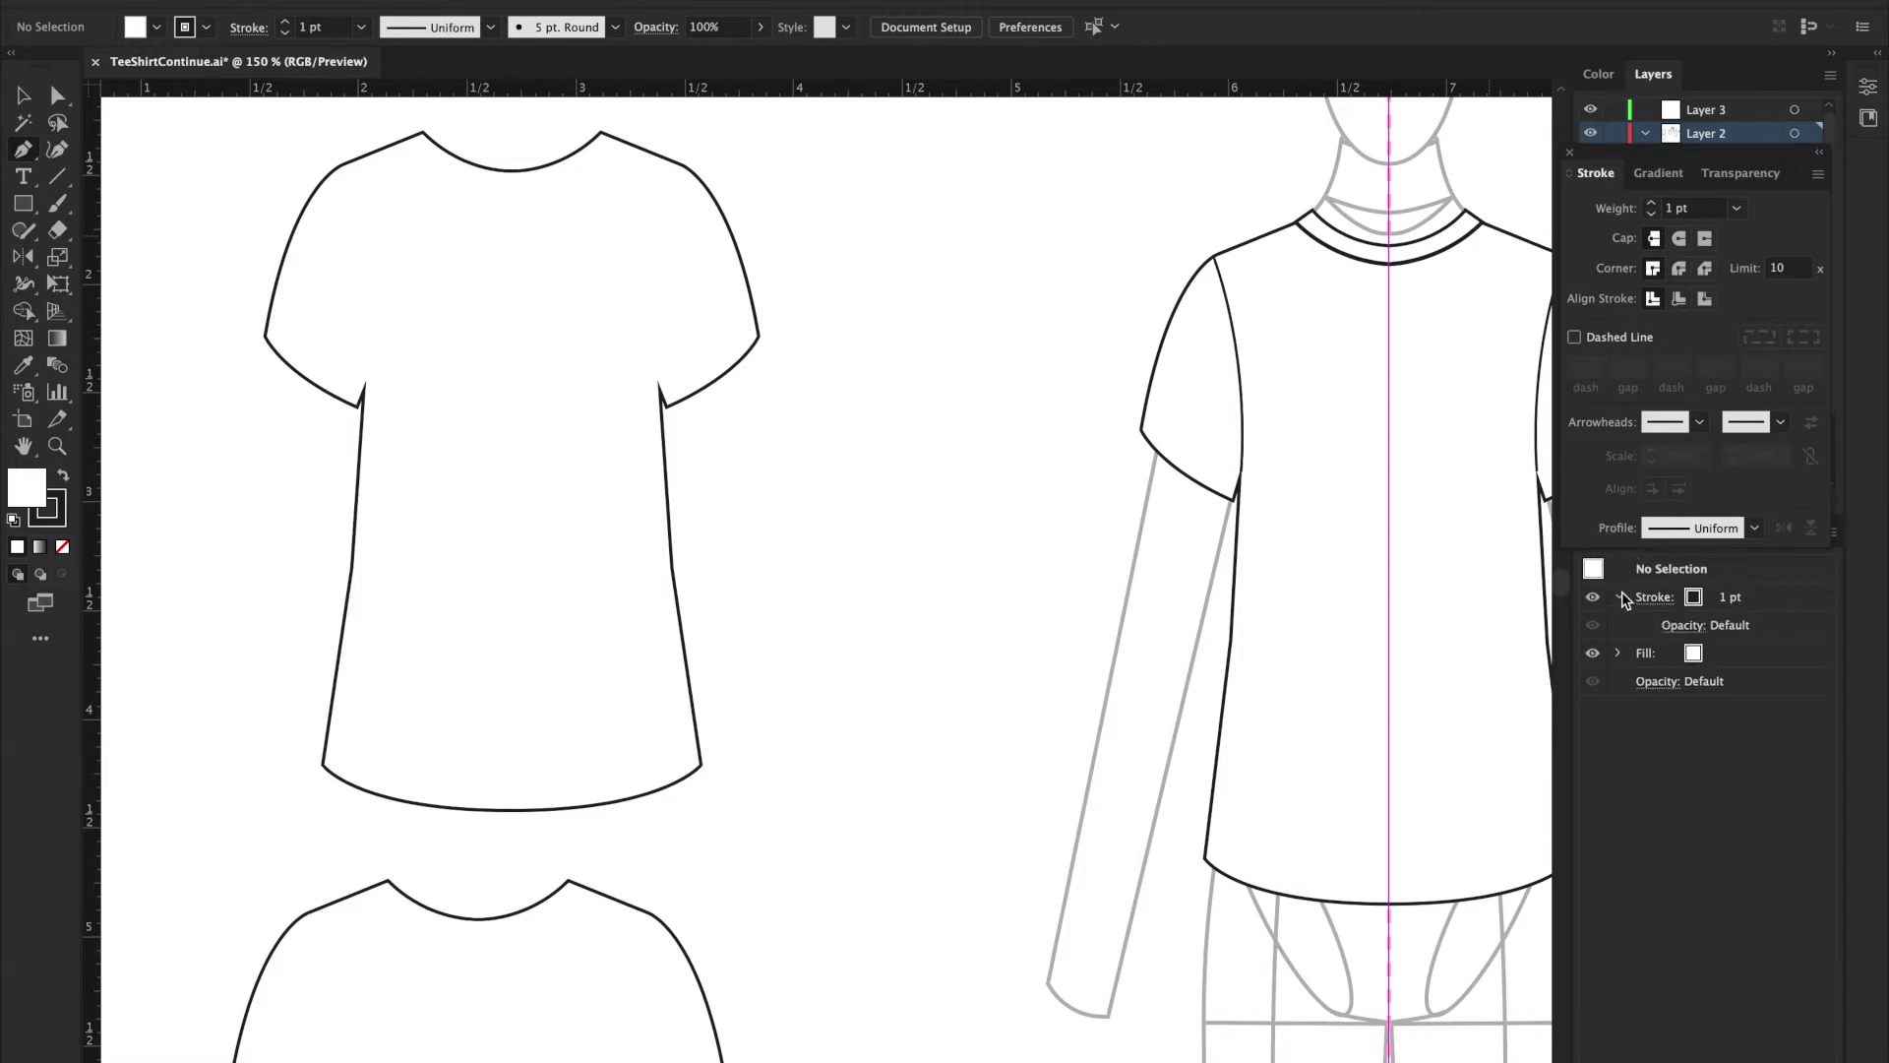
Step: Try a default stroke weight of 0.75 pt, and return to the T-shirt outline's 1 pt stroke and no fill by selecting that outline
left_click(1762, 606)
left_click(1738, 603)
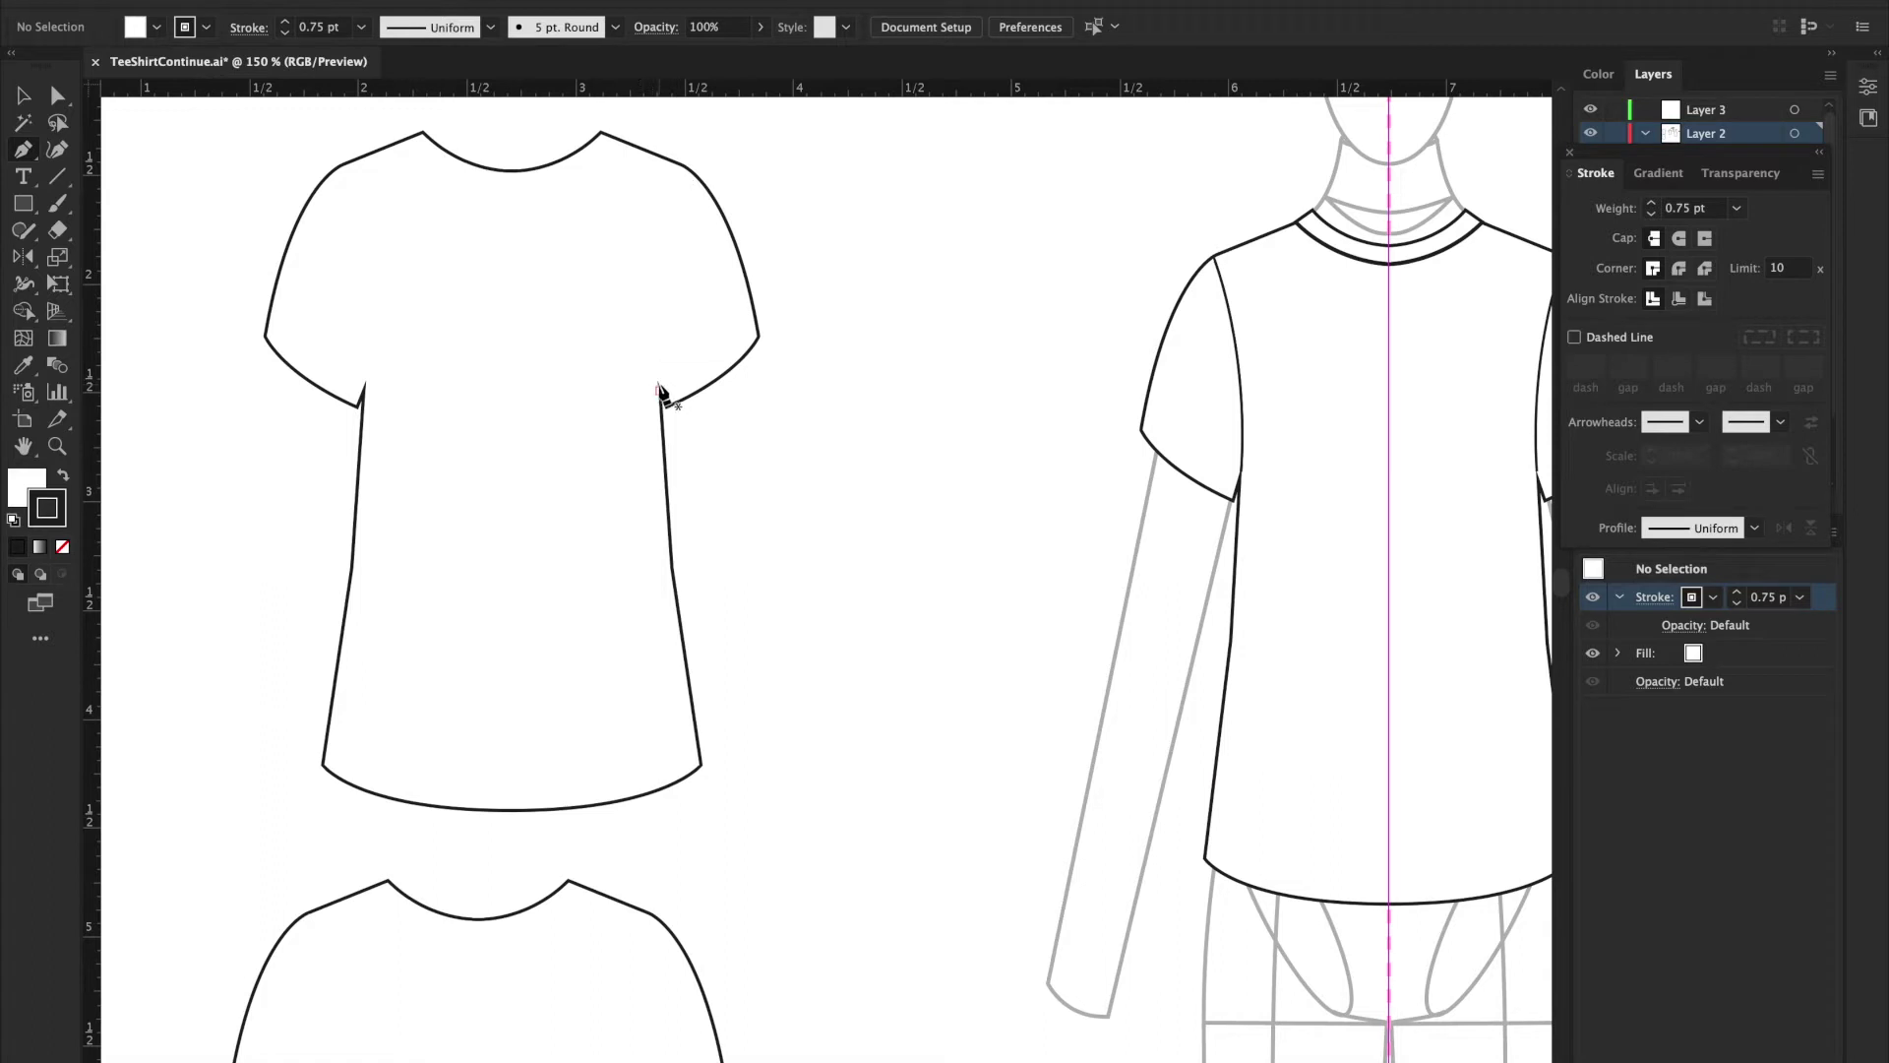
key("v")
left_click_drag(233, 129, 856, 725)
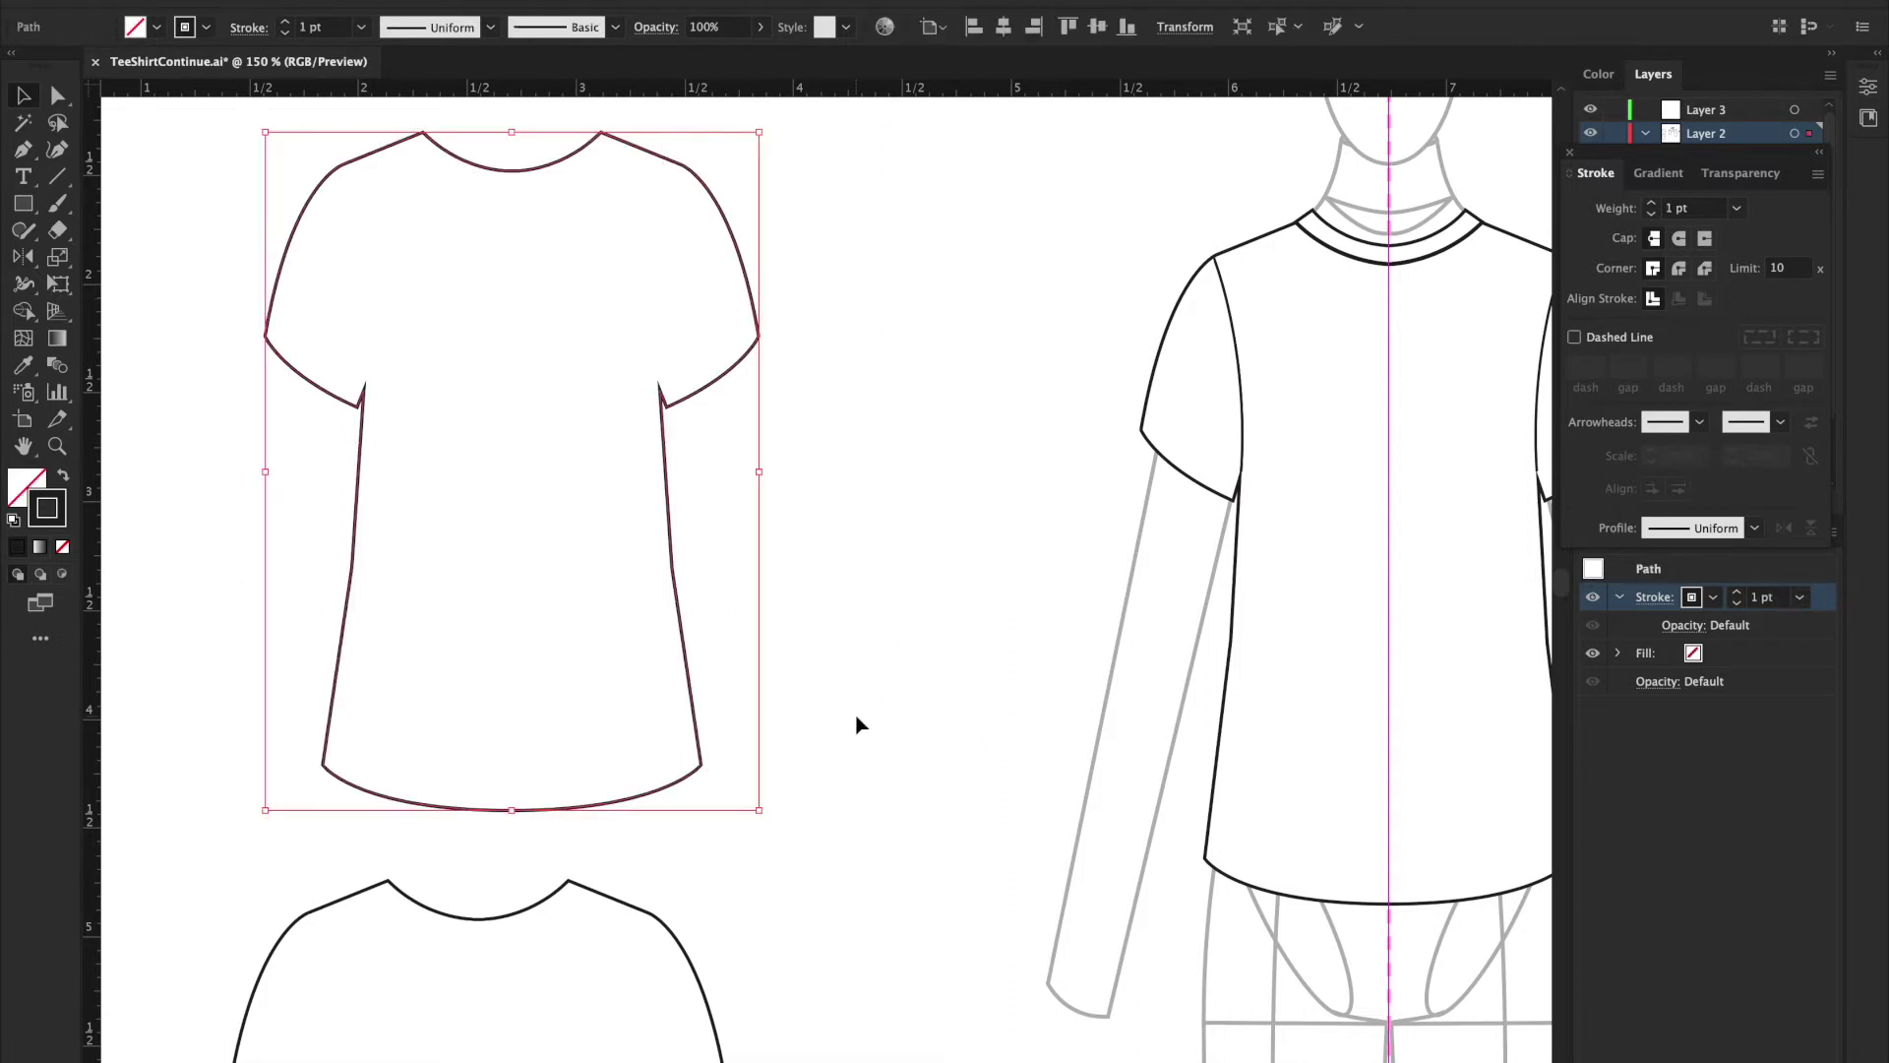
left_click(856, 725)
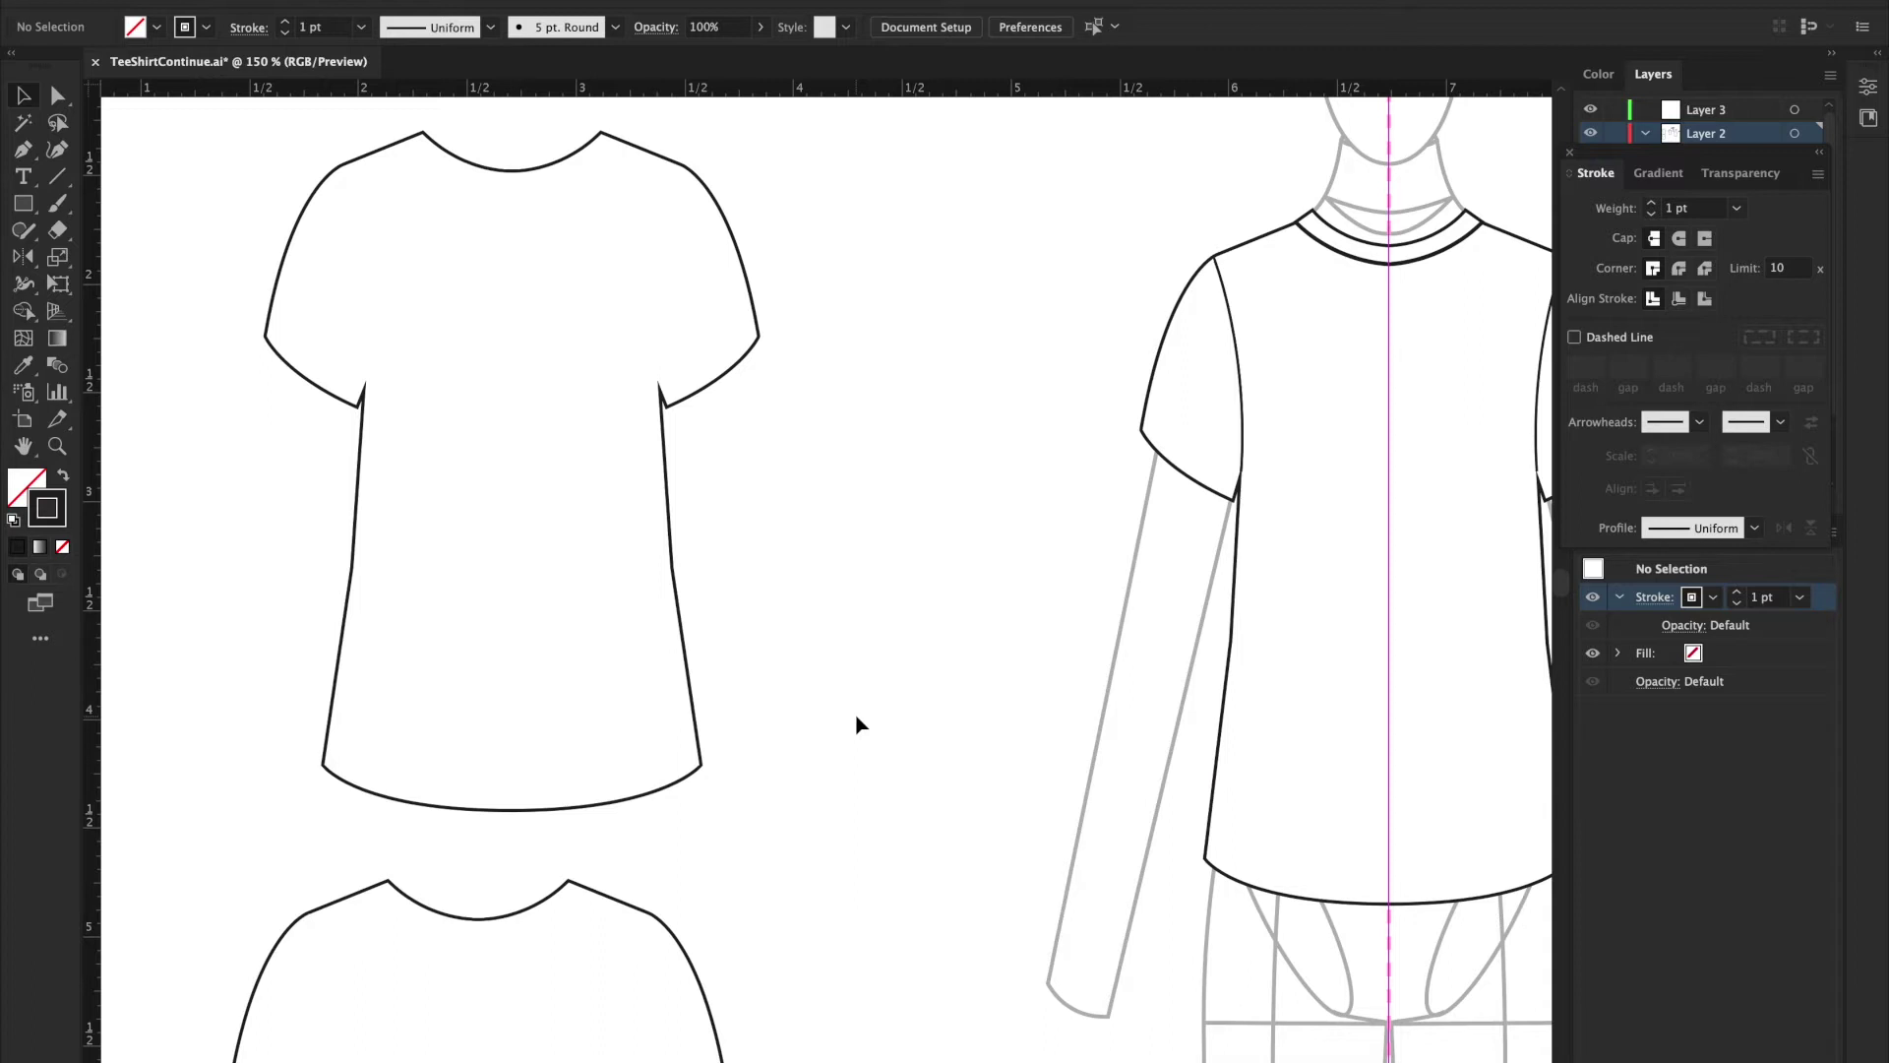
Step: Draw the right armhole seam with the Pen tool as a curve from the shoulder point to the underarm
key("p")
left_click(686, 170)
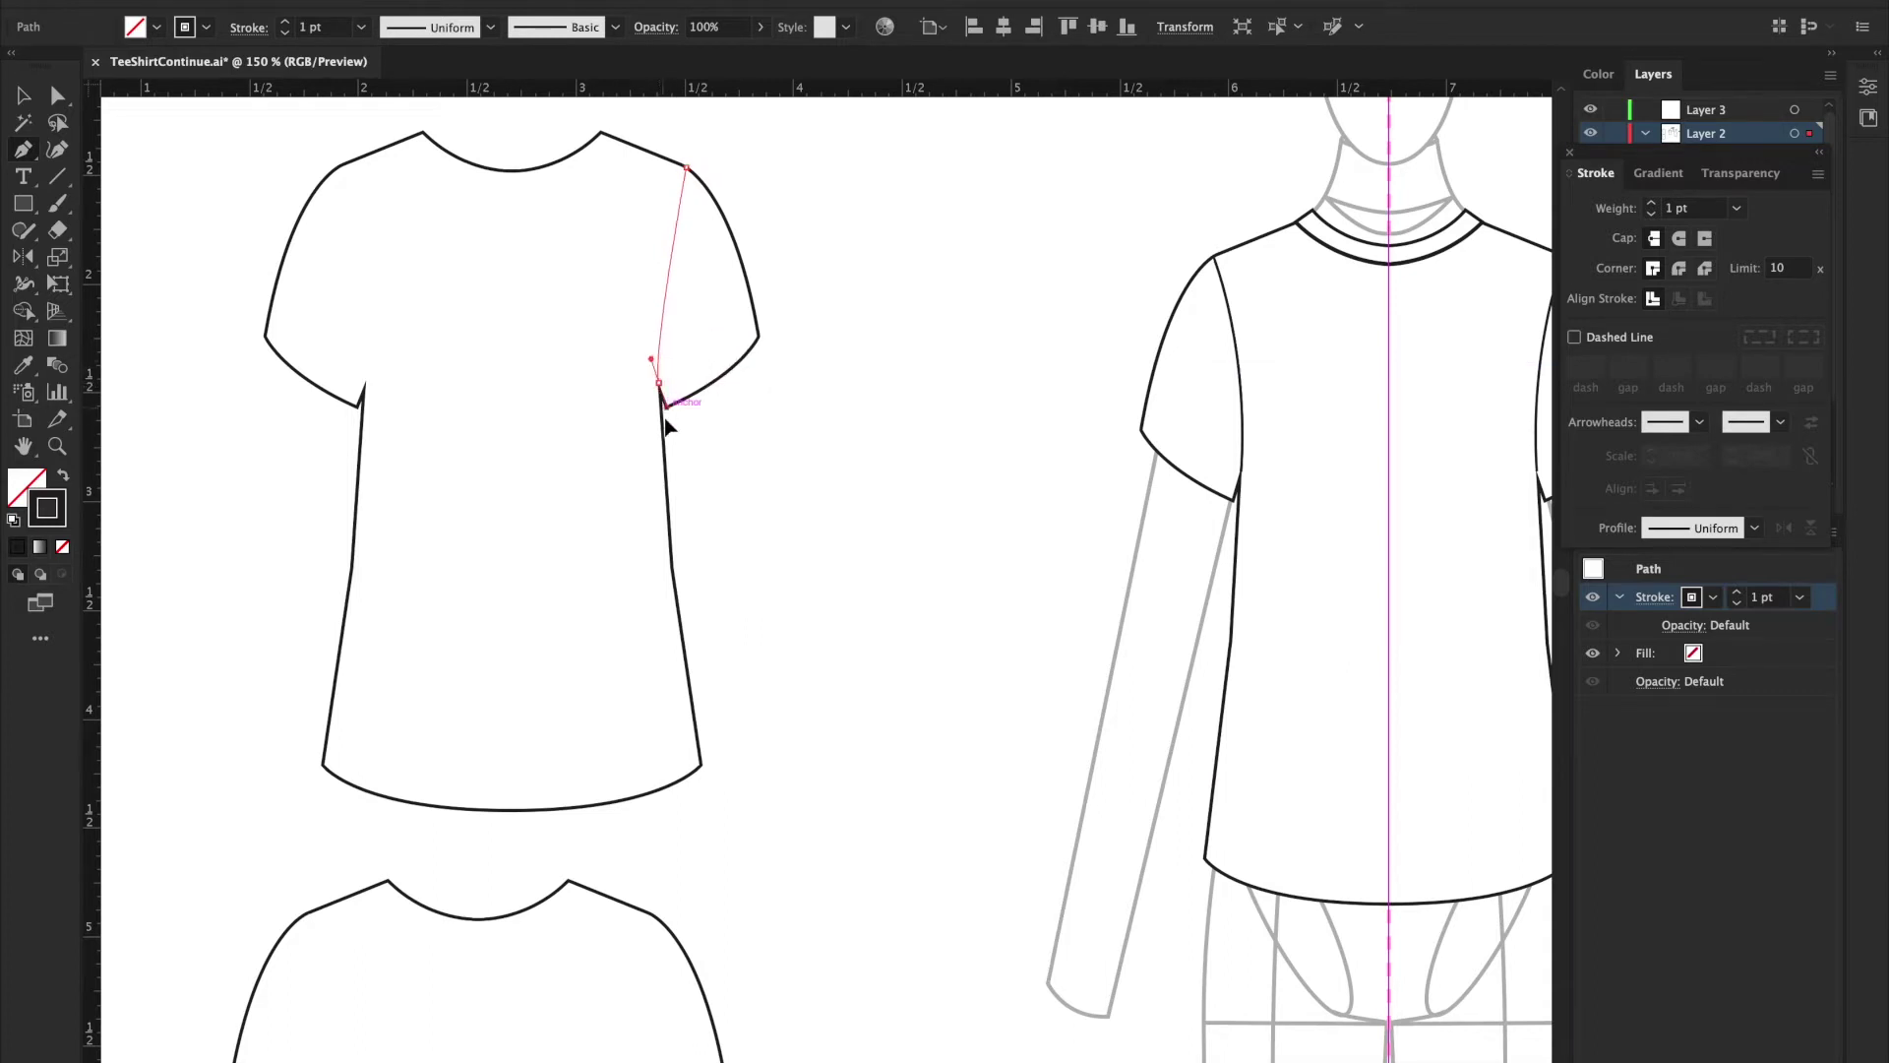
left_click_drag(658, 381, 669, 495)
left_click_drag(670, 495, 670, 496)
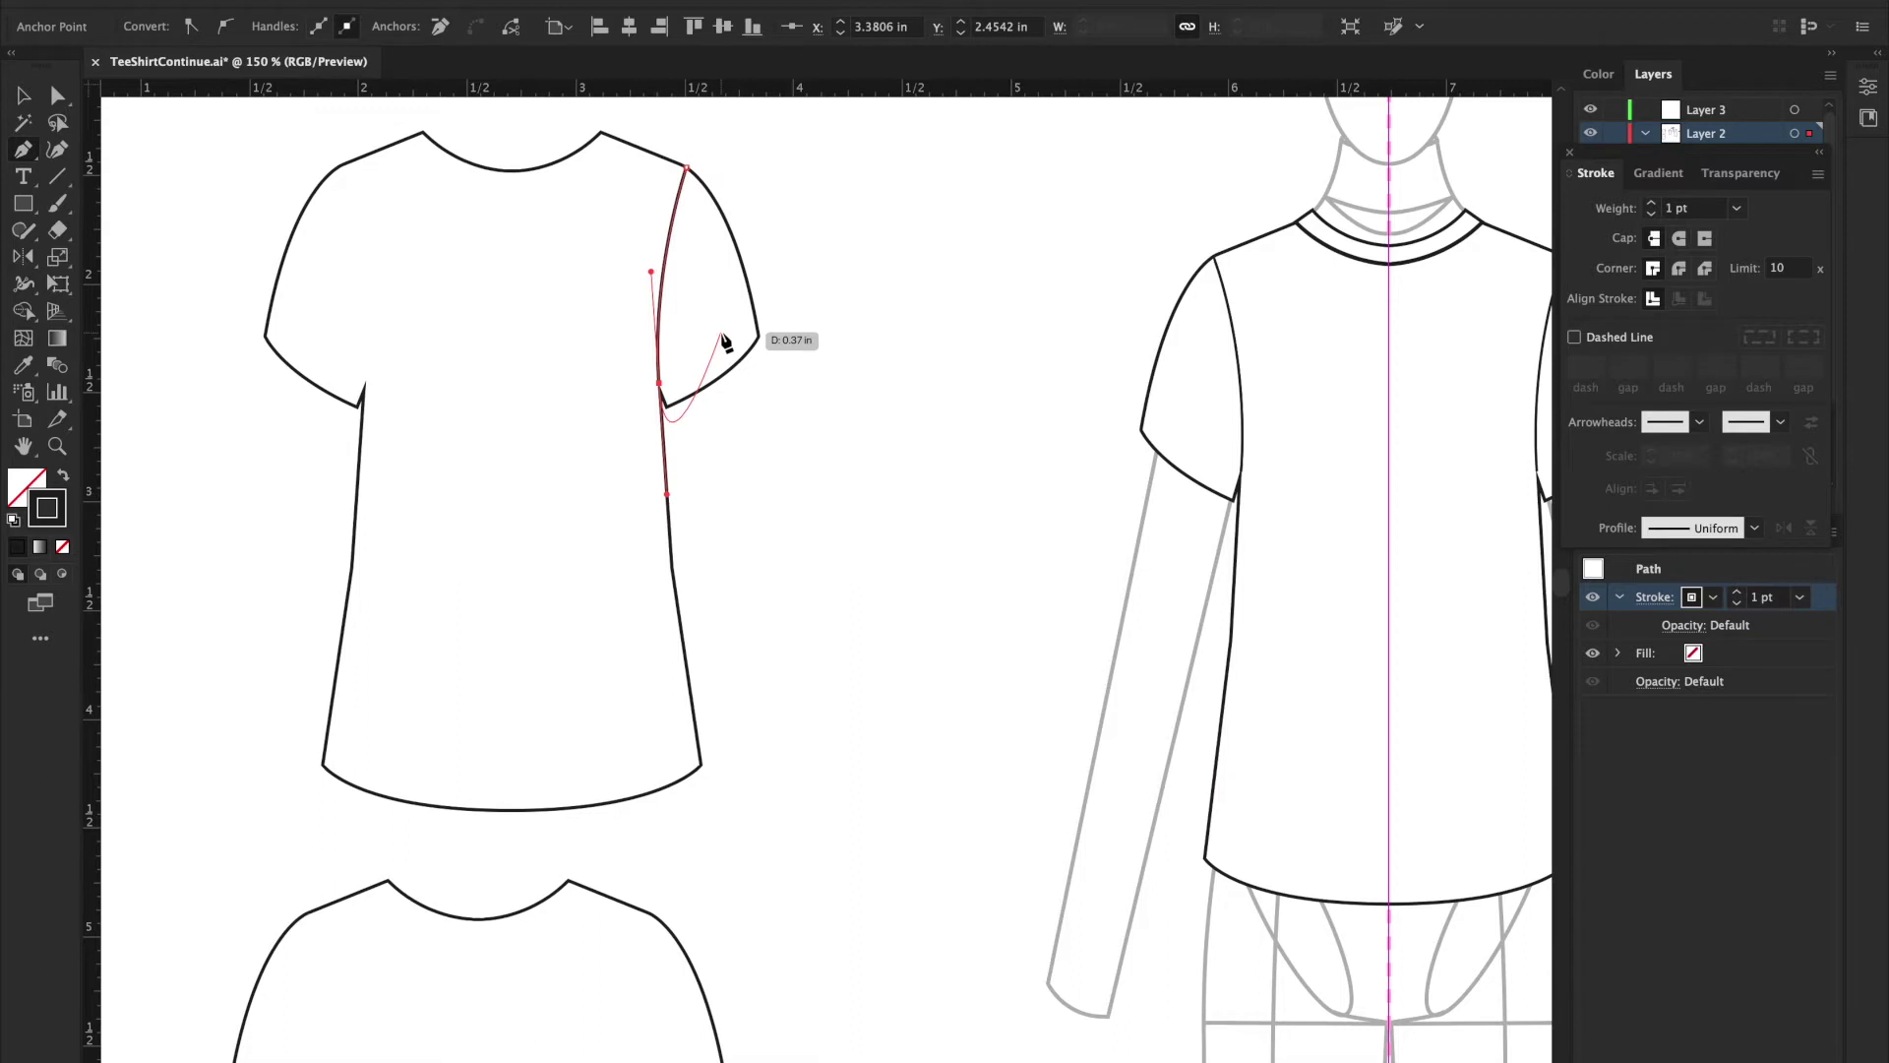
left_click(733, 446, "super")
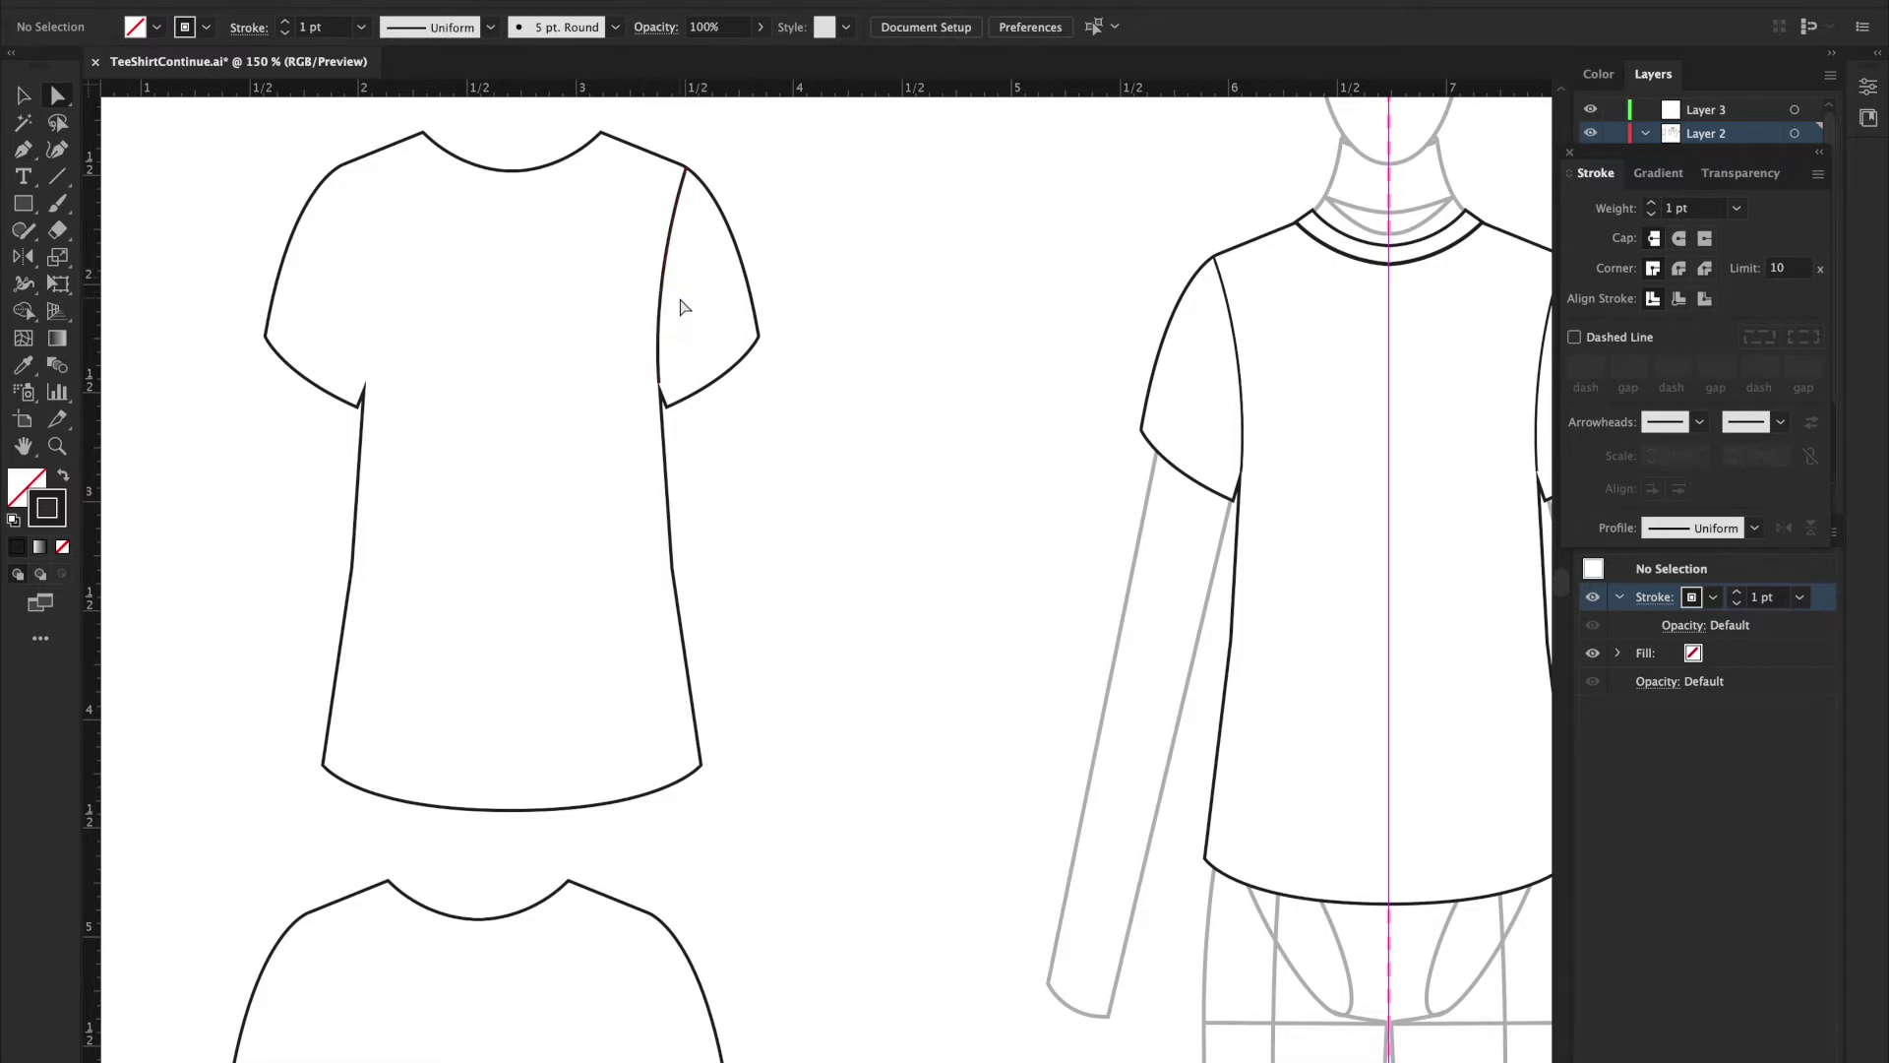
Step: Reflect a copy of the right armhole seam vertically about the center front to create the left armhole seam
key("v")
left_click_drag(673, 287, 636, 272)
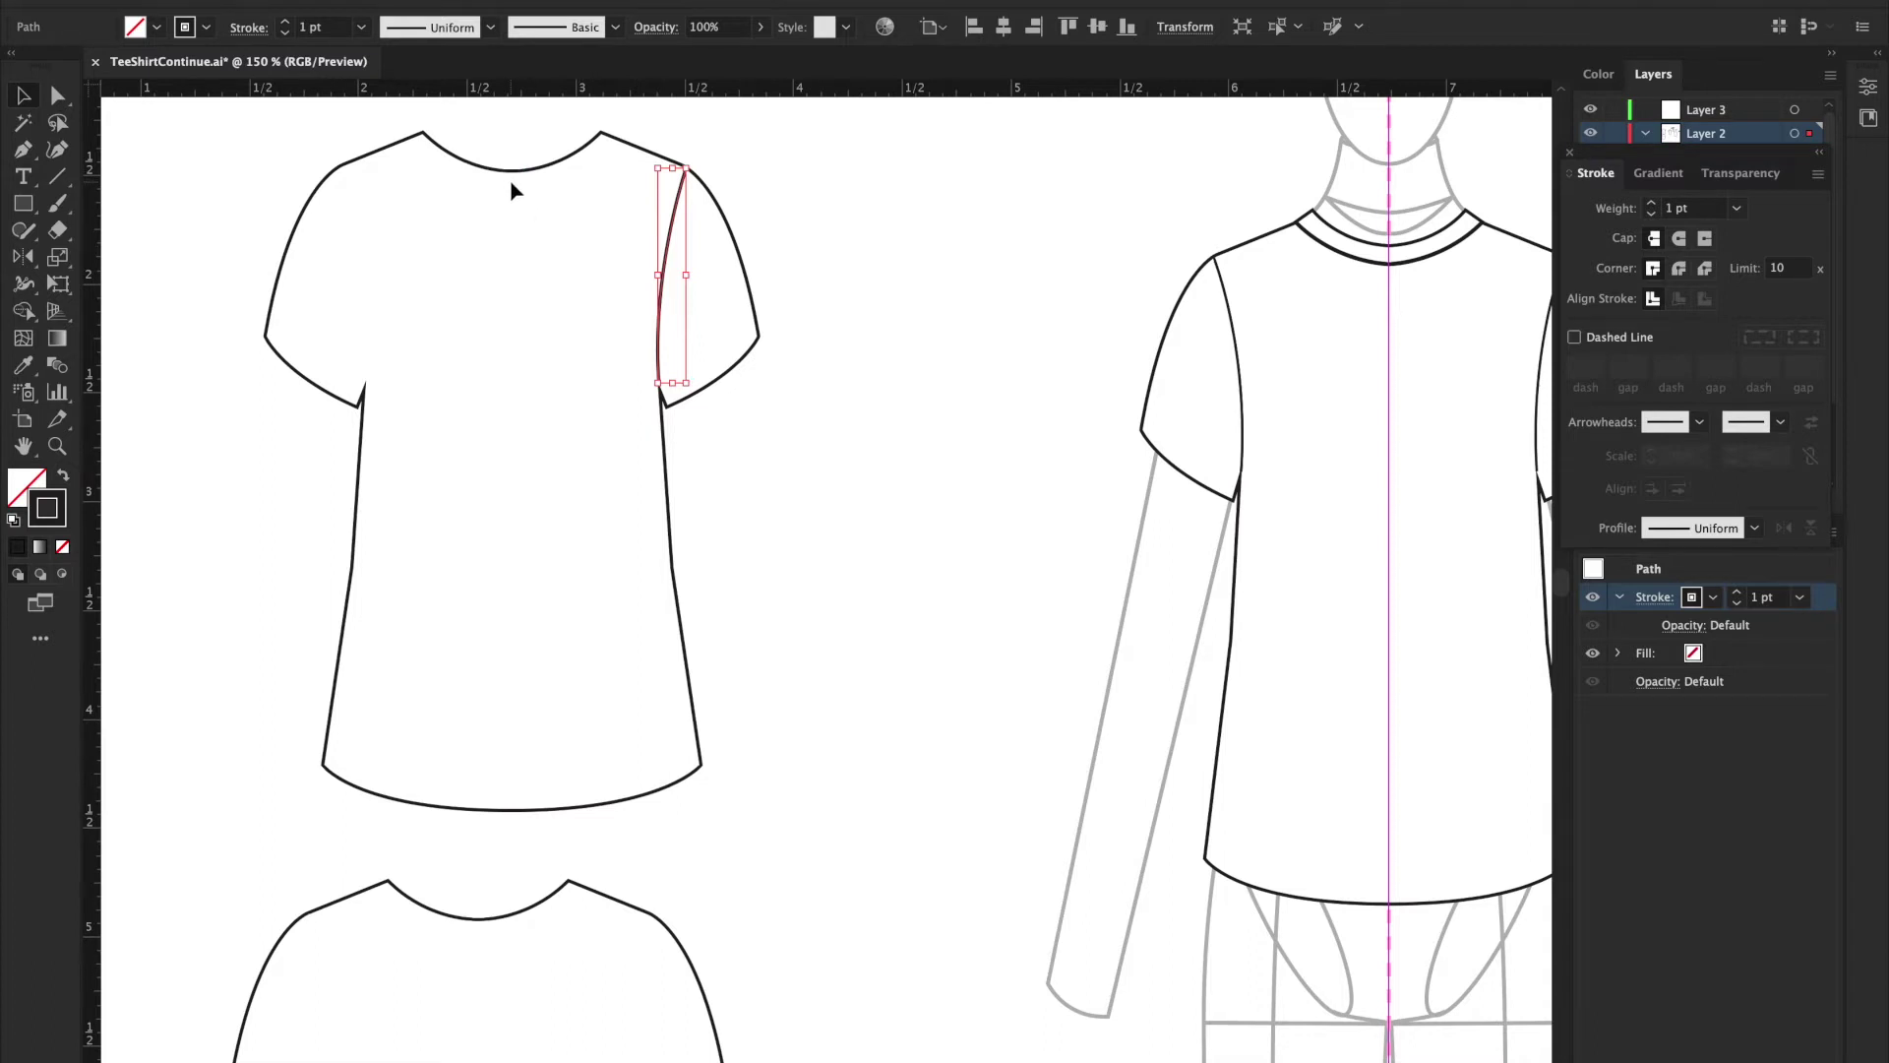
key("o")
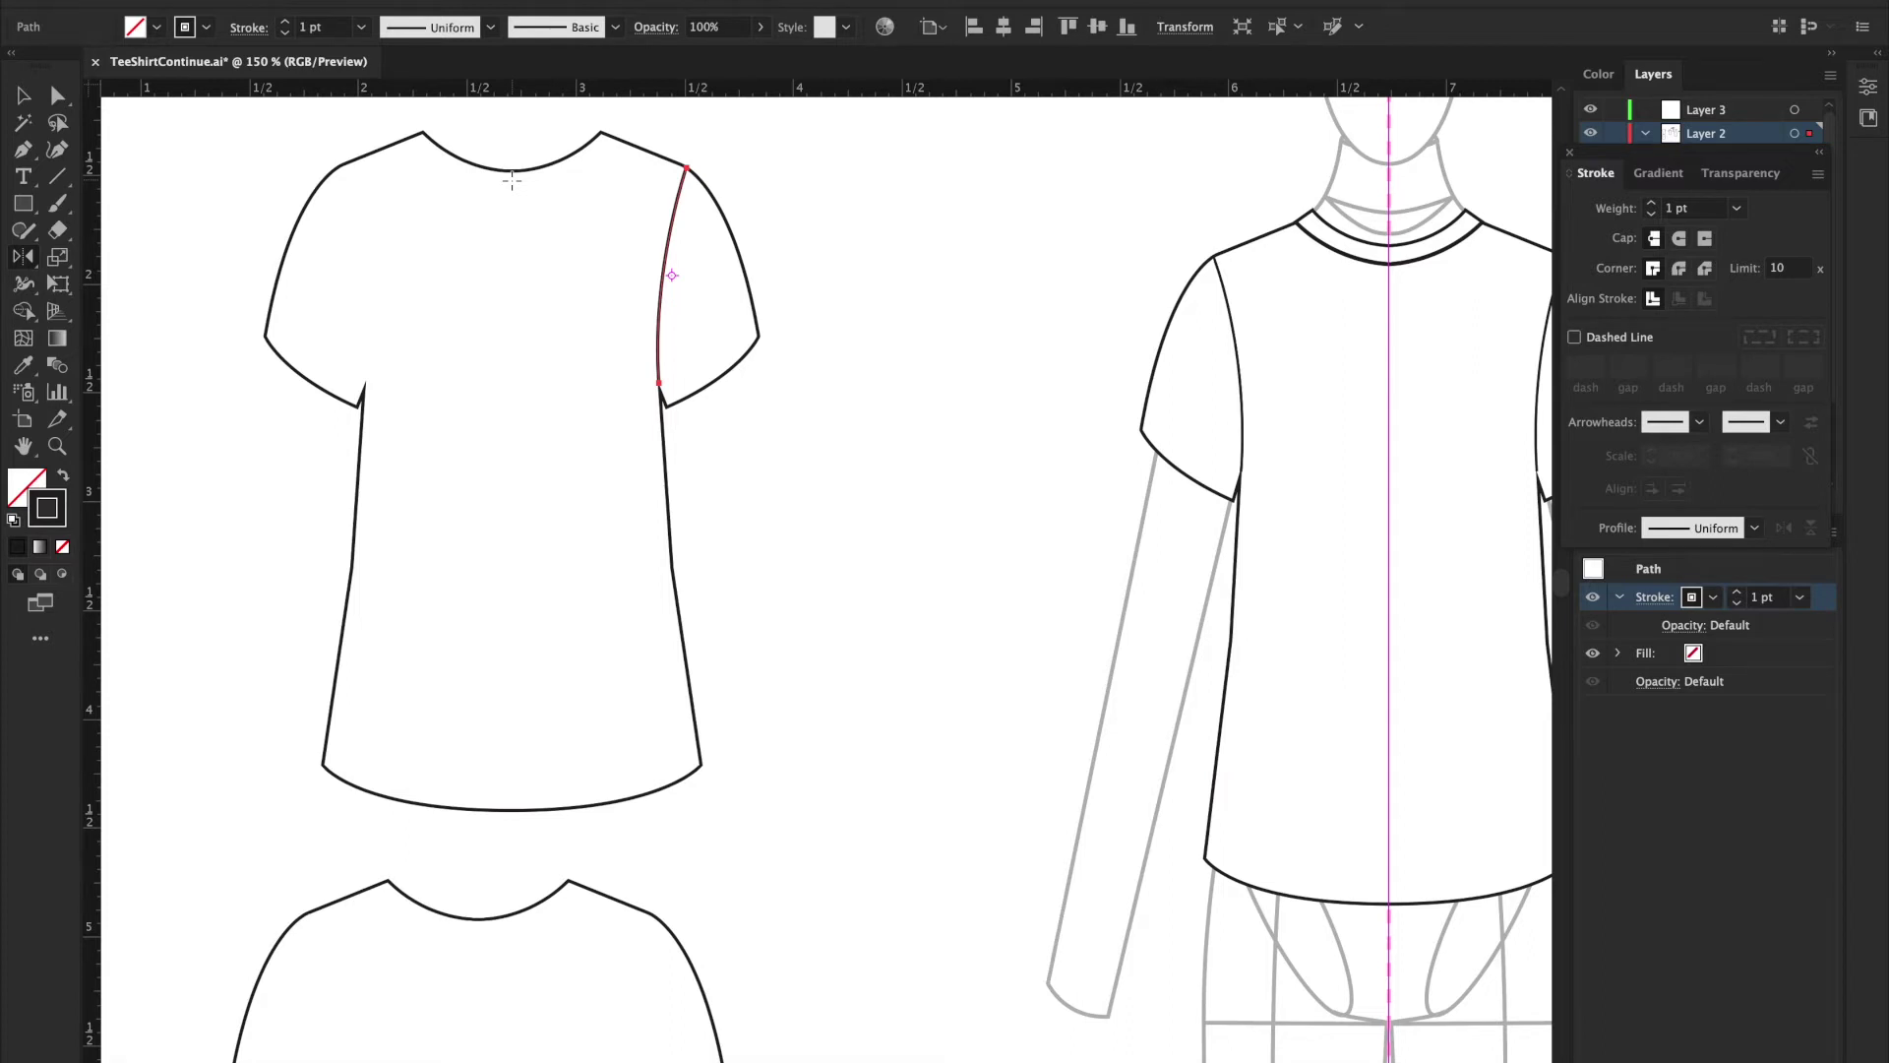
left_click(511, 180, "alt")
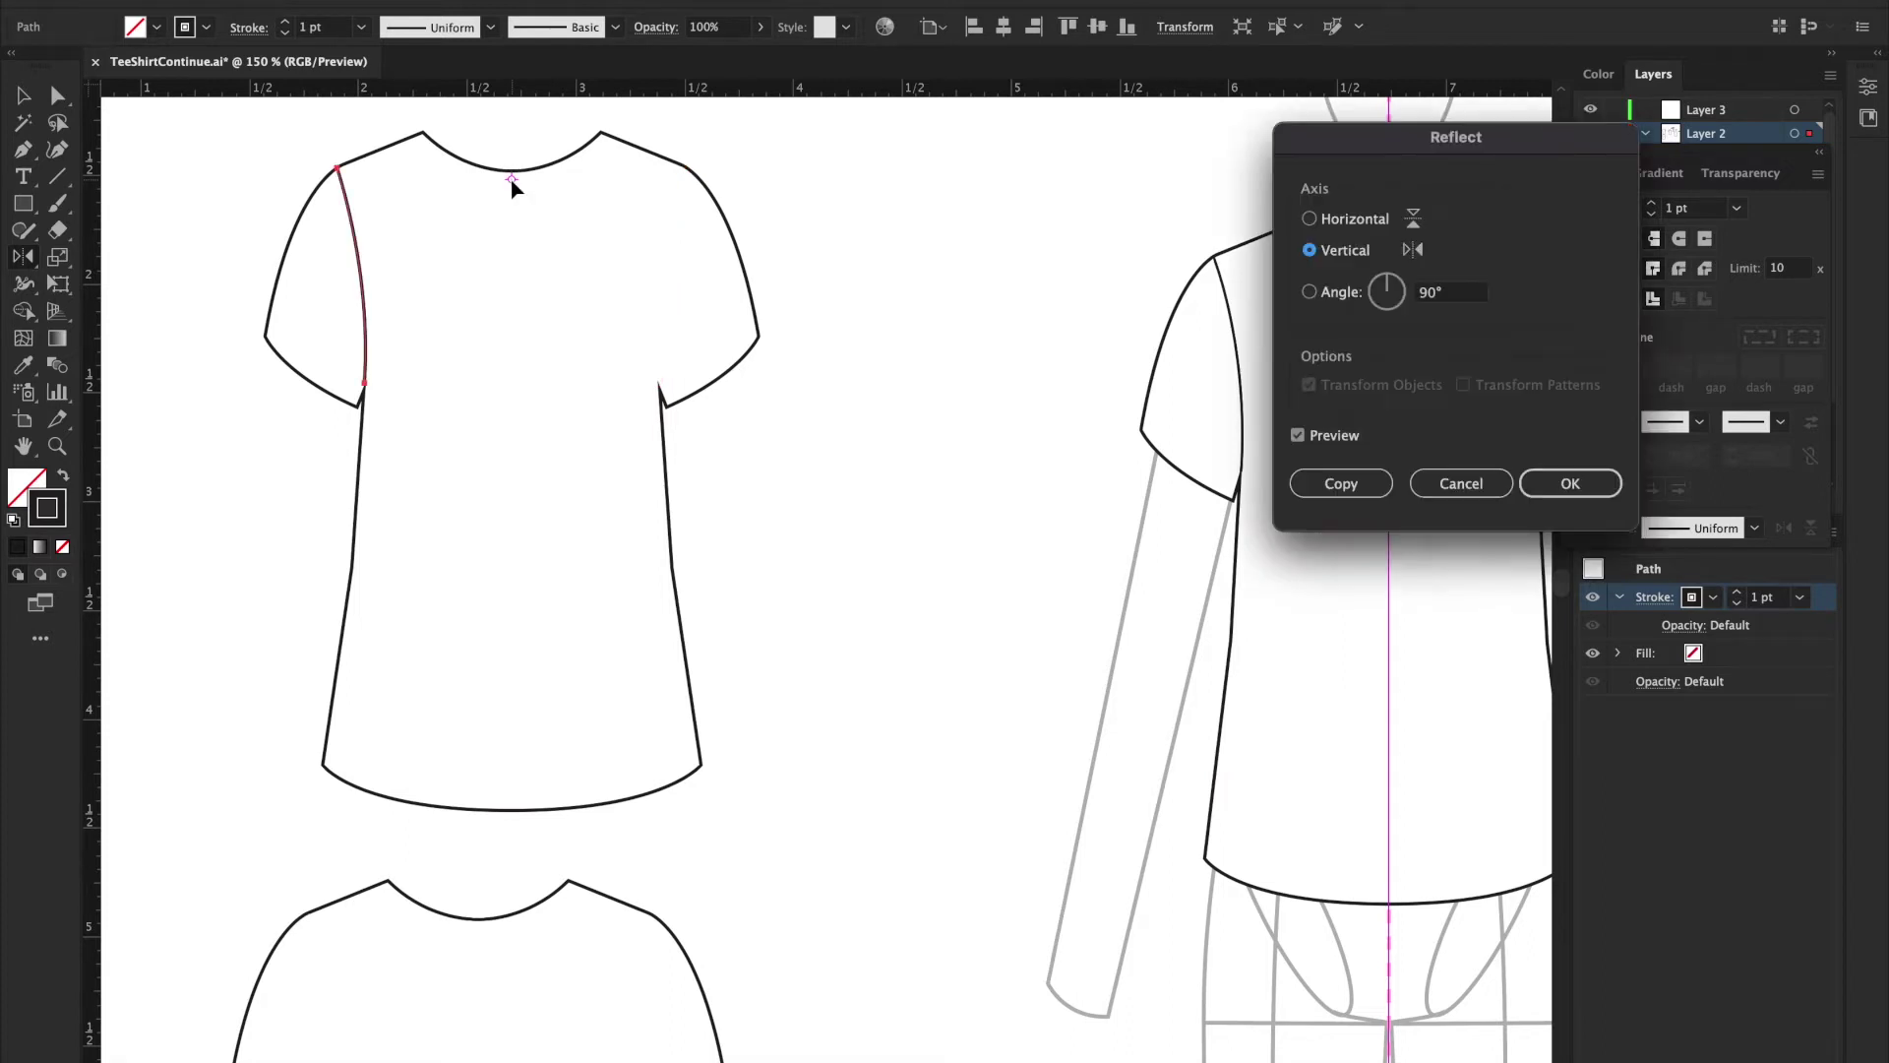
left_click(1348, 481)
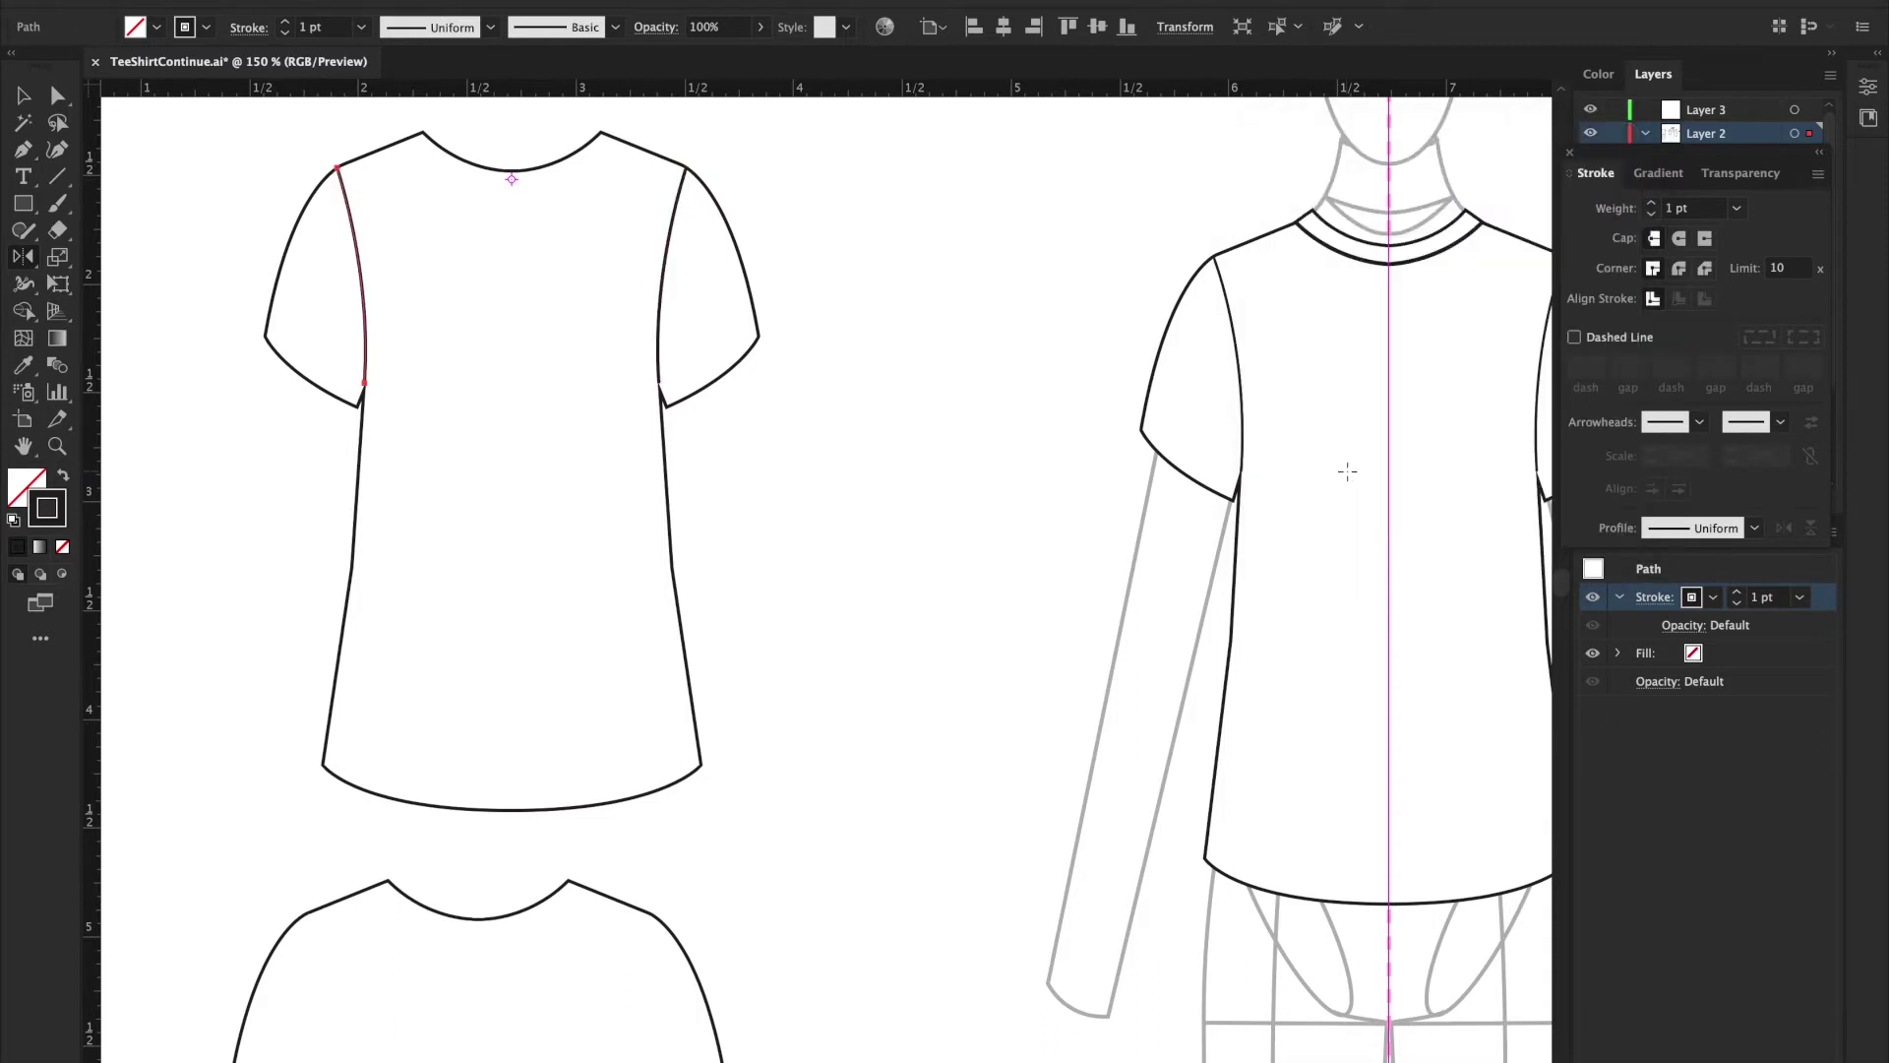
key("v")
left_click(747, 505)
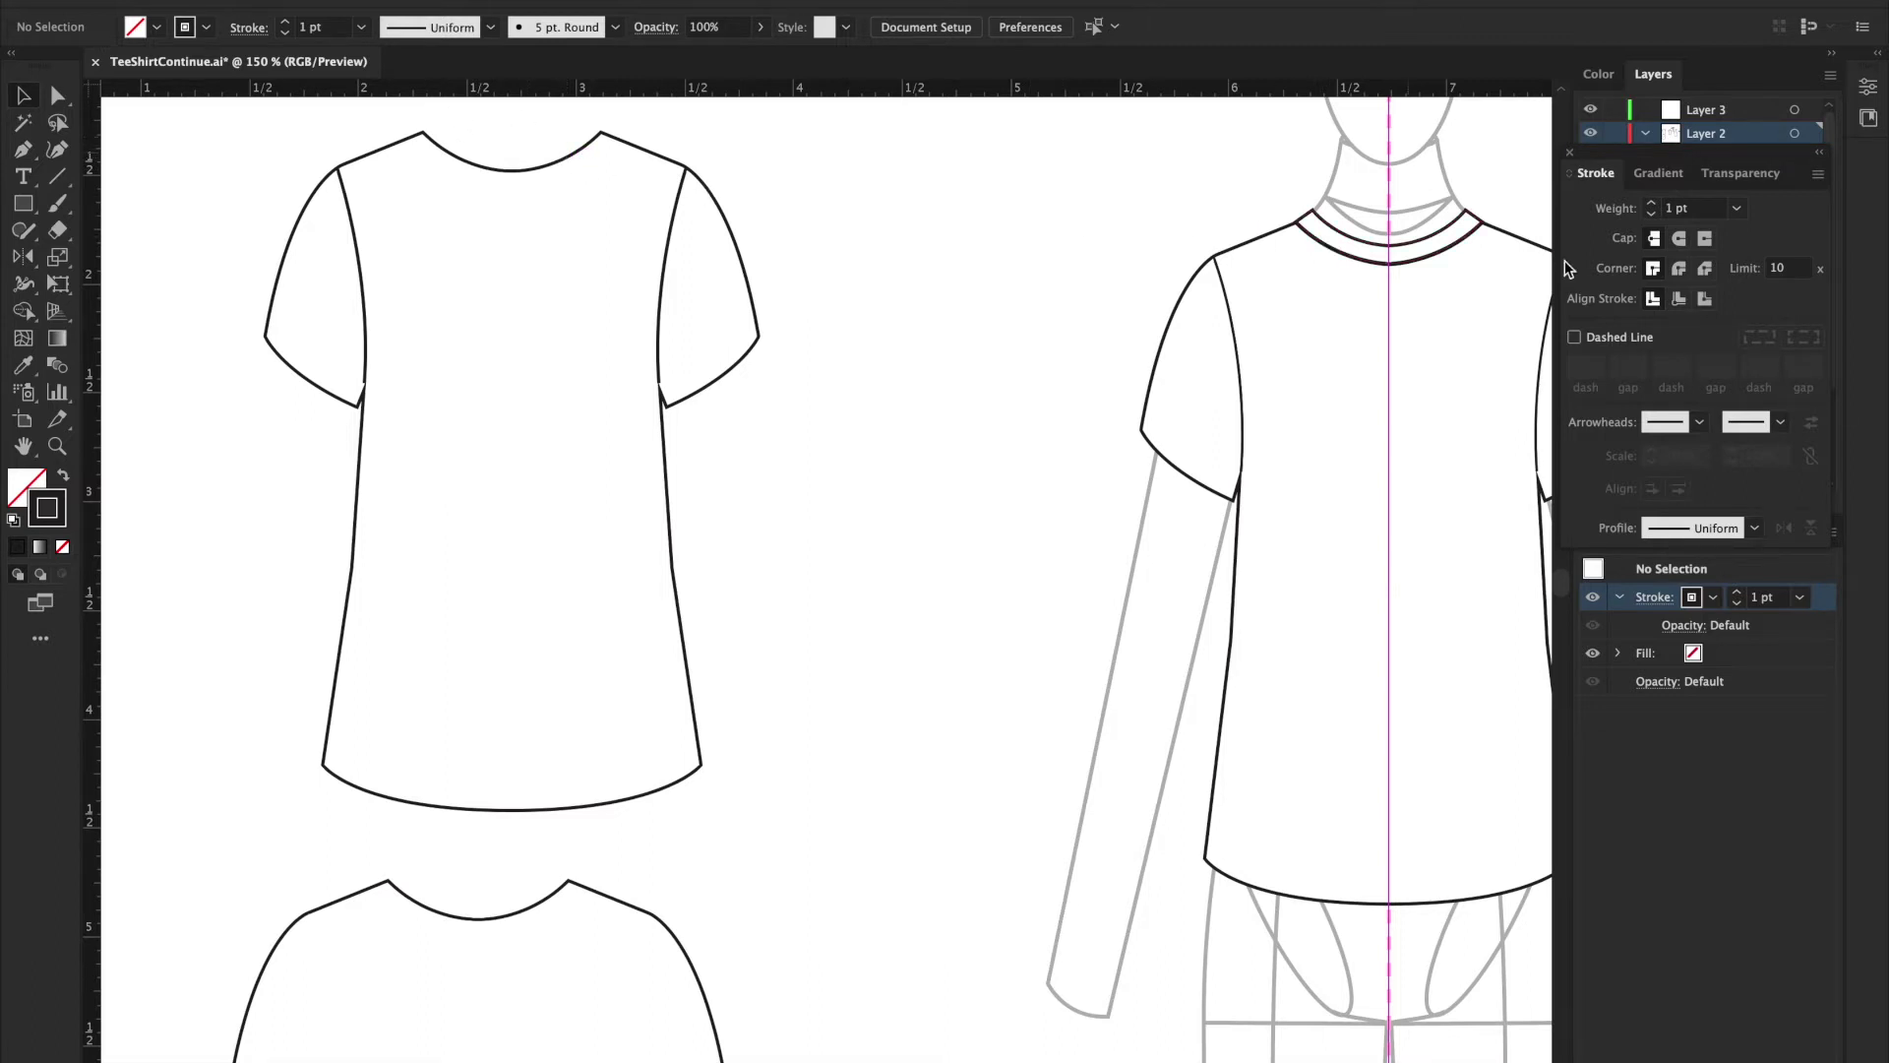
Step: Move the Stroke settings clear of the collapsed layer list and unlock the Template layer
left_click(1645, 135)
left_click_drag(1594, 158, 1618, 688)
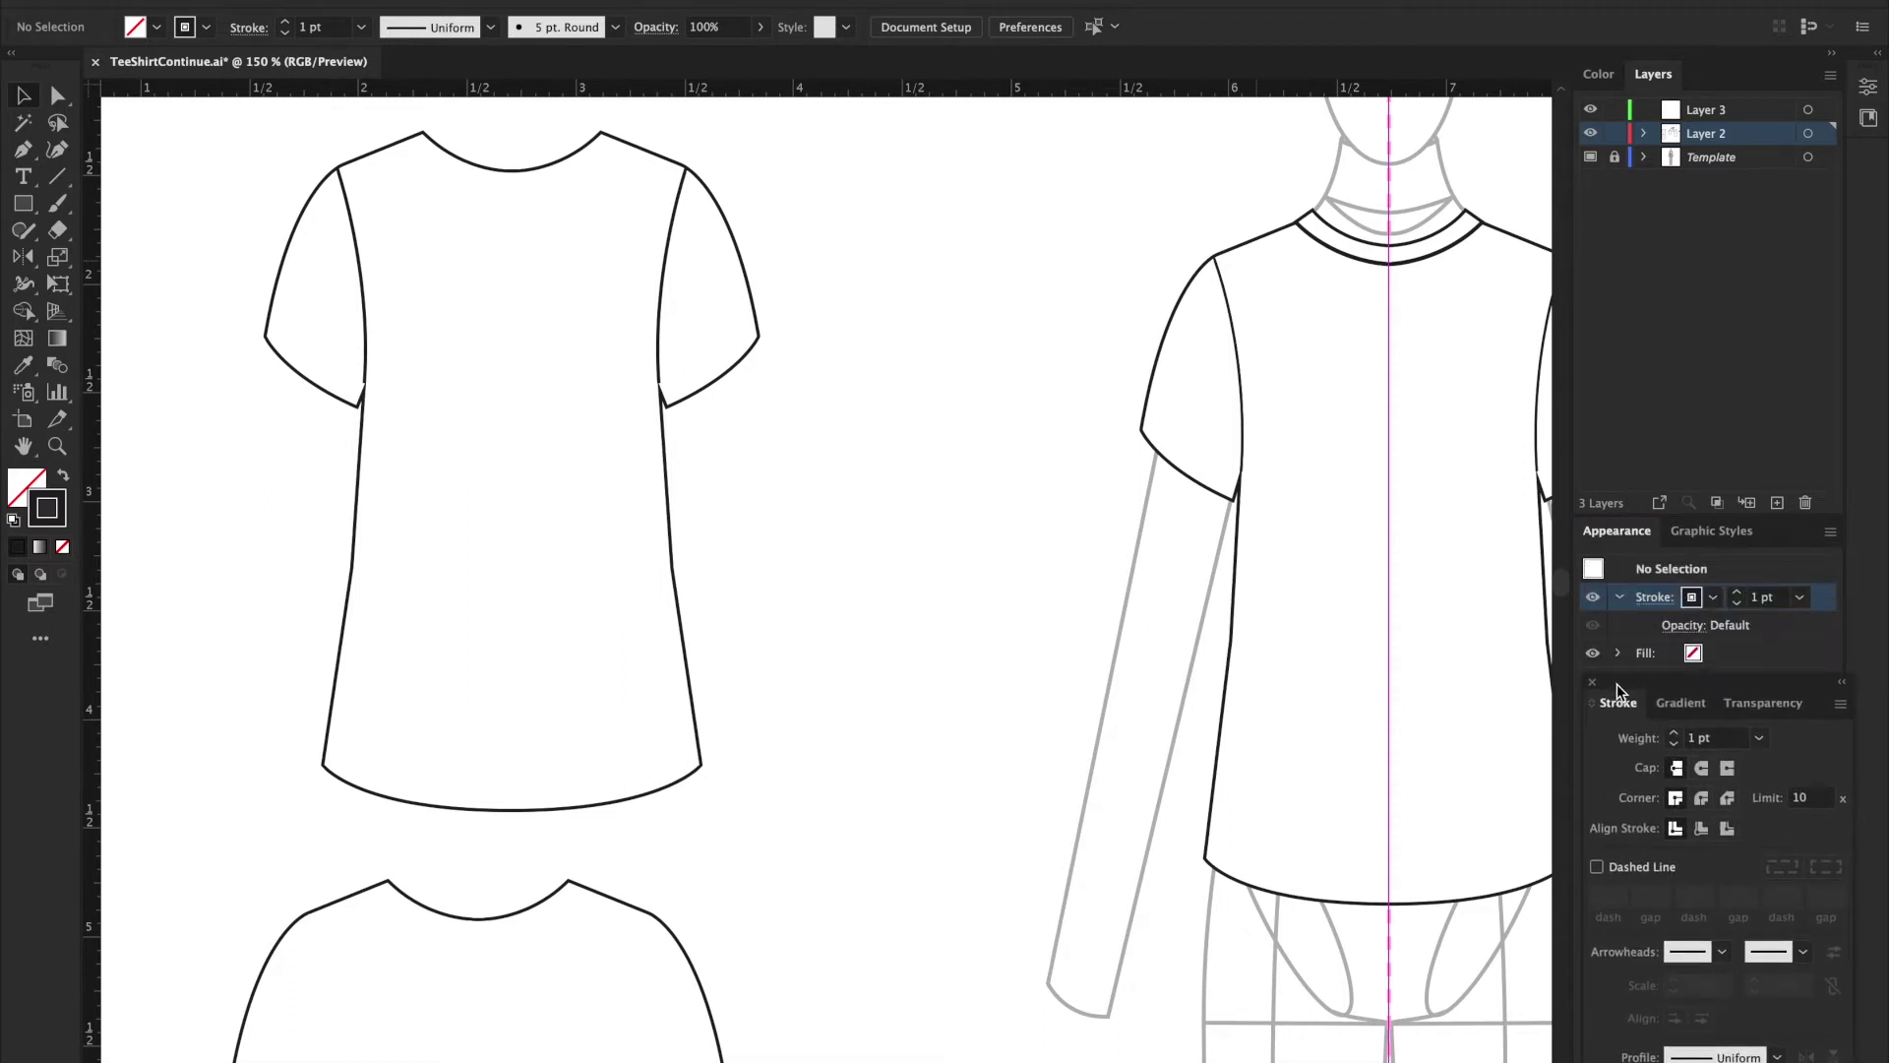
left_click(1614, 158)
Step: Expand Layer 2 and unlock the T-shirt outline path, hiding the guides again
key("a")
key("super+;")
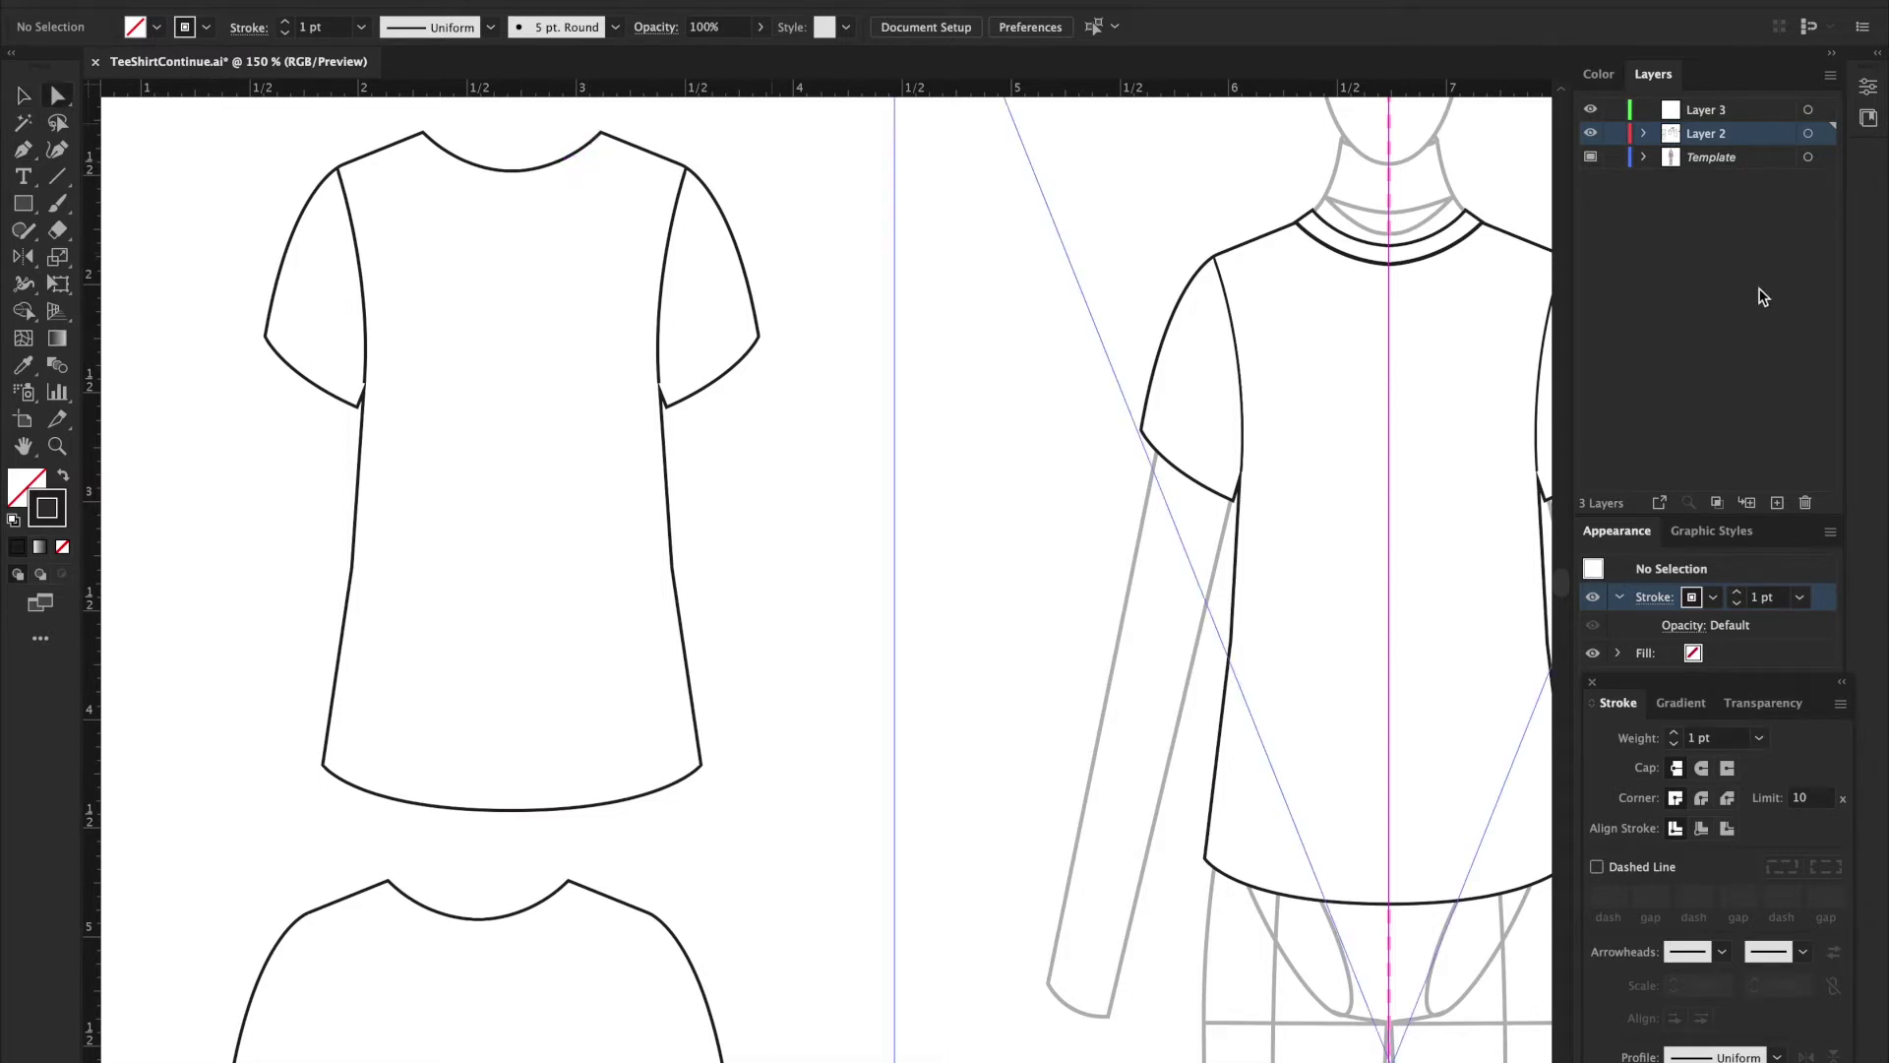
left_click(1644, 134)
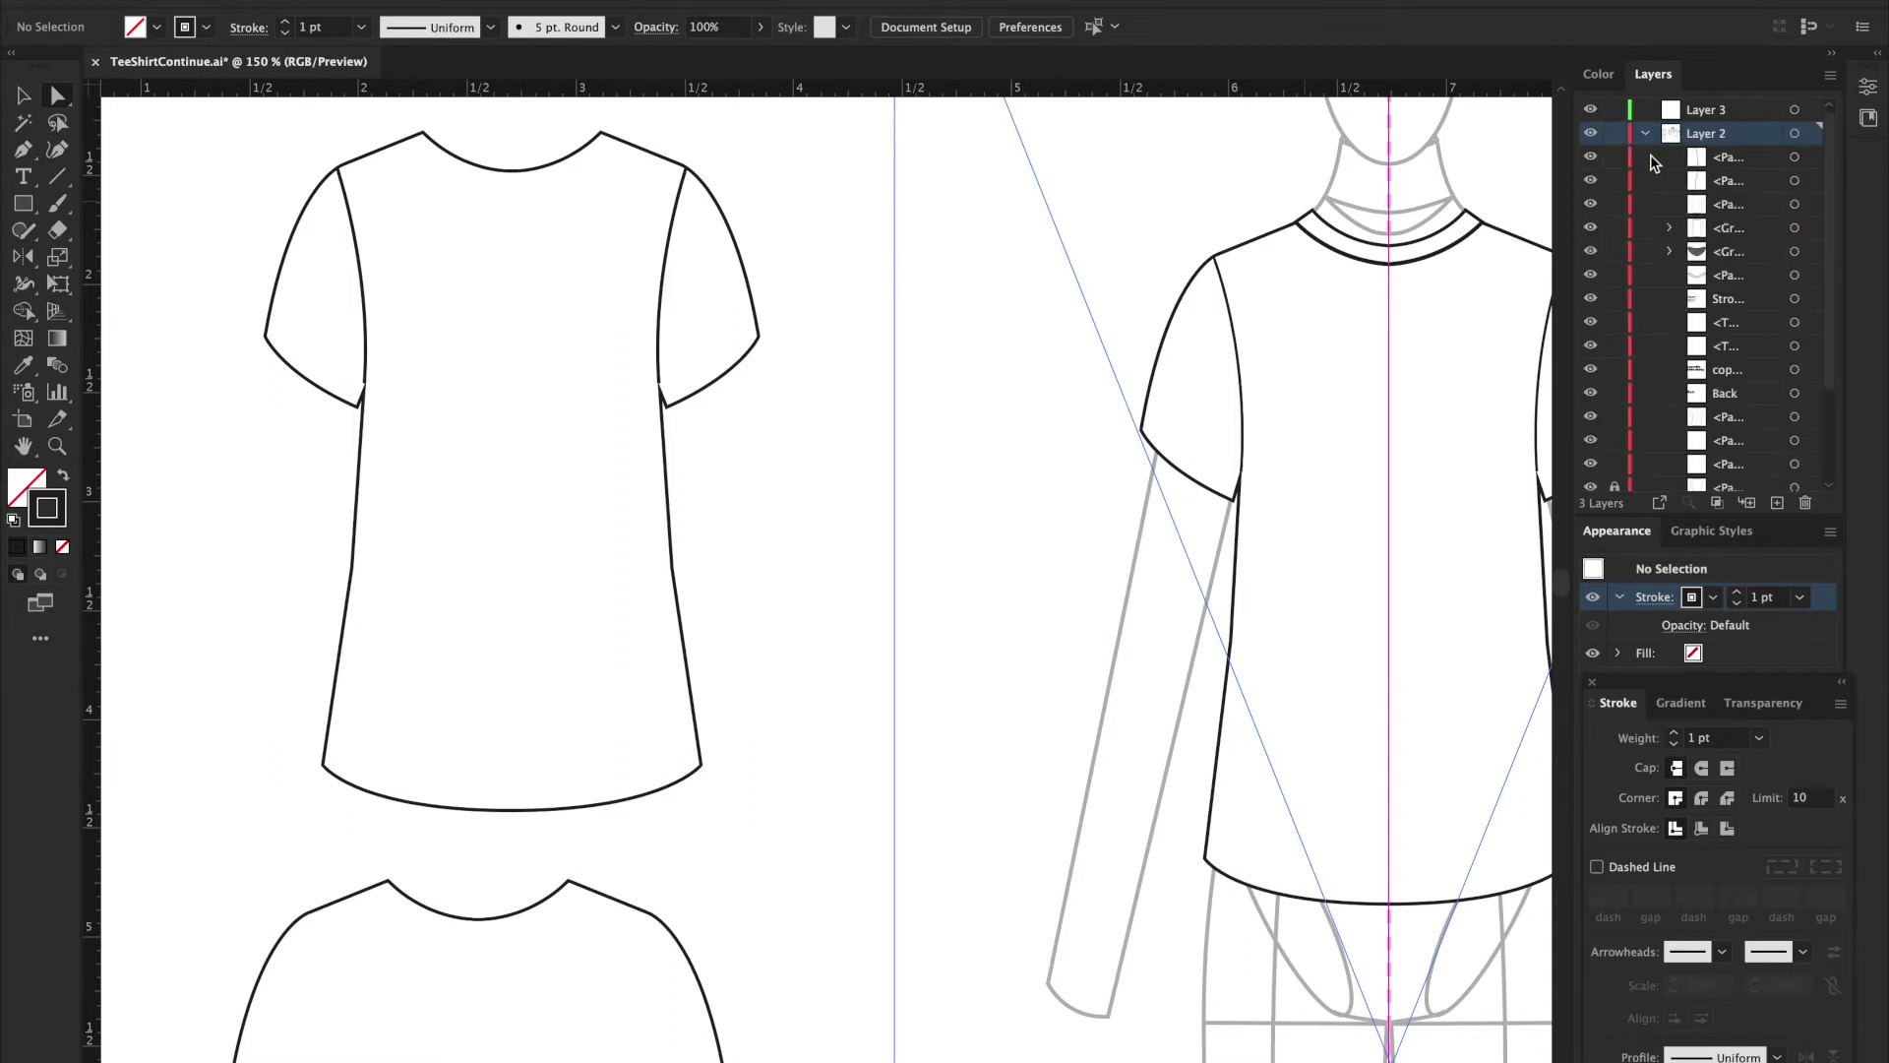
scroll(1651, 272, "down", 3)
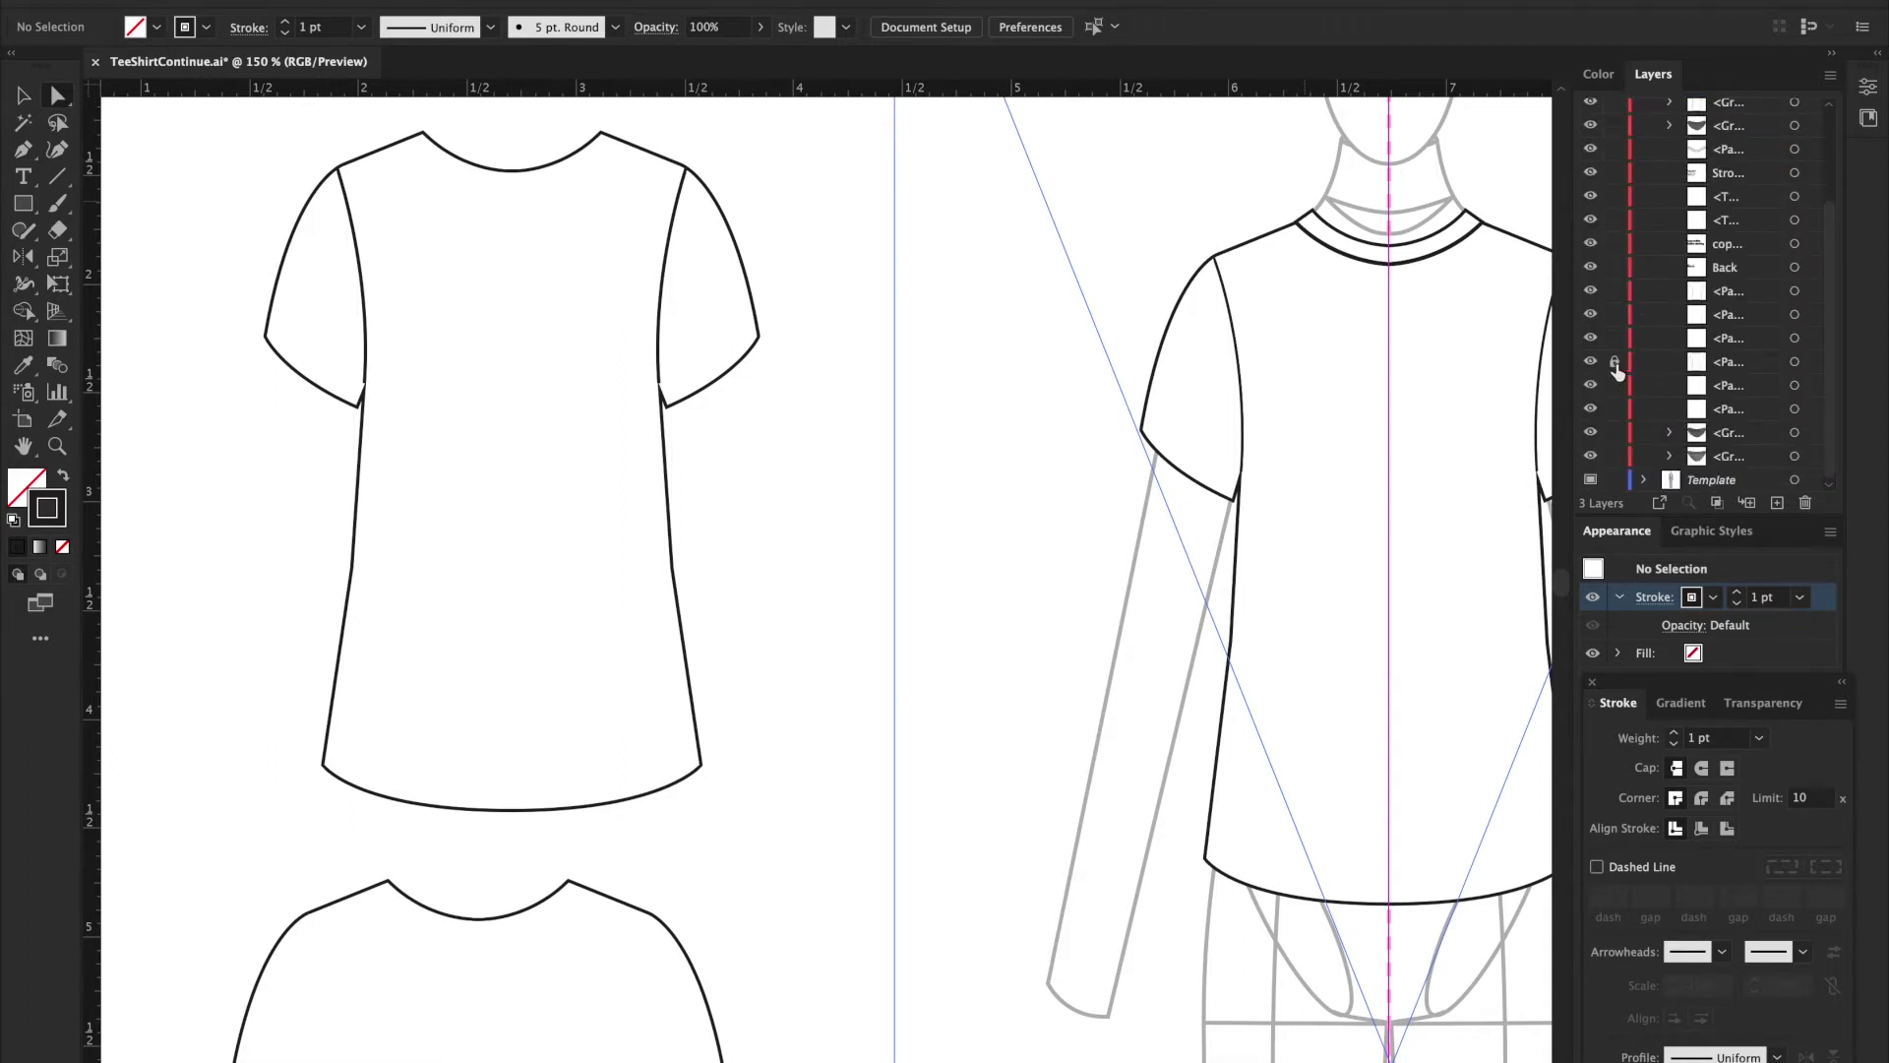
key("super+;")
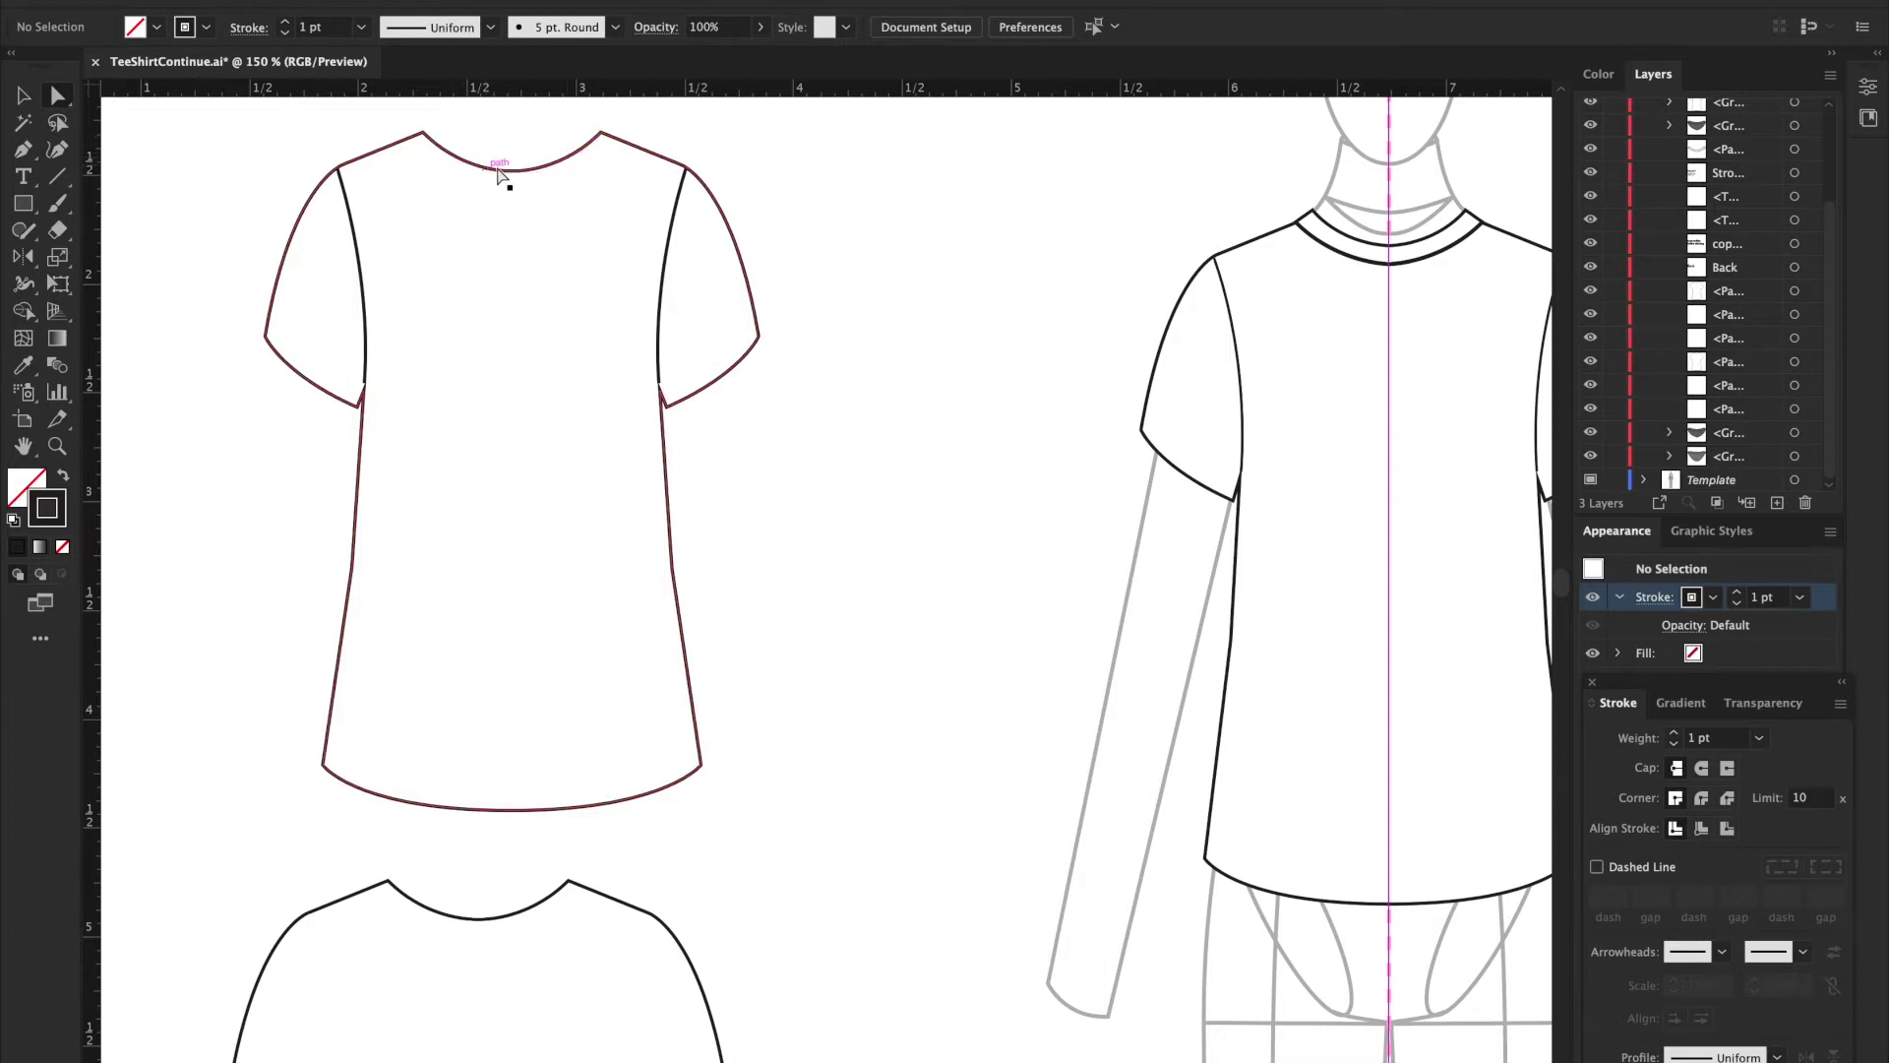
Step: Paste a copy of the right half of the neckline and place it clear of the right sleeve
left_click(561, 169)
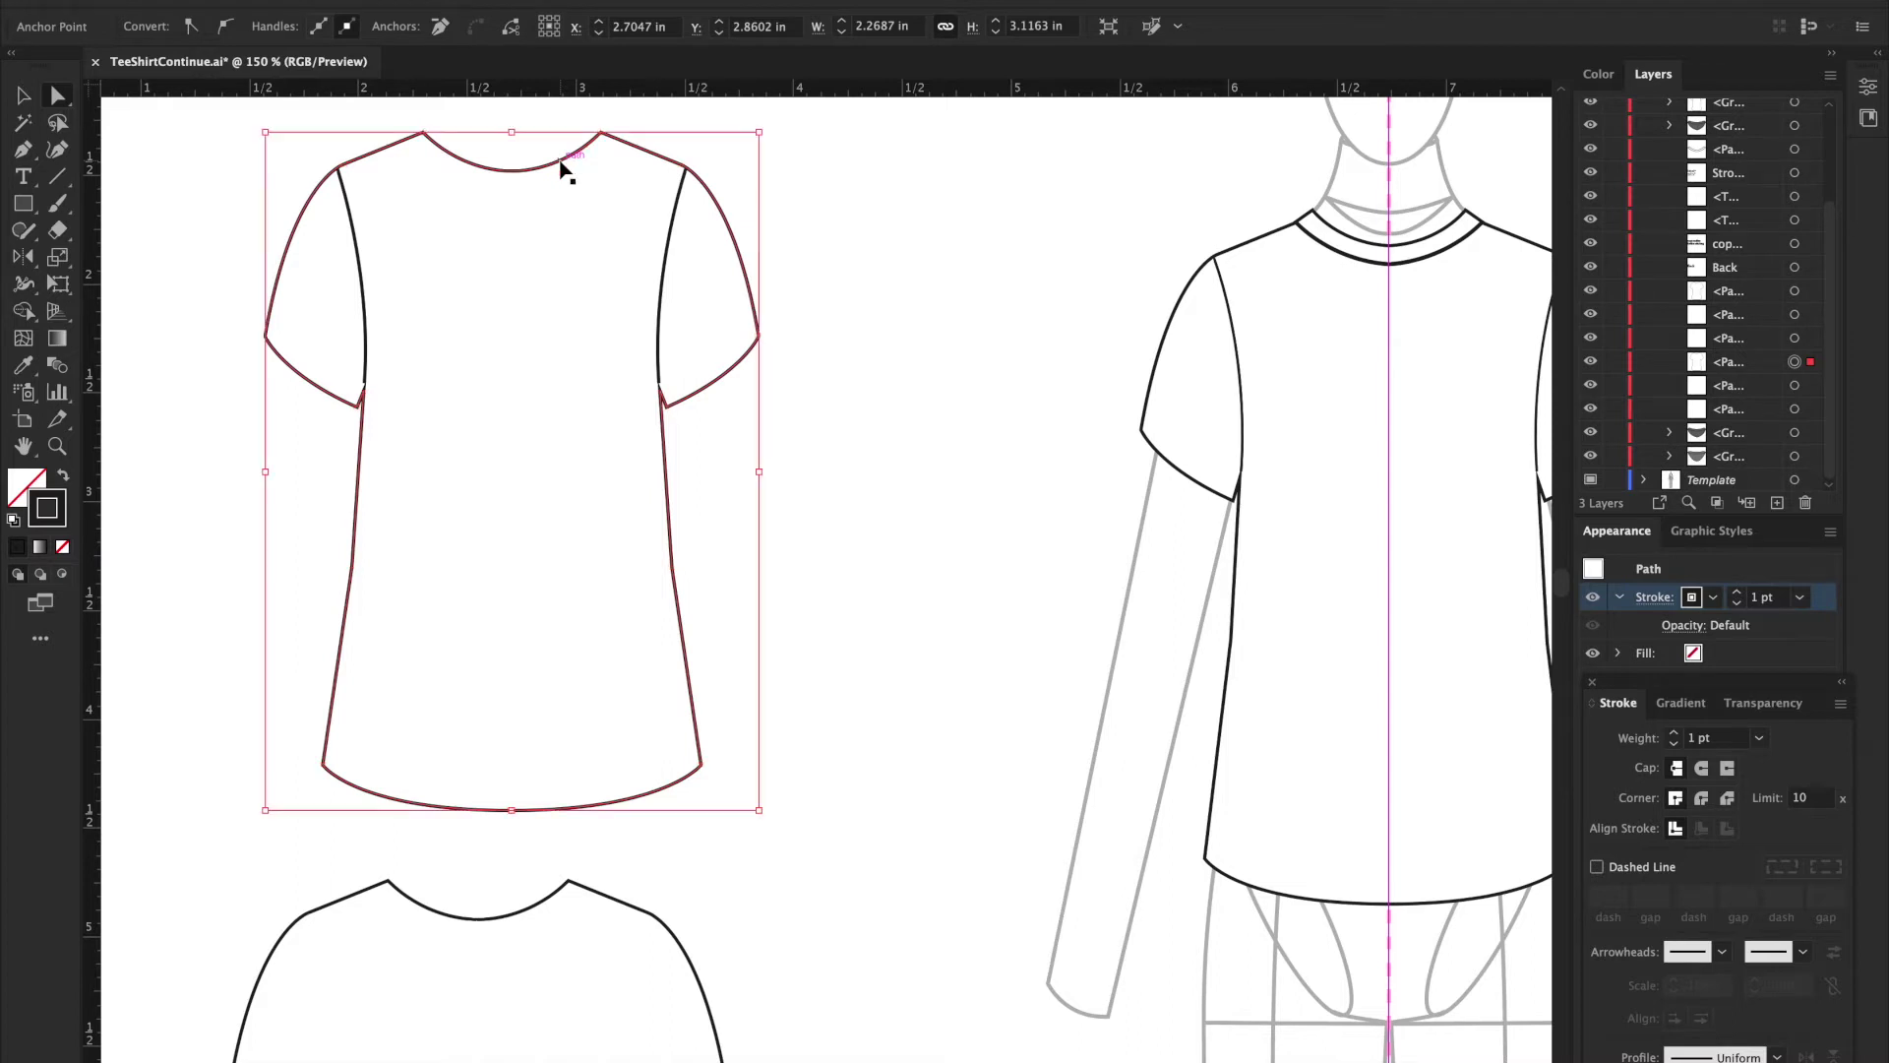
key("ctrl+v")
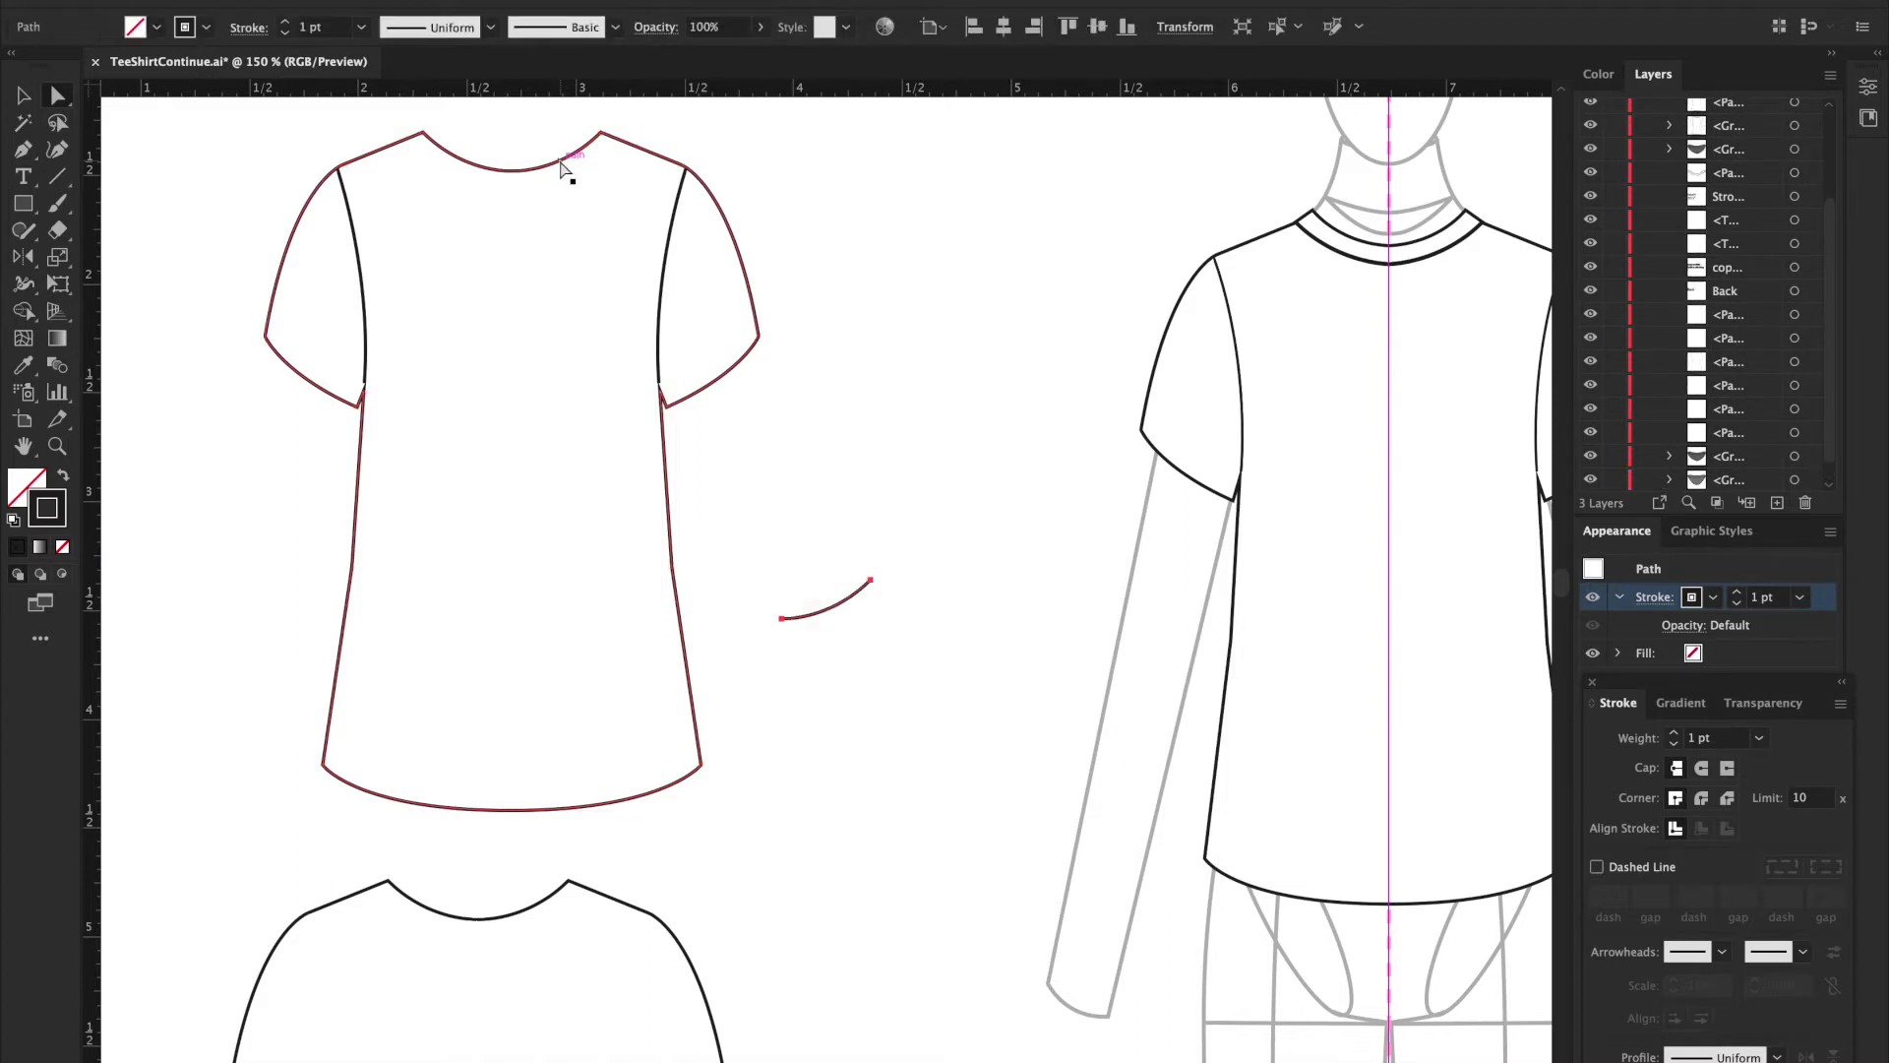
key("v")
left_click_drag(834, 612, 824, 262)
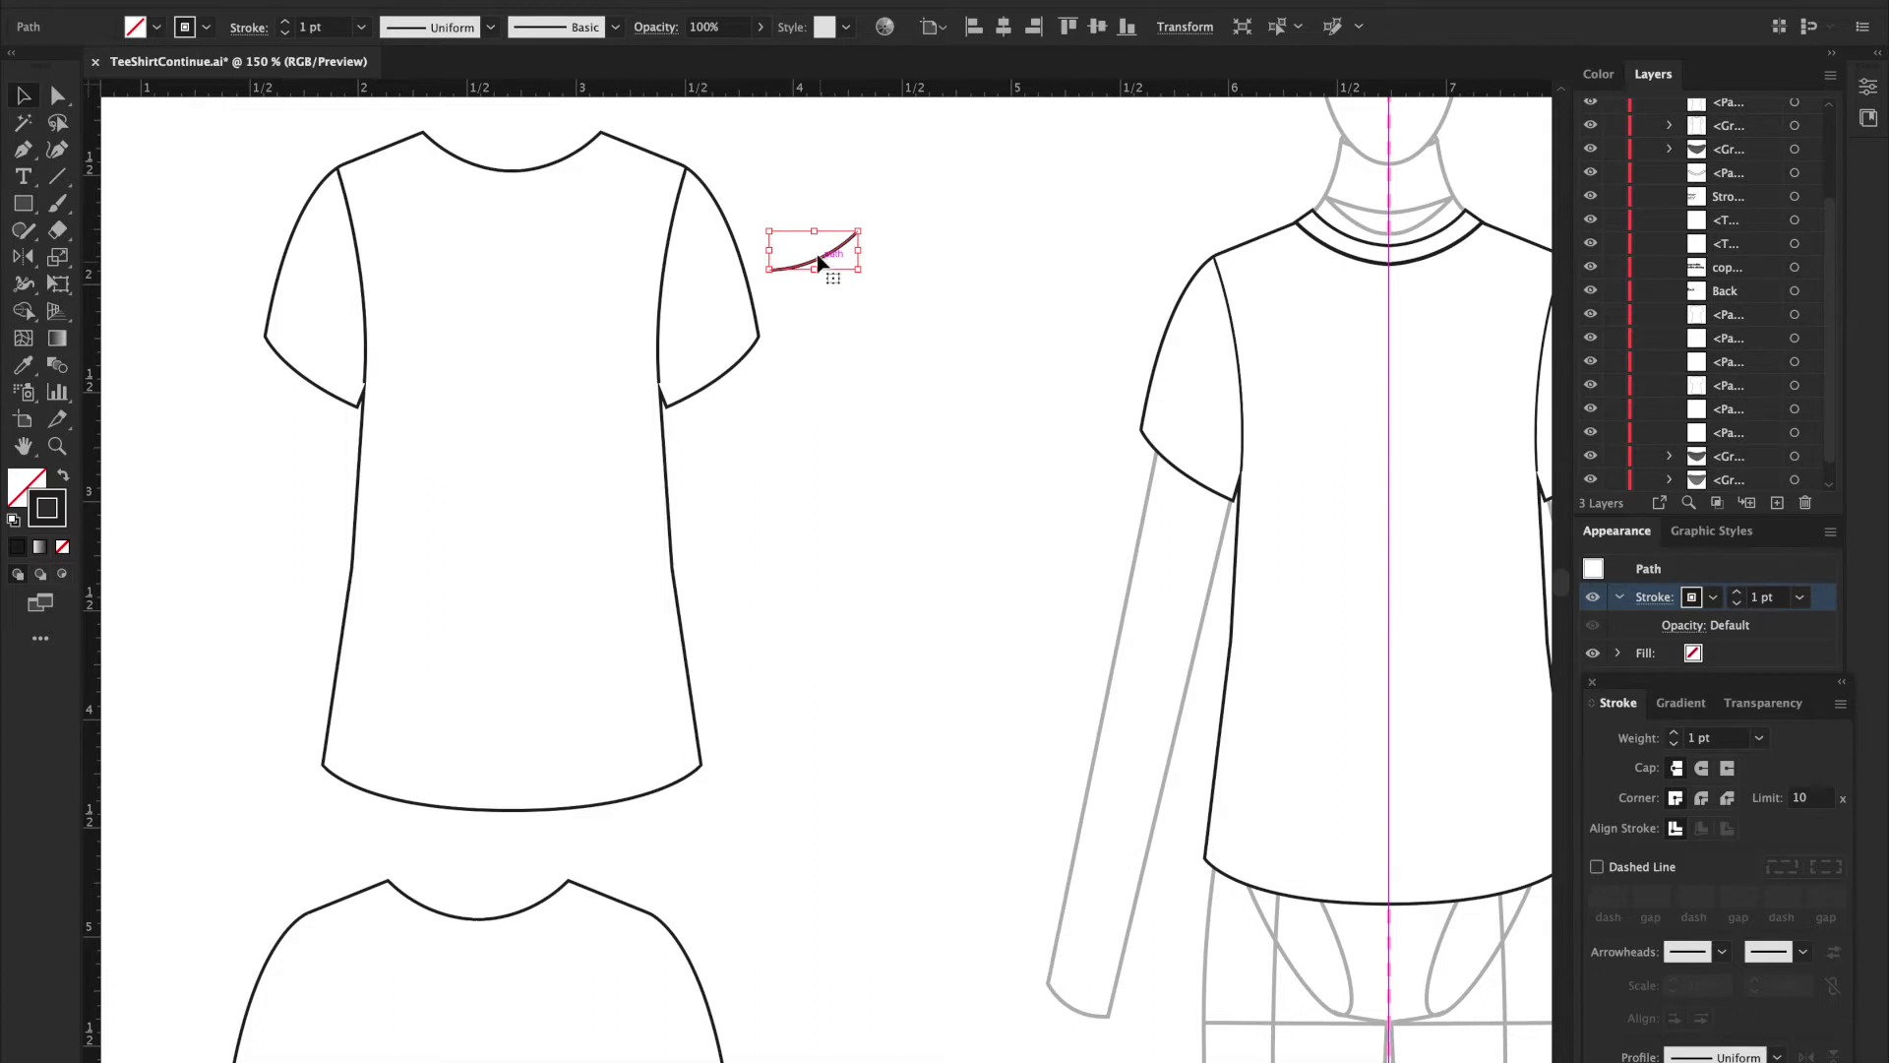
left_click_drag(822, 262, 904, 255)
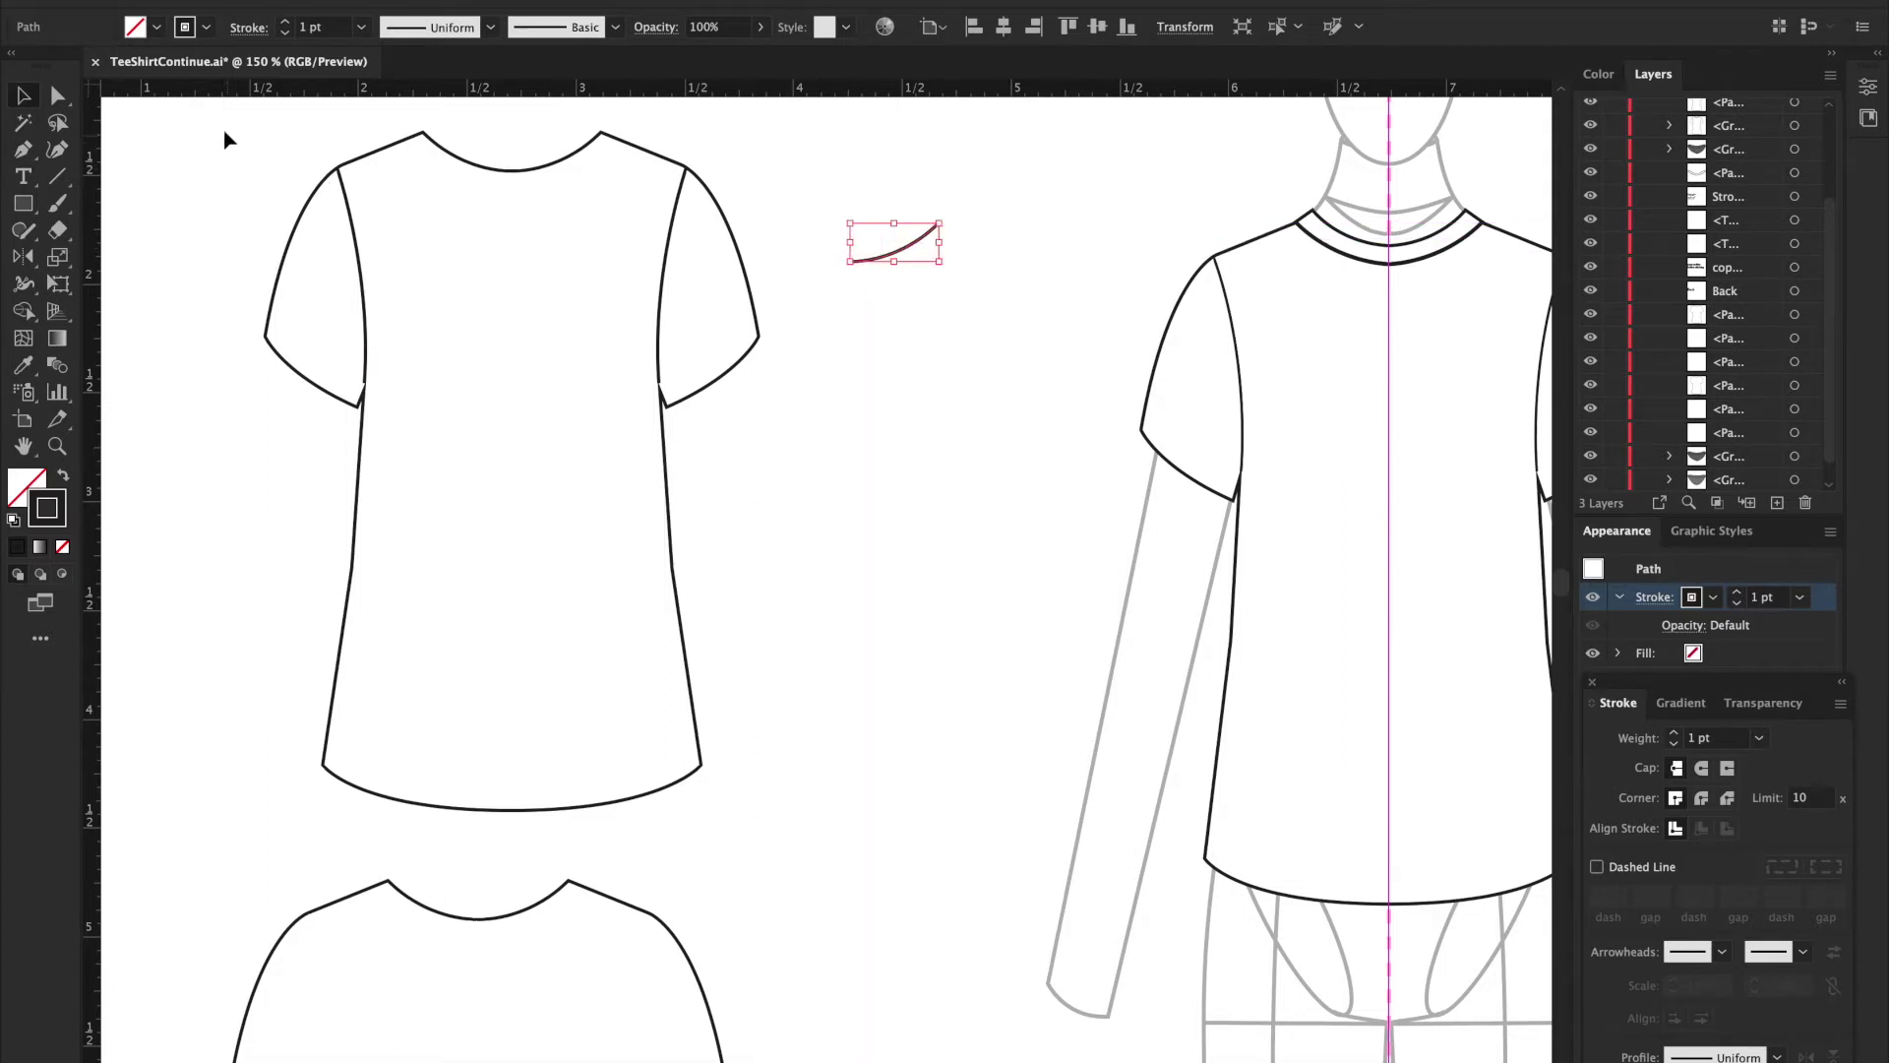
Step: Lock the T-shirt outline and move the copied neckline curve back onto the right half of the neckline
left_click_drag(225, 129, 773, 797)
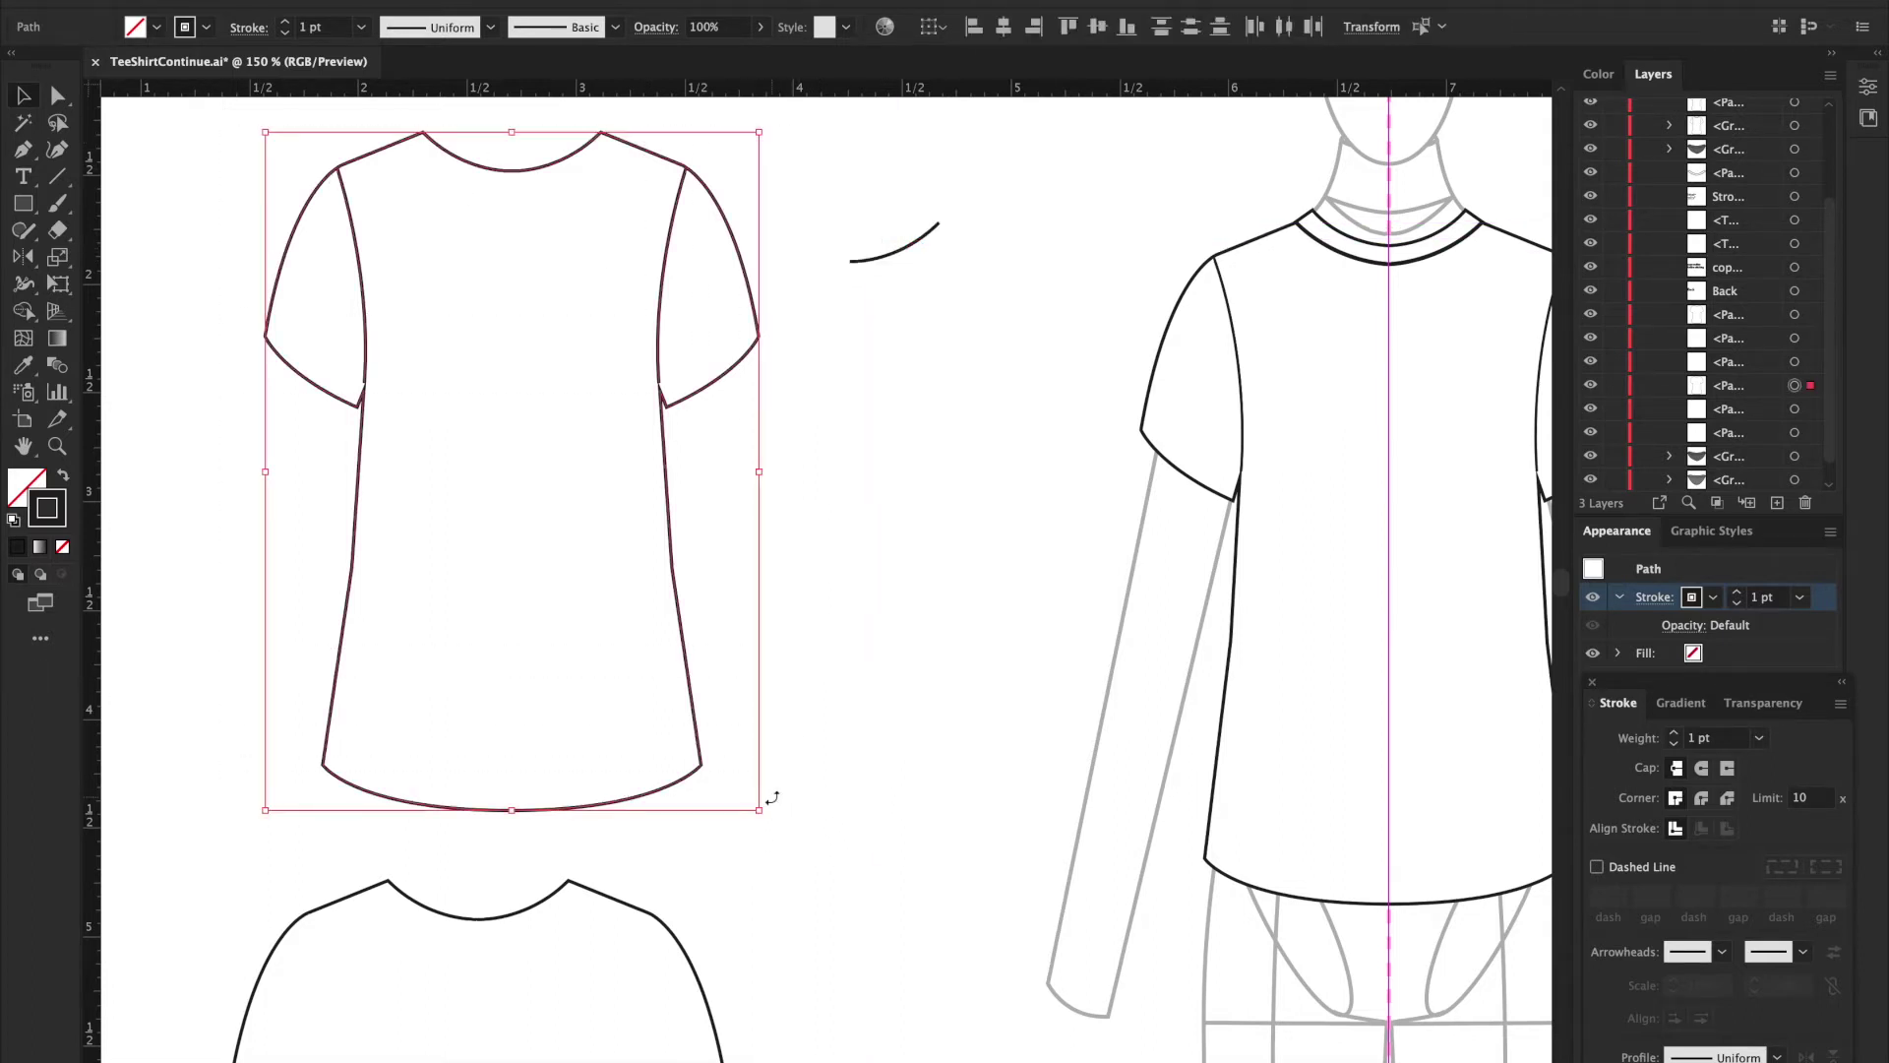
key("ctrl+2")
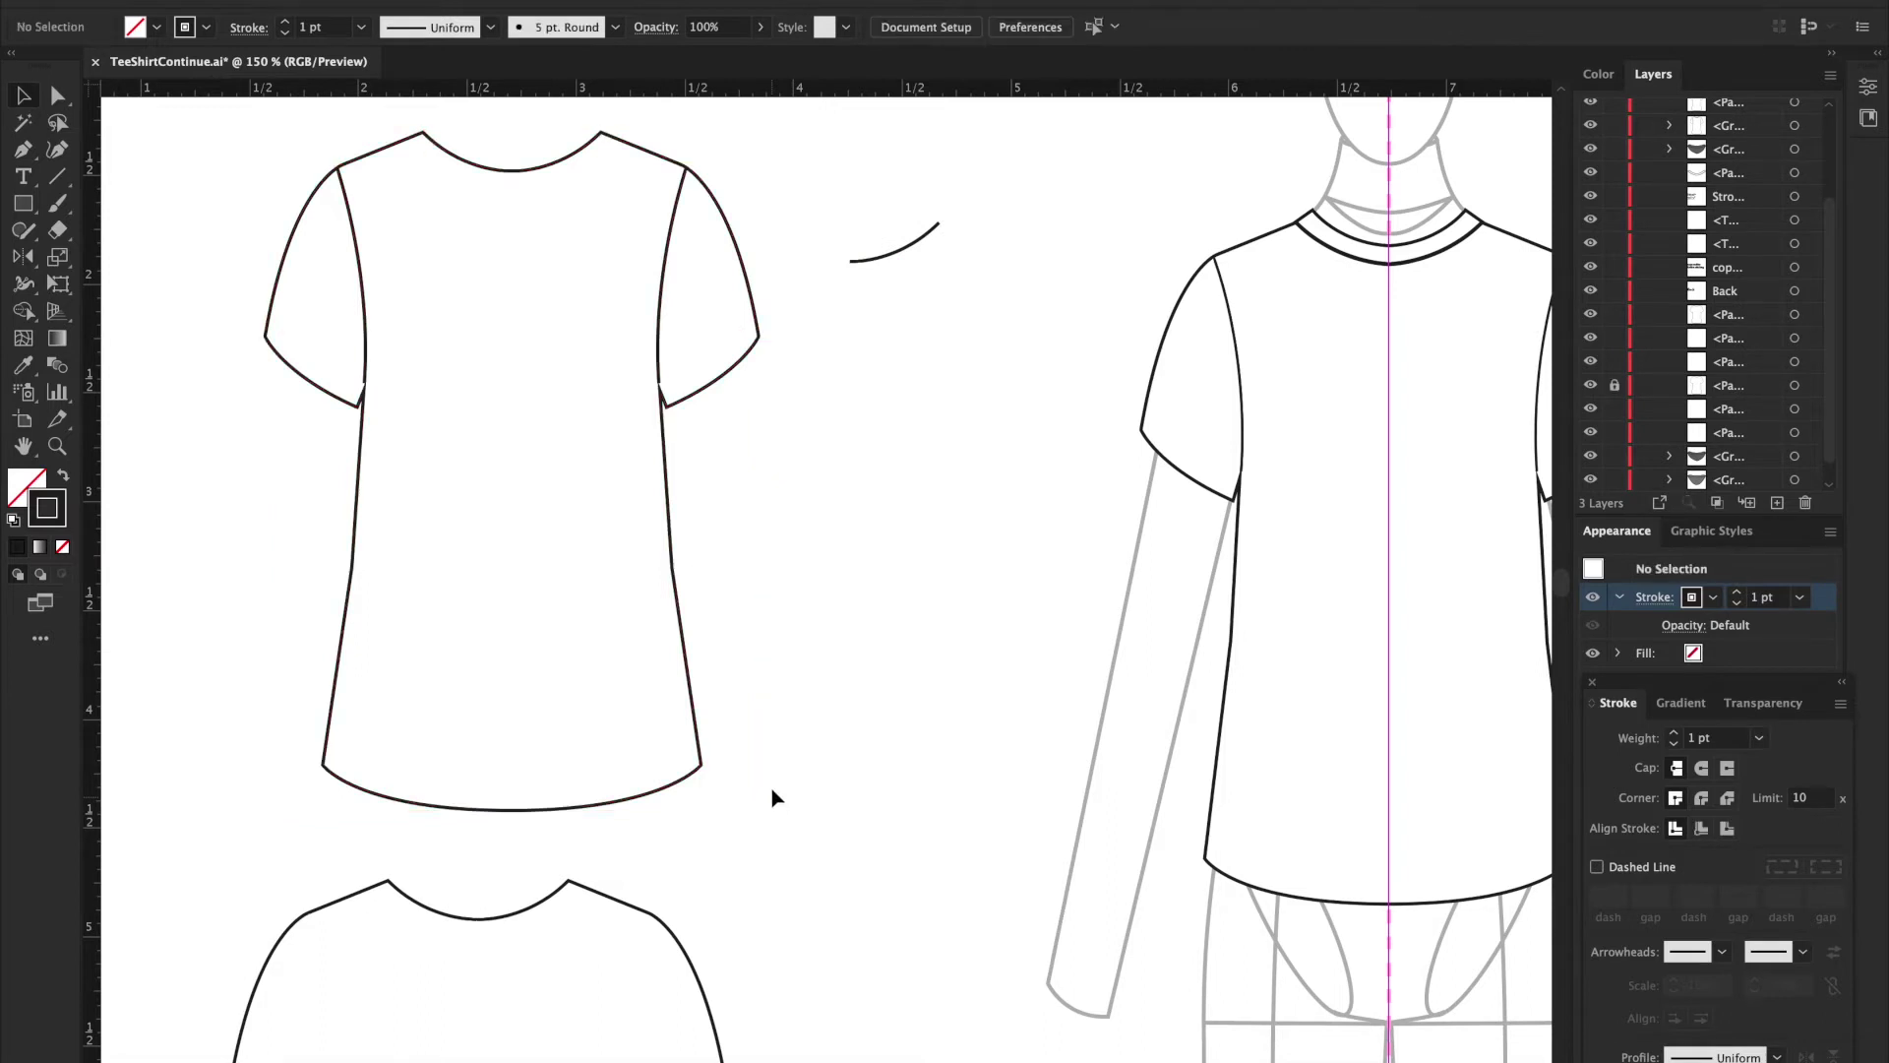
left_click_drag(906, 257, 569, 164)
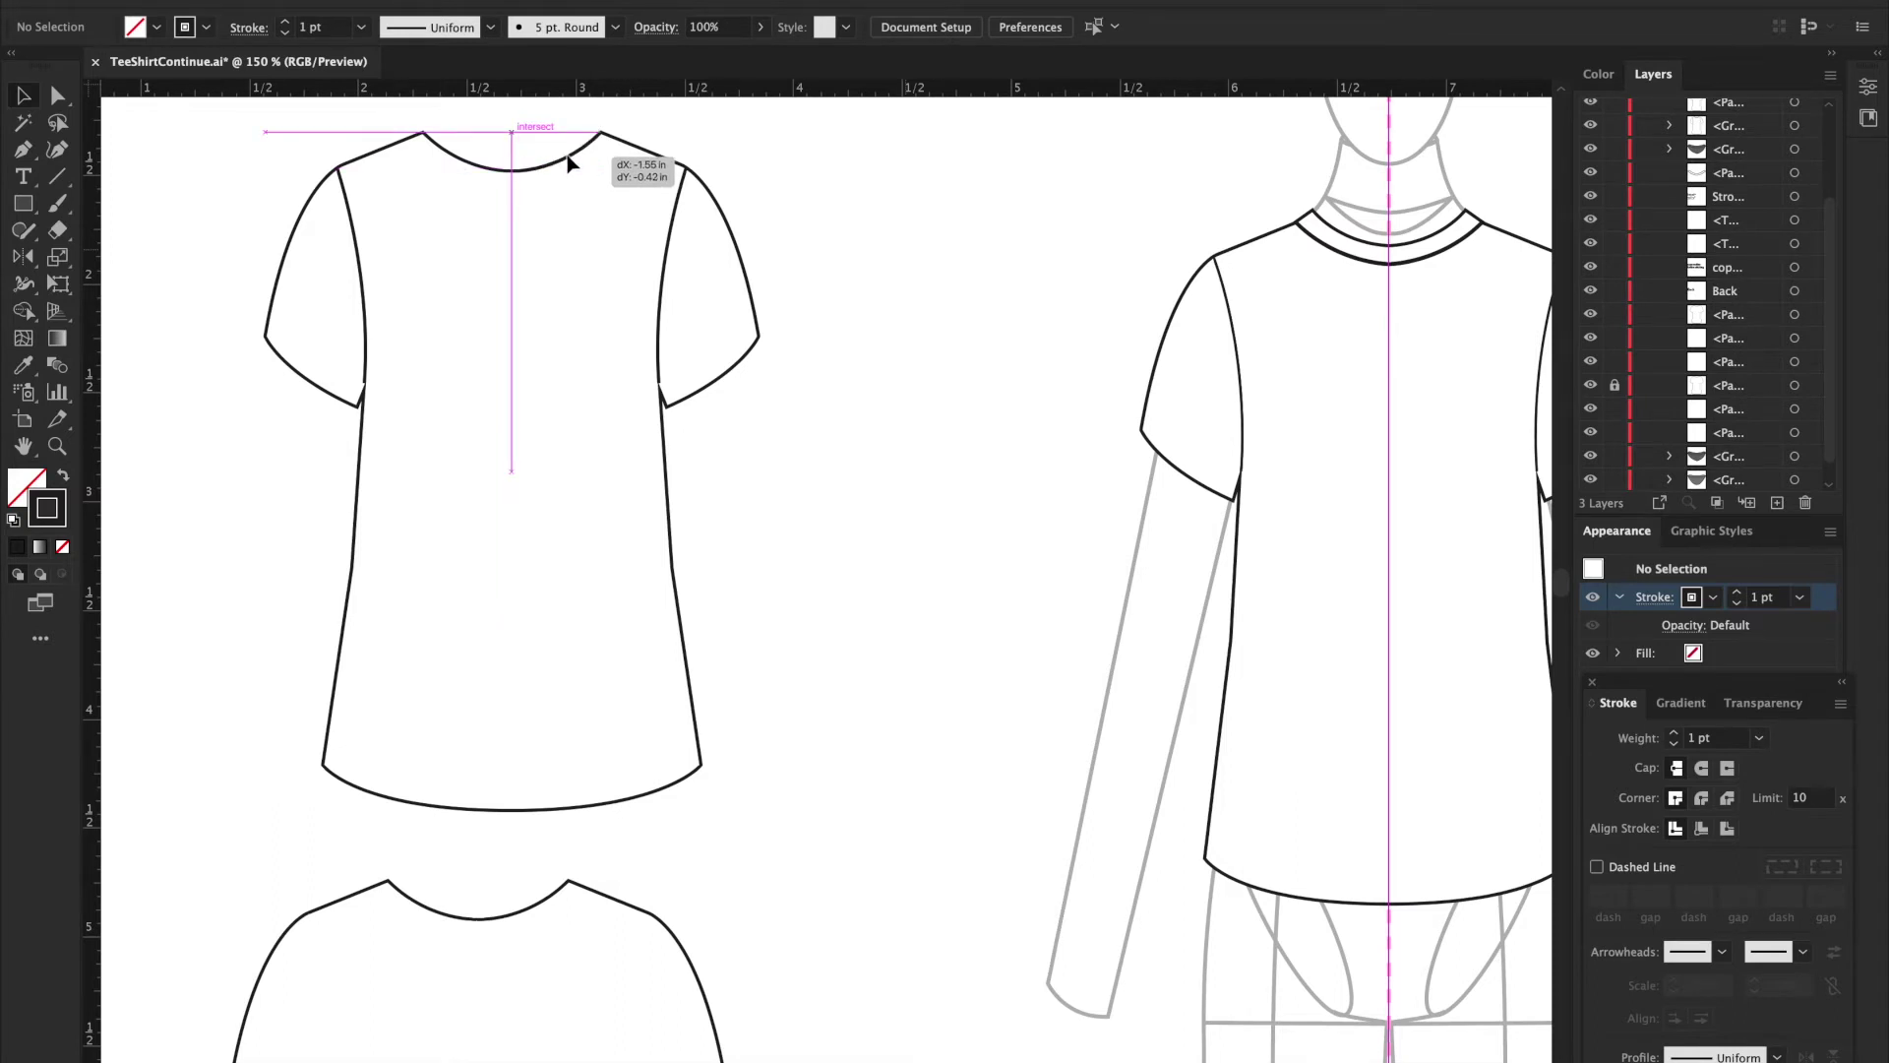
left_click_drag(569, 163, 570, 164)
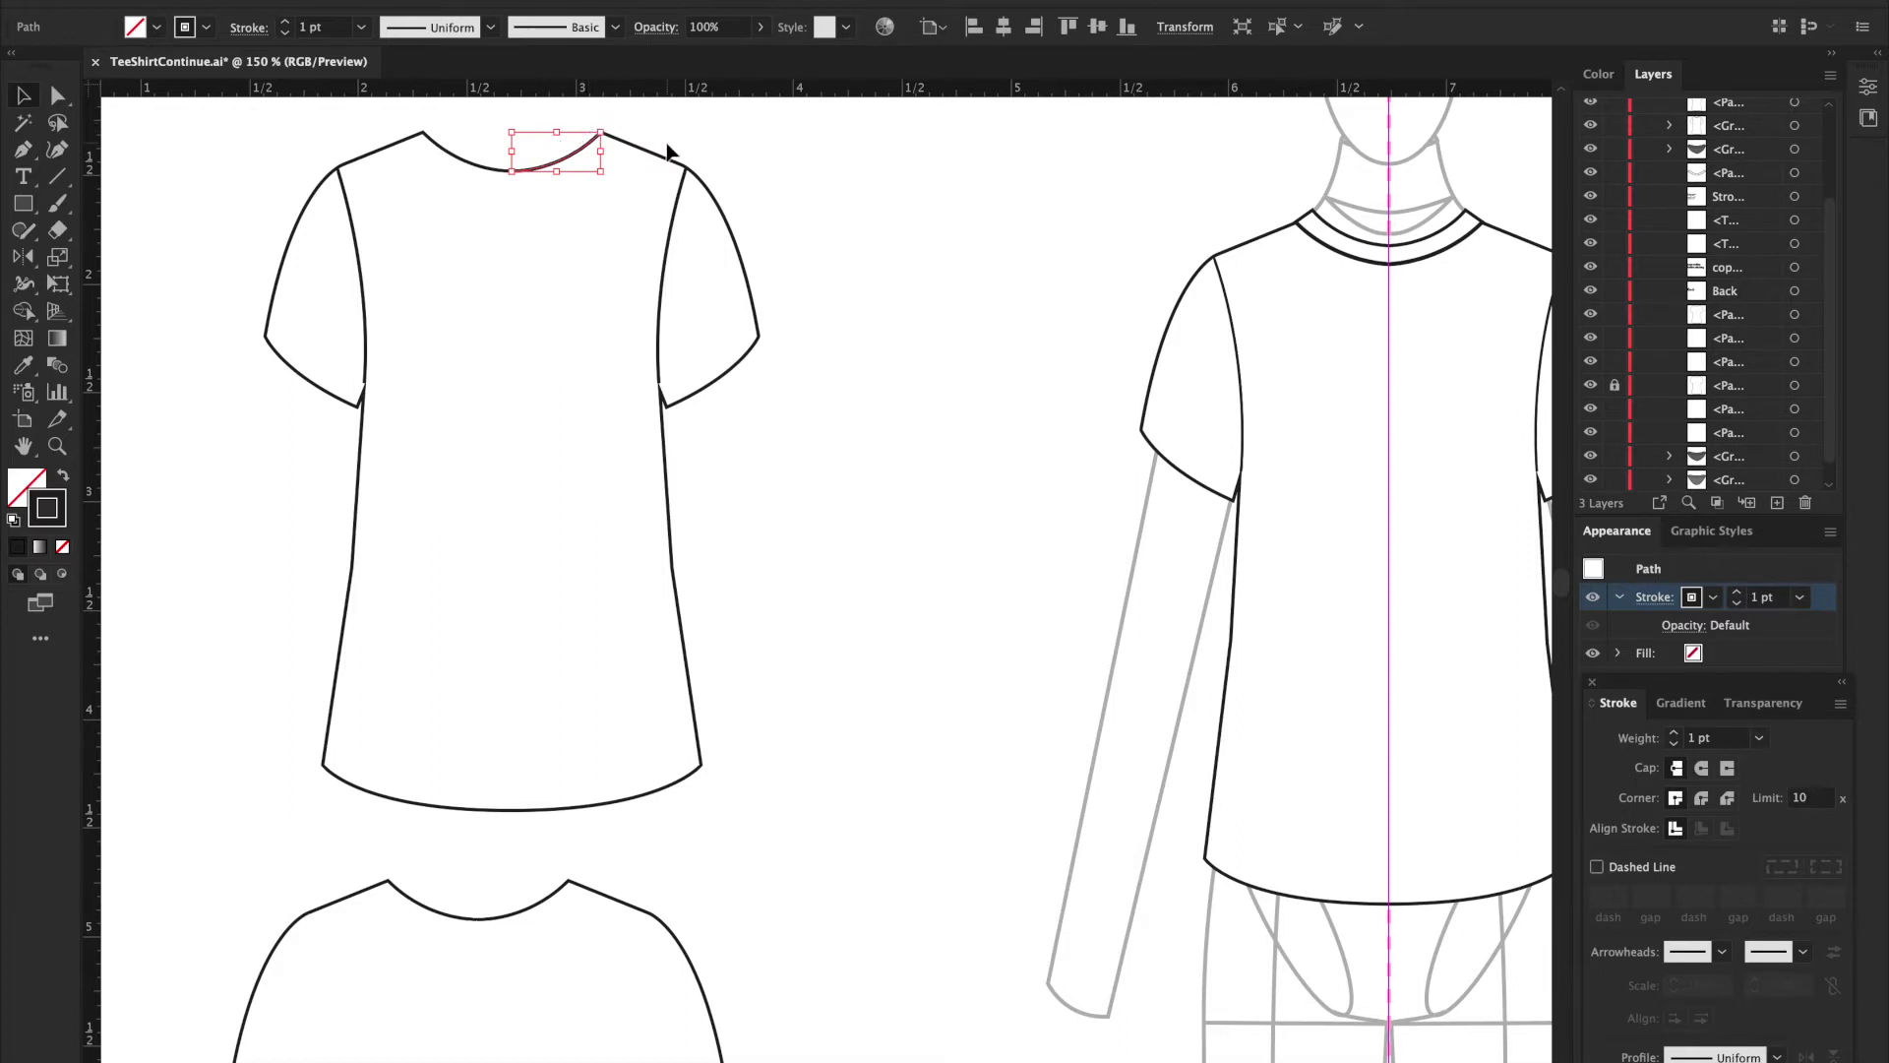
Step: Extend the copied neckline curve with a short Pen segment angled up and inward from the right neck point
key("p")
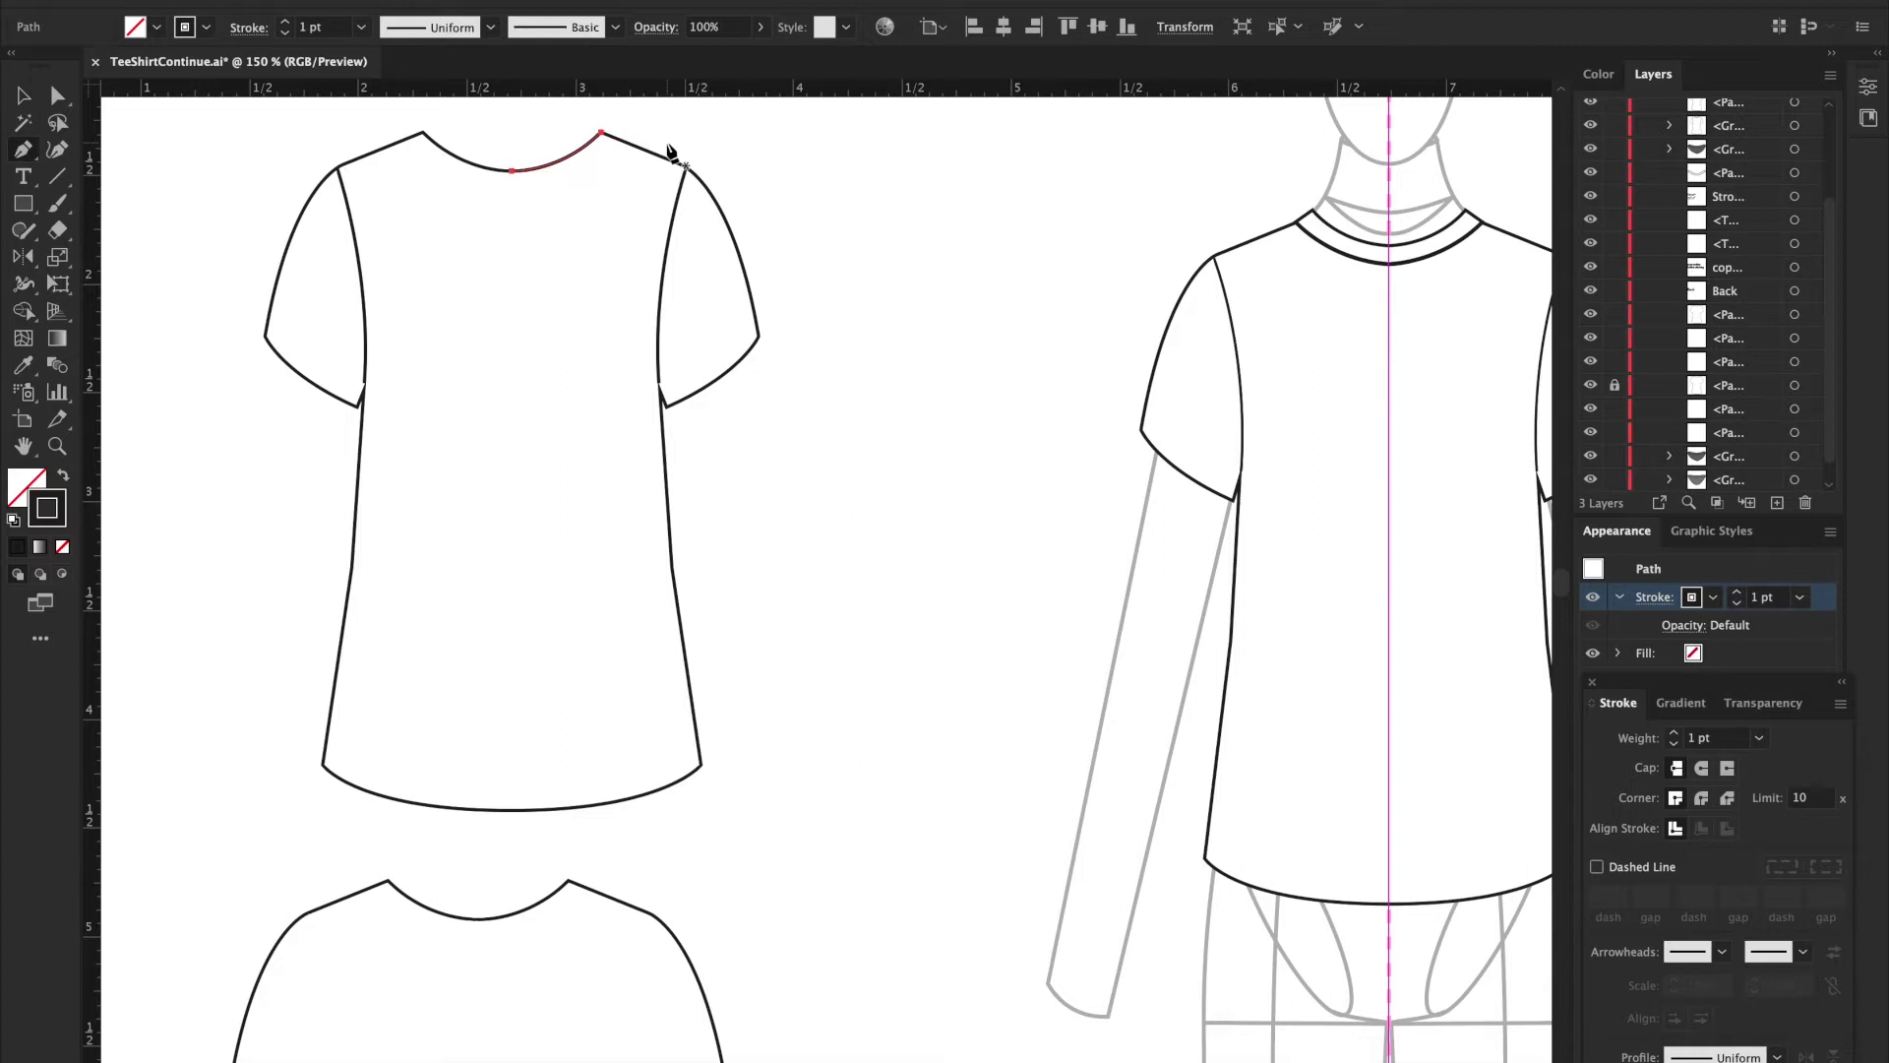
left_click(601, 132)
left_click_drag(601, 135, 591, 132)
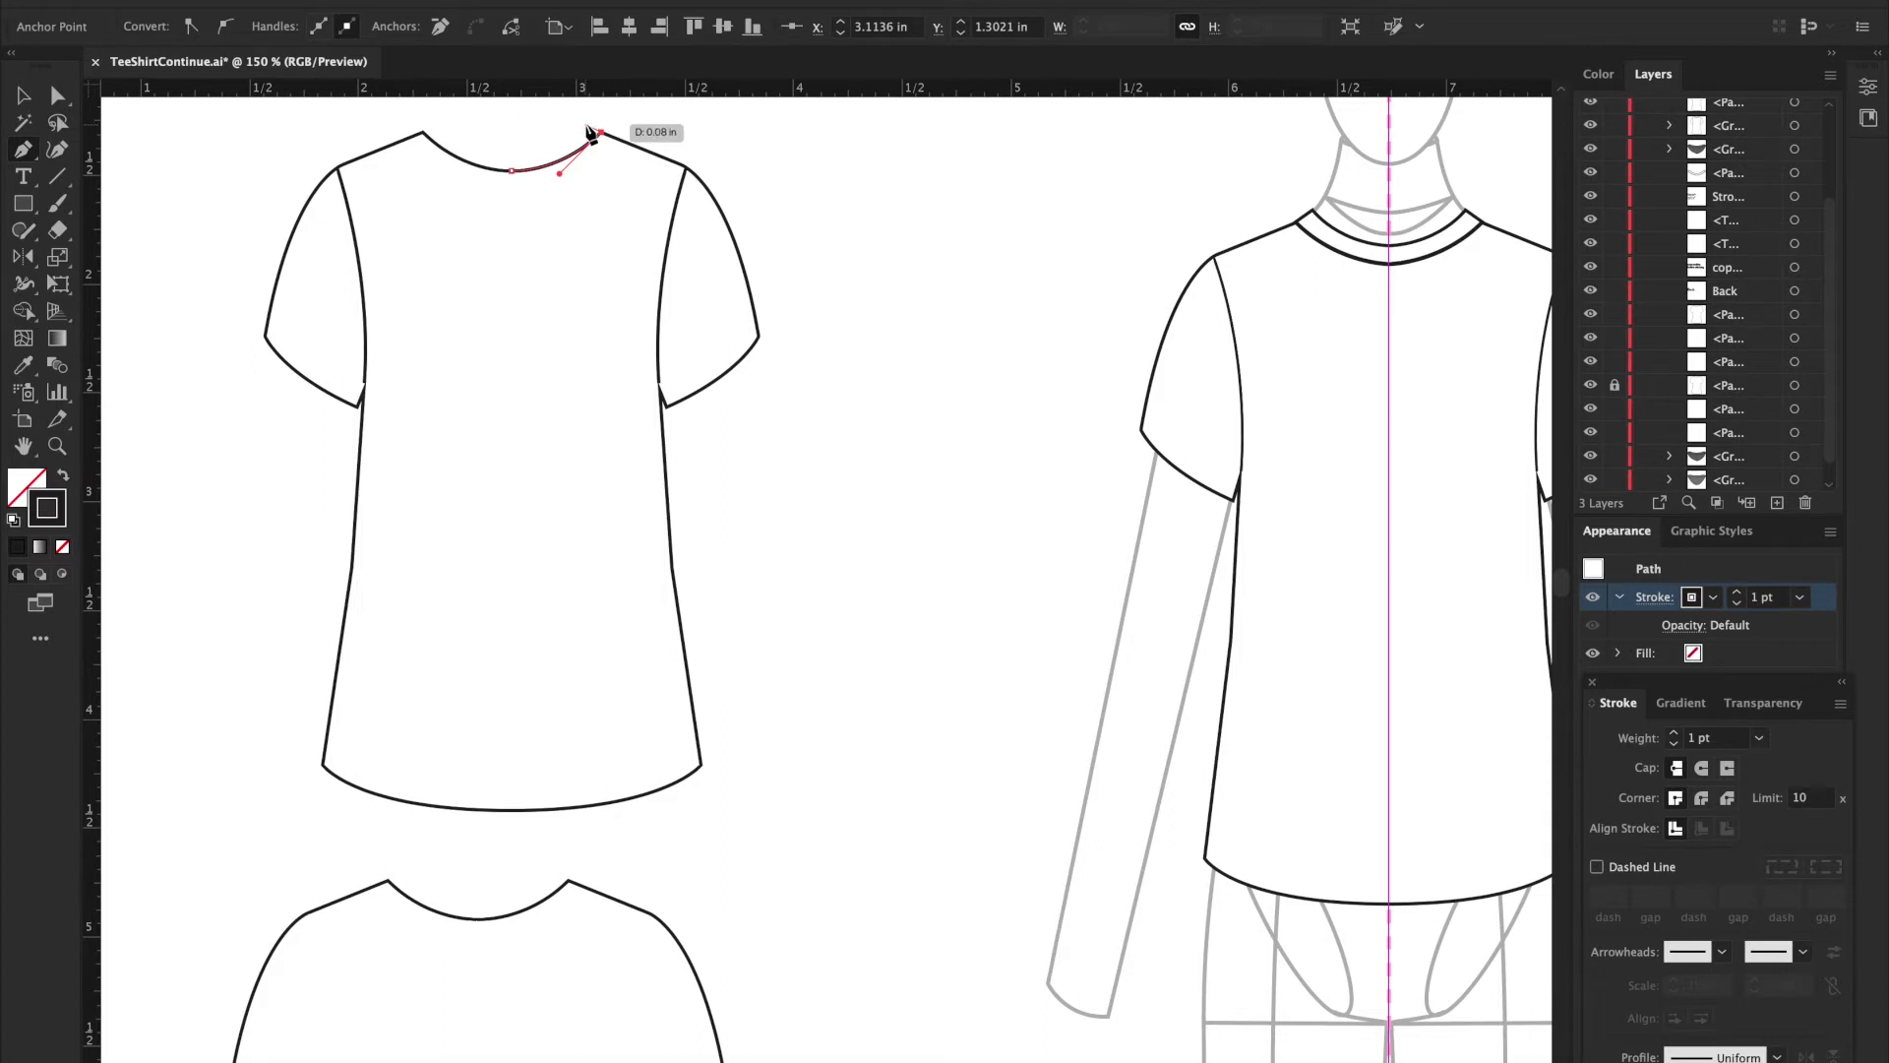
left_click_drag(591, 132, 587, 127)
key("super+equal")
left_click_drag(811, 588, 805, 582)
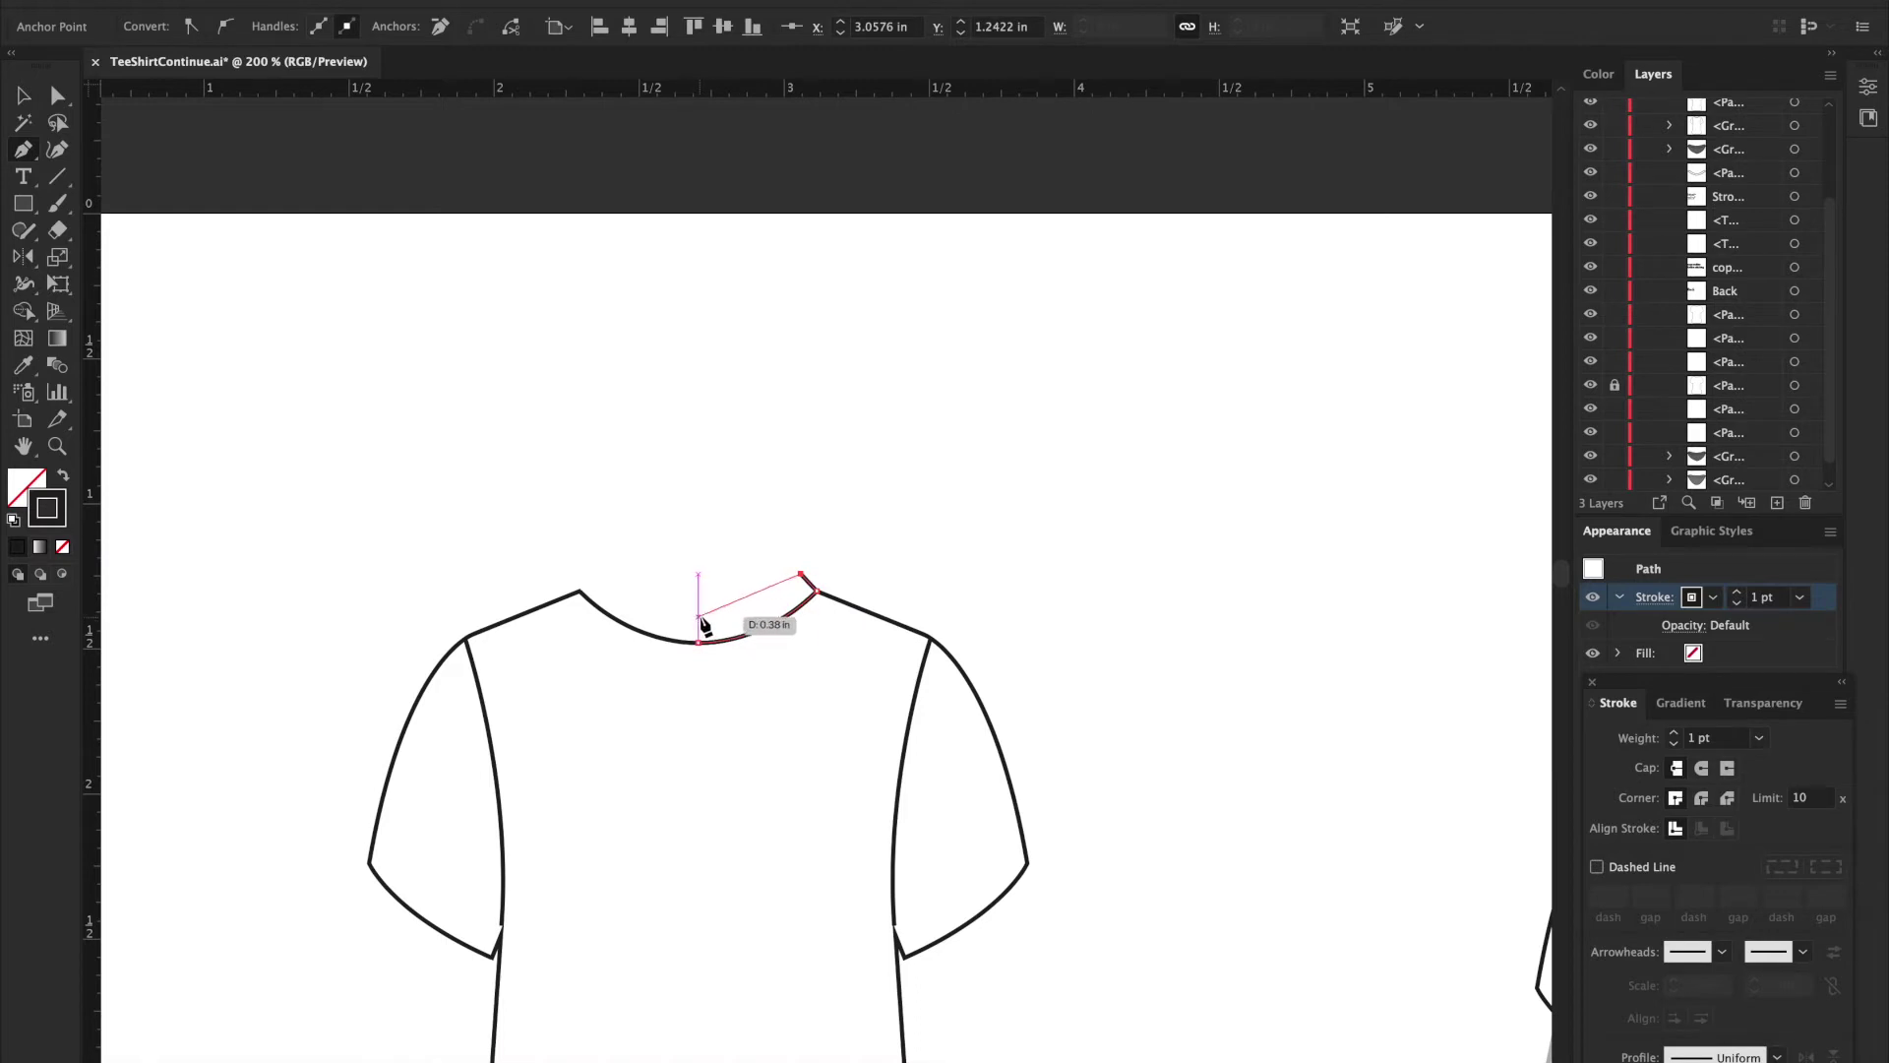
Step: Draw the neckband's upper edge as a curve down to the center front, leaving the path open
left_click_drag(700, 617, 633, 619)
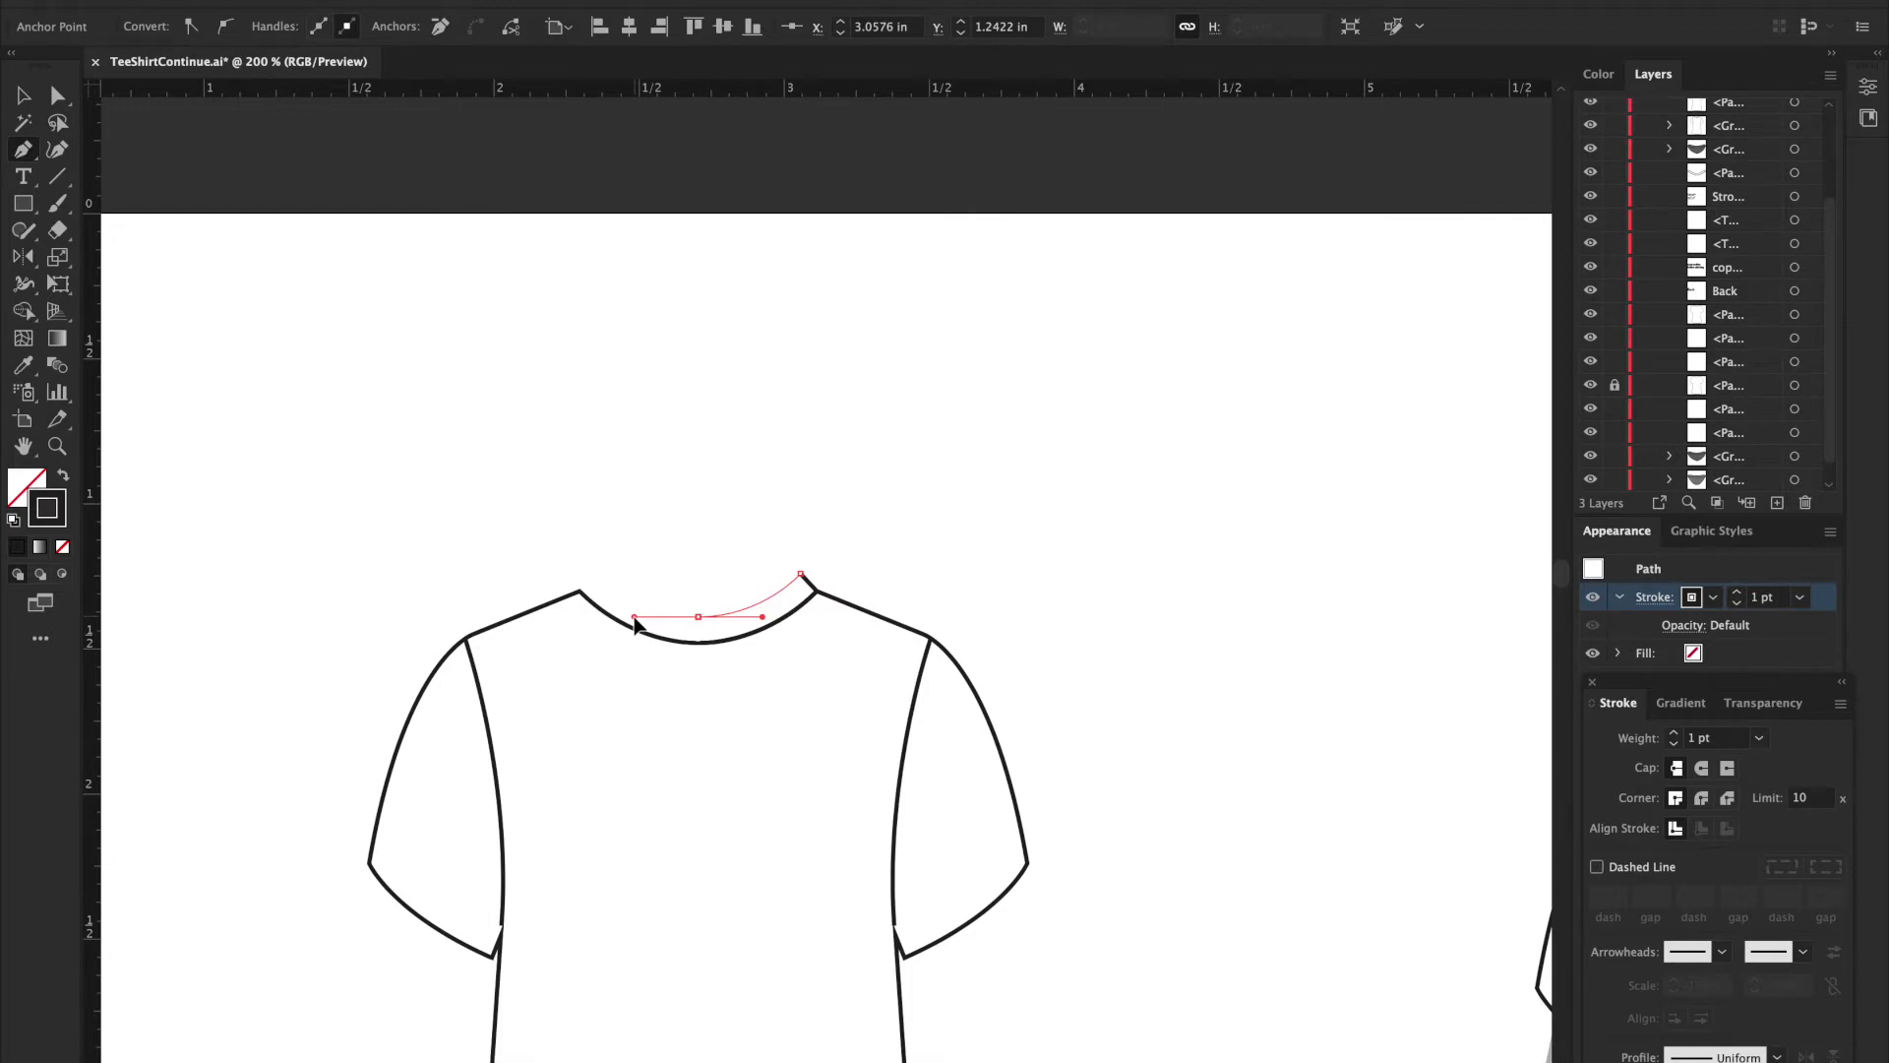
left_click_drag(634, 618, 635, 617)
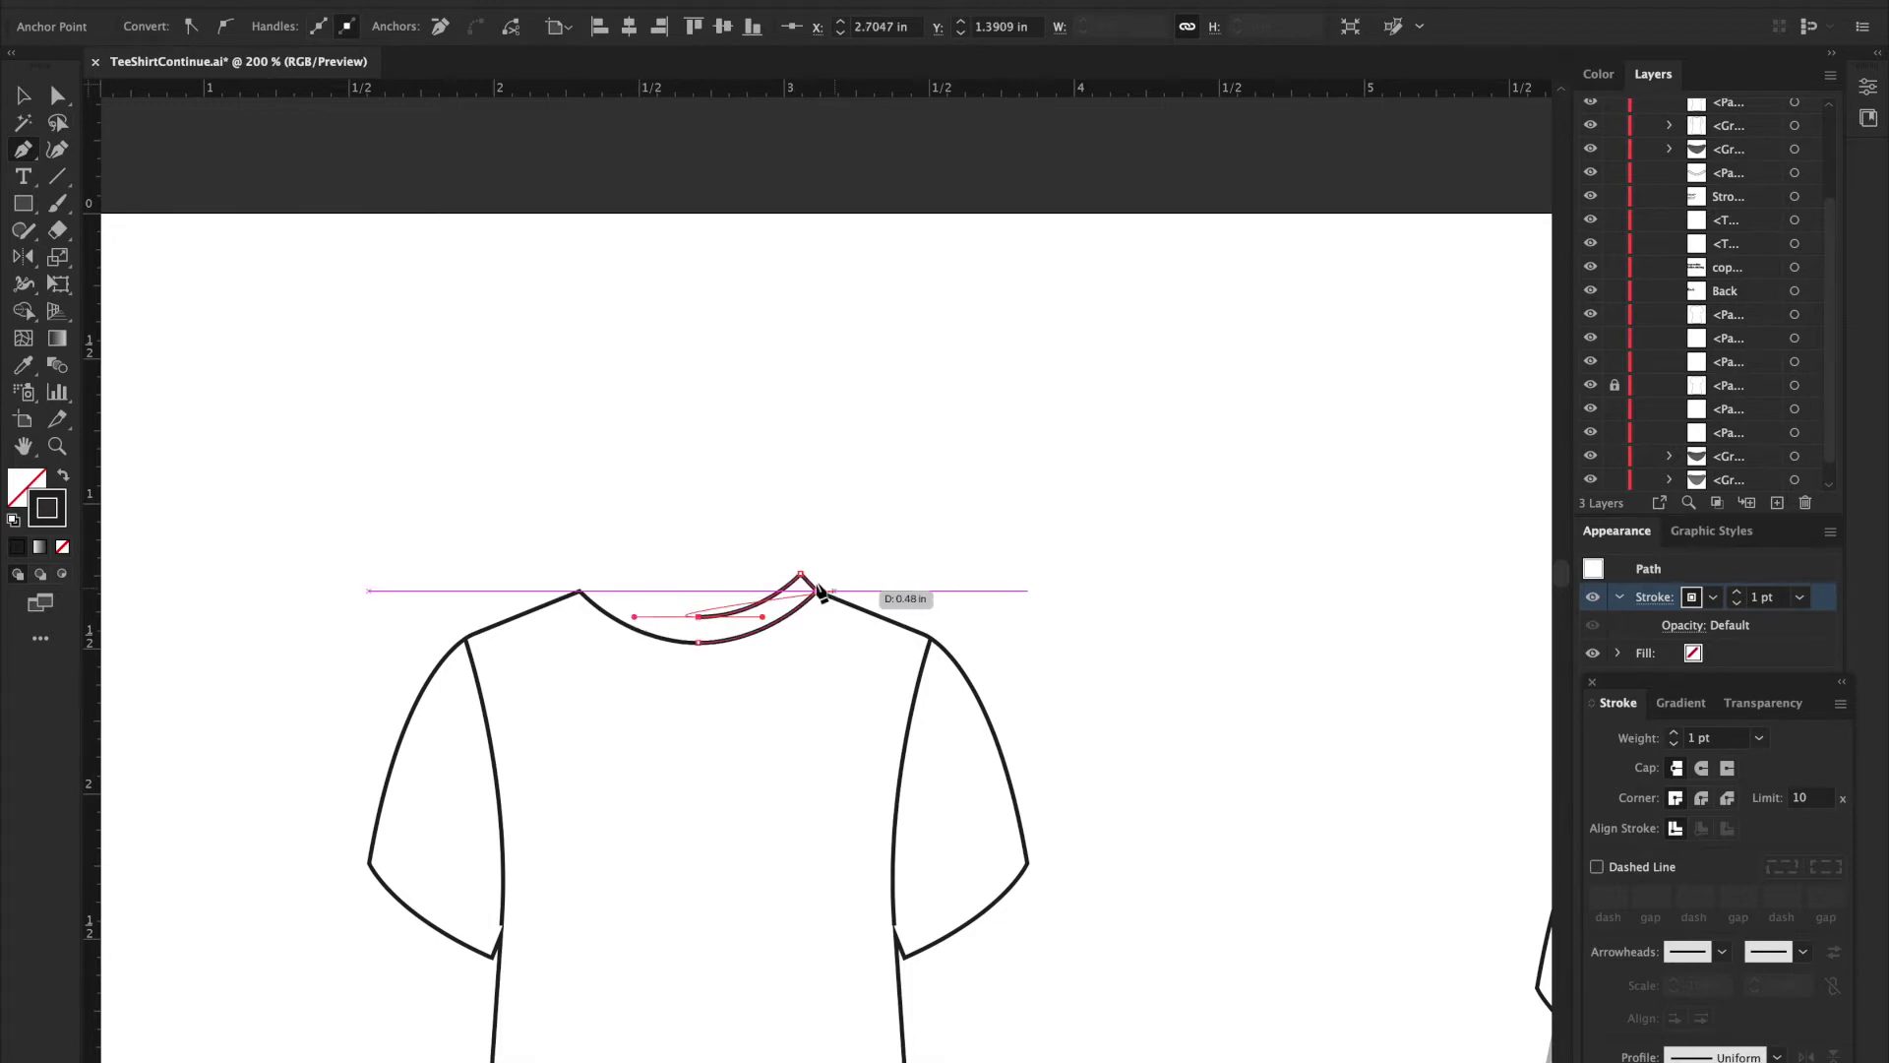
key("a")
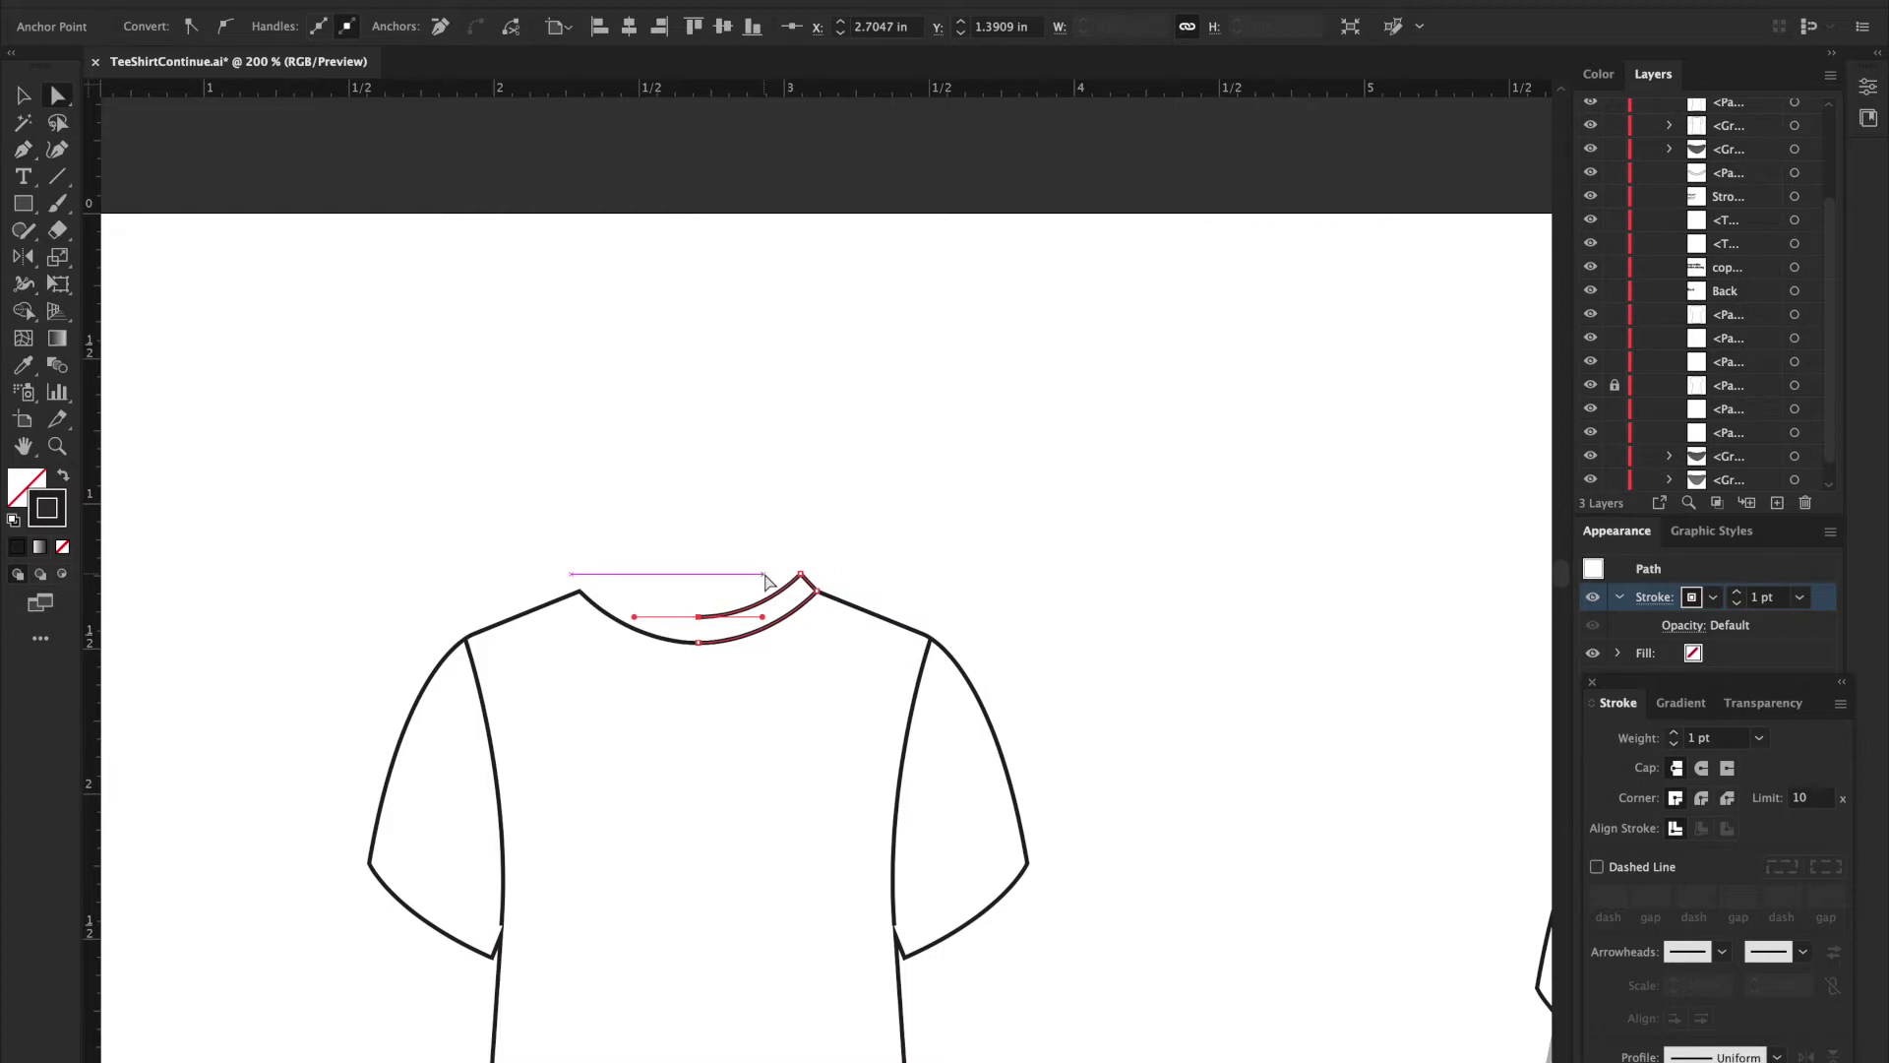
left_click(835, 518)
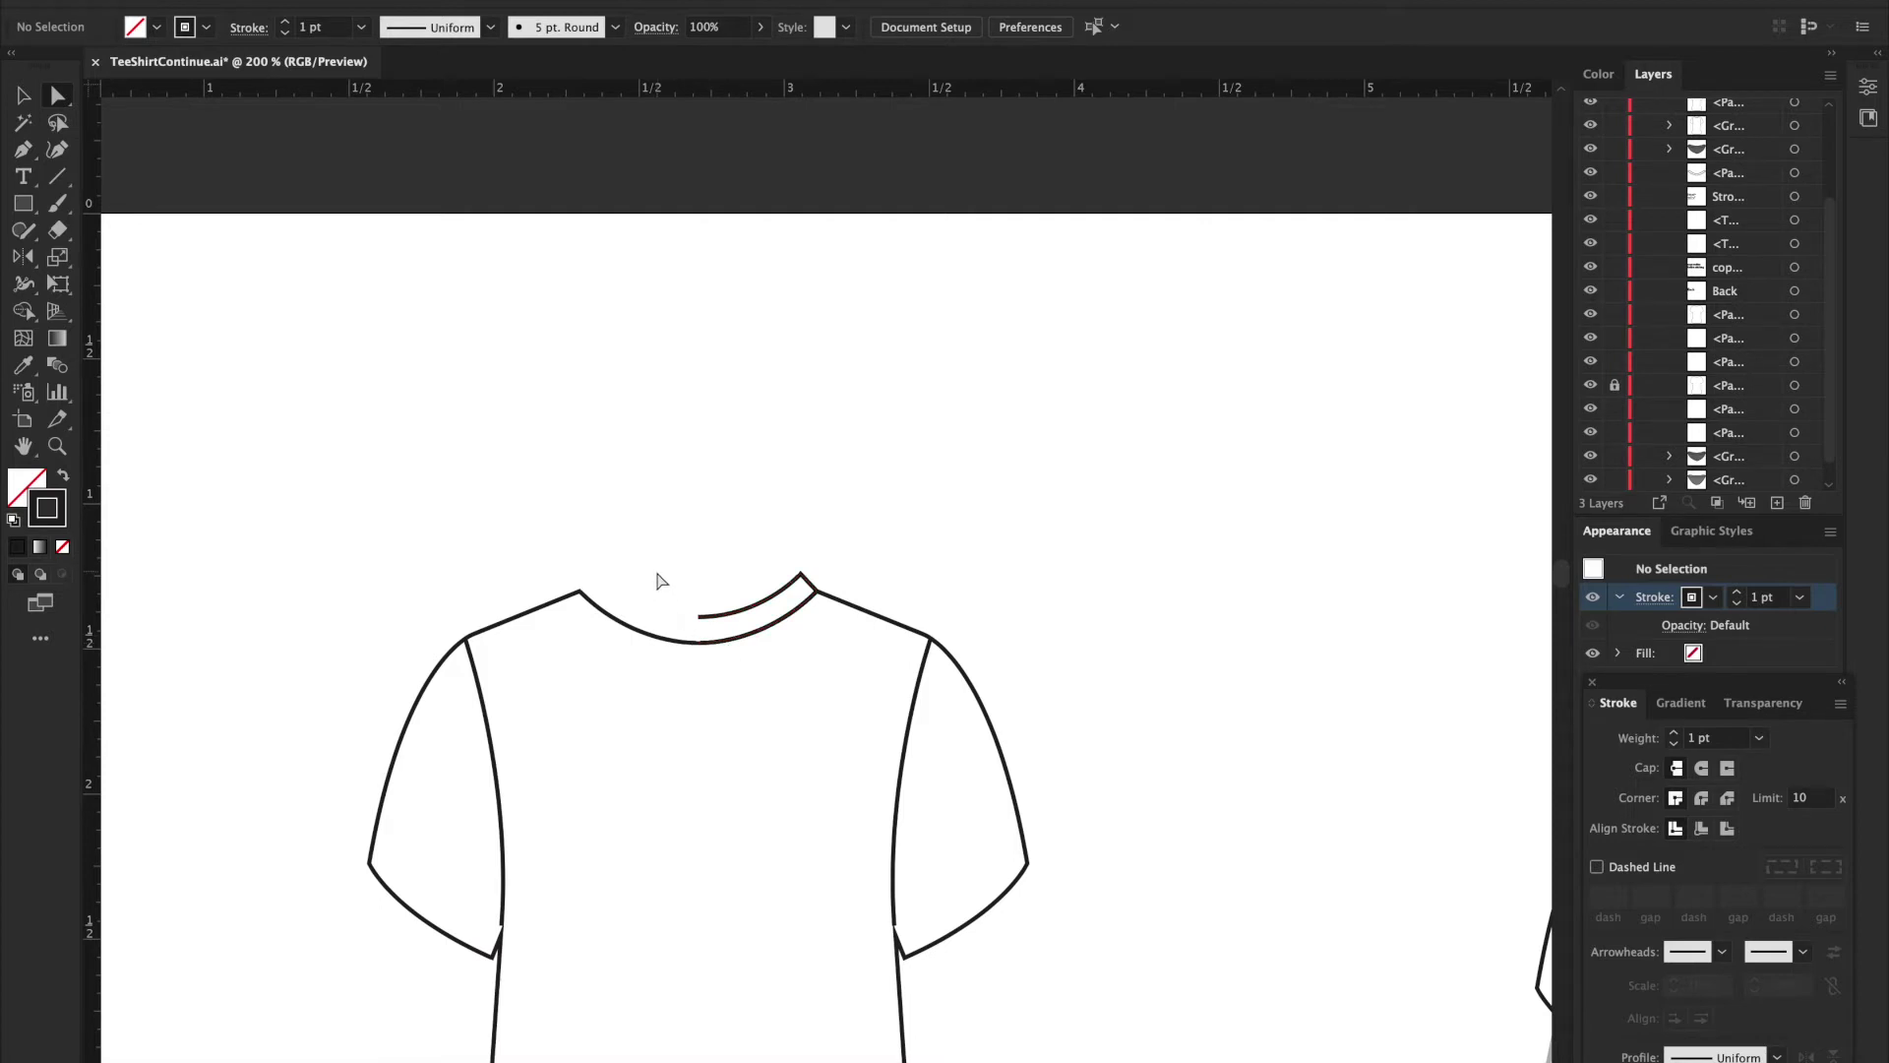
Step: Reflect a copy of the half neckband across the vertical axis and place it on the left half of the neckline
key("v")
left_click_drag(657, 571, 882, 693)
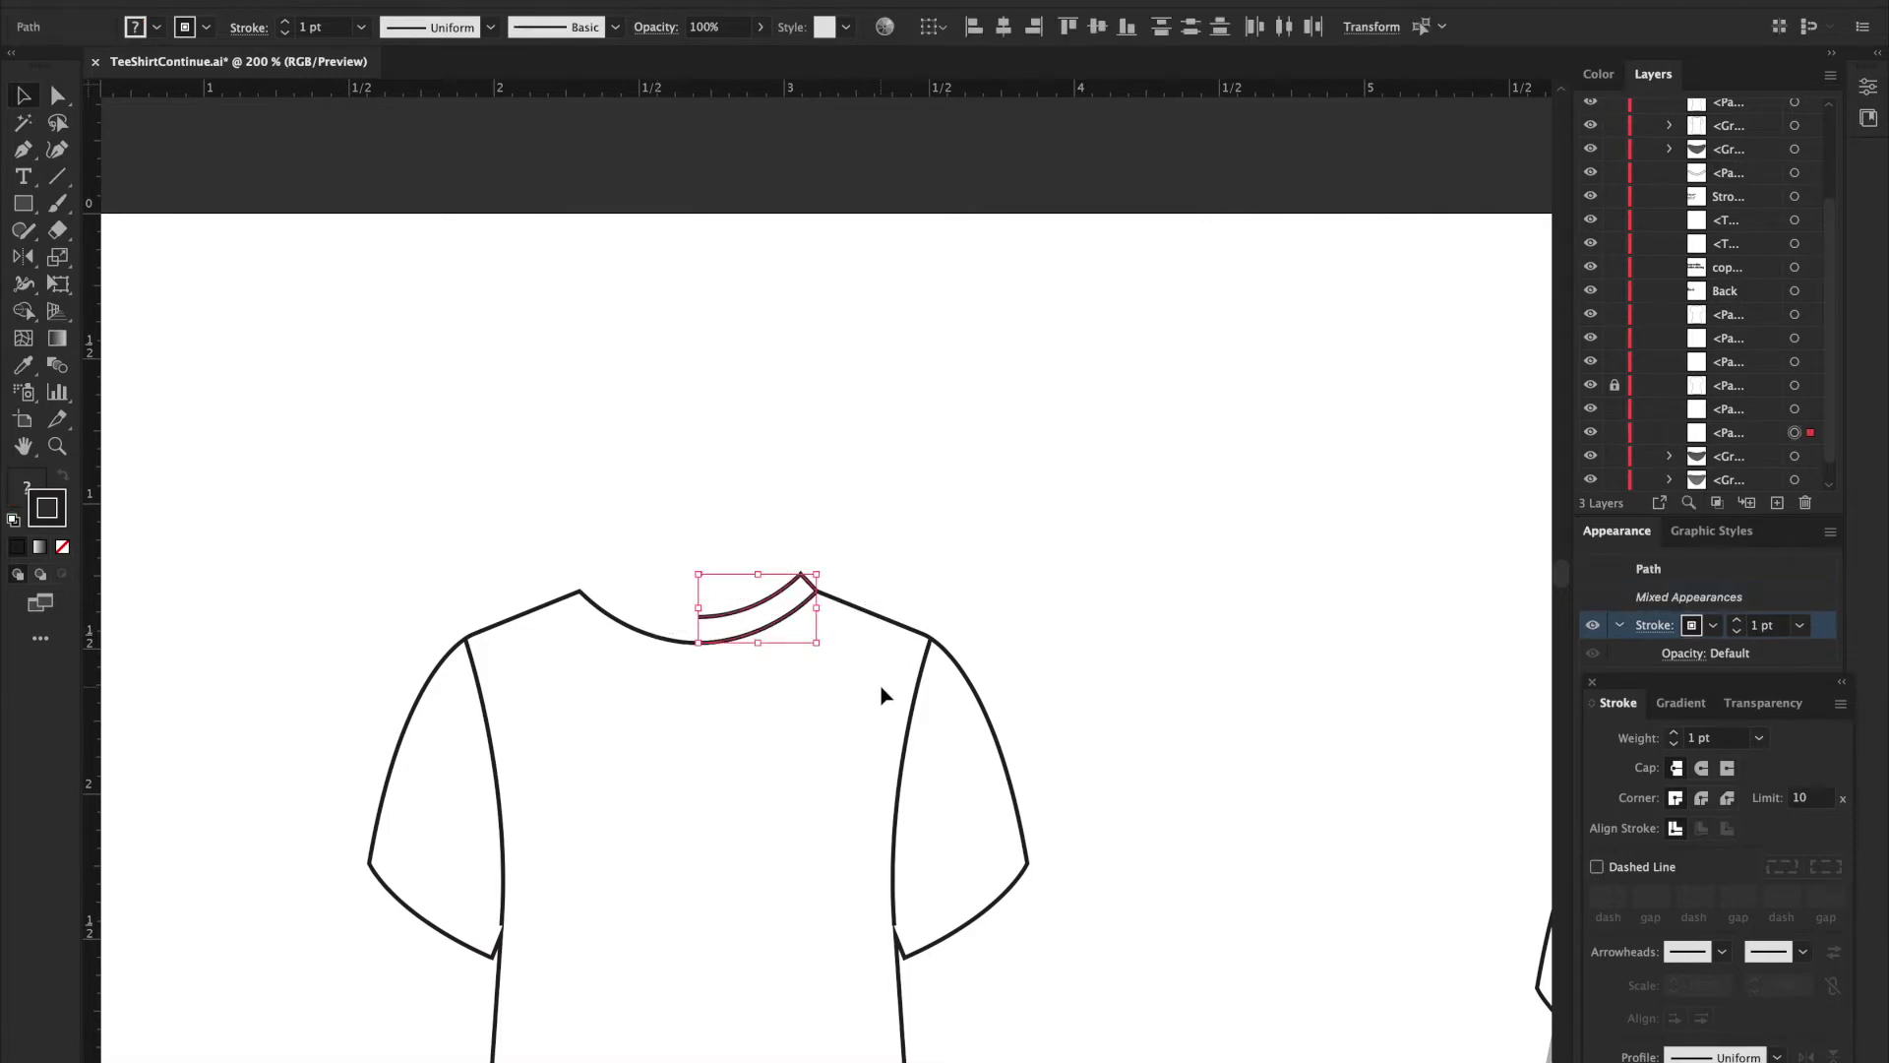
right_click(730, 619)
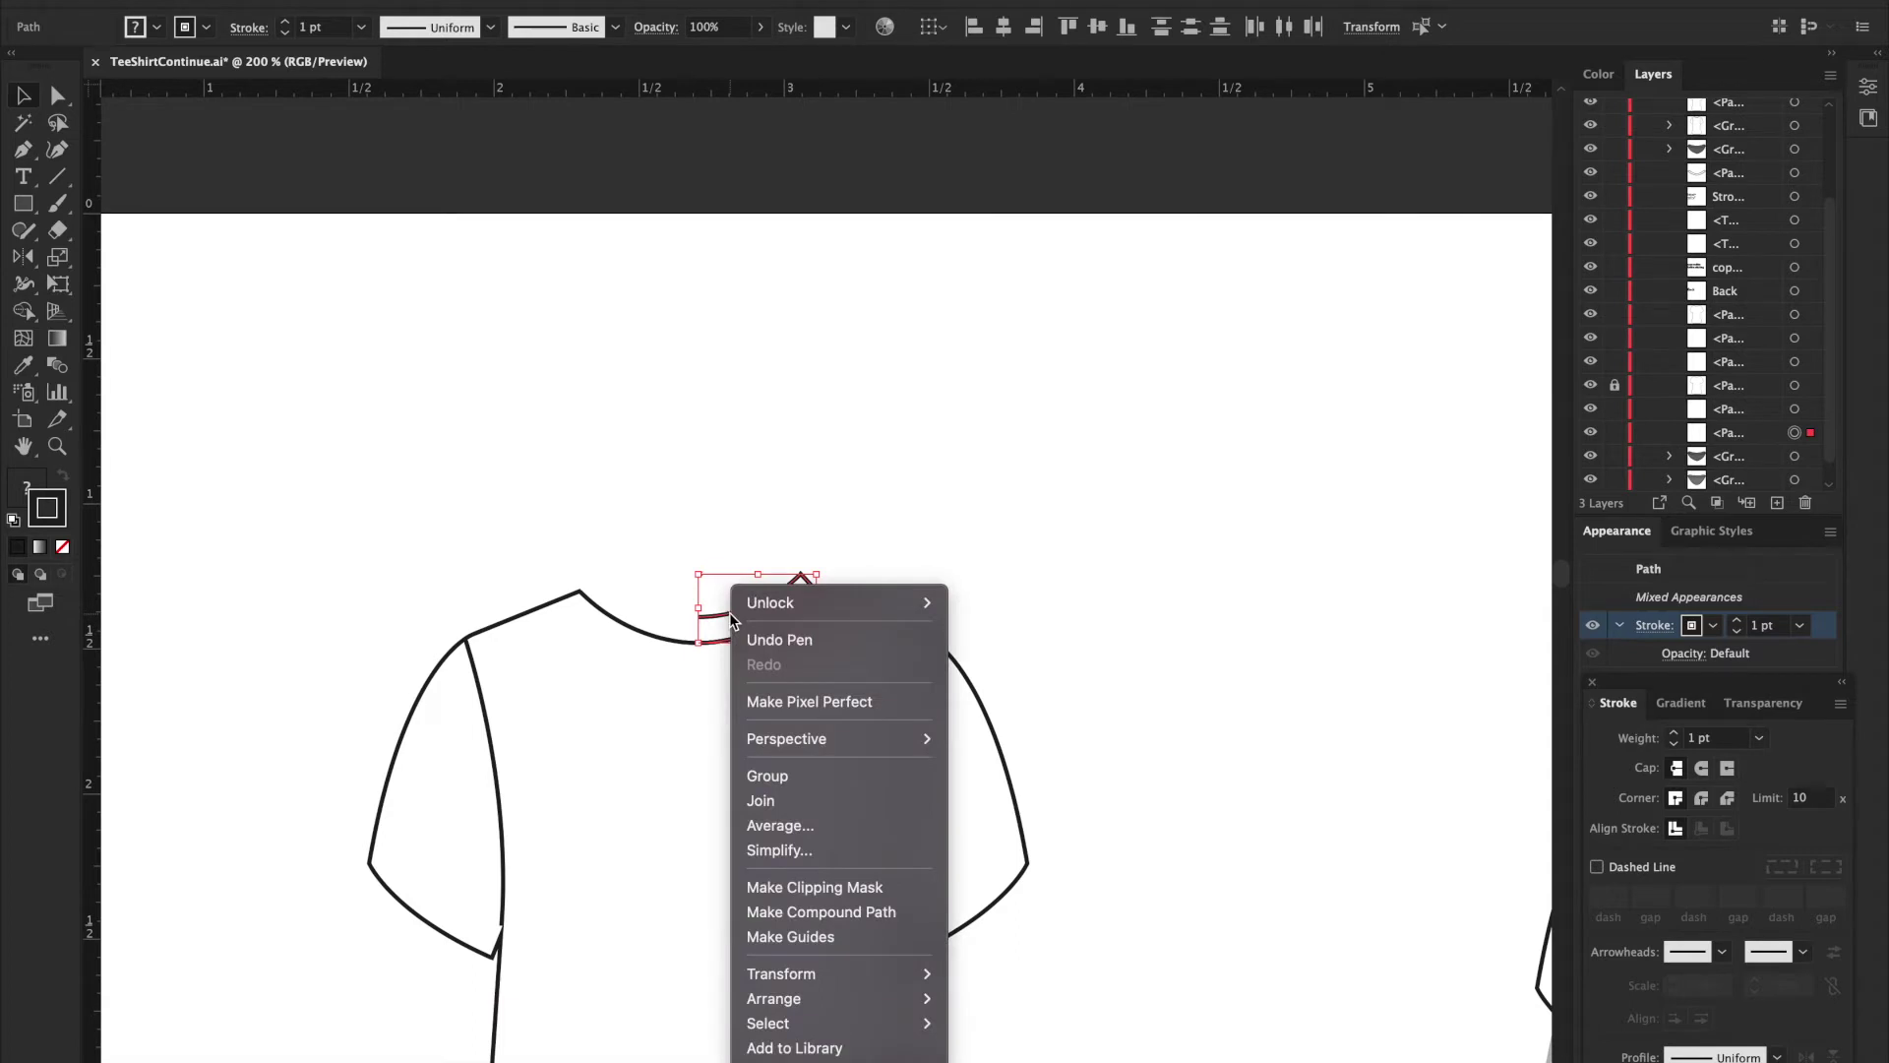
mouse_move(797, 978)
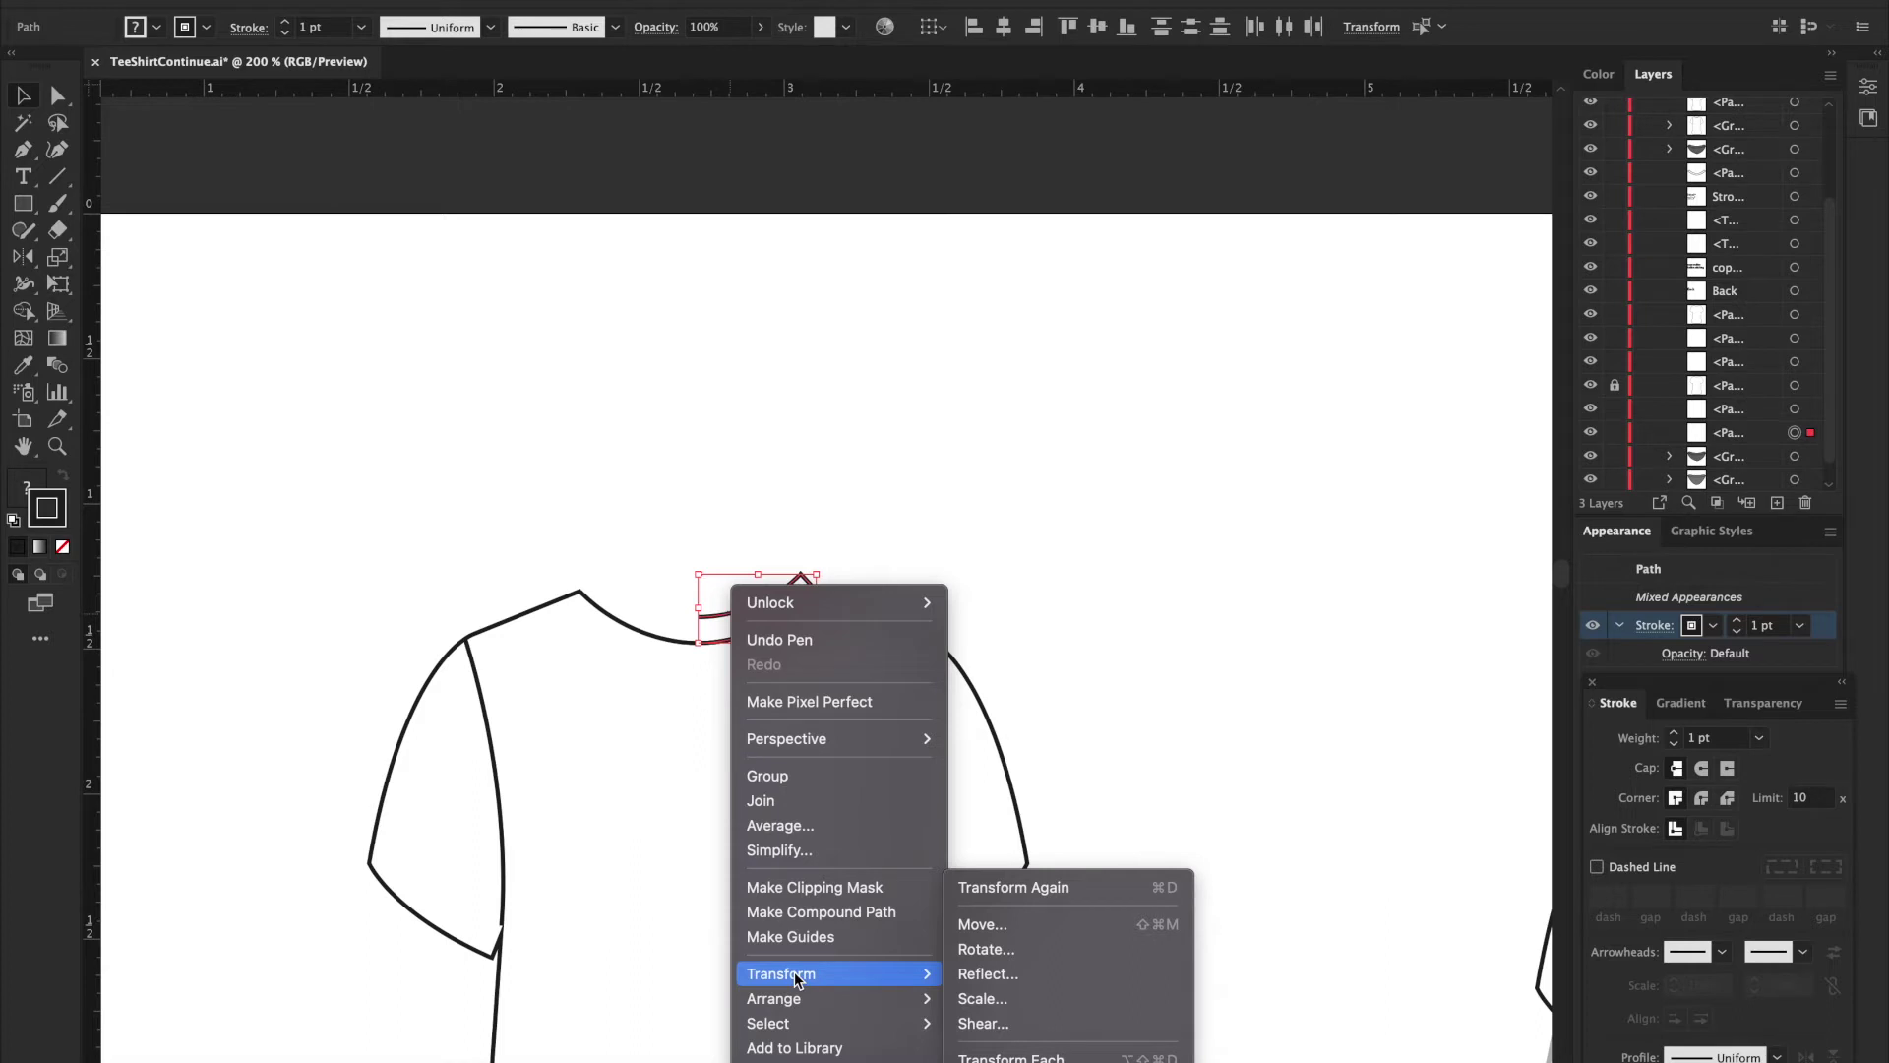
left_click(993, 977)
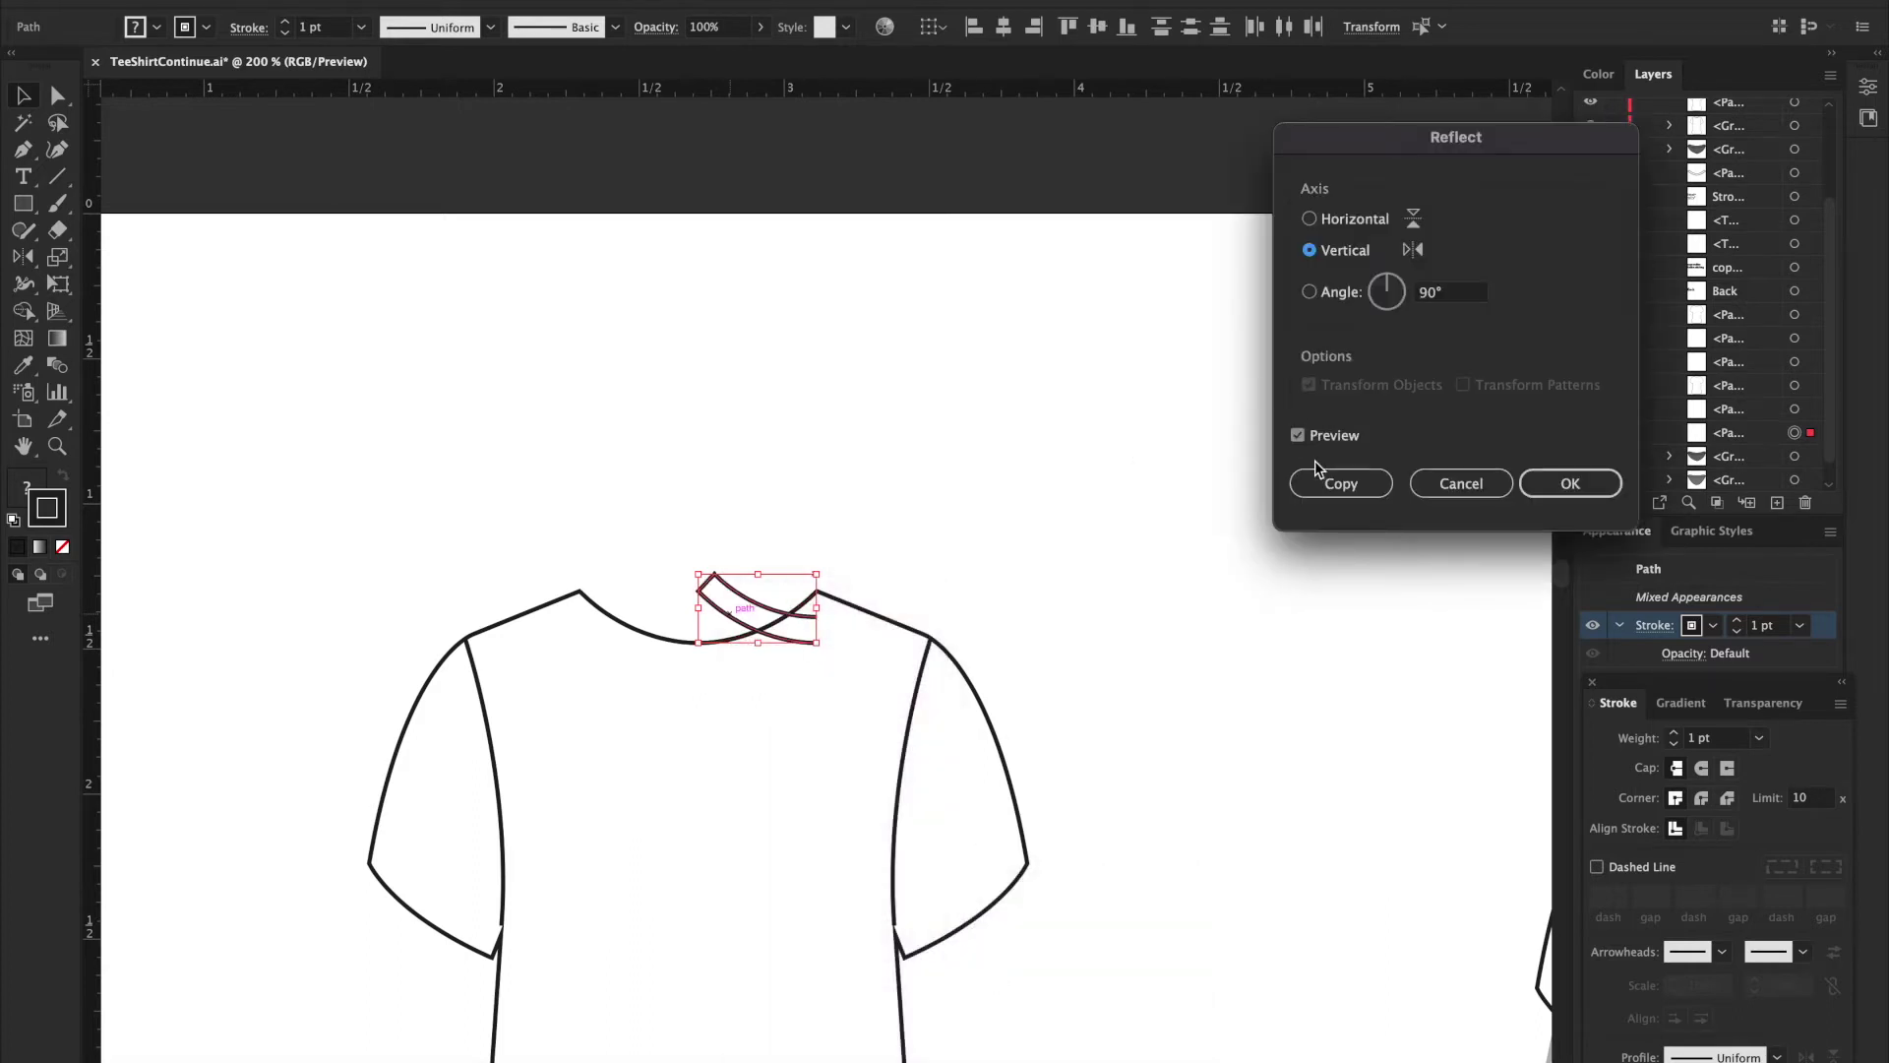
left_click(1330, 481)
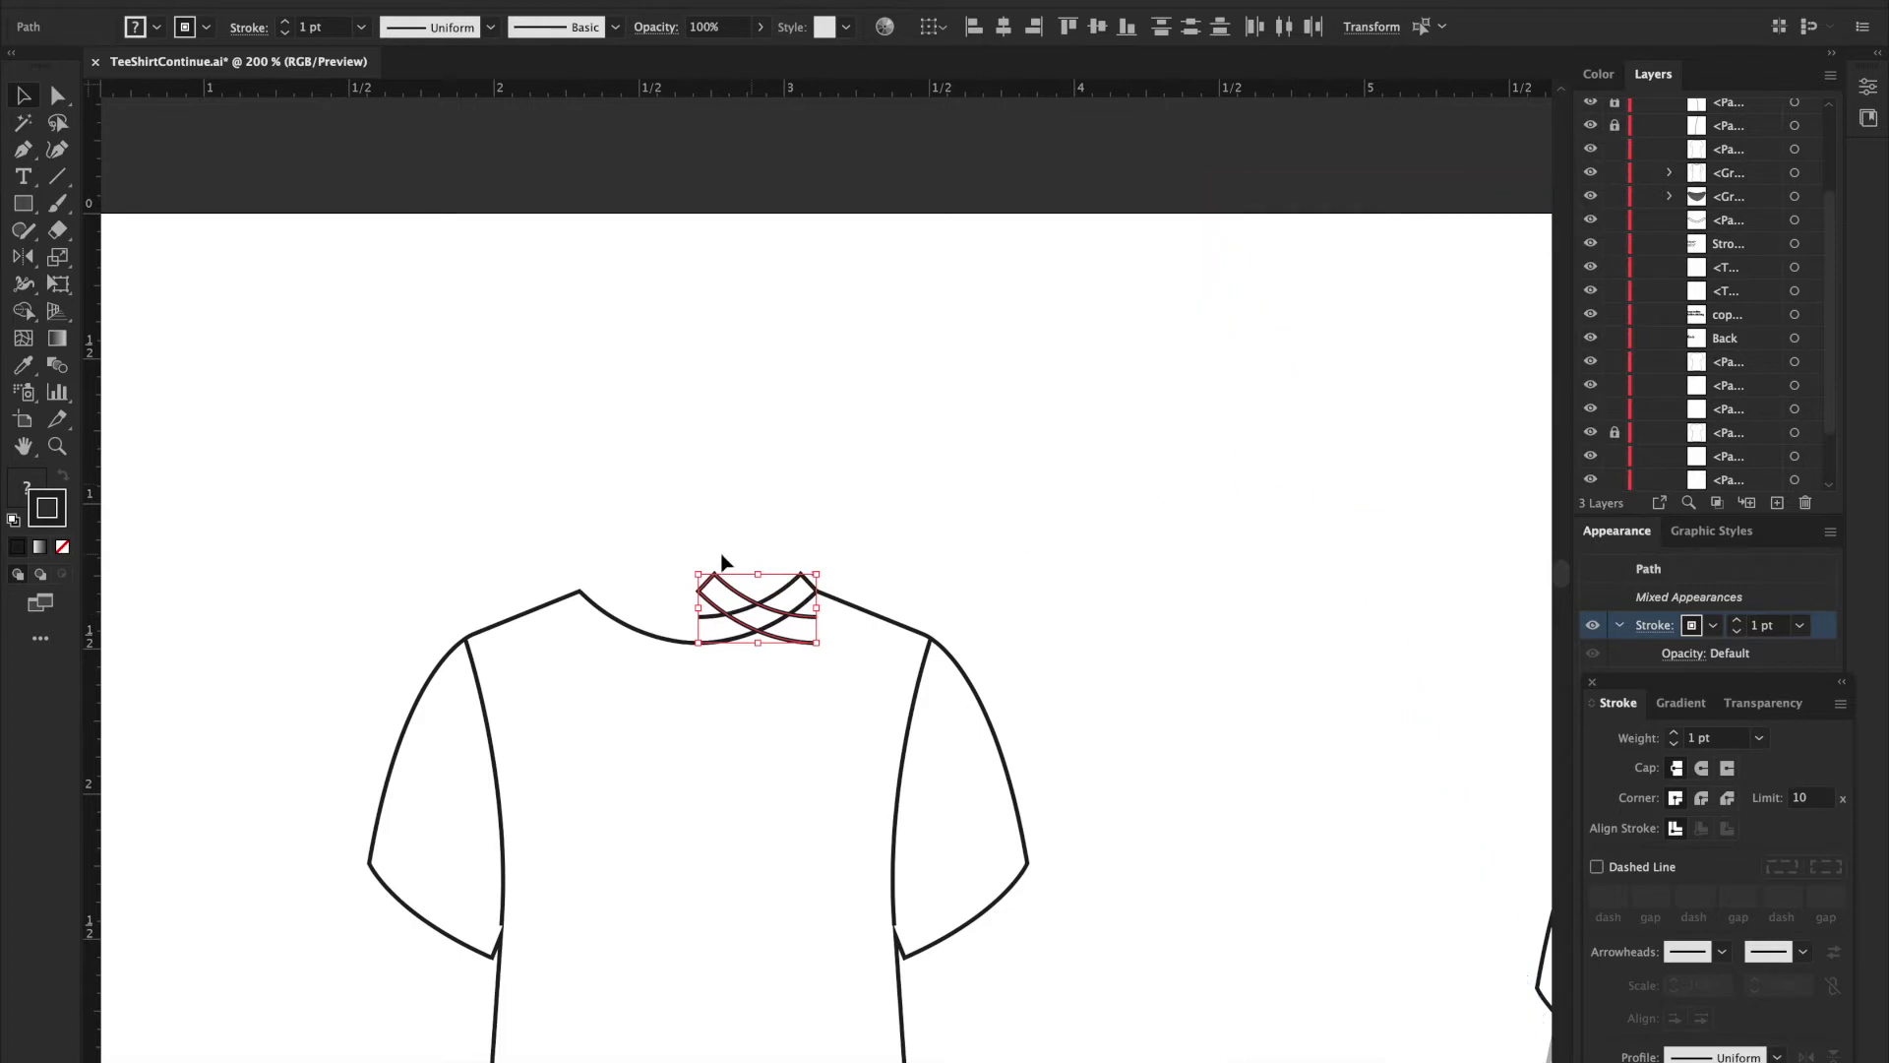
left_click_drag(709, 577, 601, 581)
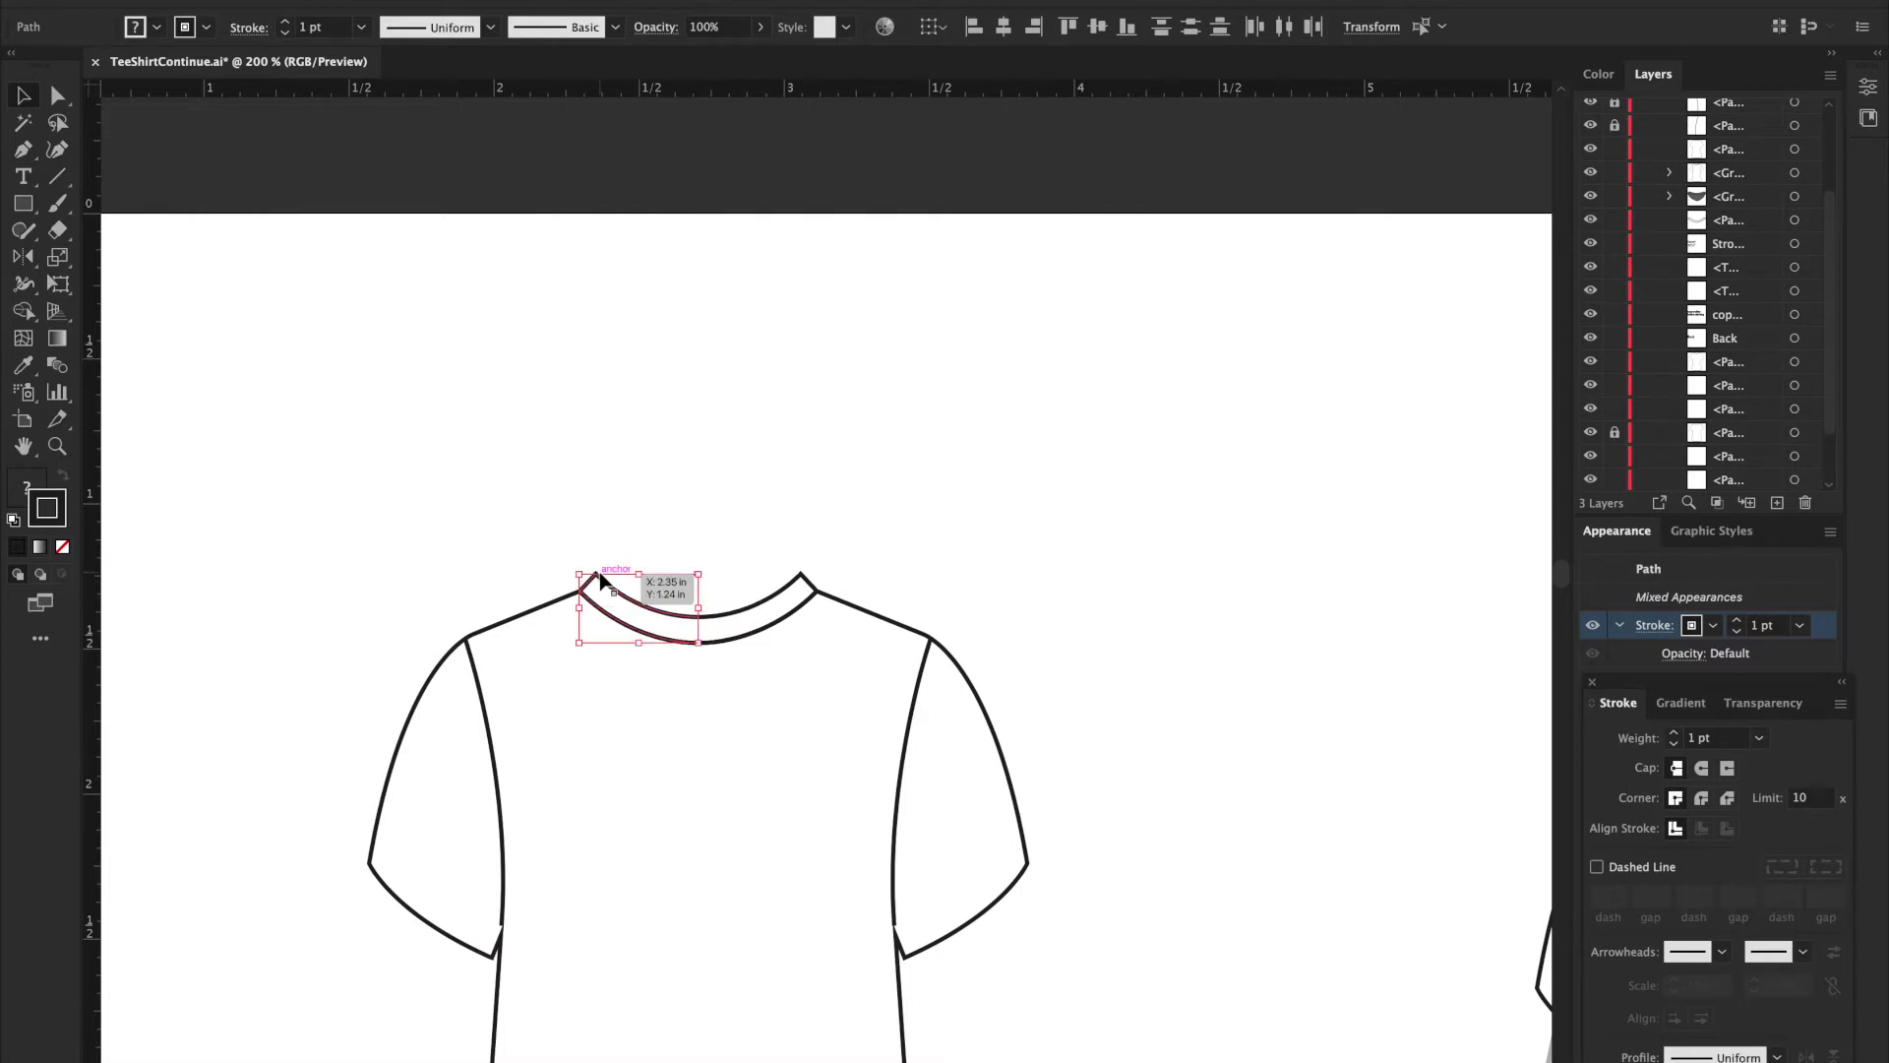
left_click(745, 525)
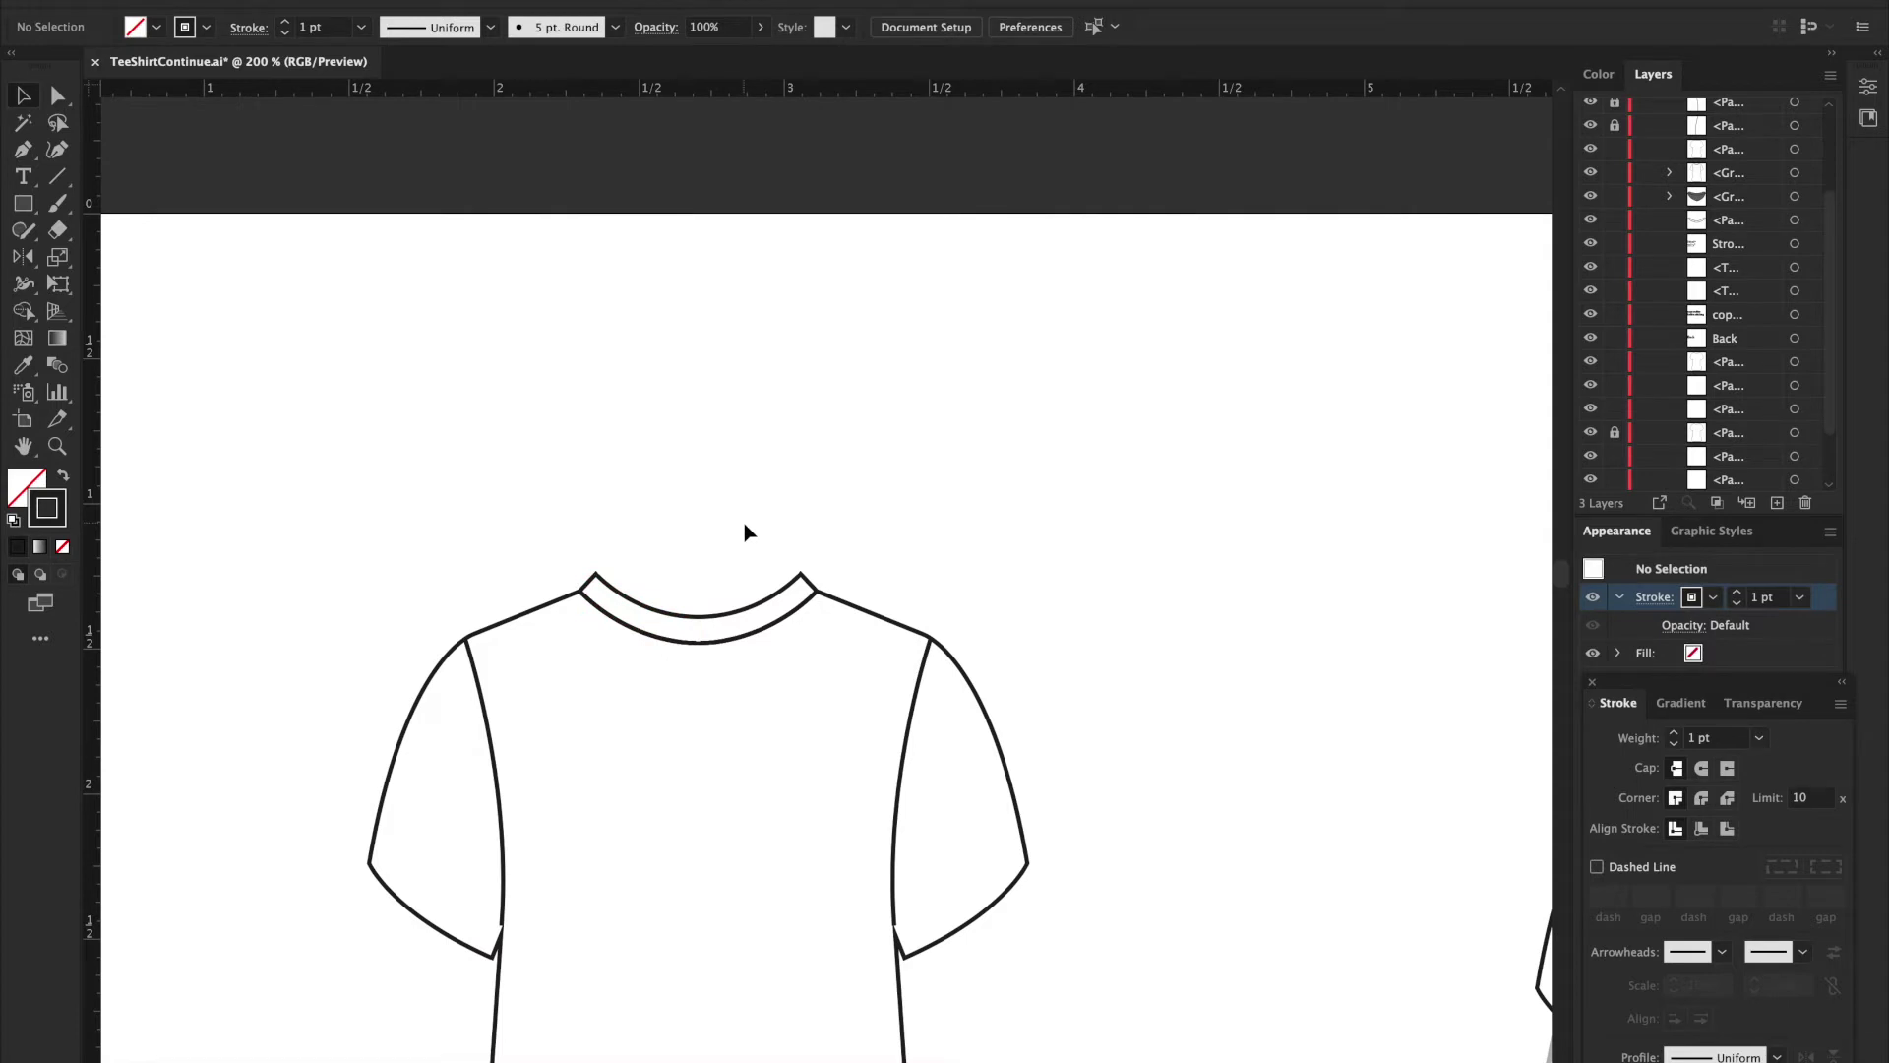
Step: Average and join the two neckband halves at the center front of the upper edge
key("a")
left_click_drag(691, 606, 717, 635)
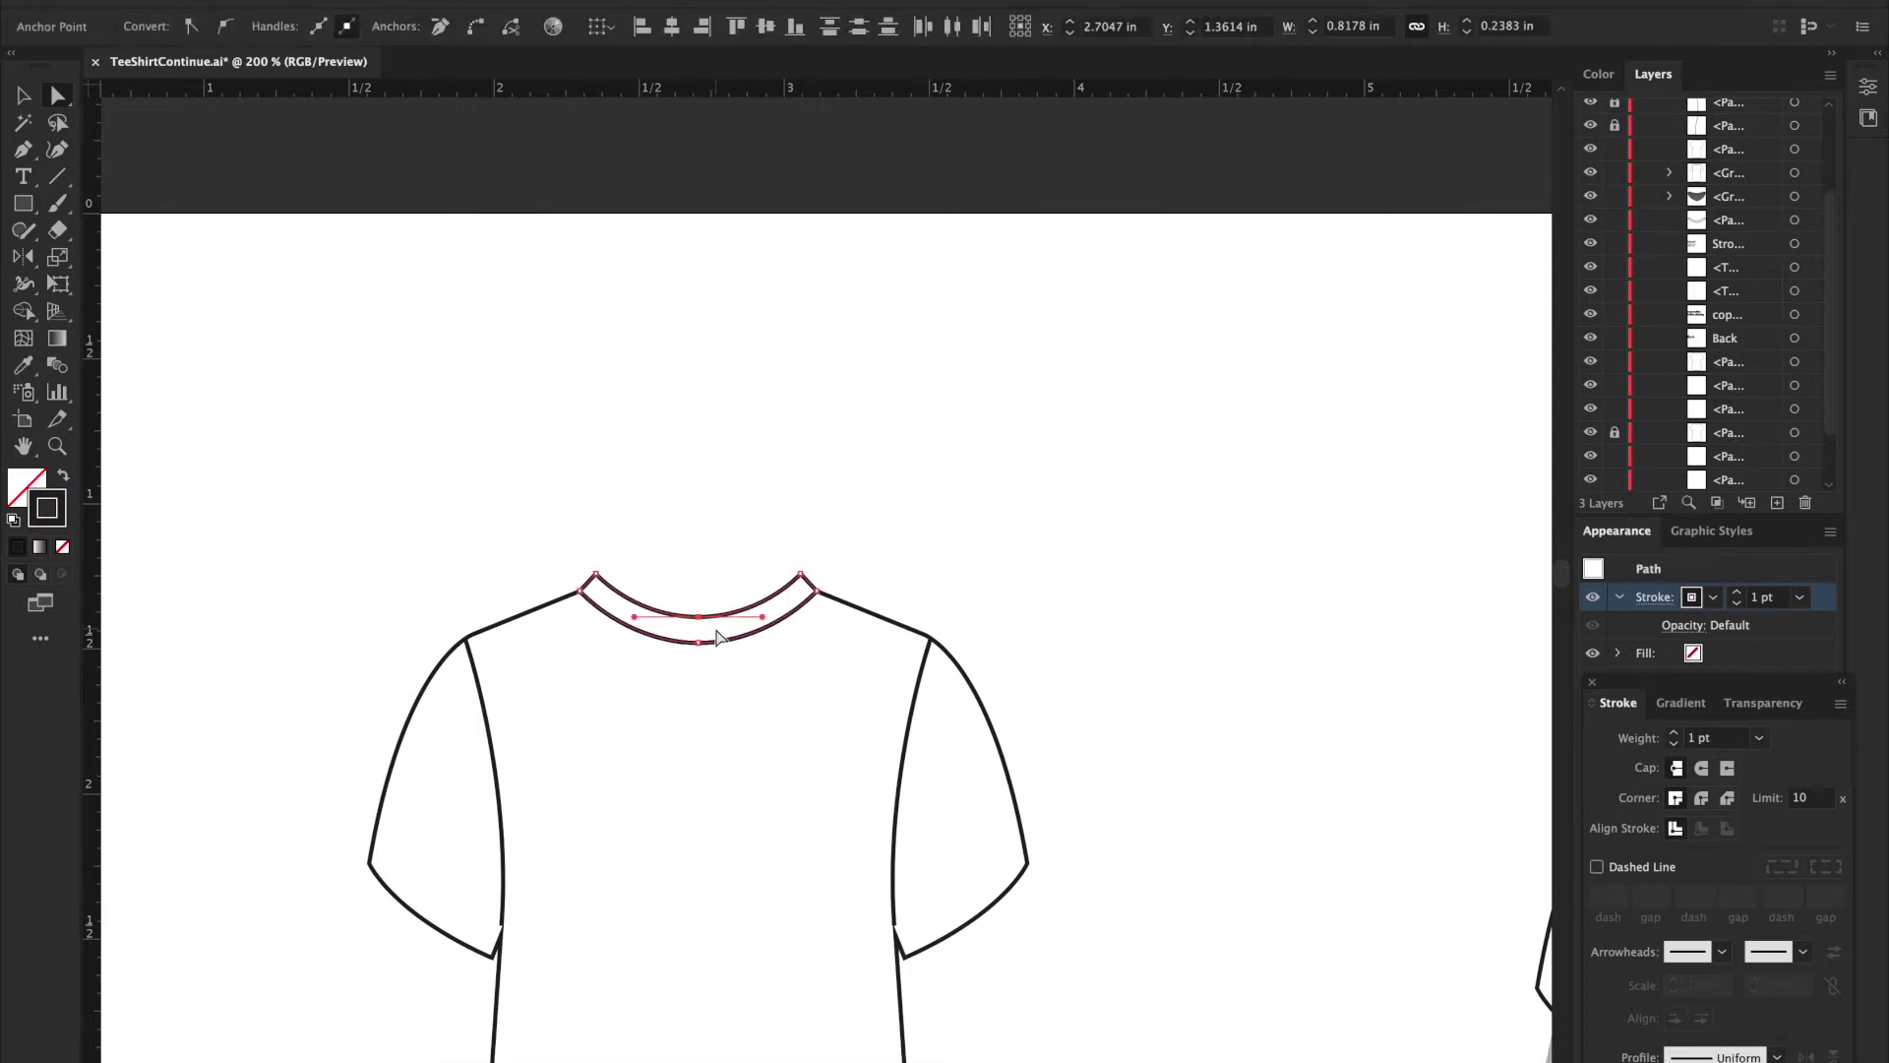
left_click(700, 619)
right_click(699, 623)
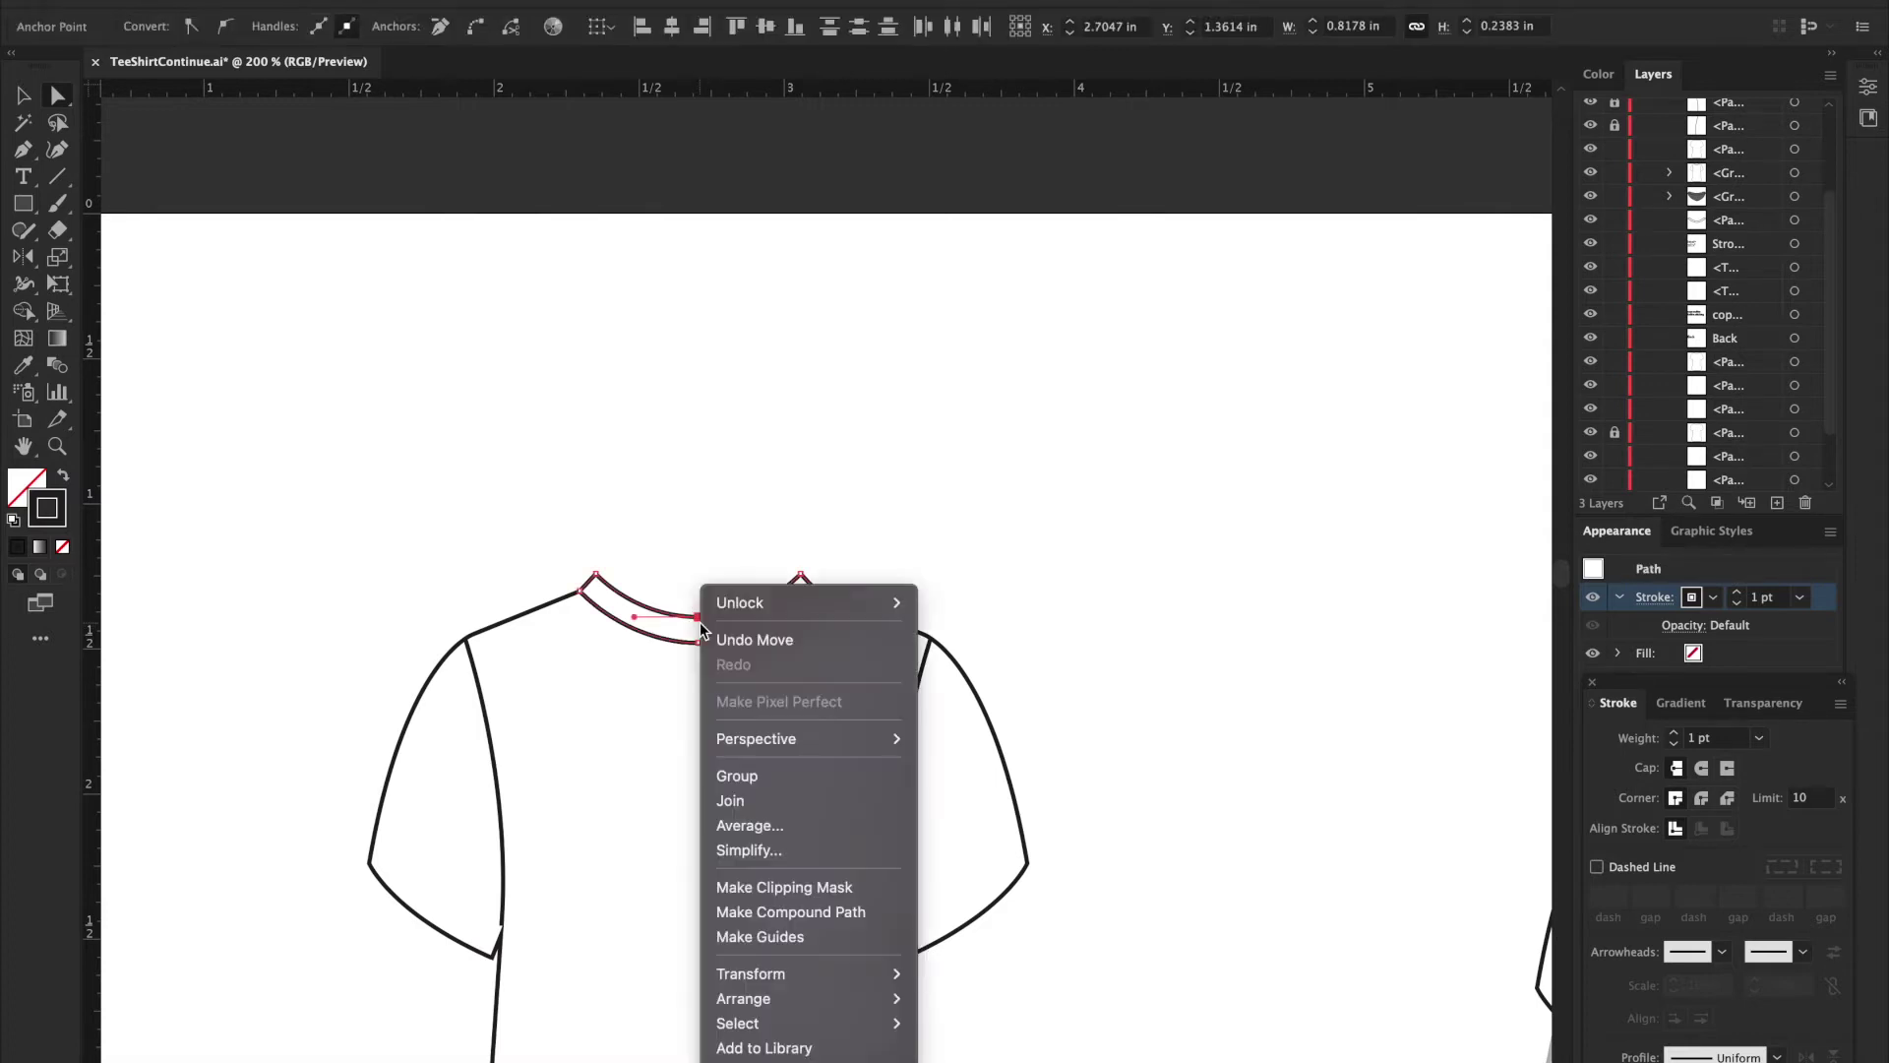
left_click(745, 824)
left_click(863, 545)
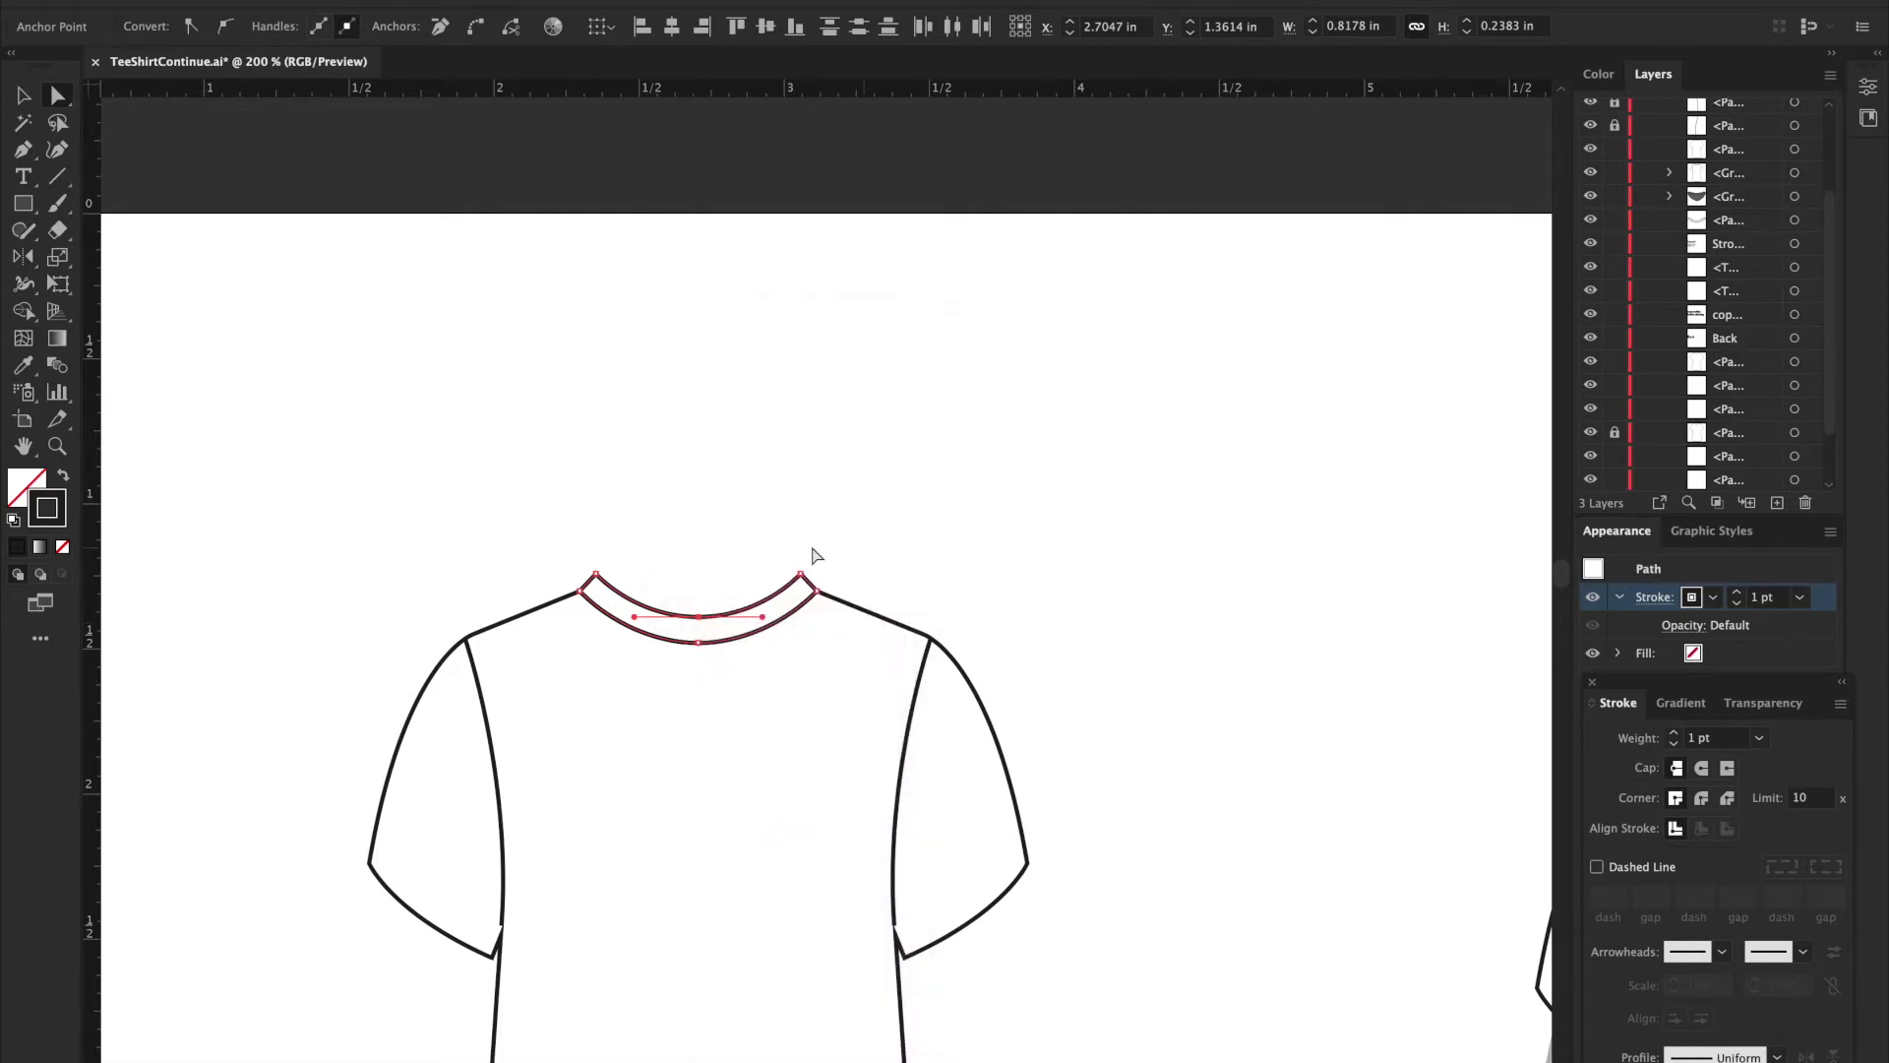
right_click(698, 622)
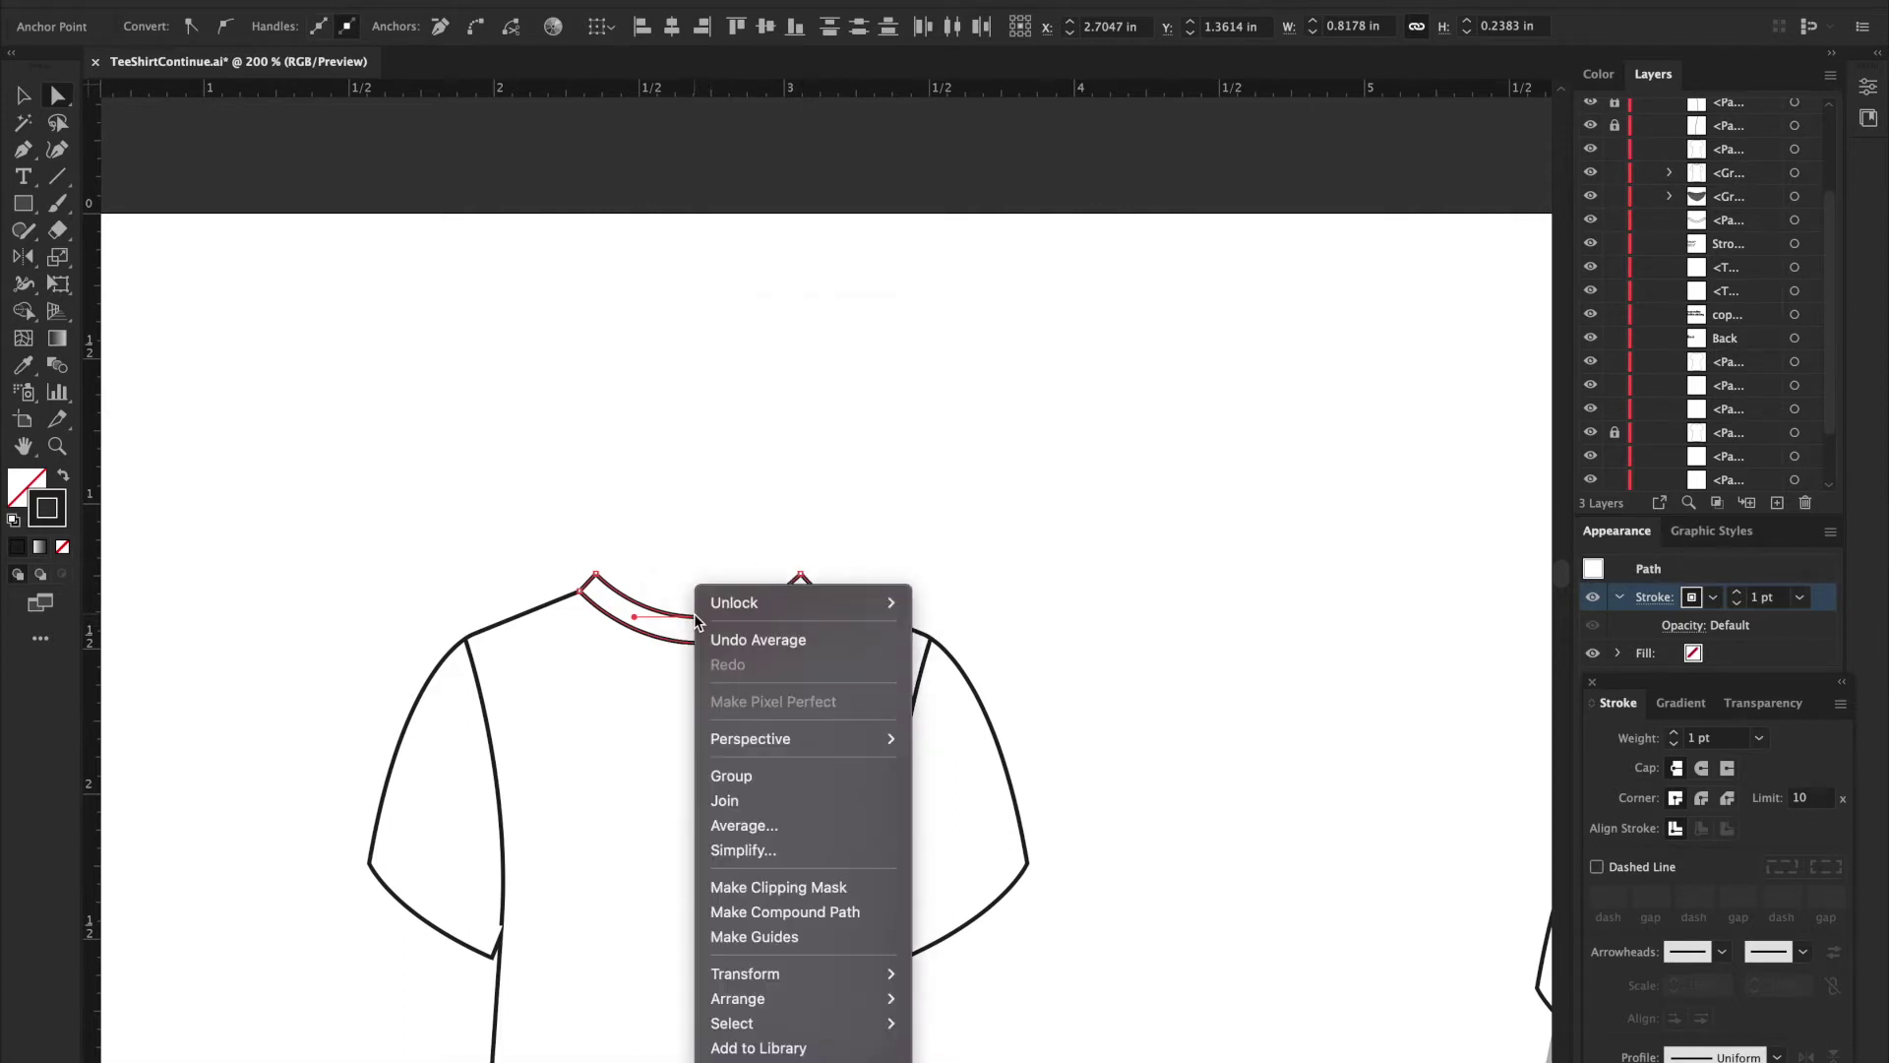
left_click(725, 799)
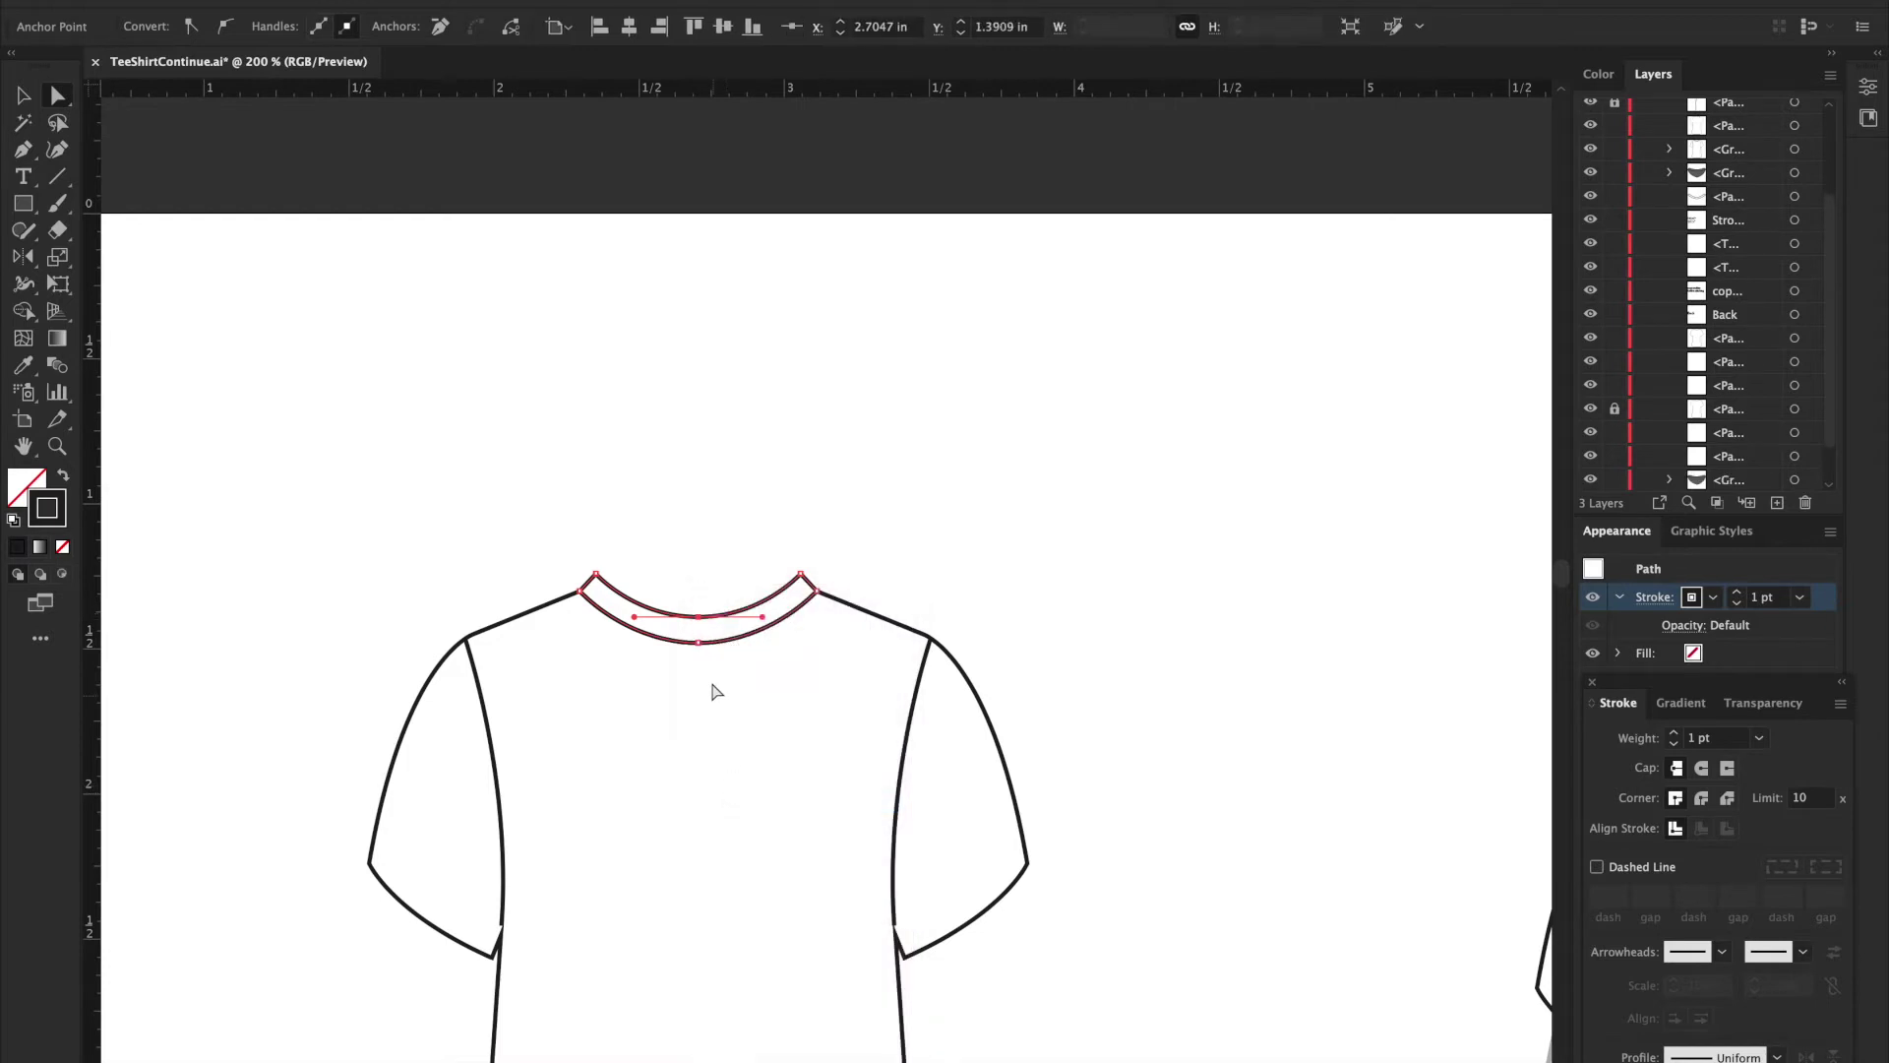
Step: Average and join the neckband's open endpoints at the center front of the lower edge
left_click(695, 645)
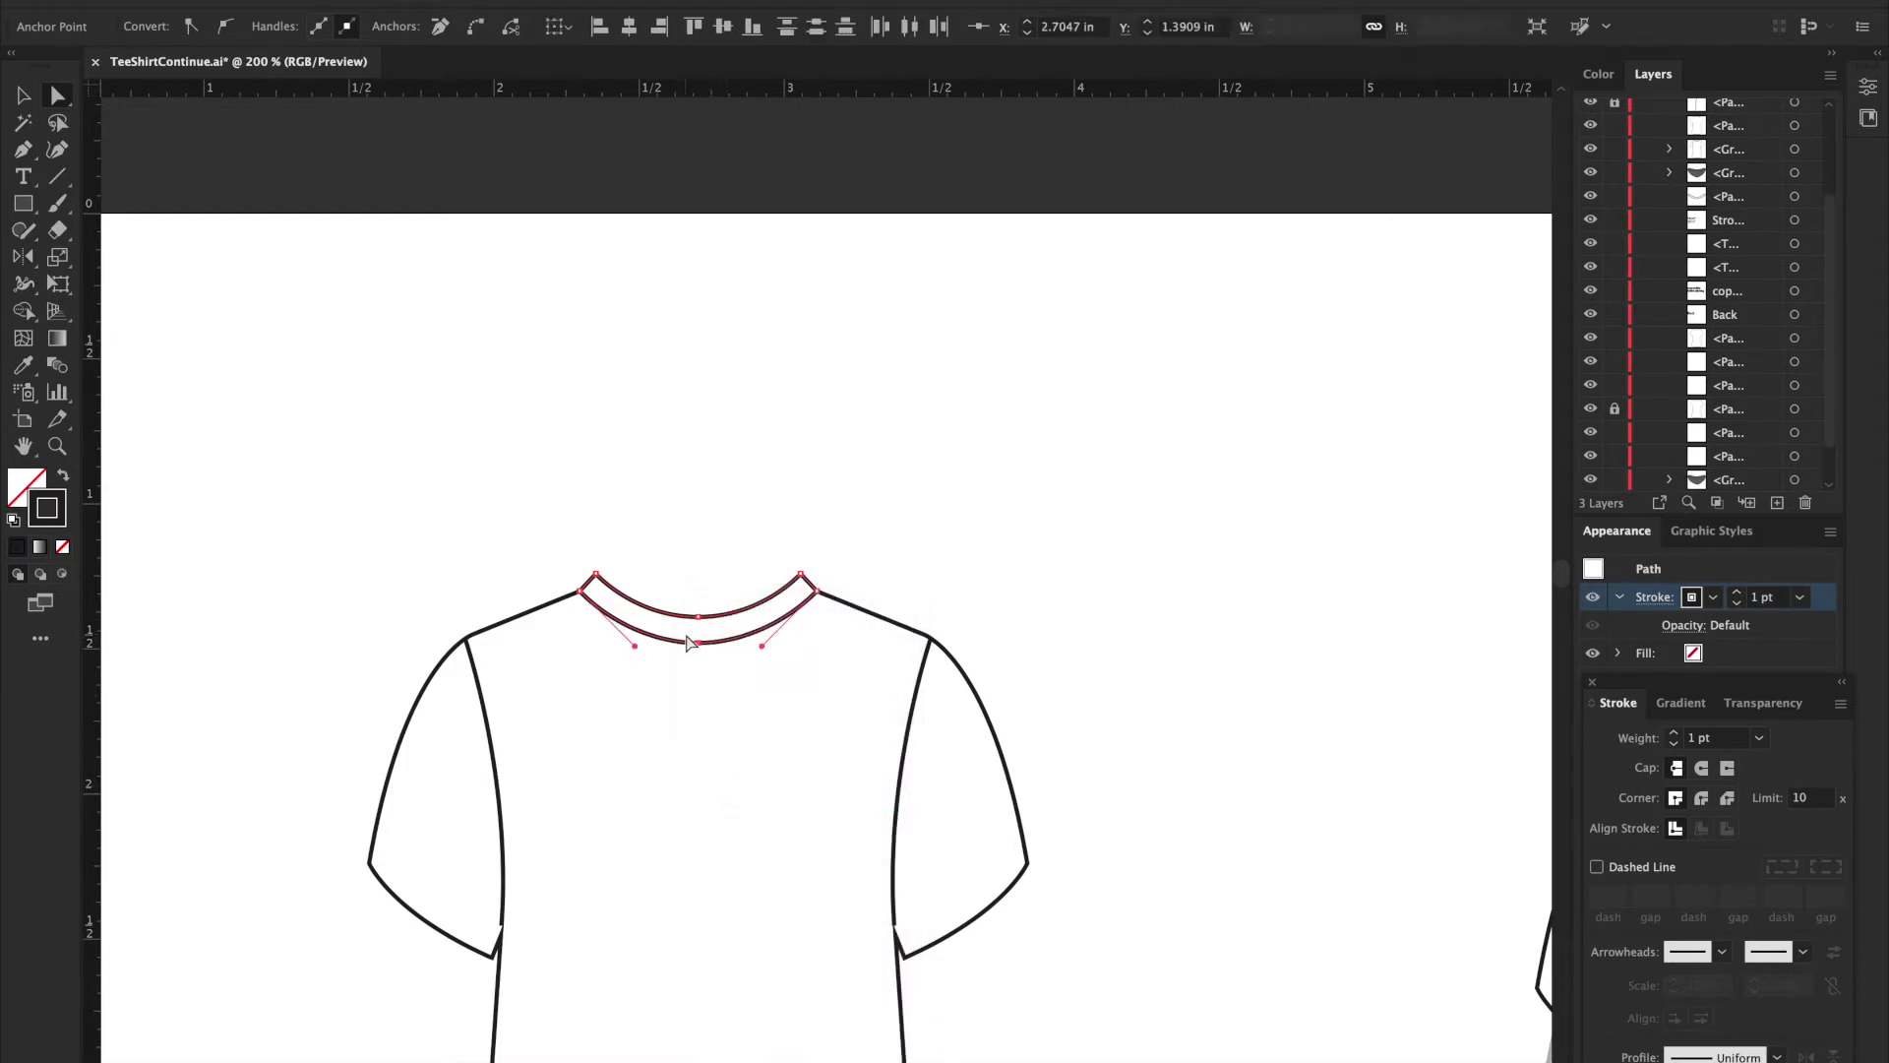
right_click(691, 646)
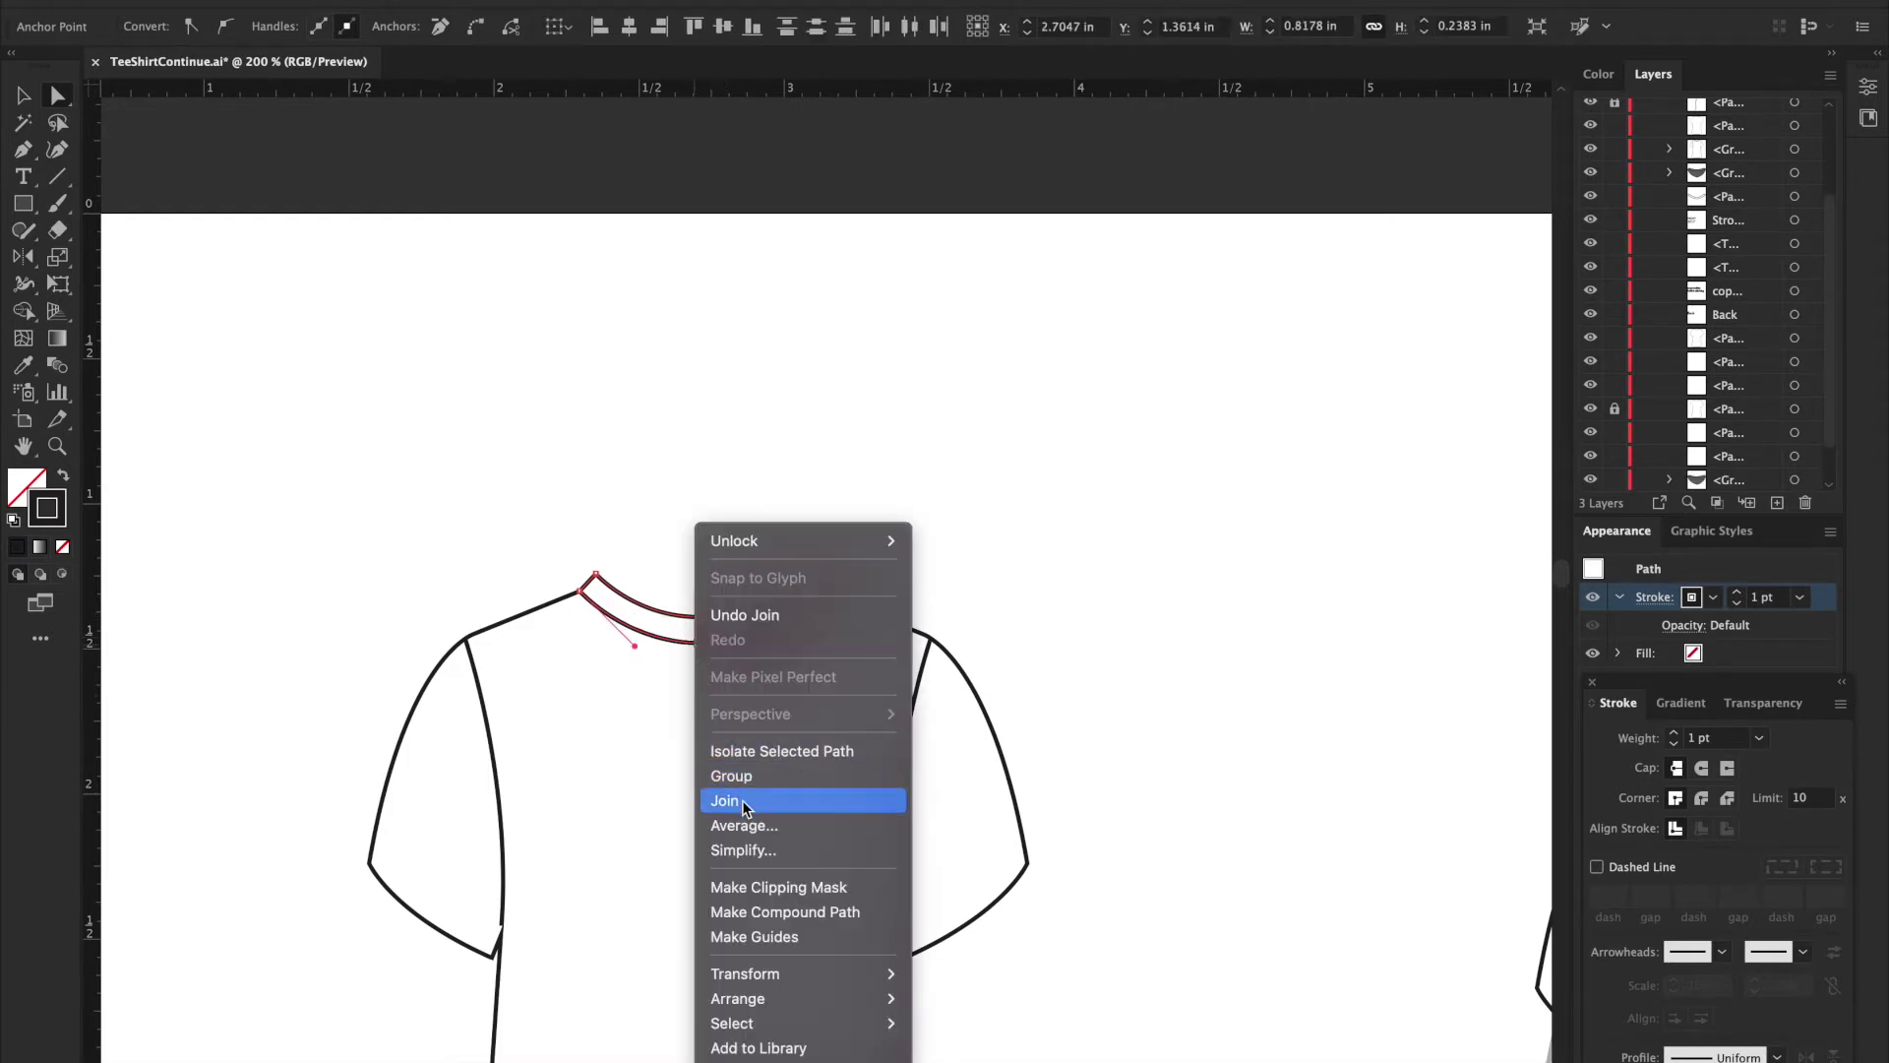
left_click(745, 827)
left_click(866, 545)
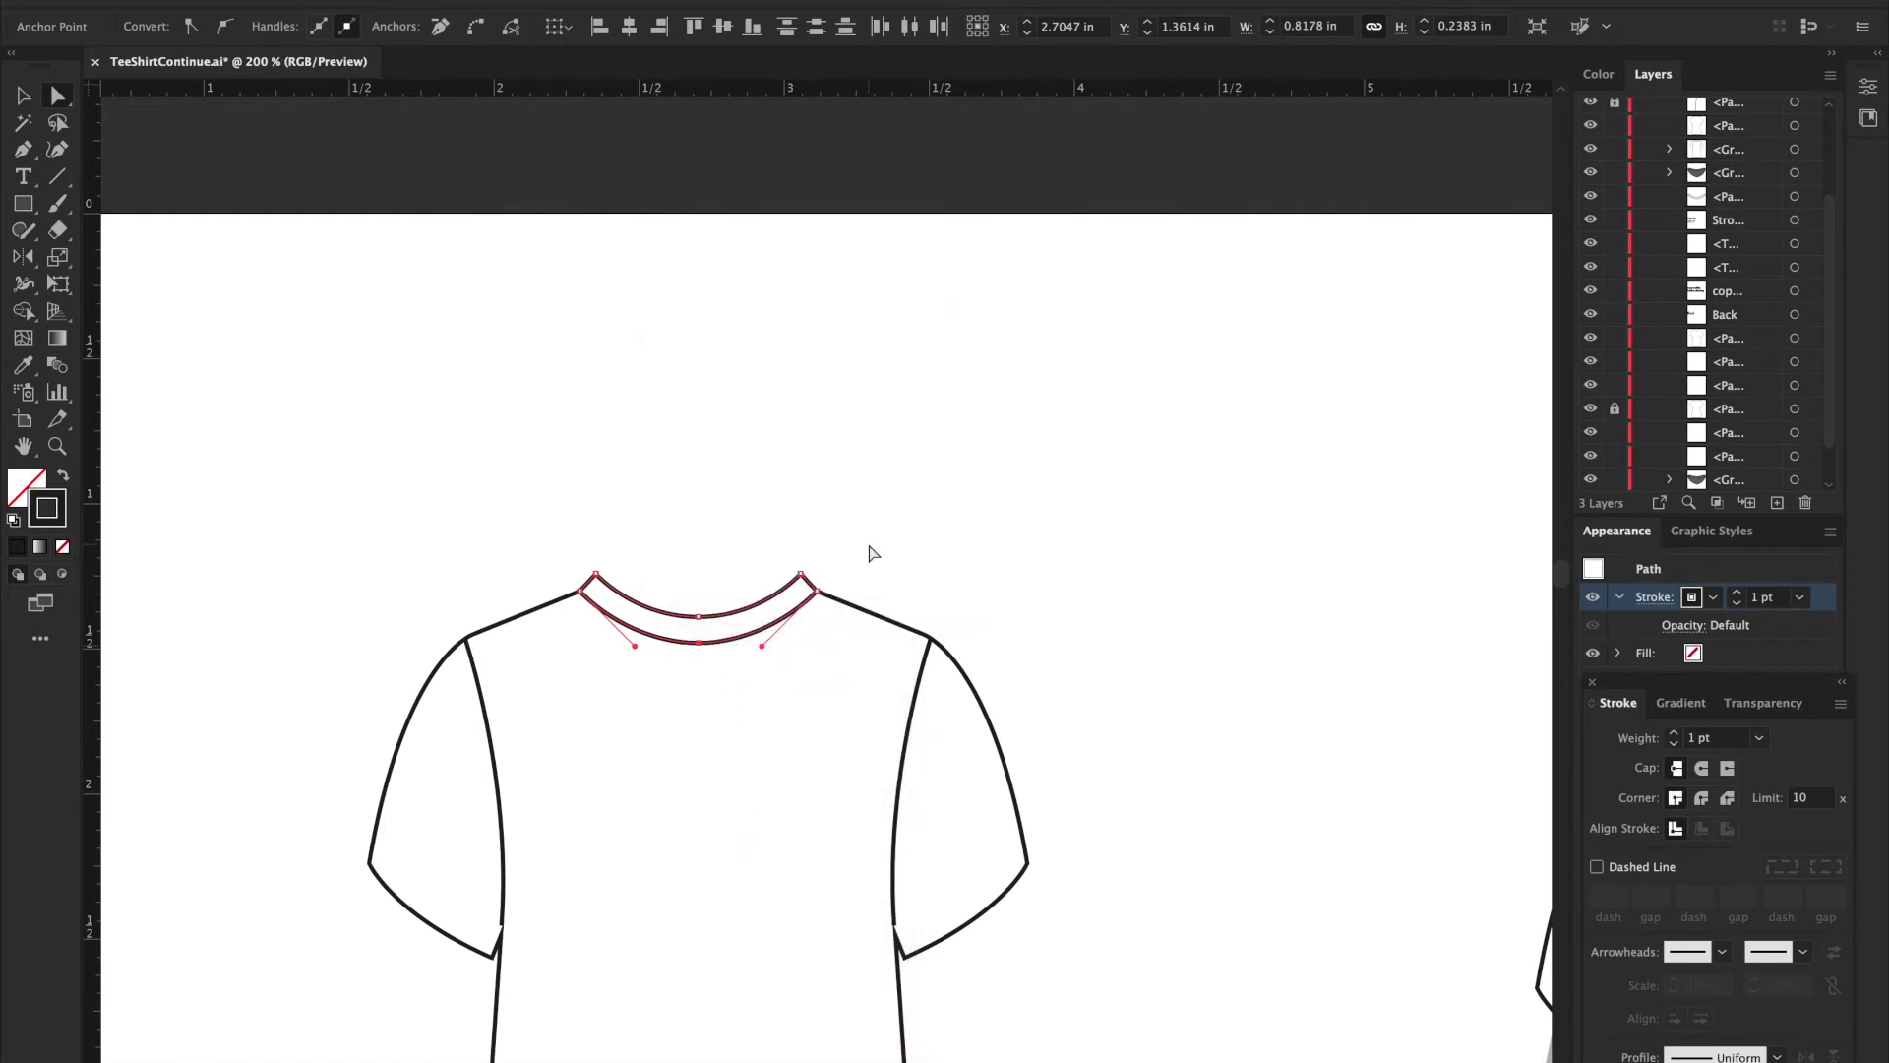
right_click(705, 650)
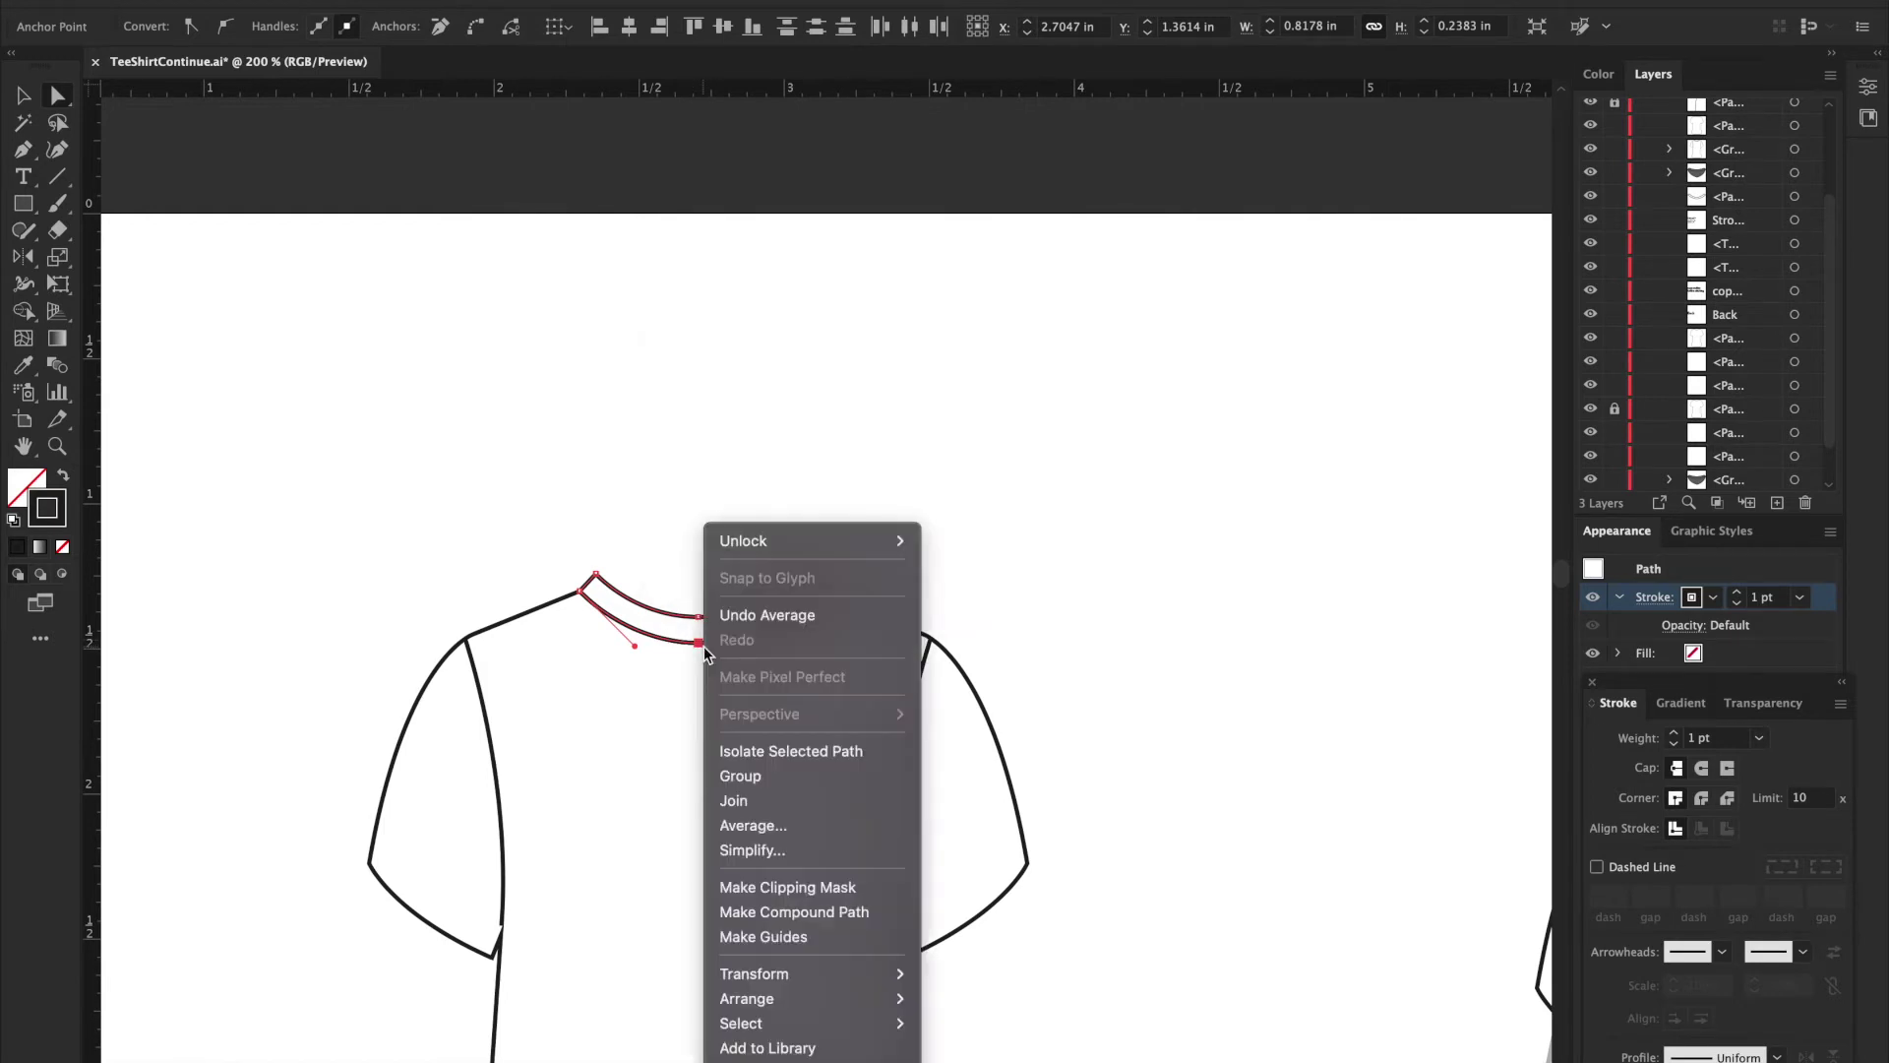
left_click(740, 796)
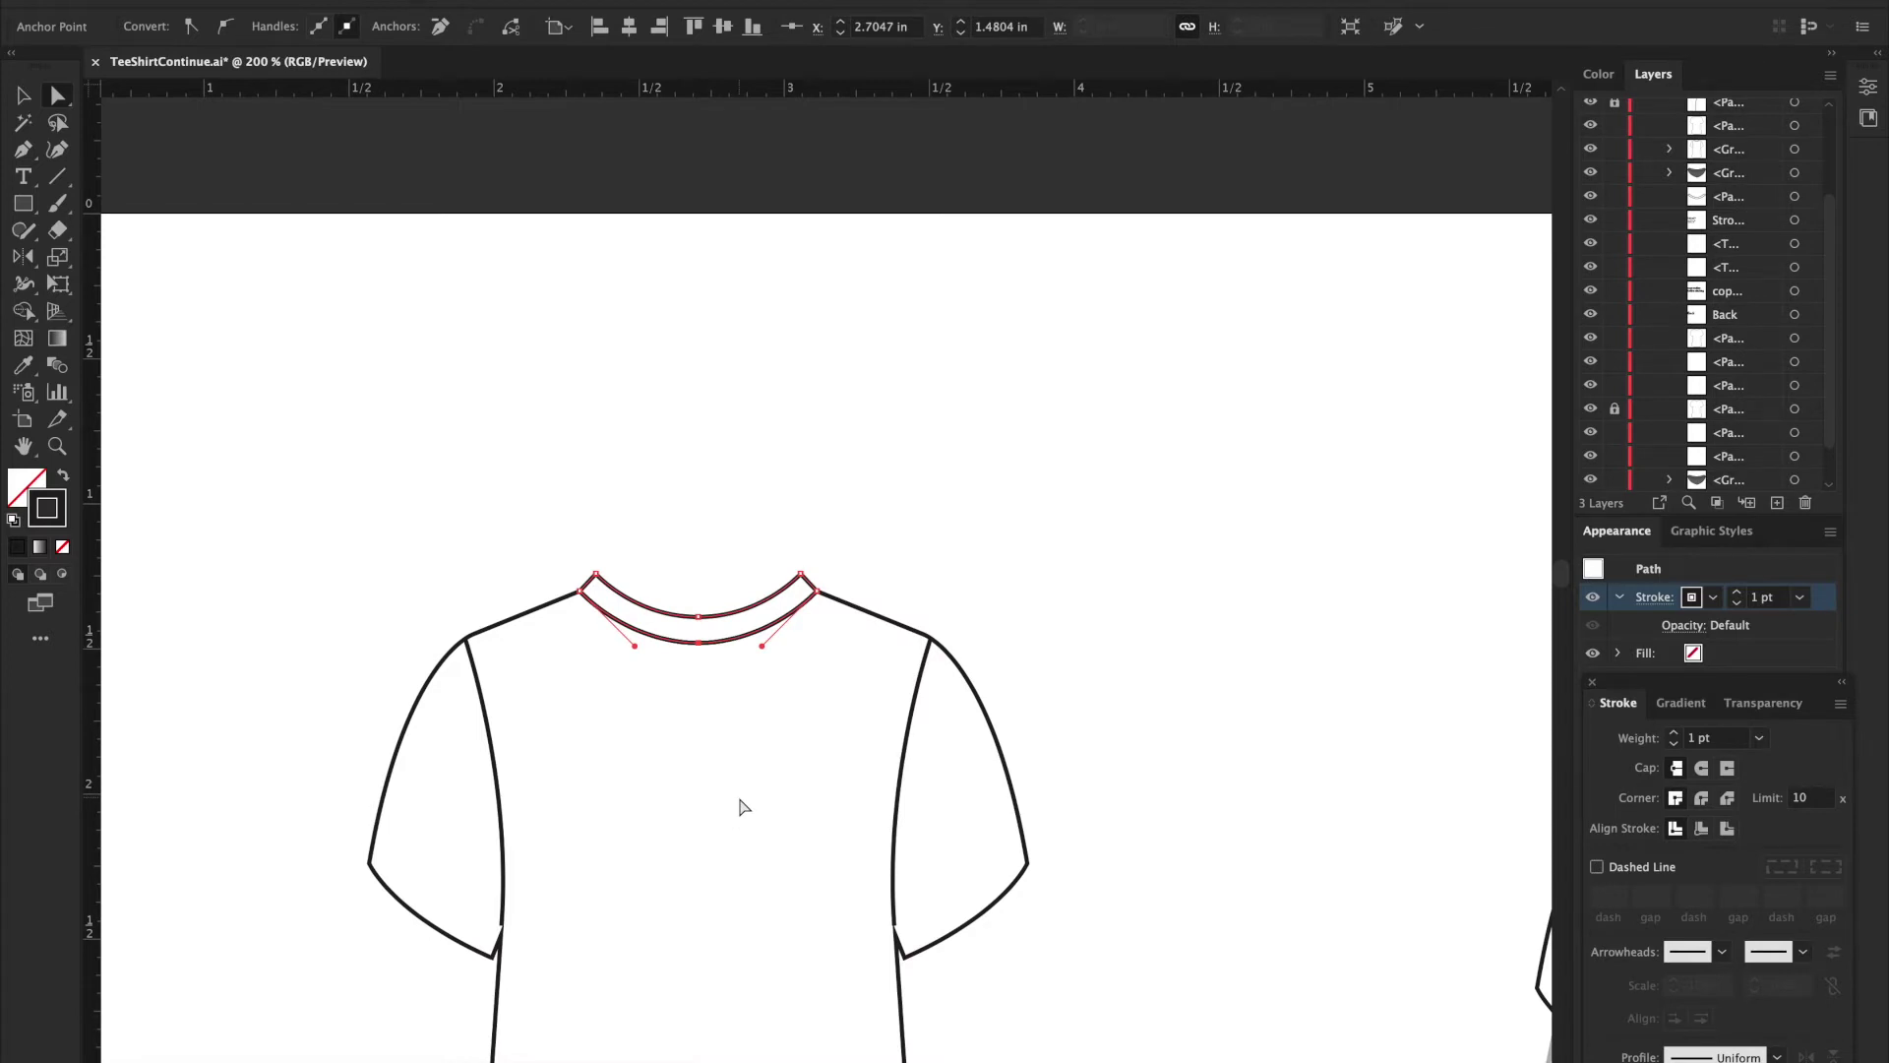
Step: Examine the finished T-shirt on the body template together with its separate neckband, back-neck pieces and stroke-weight notes
key("v")
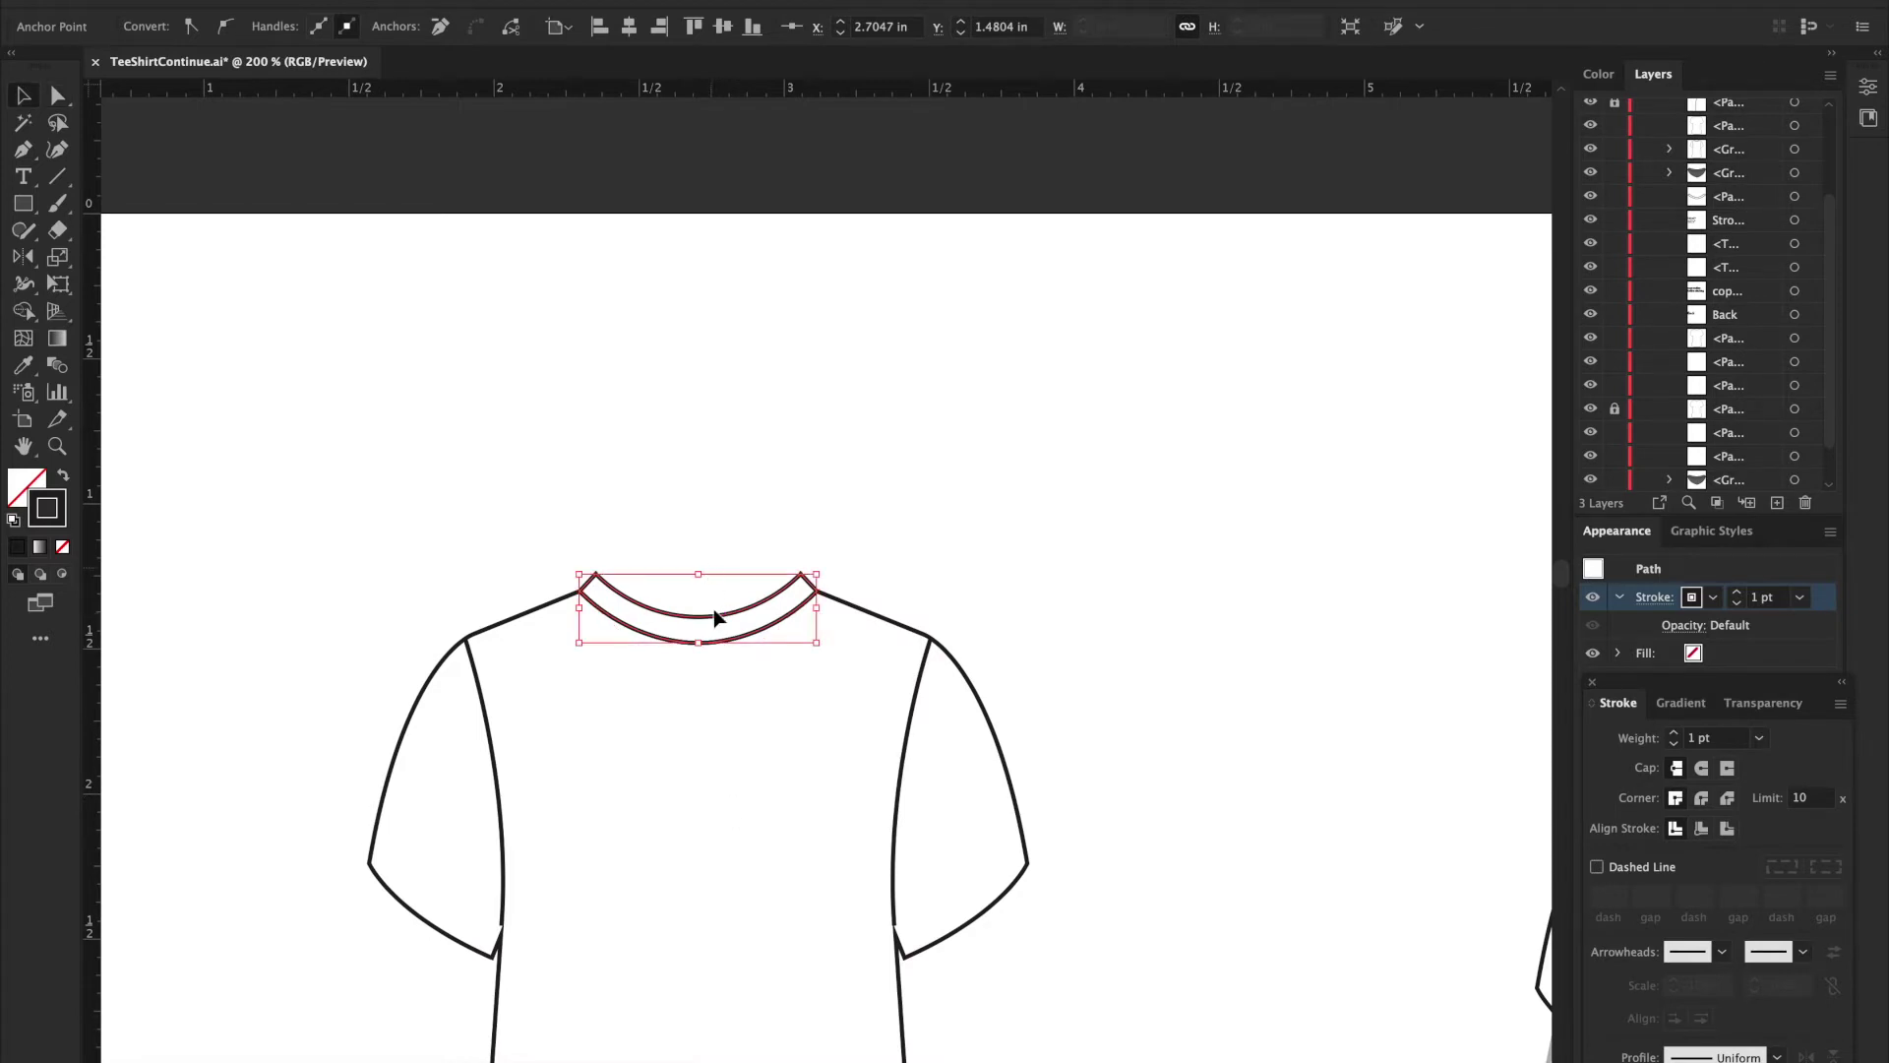
mouse_move(720, 615)
left_mouse_down()
mouse_move(718, 515)
mouse_move(746, 594)
mouse_move(718, 620)
left_mouse_up()
scroll(1092, 626, "right", 3)
scroll(1092, 625, "down", 1)
scroll(1092, 625, "right", 6)
scroll(1092, 626, "down", 1)
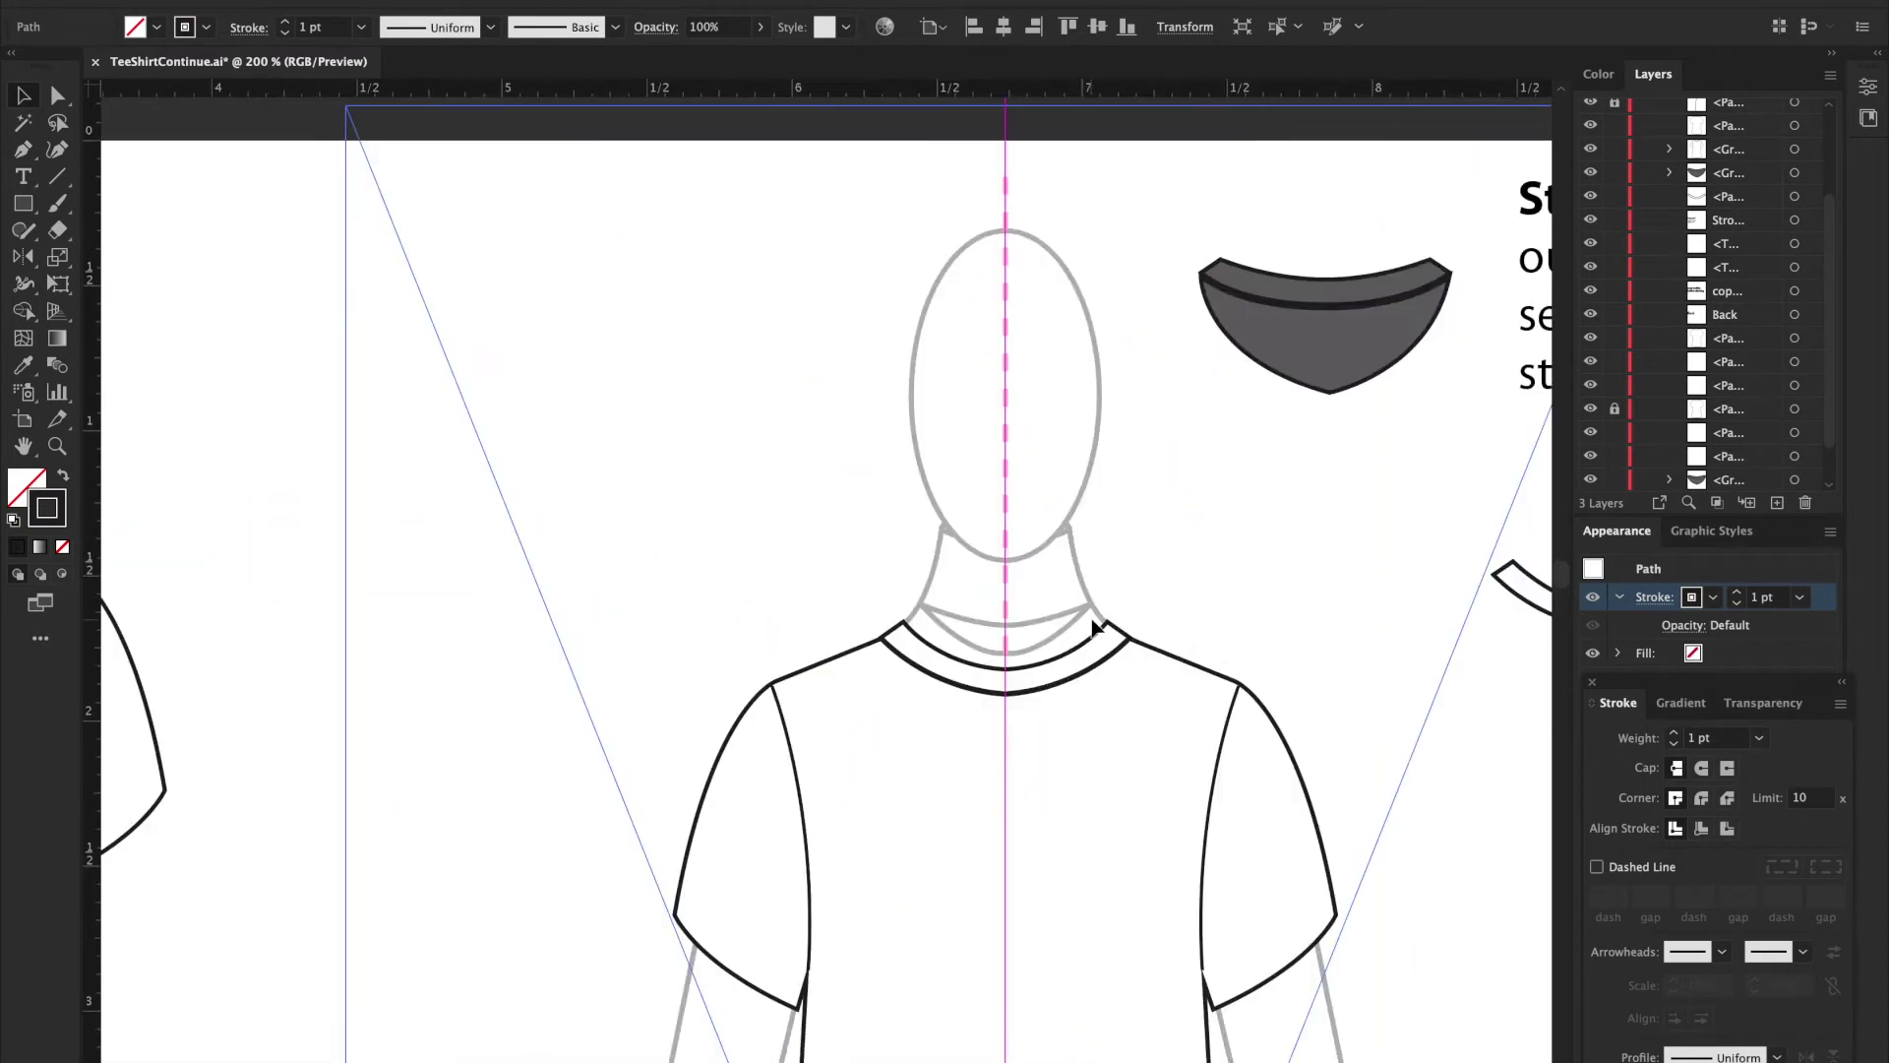
left_click(273, 633)
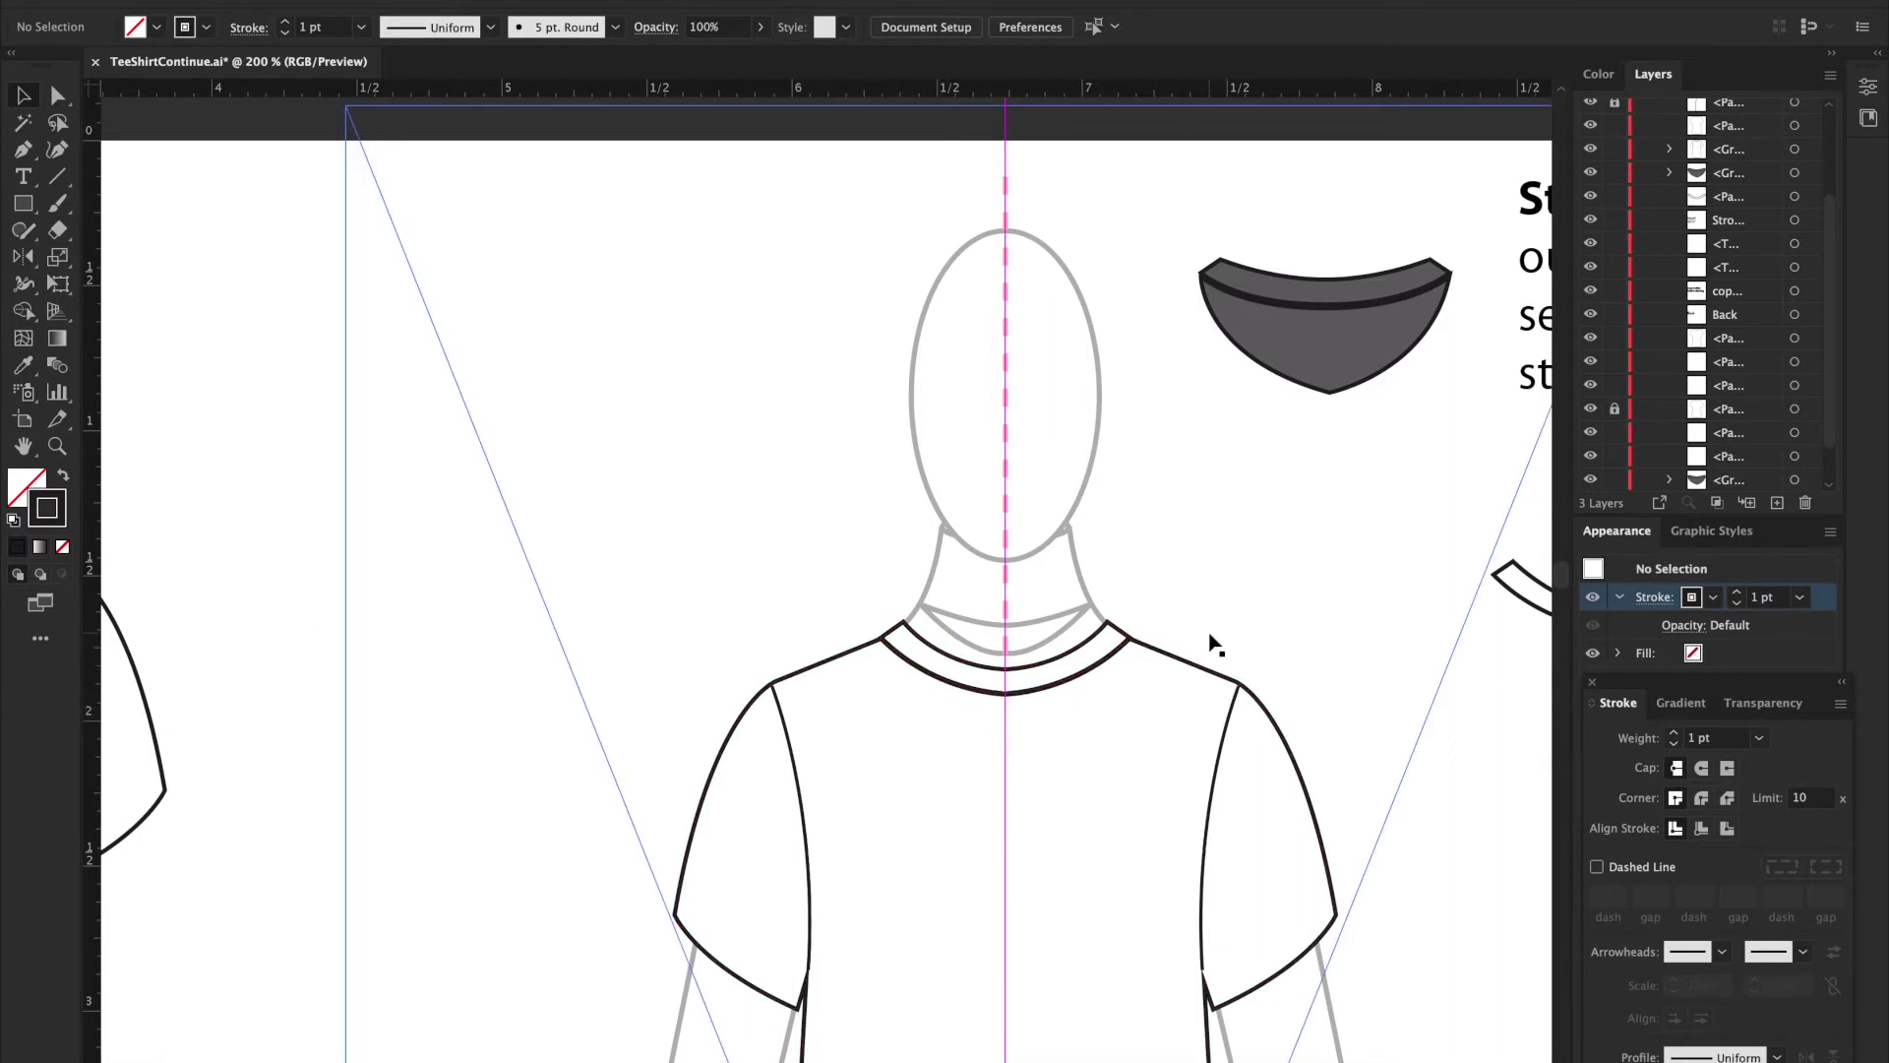
key("ctrl+minus")
key("ctrl+minus")
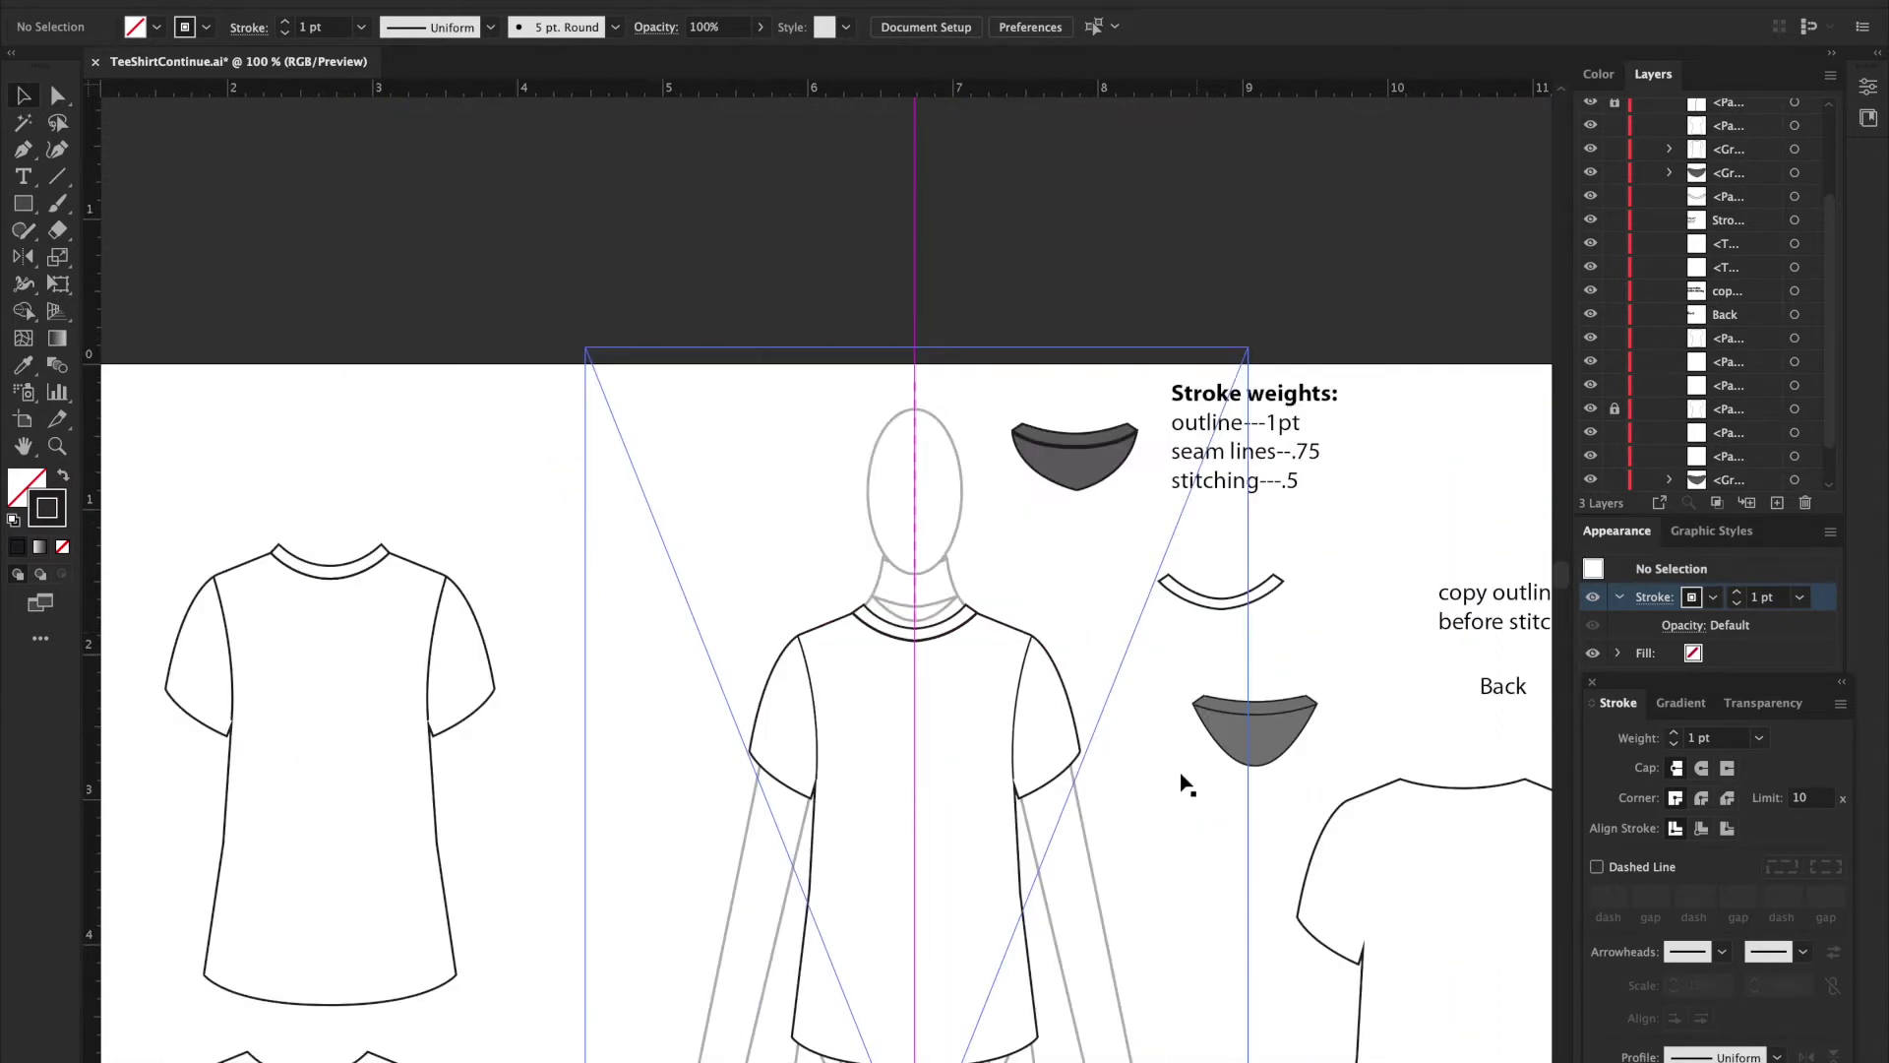
scroll(1114, 822, "right", 2)
scroll(1114, 822, "down", 2)
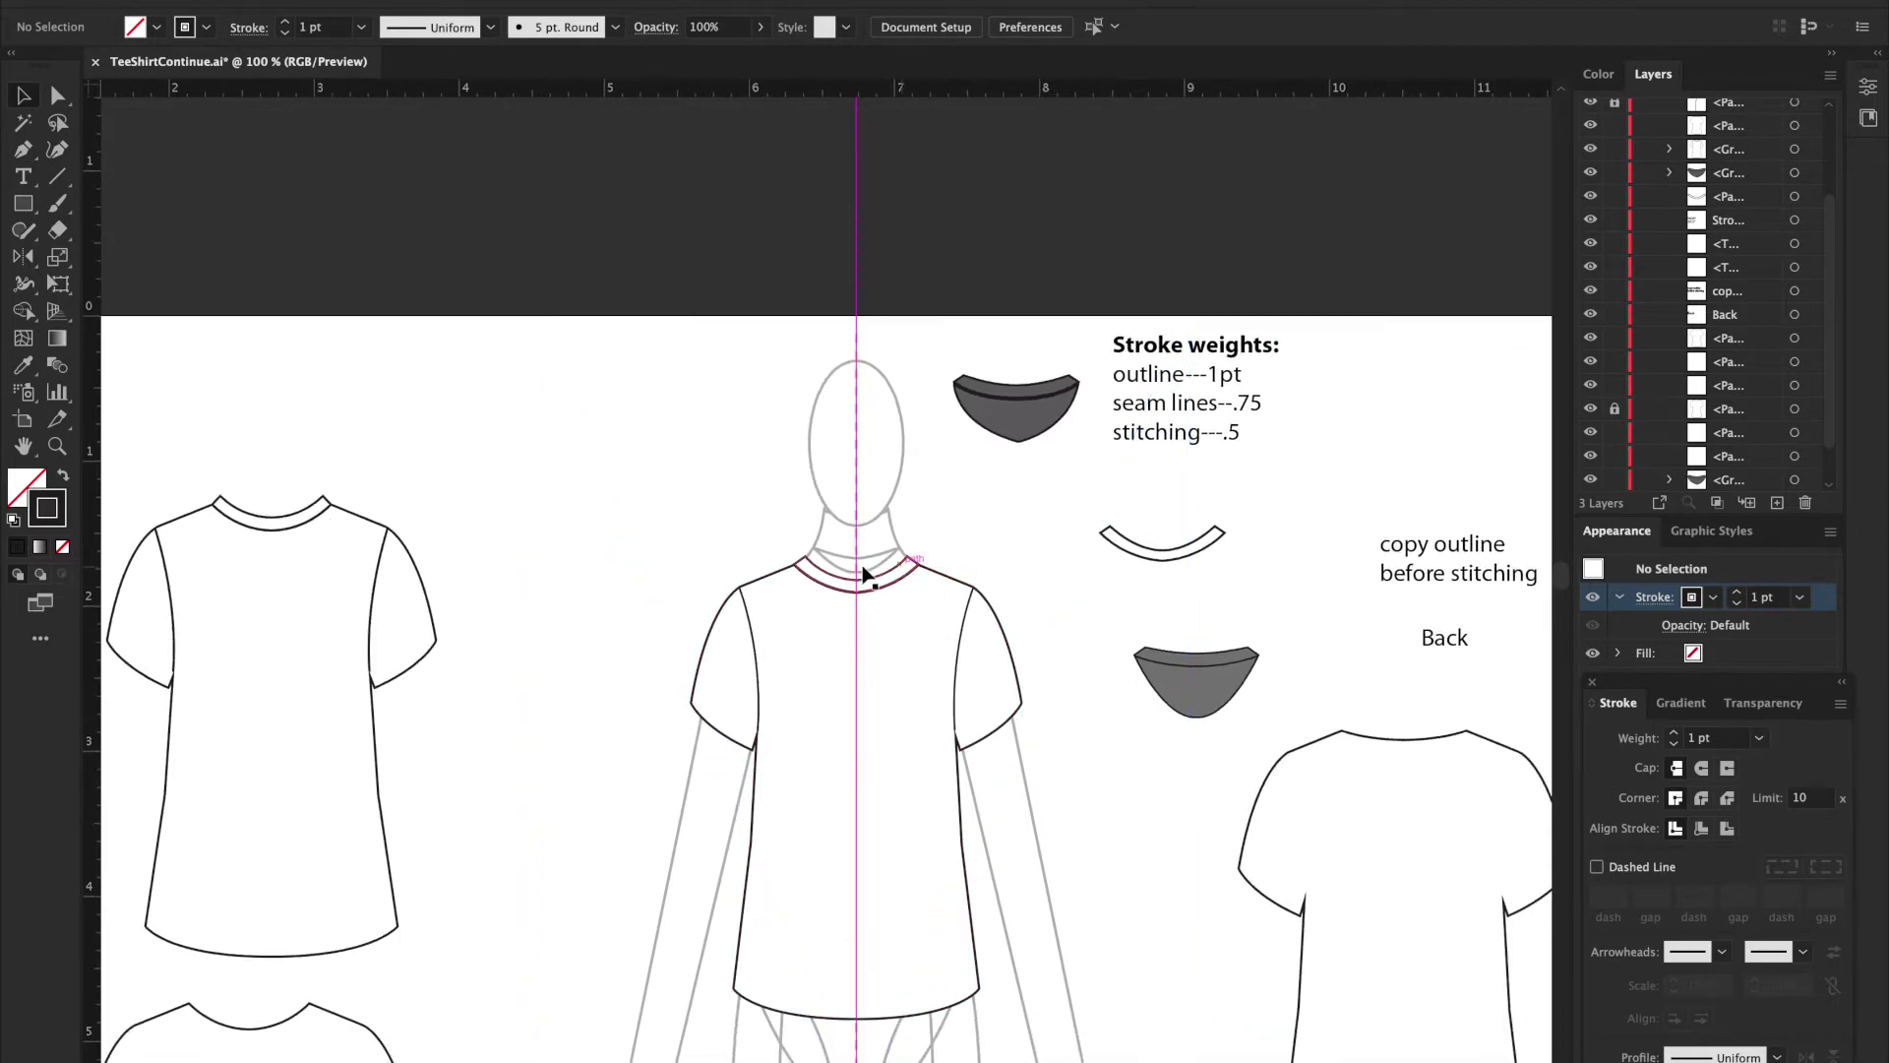
Step: Lock the Template layer and move the lower grey back-neck group slightly closer to the T-shirt on the body
left_click(1178, 659)
left_click(1225, 636)
left_click(1615, 480)
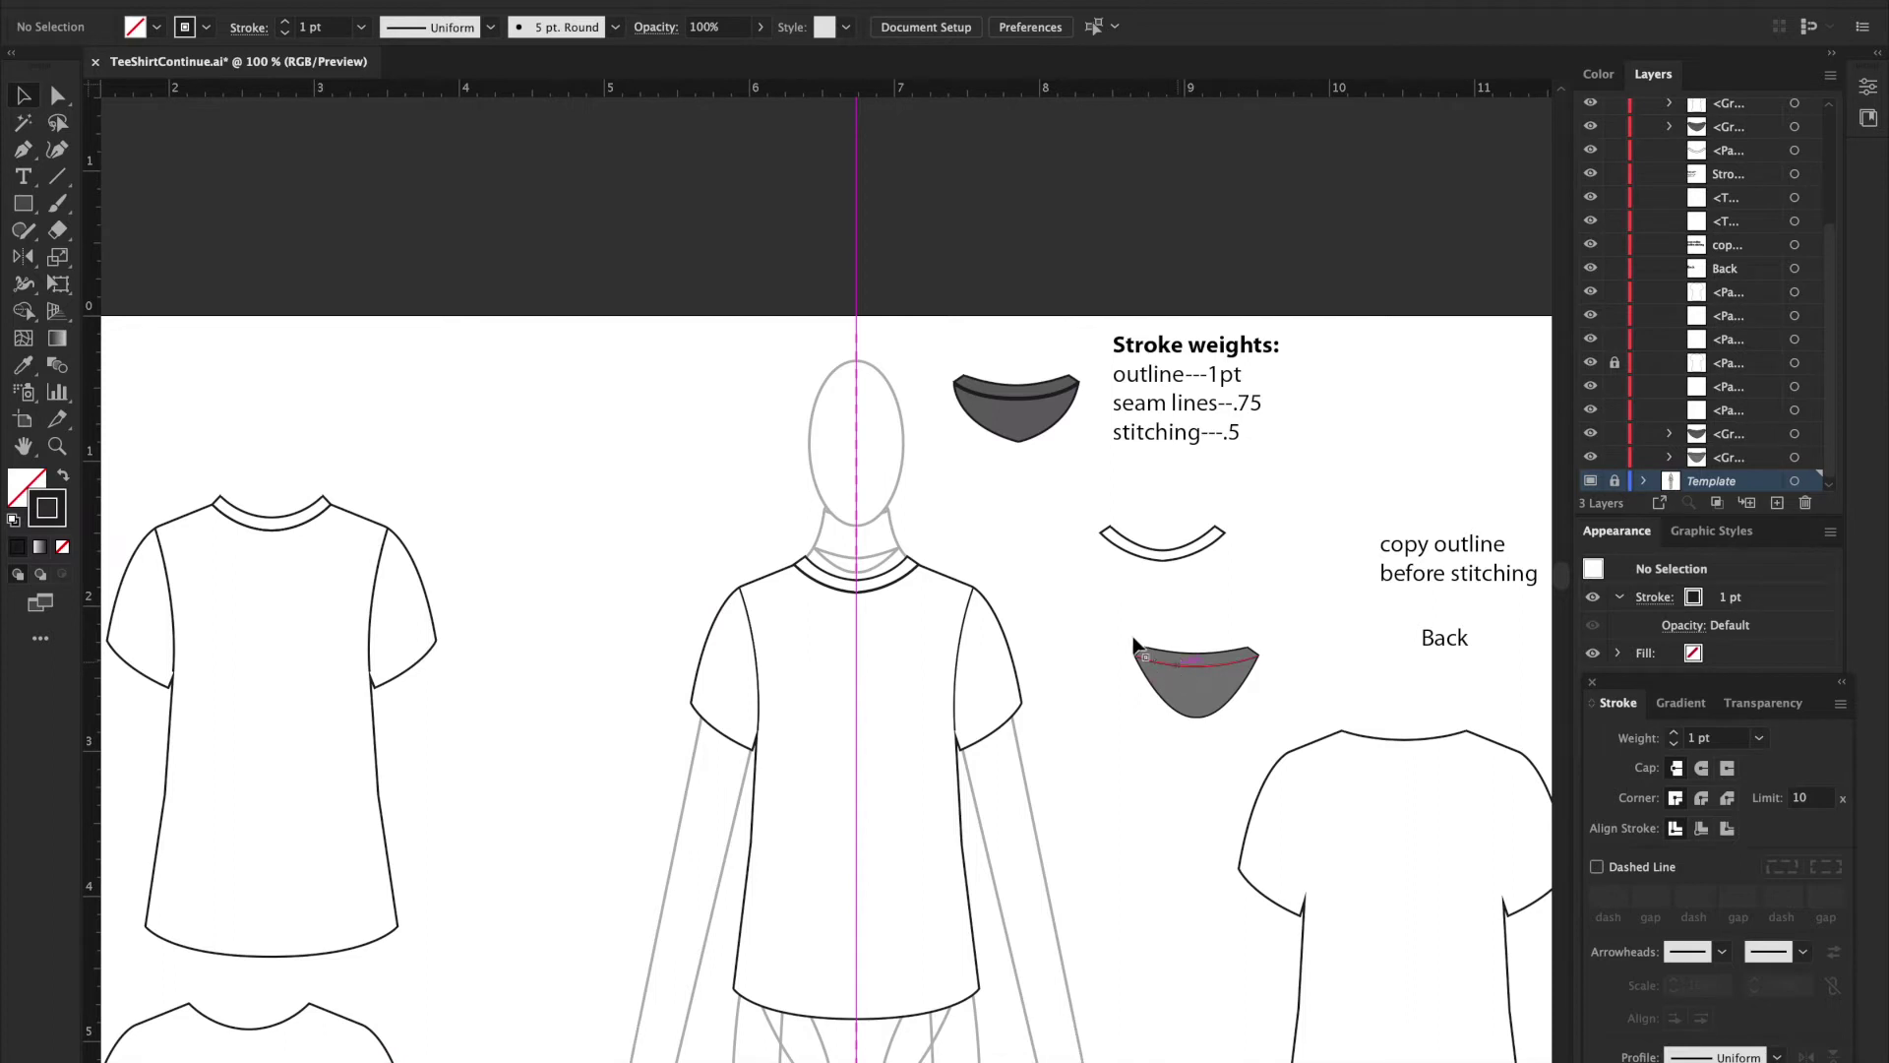
left_click_drag(1128, 645, 1282, 747)
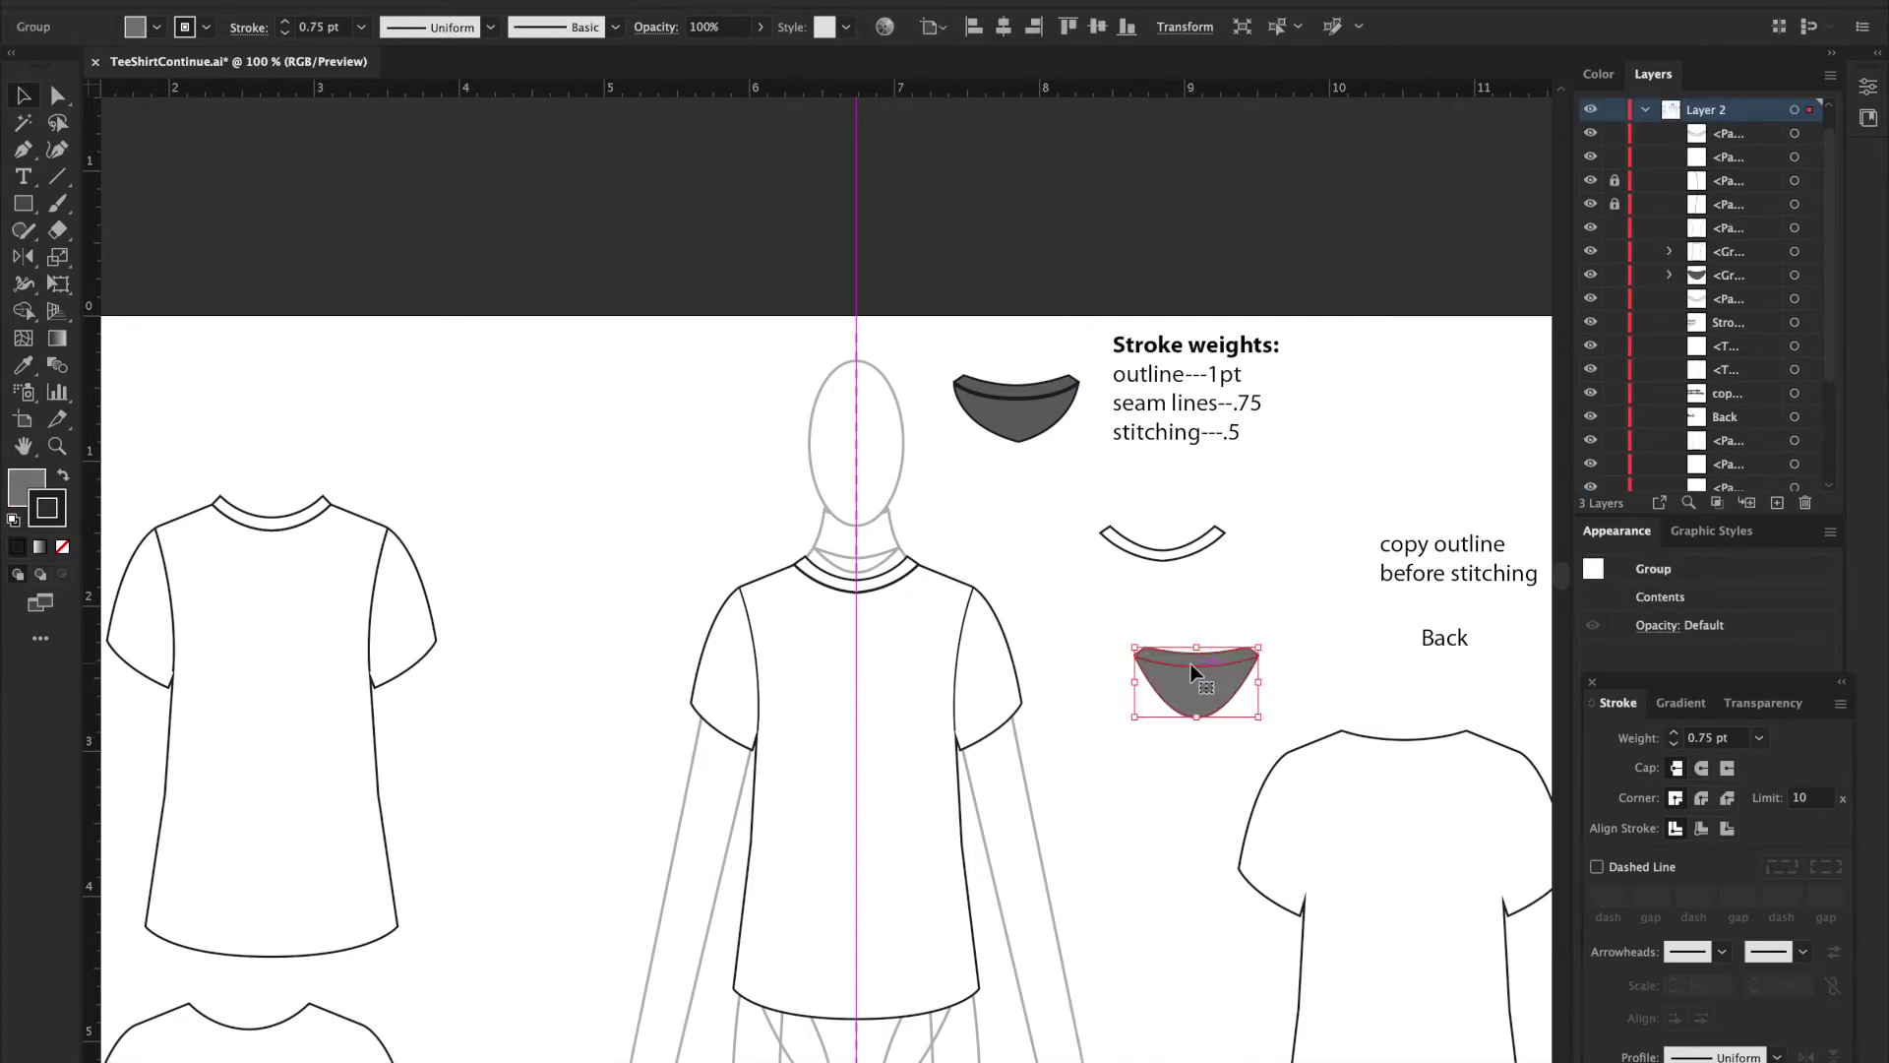
left_click_drag(1189, 661, 1138, 677)
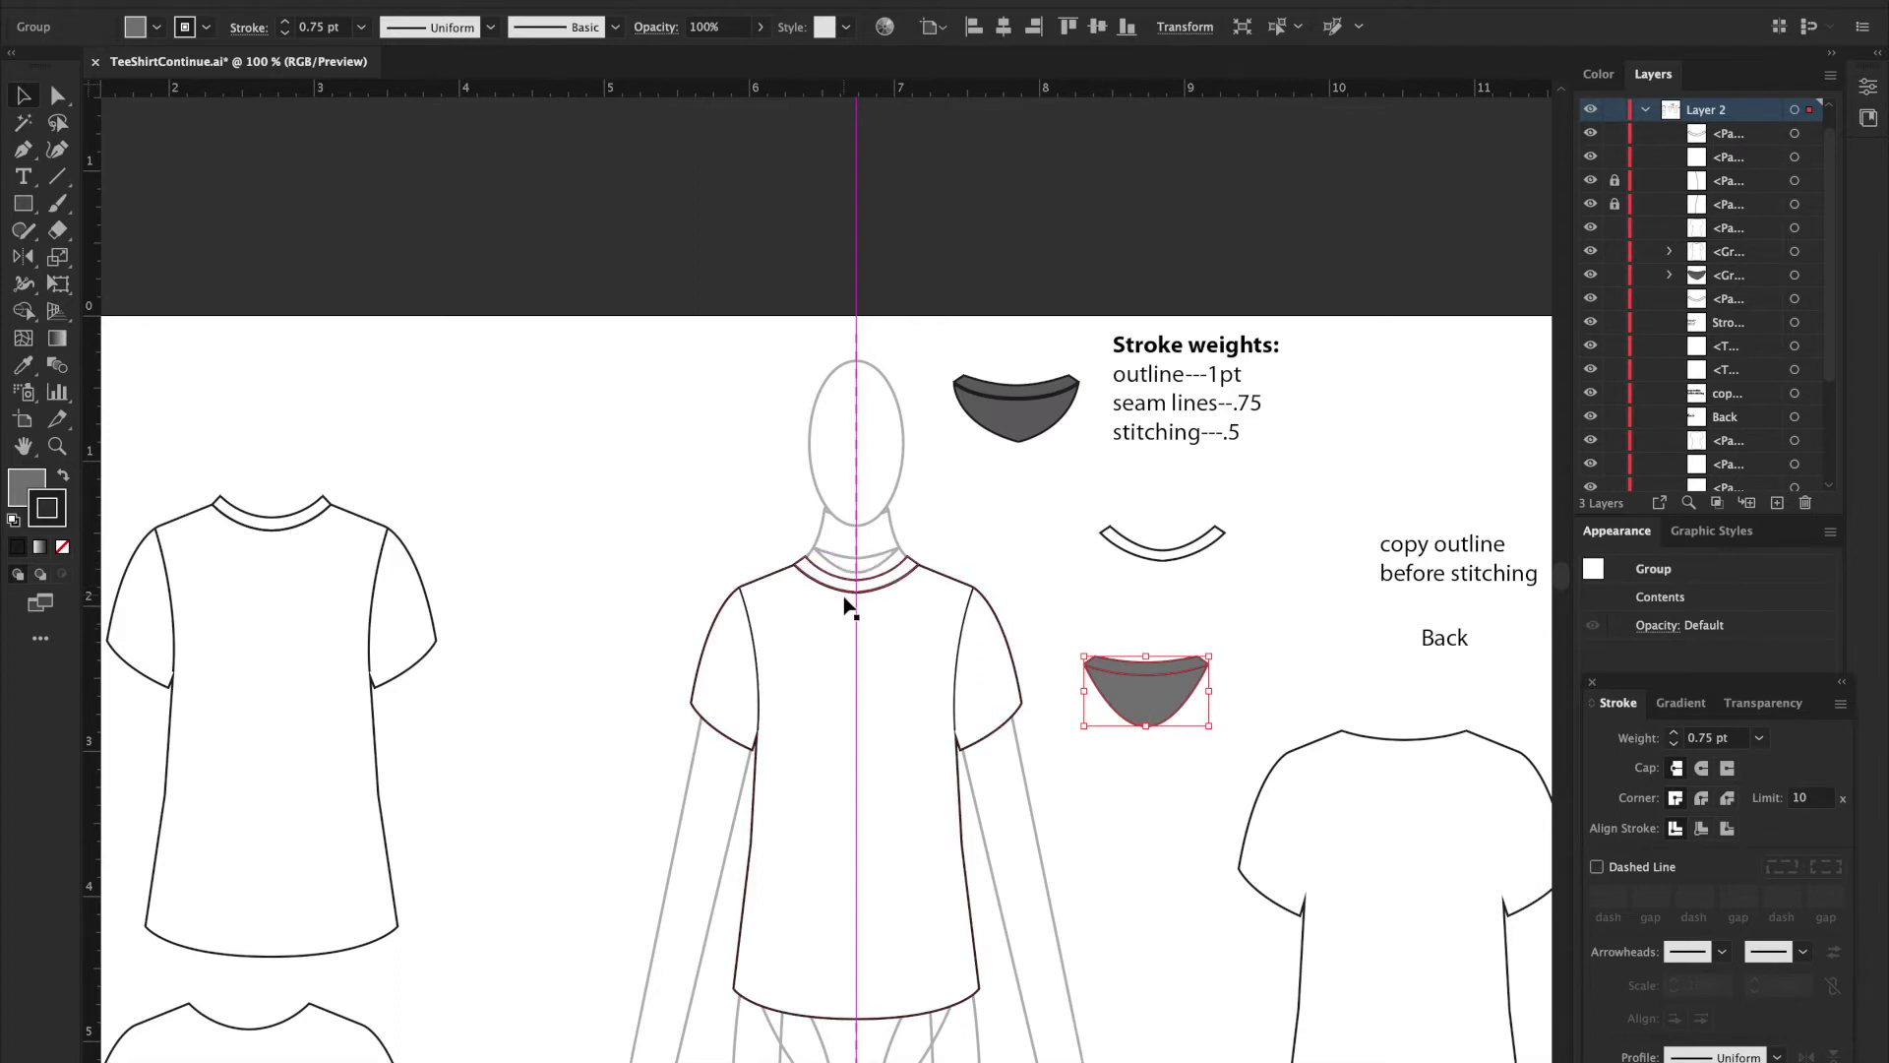
Step: Center the grey back-neck group on the body's center line and fit it behind the front neckband
key("a")
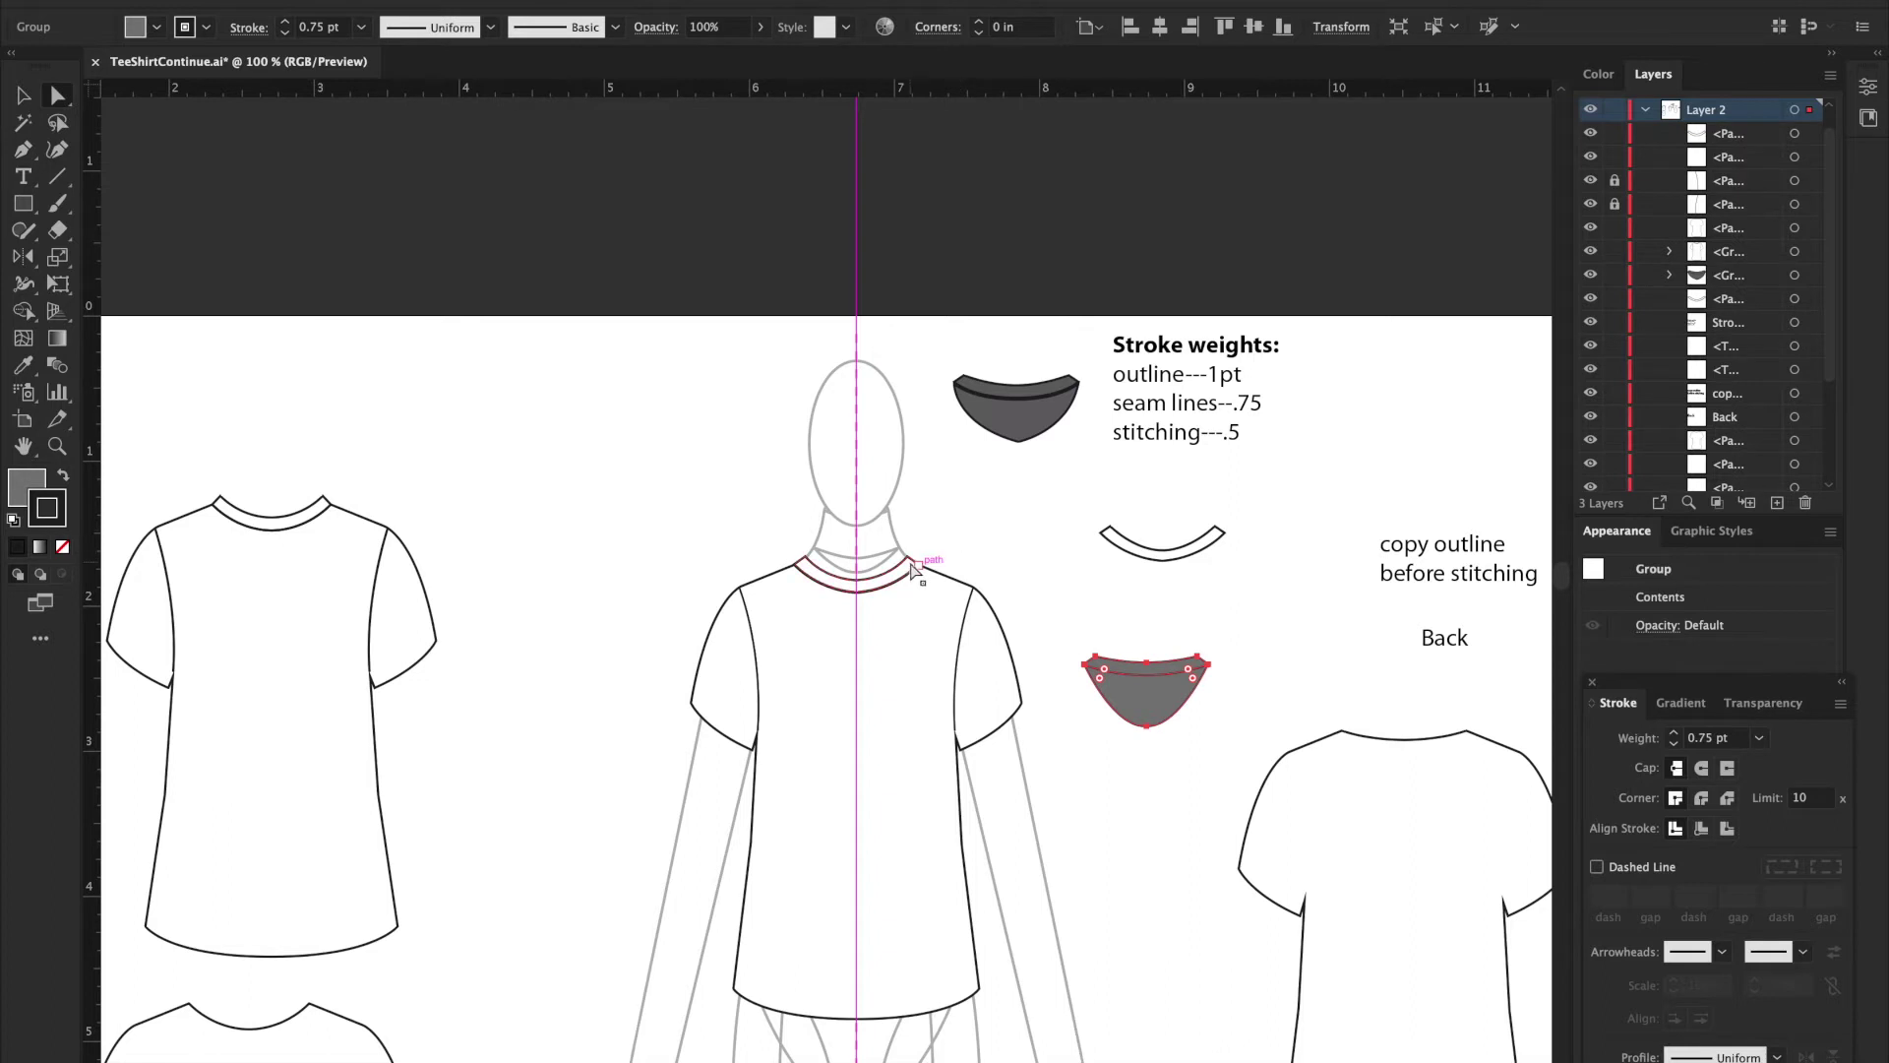
key("v")
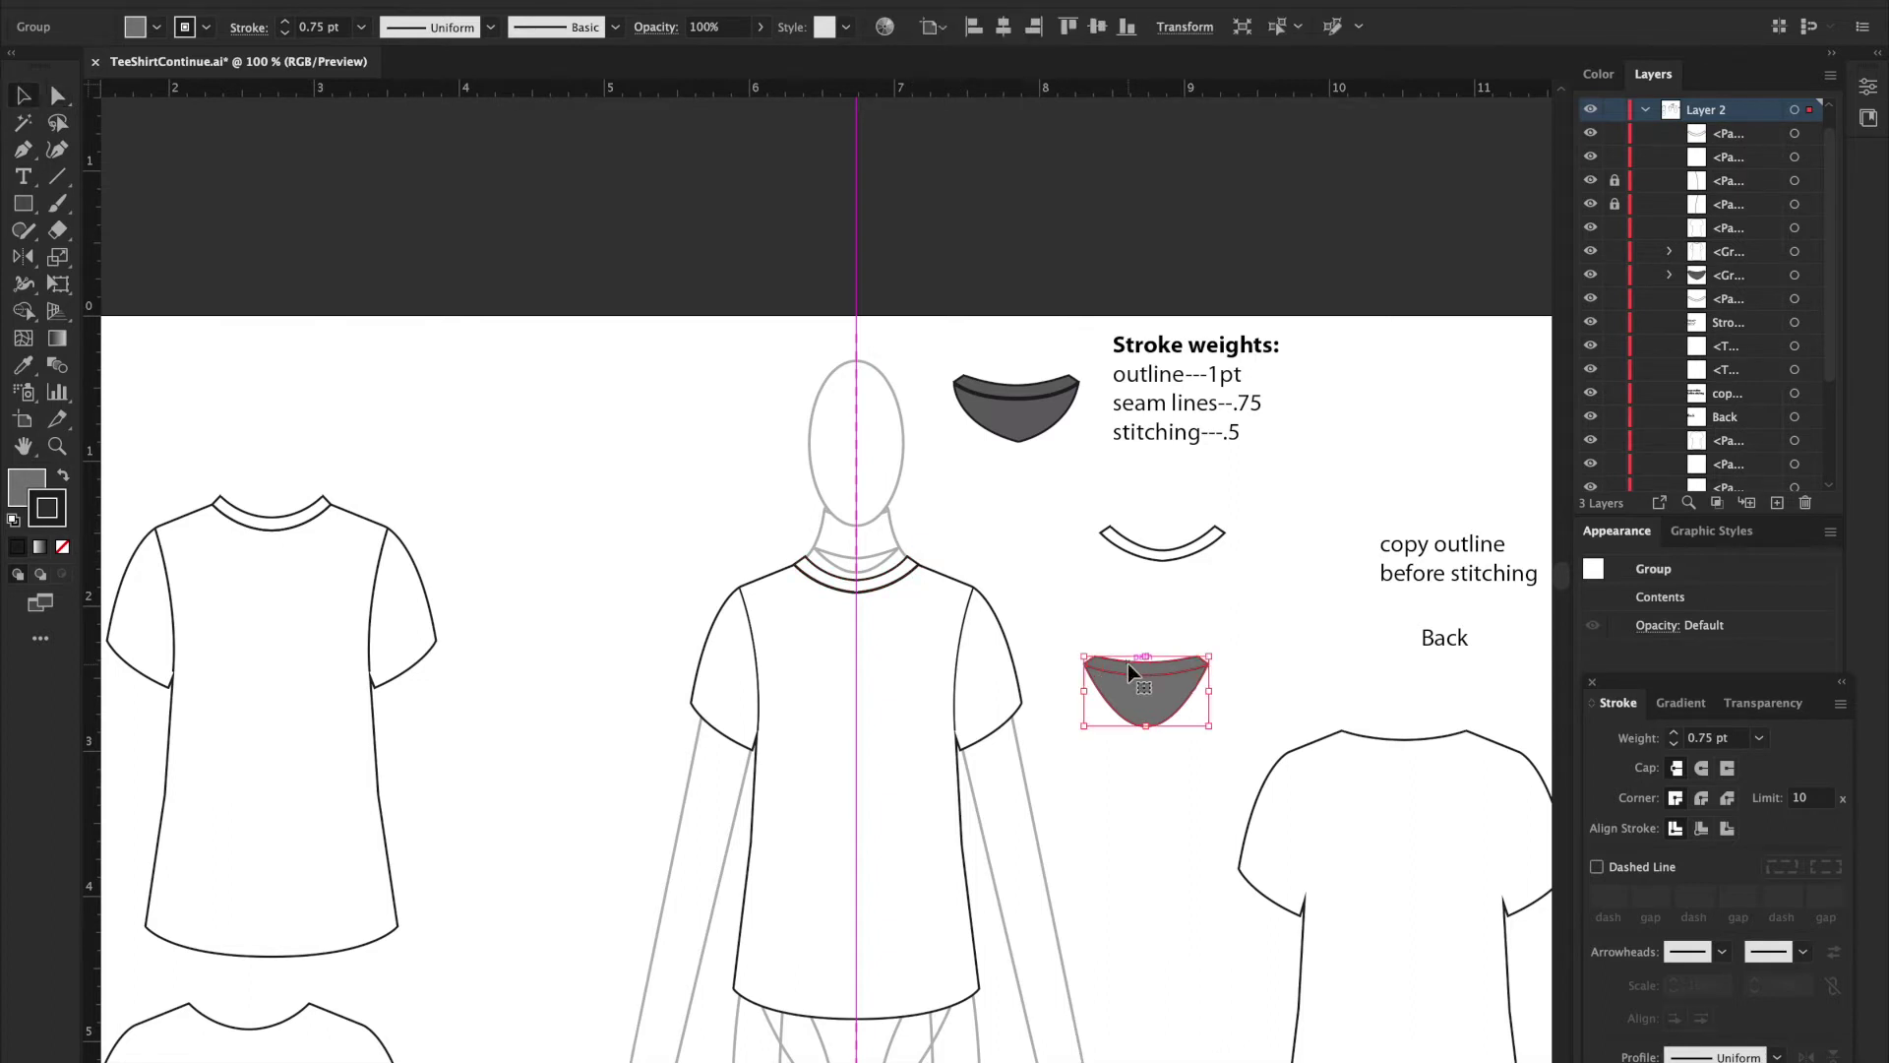
left_click_drag(1128, 670, 840, 466)
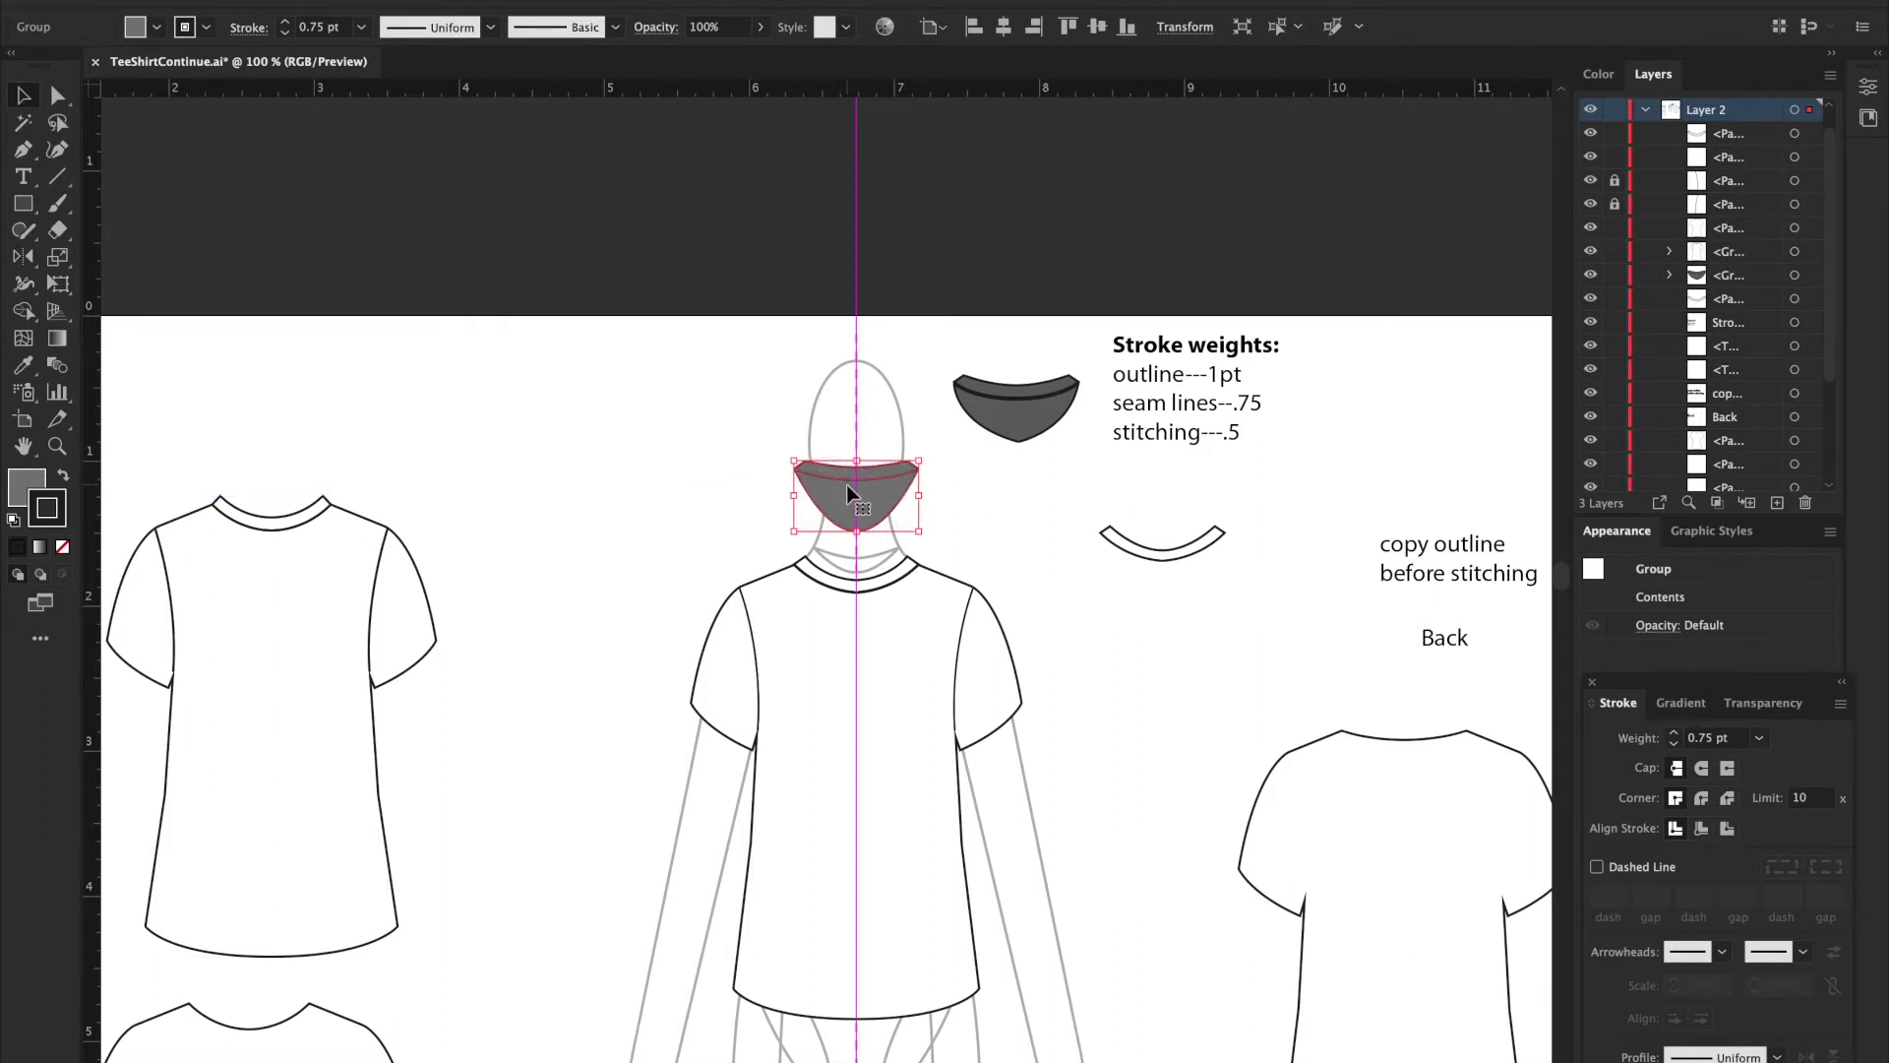
left_click_drag(858, 473, 859, 569)
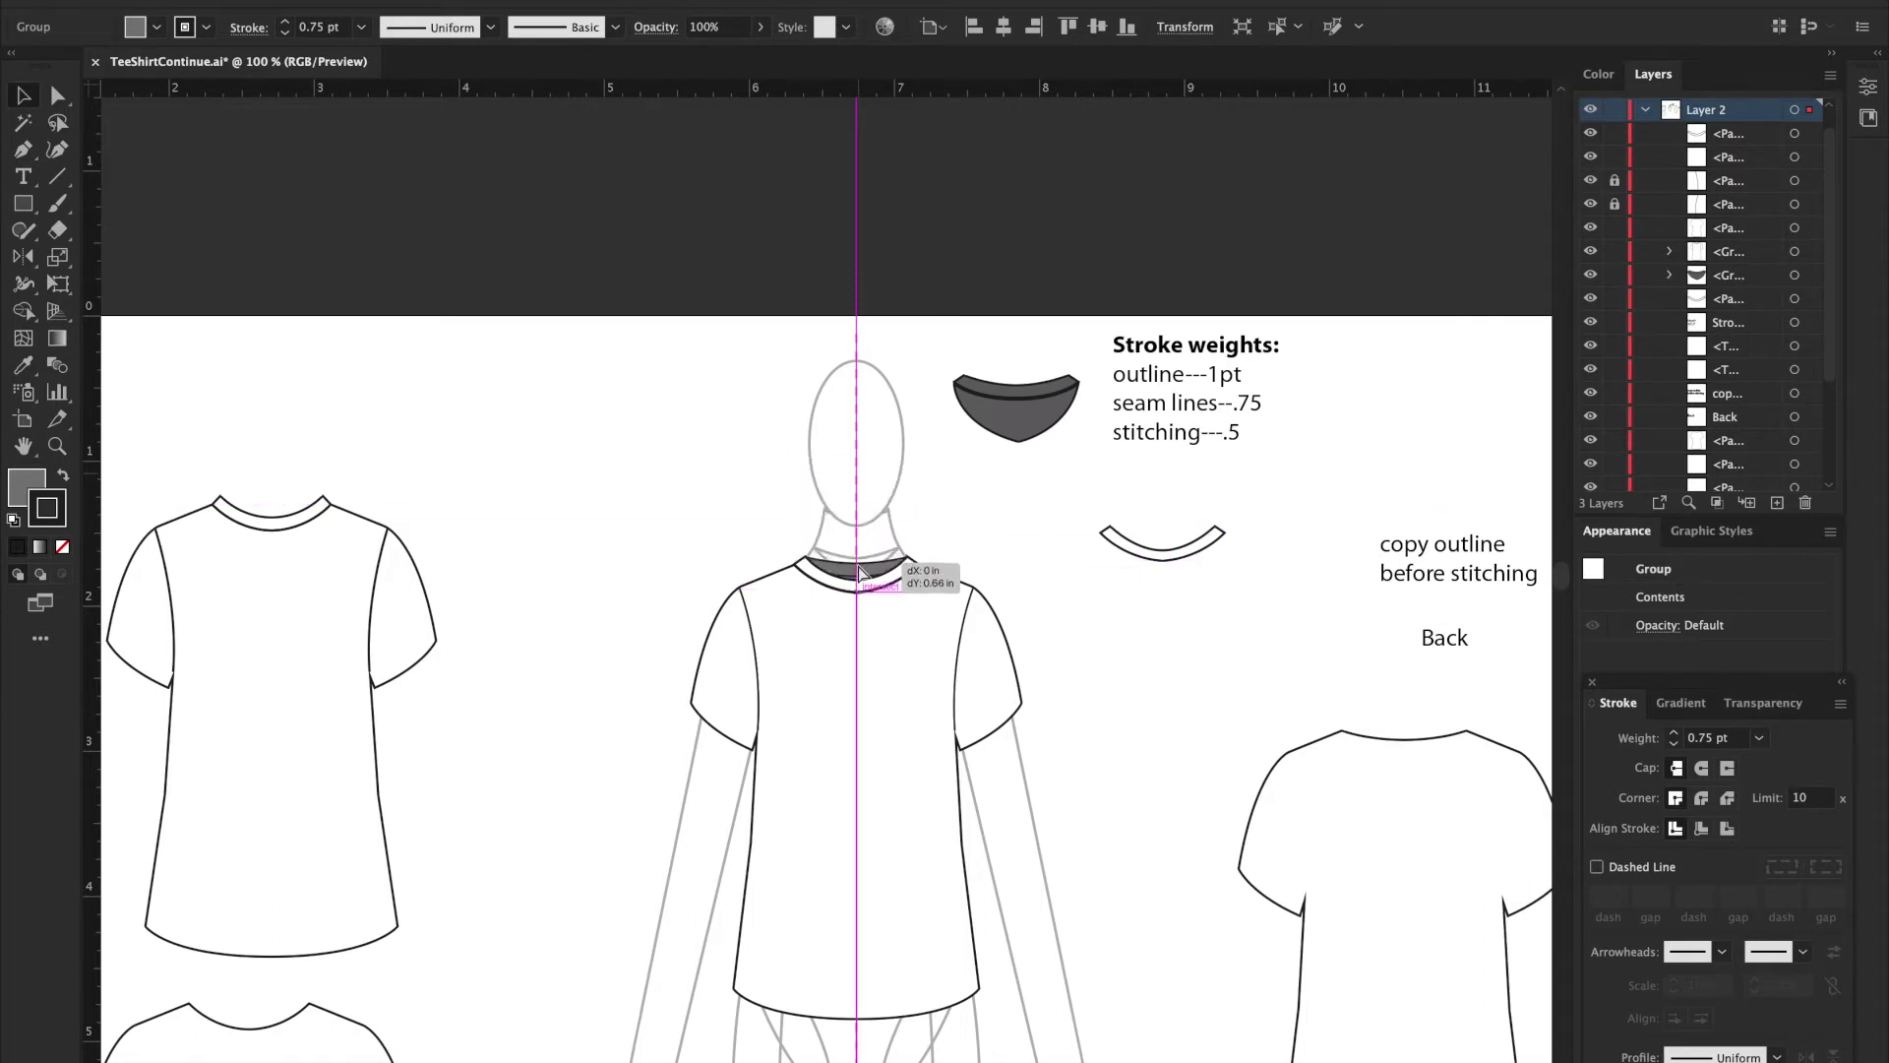
left_click_drag(858, 571, 916, 562)
Step: Move the grey back-neck group straight up, clear of the T-shirt's neckline
key("super+equal")
key("super+equal")
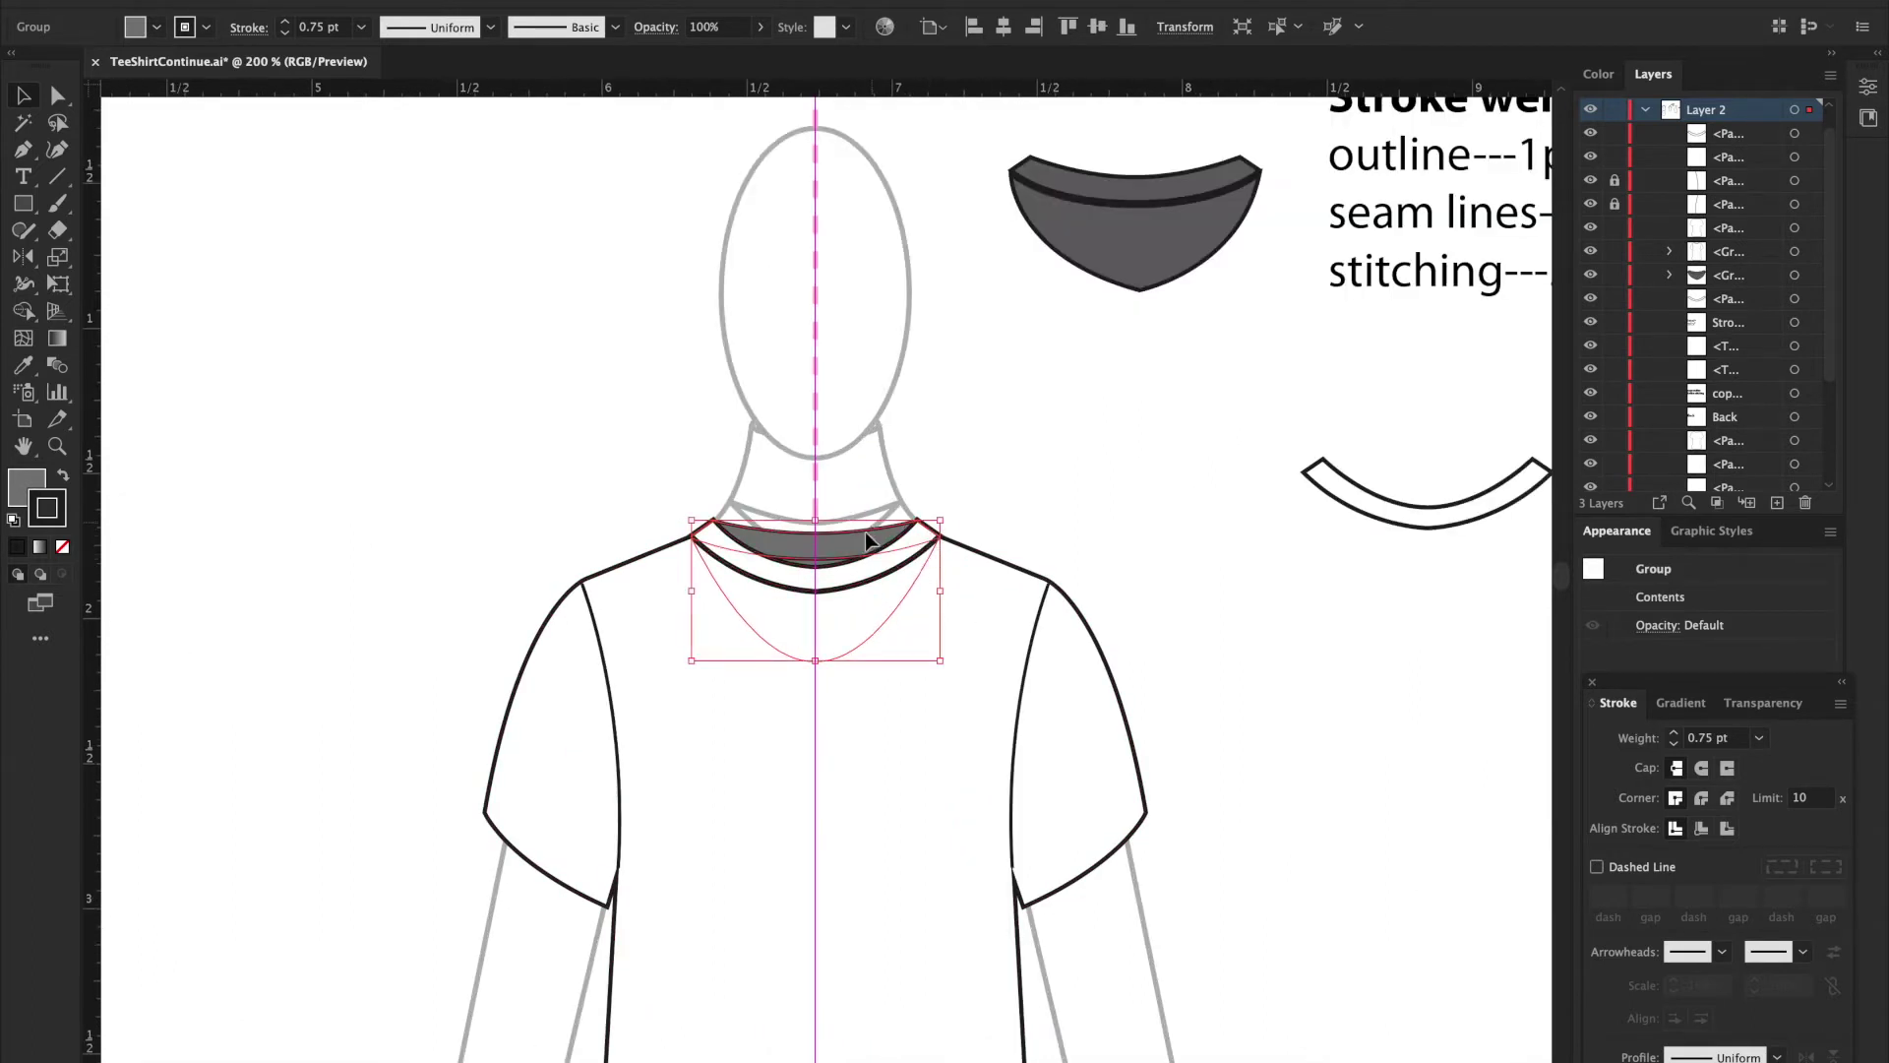
left_click_drag(866, 535, 870, 340)
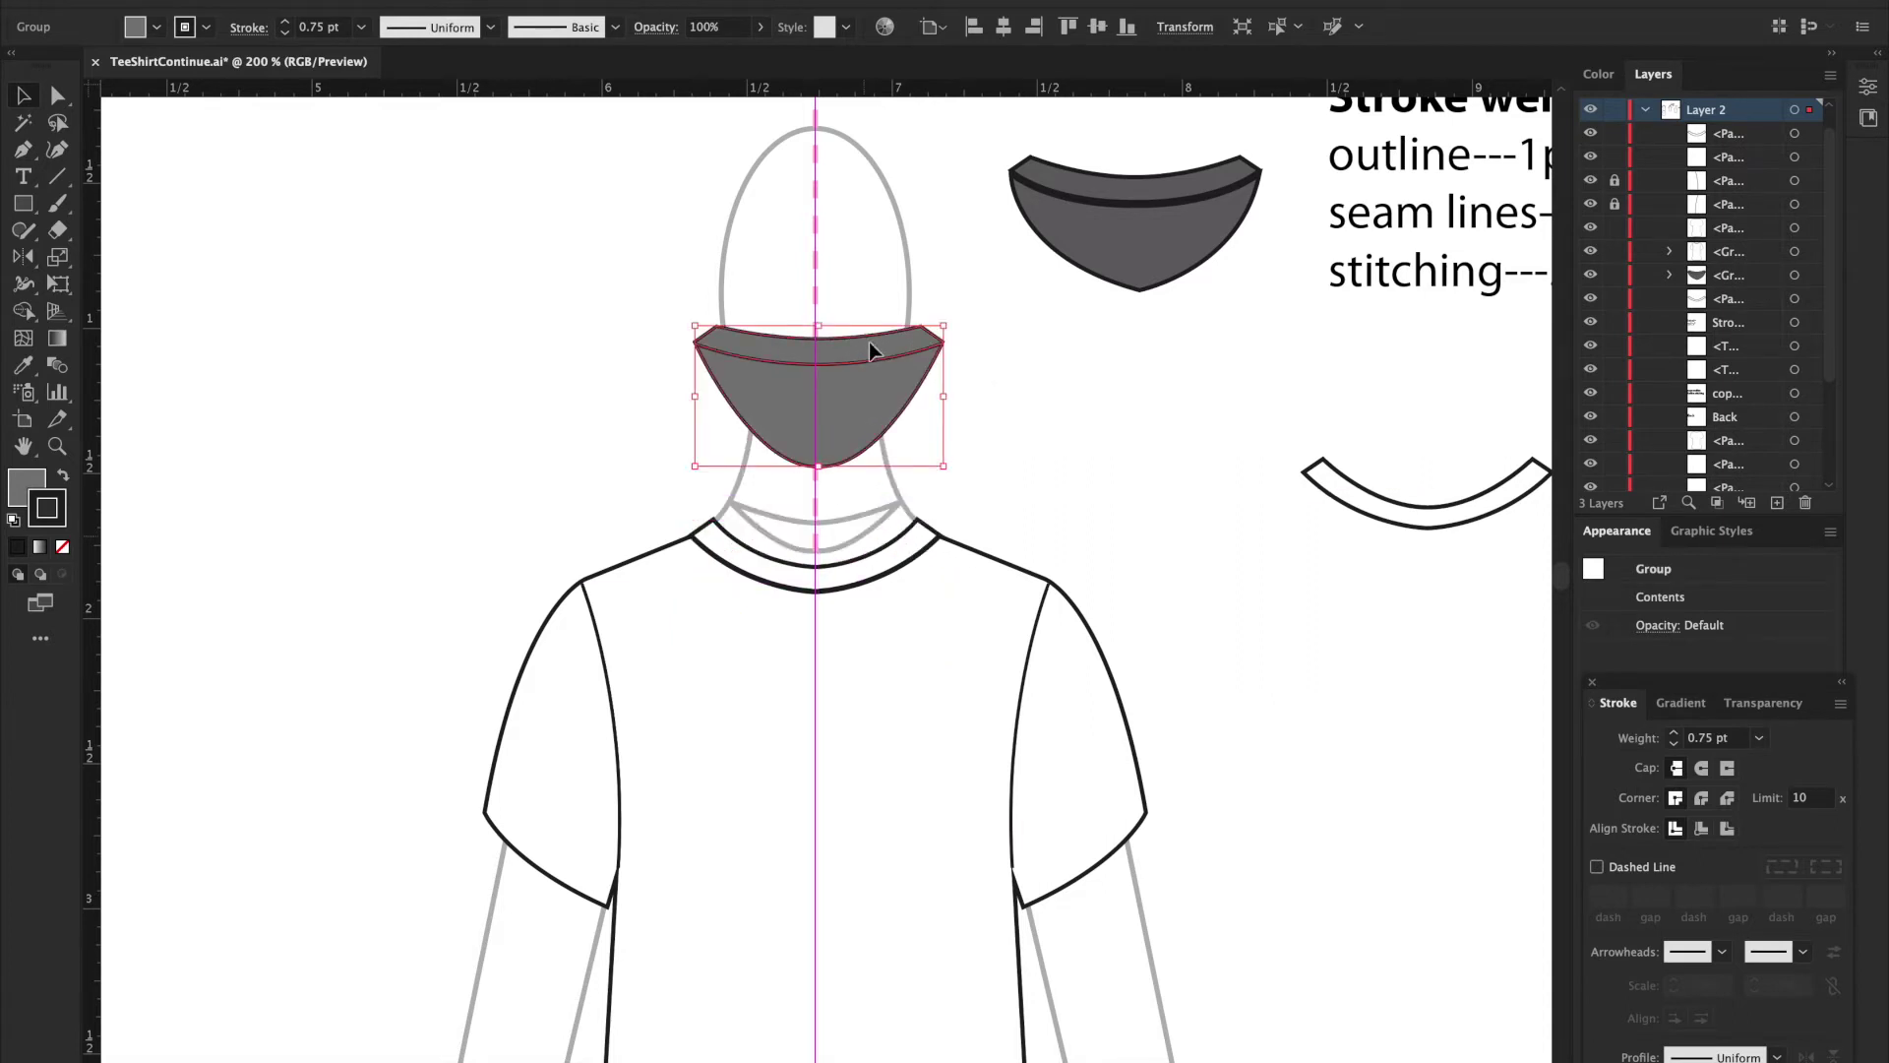
Step: Copy the neckband's short end segment at the right shoulder and place the pasted copy clear of the shirt
key("a")
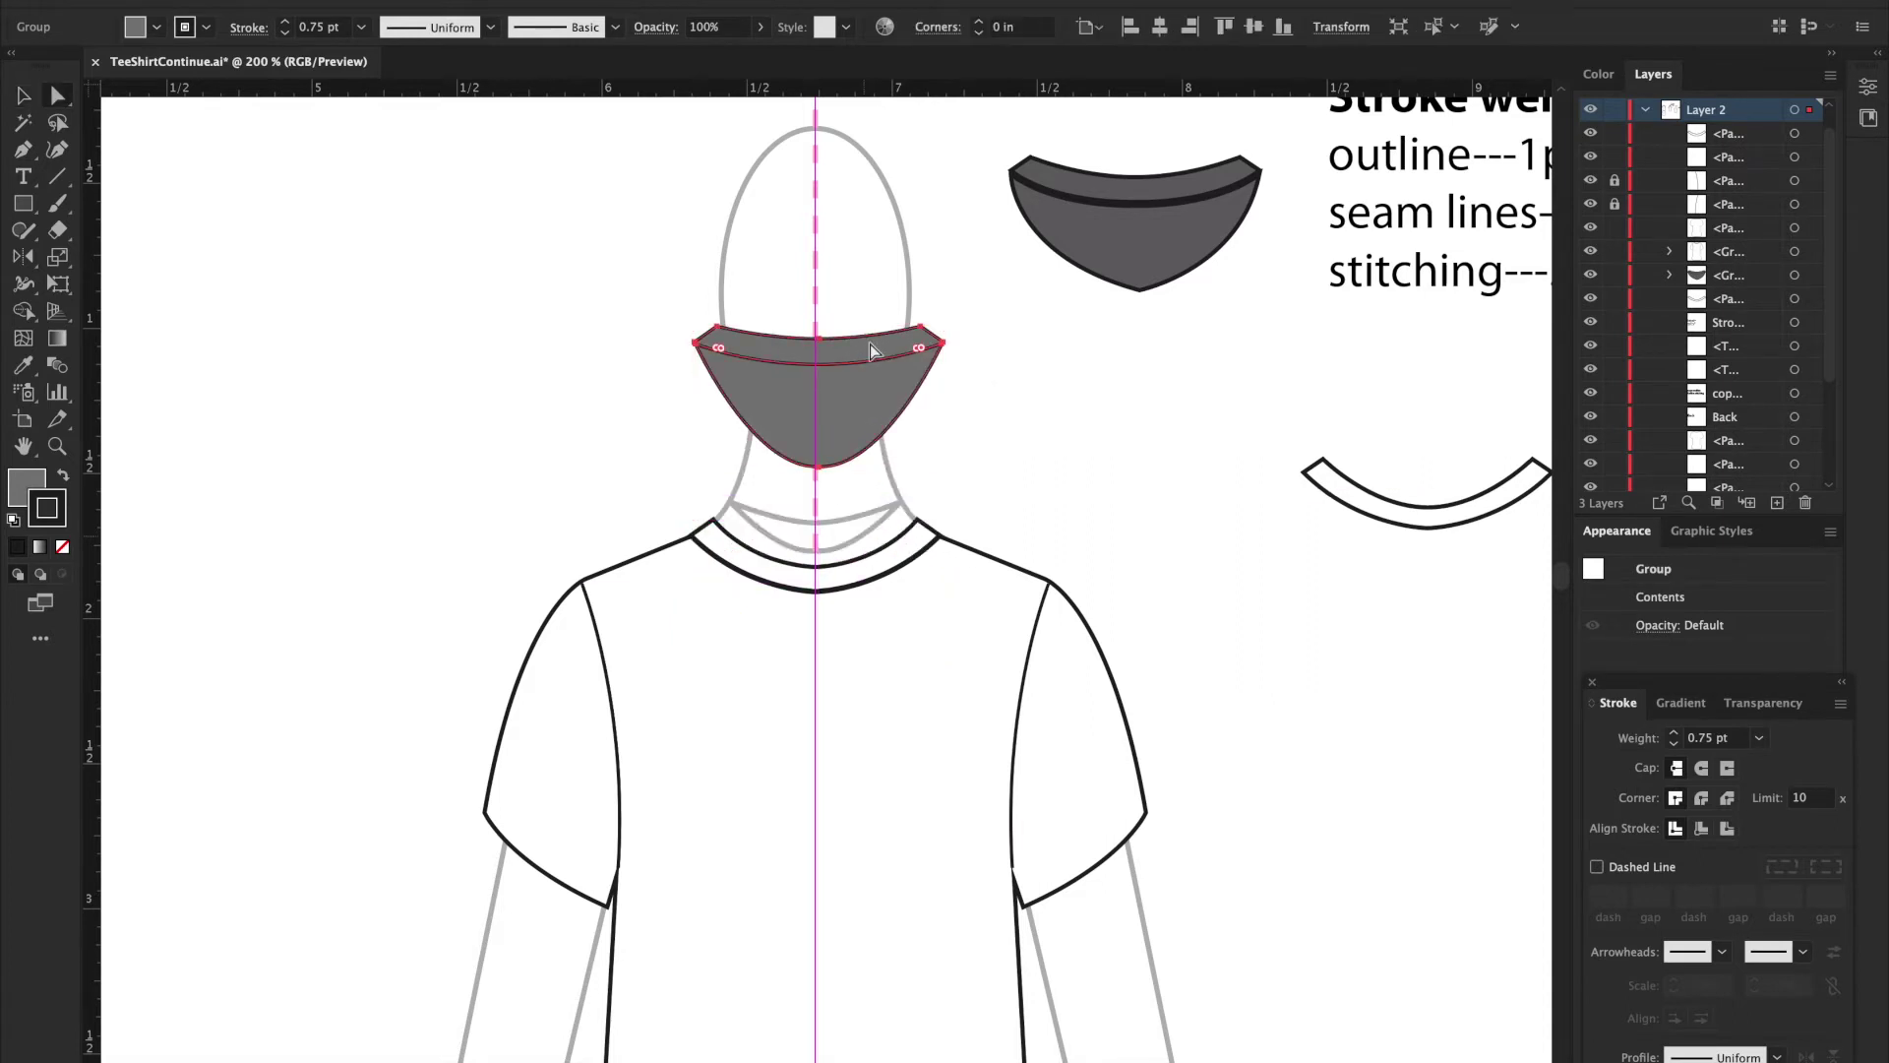
left_click(933, 535)
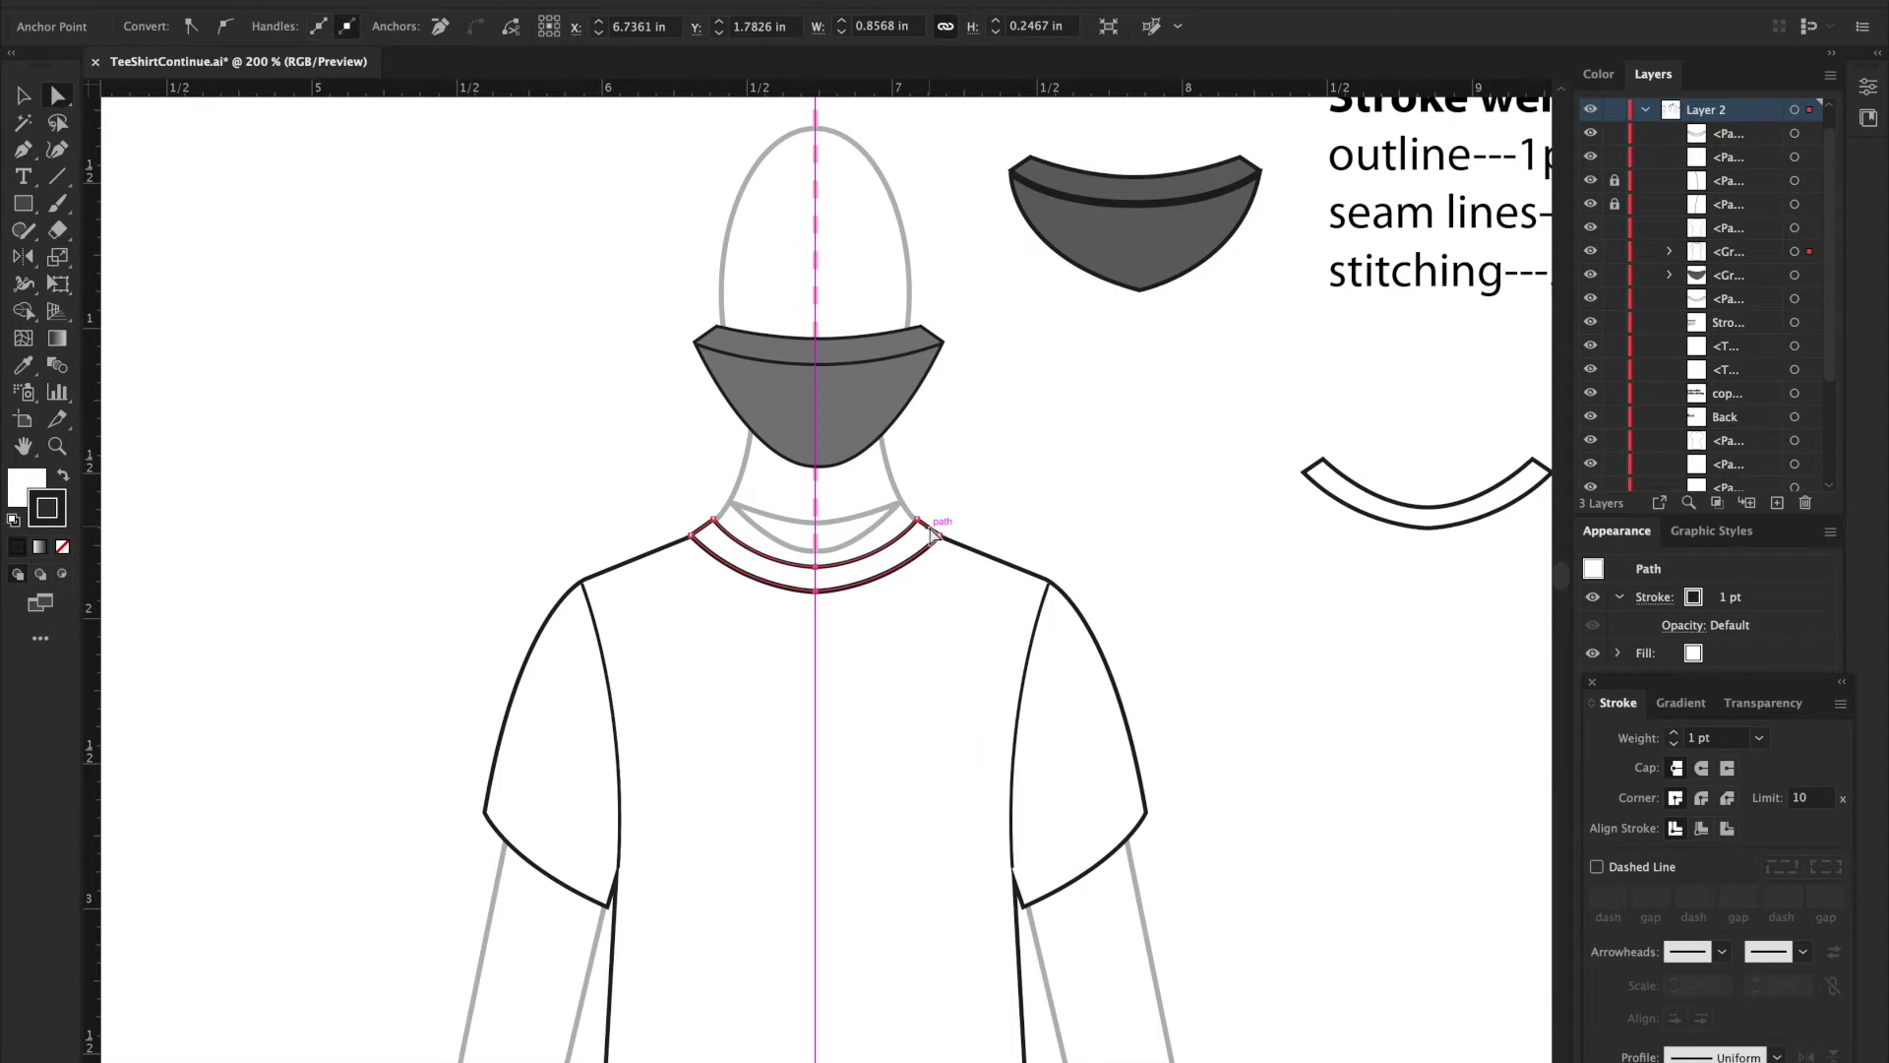
key("ctrl+v")
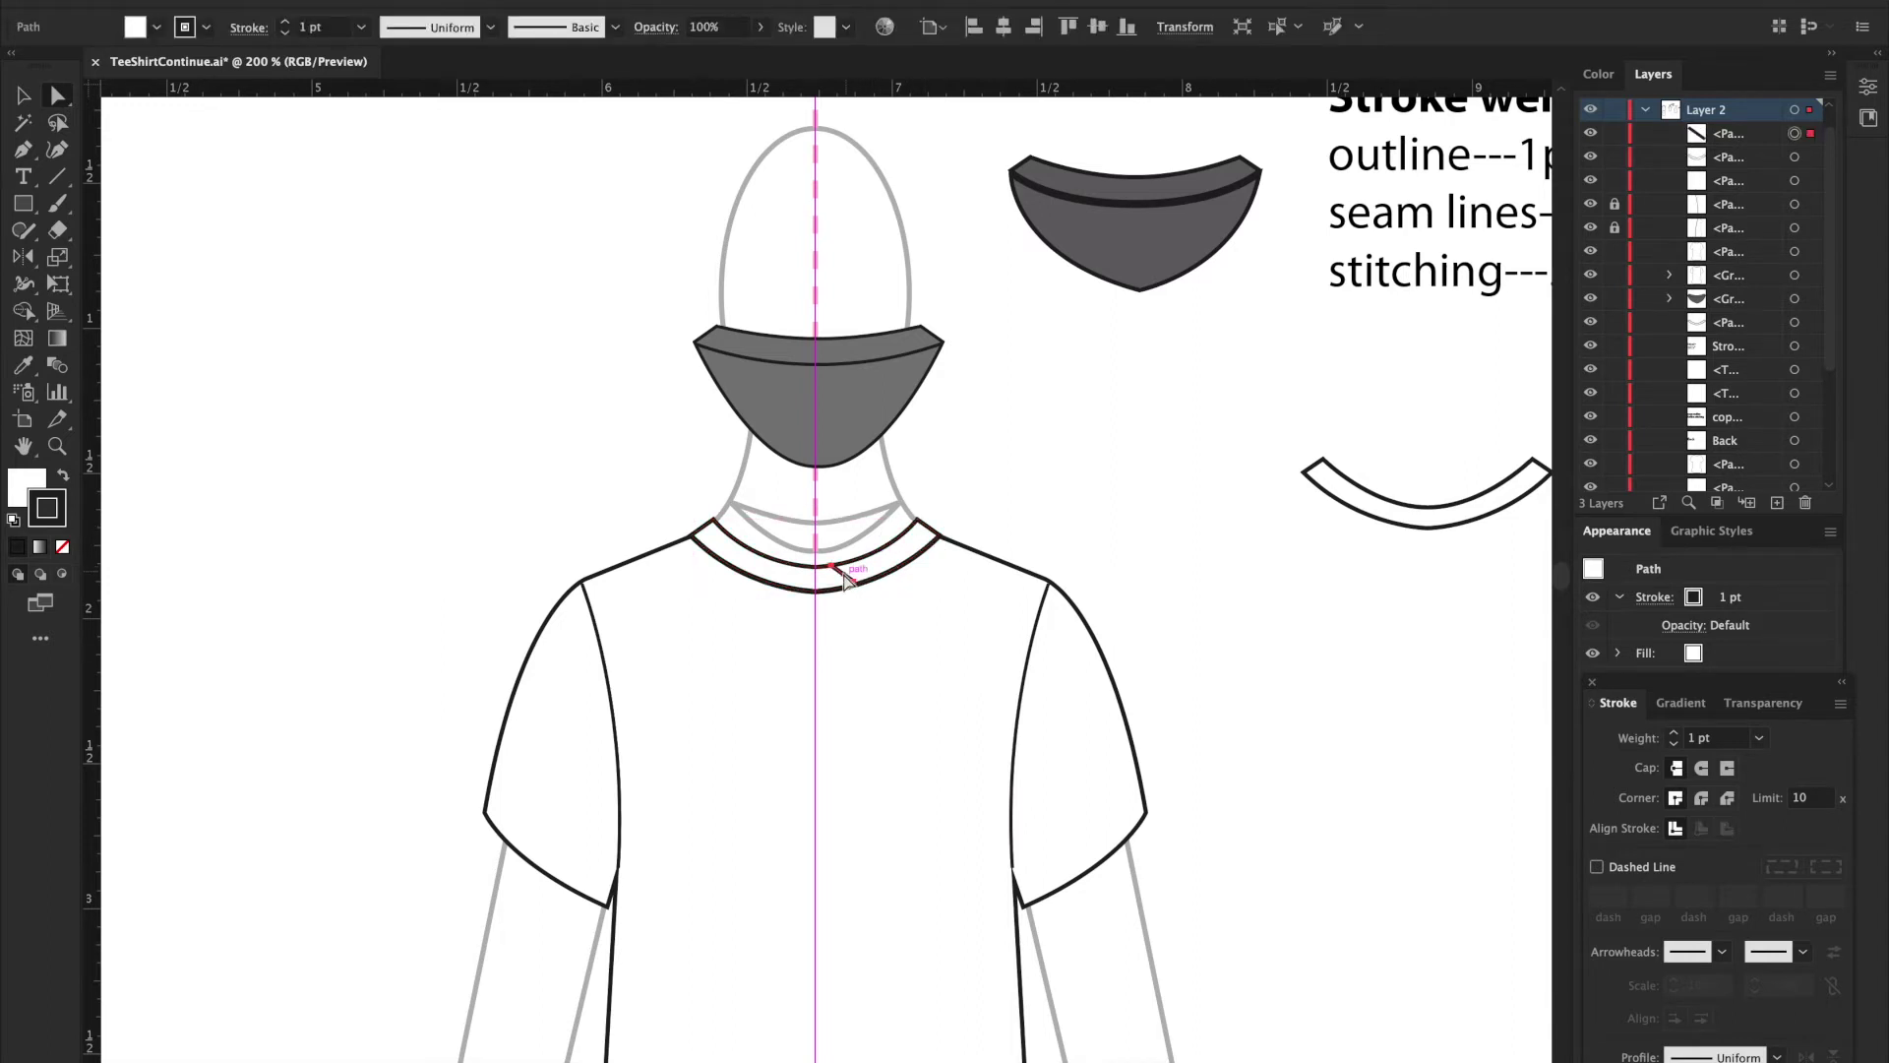
key("v")
left_click_drag(842, 574, 1067, 457)
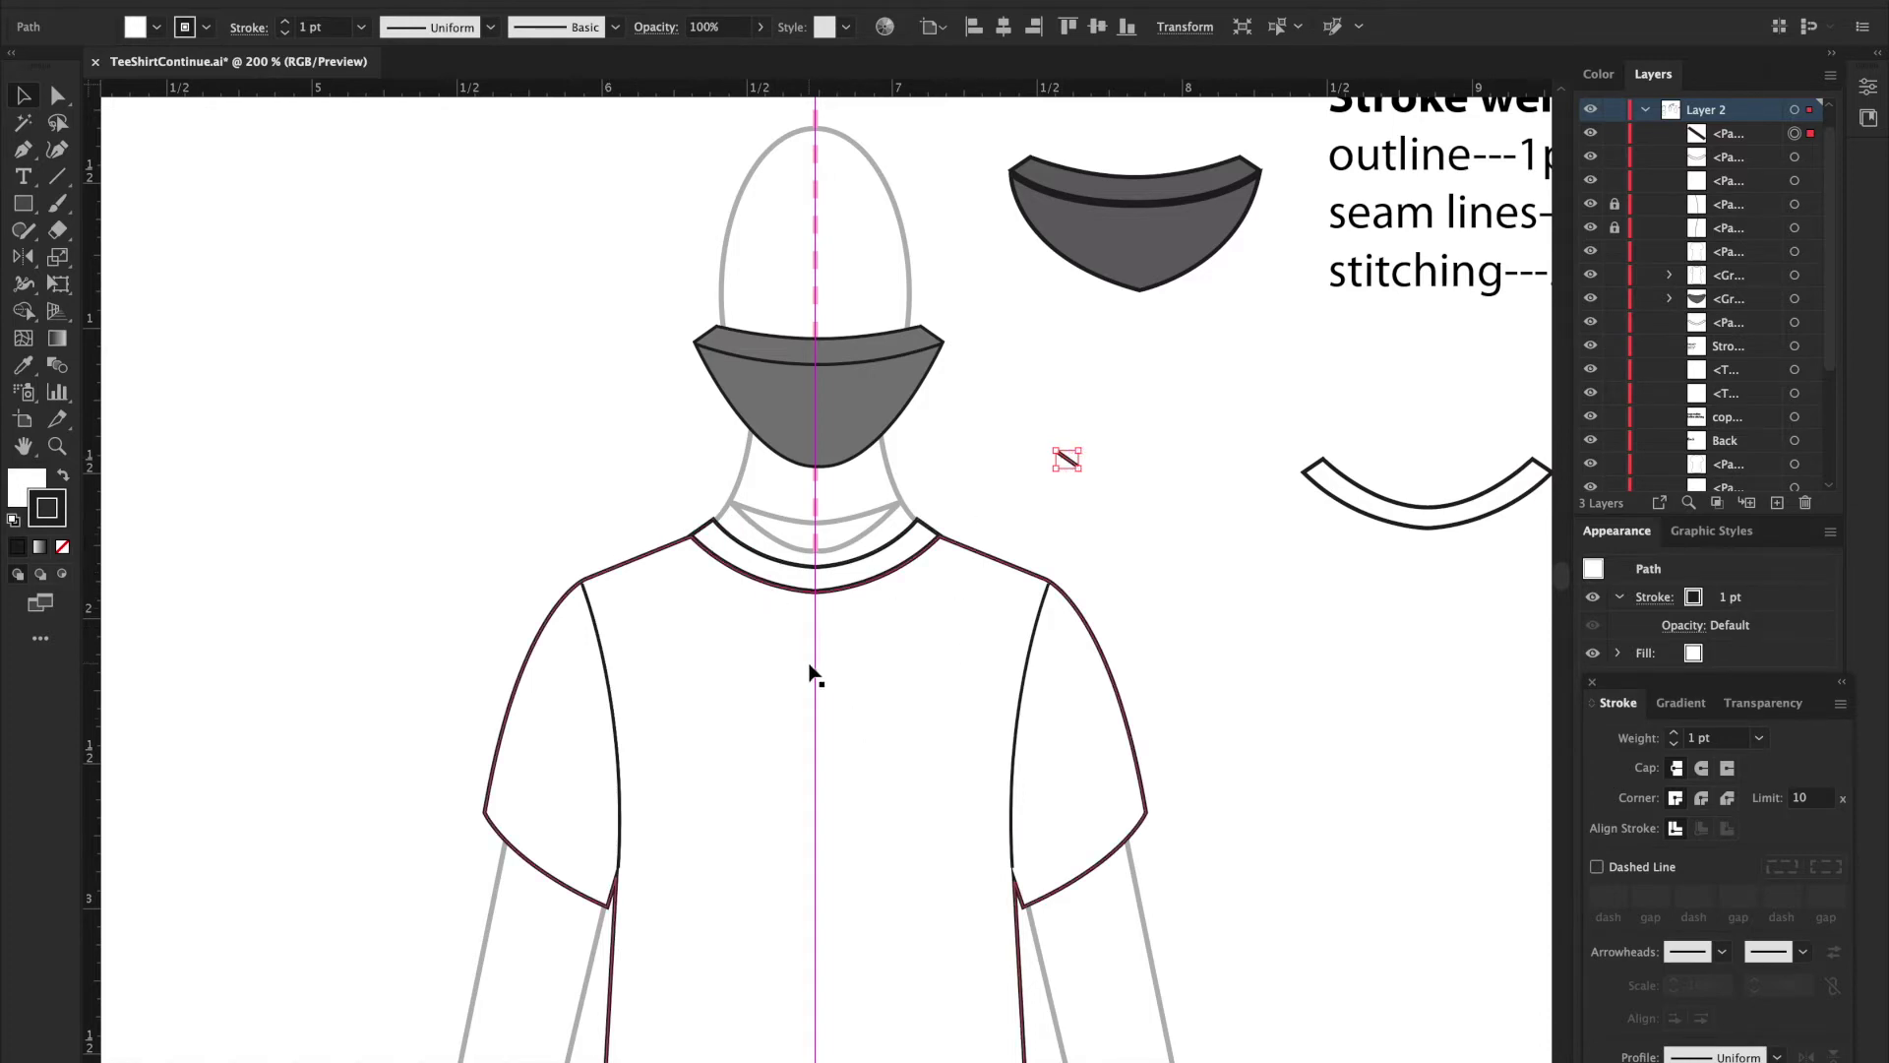
Step: Select the grouped front T-shirt on the body and lock it so it cannot be edited
key("ctrl+minus")
key("ctrl+minus")
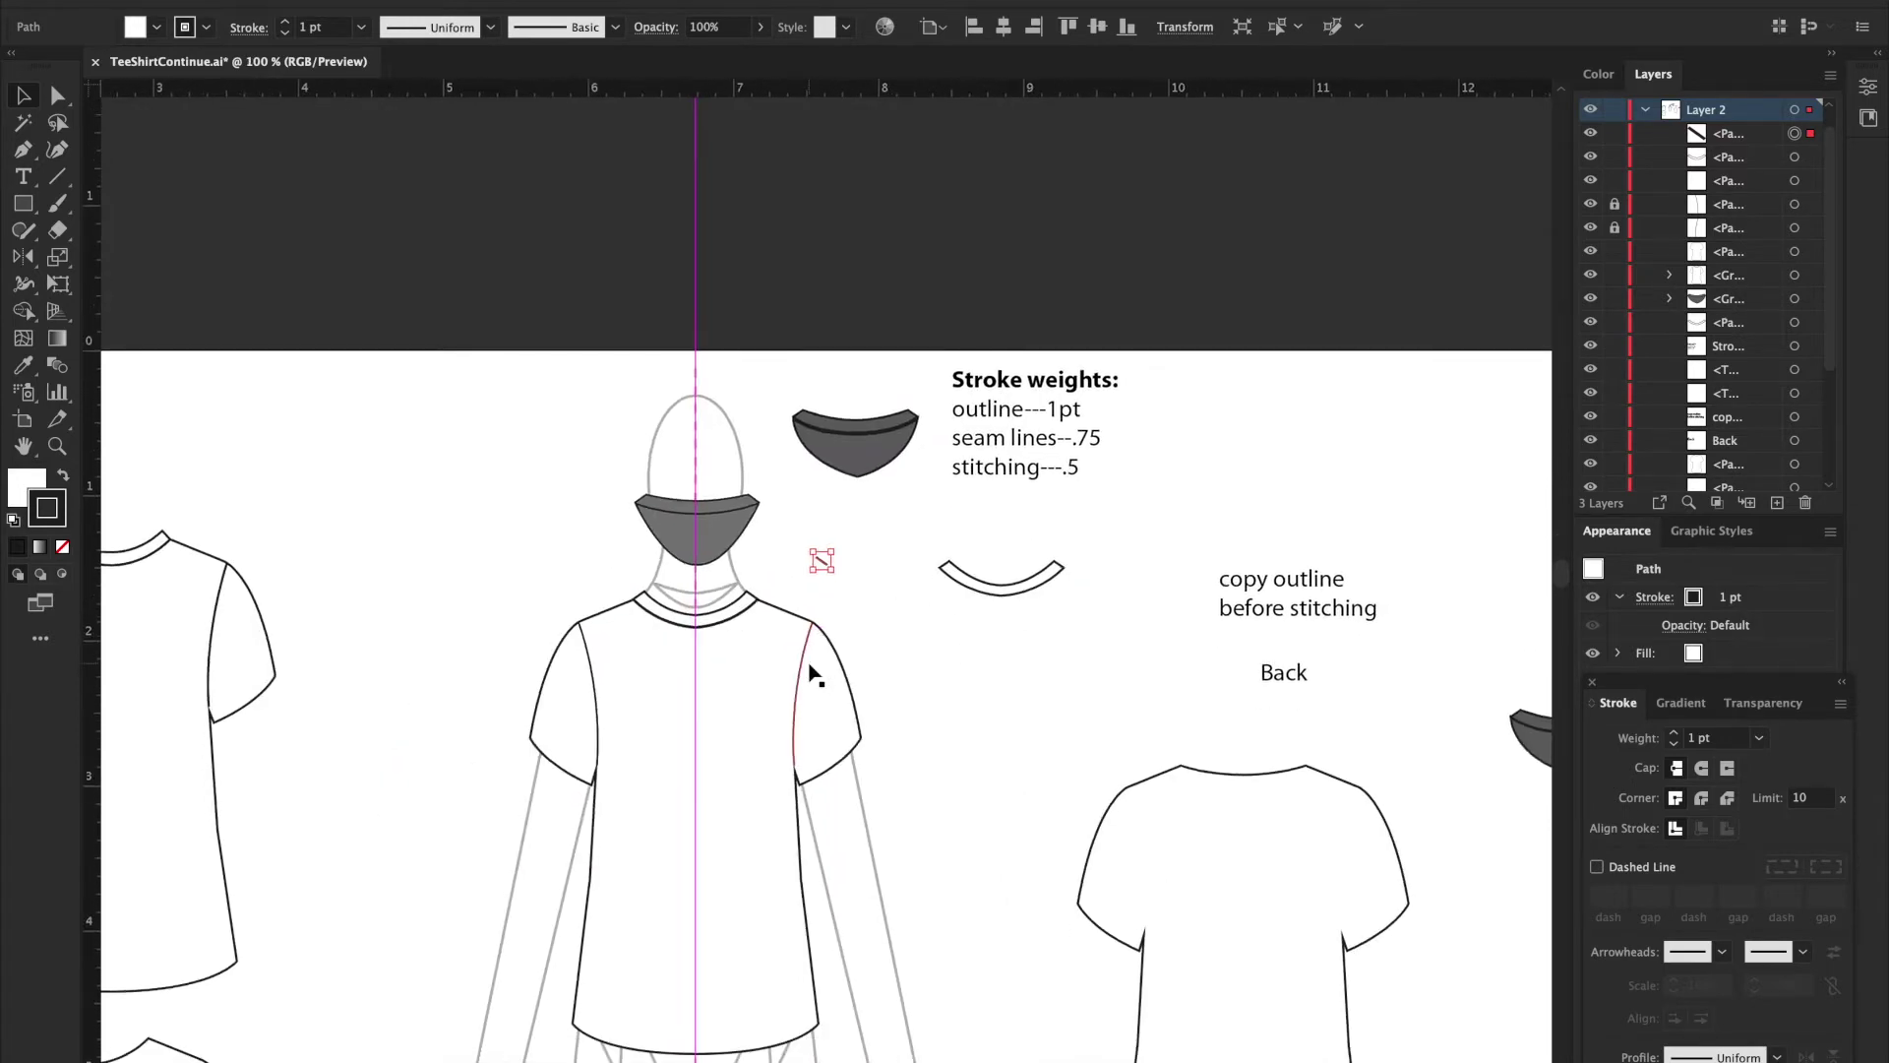
scroll(815, 675, "down", 3)
scroll(815, 675, "left", 2)
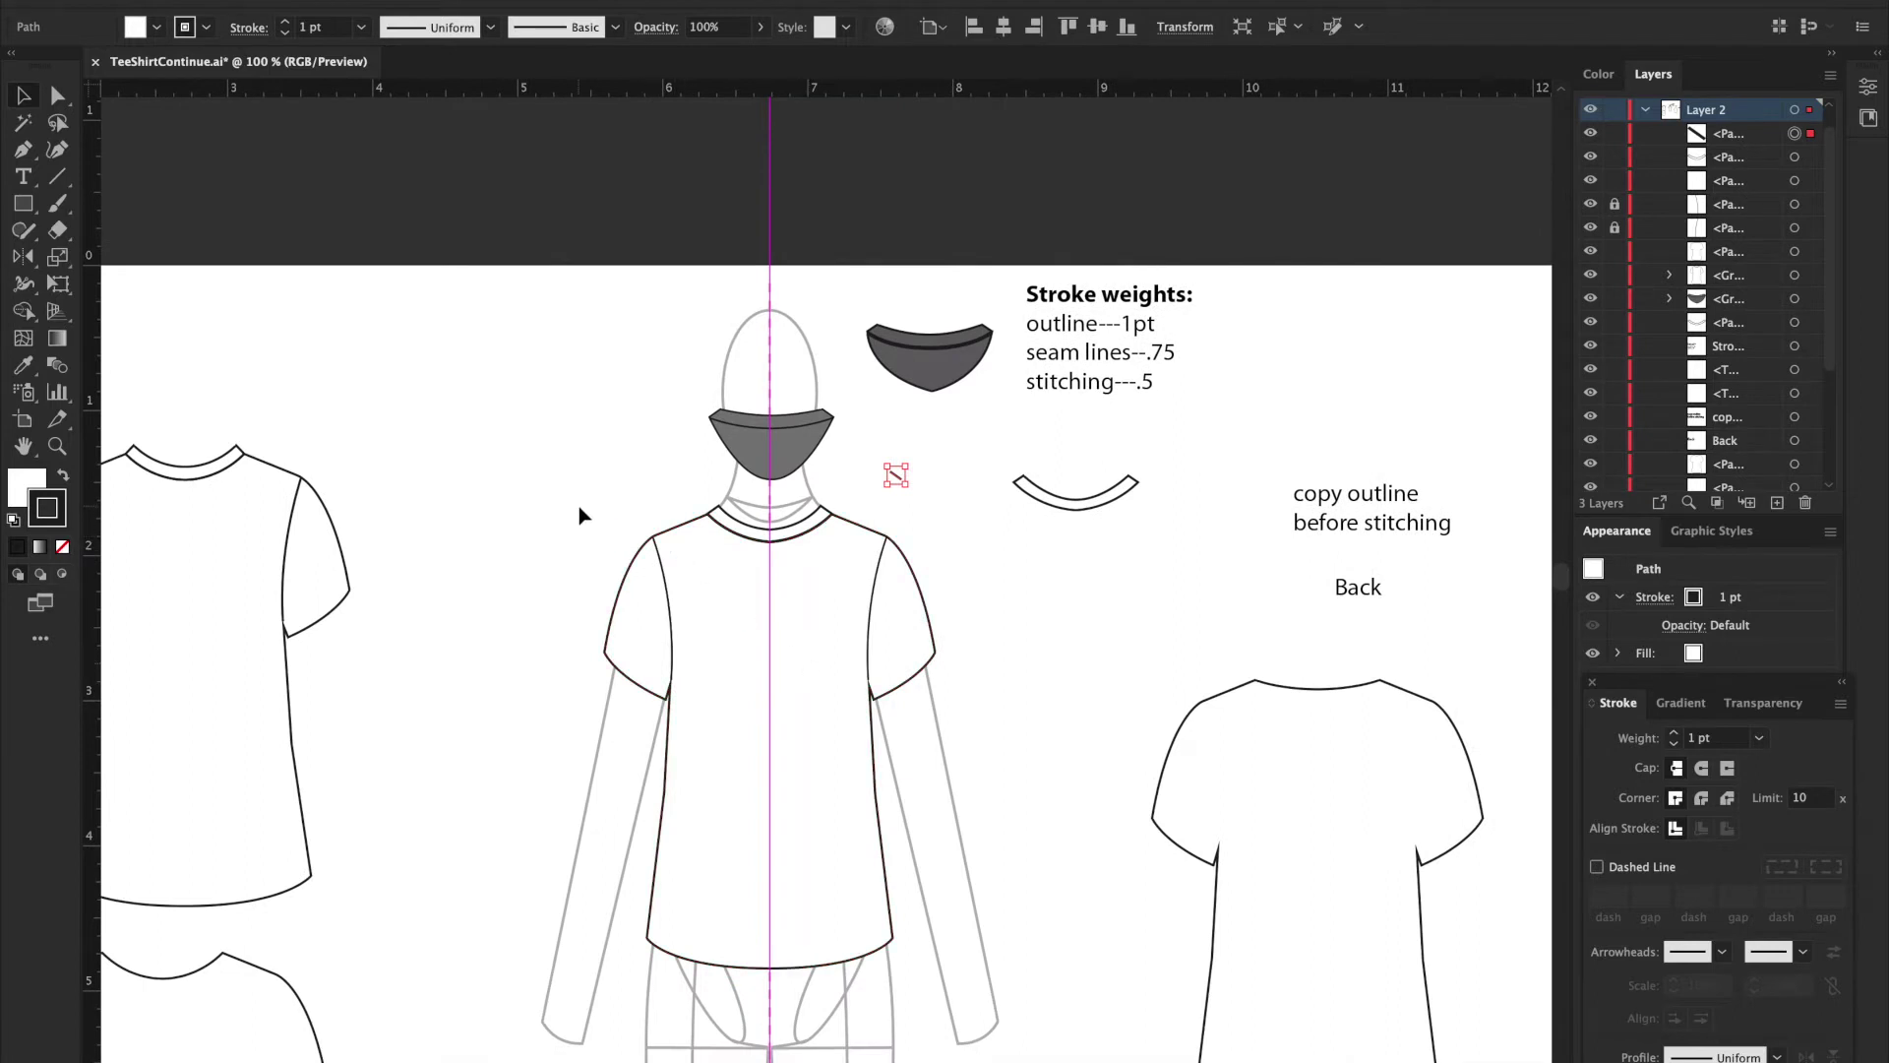
left_click_drag(571, 508, 963, 1001)
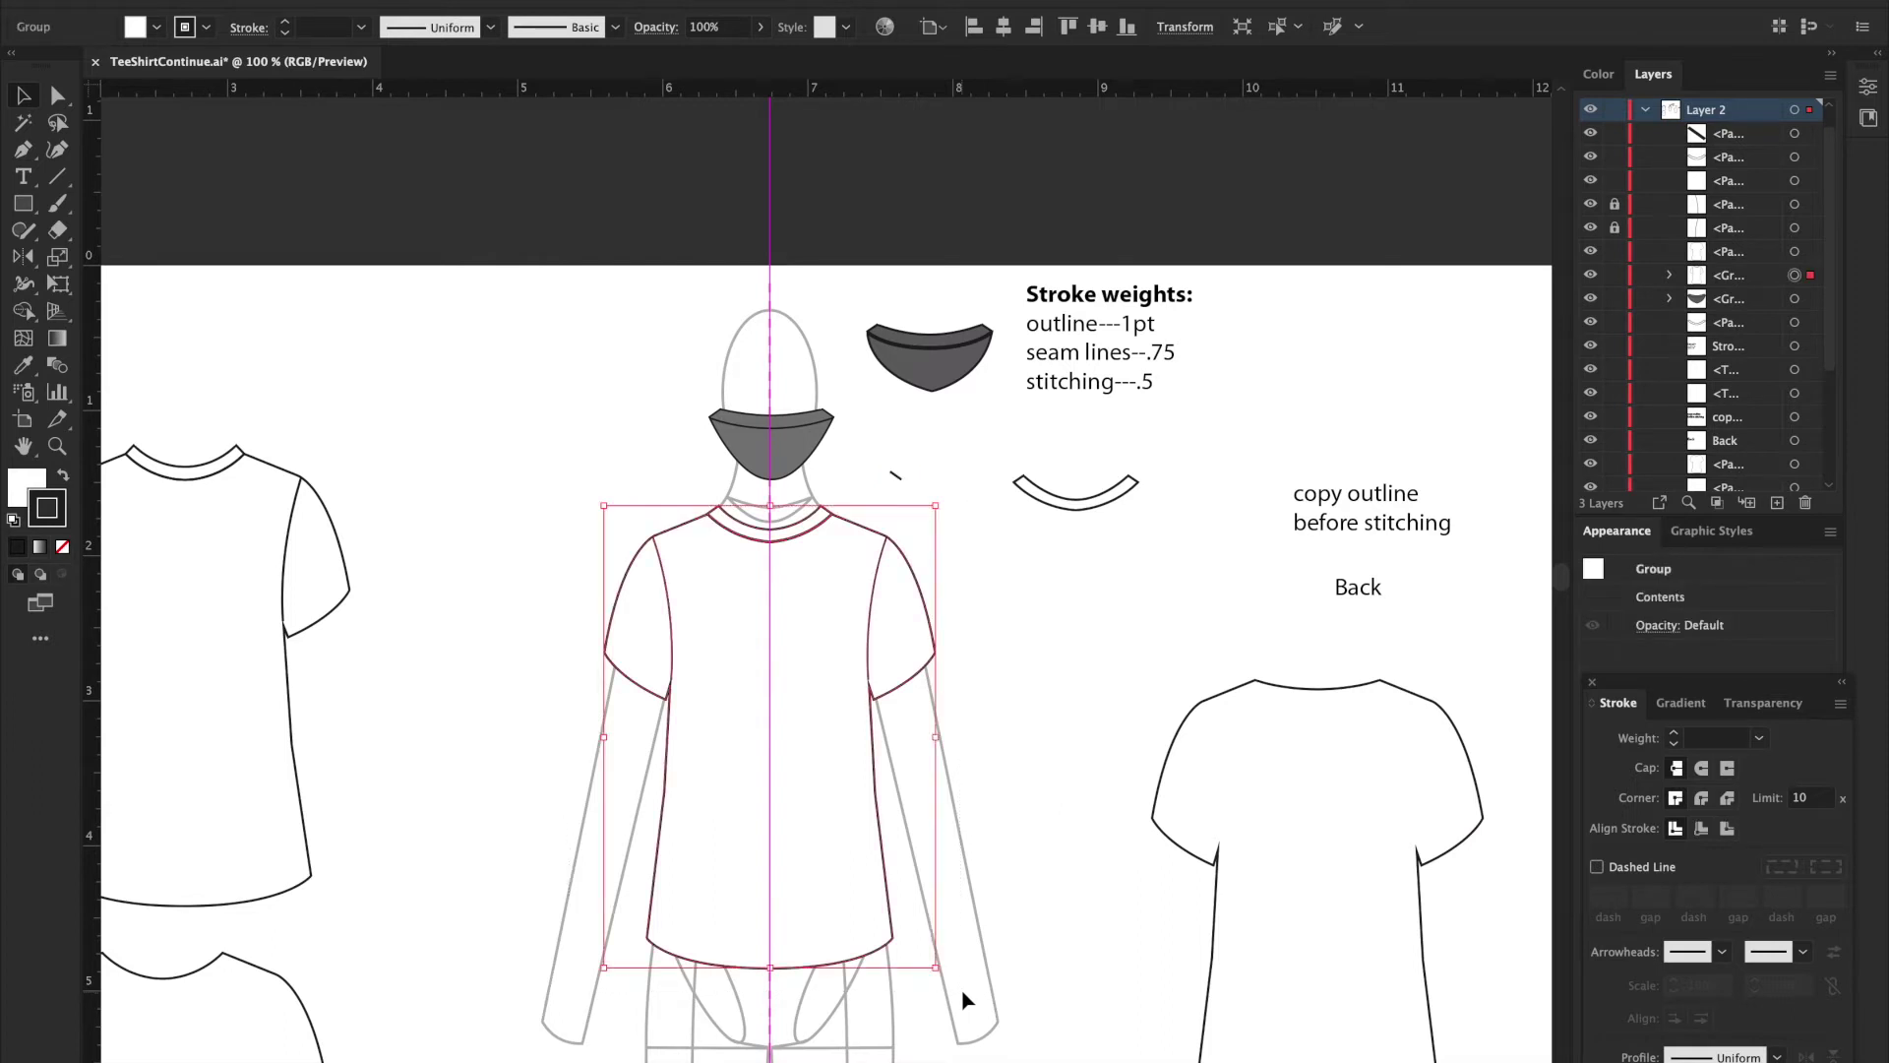
right_click(783, 712)
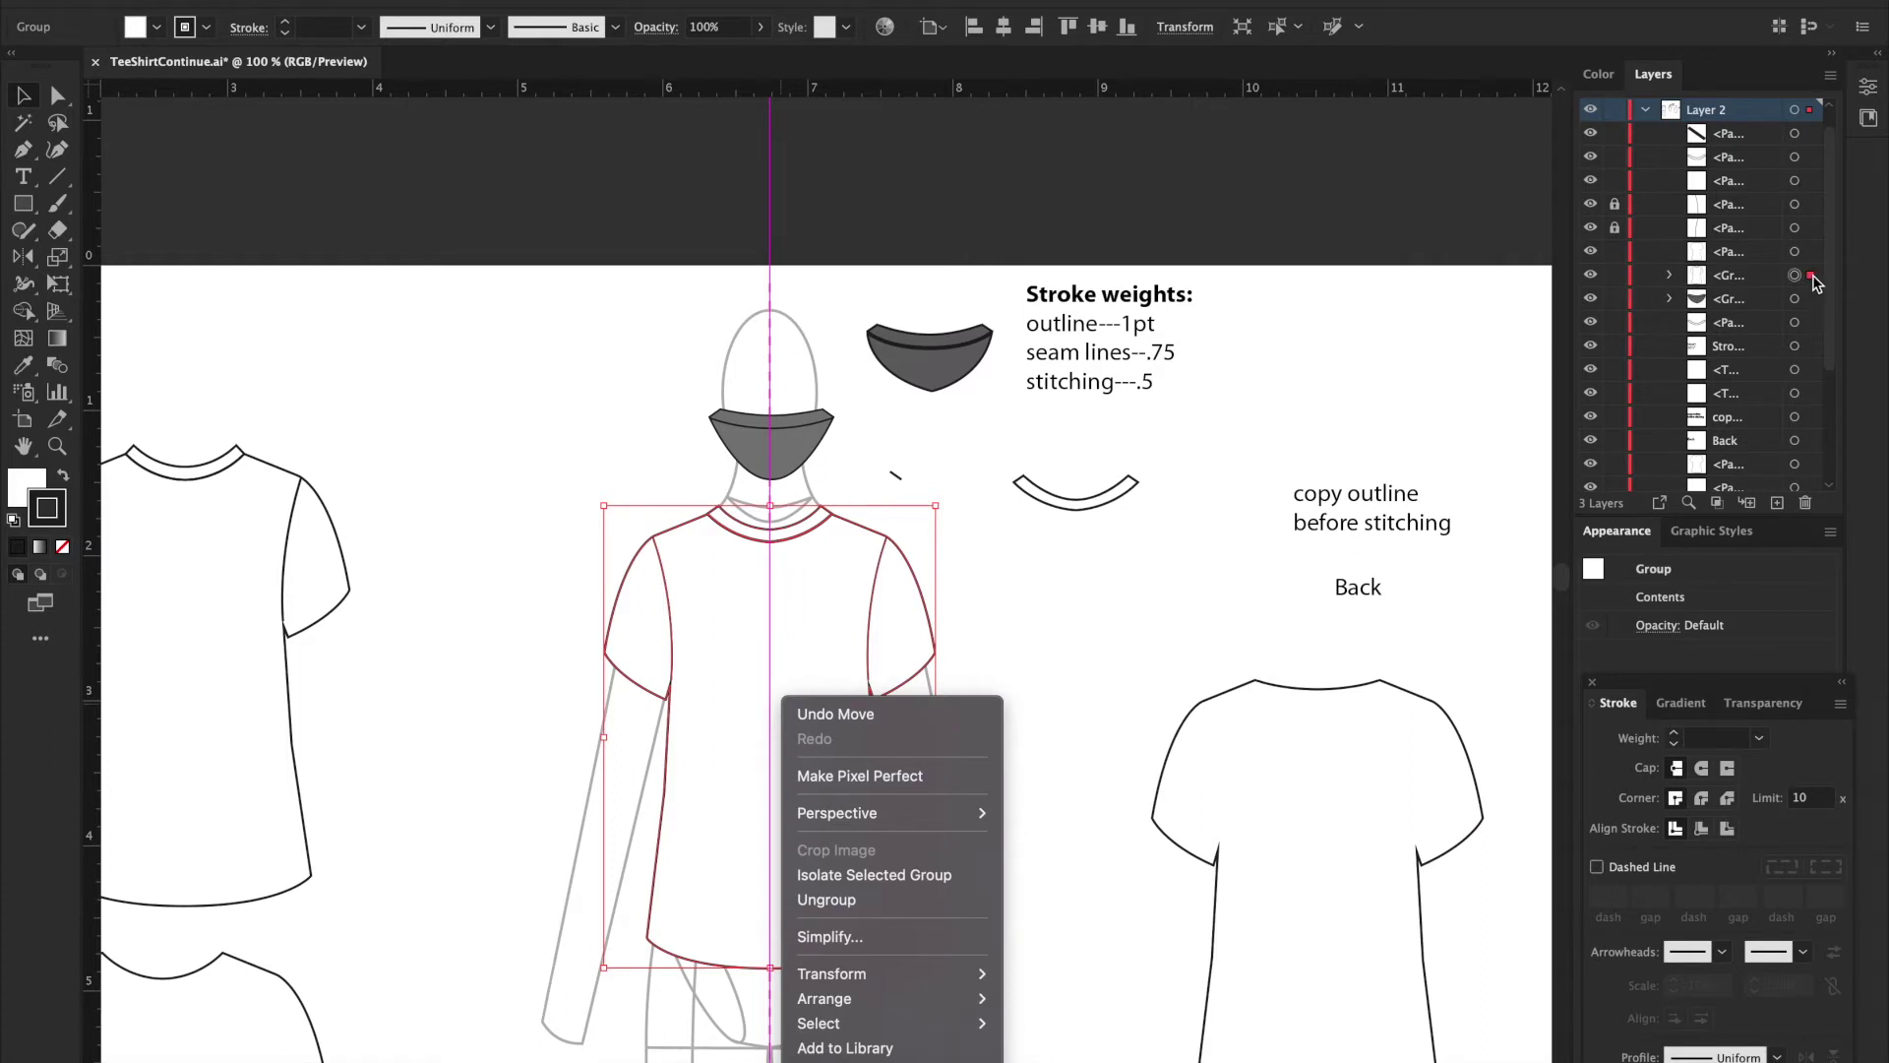
left_click(1619, 274)
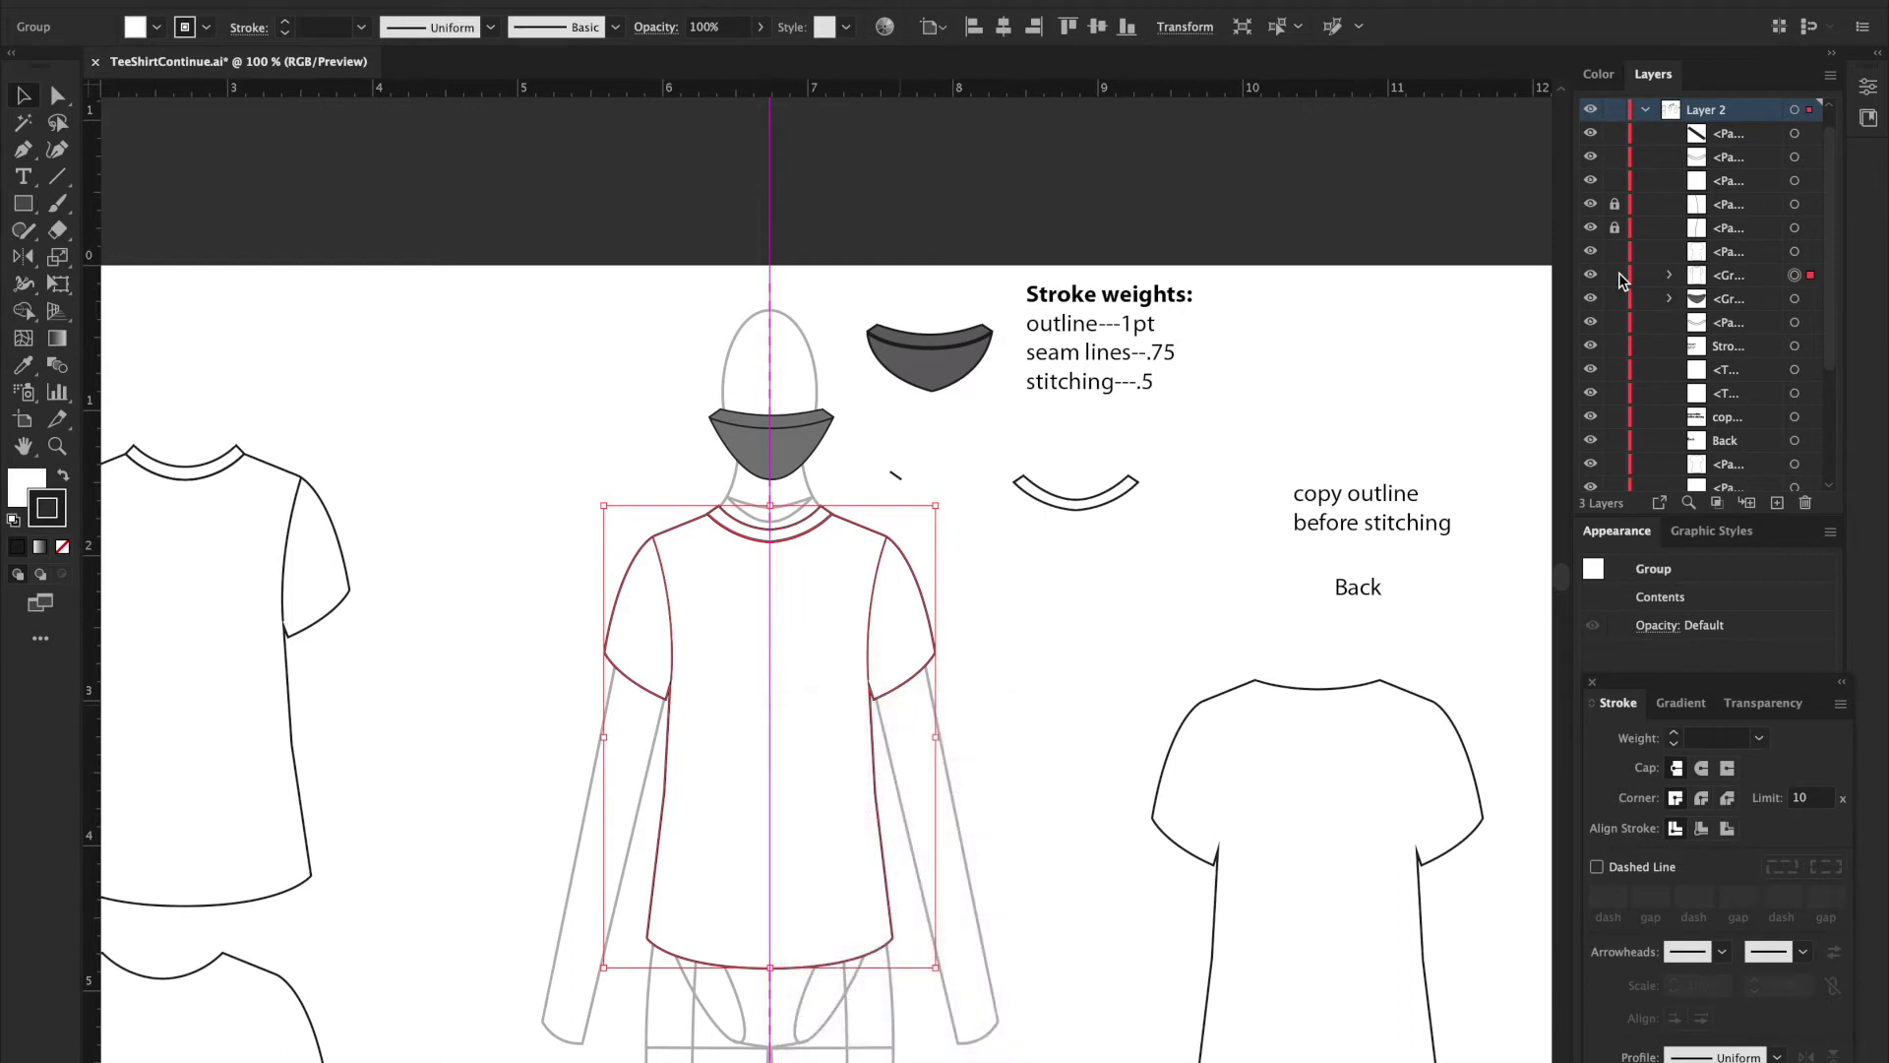
left_click(1617, 275)
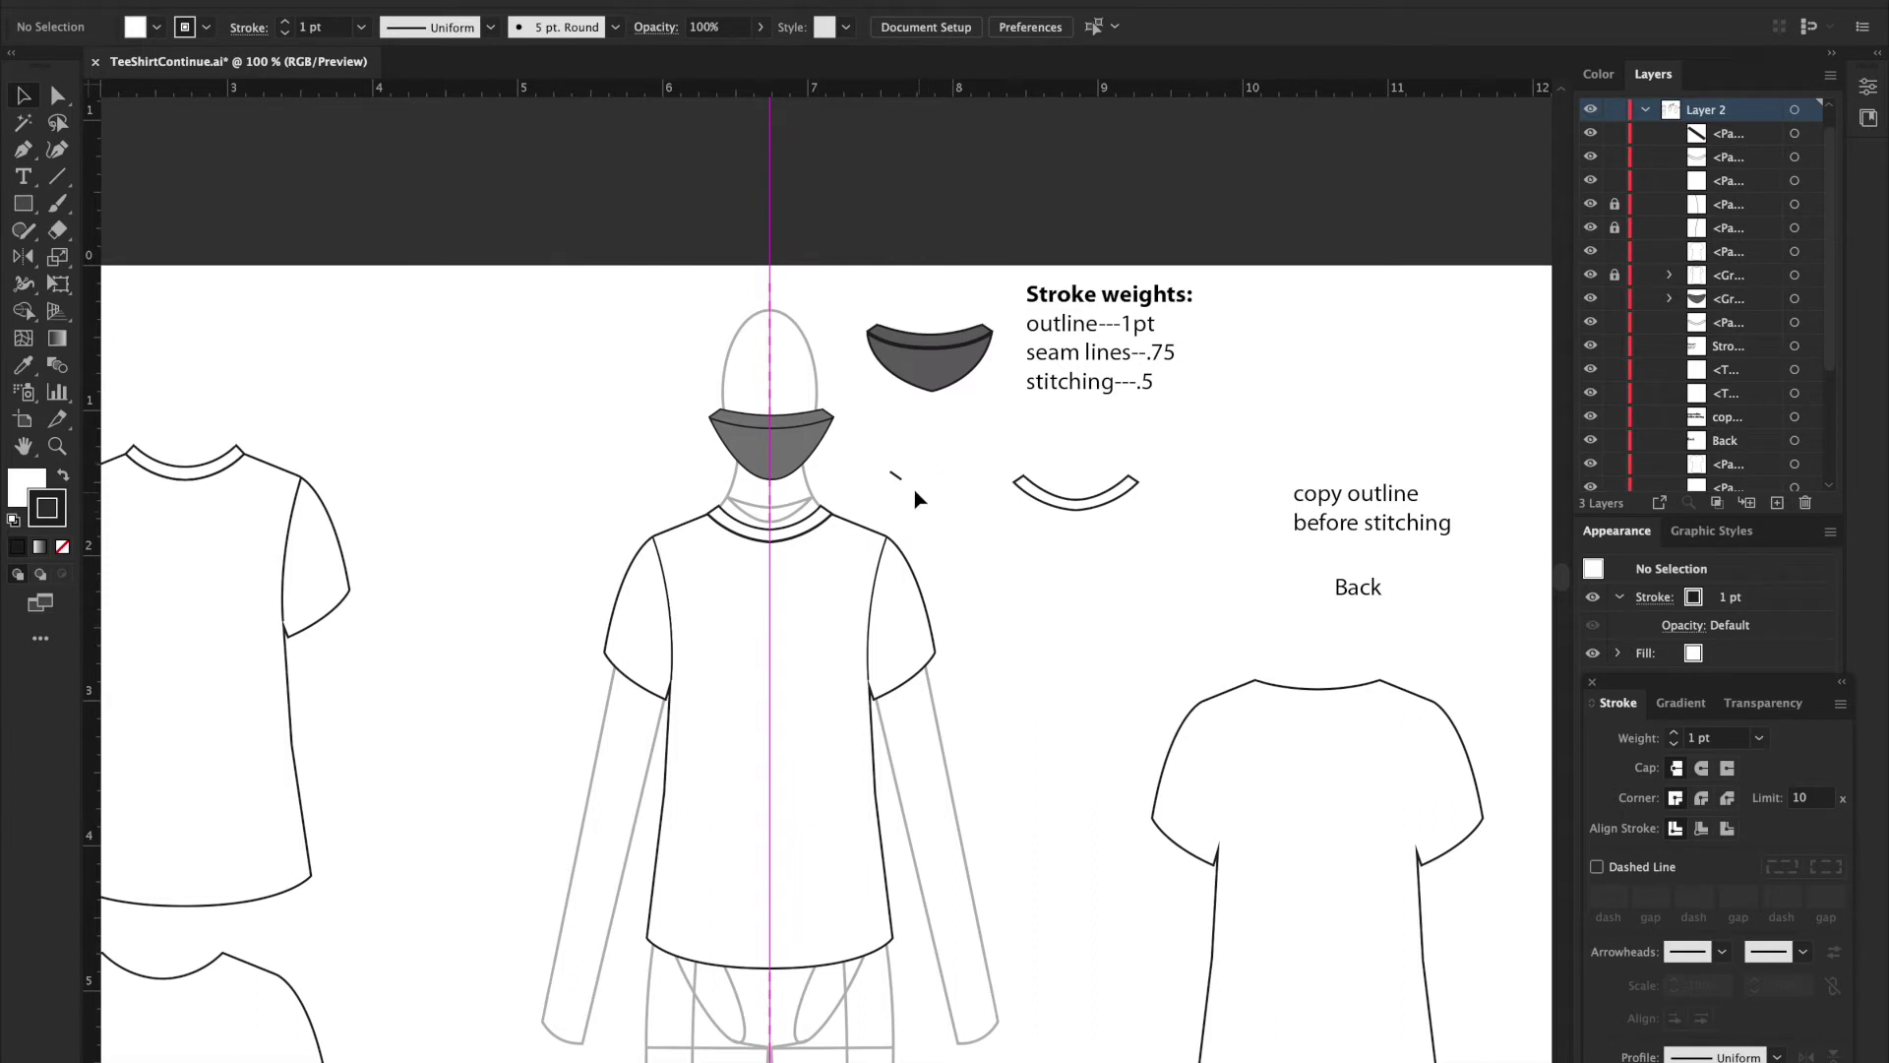
Step: Move the copied short neckband segment back onto the neckband's end at the right shoulder
left_click_drag(898, 484, 835, 523)
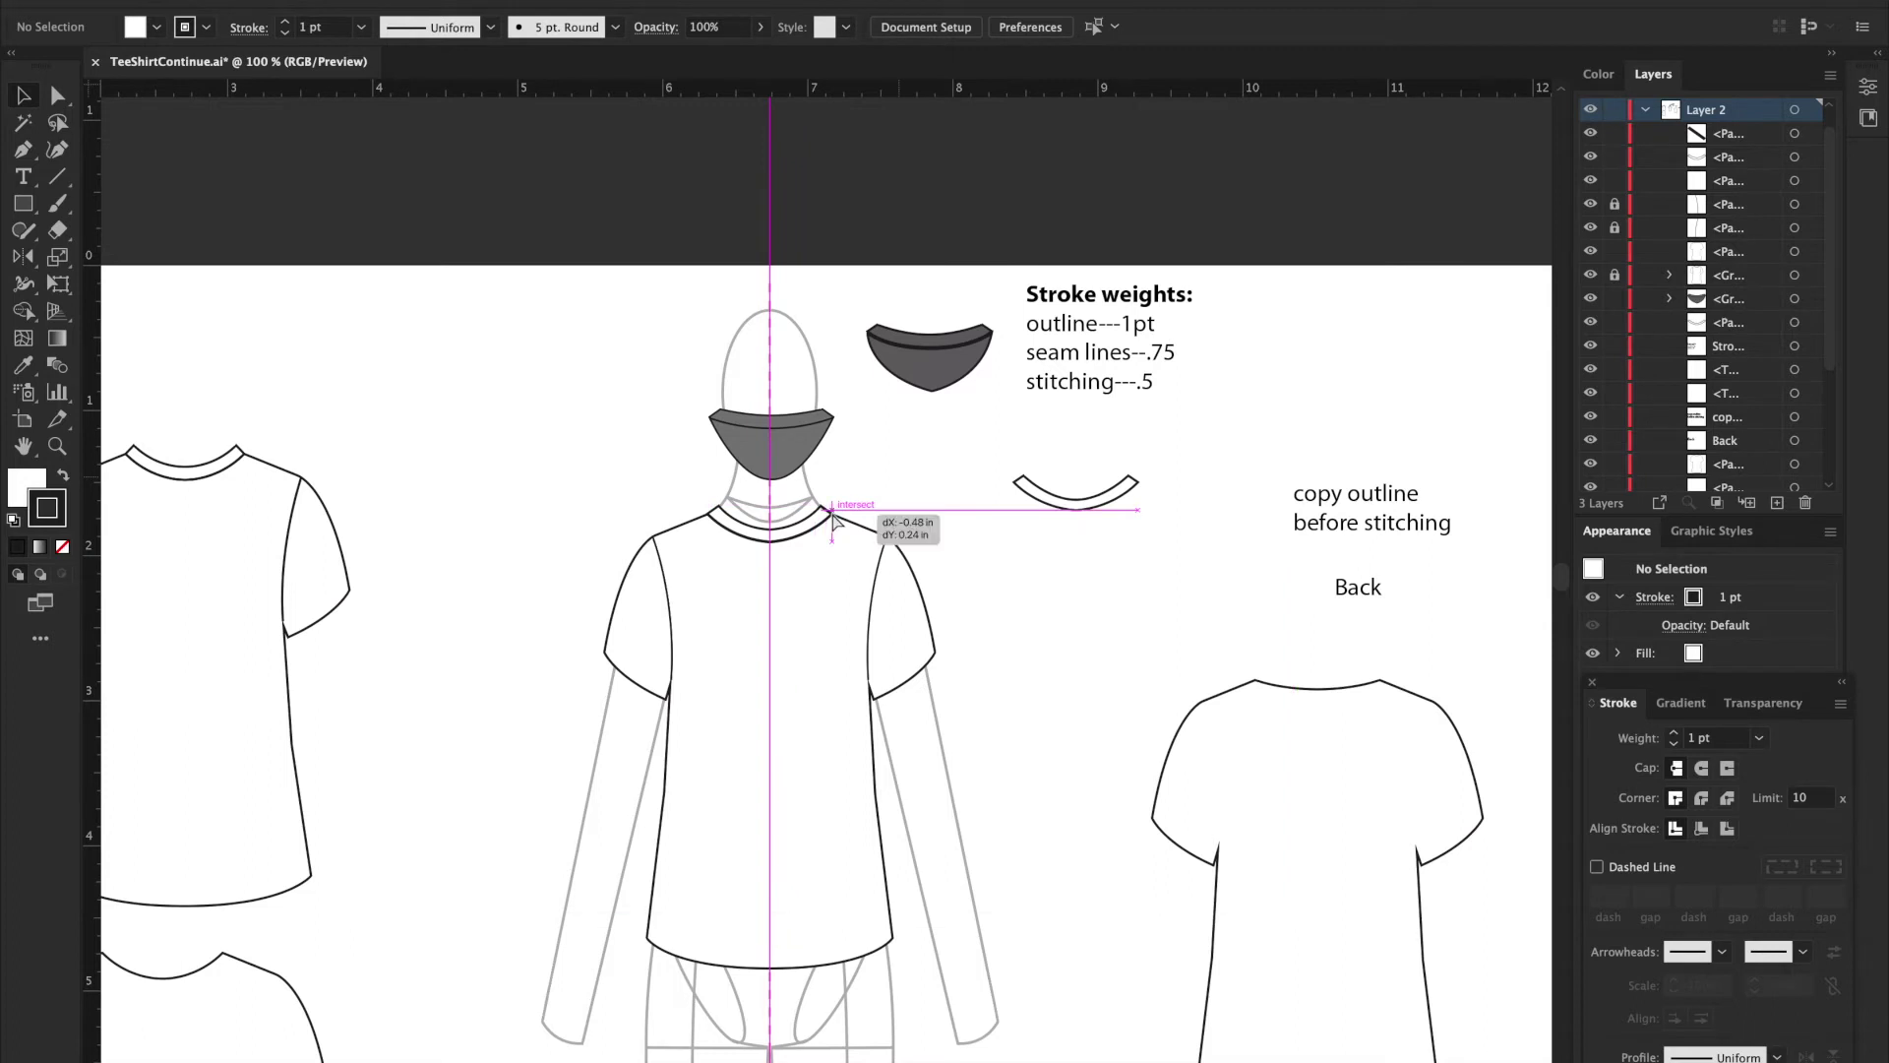
left_click_drag(833, 521, 831, 519)
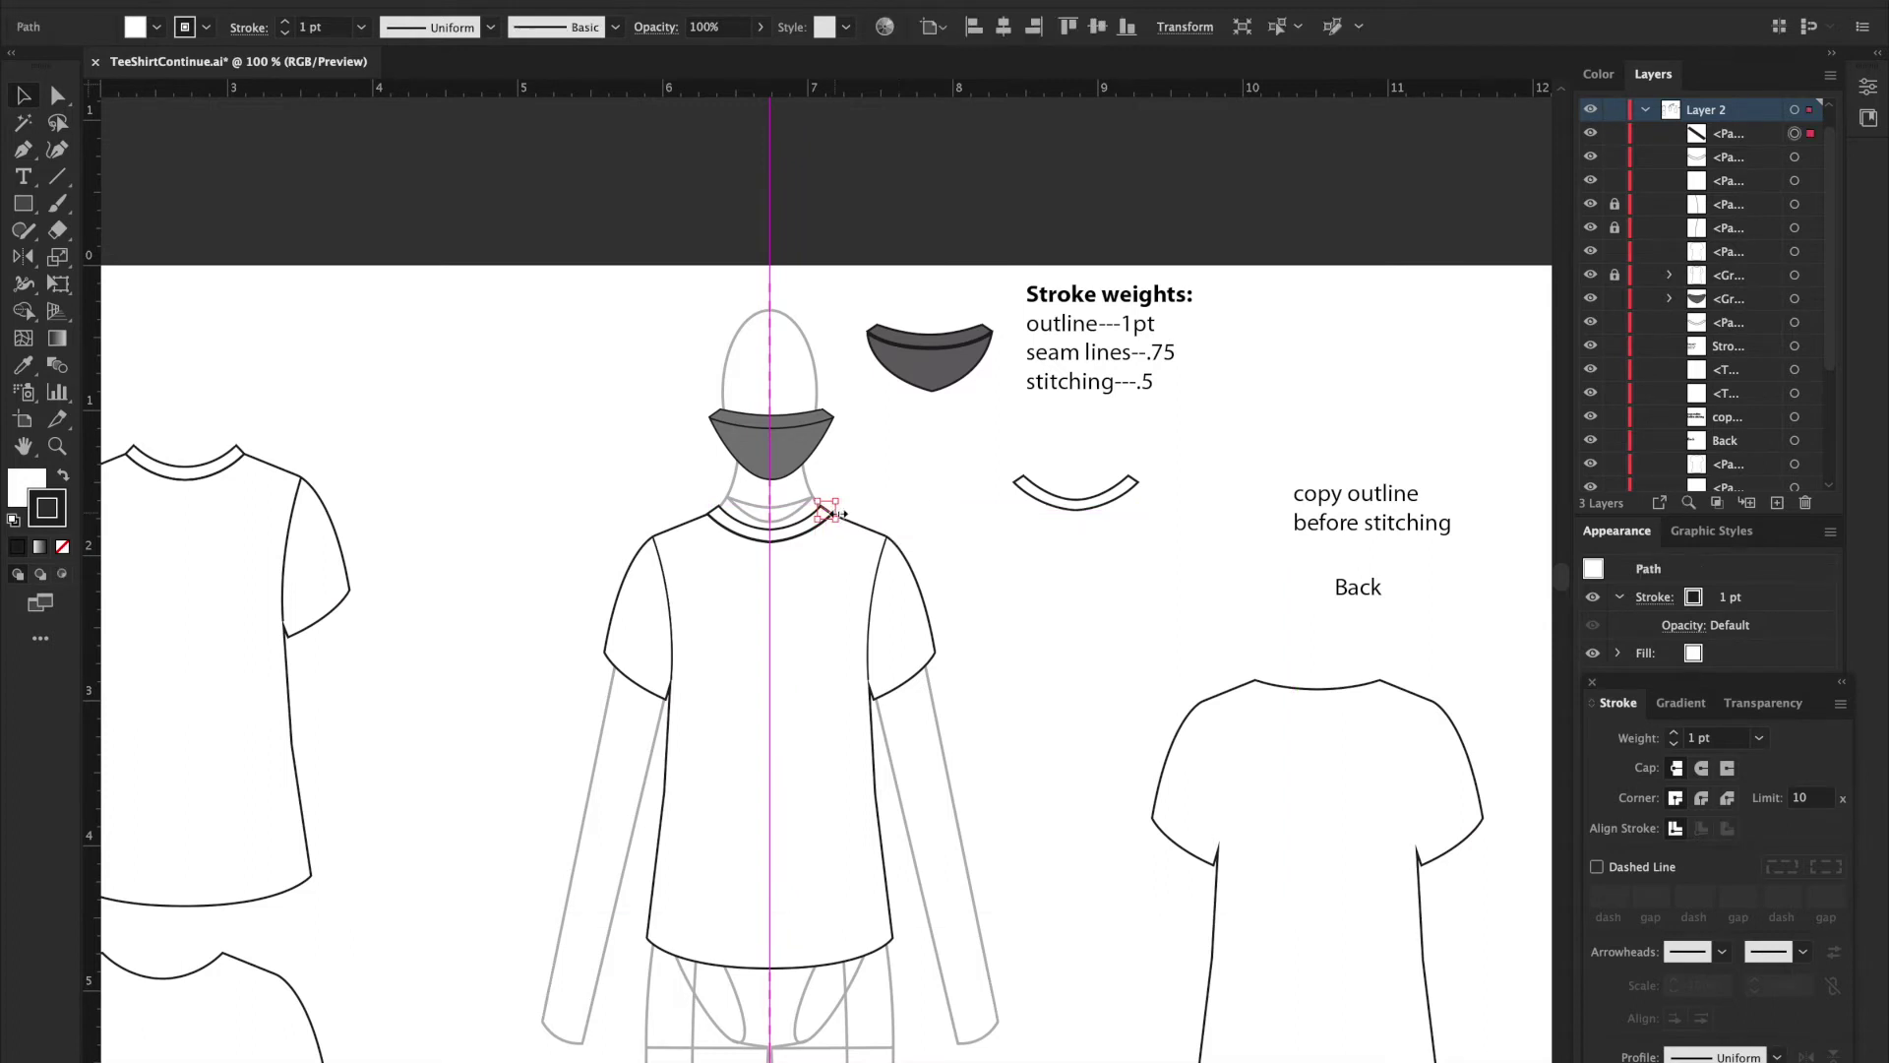
left_click(860, 515)
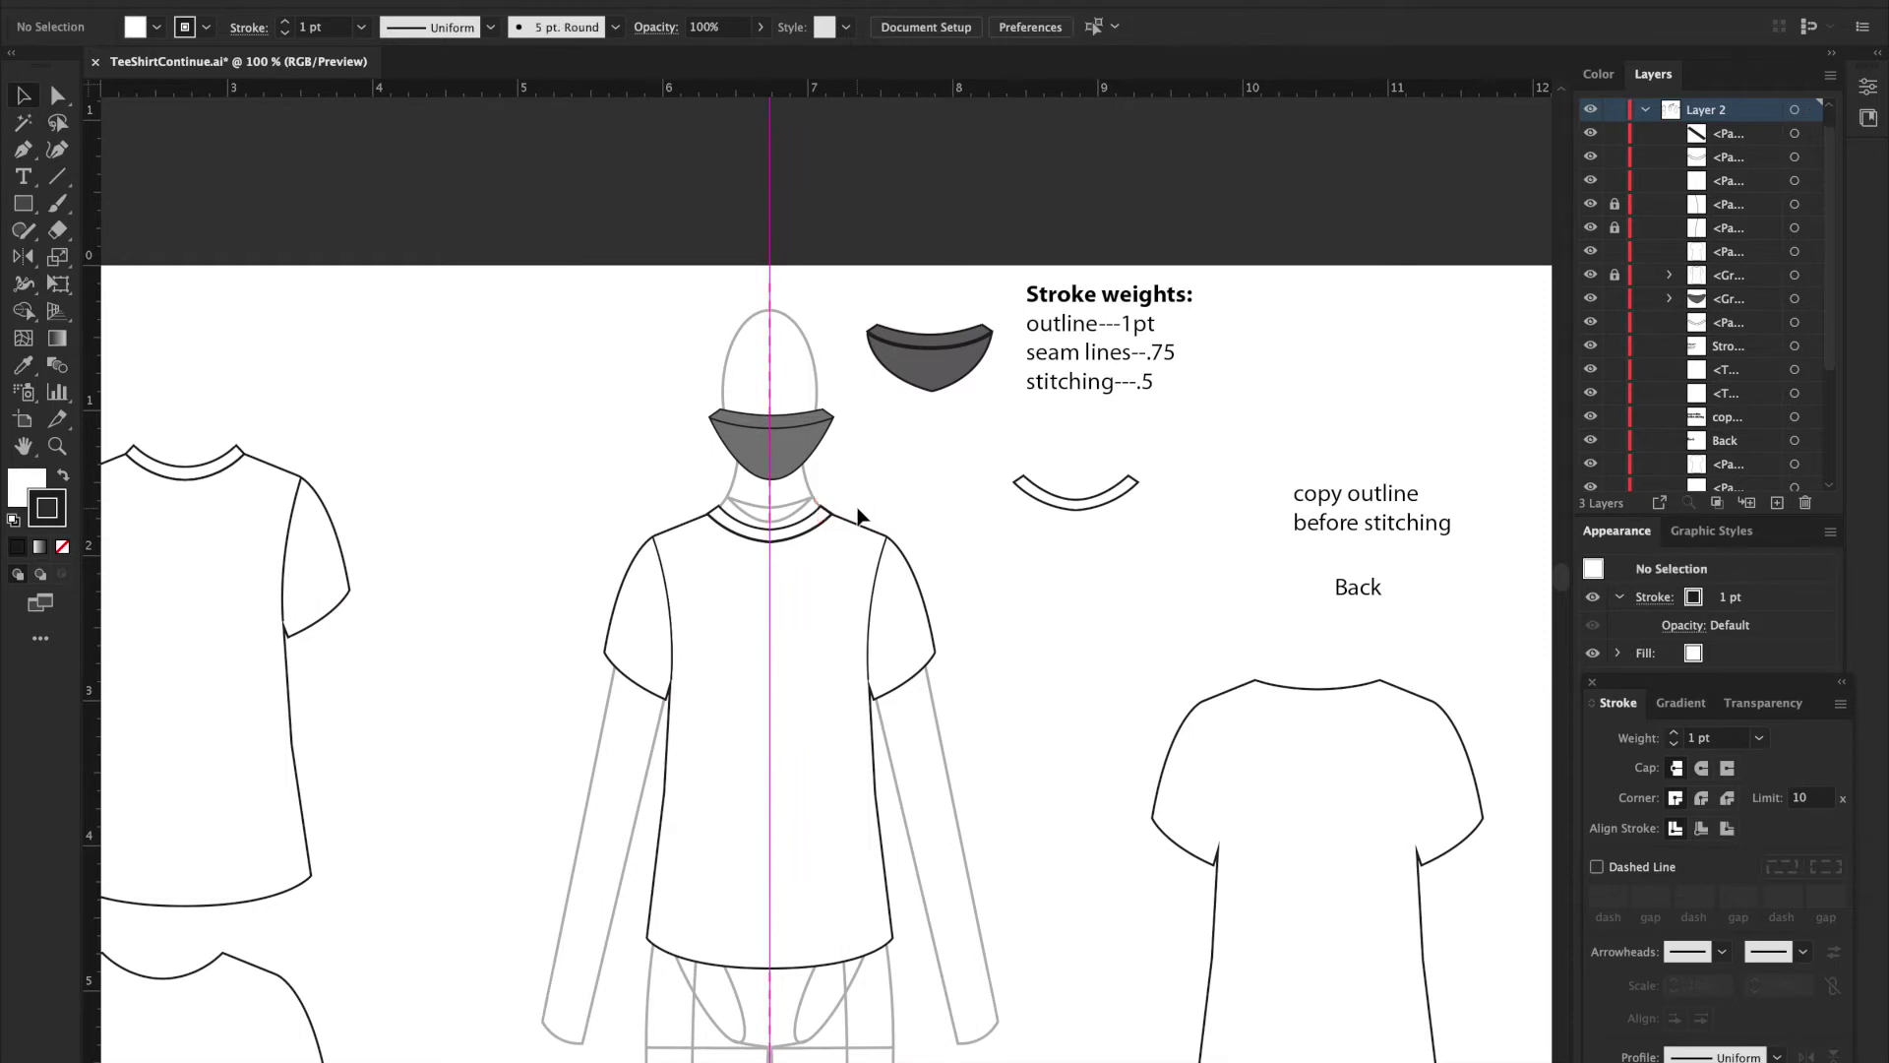
Step: Continue the short segment's upper end with the Pen tool as a shallow back-neckline curve ending on the center line at Y about 1.72 in
key("p")
left_click(823, 511)
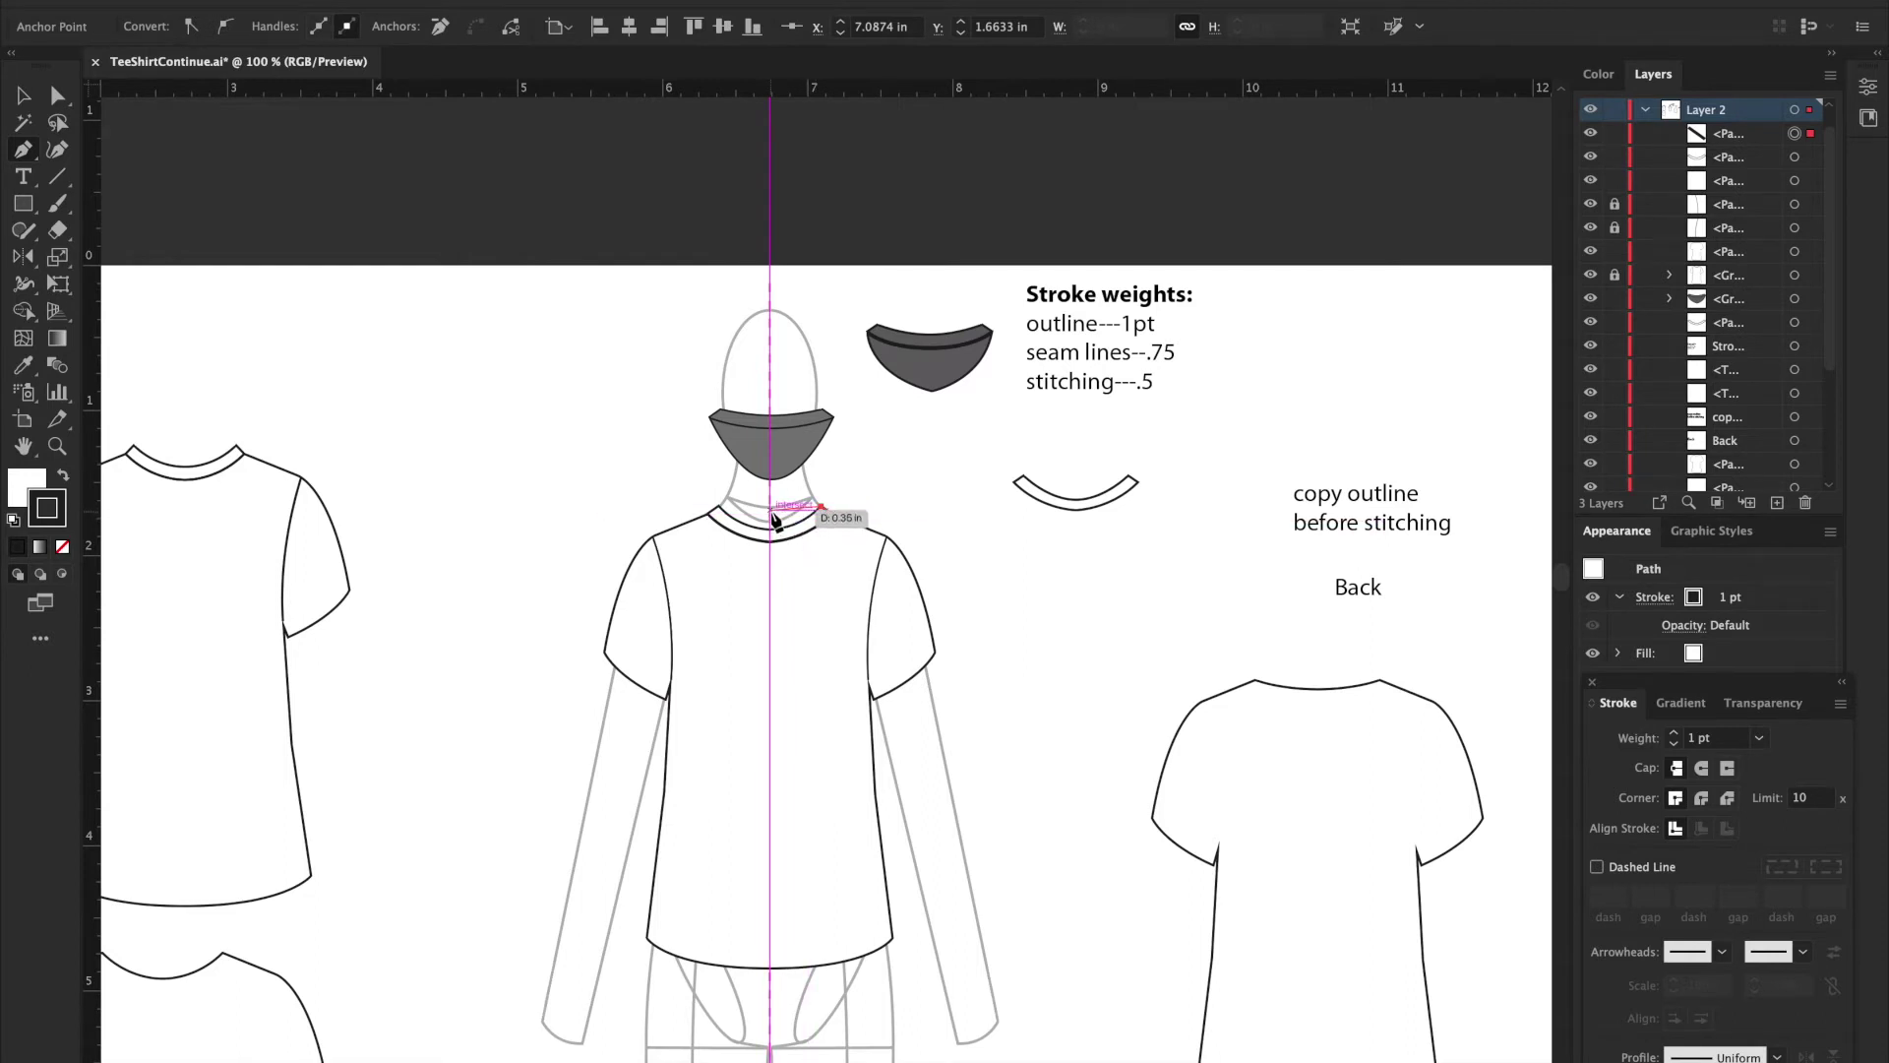
key("super+equal")
key("super+equal")
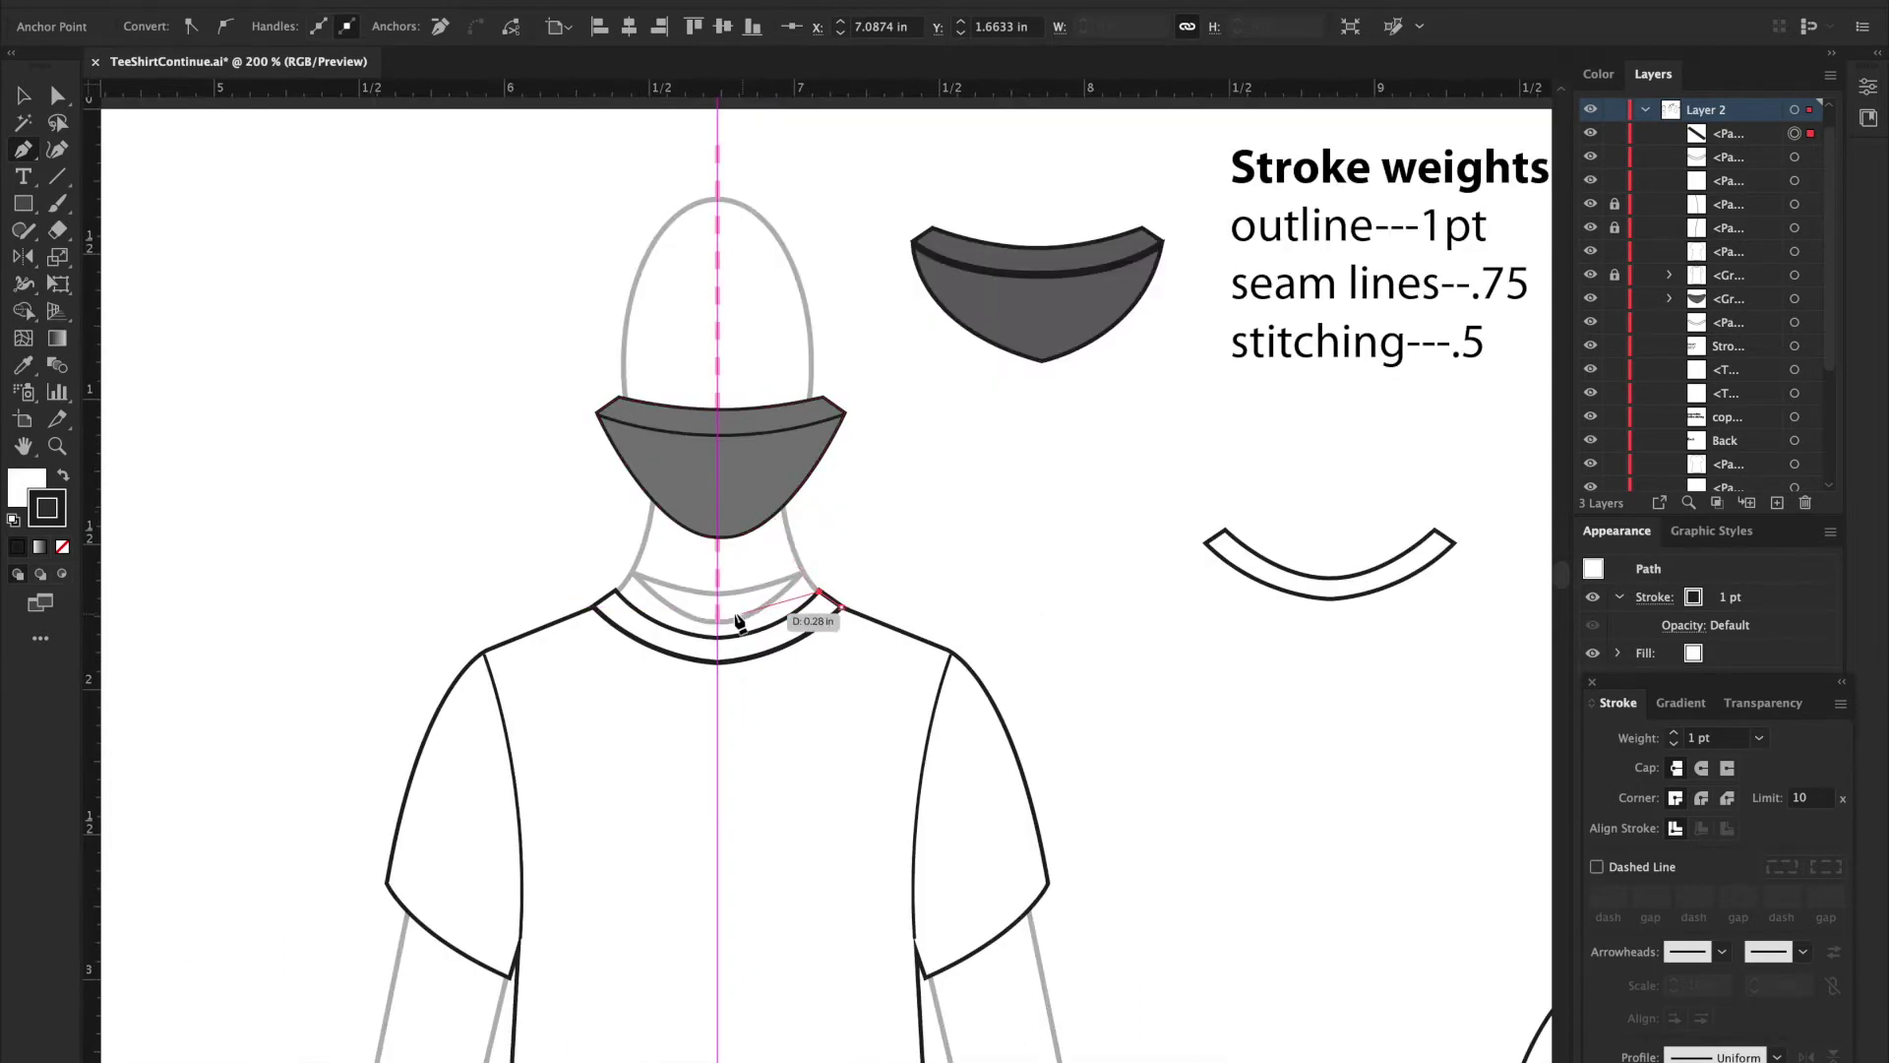
left_click_drag(719, 608, 649, 616)
left_click_drag(649, 616, 654, 617)
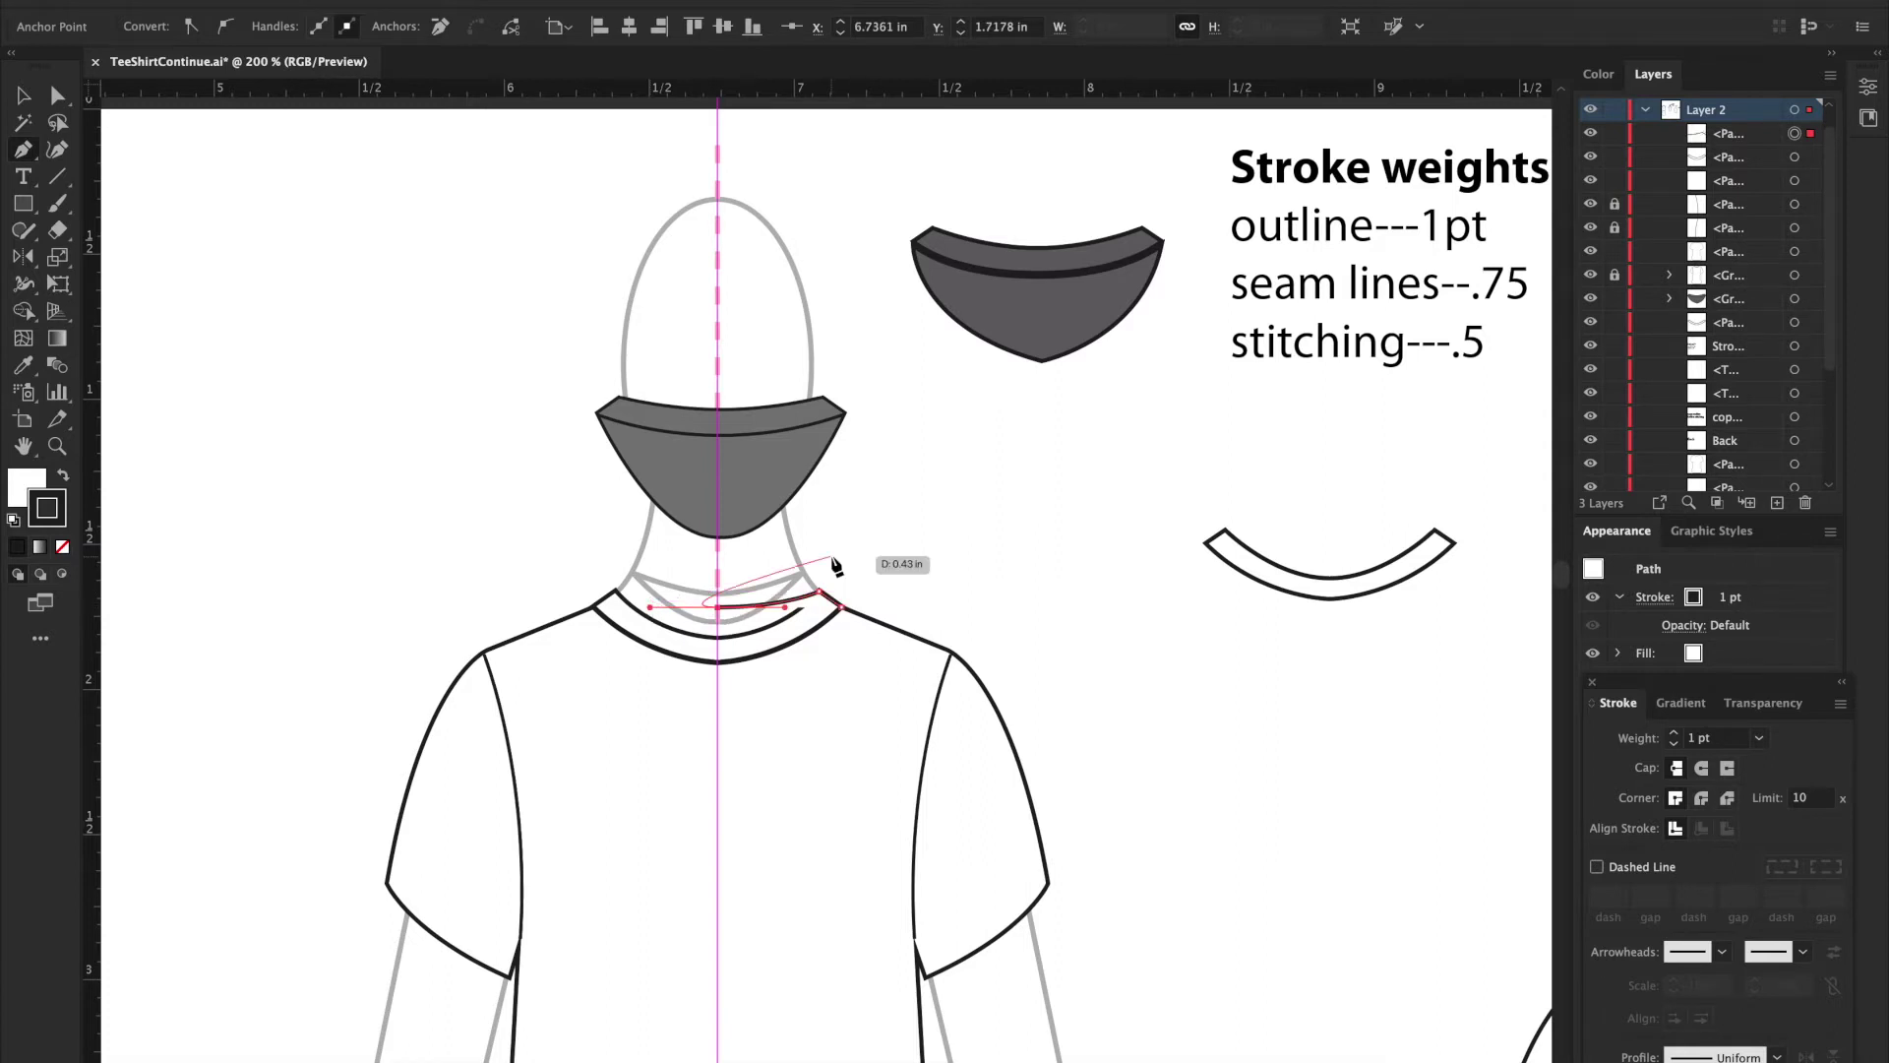
key("a")
left_click(886, 569)
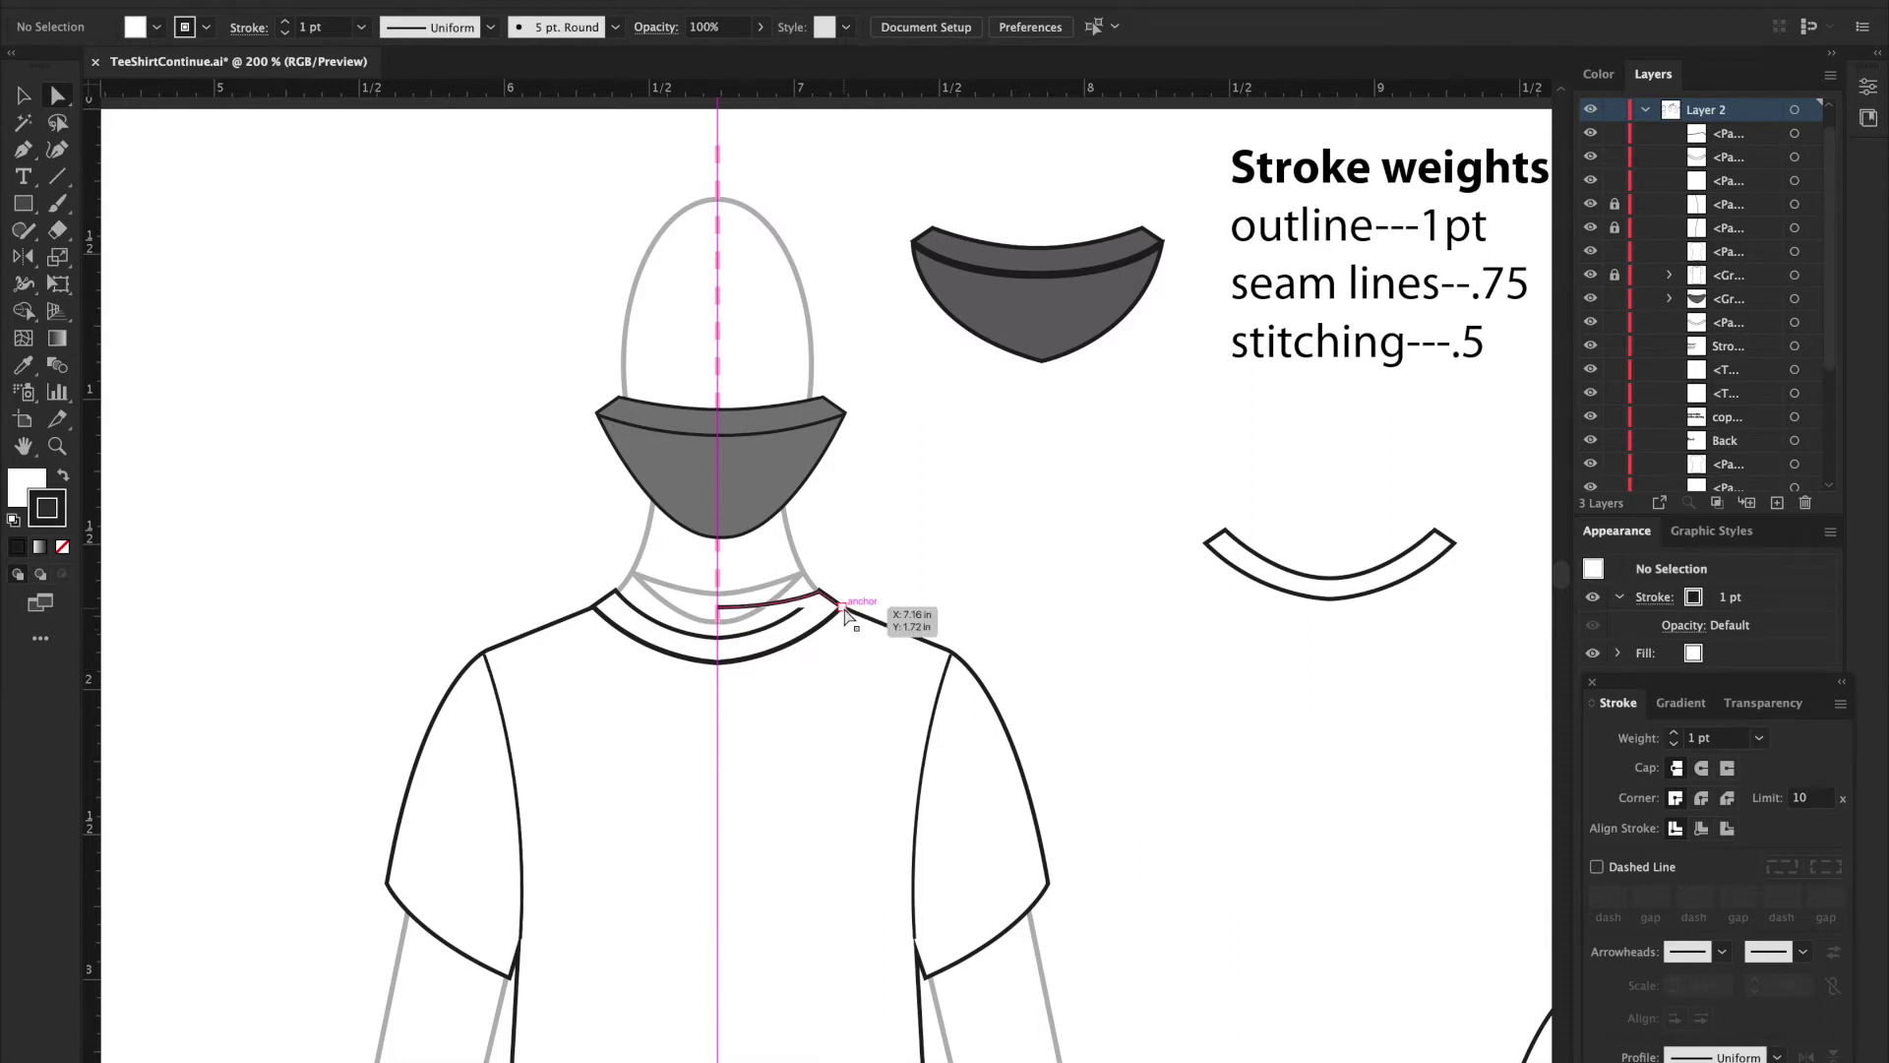
Step: Extend the segment's lower end with a deep Pen curve ending on the center line at Y about 2.26 in, below the front neckband
key("p")
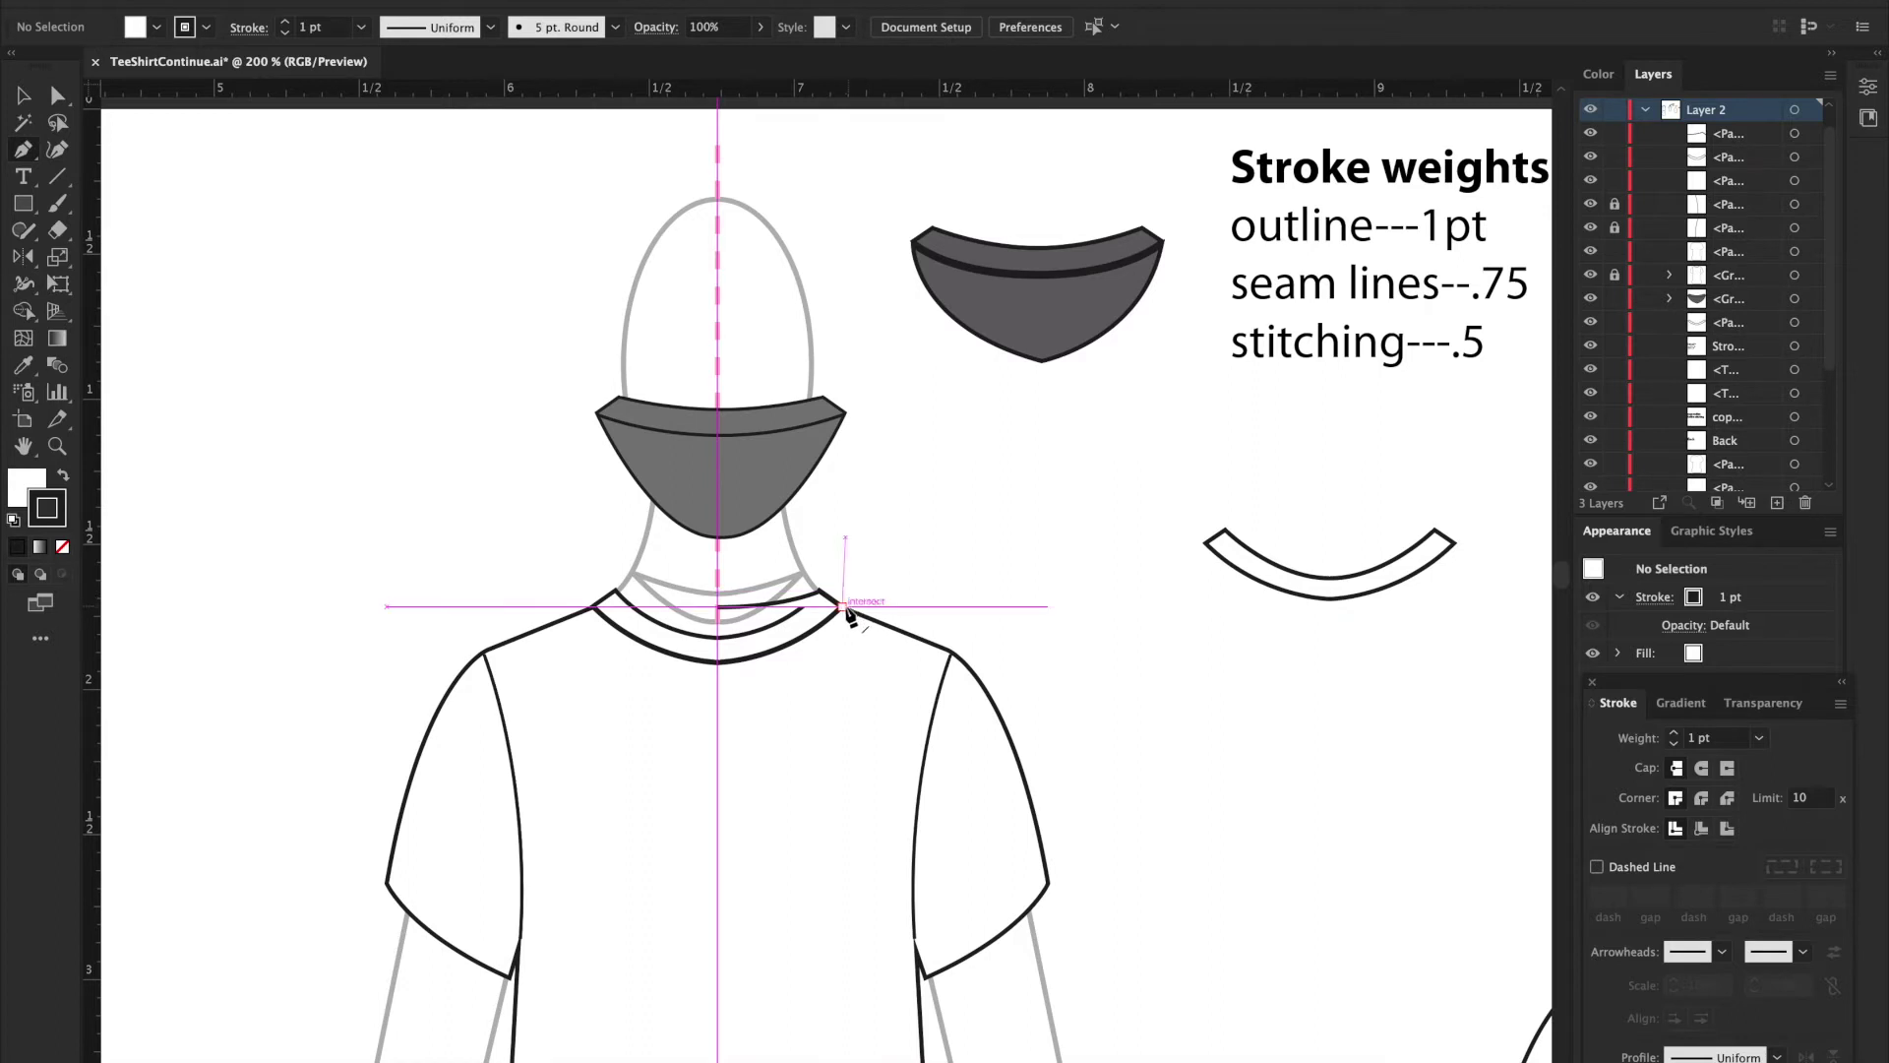
mouse_move(841, 607)
left_mouse_down()
mouse_move(743, 762)
mouse_move(580, 834)
mouse_move(612, 793)
left_mouse_up()
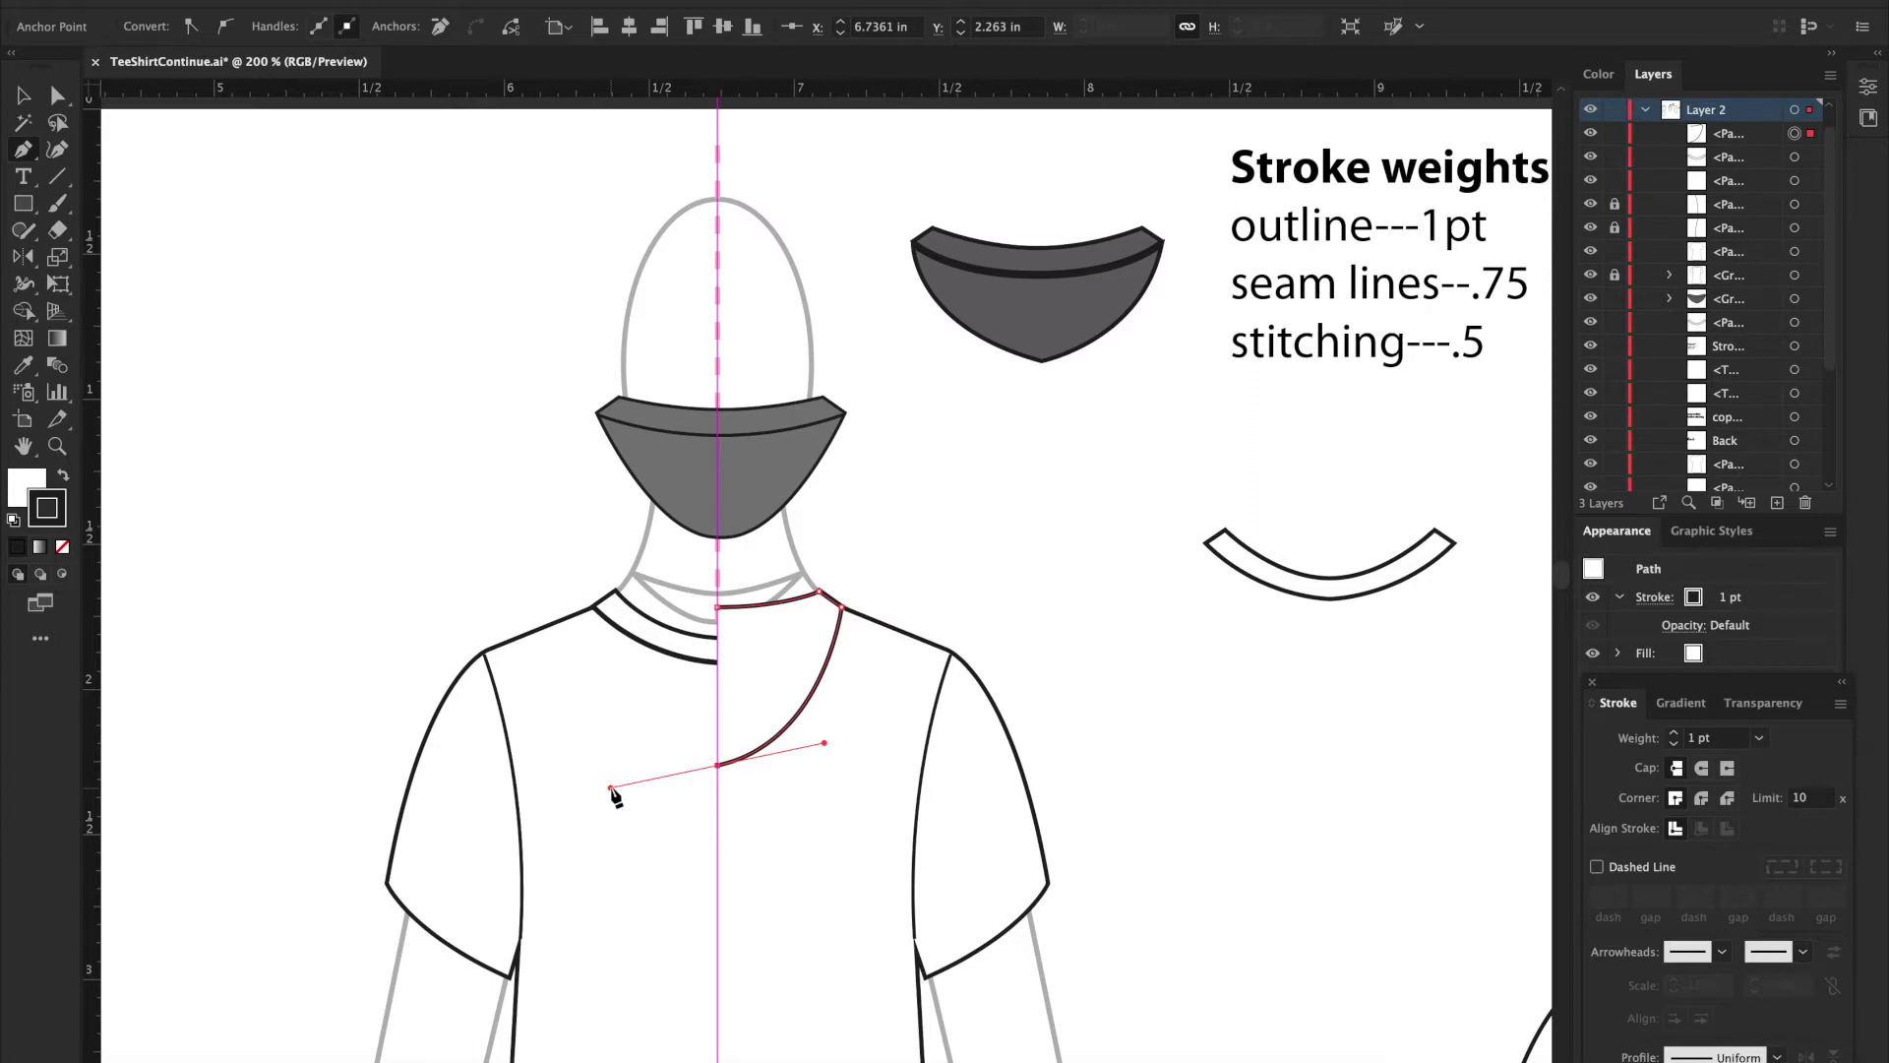
key("a")
left_click(966, 520)
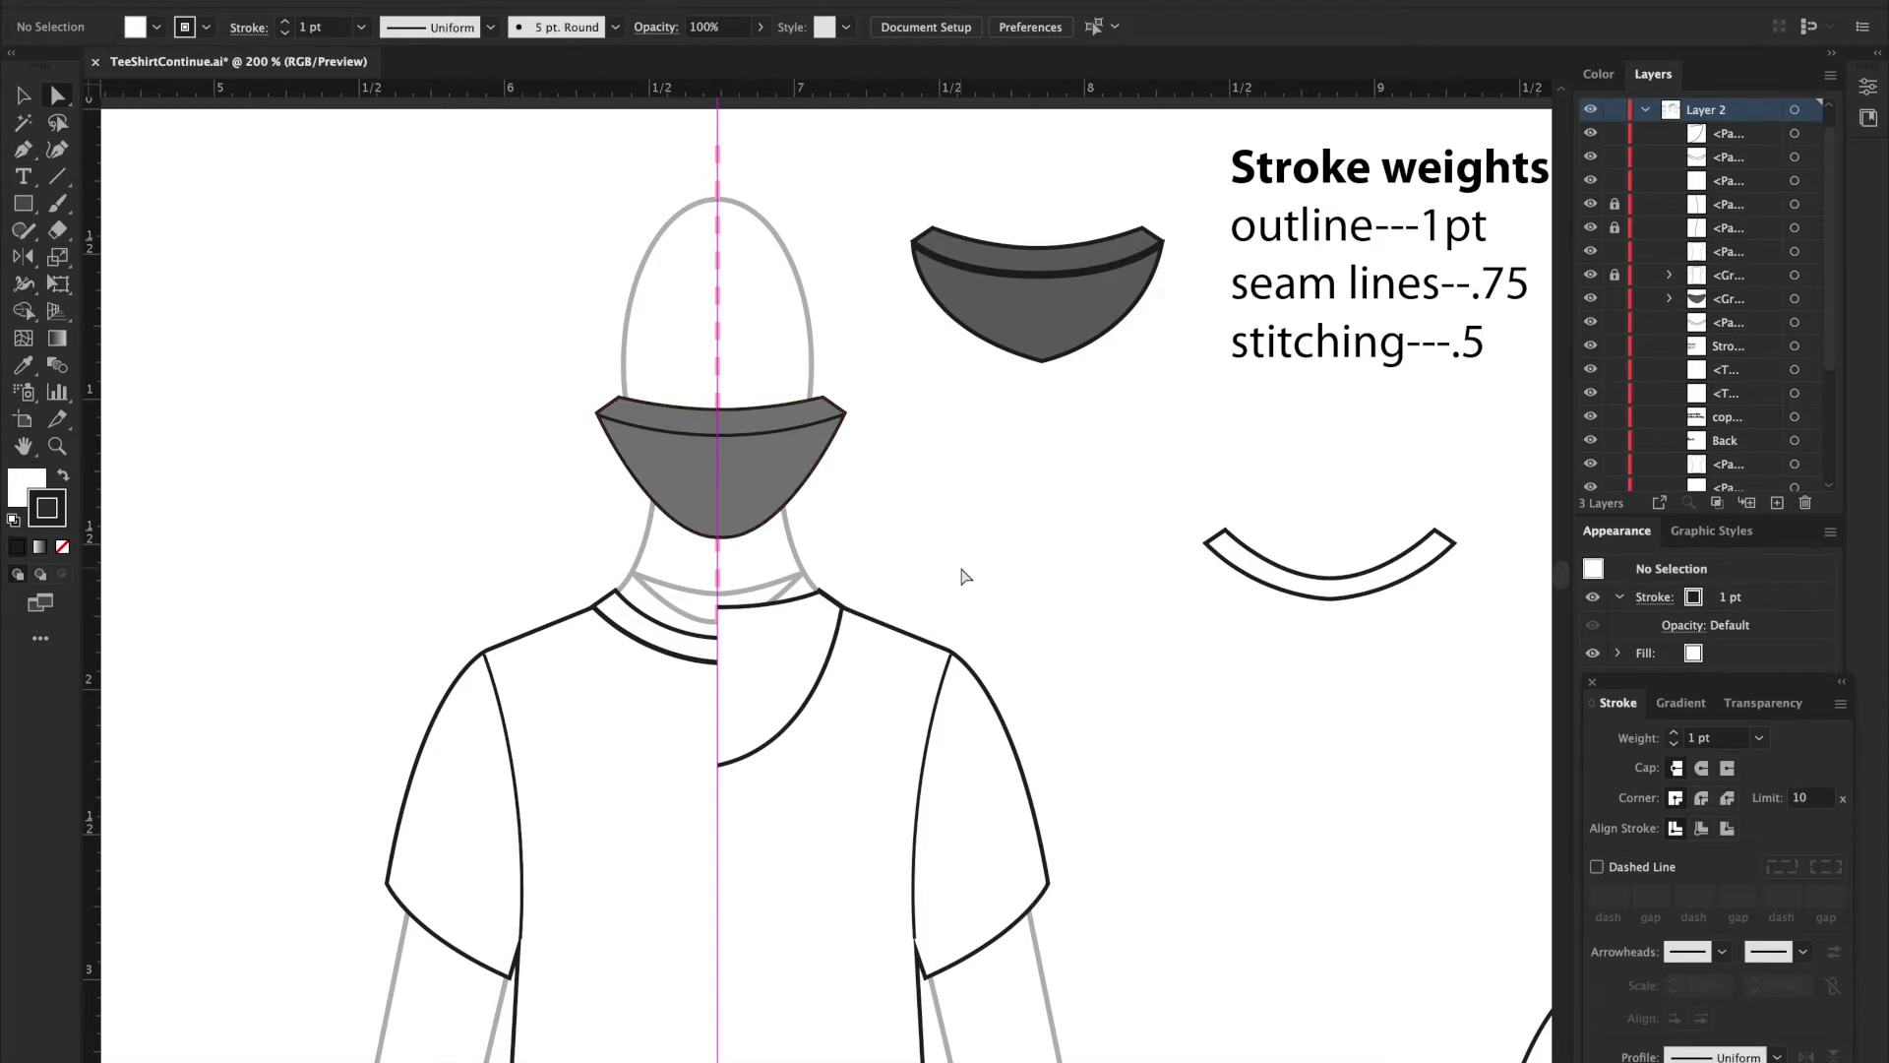
Step: Reflect a copy of the half back-neck outline vertically across the body's center line
key("v")
left_click_drag(718, 591, 891, 787)
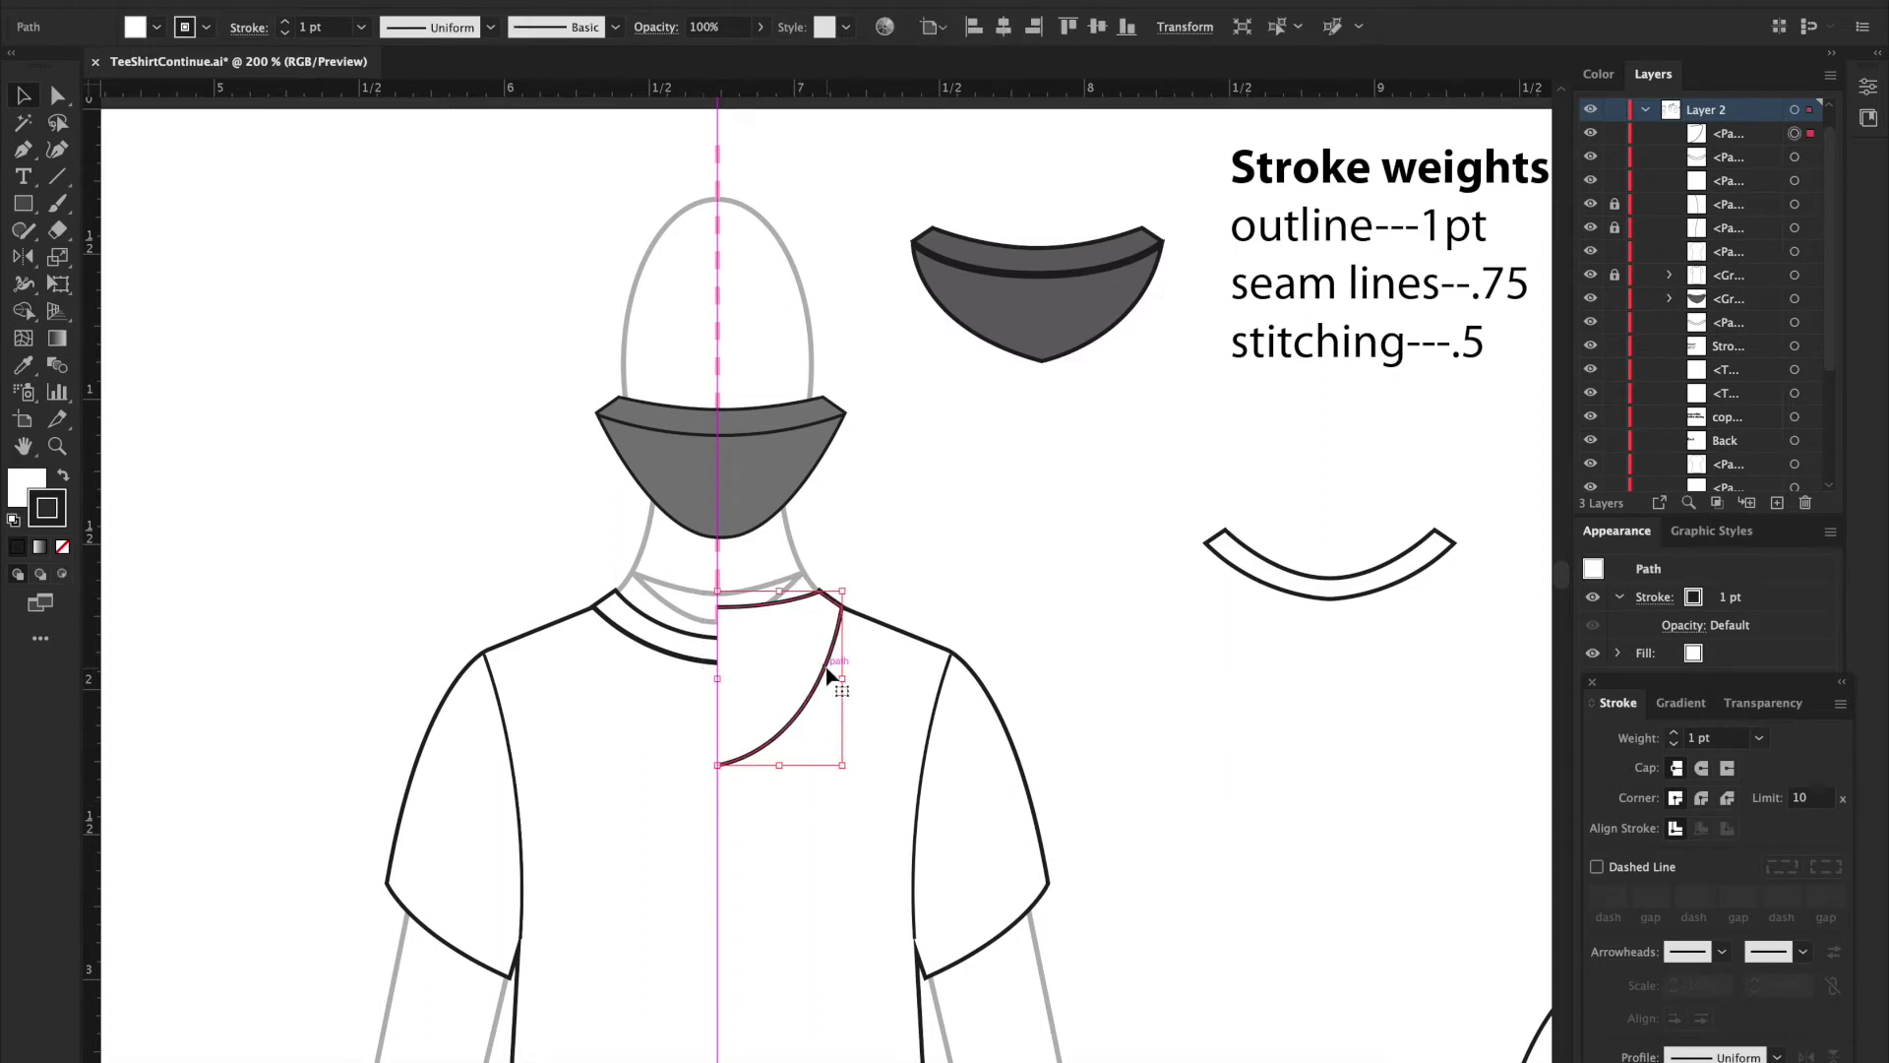
key("o")
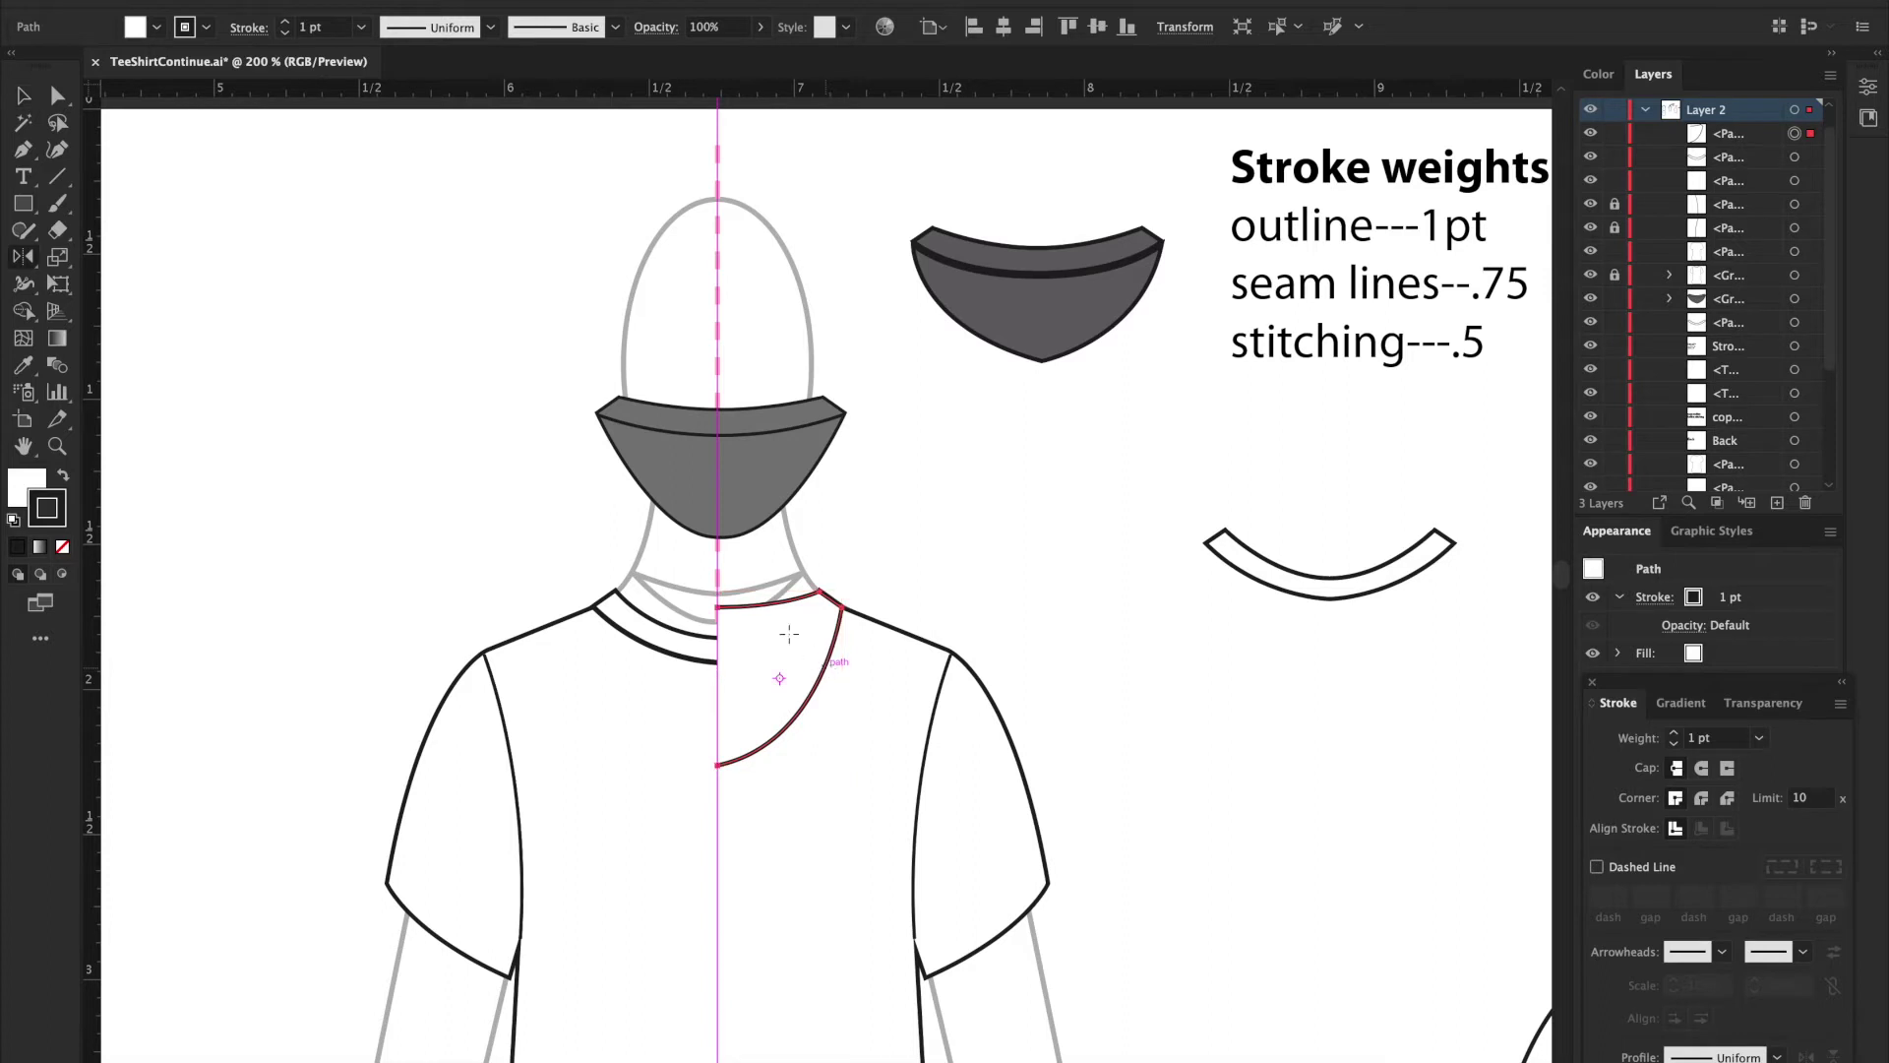
left_click(718, 647, "alt")
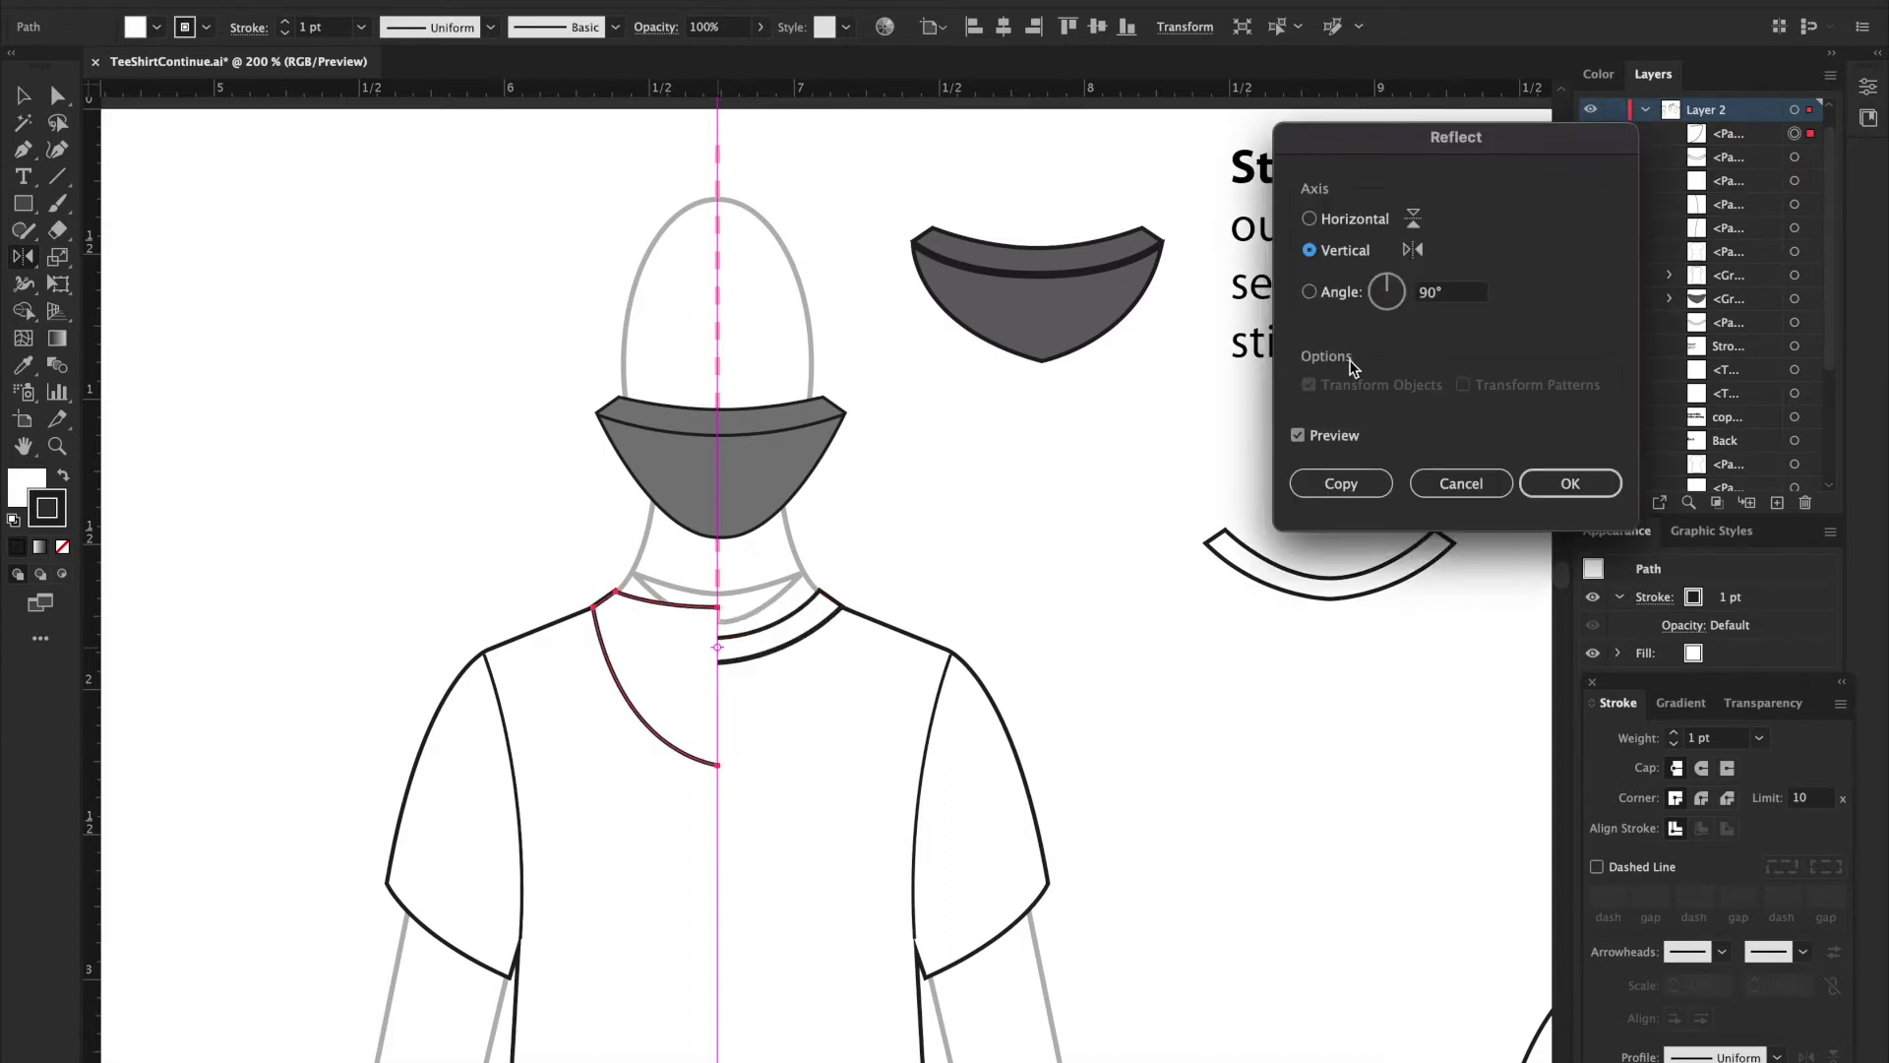
left_click(1352, 482)
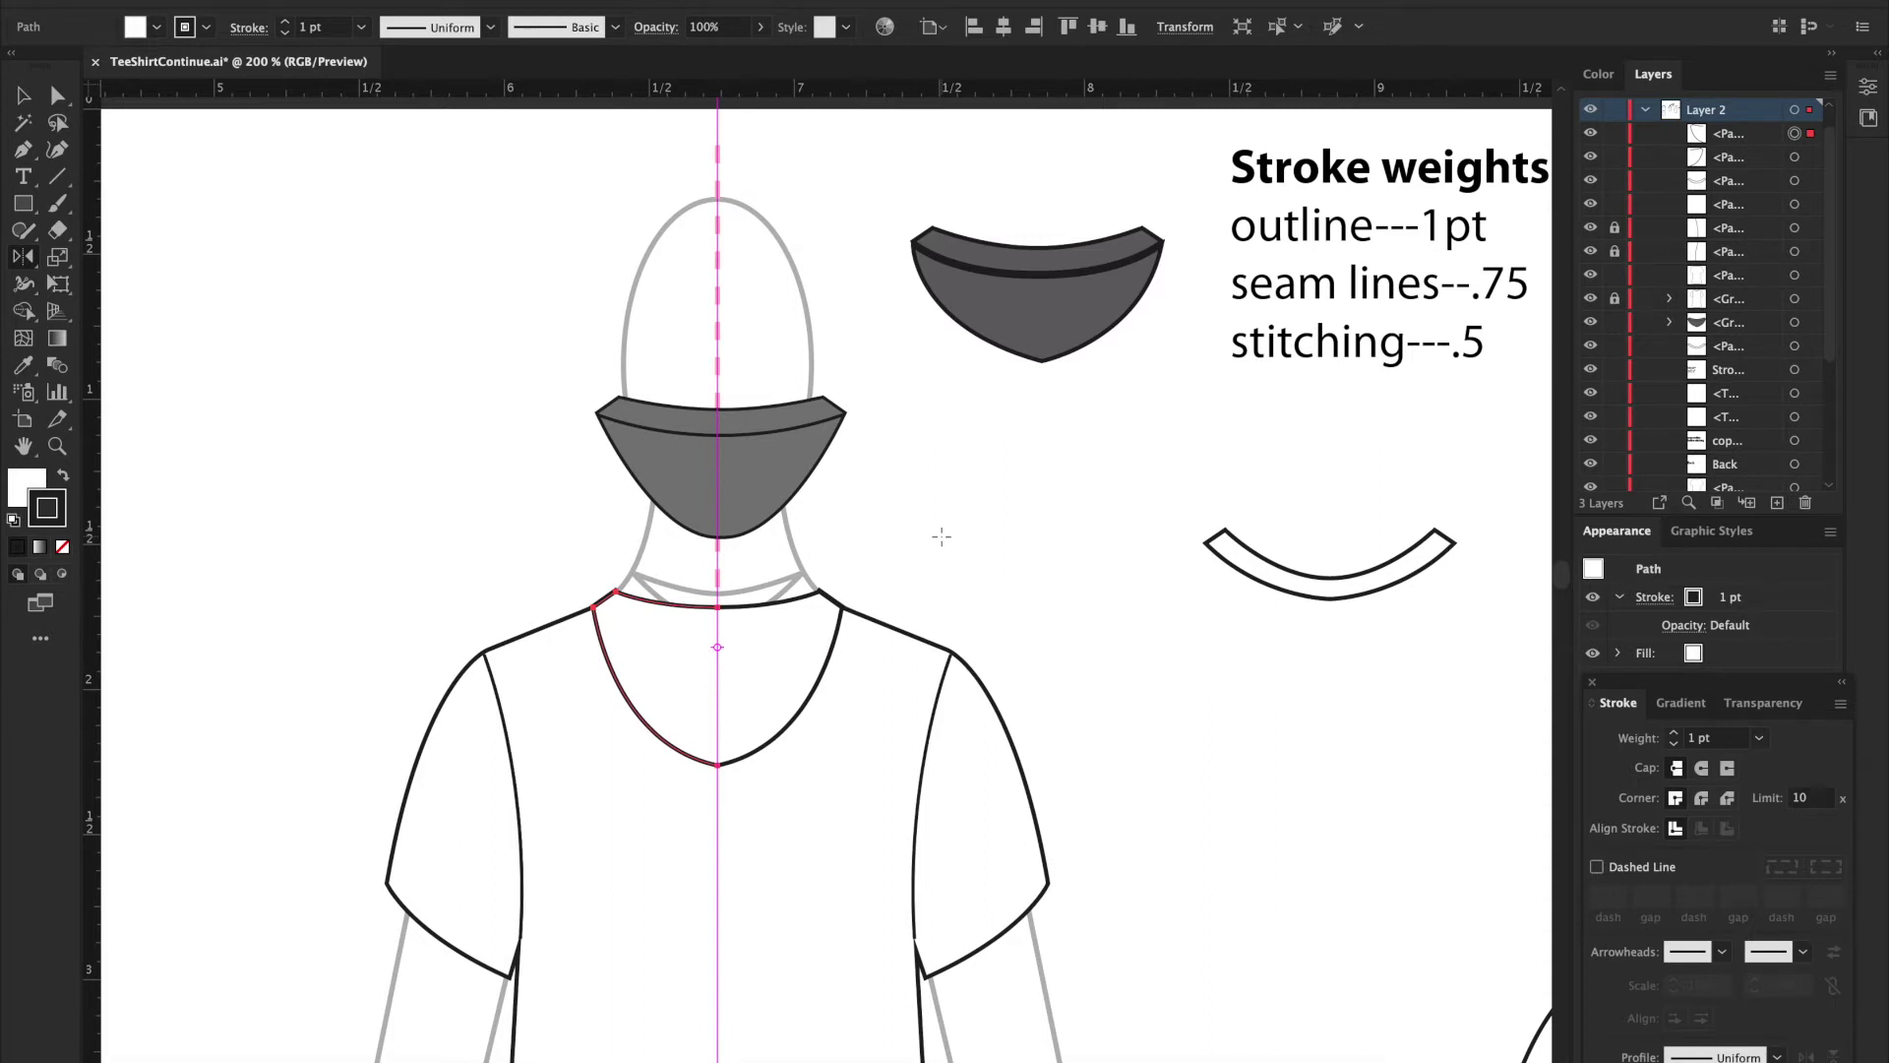
key("a")
left_click(919, 576)
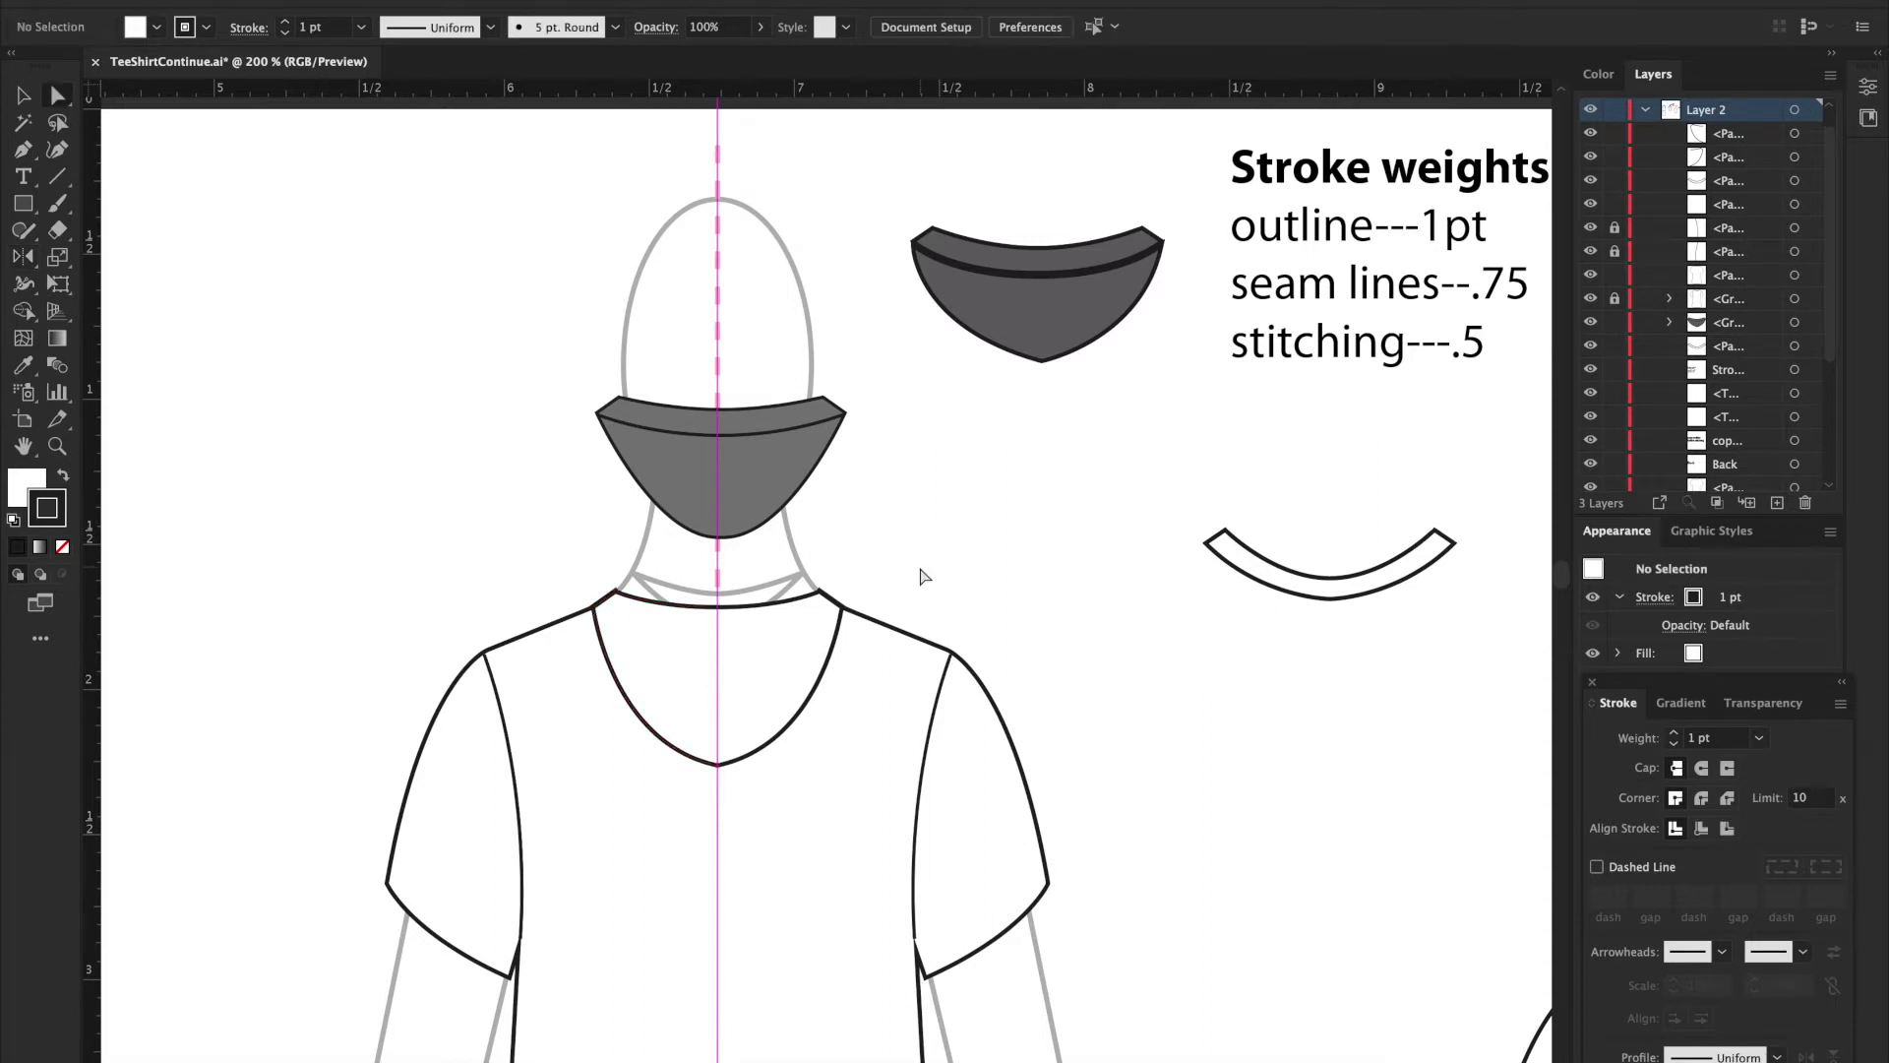
Step: Average and join the two back-neck halves at their upper center anchors
left_click(720, 609)
right_click(723, 617)
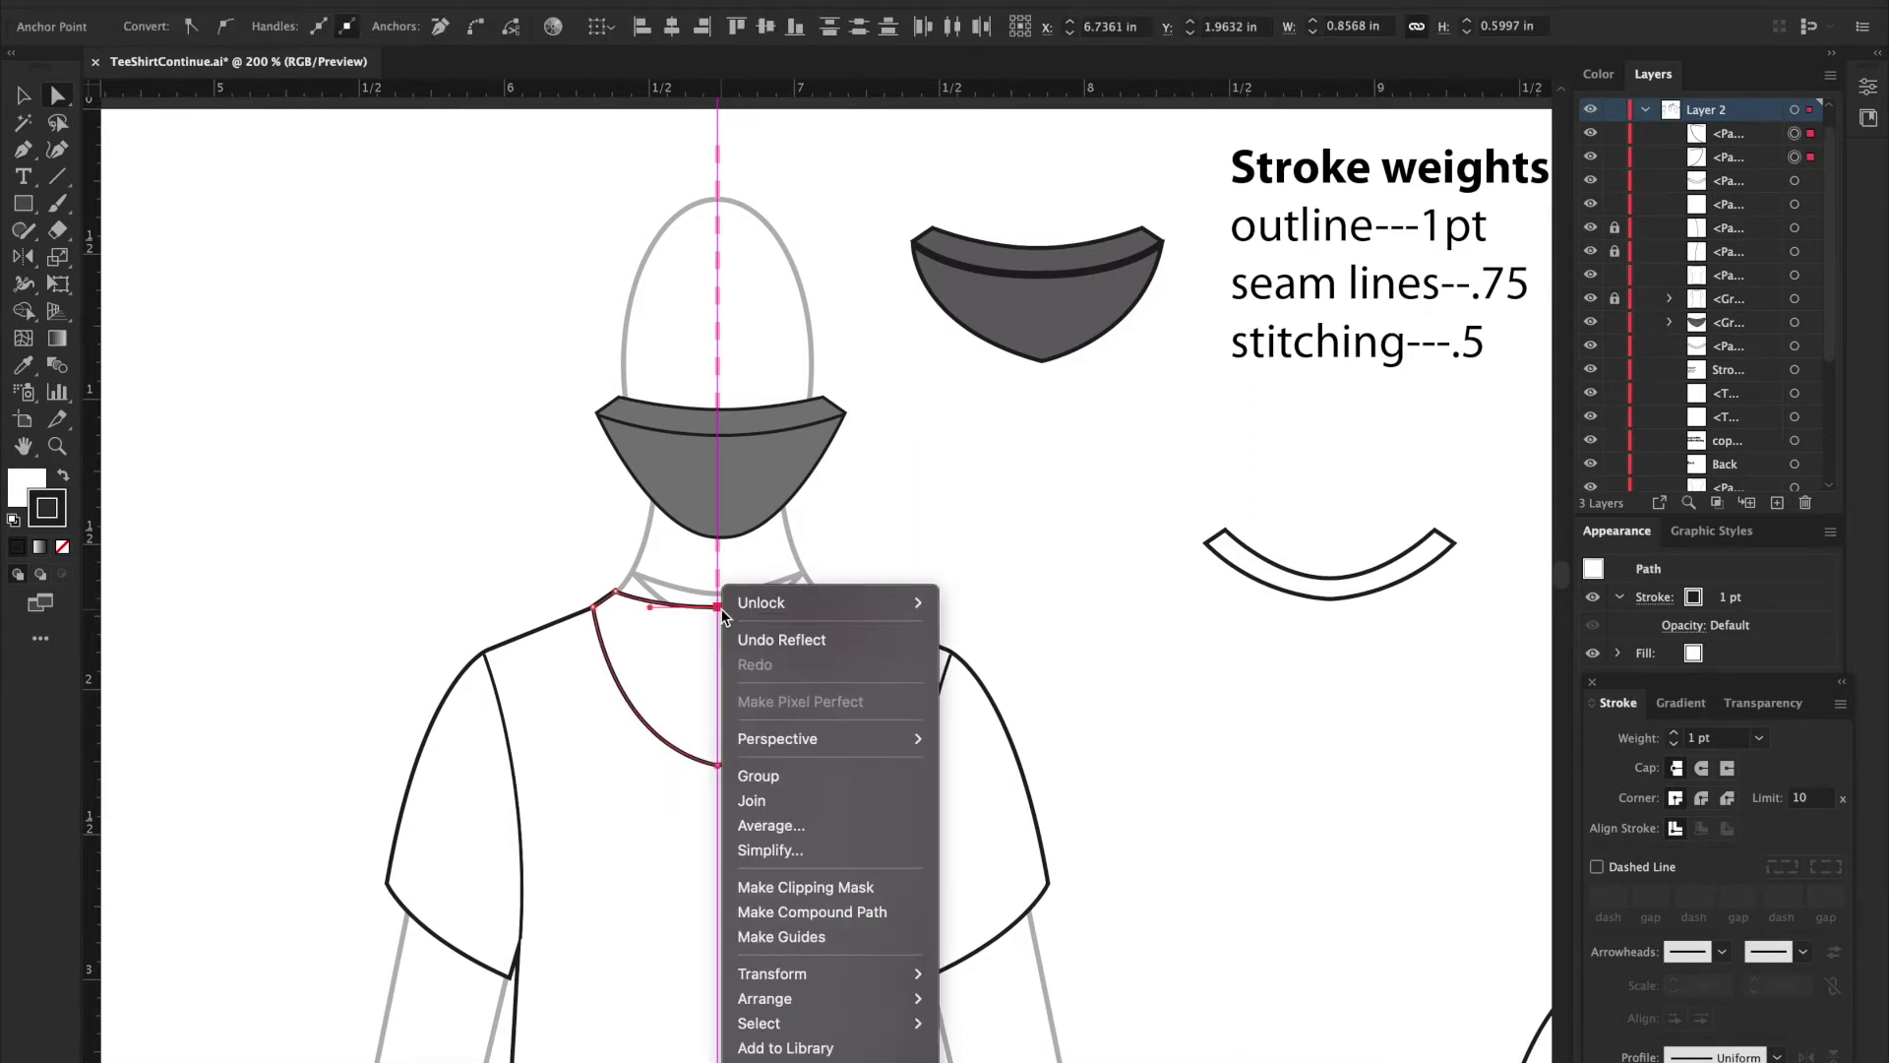
left_click(756, 822)
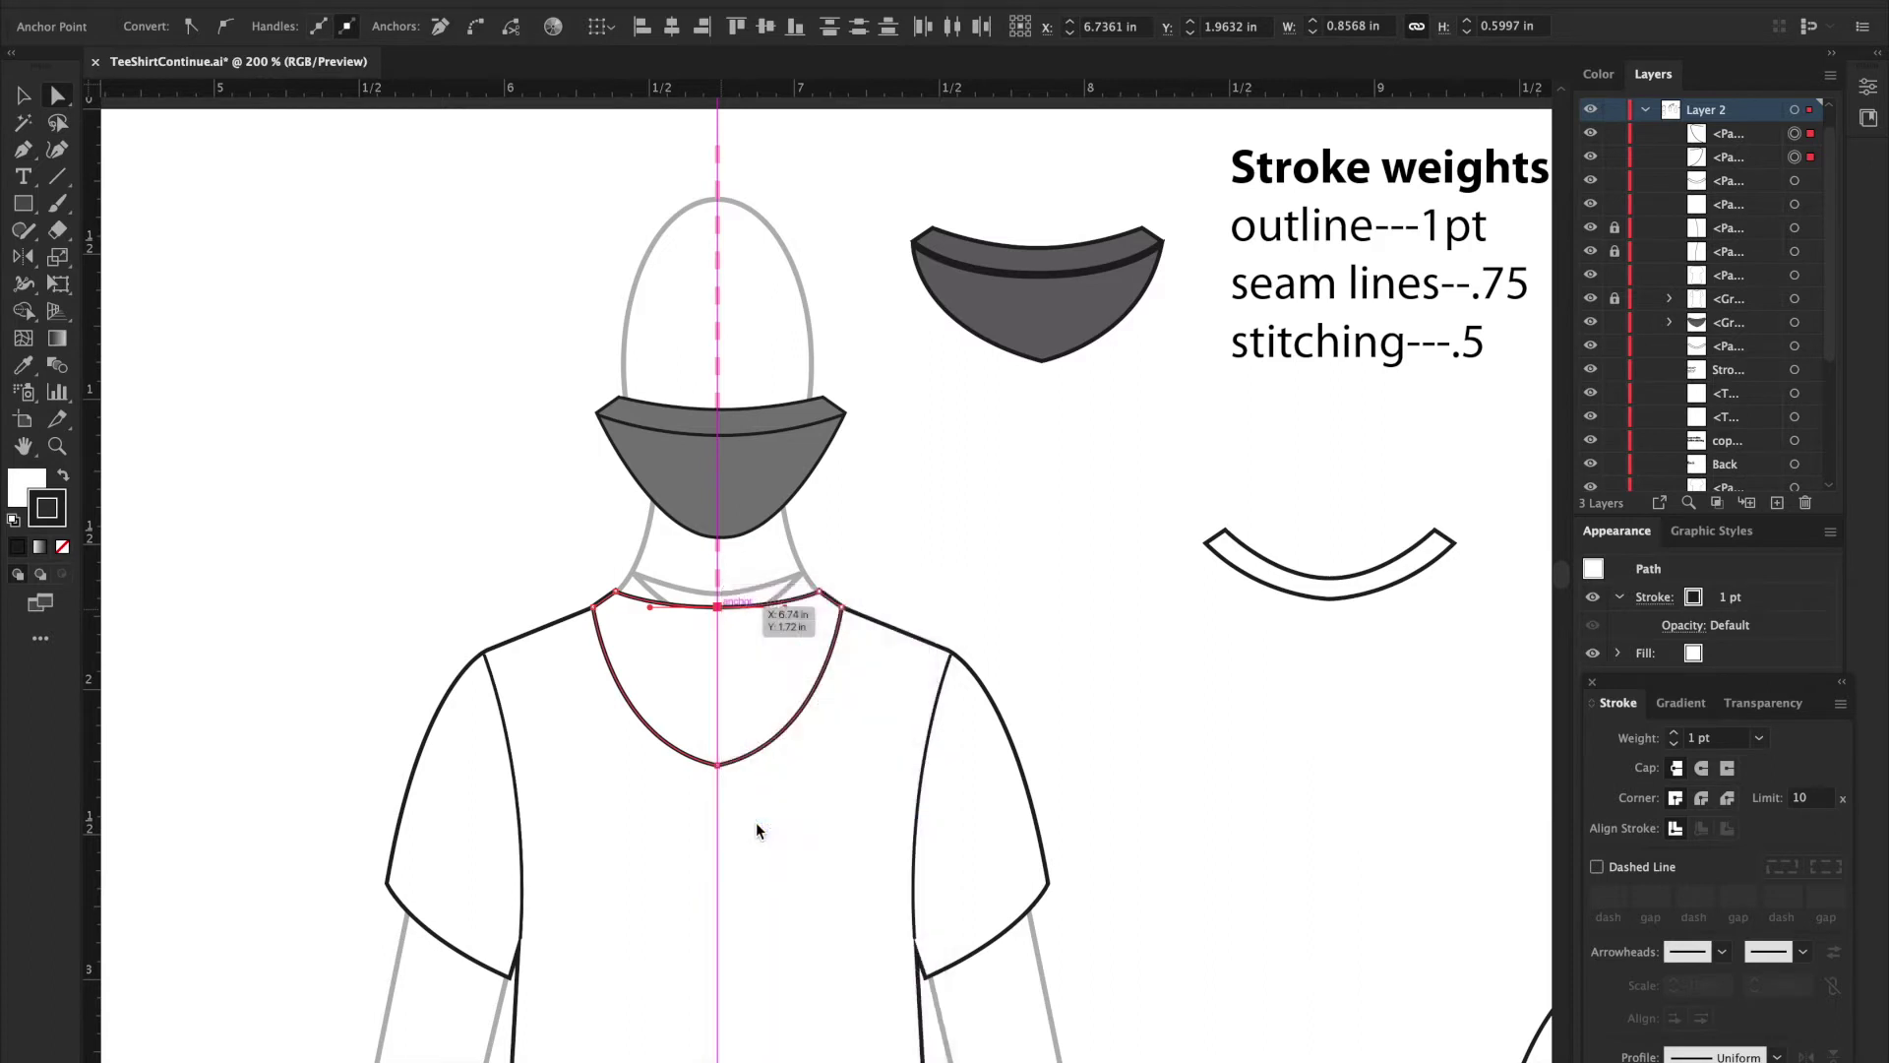
key("Return")
right_click(721, 608)
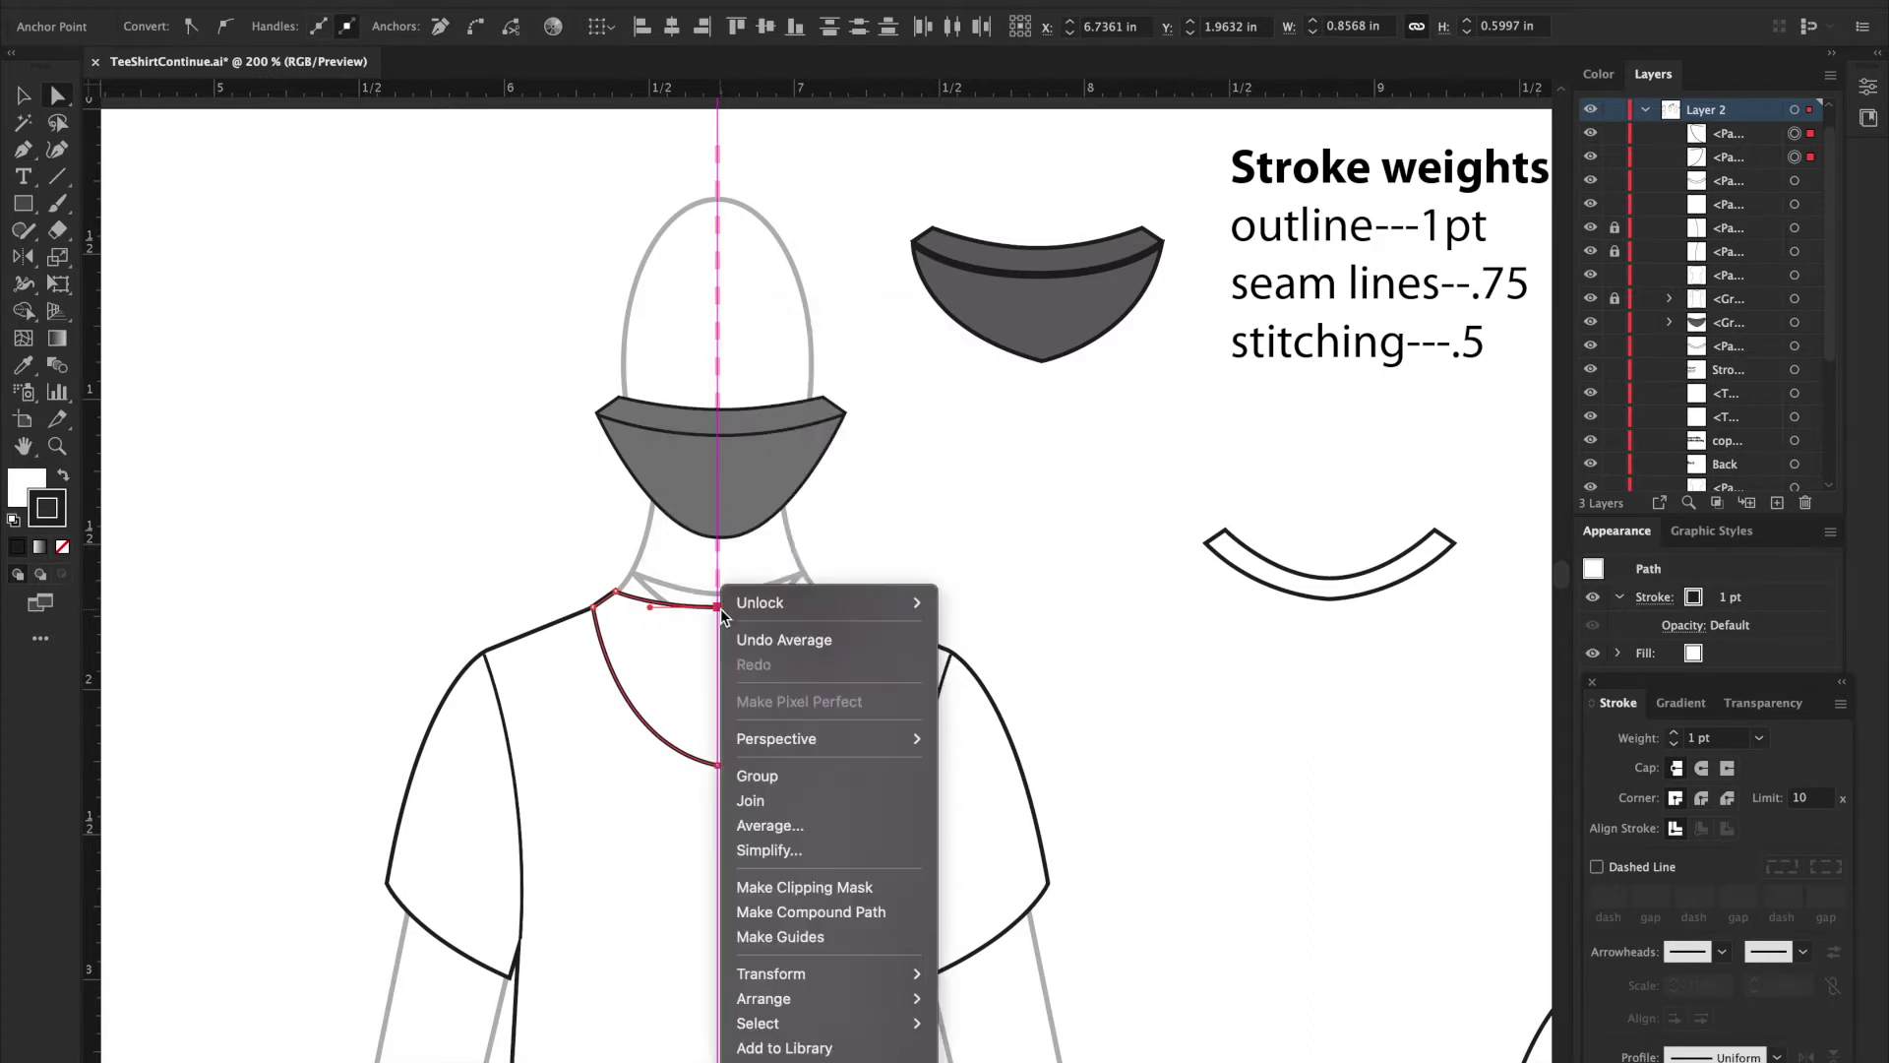
left_click(762, 805)
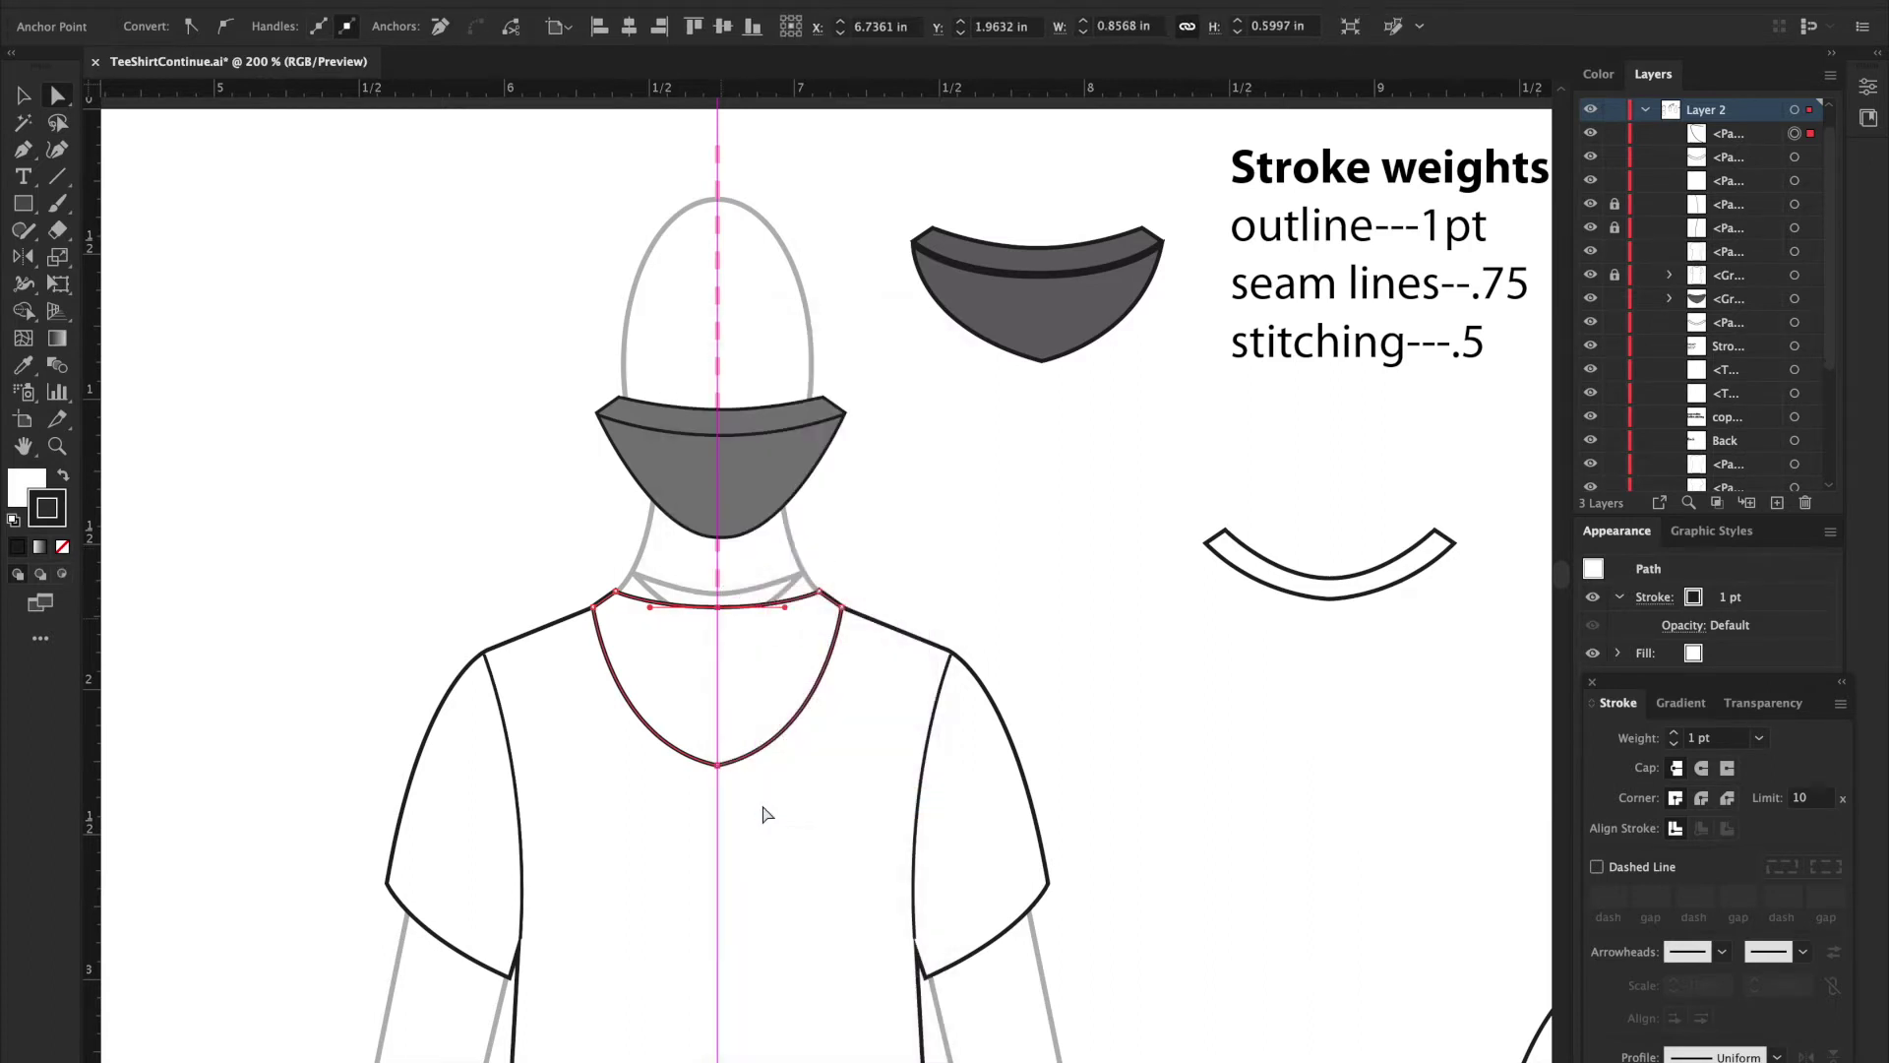
Step: Average and join the back-neck halves' lower center anchors to close the outline
left_click(718, 766)
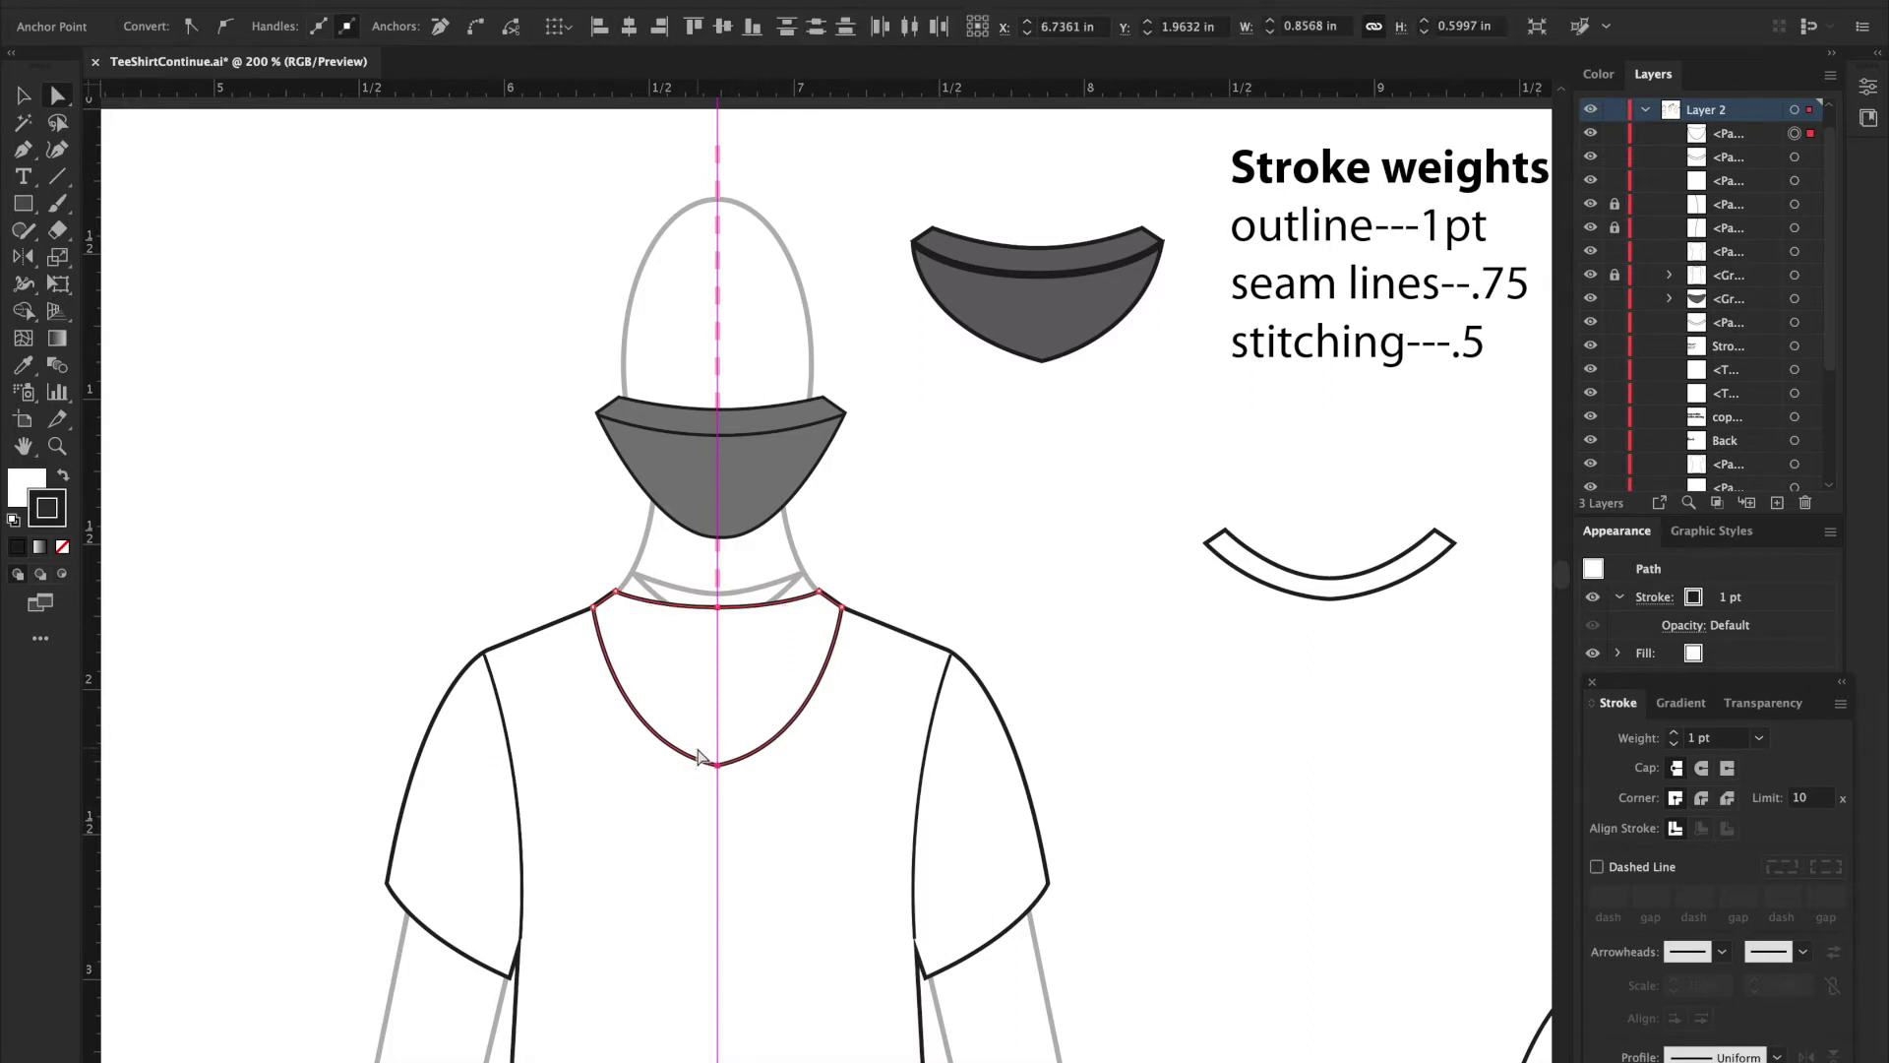
right_click(719, 771)
left_click(752, 829)
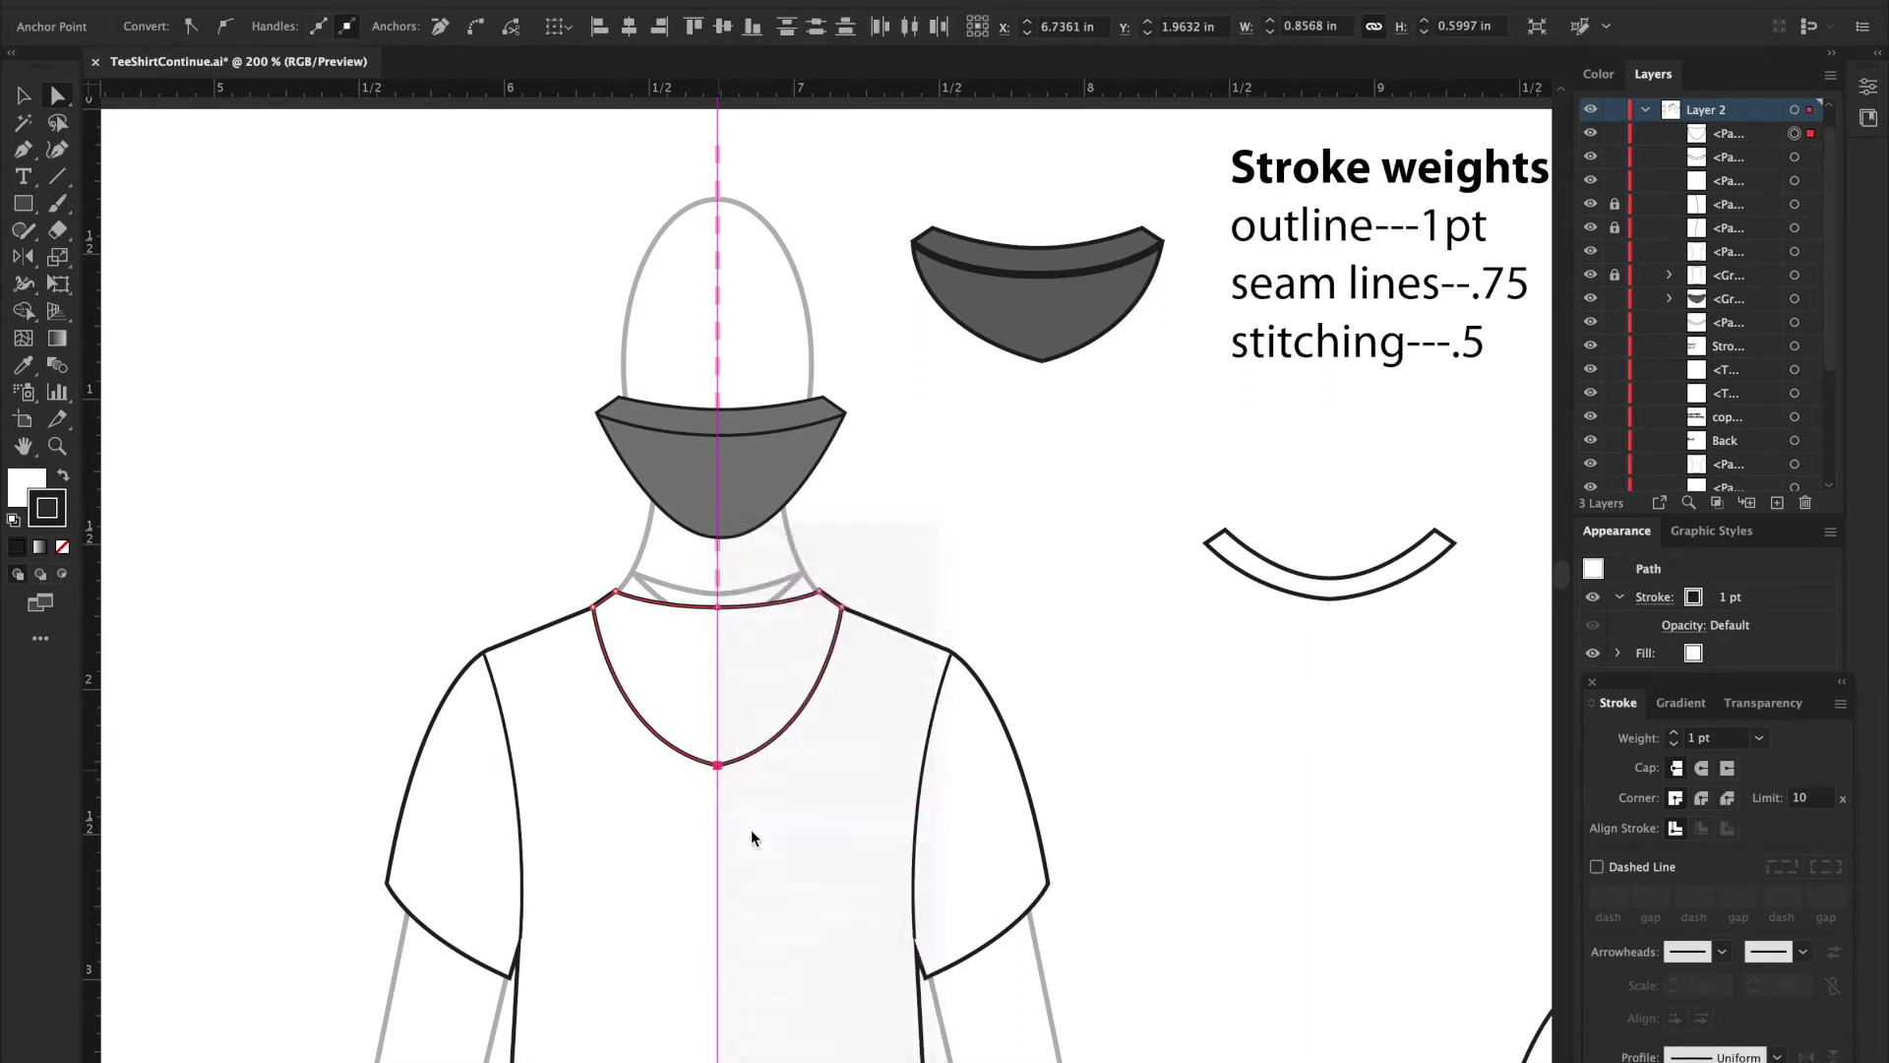
left_click(837, 547)
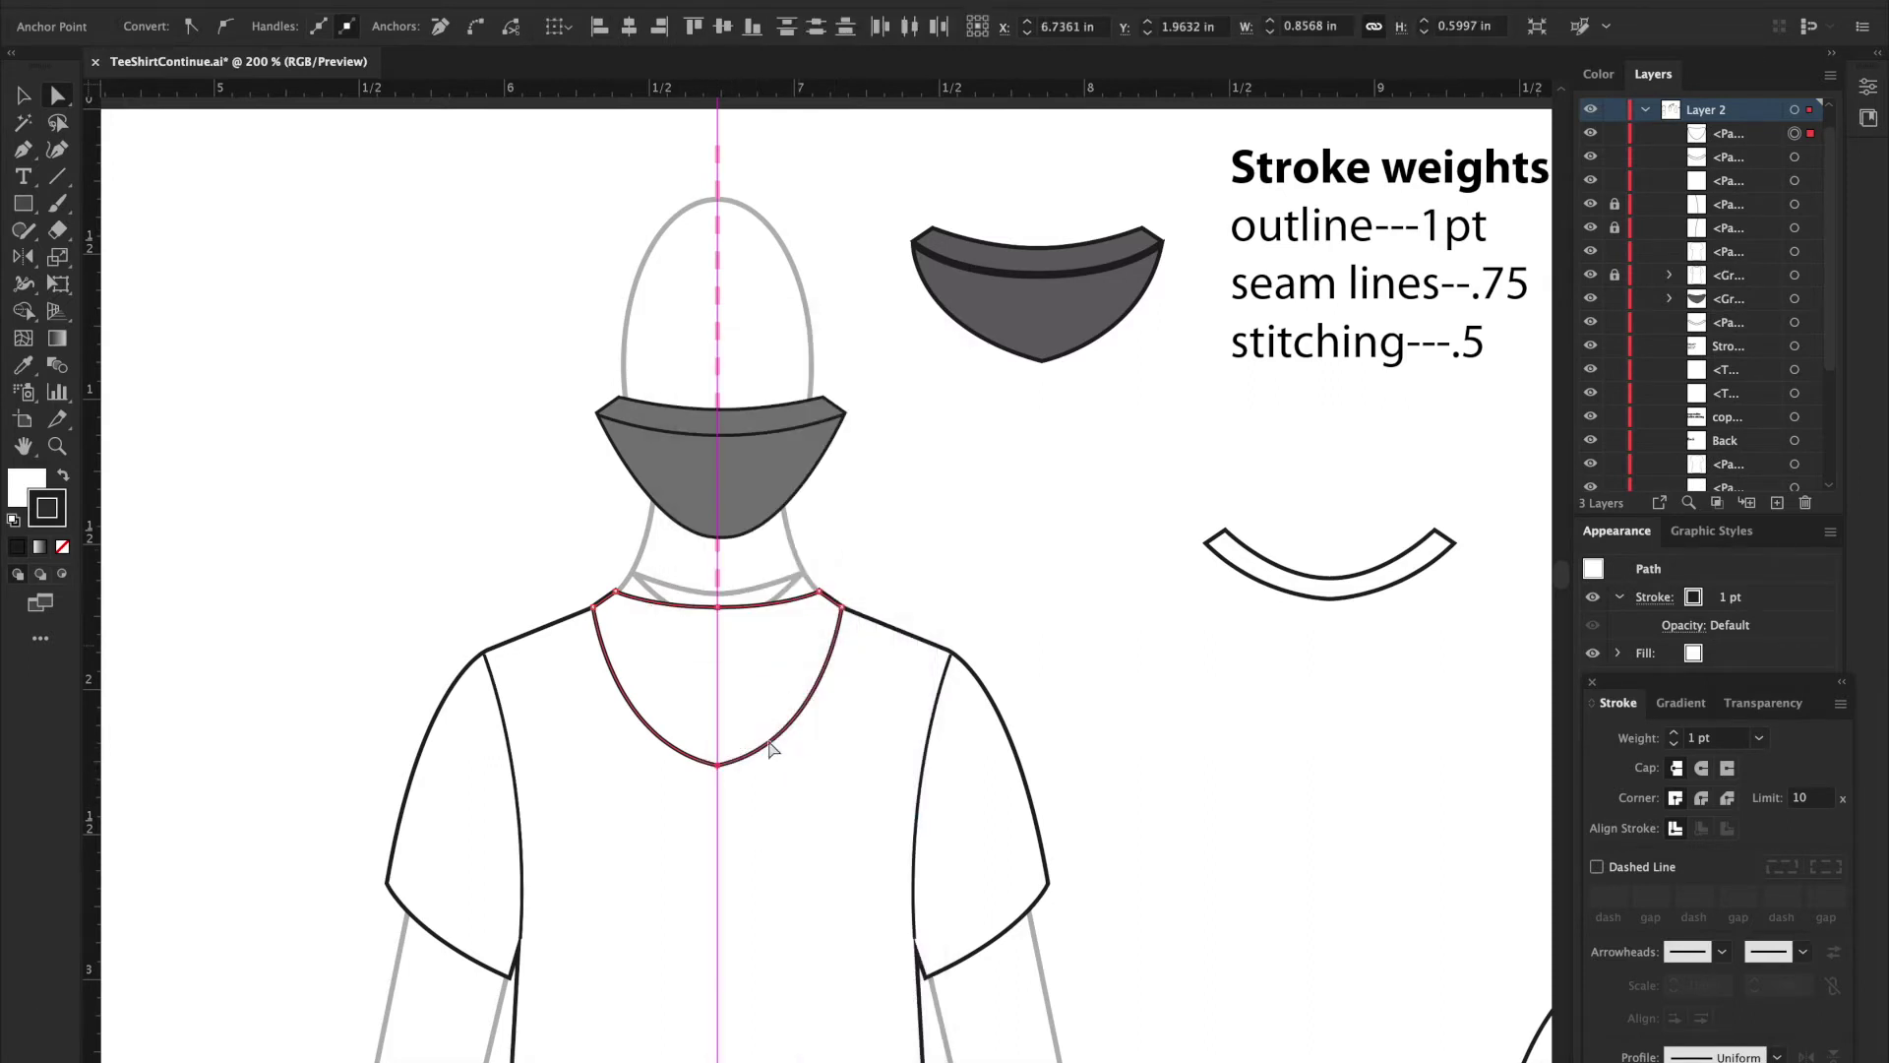
right_click(719, 771)
left_click(738, 801)
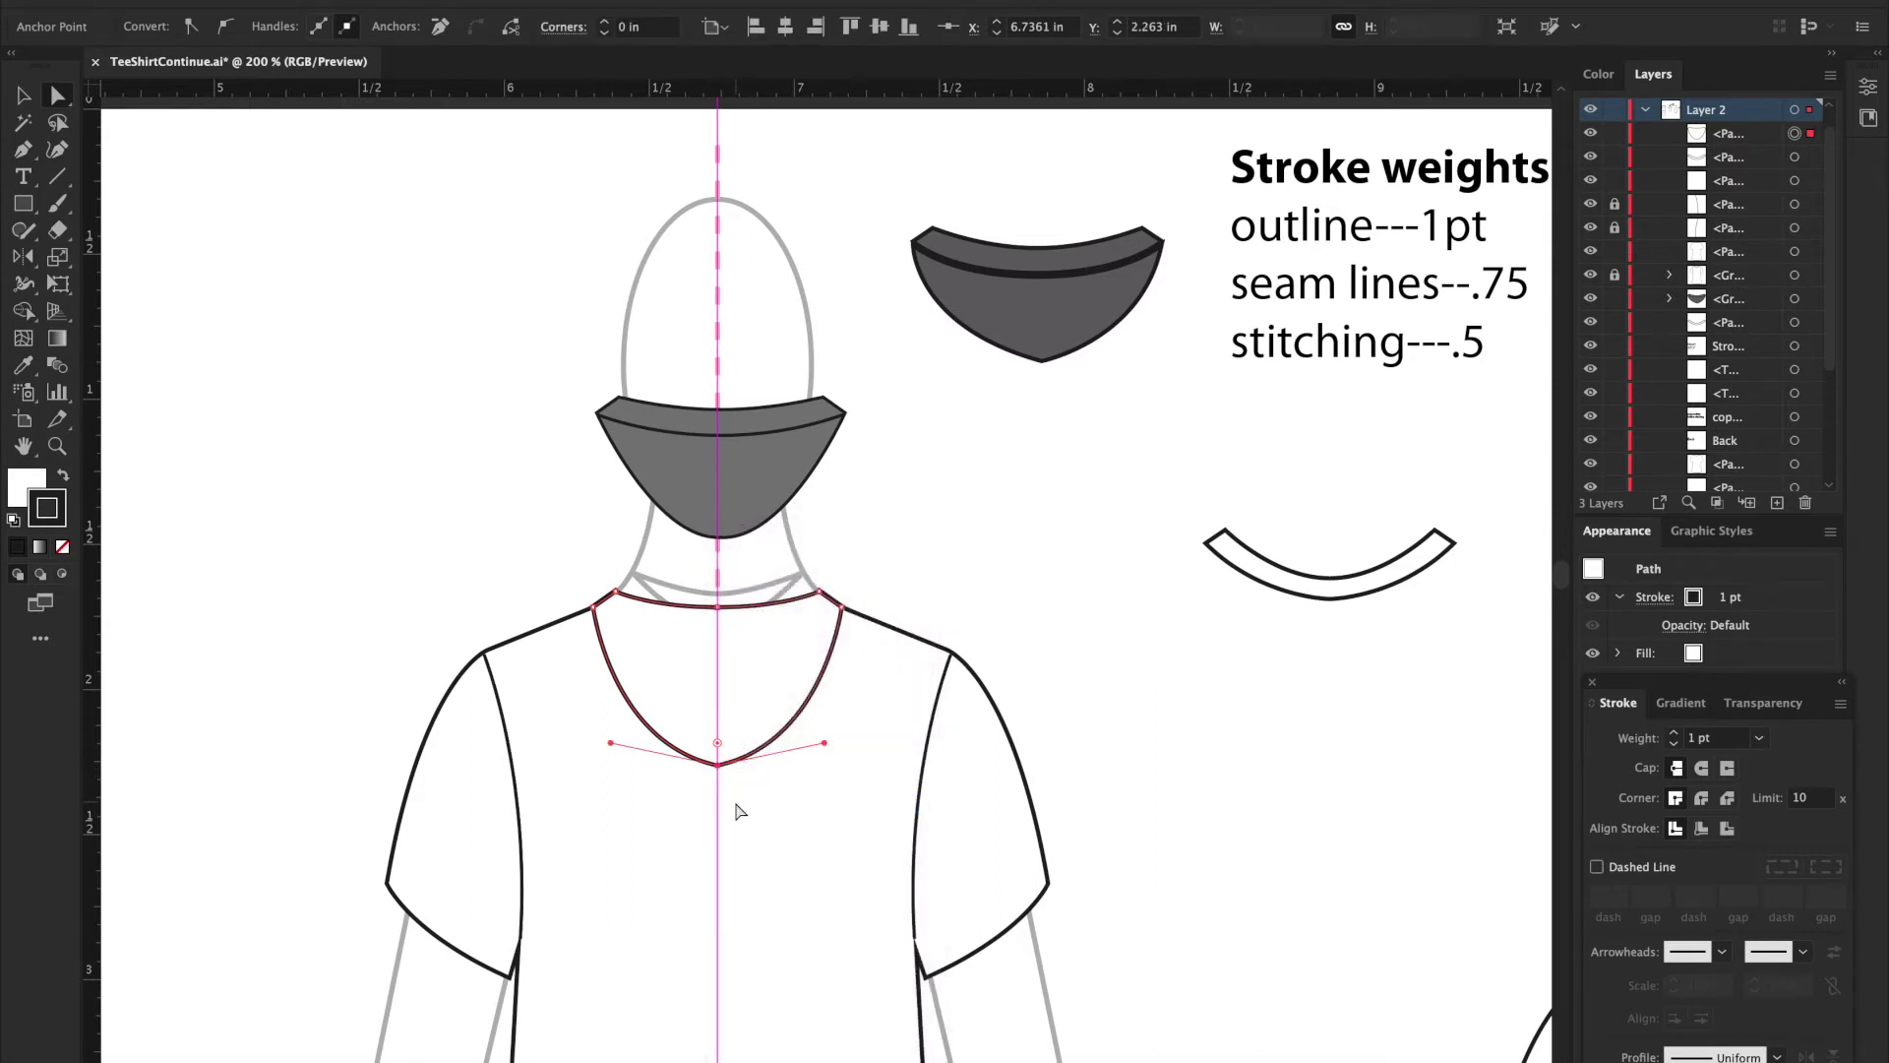
left_click(844, 693)
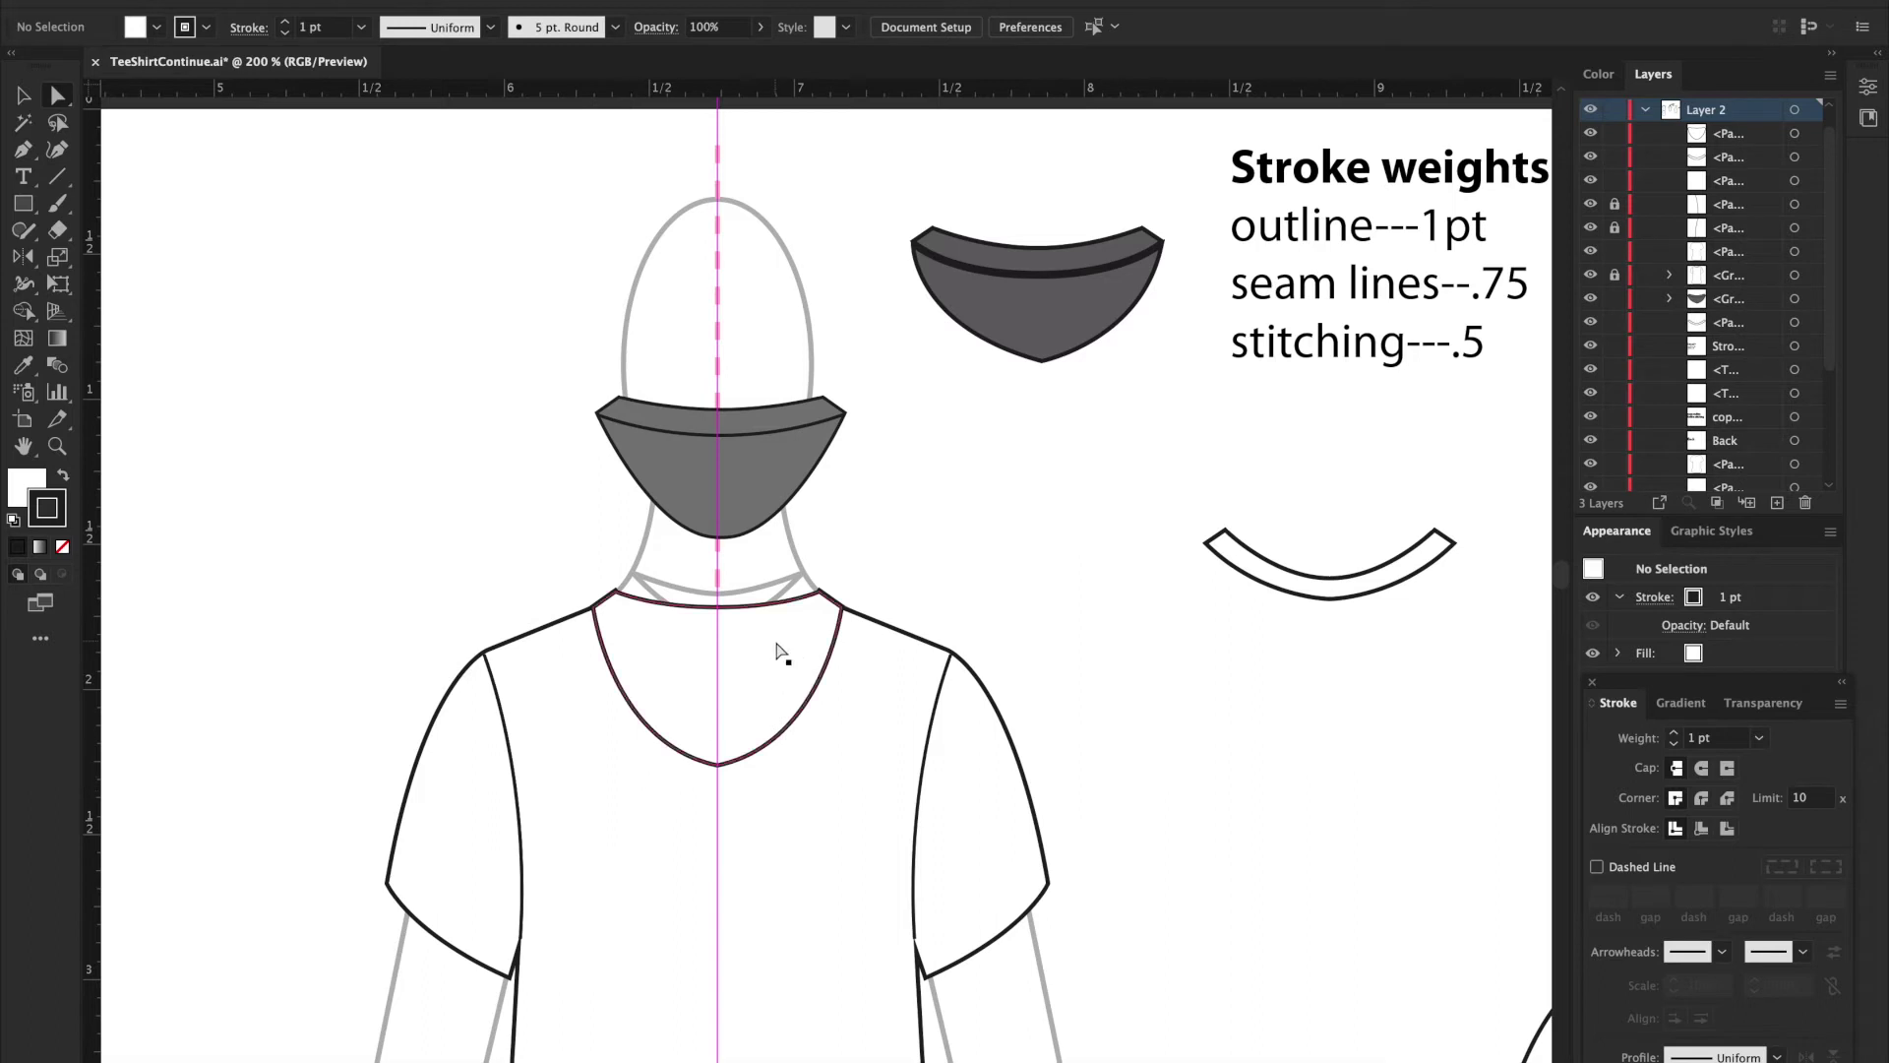
Step: Draw a 0.75 pt curved neckband seam with the Pen tool between the back-neck piece's two shoulder corners, dipping below its upper edge
key("p")
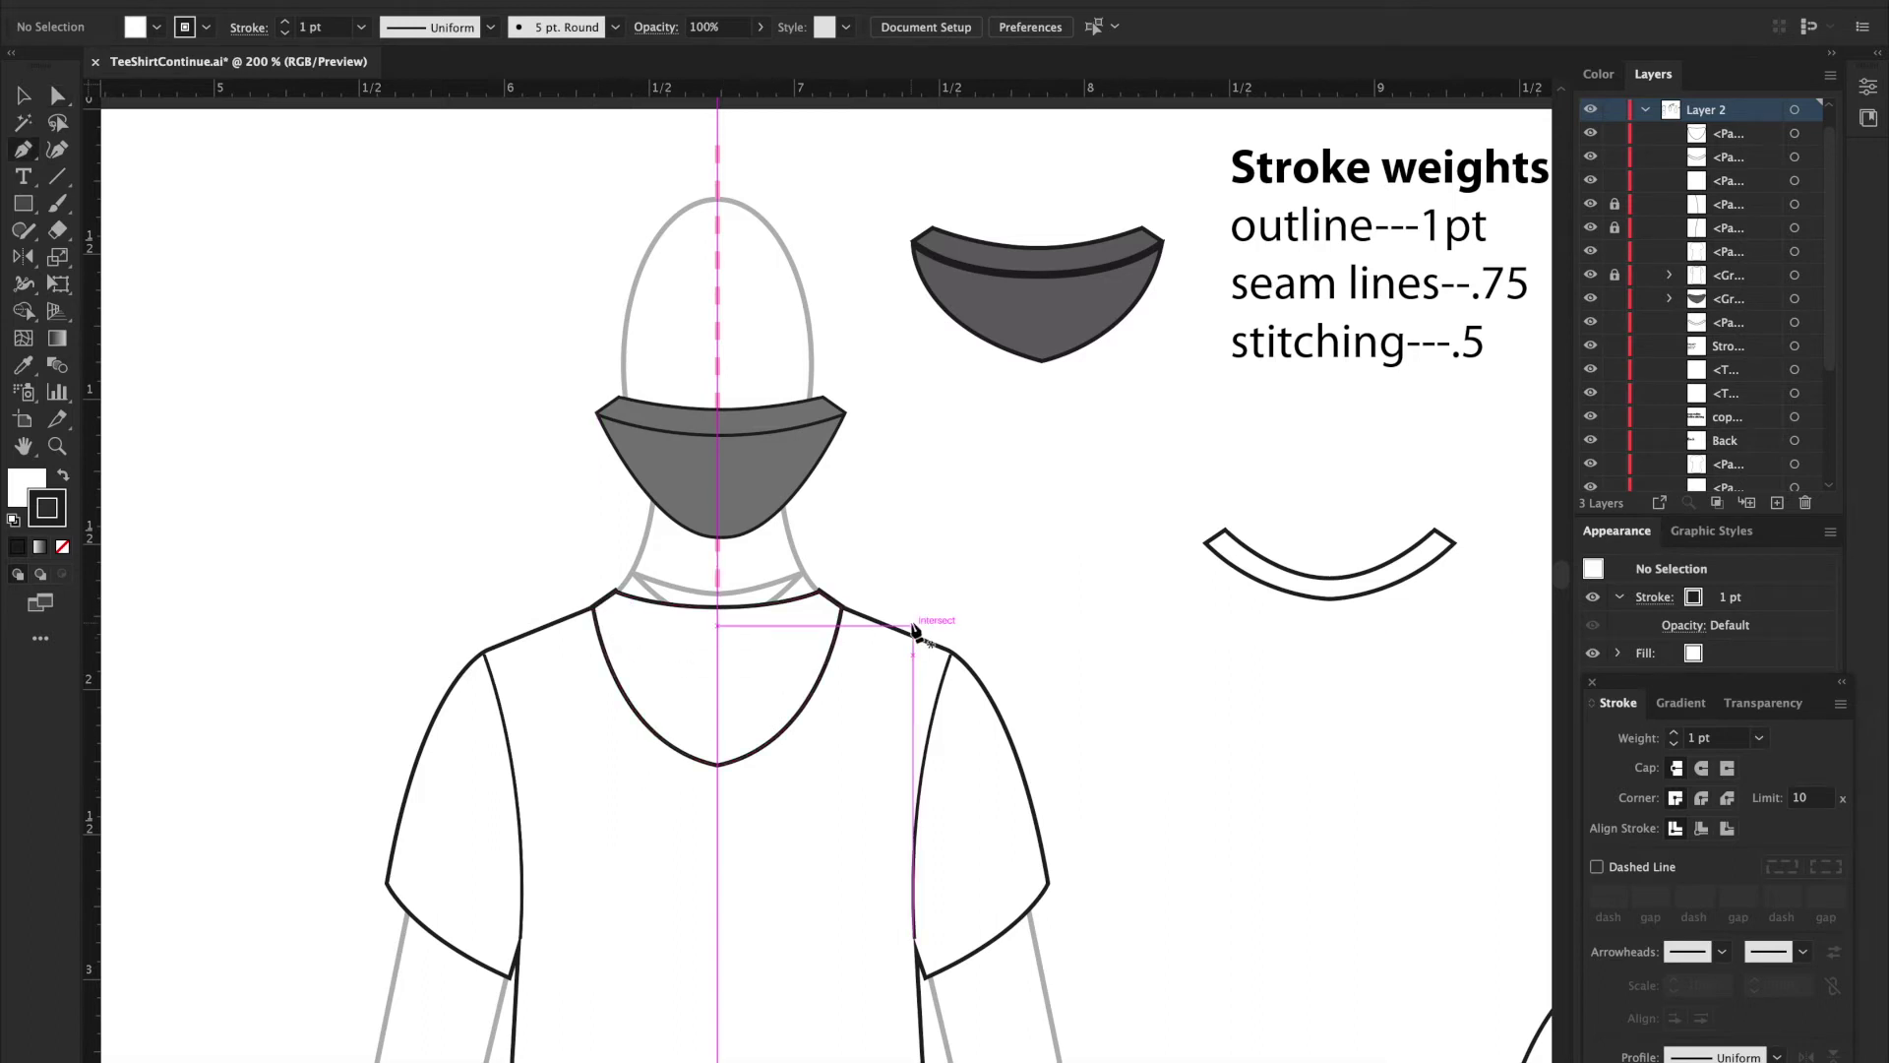
left_click(1758, 739)
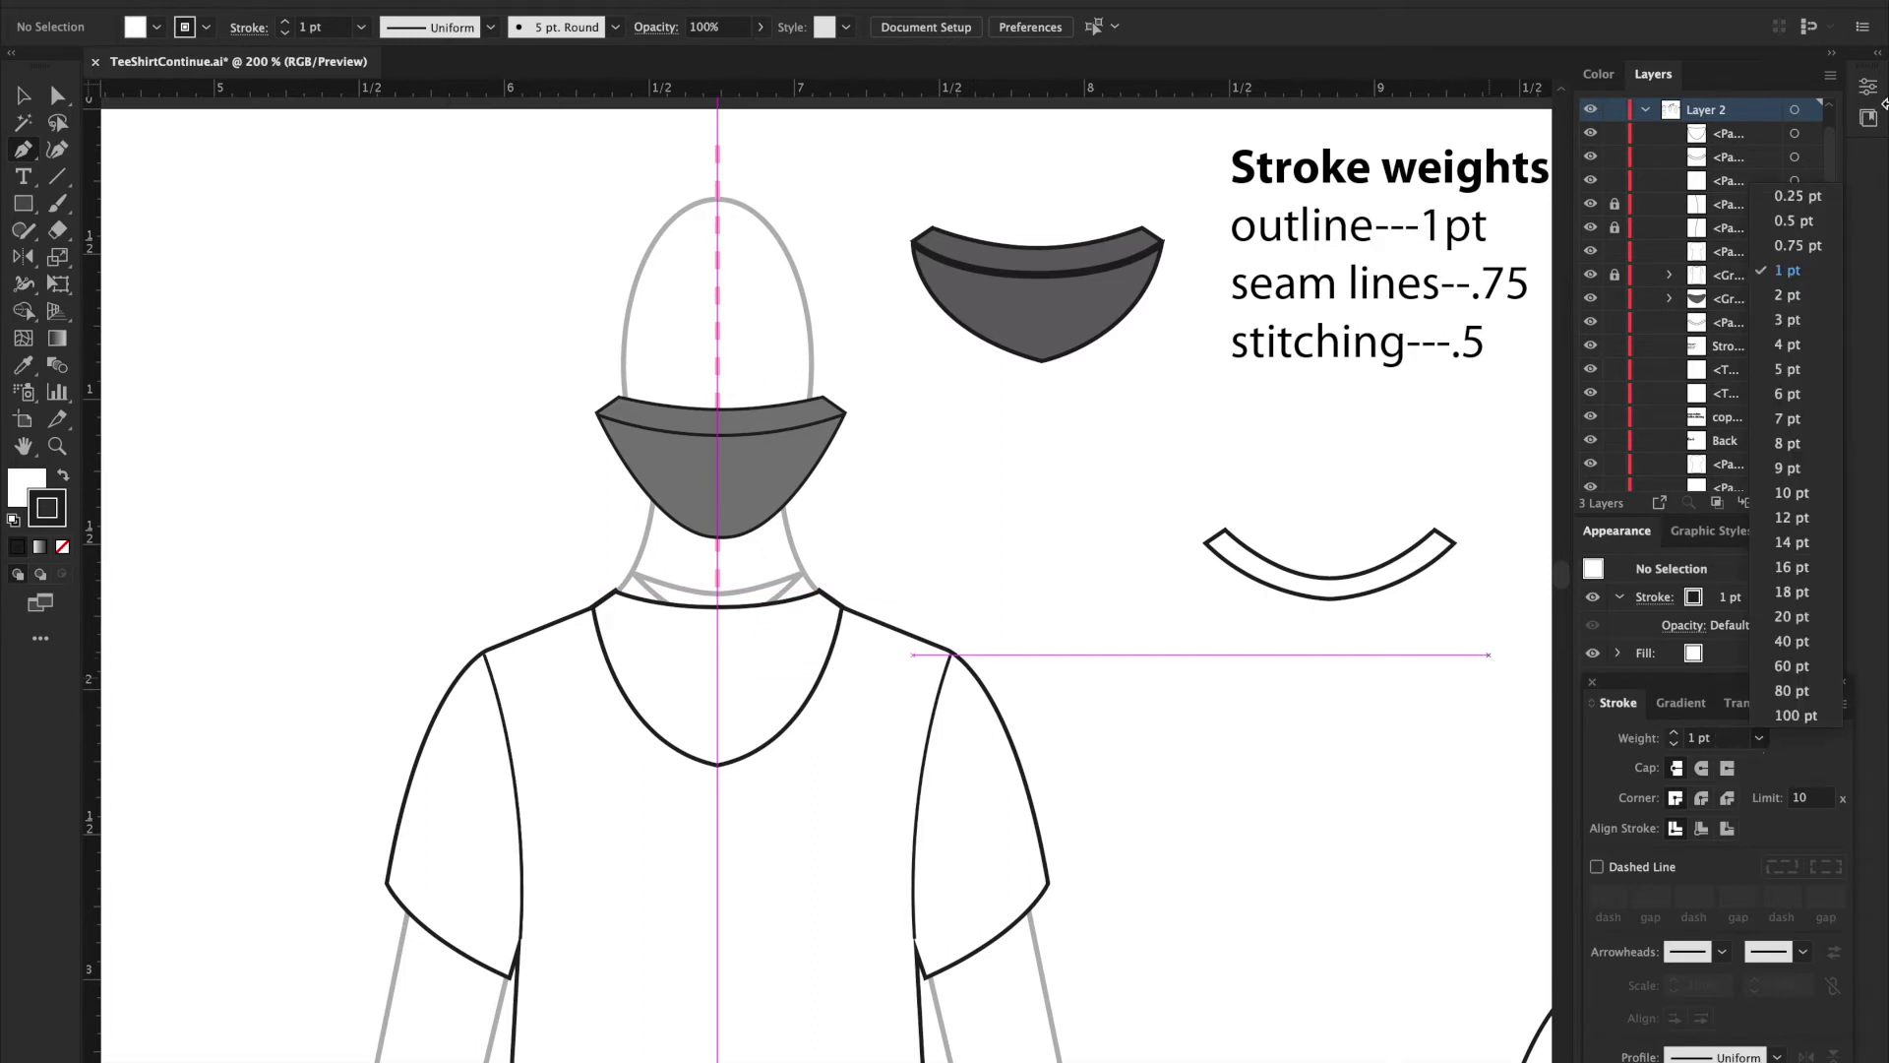
left_click(1802, 250)
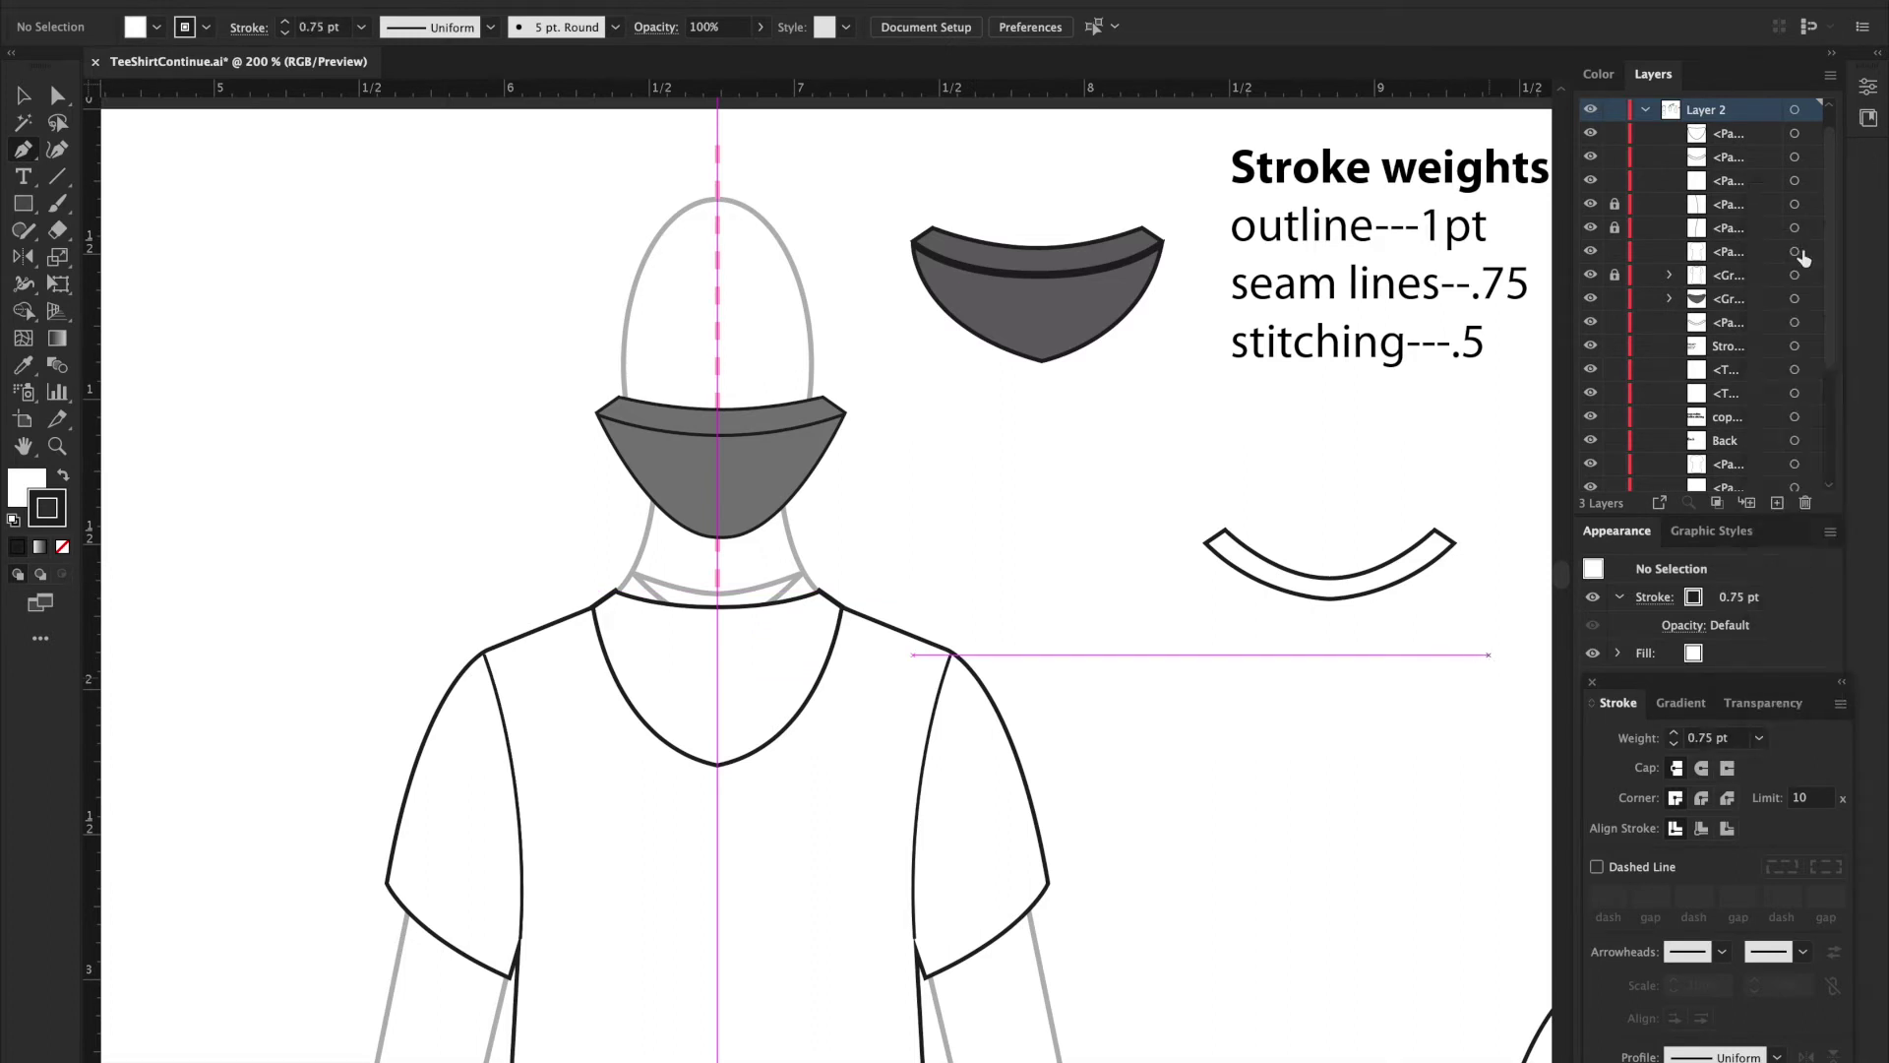
left_click(593, 608)
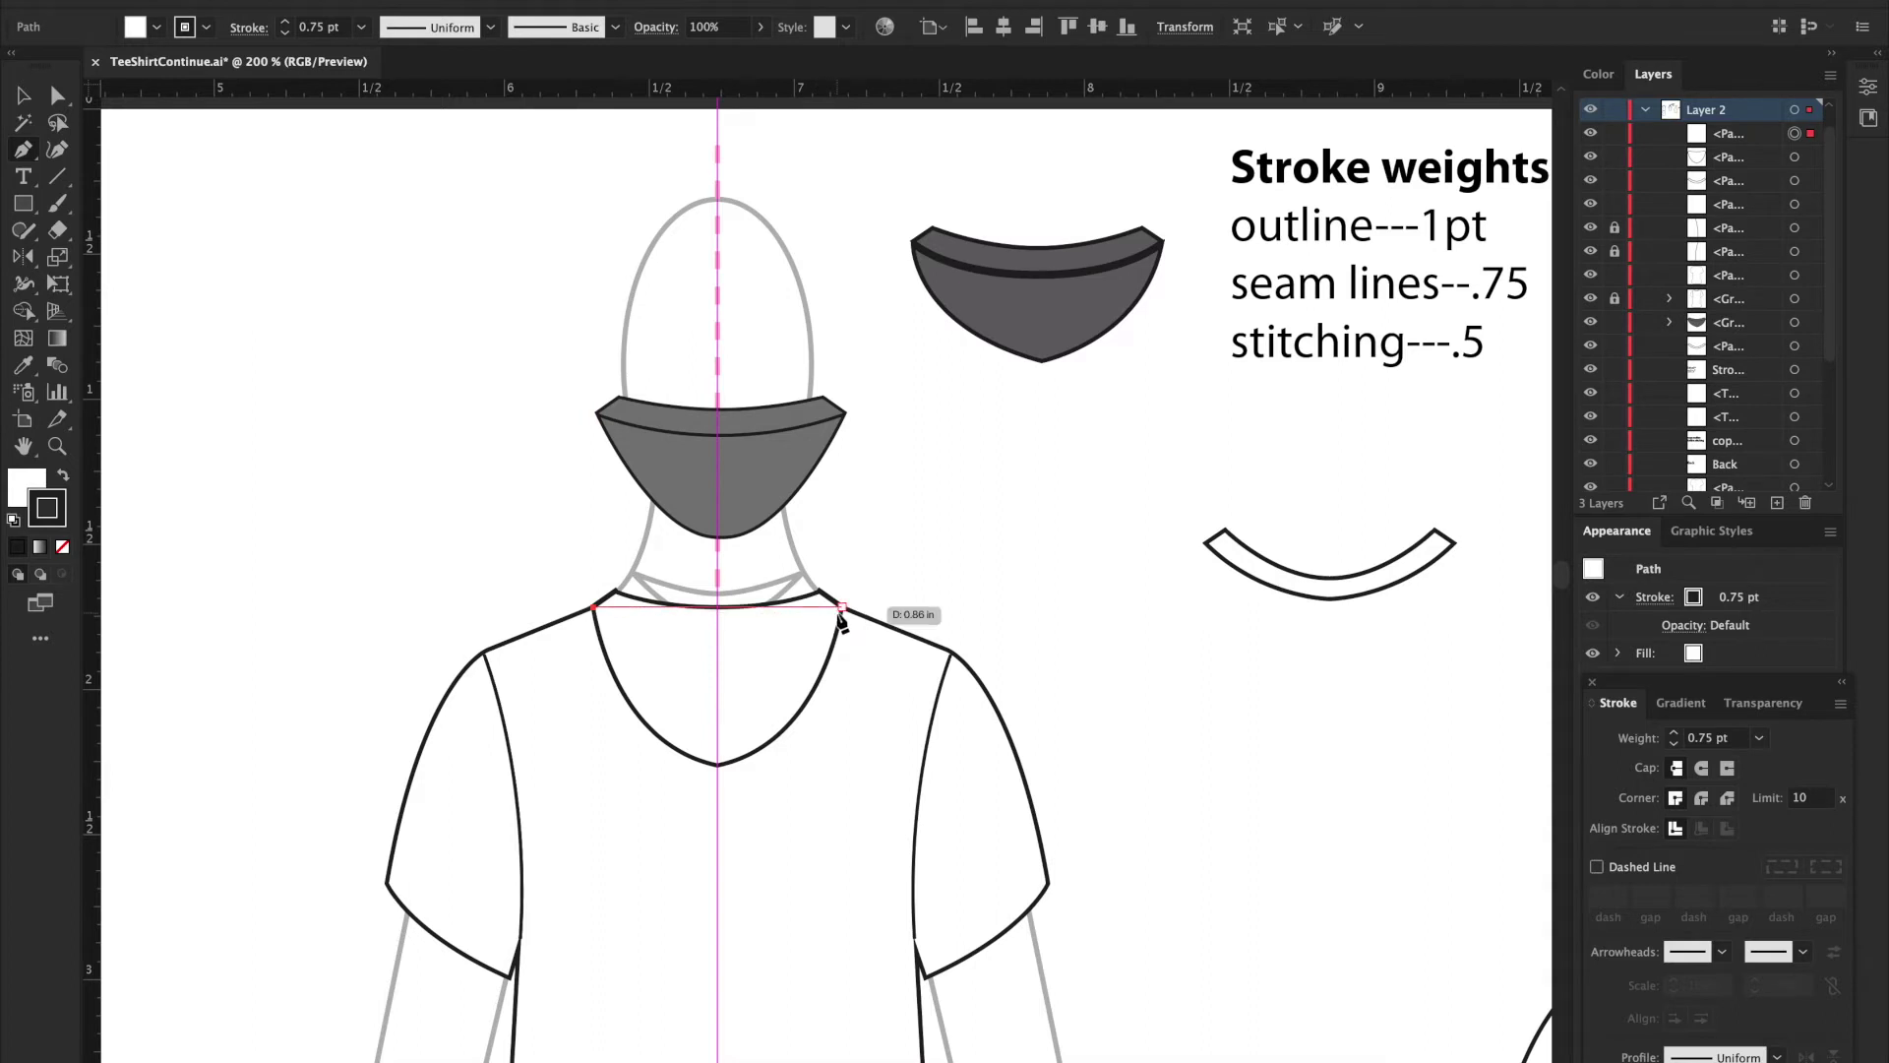
left_click_drag(842, 610, 976, 541)
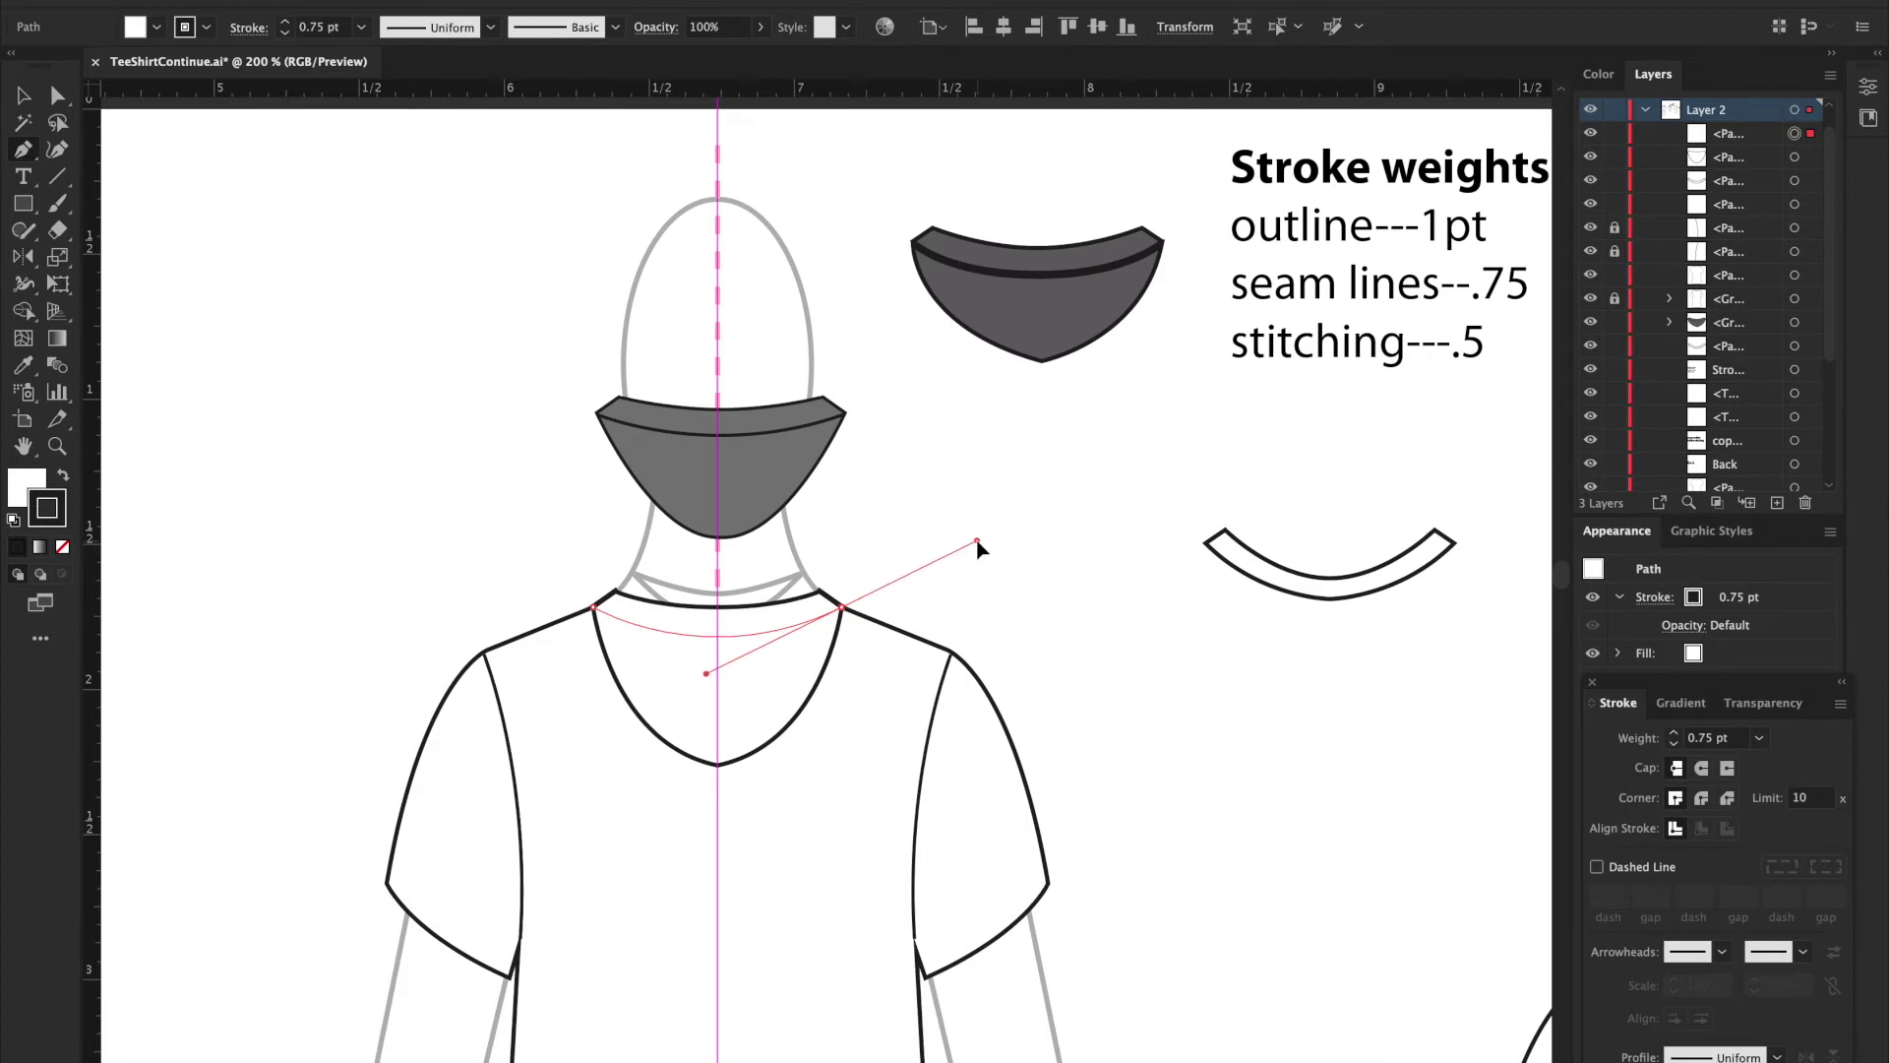
left_click_drag(977, 542, 978, 543)
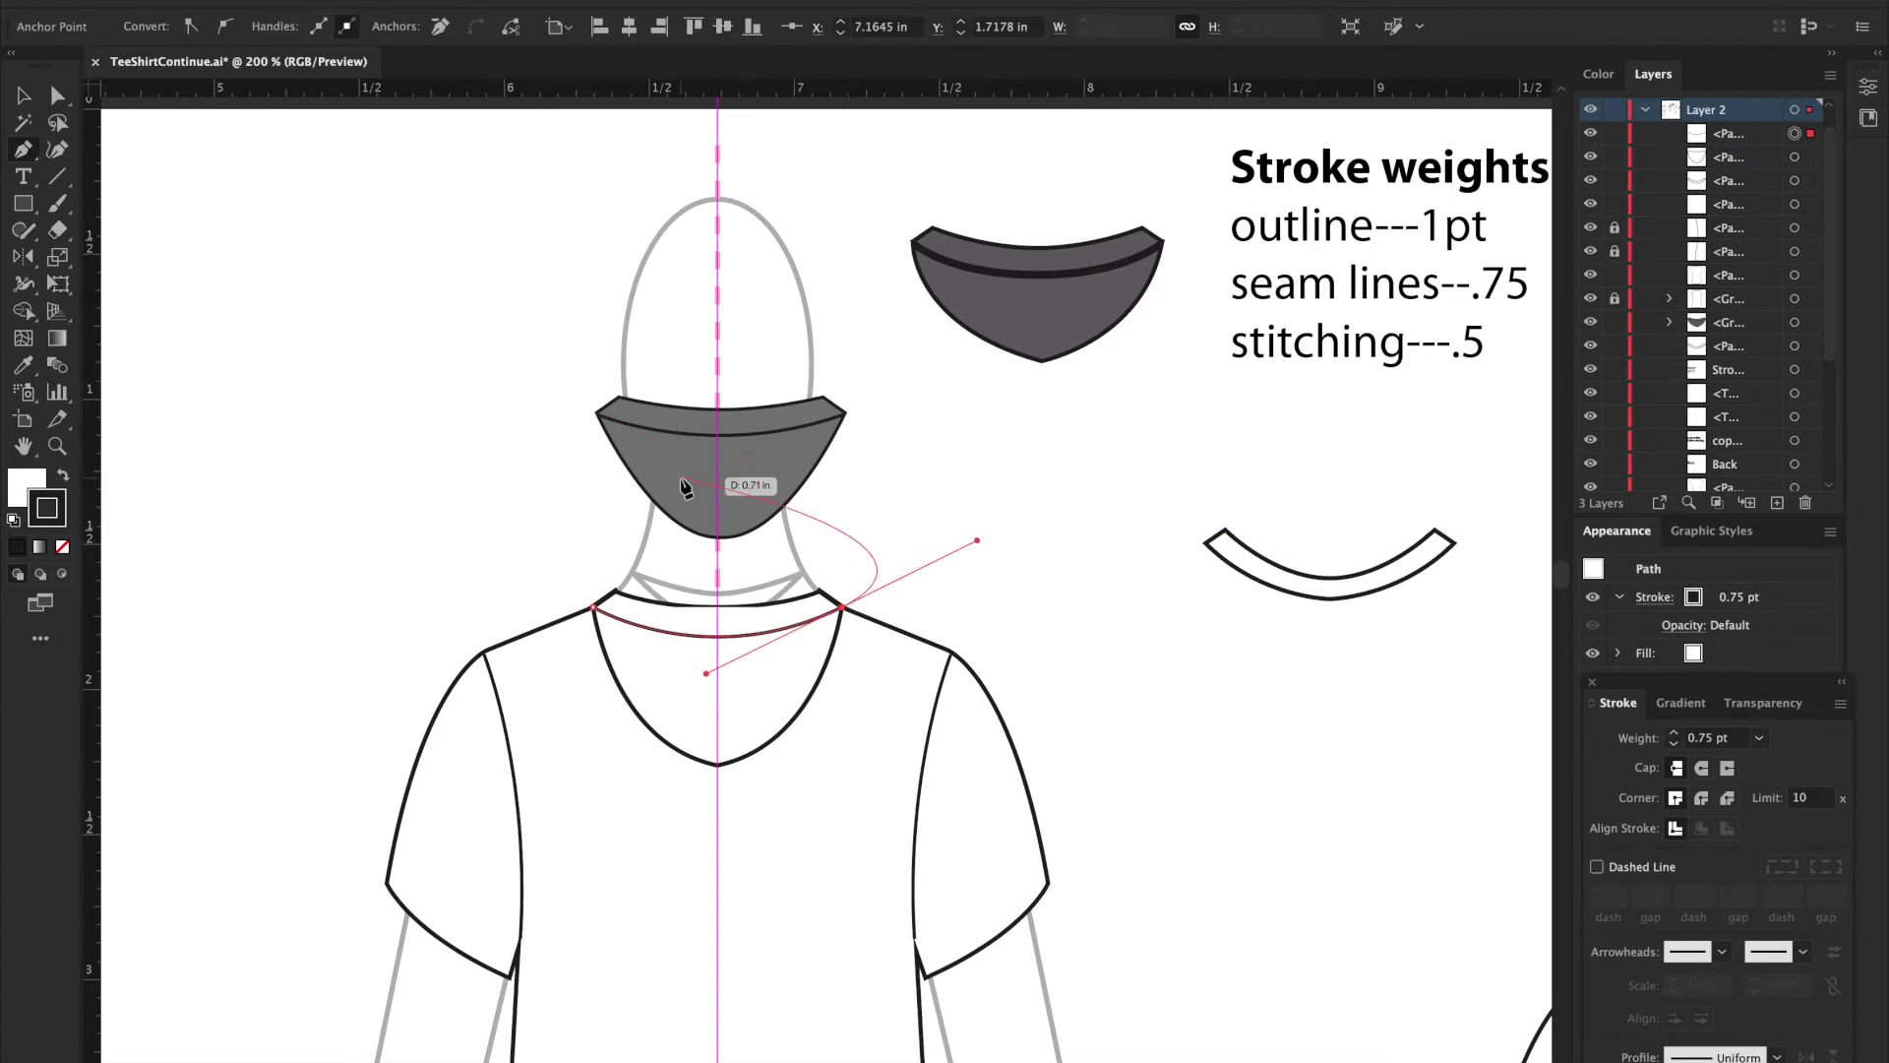
left_click(898, 533, "ctrl")
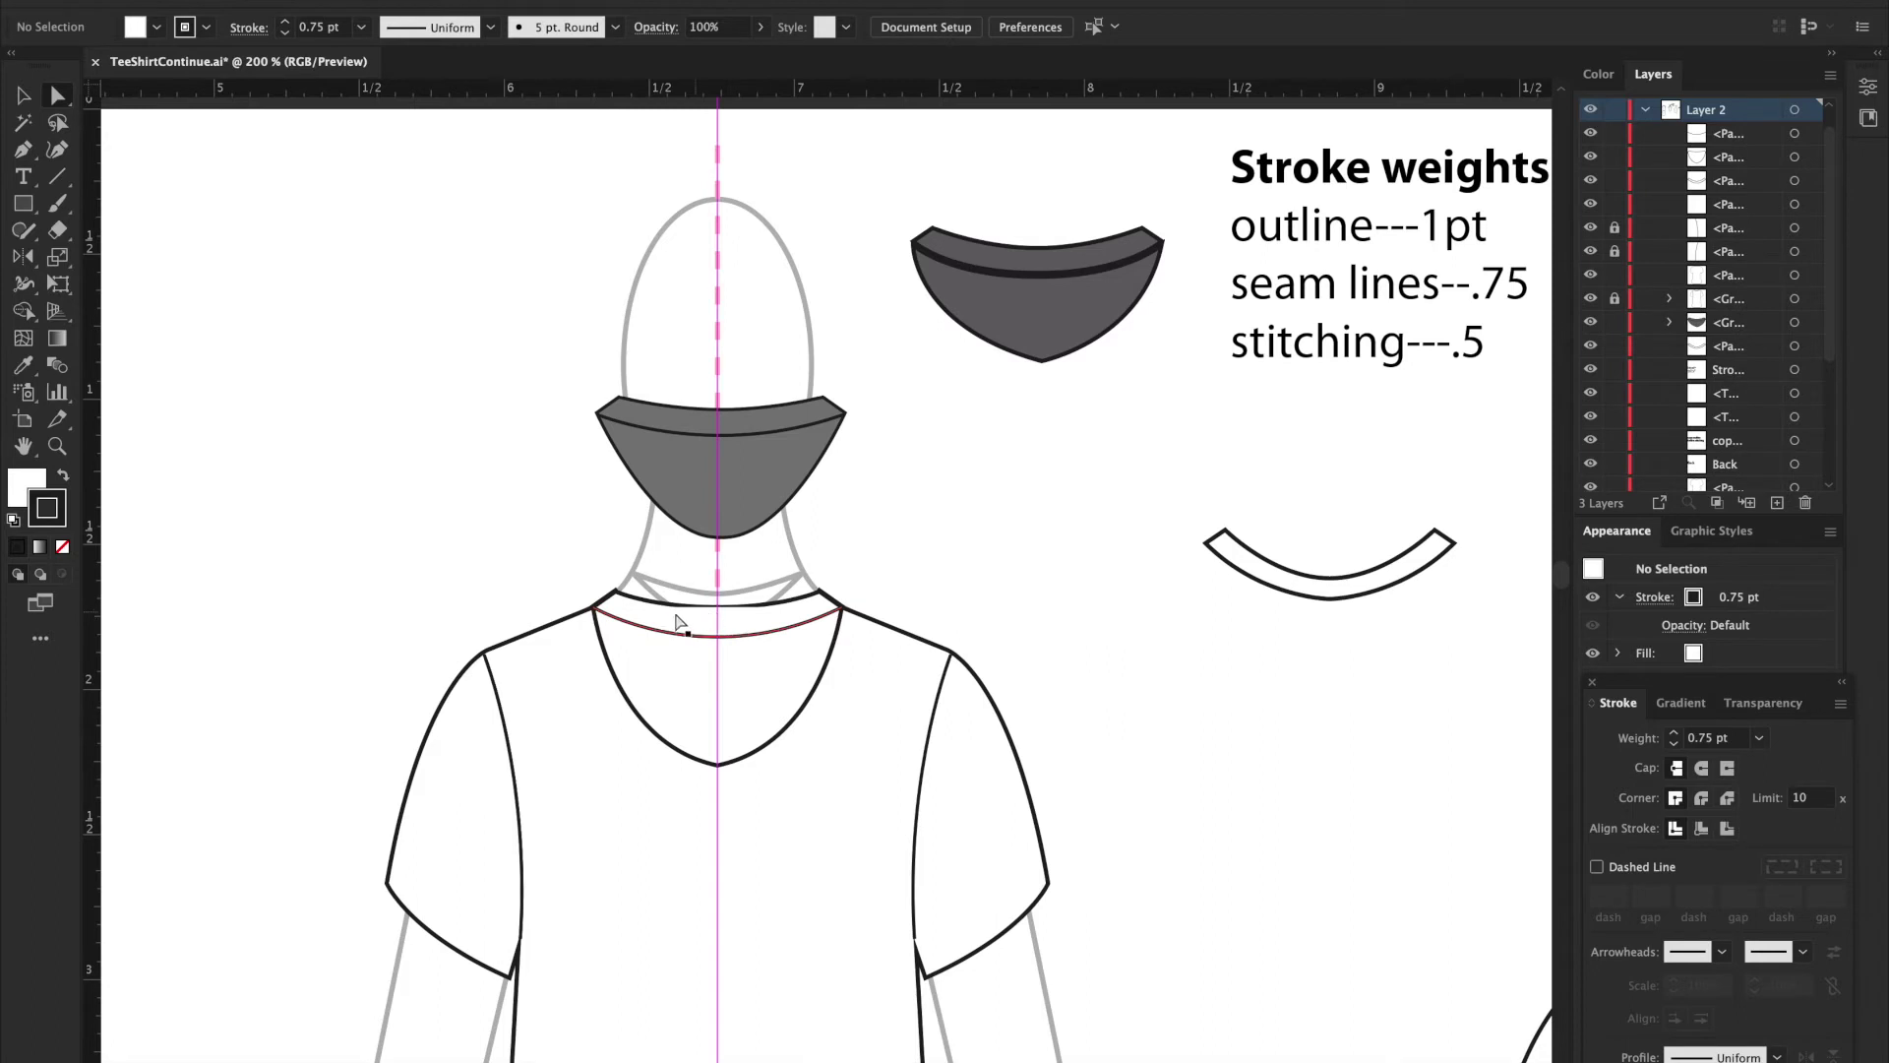
Step: Nudge the seam's left end anchor inside the outline to X 6.3216 in, Y 1.7317 in
scroll(701, 644, "up", 6)
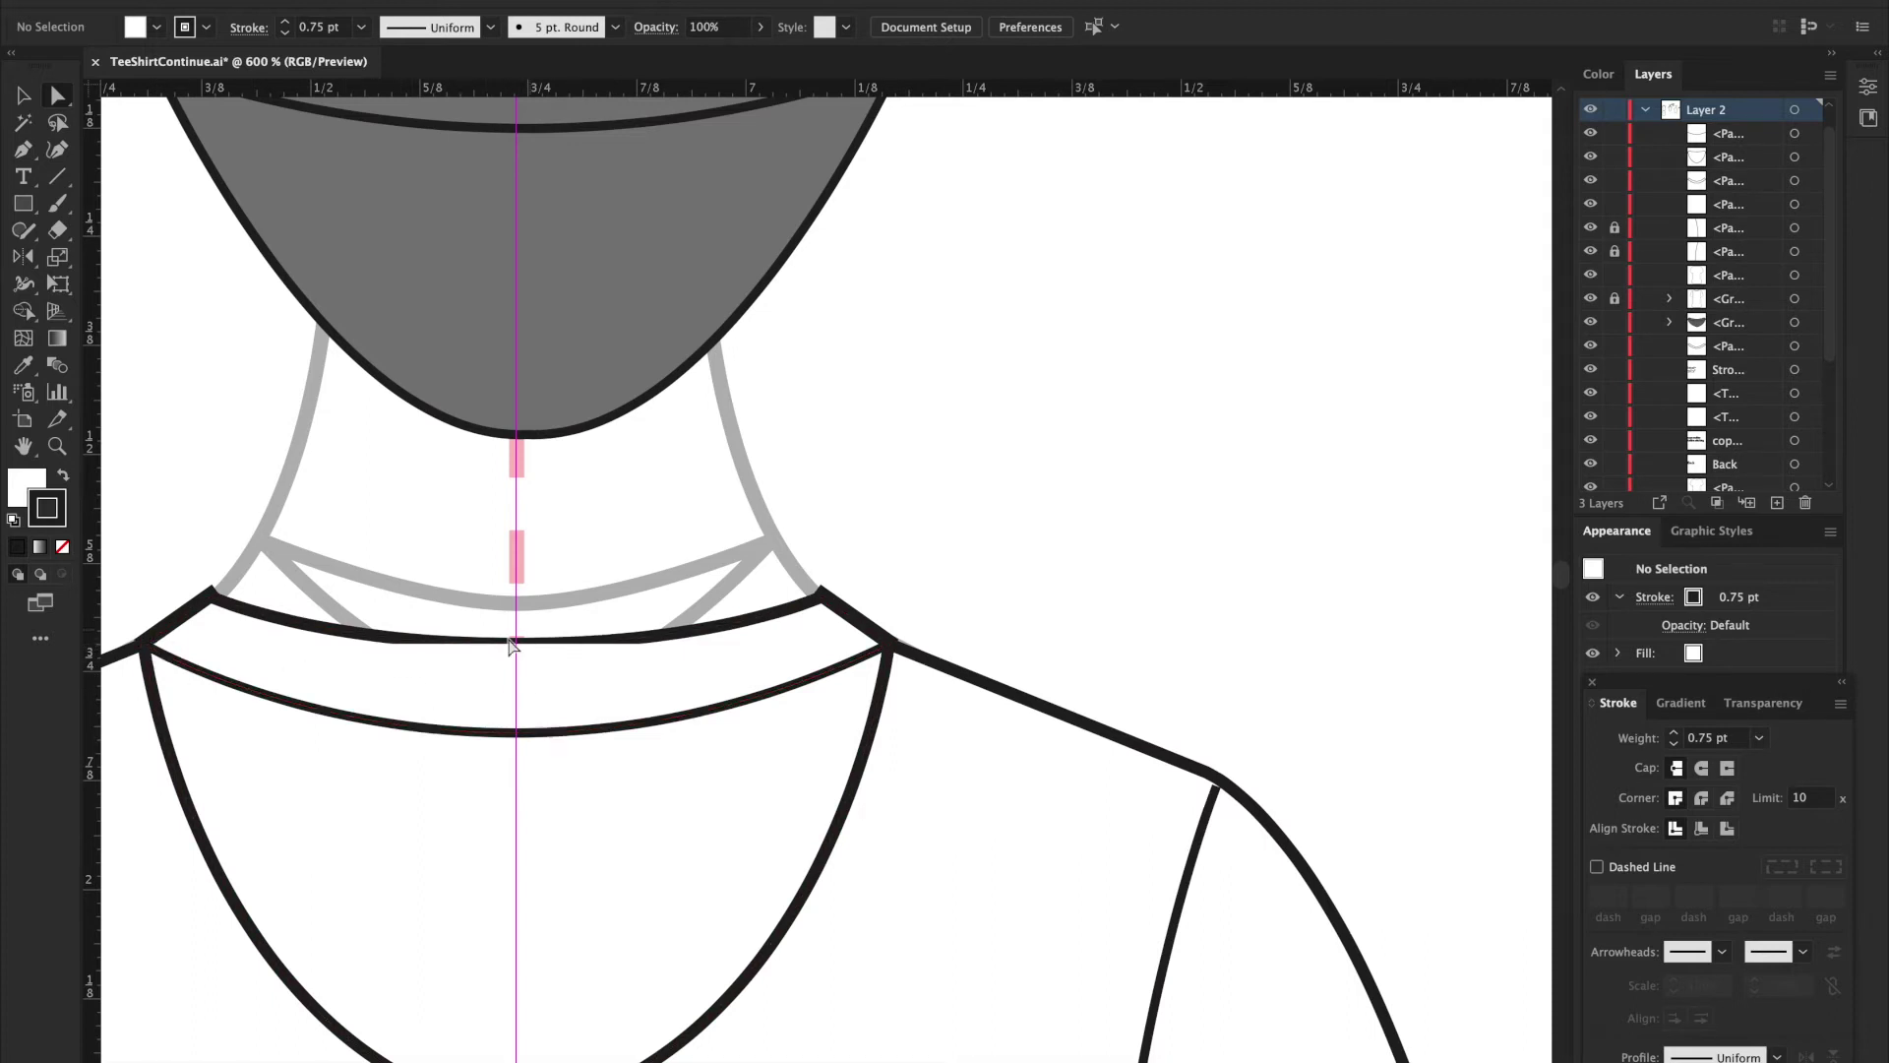
left_click(145, 647)
key("Right")
key("Right")
key("Right")
key("Right")
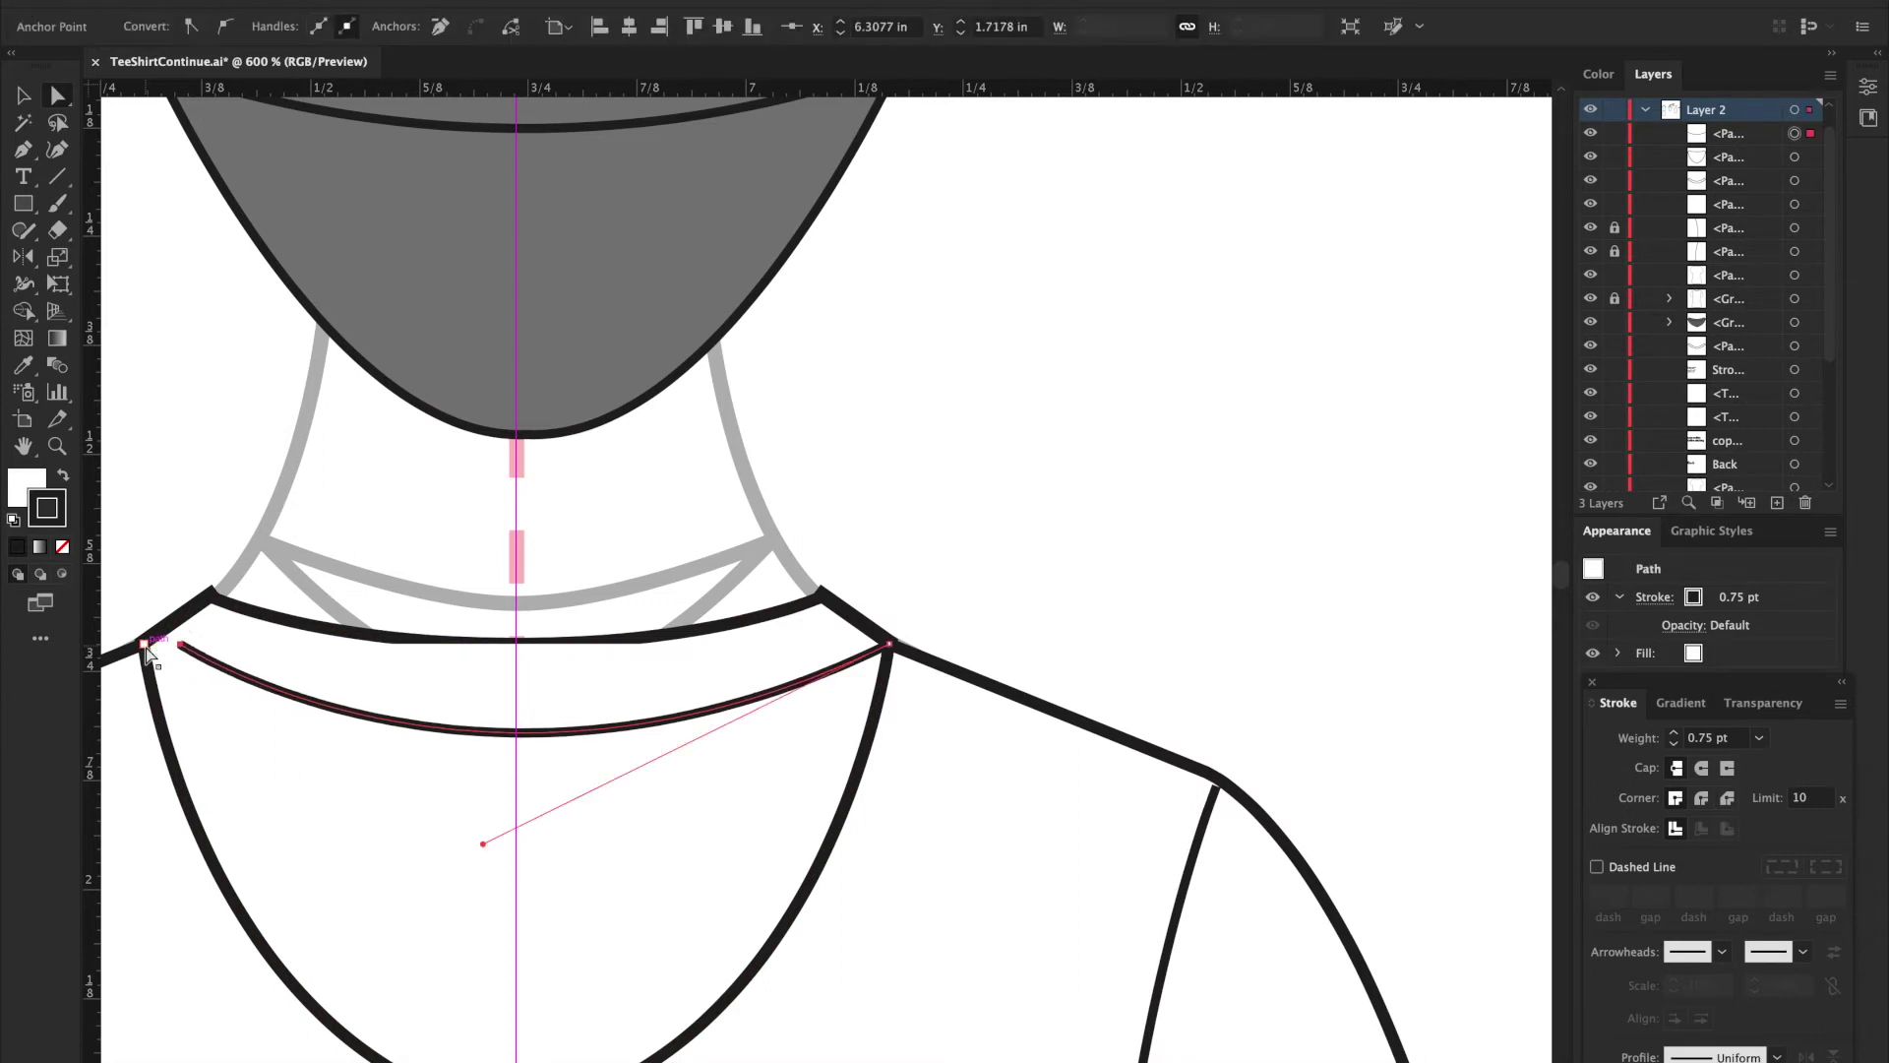
key("Left")
key("Left")
key("Left")
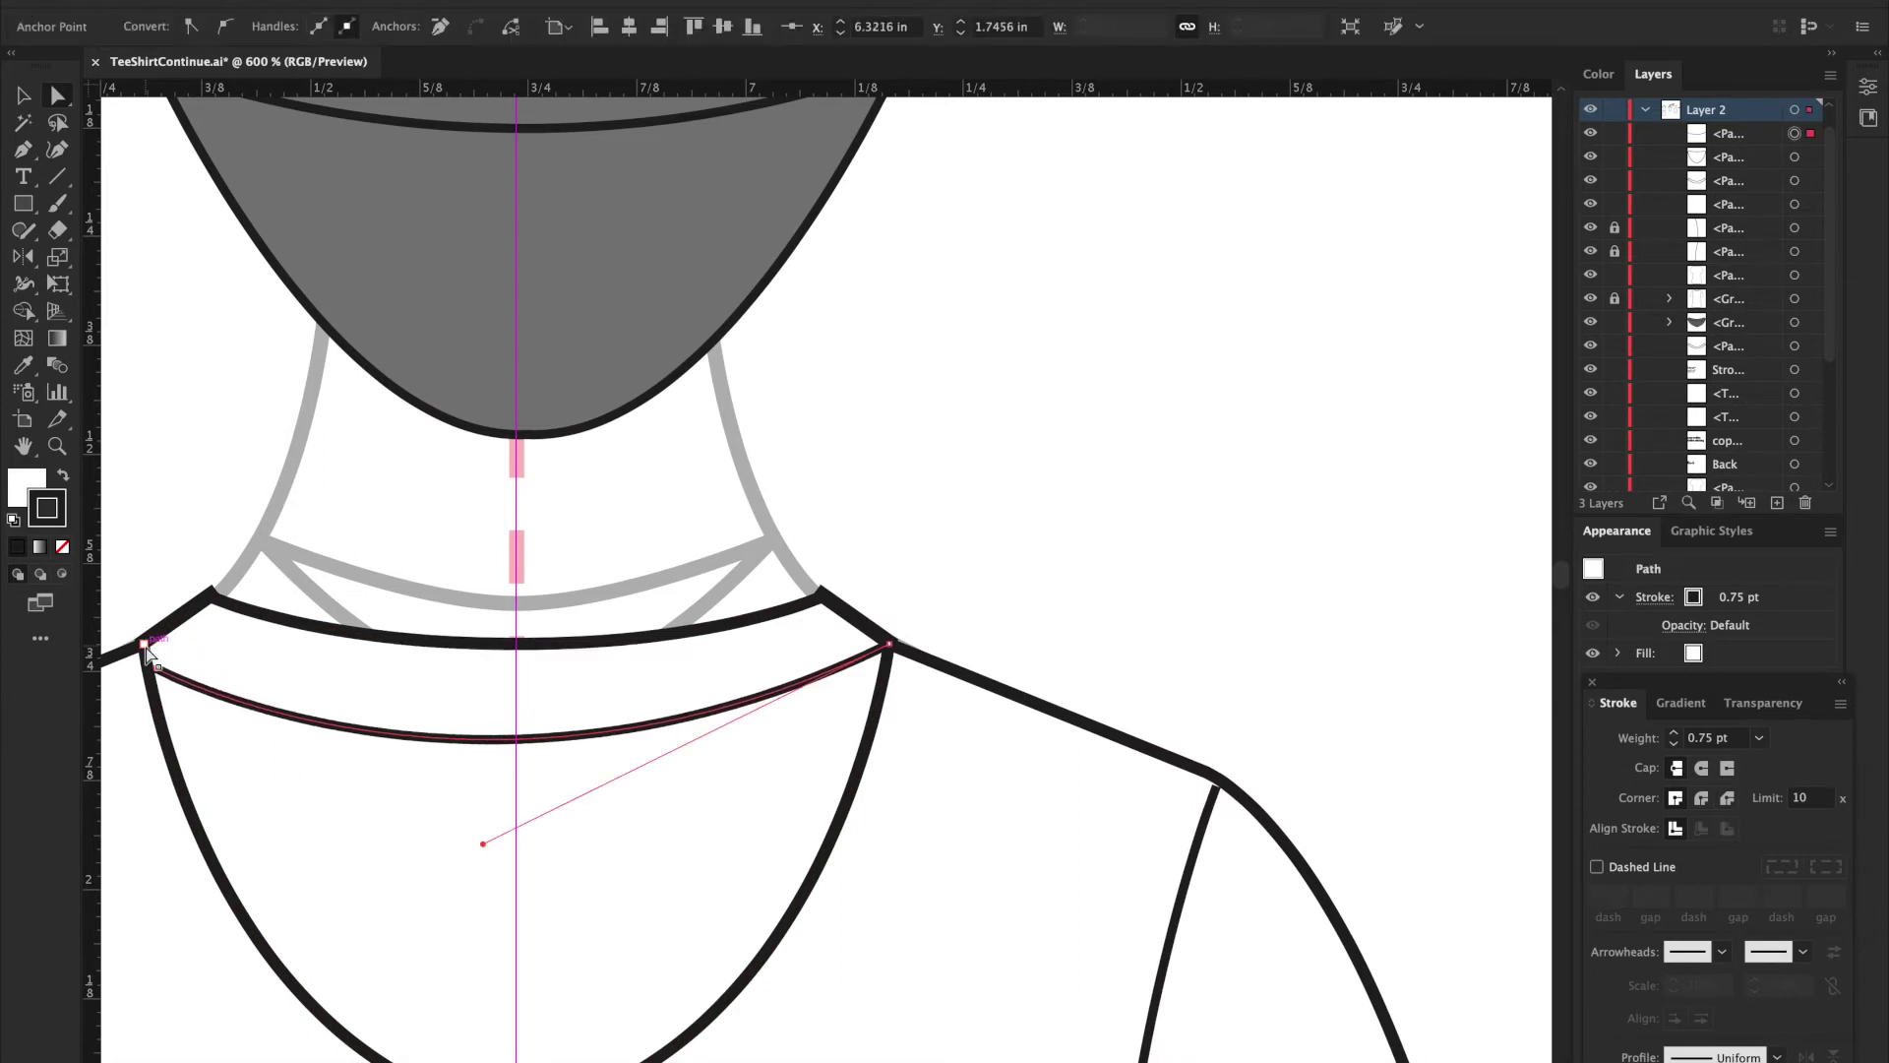
key("Up")
key("Up")
key("Down")
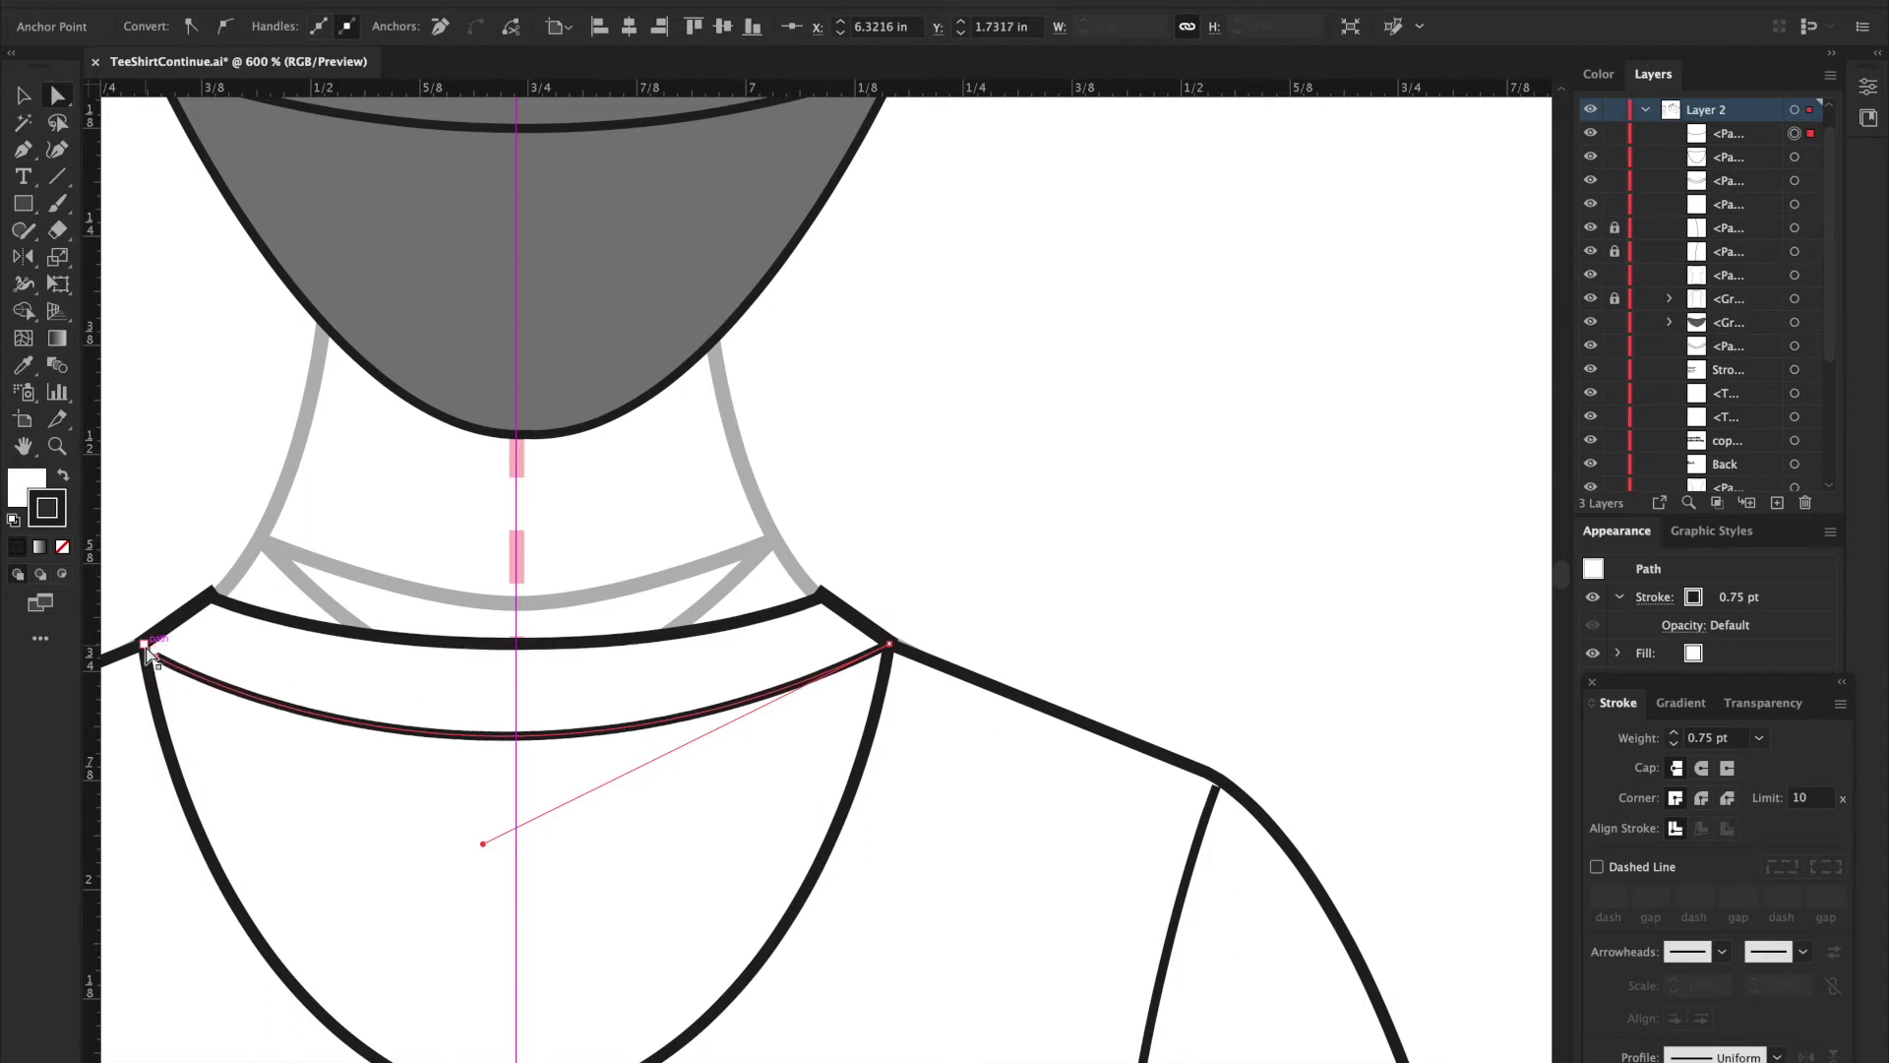
Step: Nudge the seam's right end anchor inside the outline to X 7.1506 in, Y 1.7317 in
left_click(888, 646)
key("Down")
key("Left")
key("Up")
key("Down")
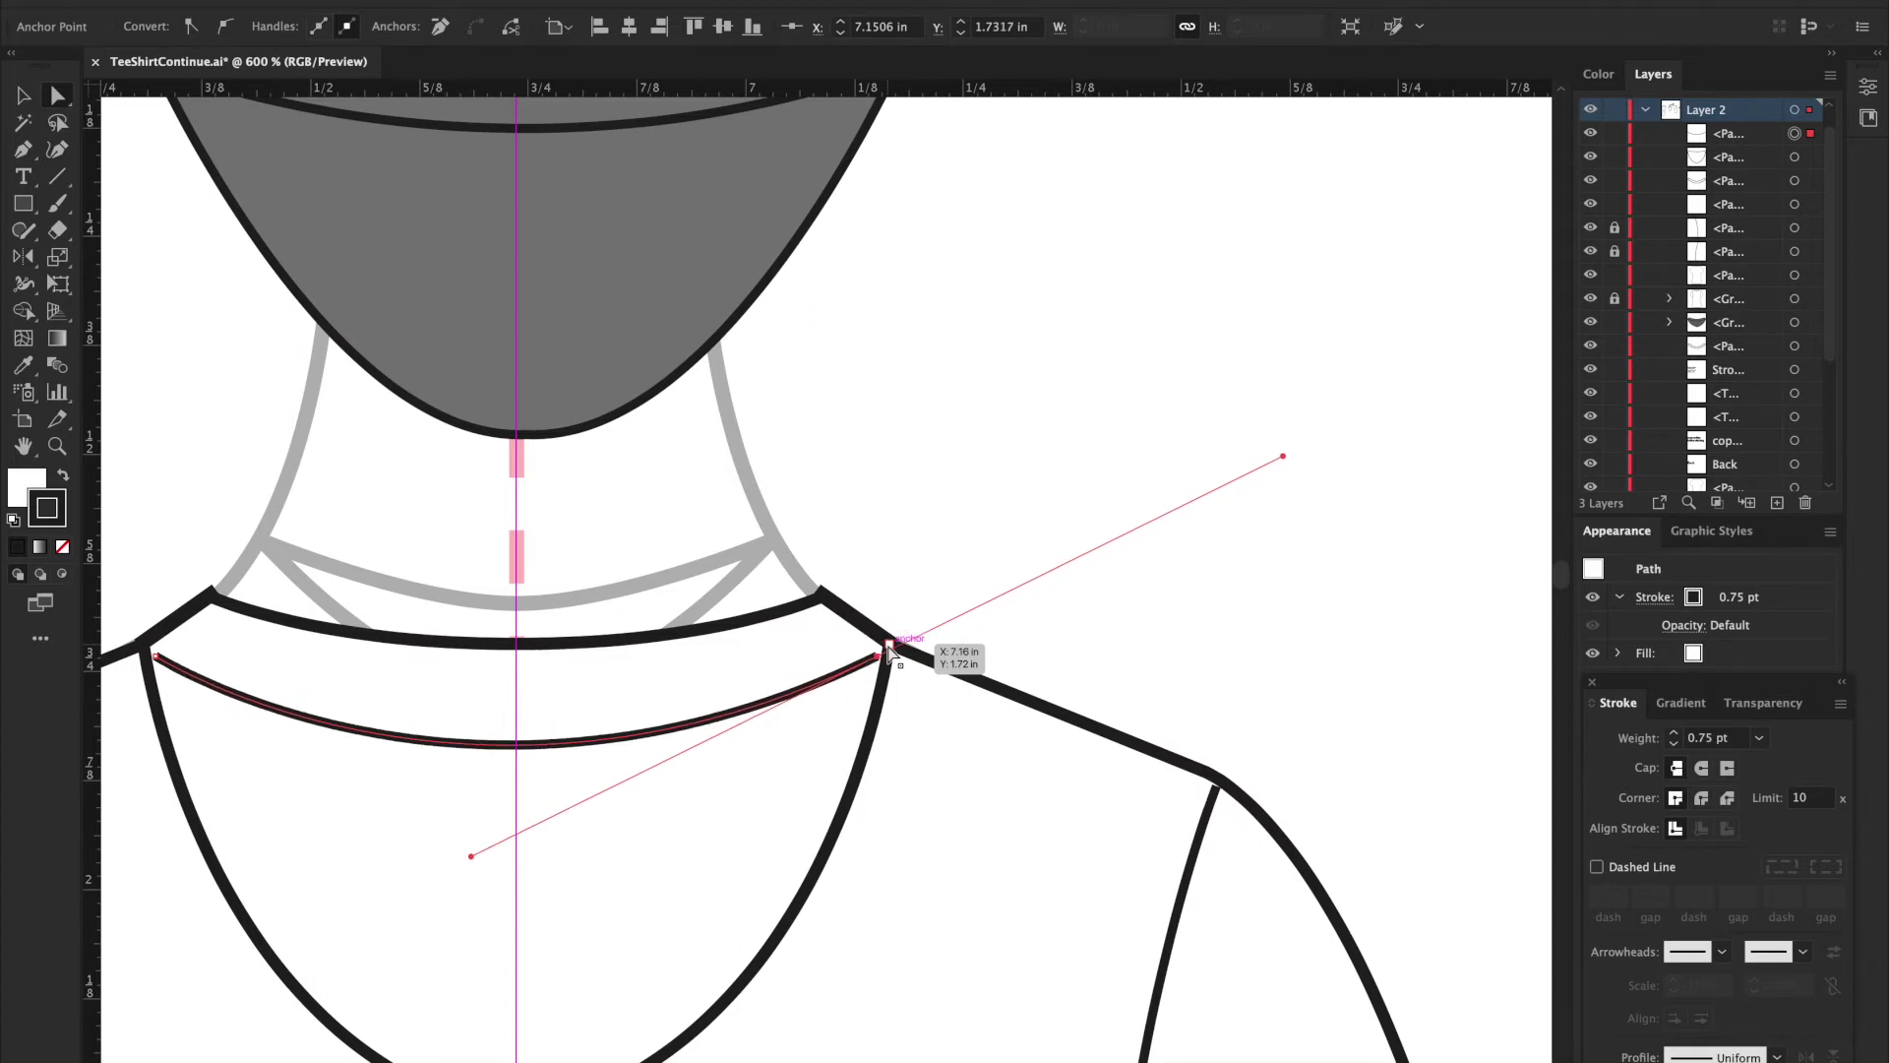
Step: Remove the fill from the neckband seam and deselect it
double_click(27, 486)
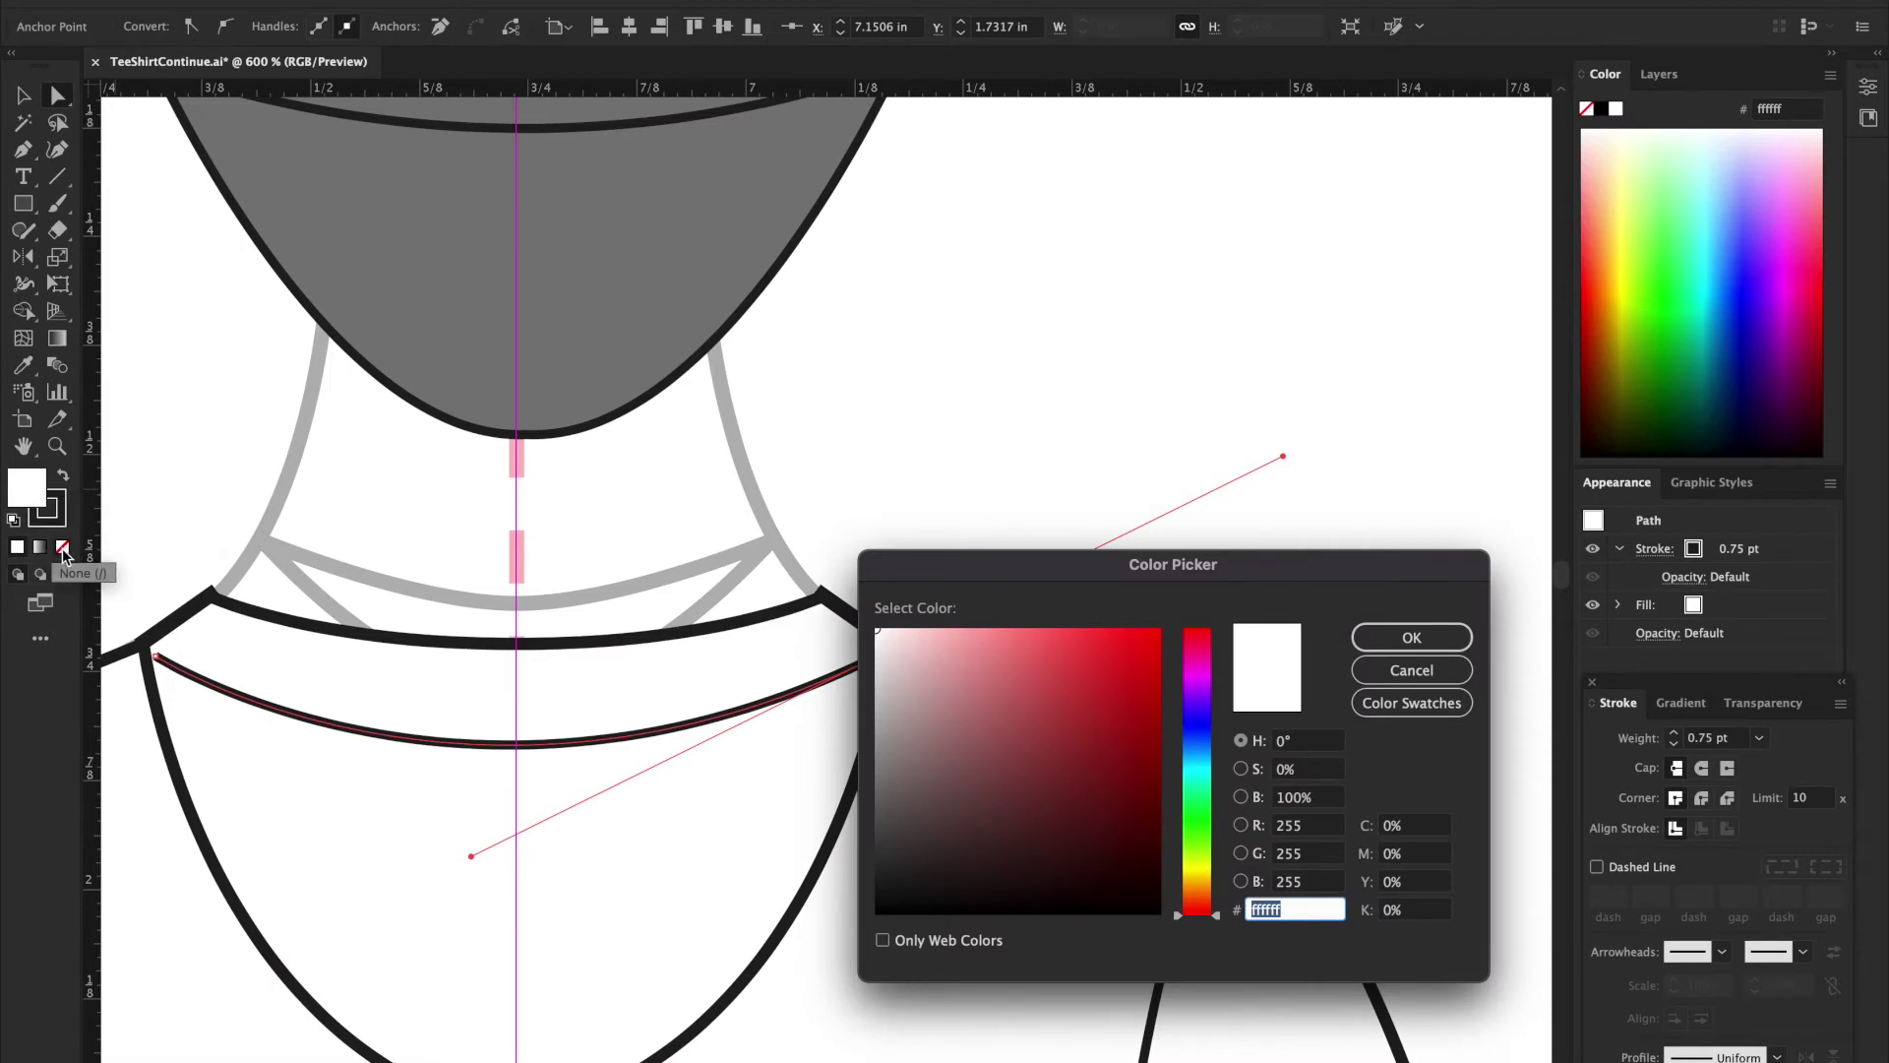
left_click(1419, 671)
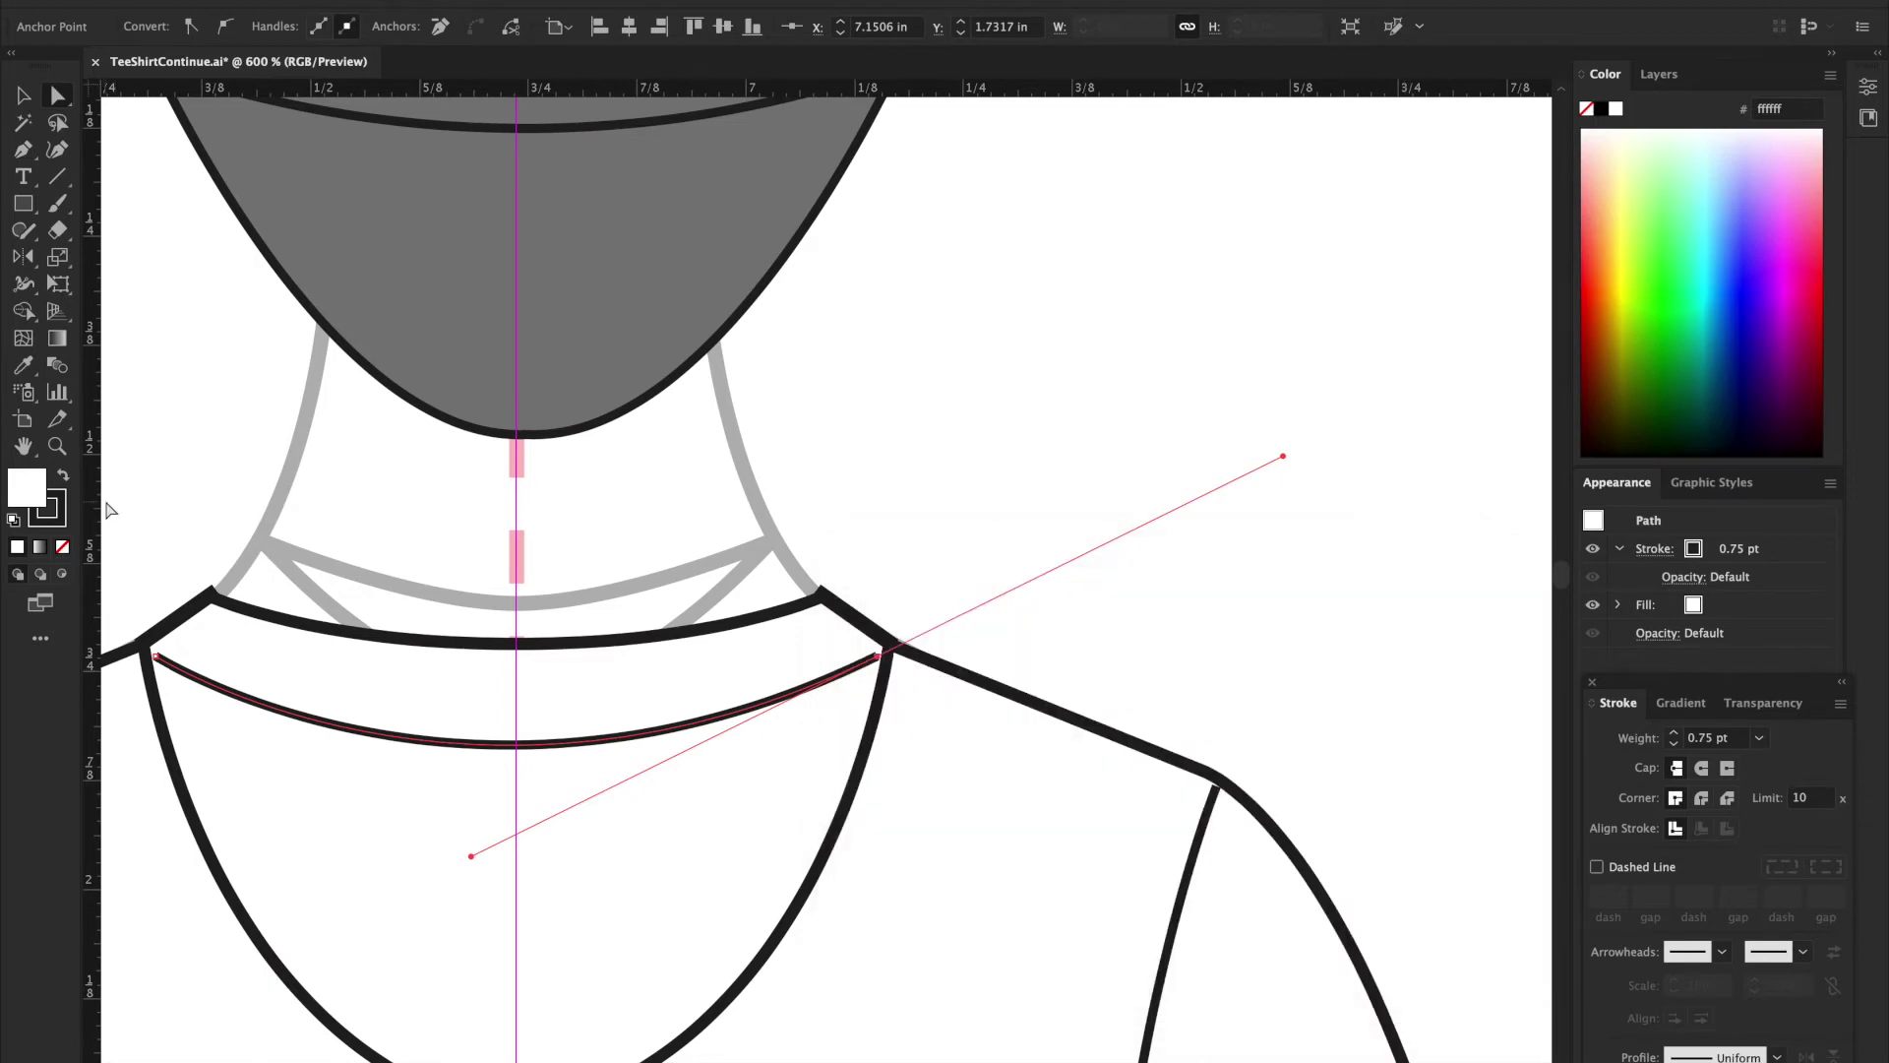
left_click(63, 547)
left_click(1001, 535)
key("ctrl+minus")
key("ctrl+minus")
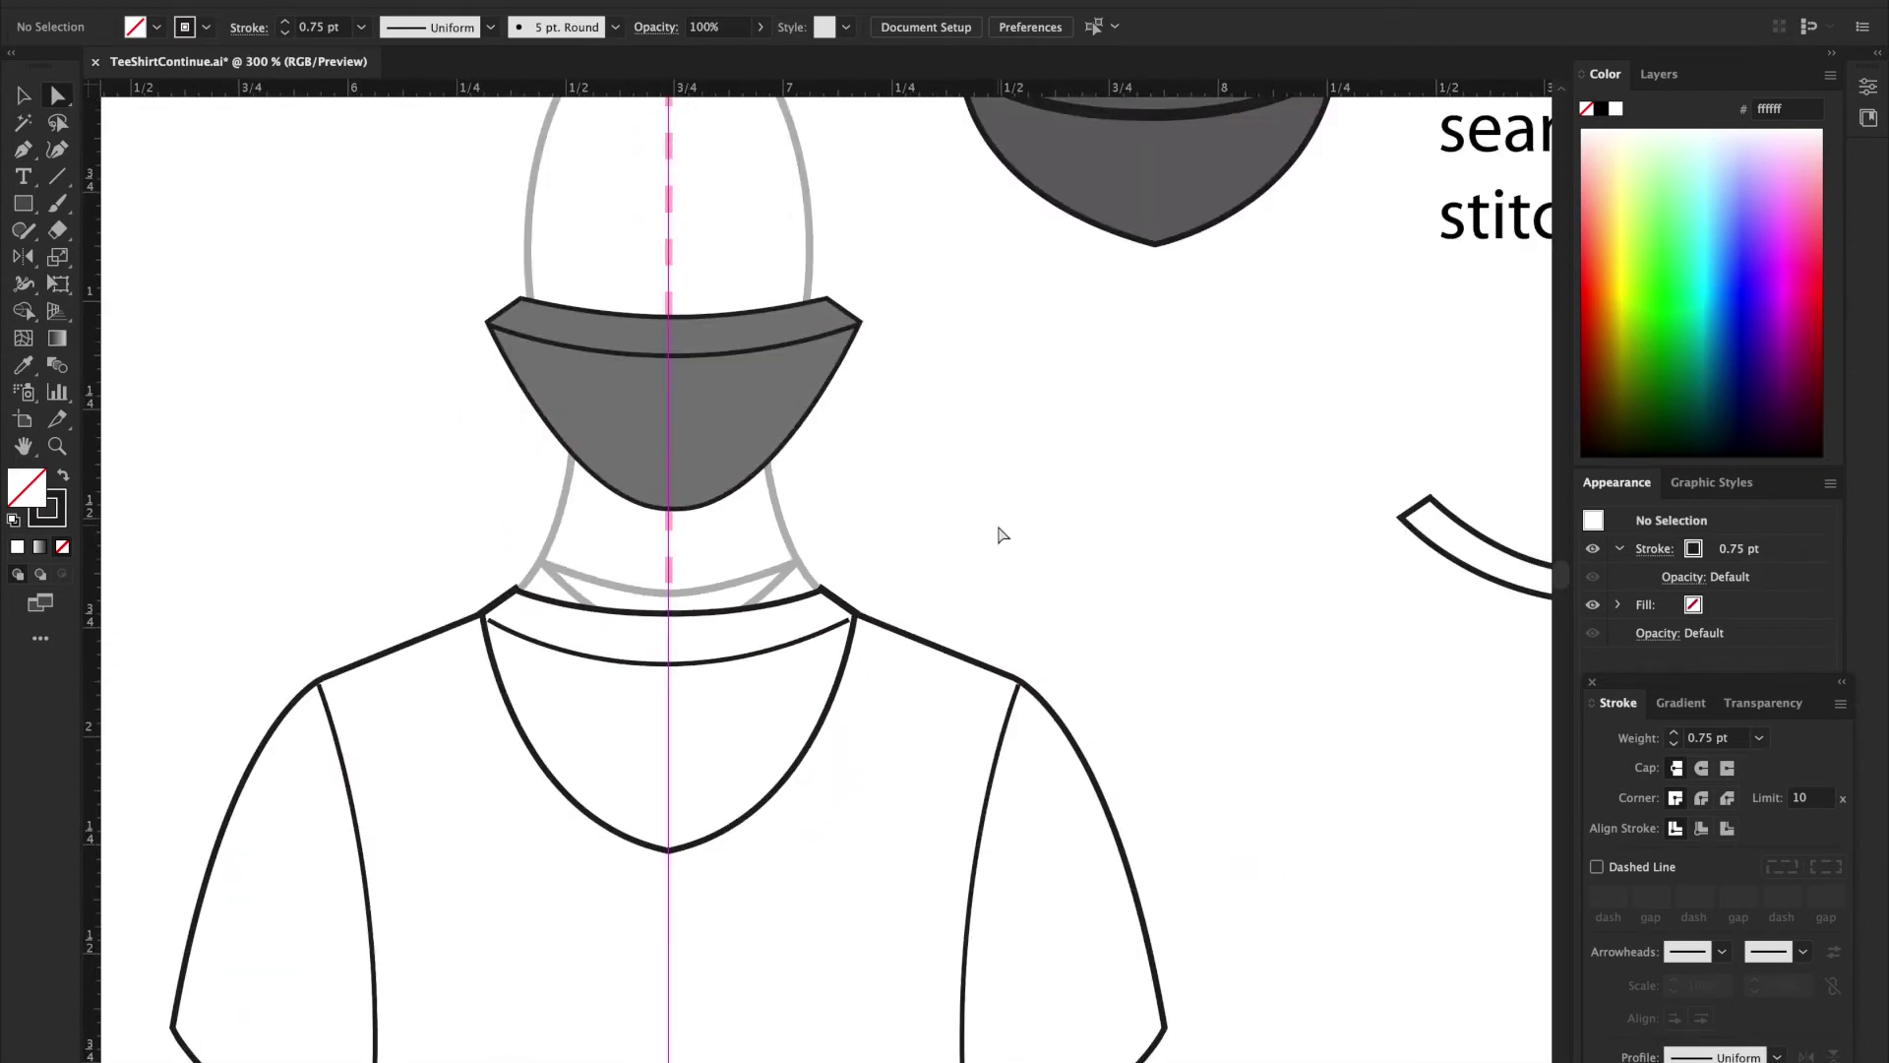
Step: Raise the seam's curved segment slightly and nudge its right end anchor to X 7.1645 in, Y 1.7178 in
left_click(669, 664)
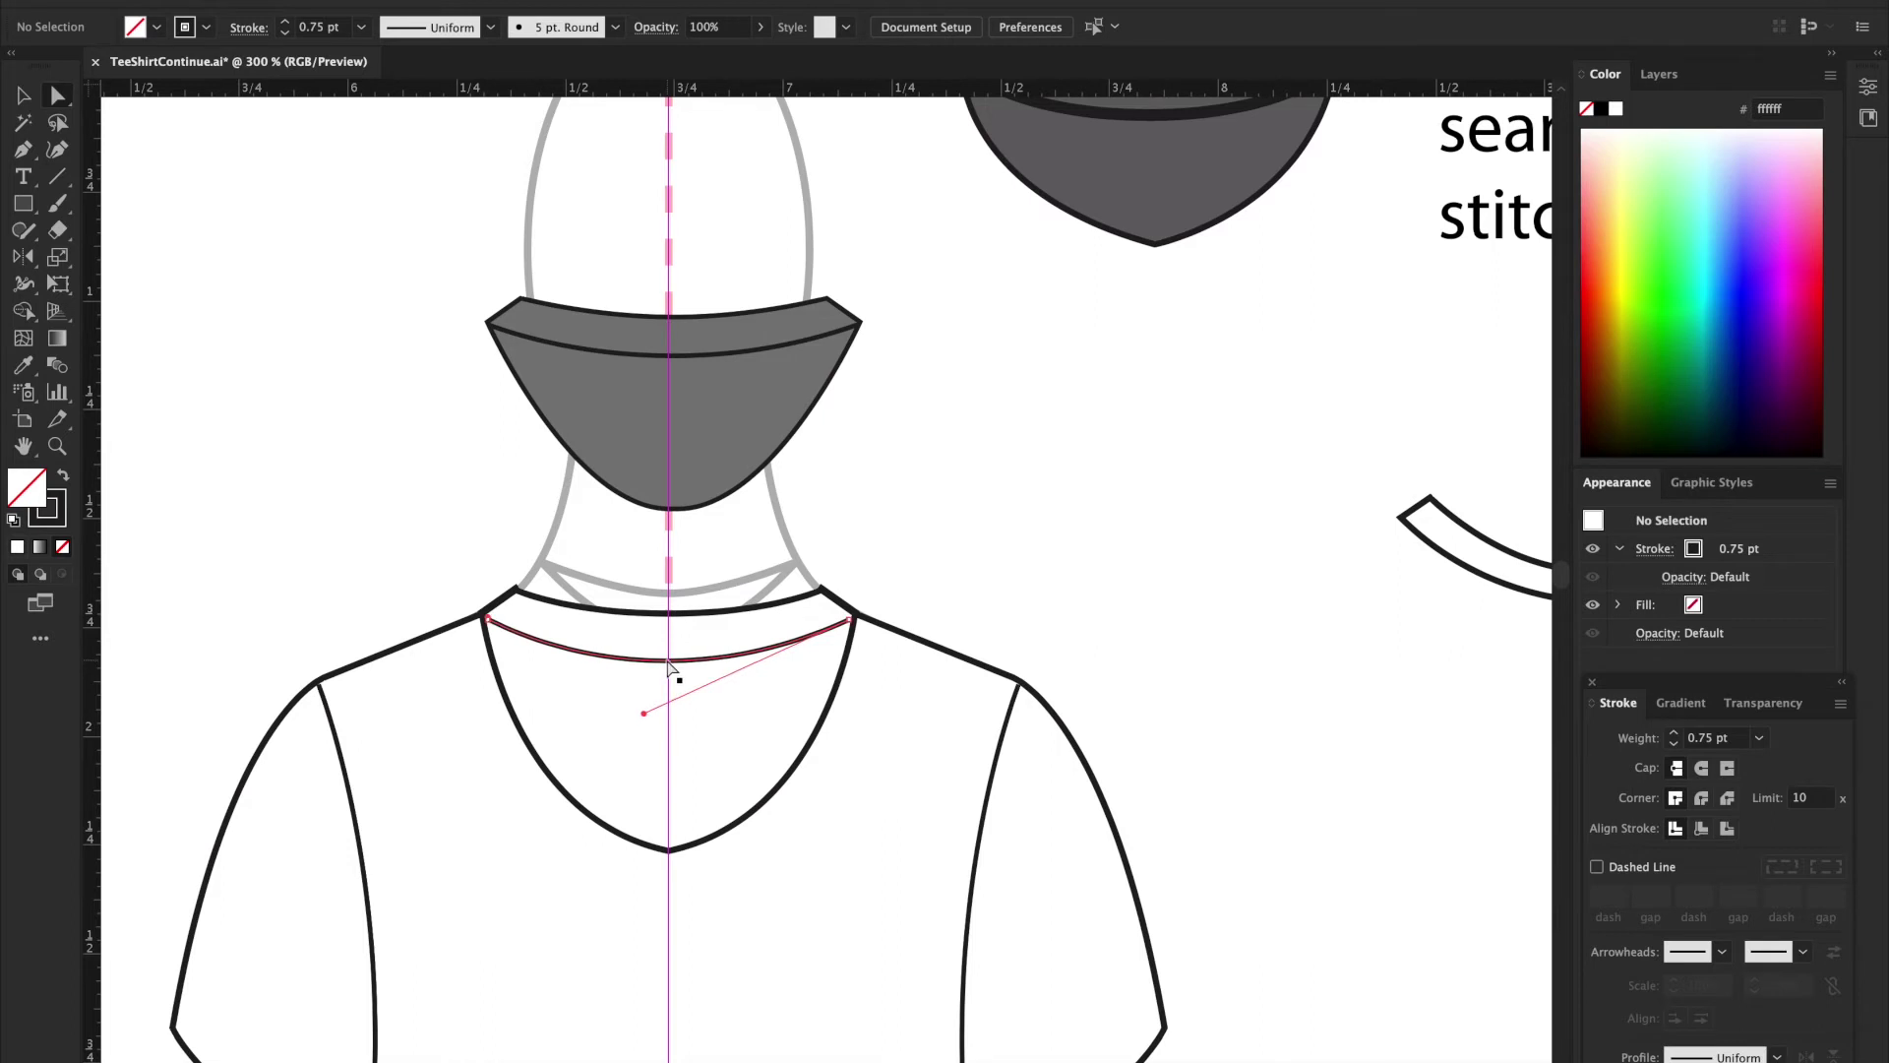
key("Up")
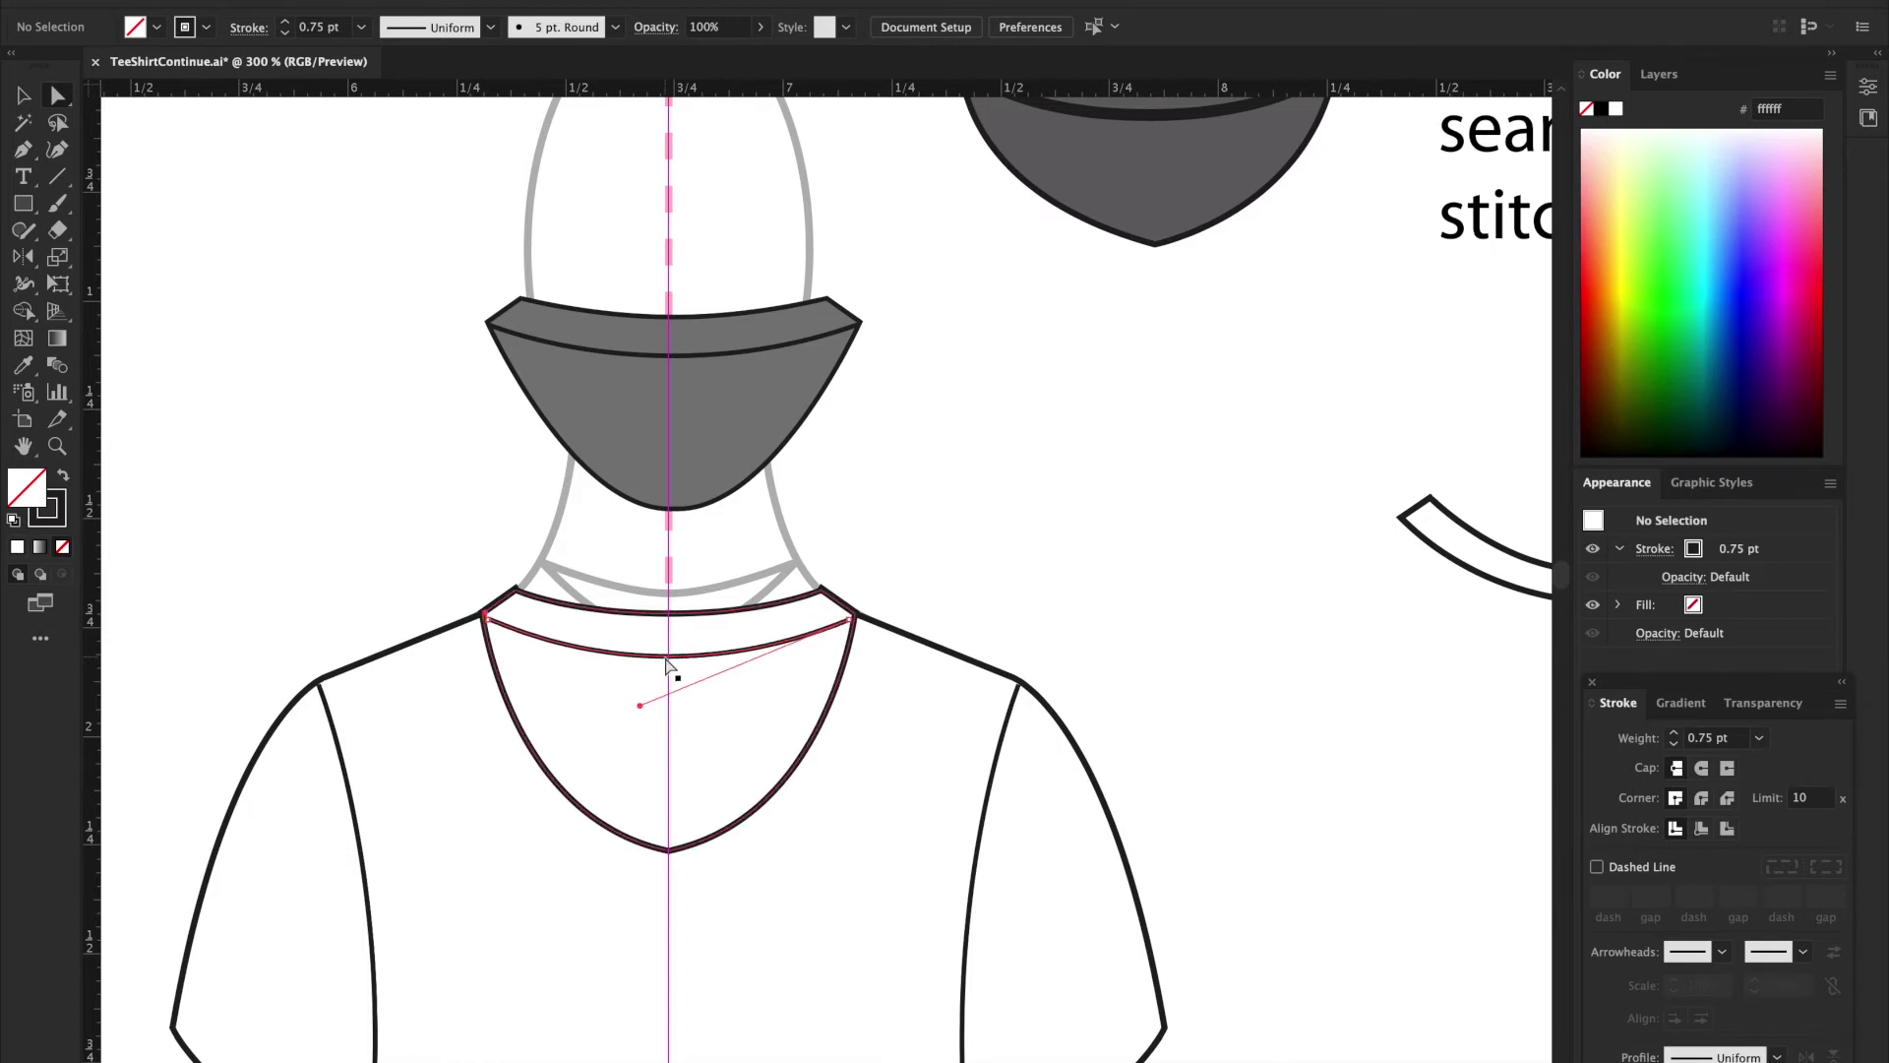
left_click(666, 664)
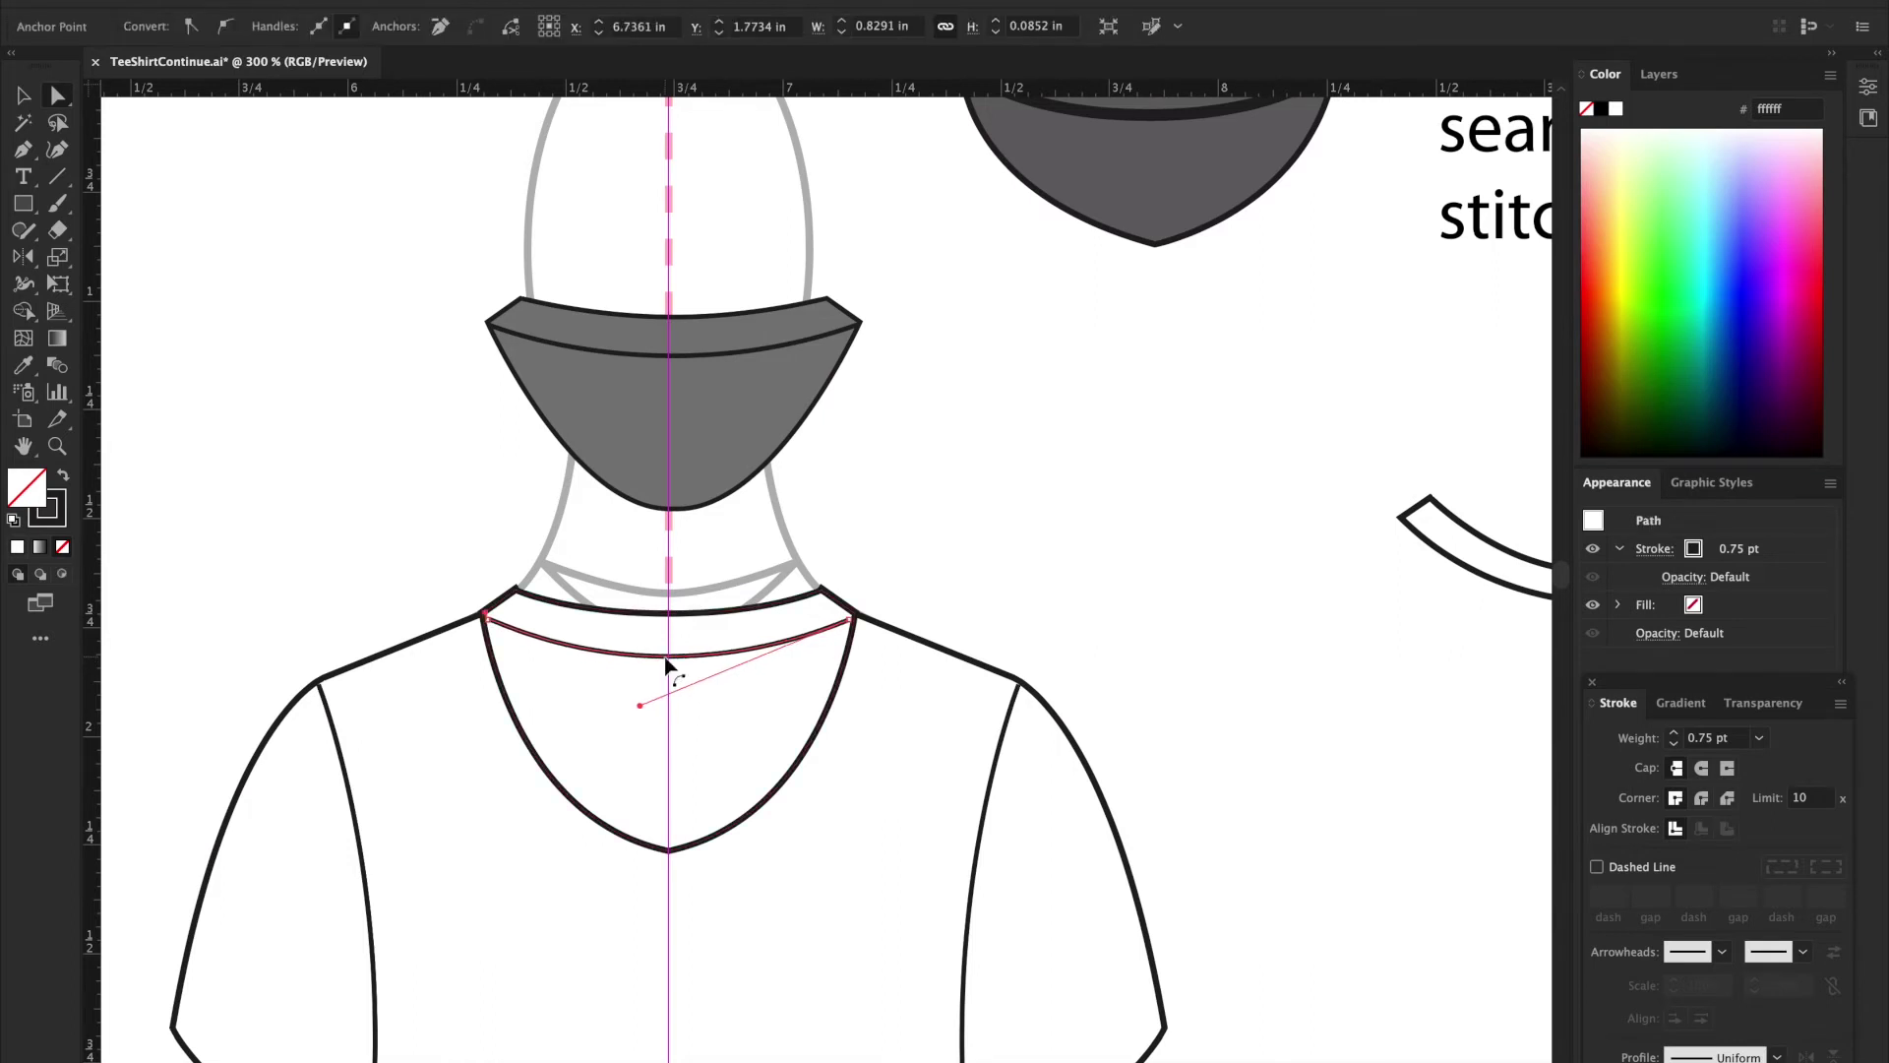
left_click(850, 621)
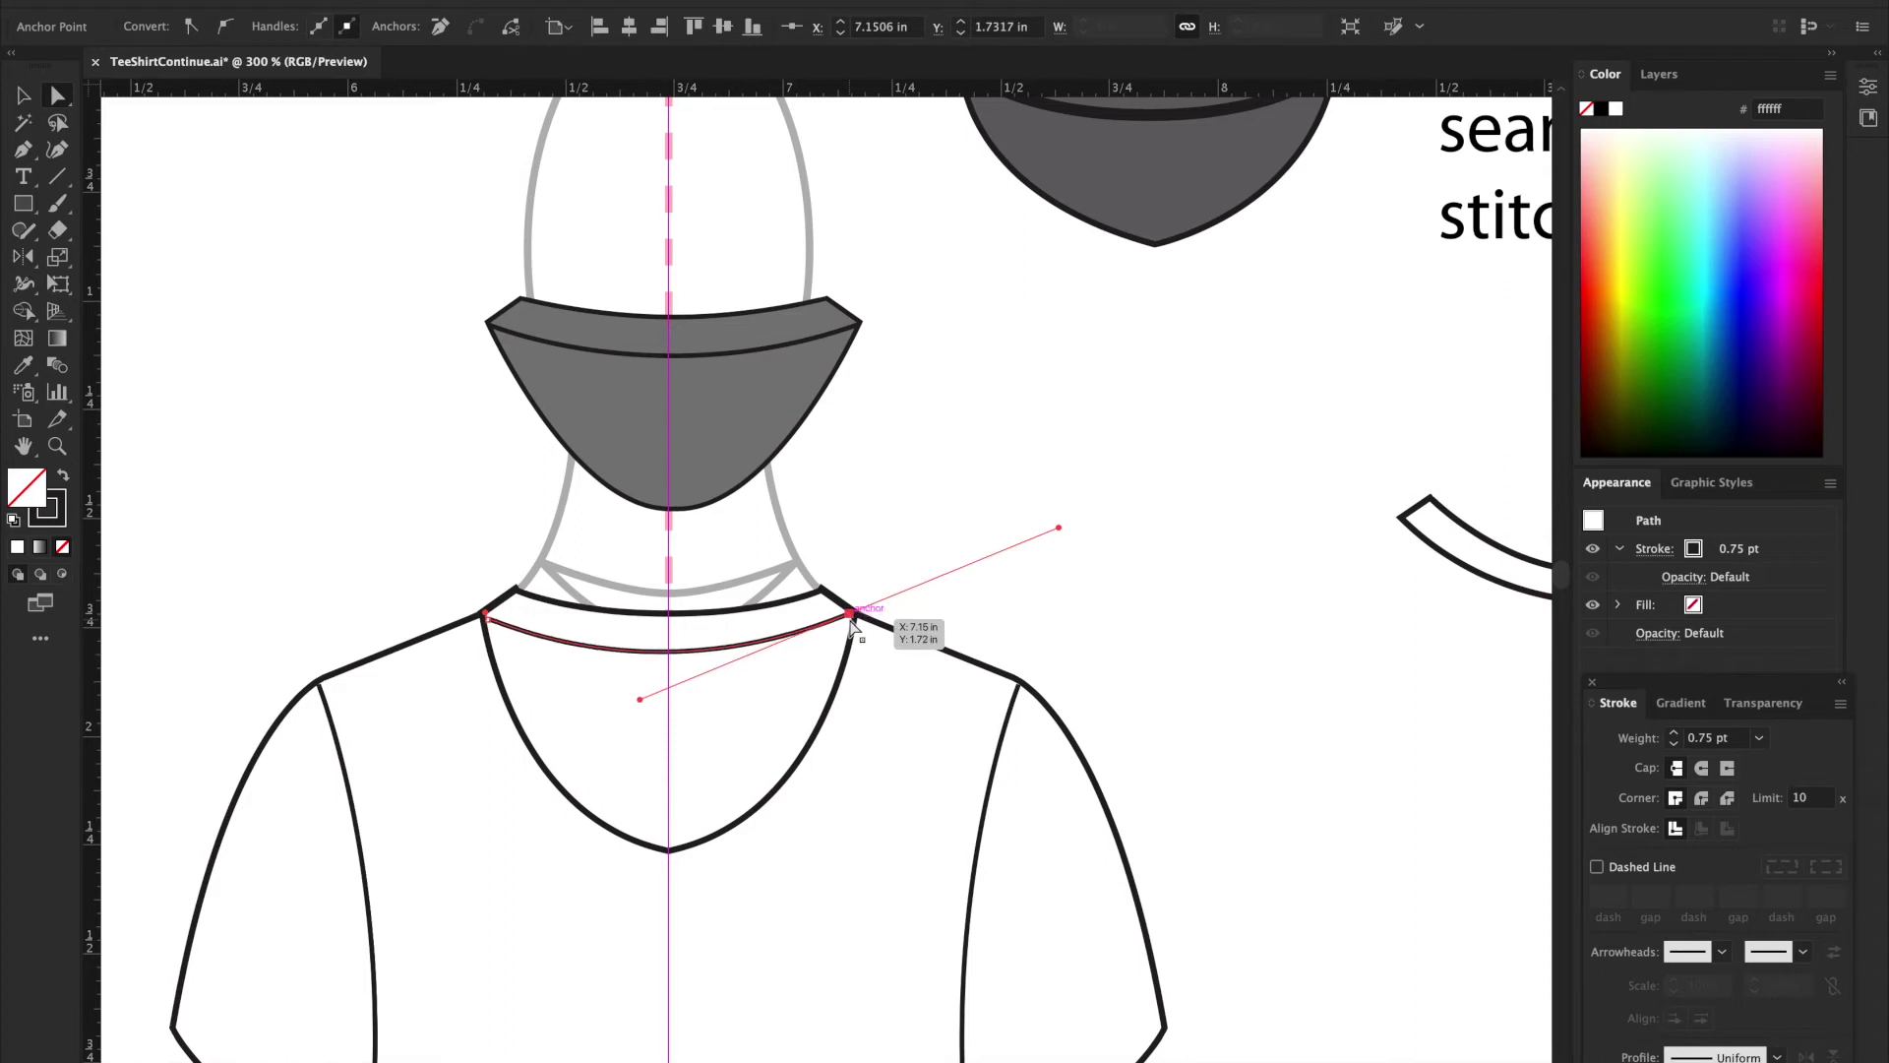
key("Up")
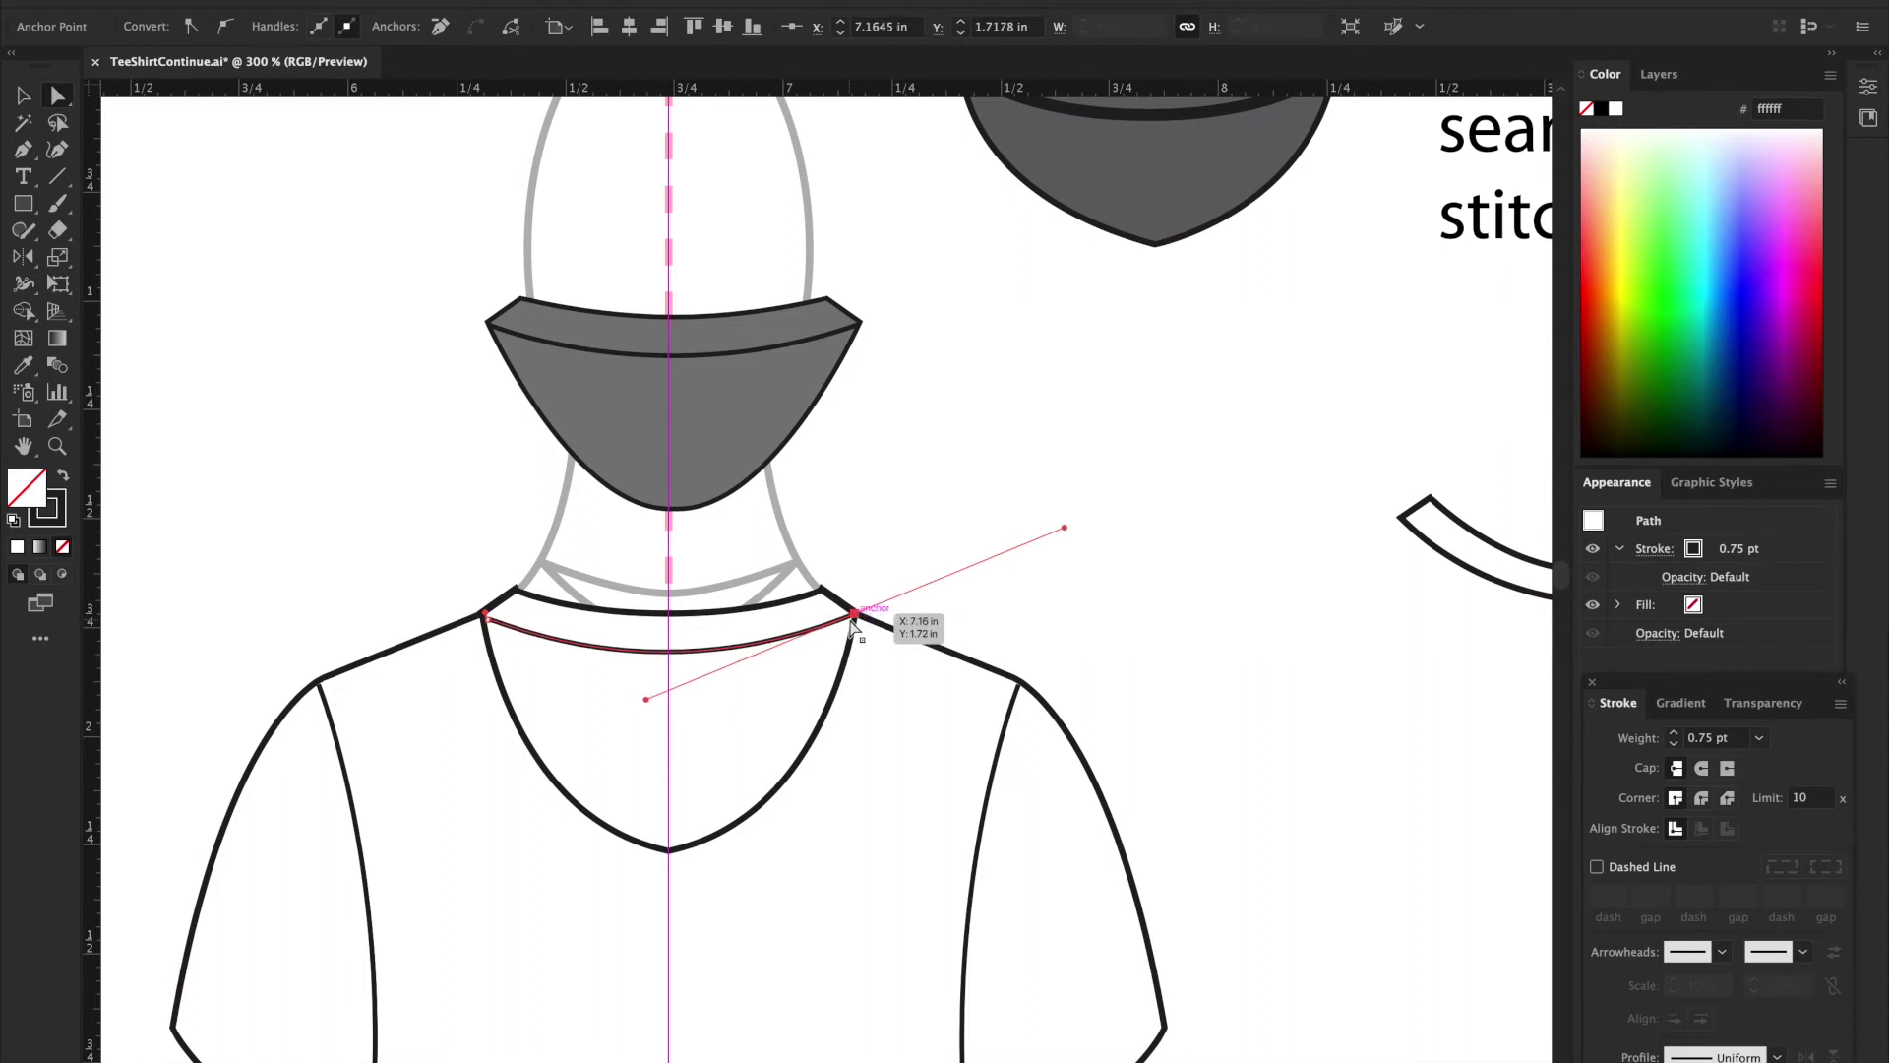
Step: Nudge the seam's left end anchor onto the outline's shoulder corner at X 6.3077 in, Y 1.7178 in
left_click(489, 620)
key("Right")
key("Down")
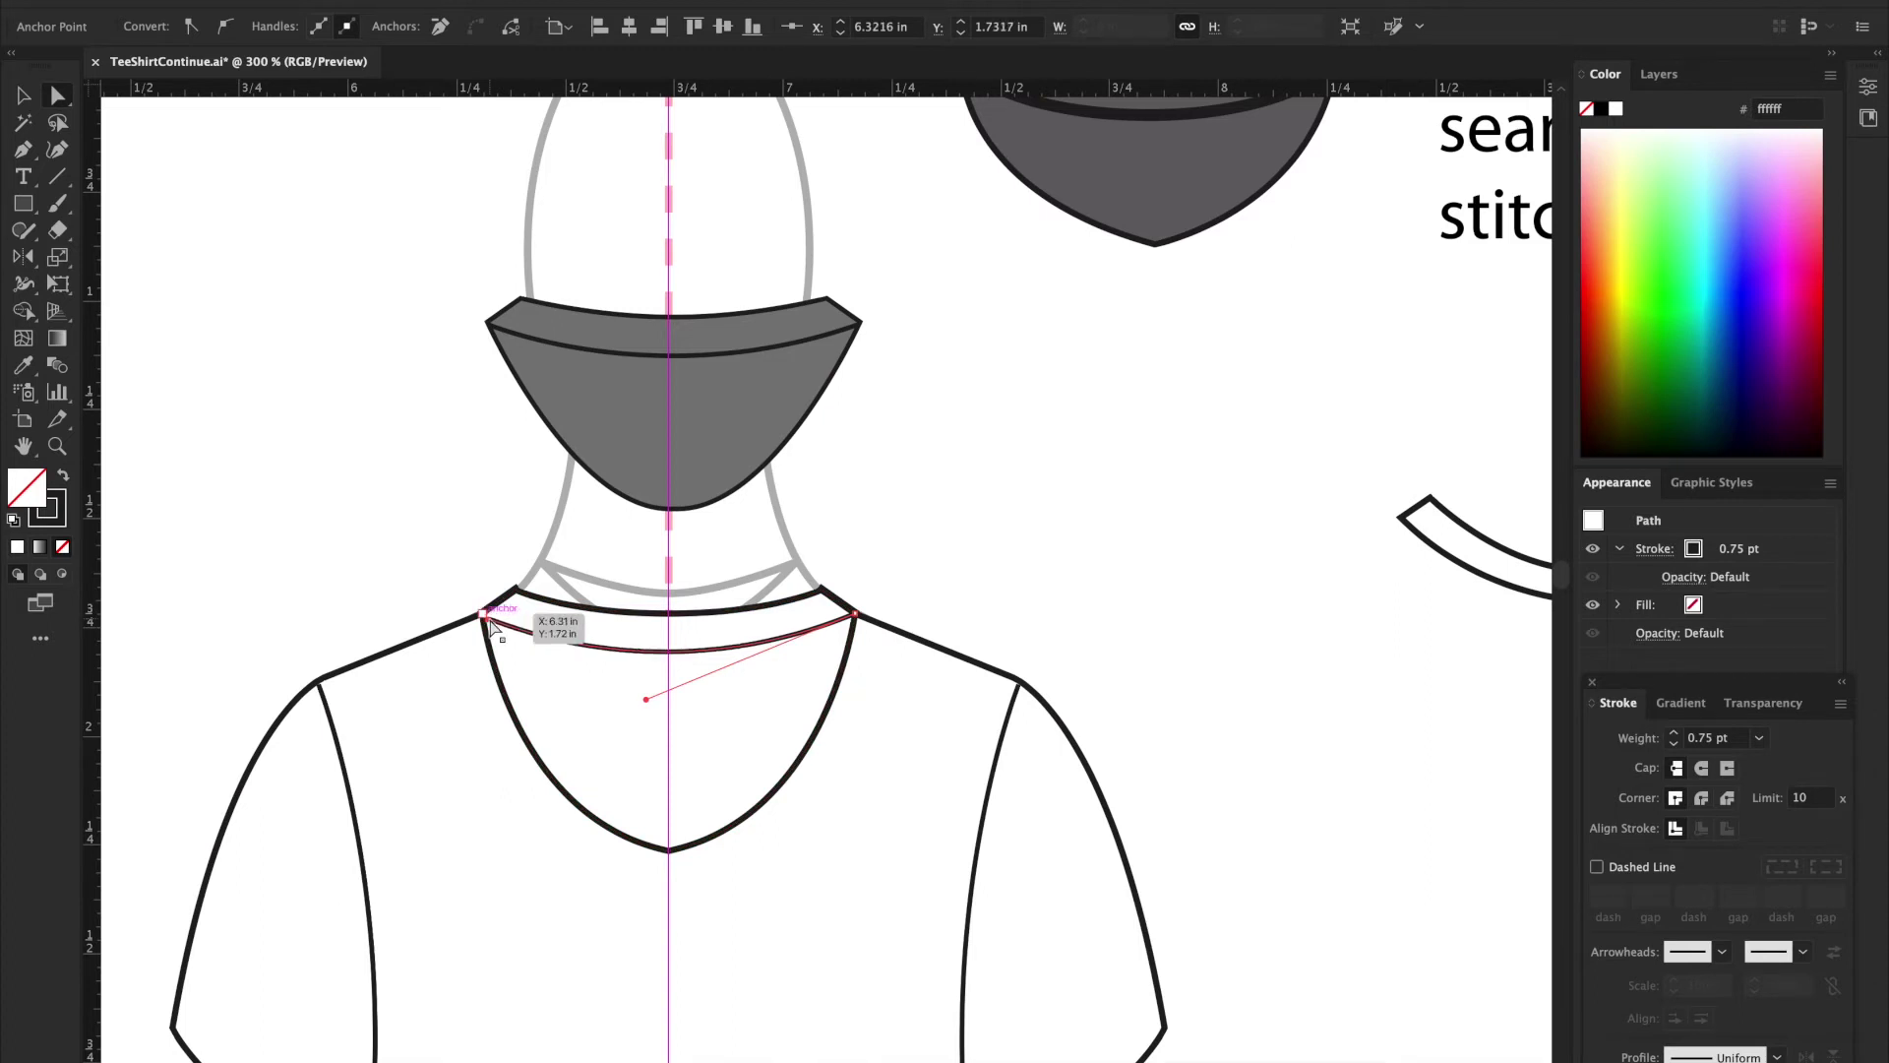
left_click(489, 597)
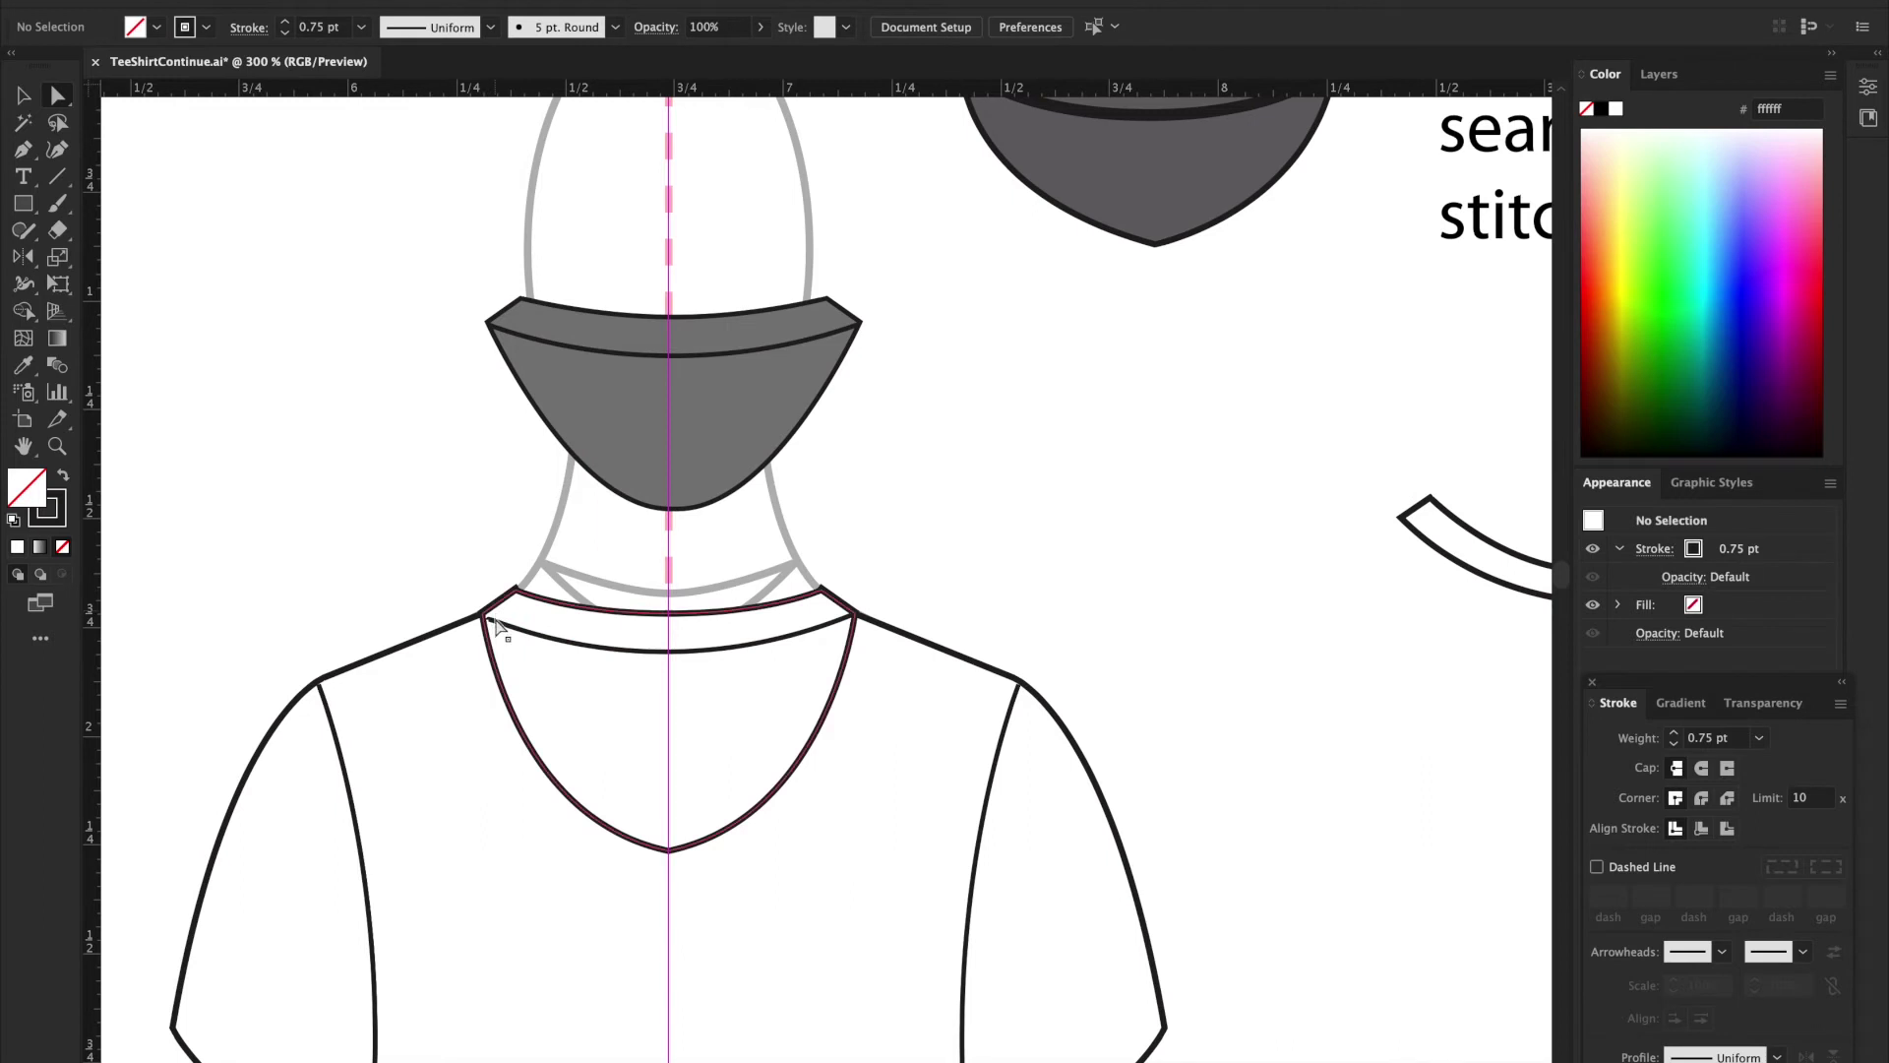
left_click(489, 620)
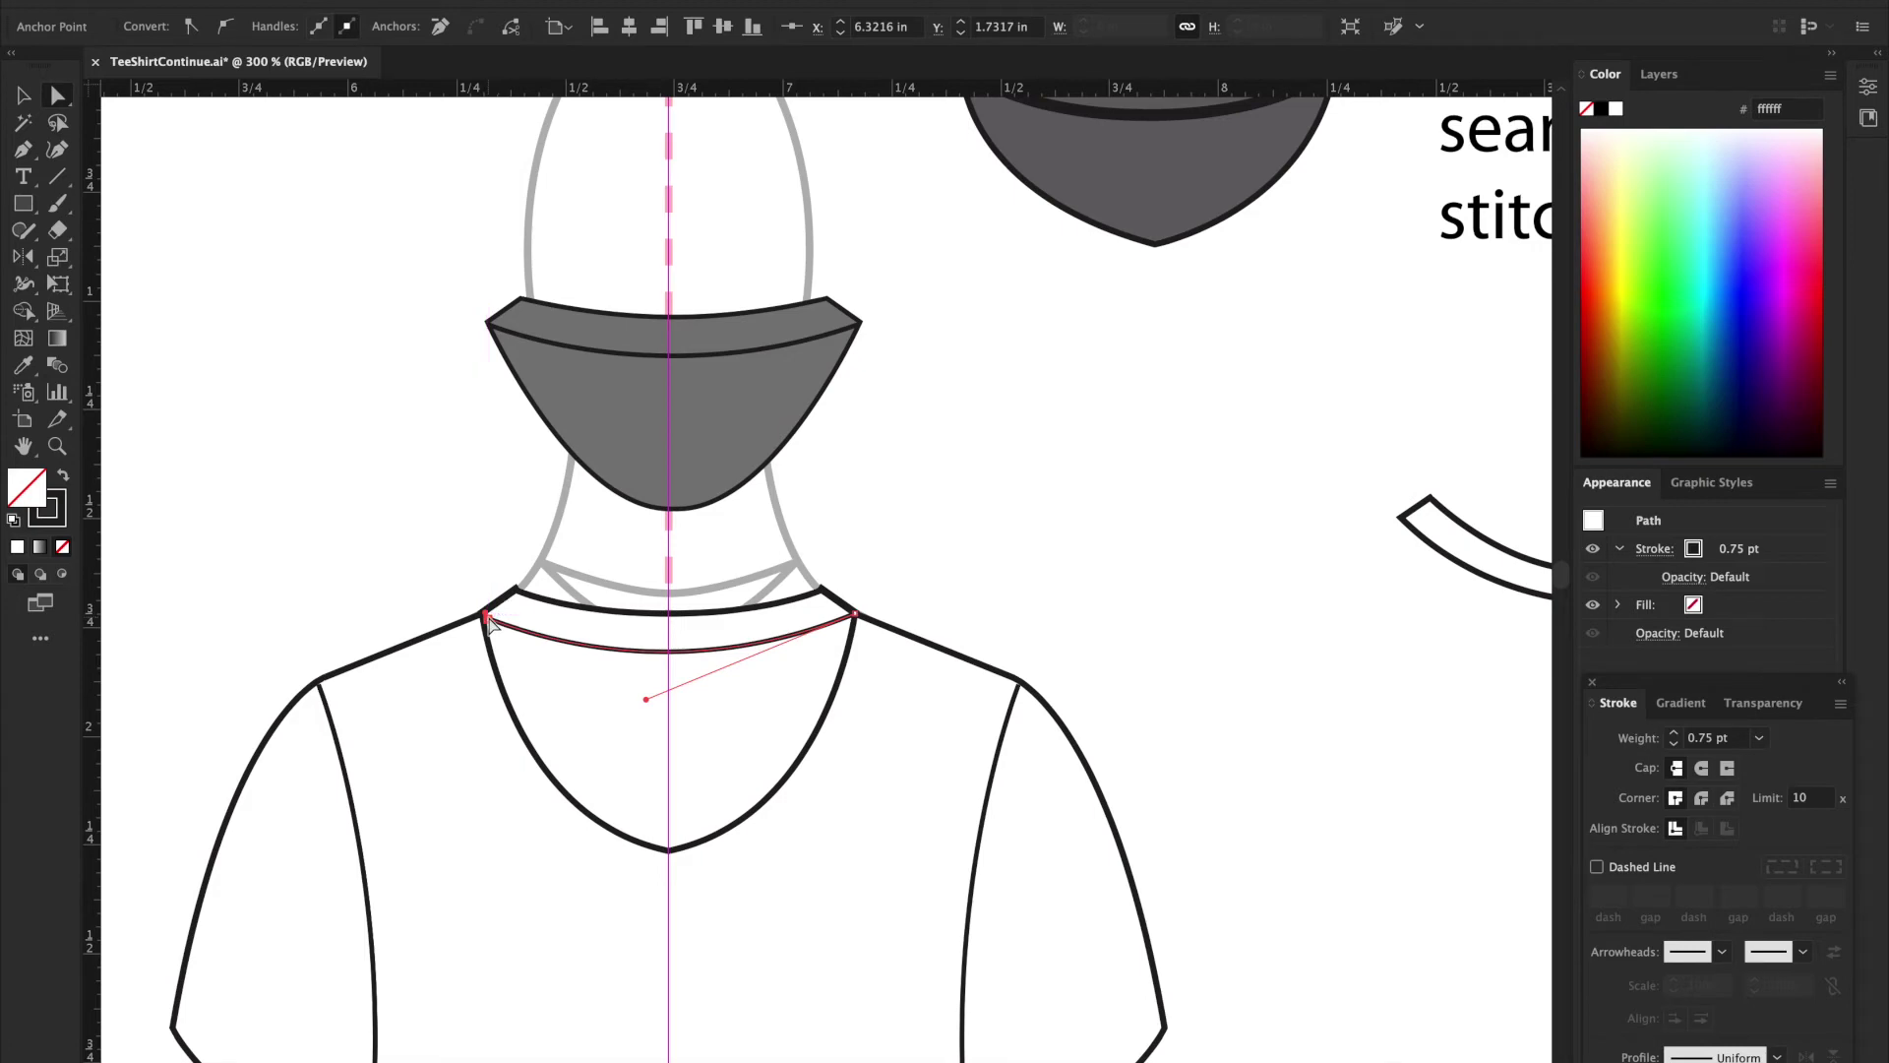
key("ctrl+equal")
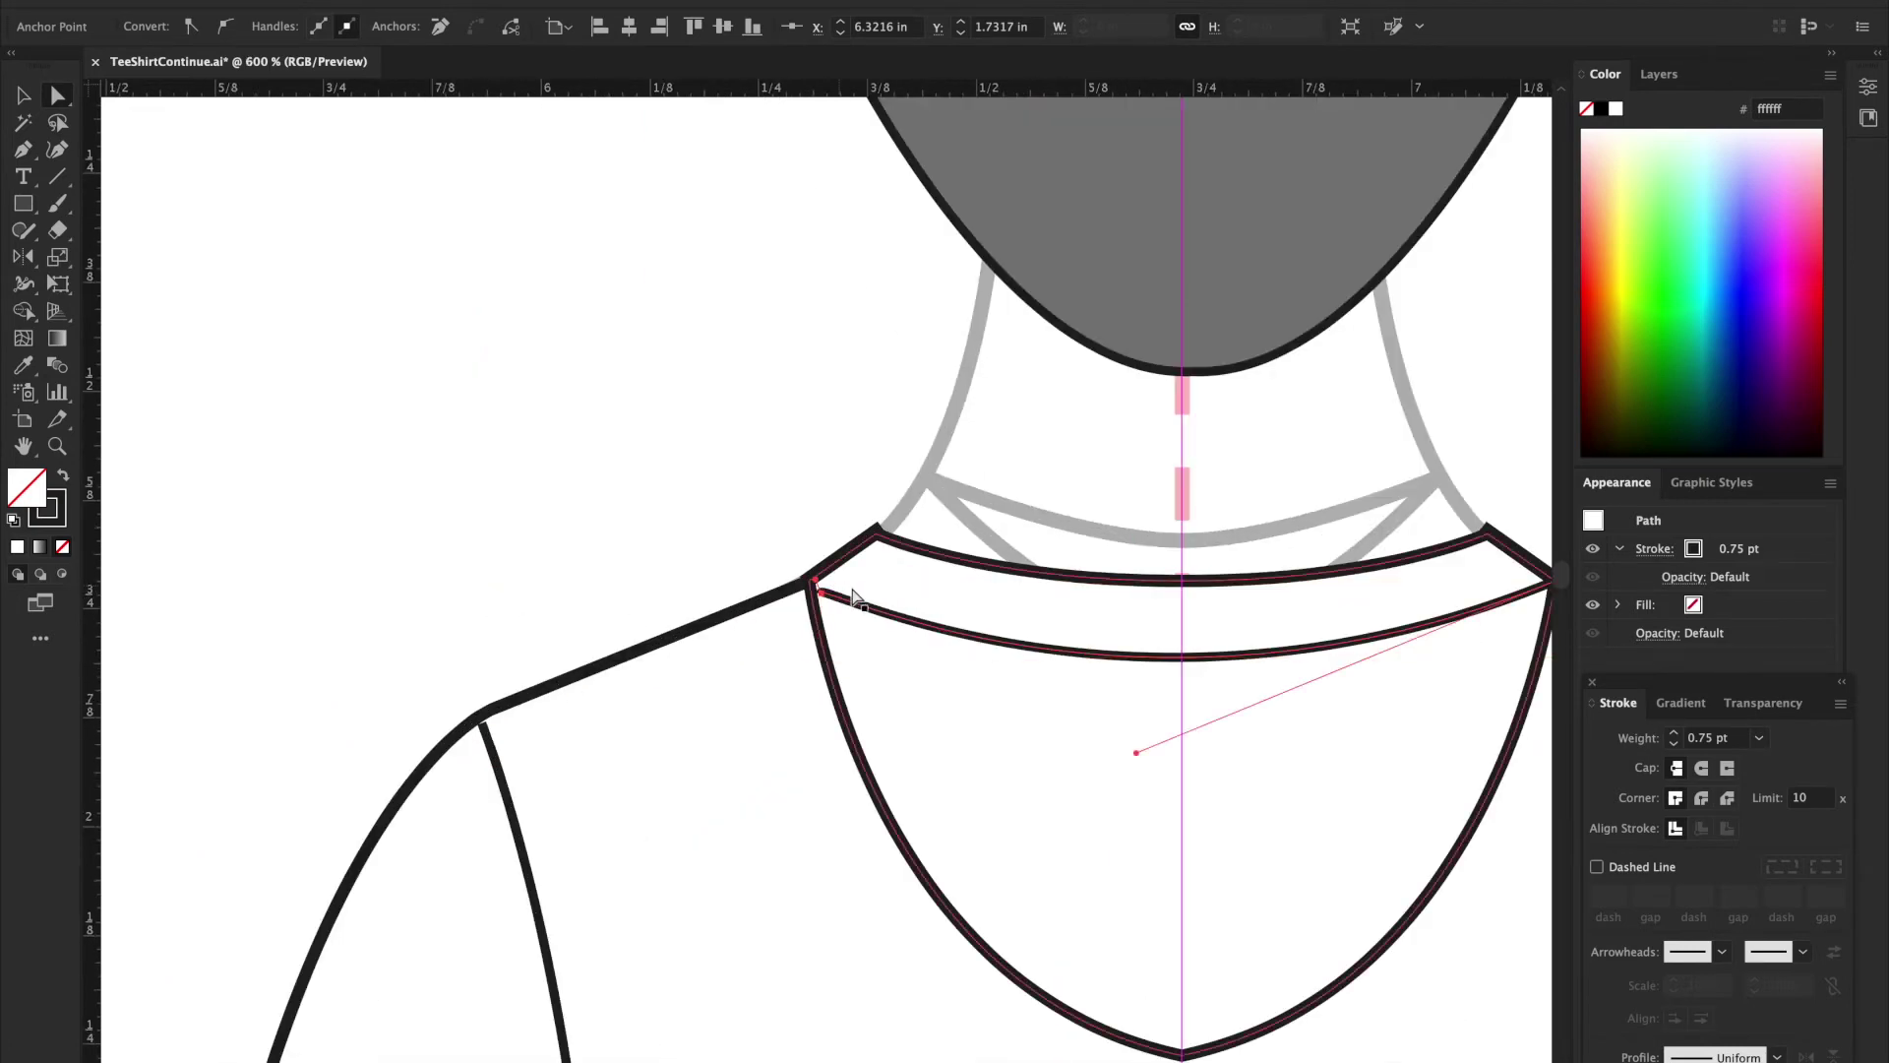
key("Up")
key("Down")
key("Left")
key("Up")
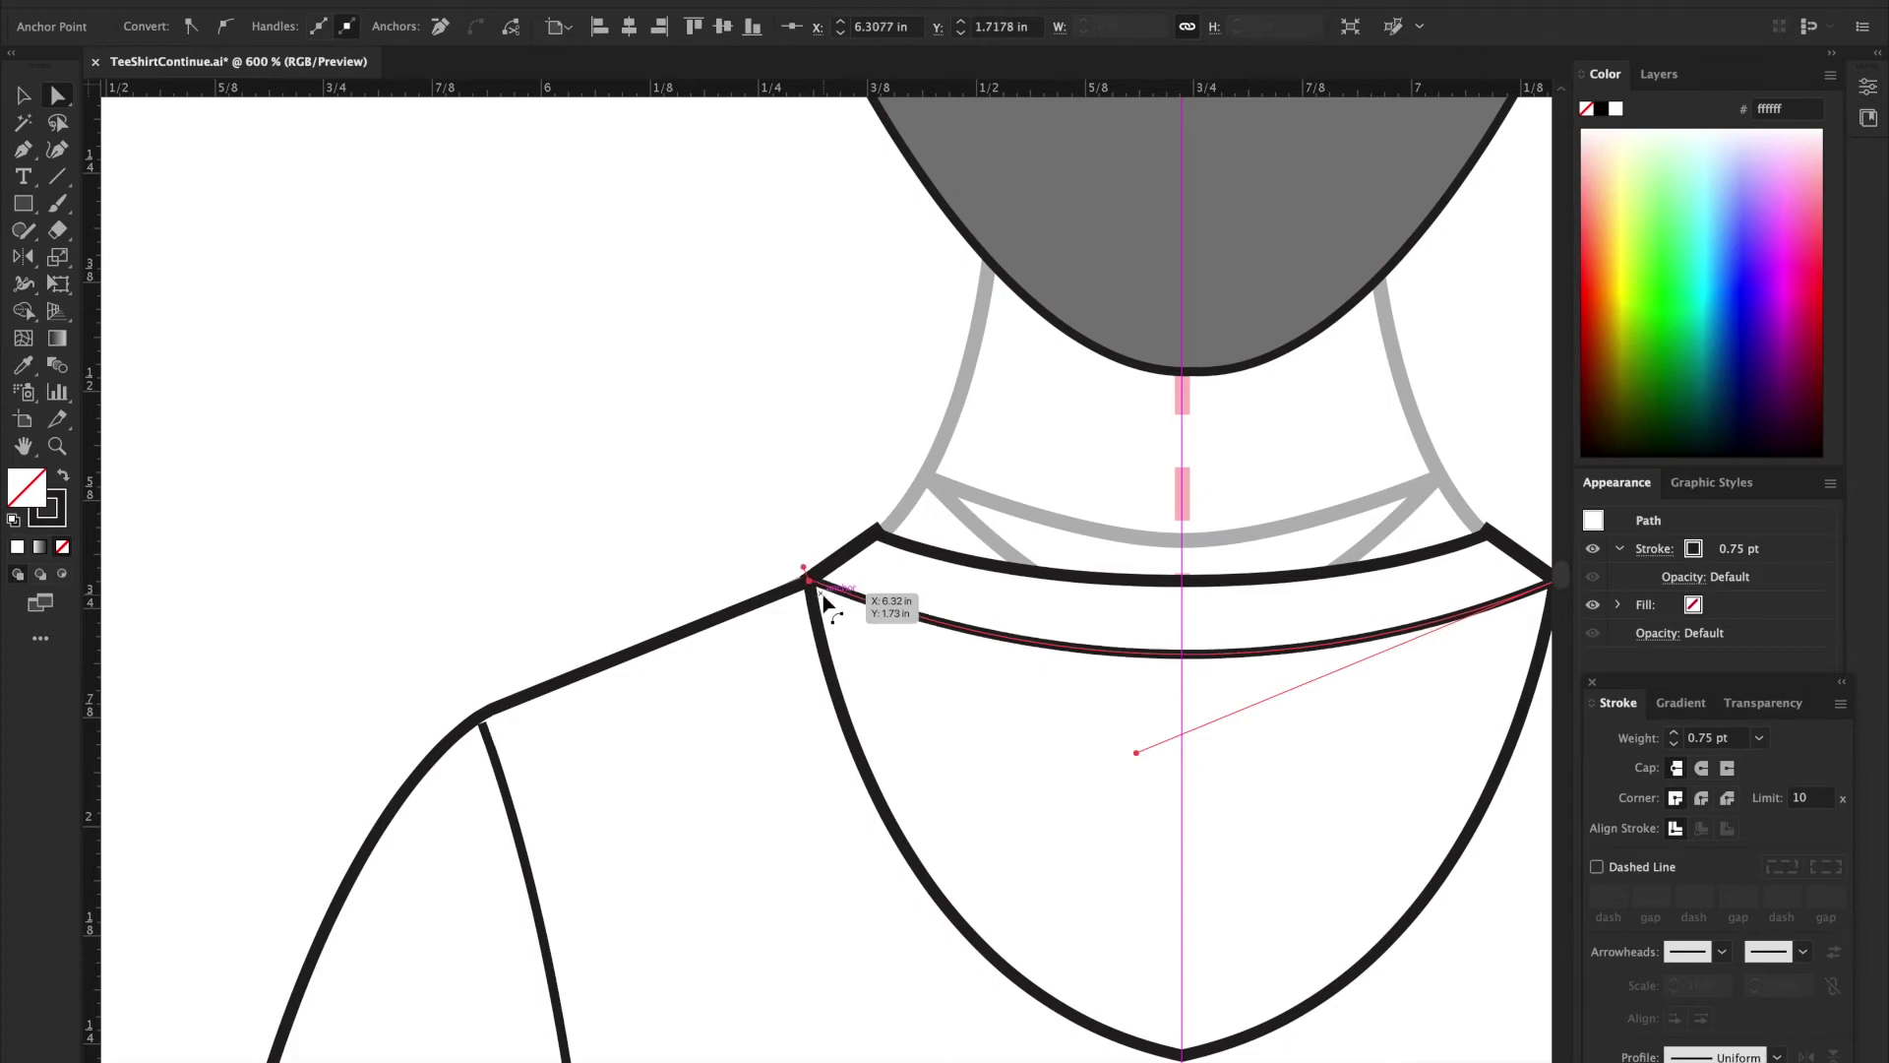
left_click(825, 545)
Step: Fill the back-neck piece and its neckband seam together with dark gray 5b5a5a
scroll(825, 544, "down", 4)
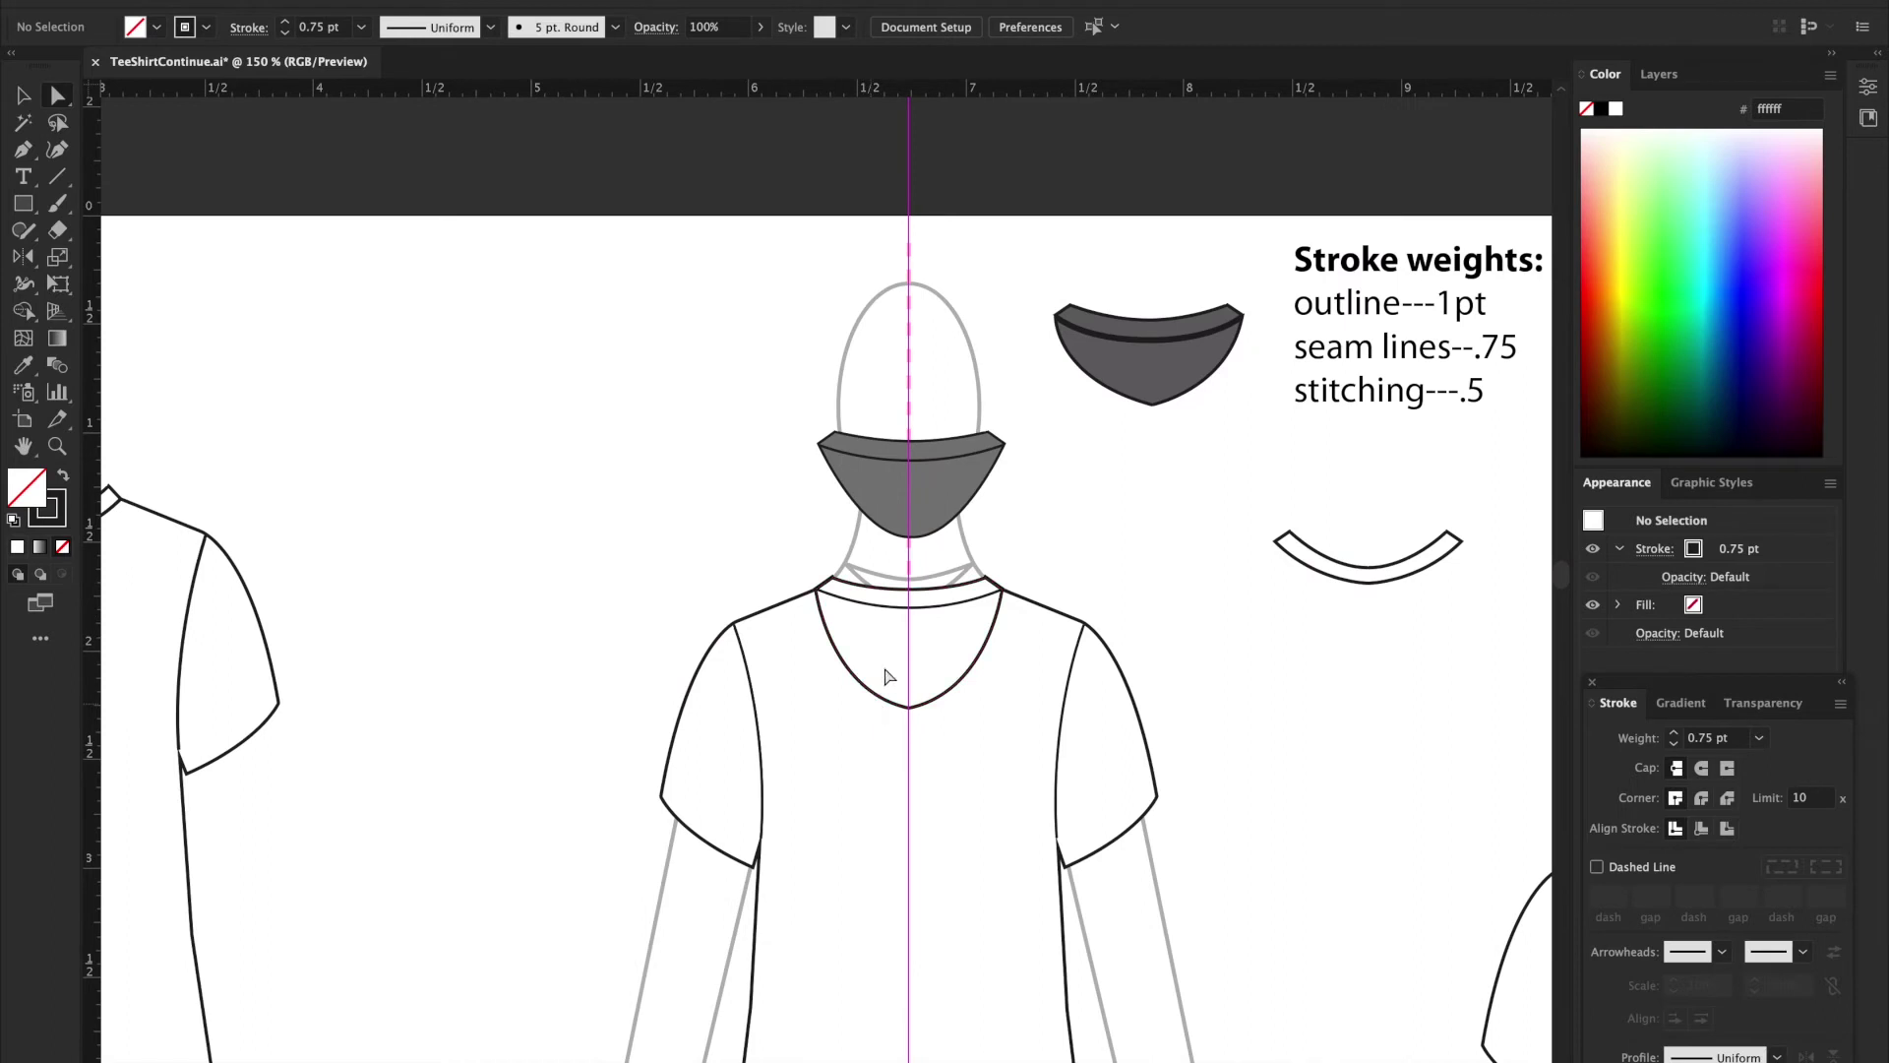
key("v")
left_click_drag(801, 576, 1033, 745)
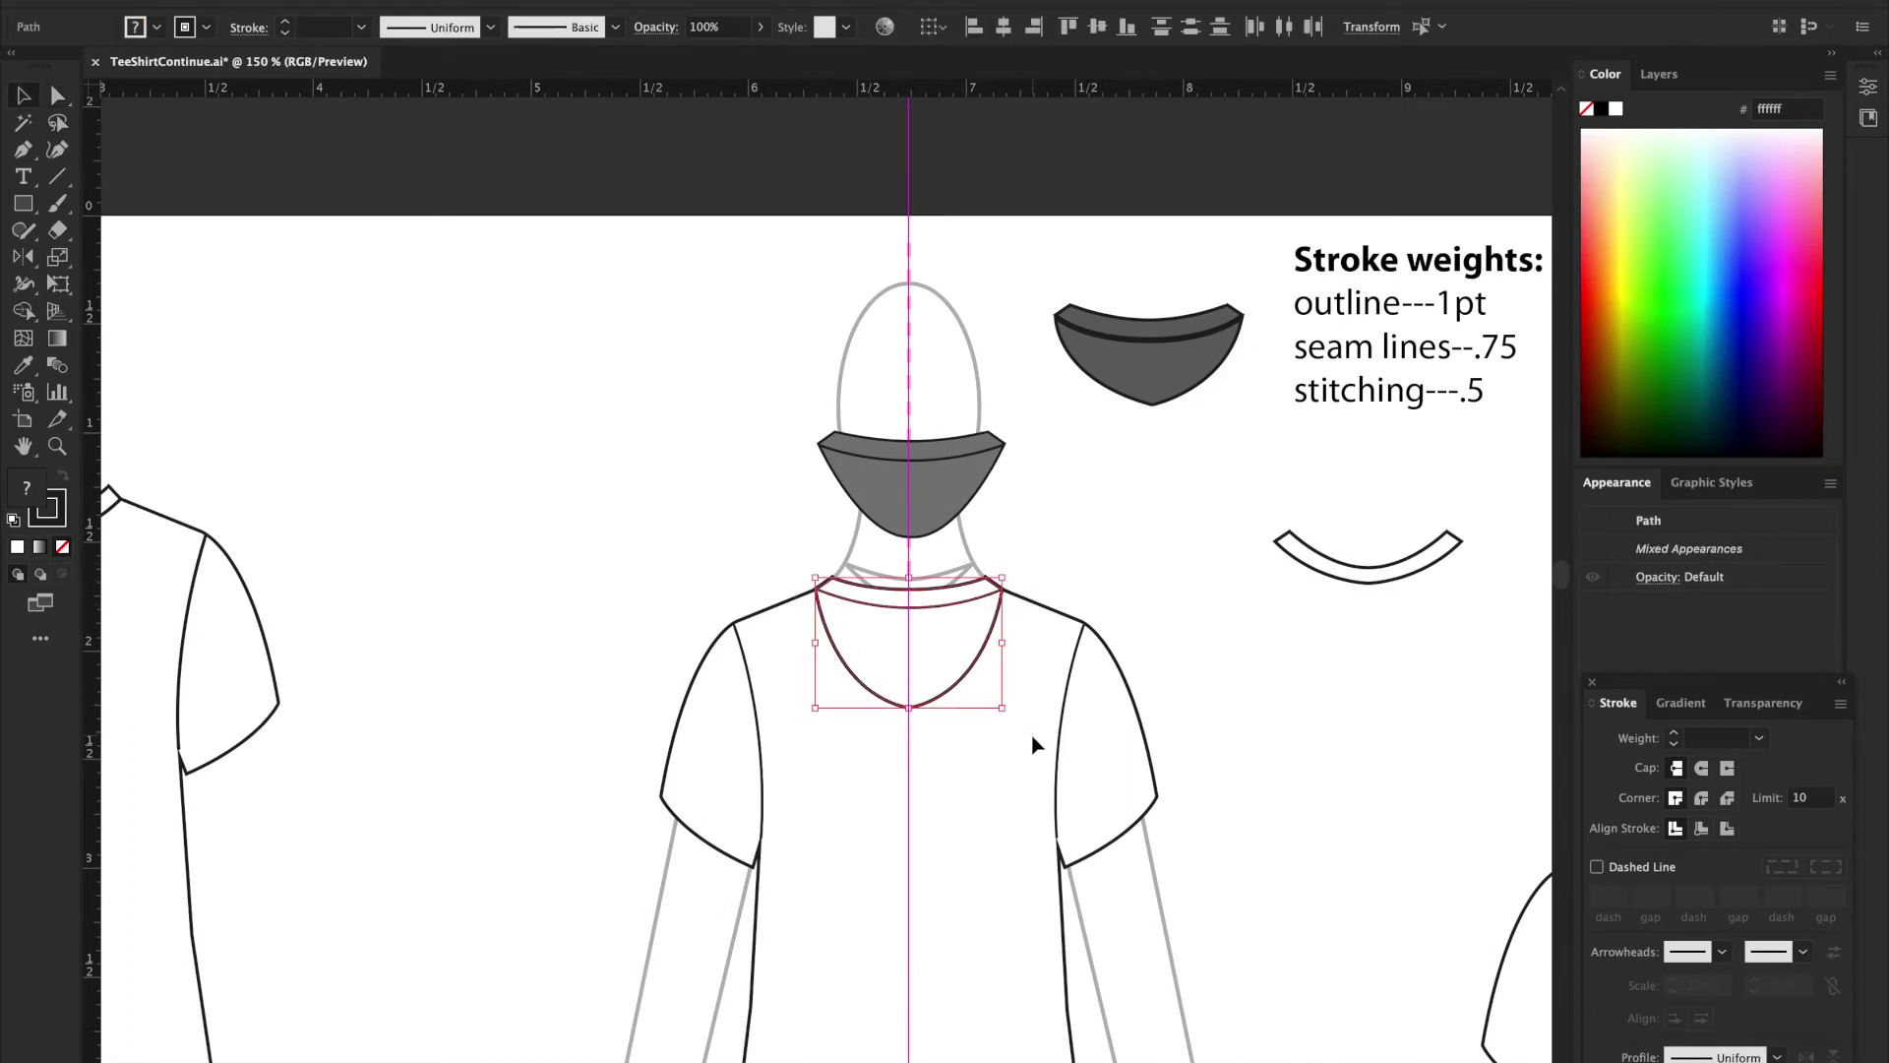
double_click(40, 499)
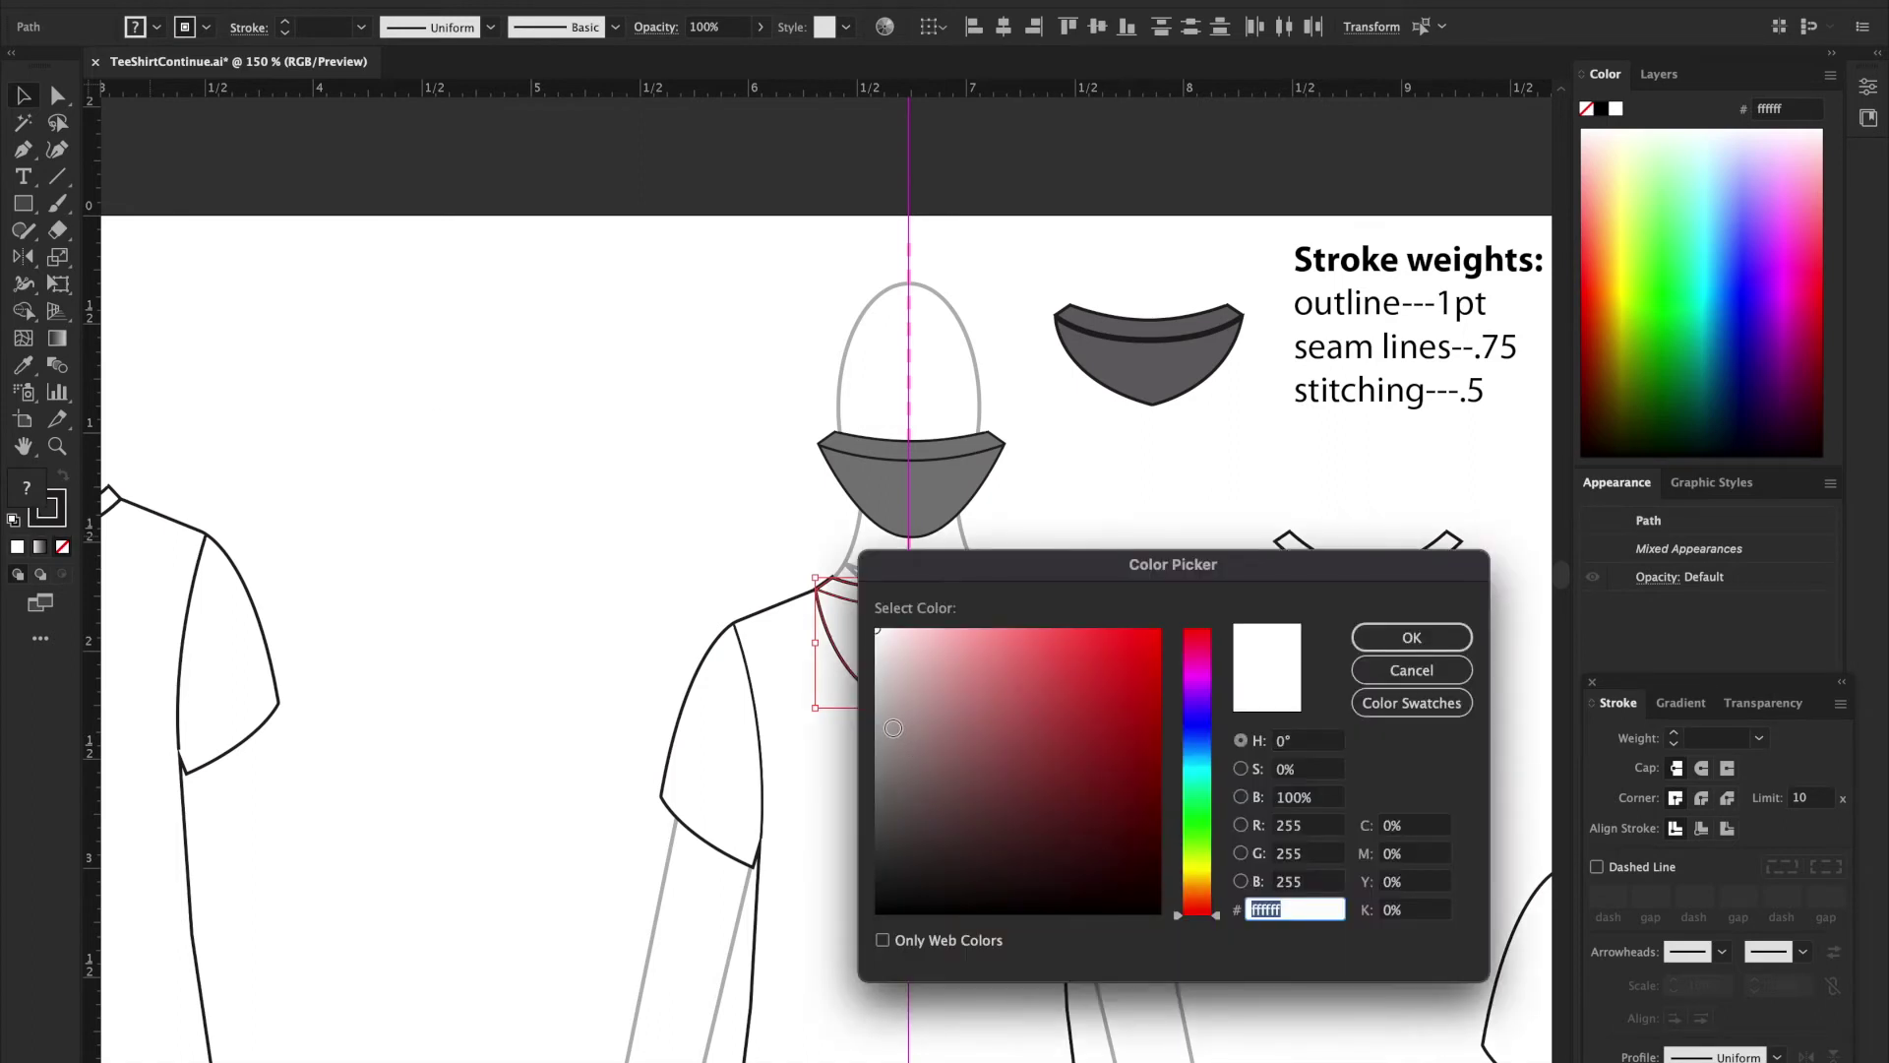
left_click(881, 809)
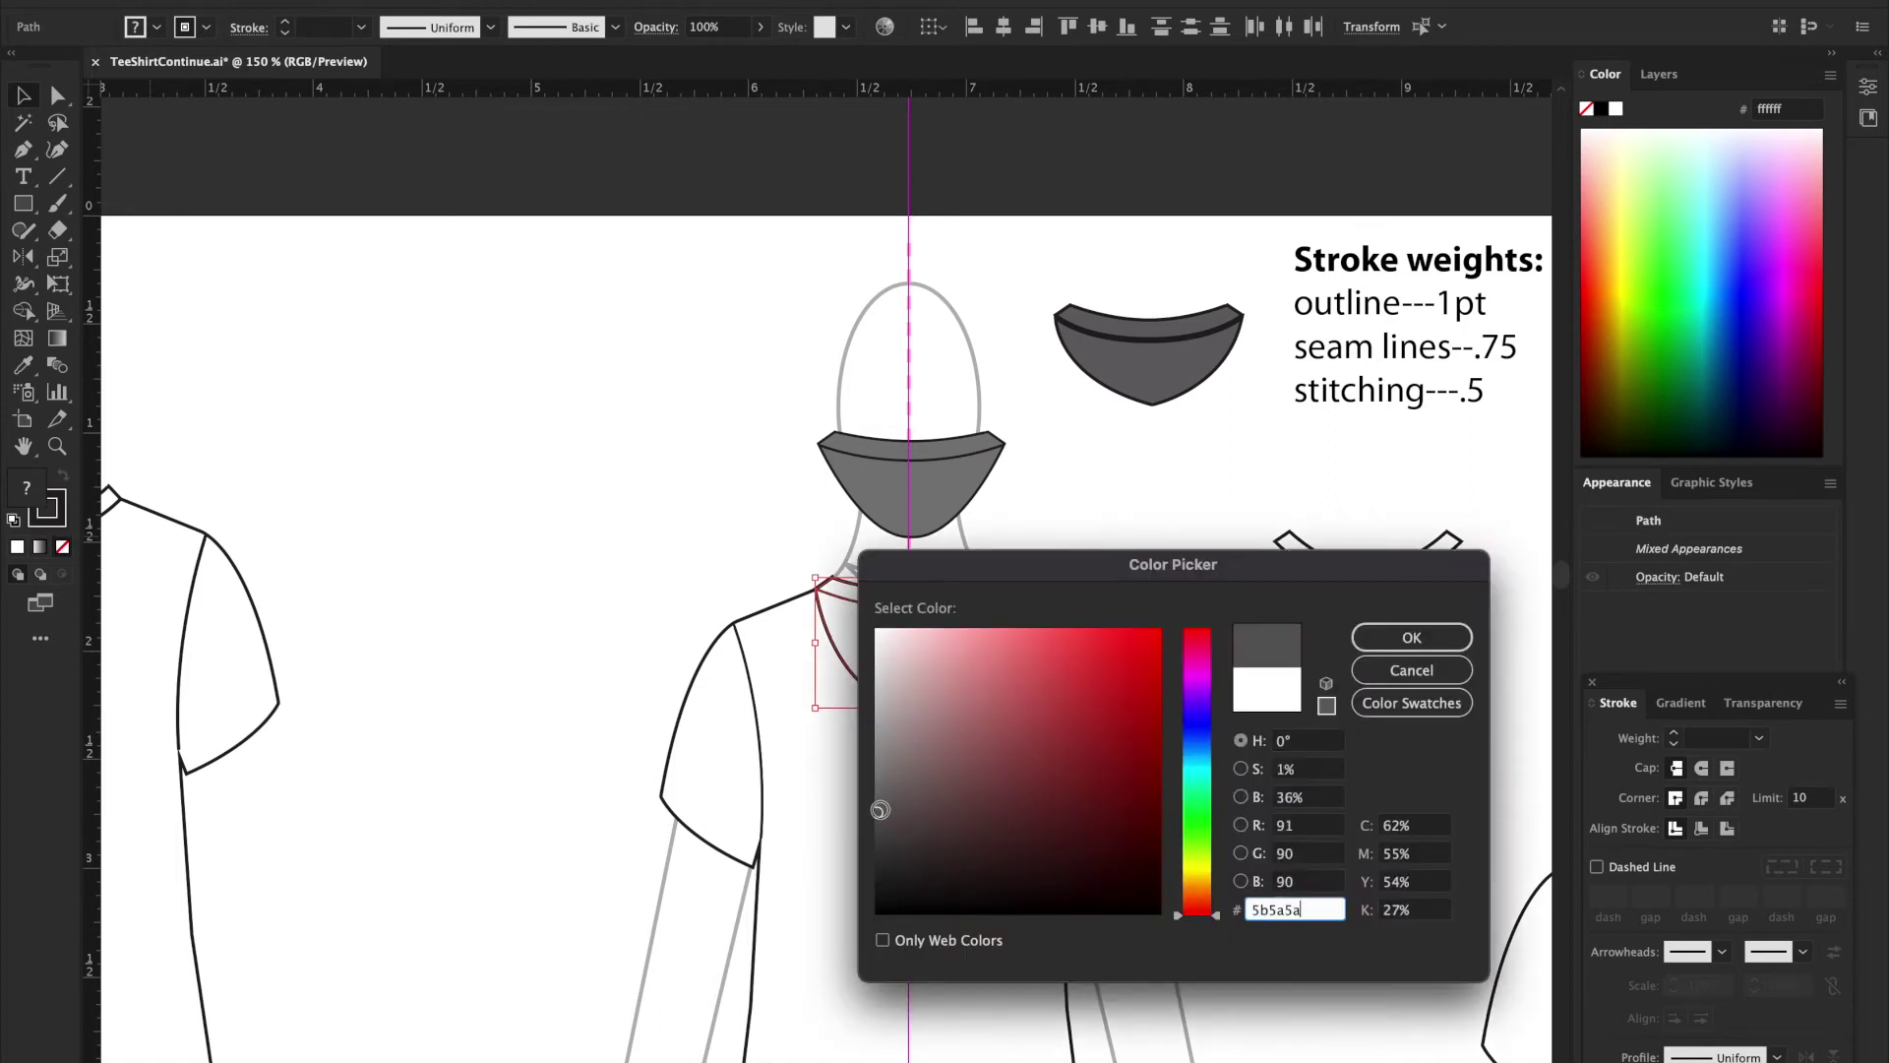
left_click(1407, 638)
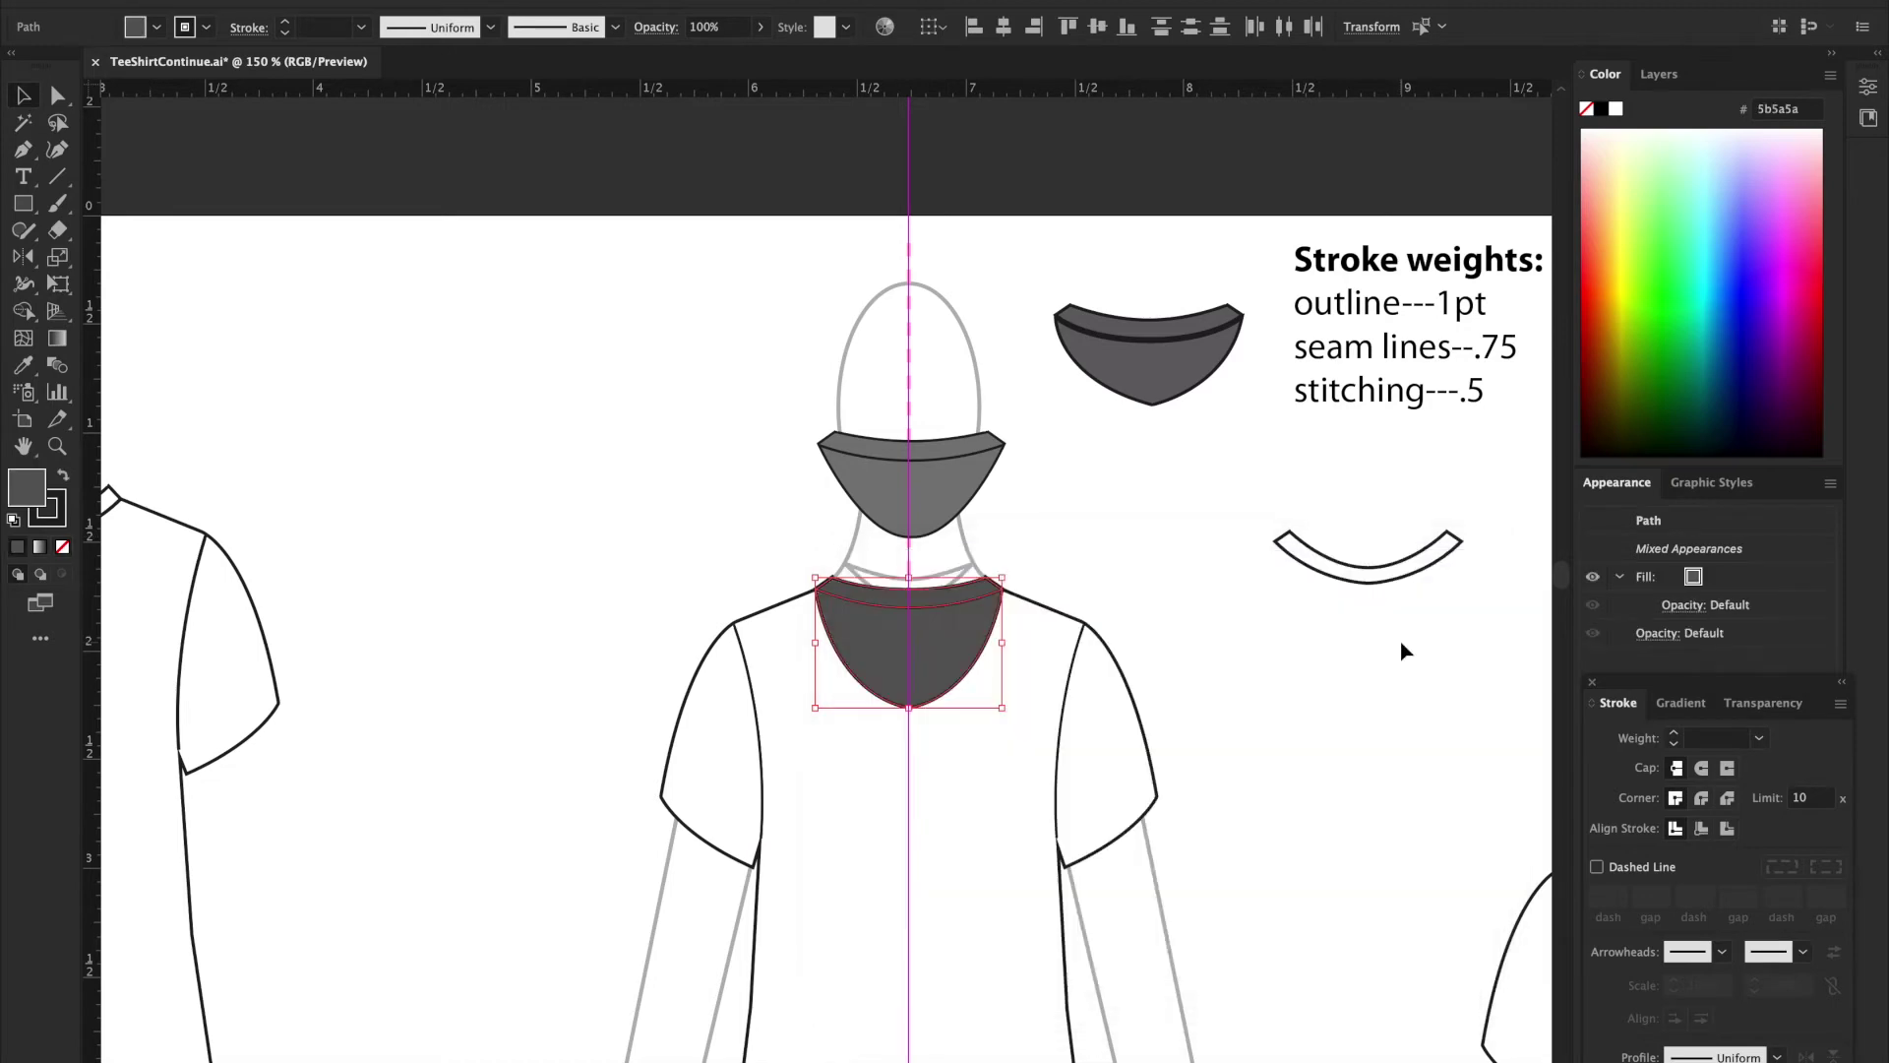
left_click(1115, 559)
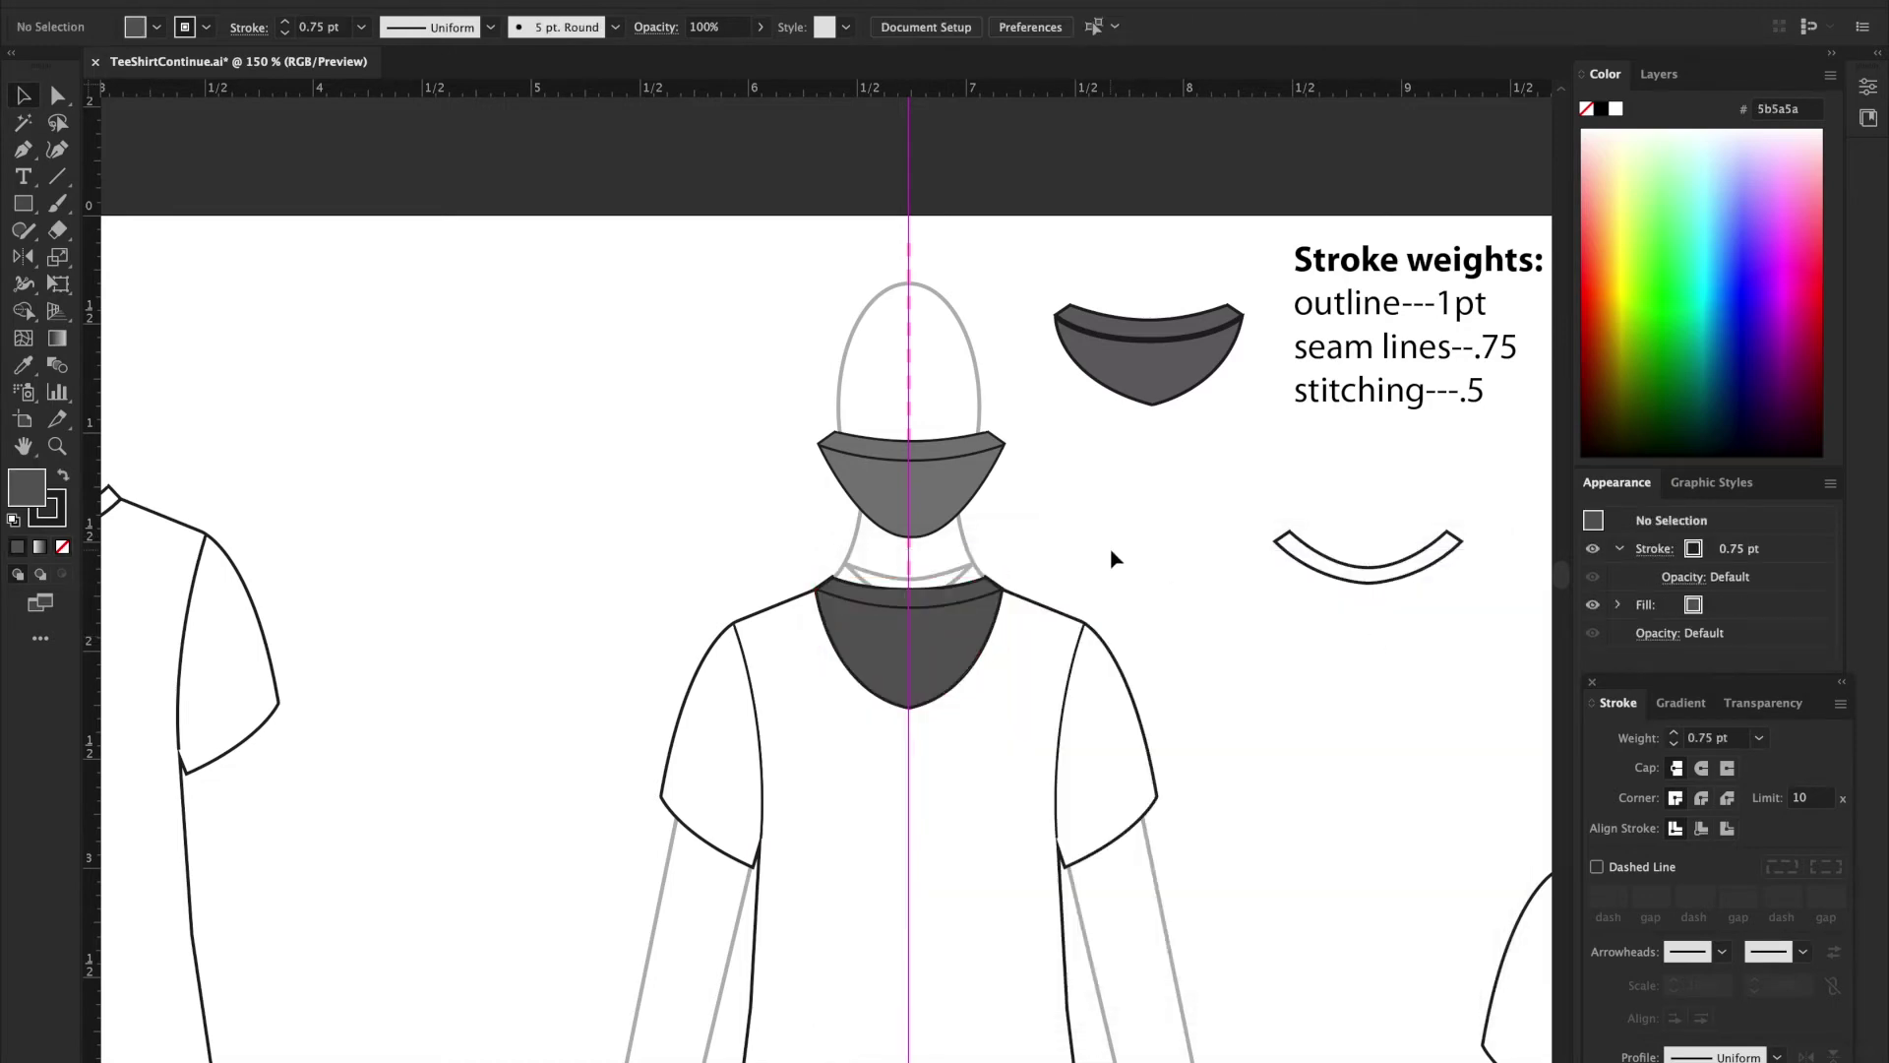
Step: Remove the gray fill from the neckband seam line only, leaving it as a plain stroke
left_click(933, 606)
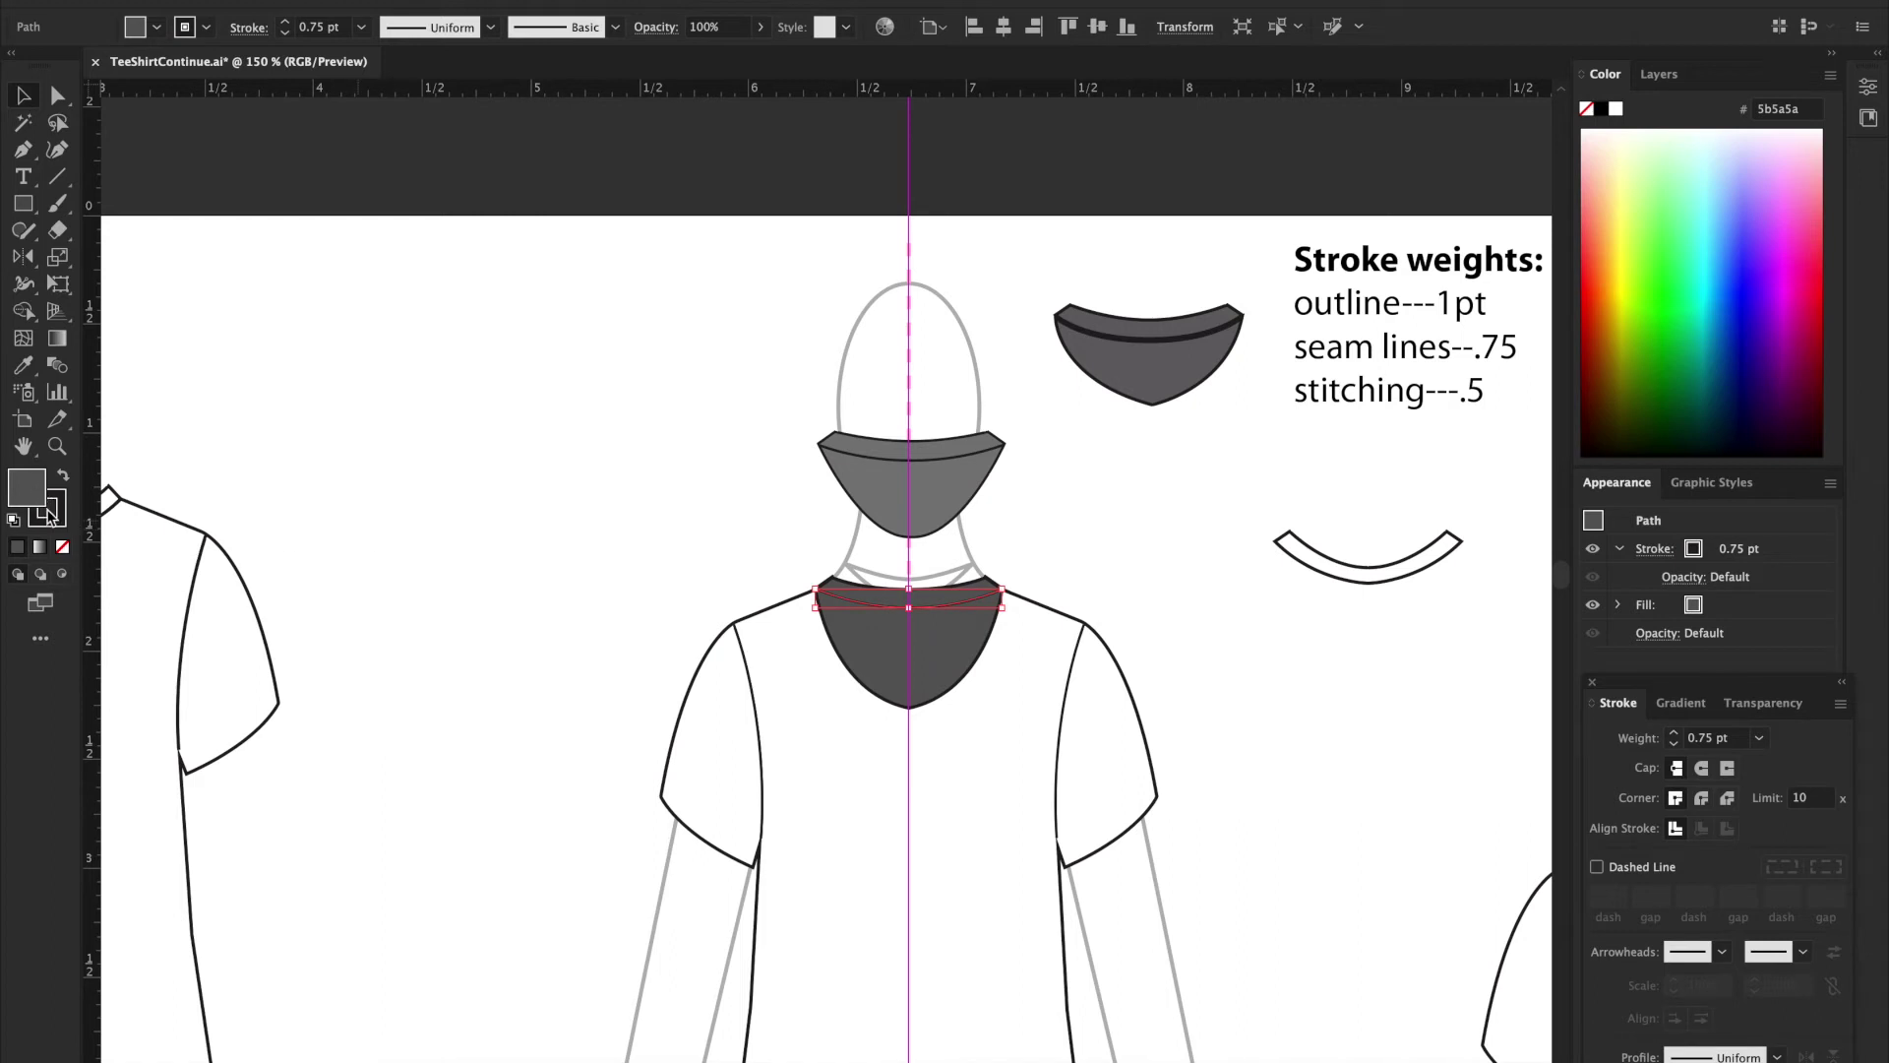
left_click(62, 549)
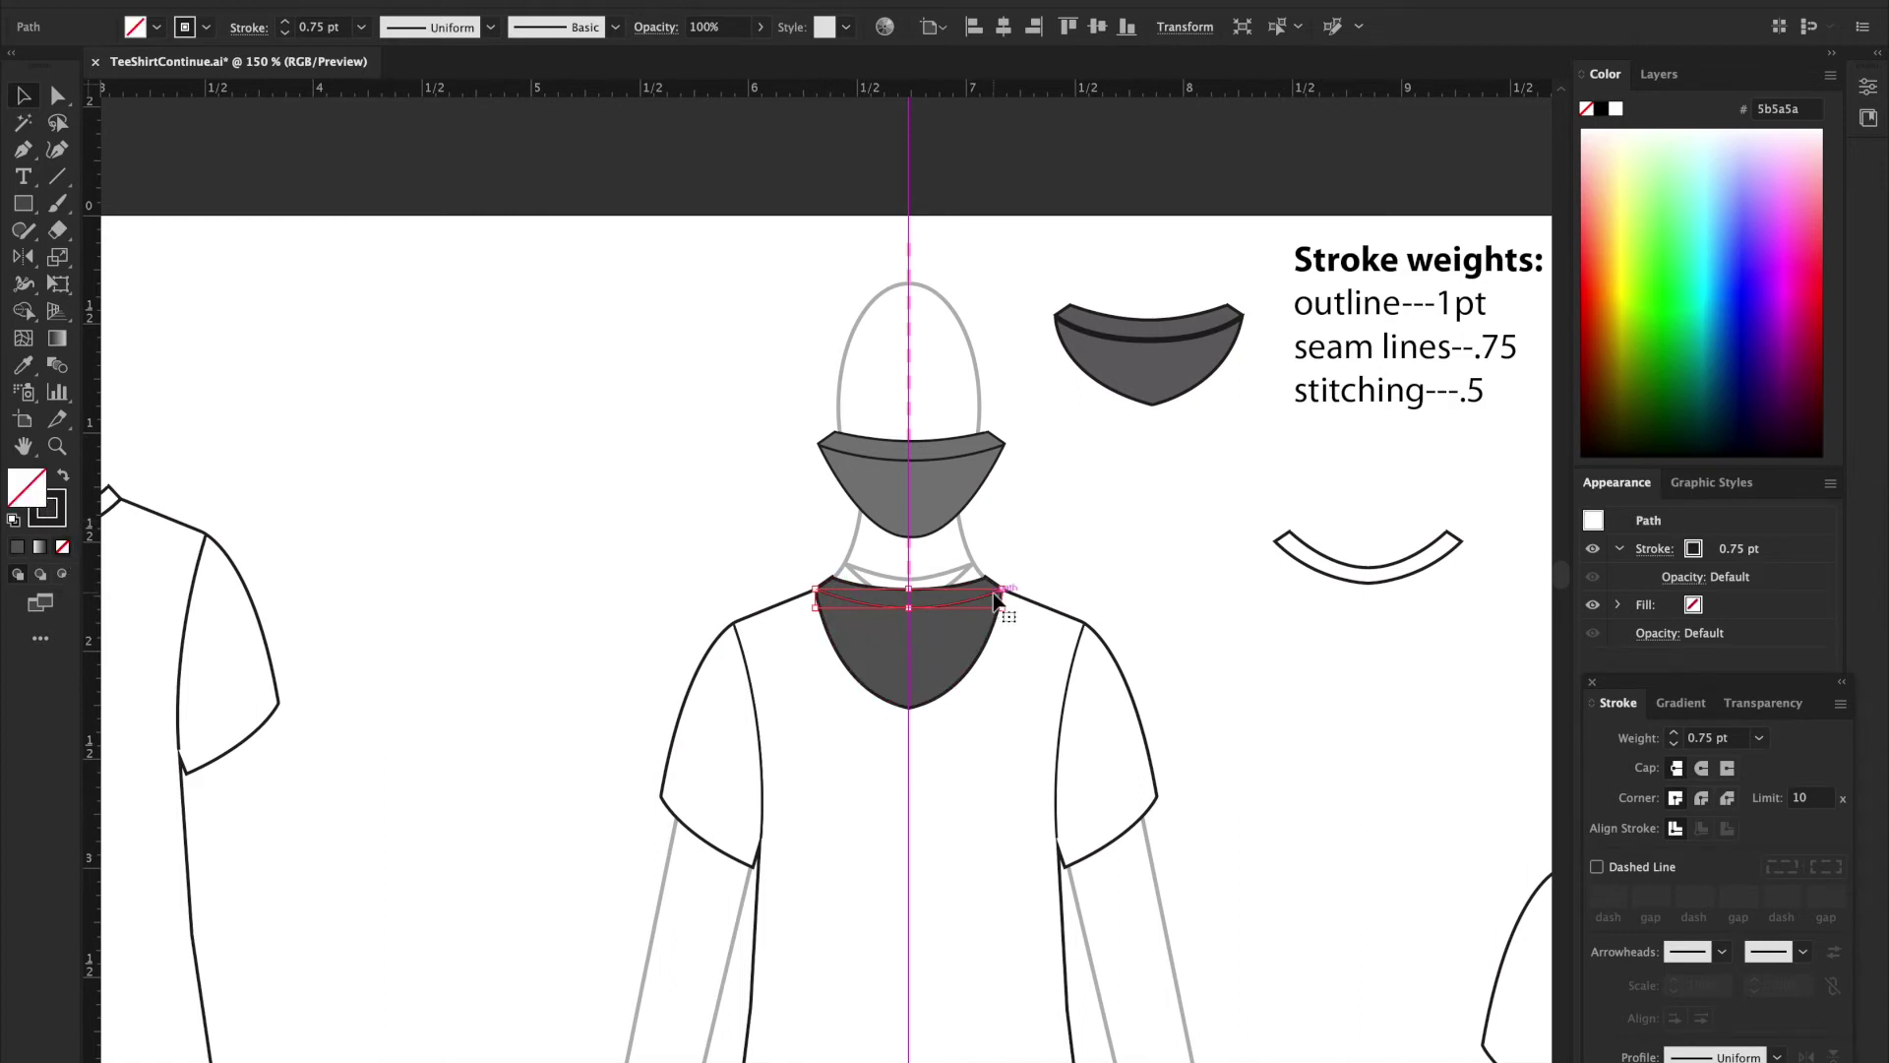
left_click(1048, 571)
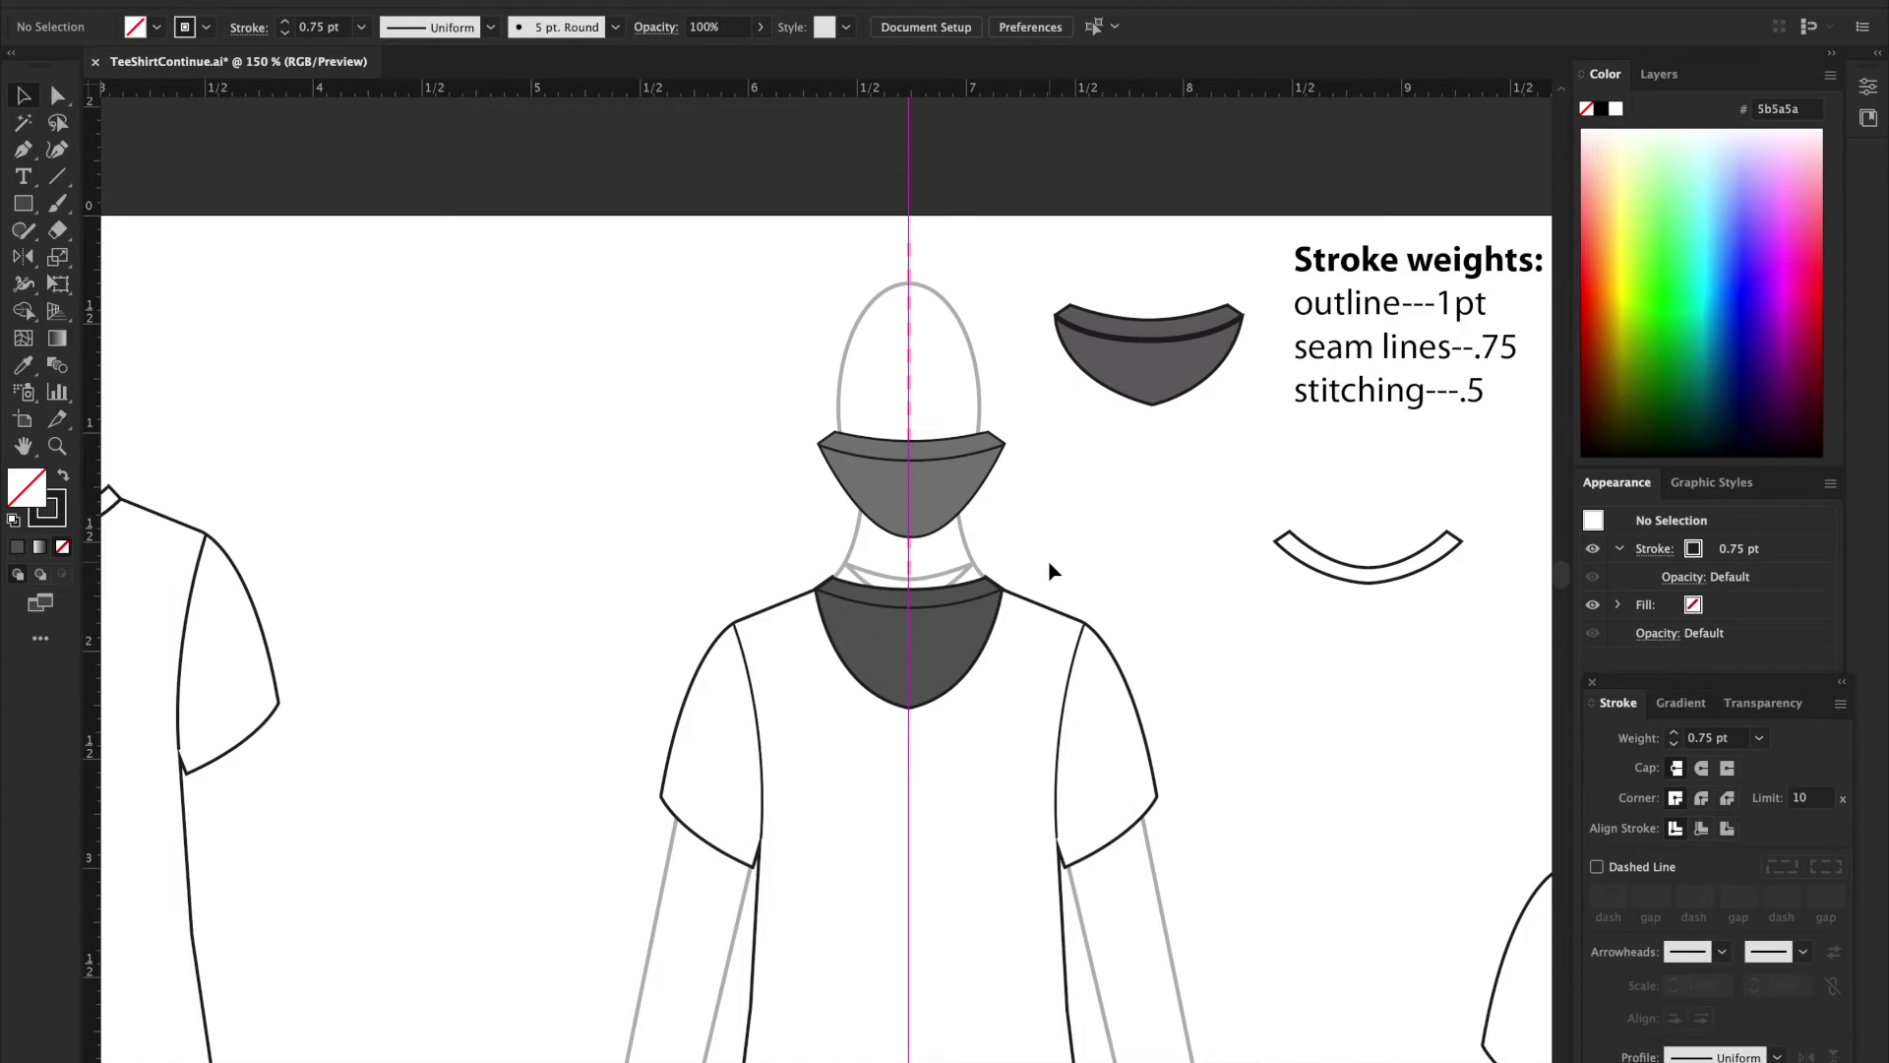
Step: Group the back-neck piece with its neckband seam and reposition the group on the shirt's front neckline
left_click_drag(797, 560, 1053, 736)
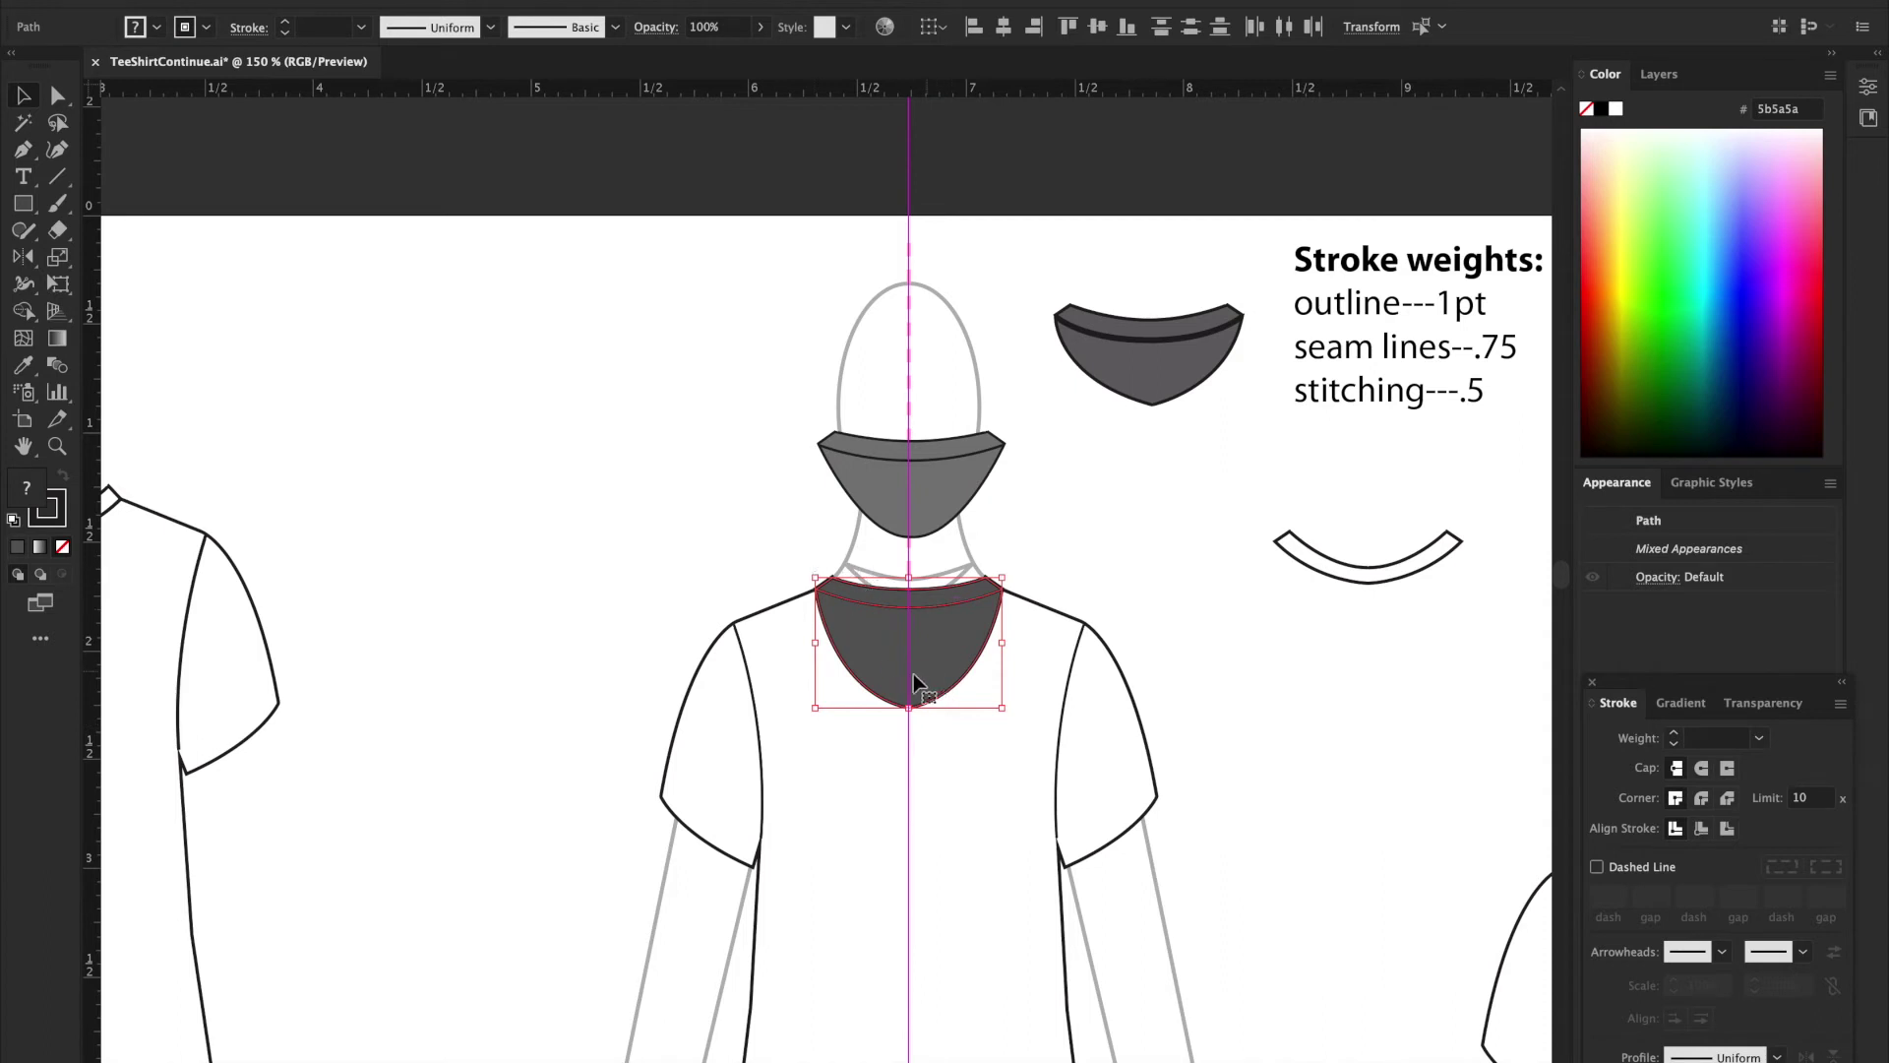
right_click(884, 644)
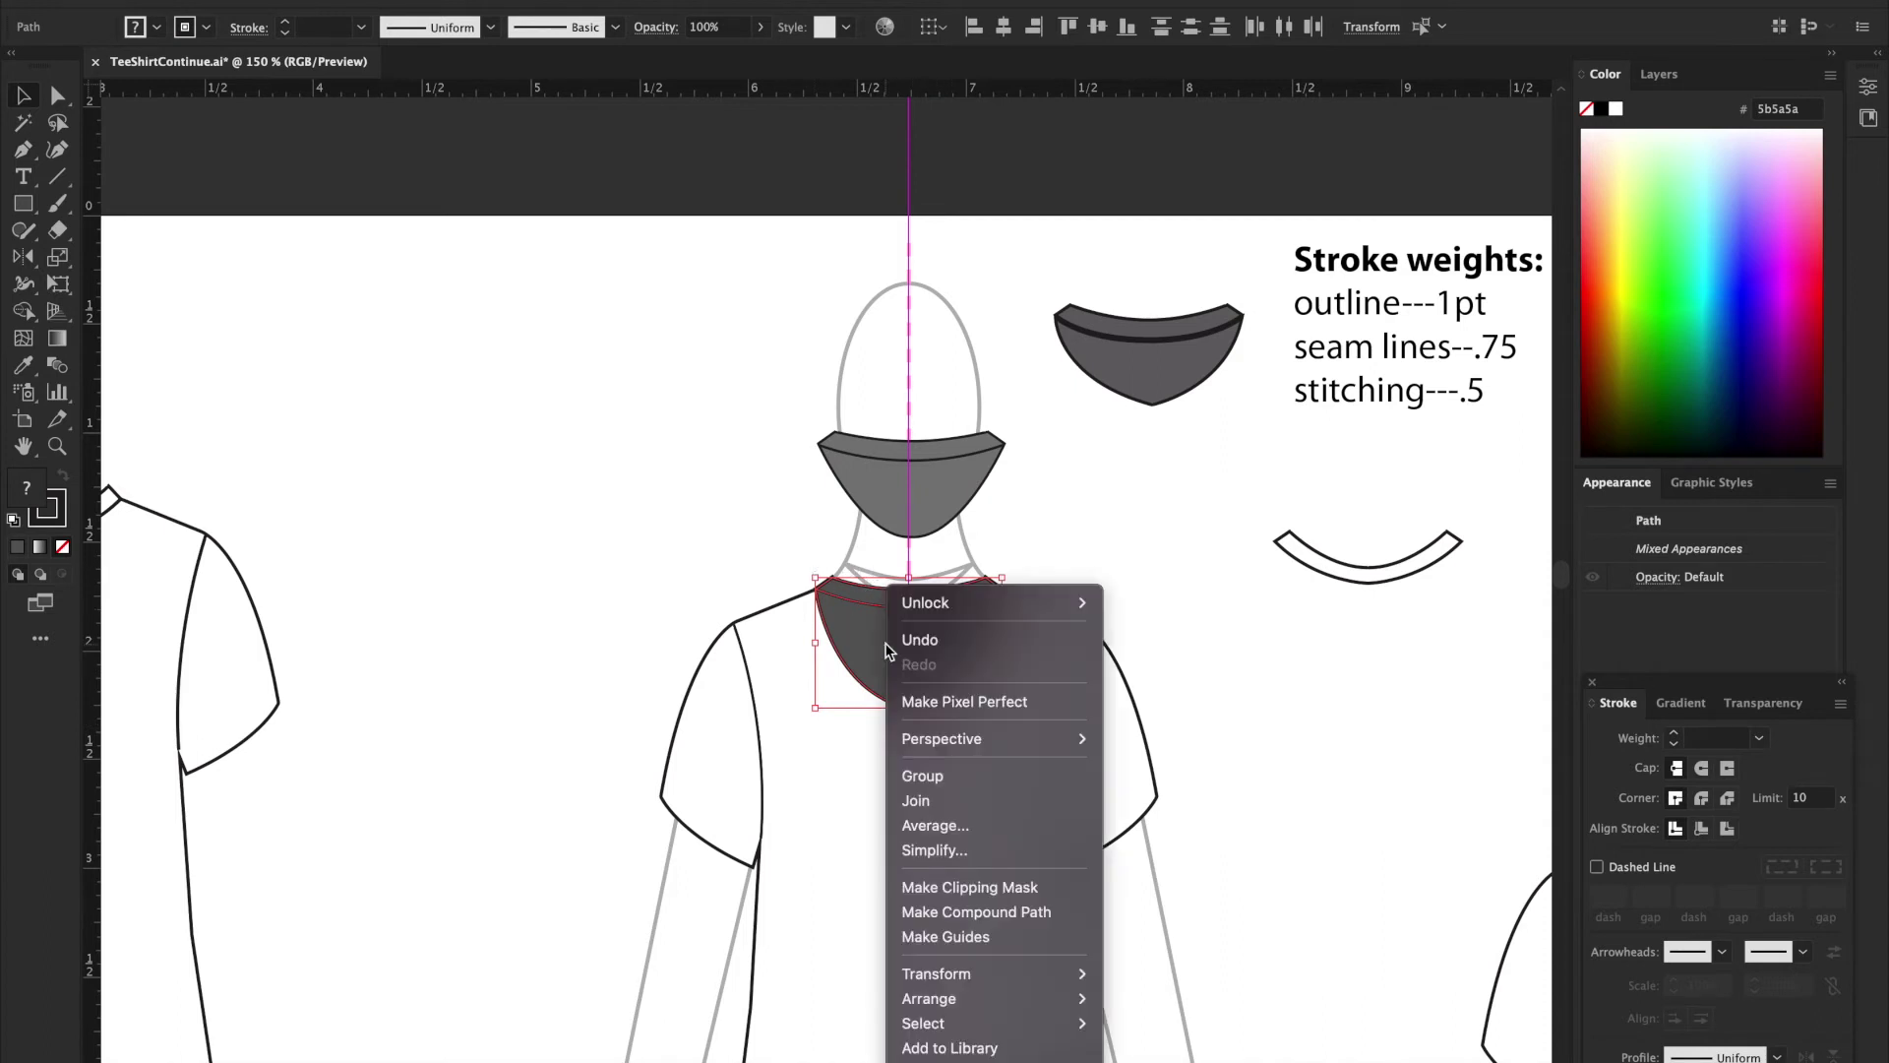
left_click(912, 776)
left_click_drag(1003, 640, 1153, 512)
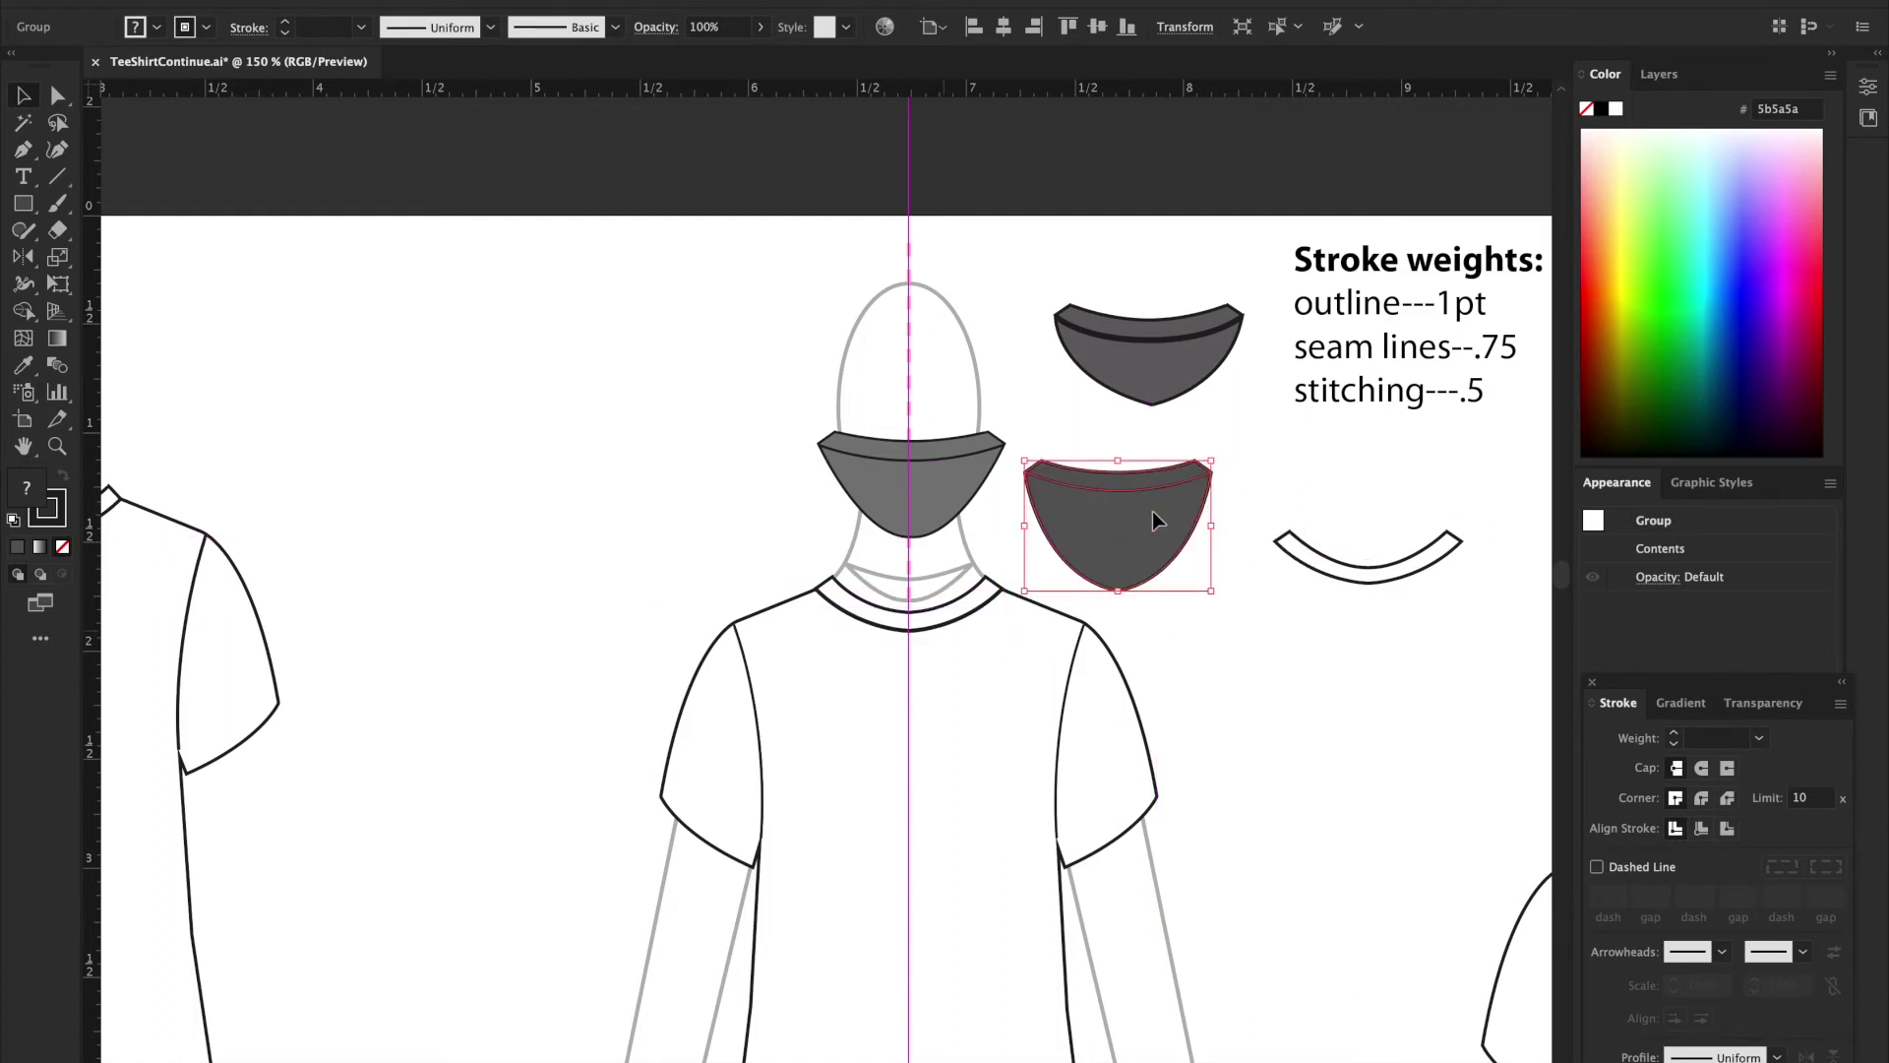
left_click_drag(1153, 510, 941, 639)
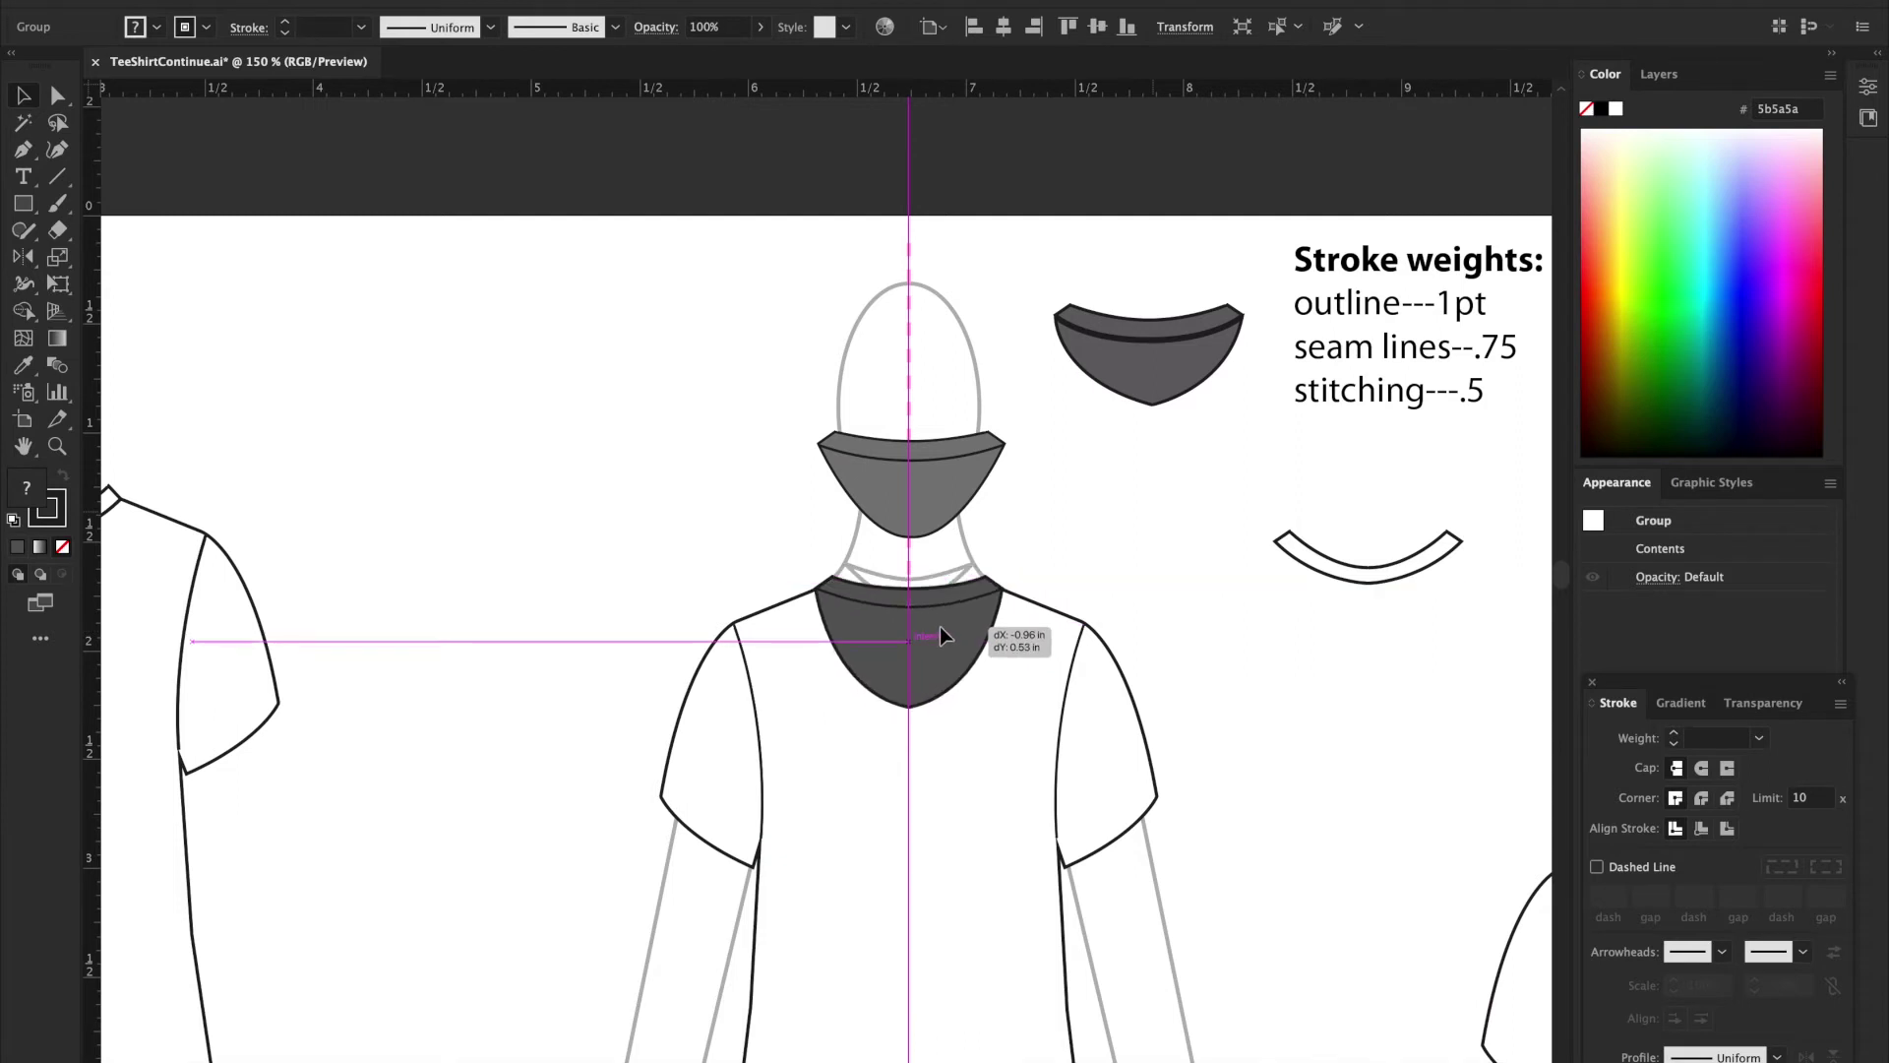
left_click_drag(941, 625, 940, 627)
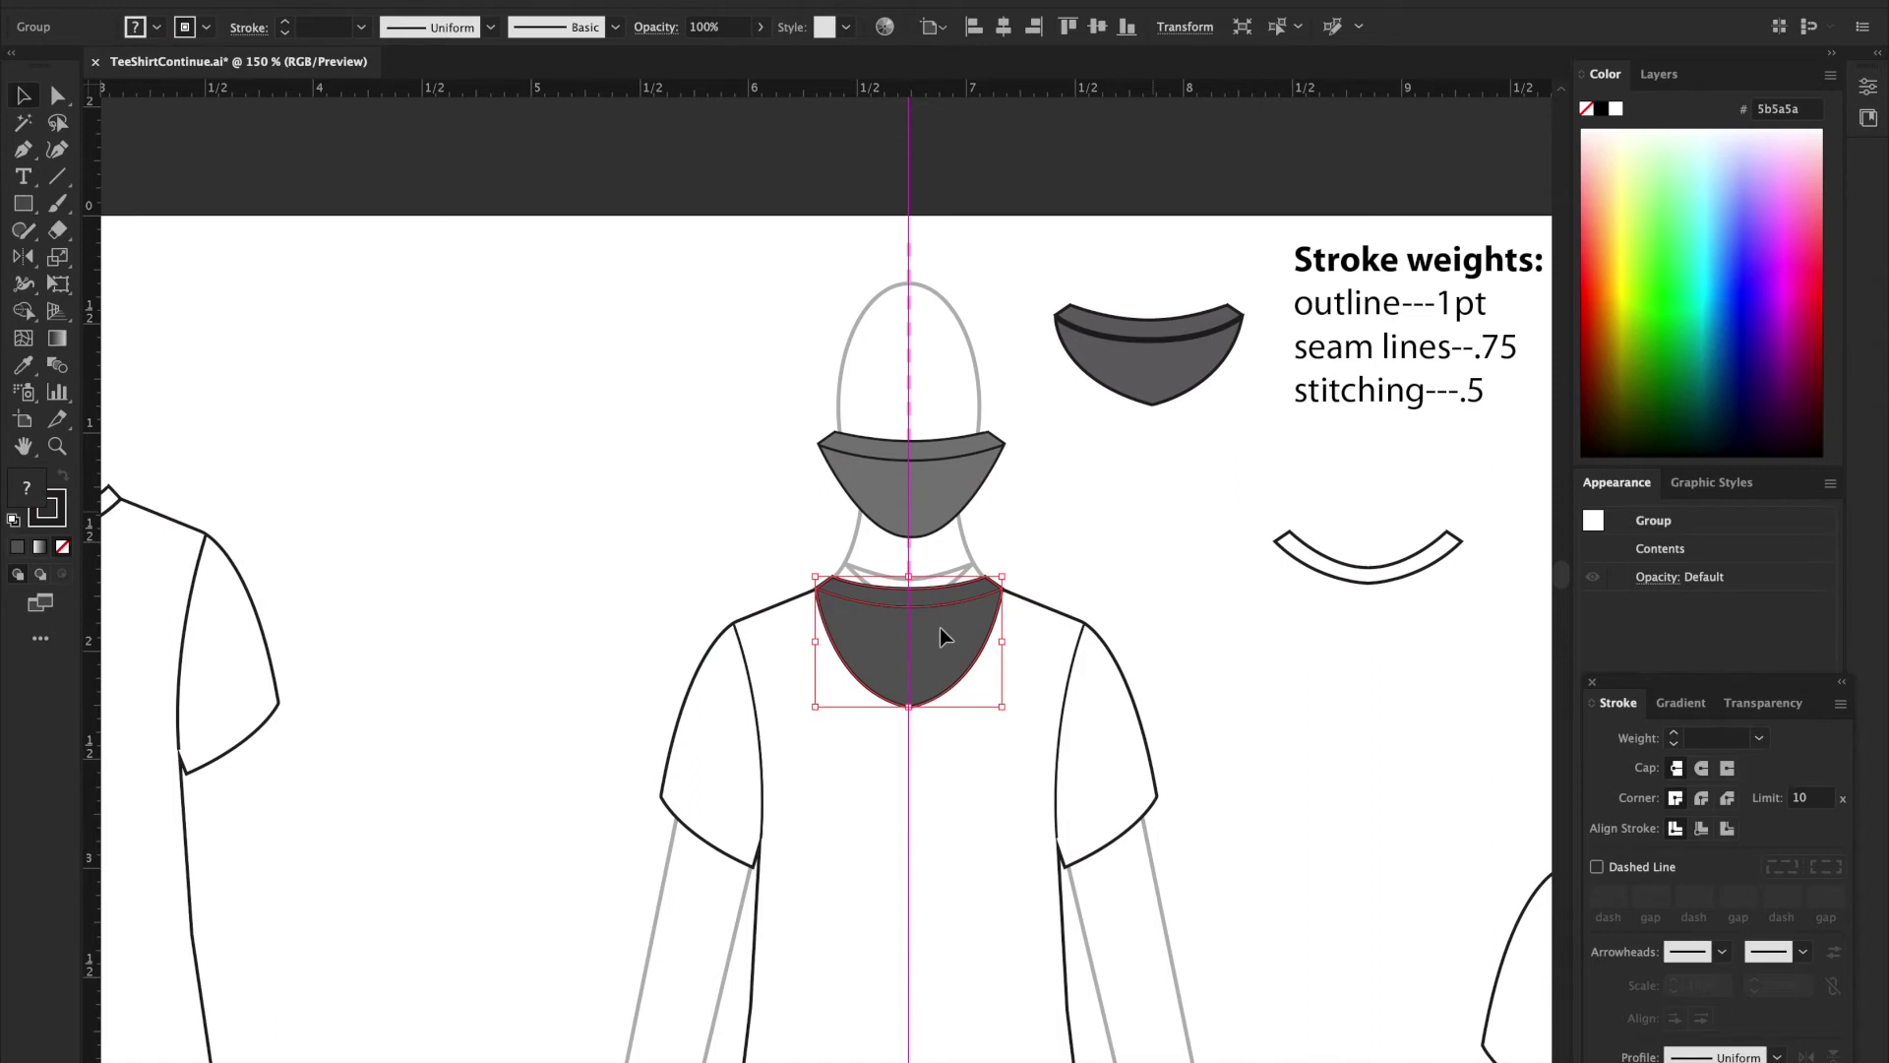
Step: Send the back-neck group to the back, behind the front T-shirt
right_click(941, 627)
mouse_move(1000, 970)
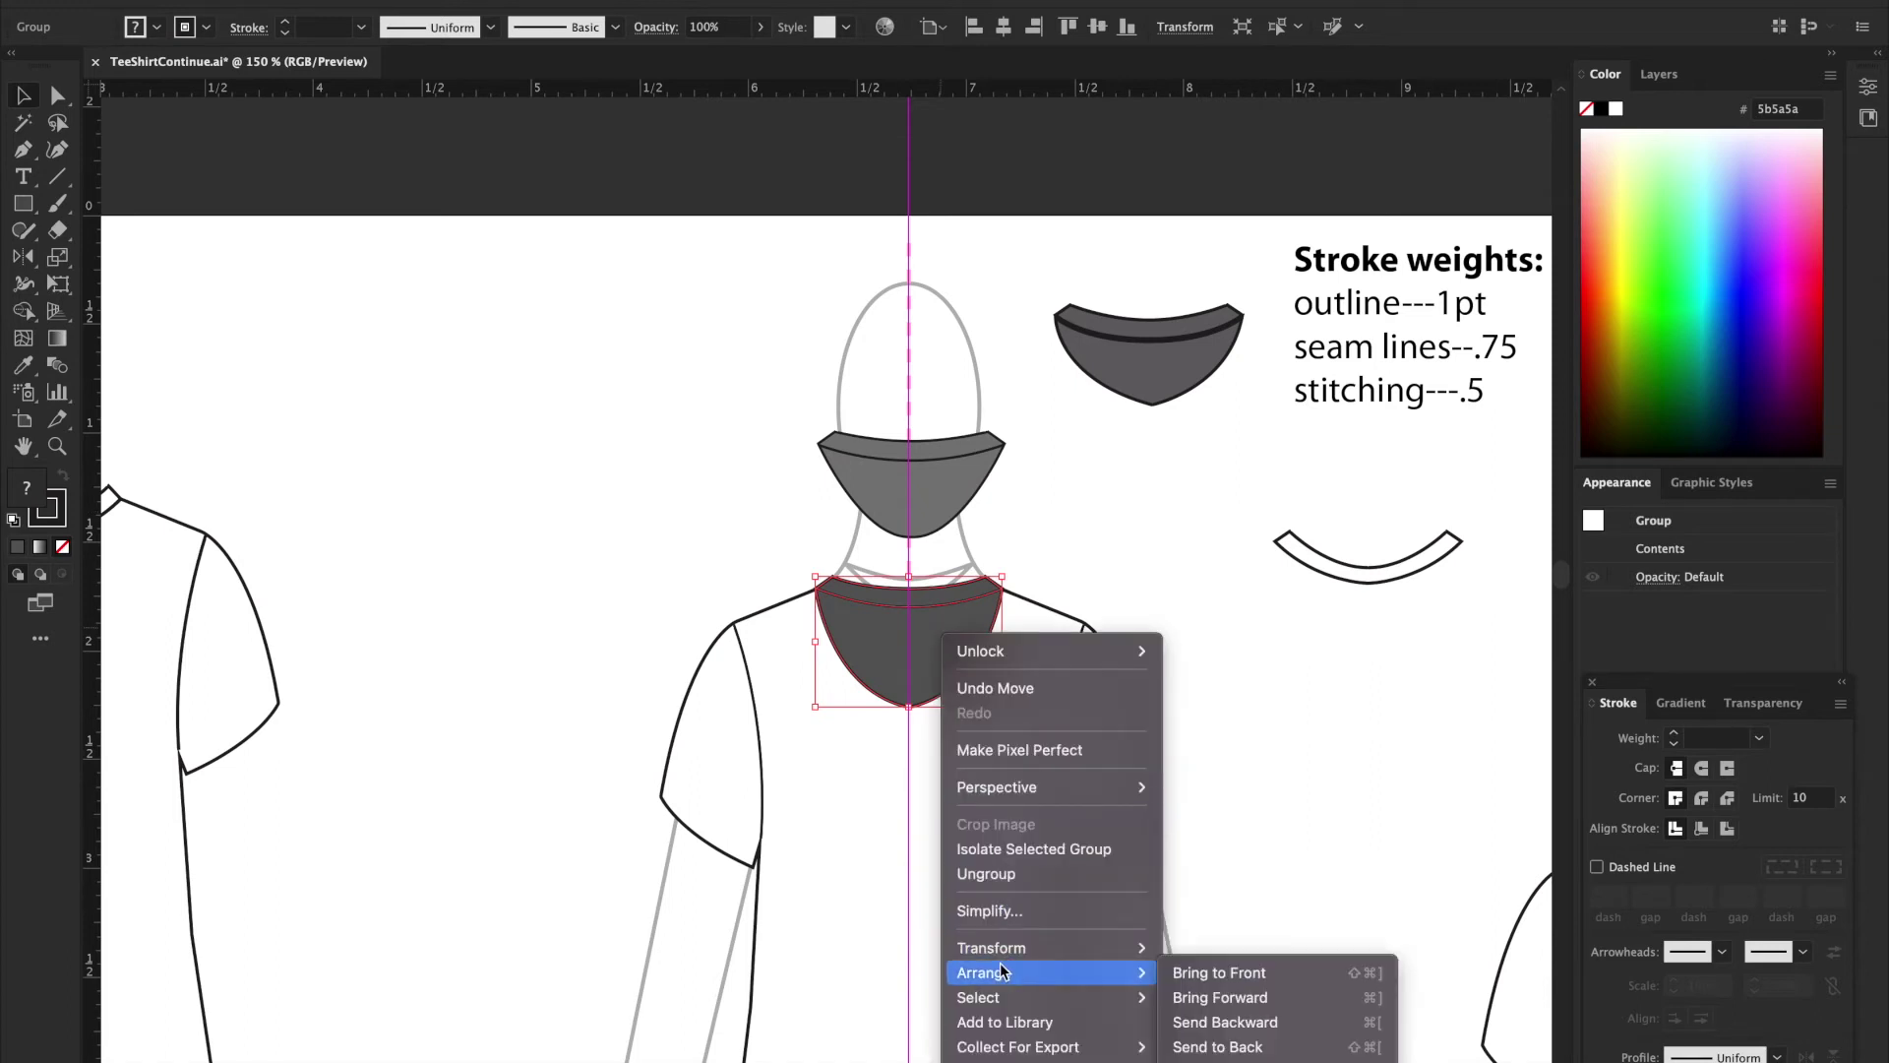
left_click(1191, 1049)
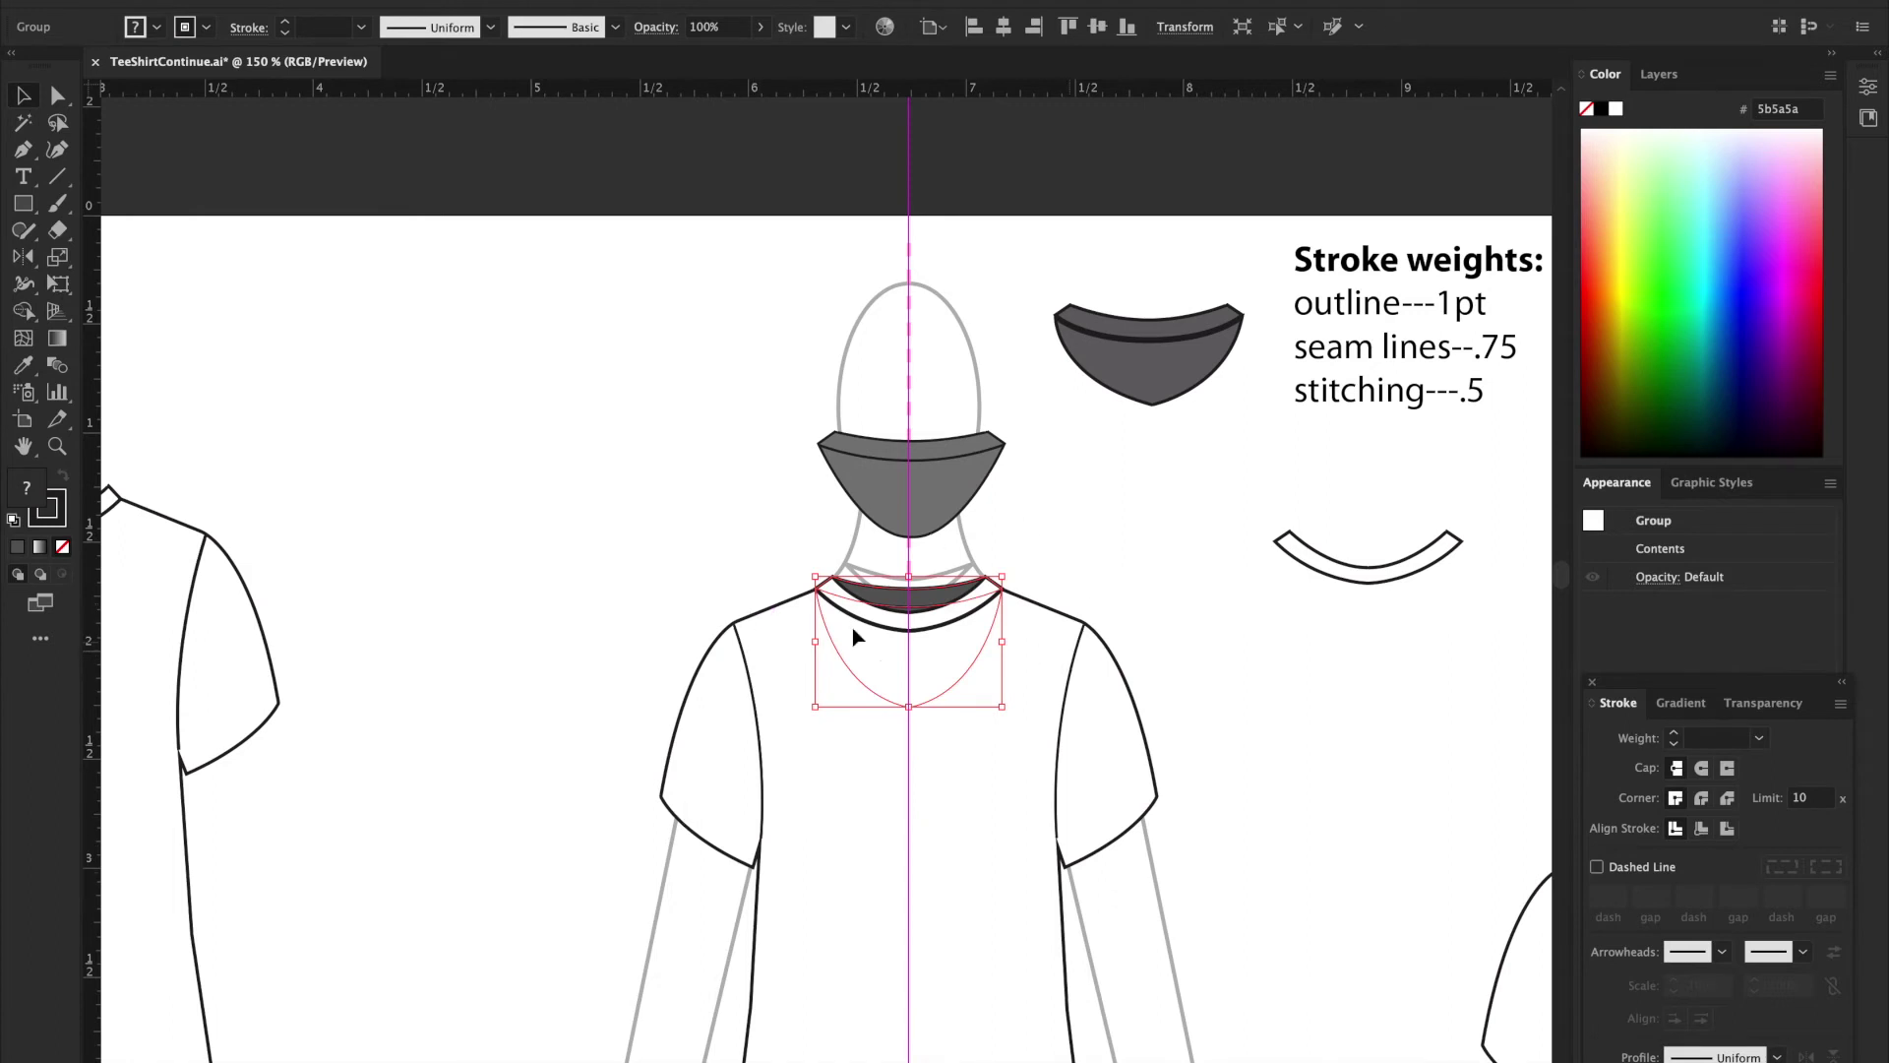
scroll(1065, 608, "down", 2)
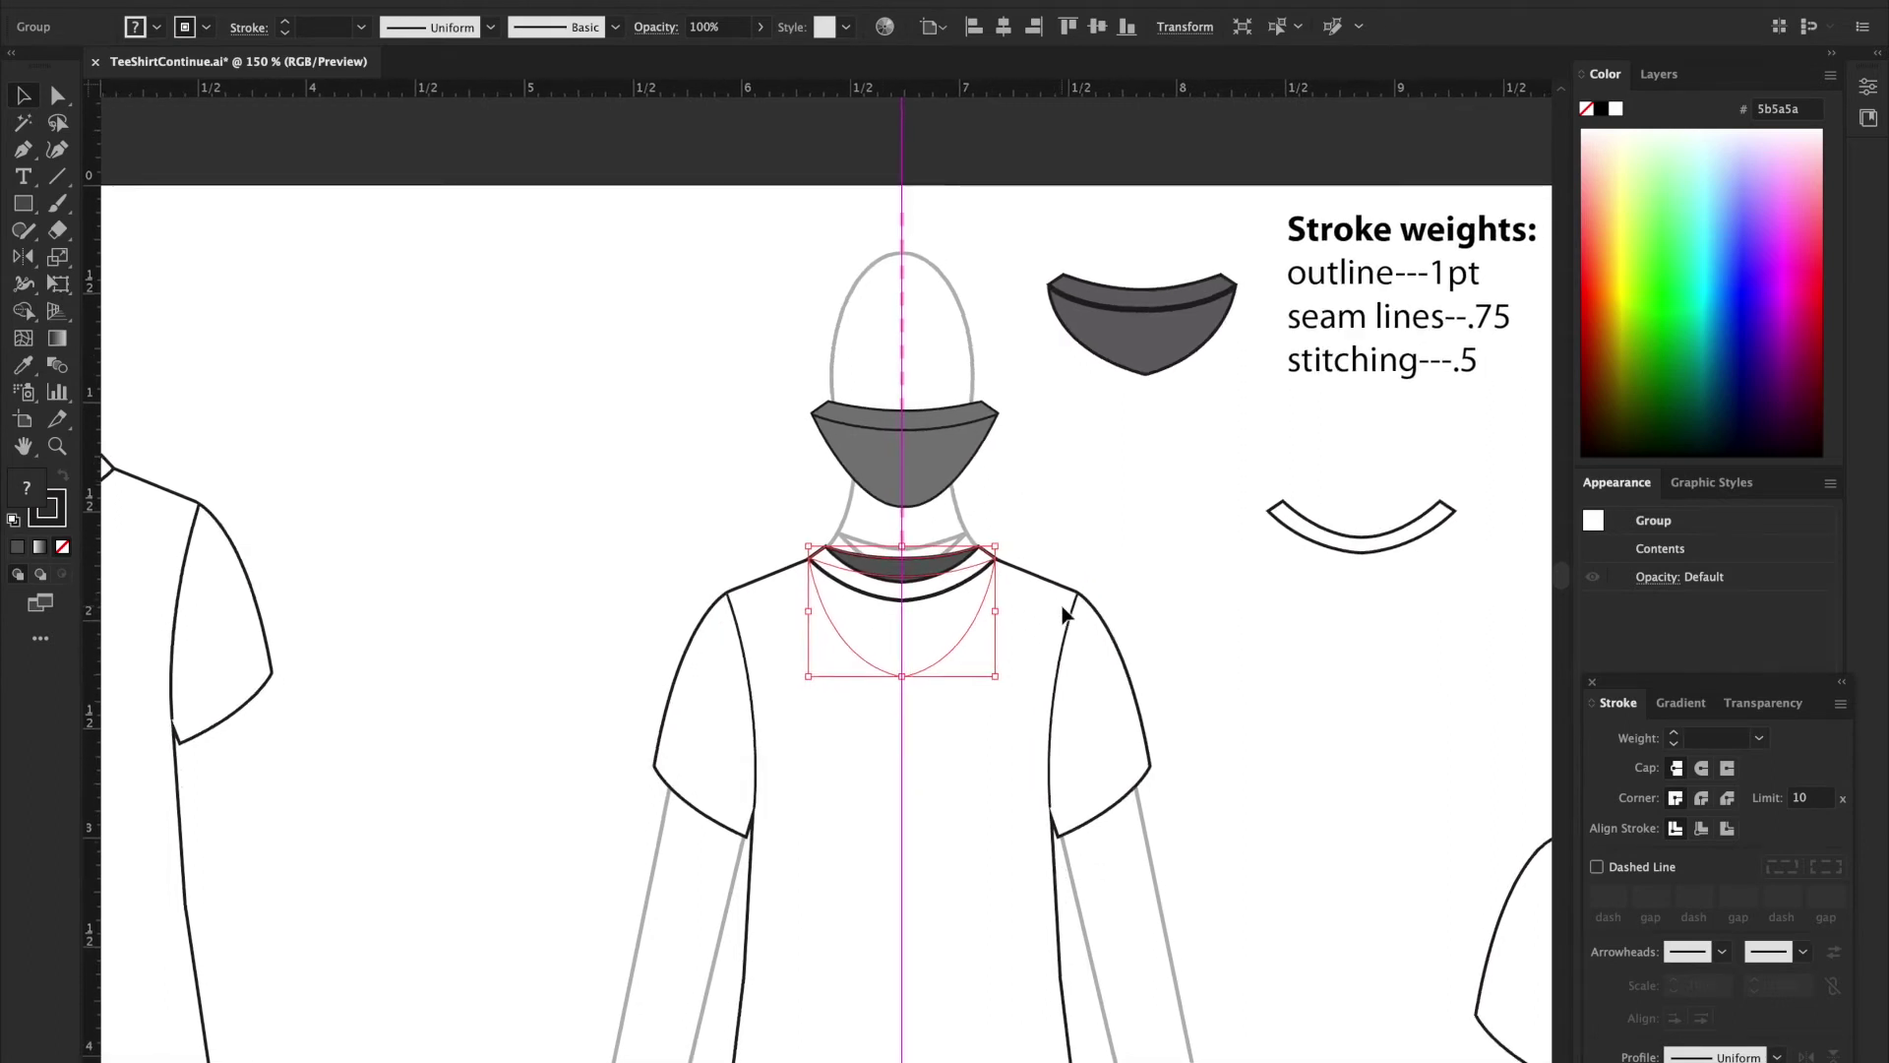
left_click(1060, 485)
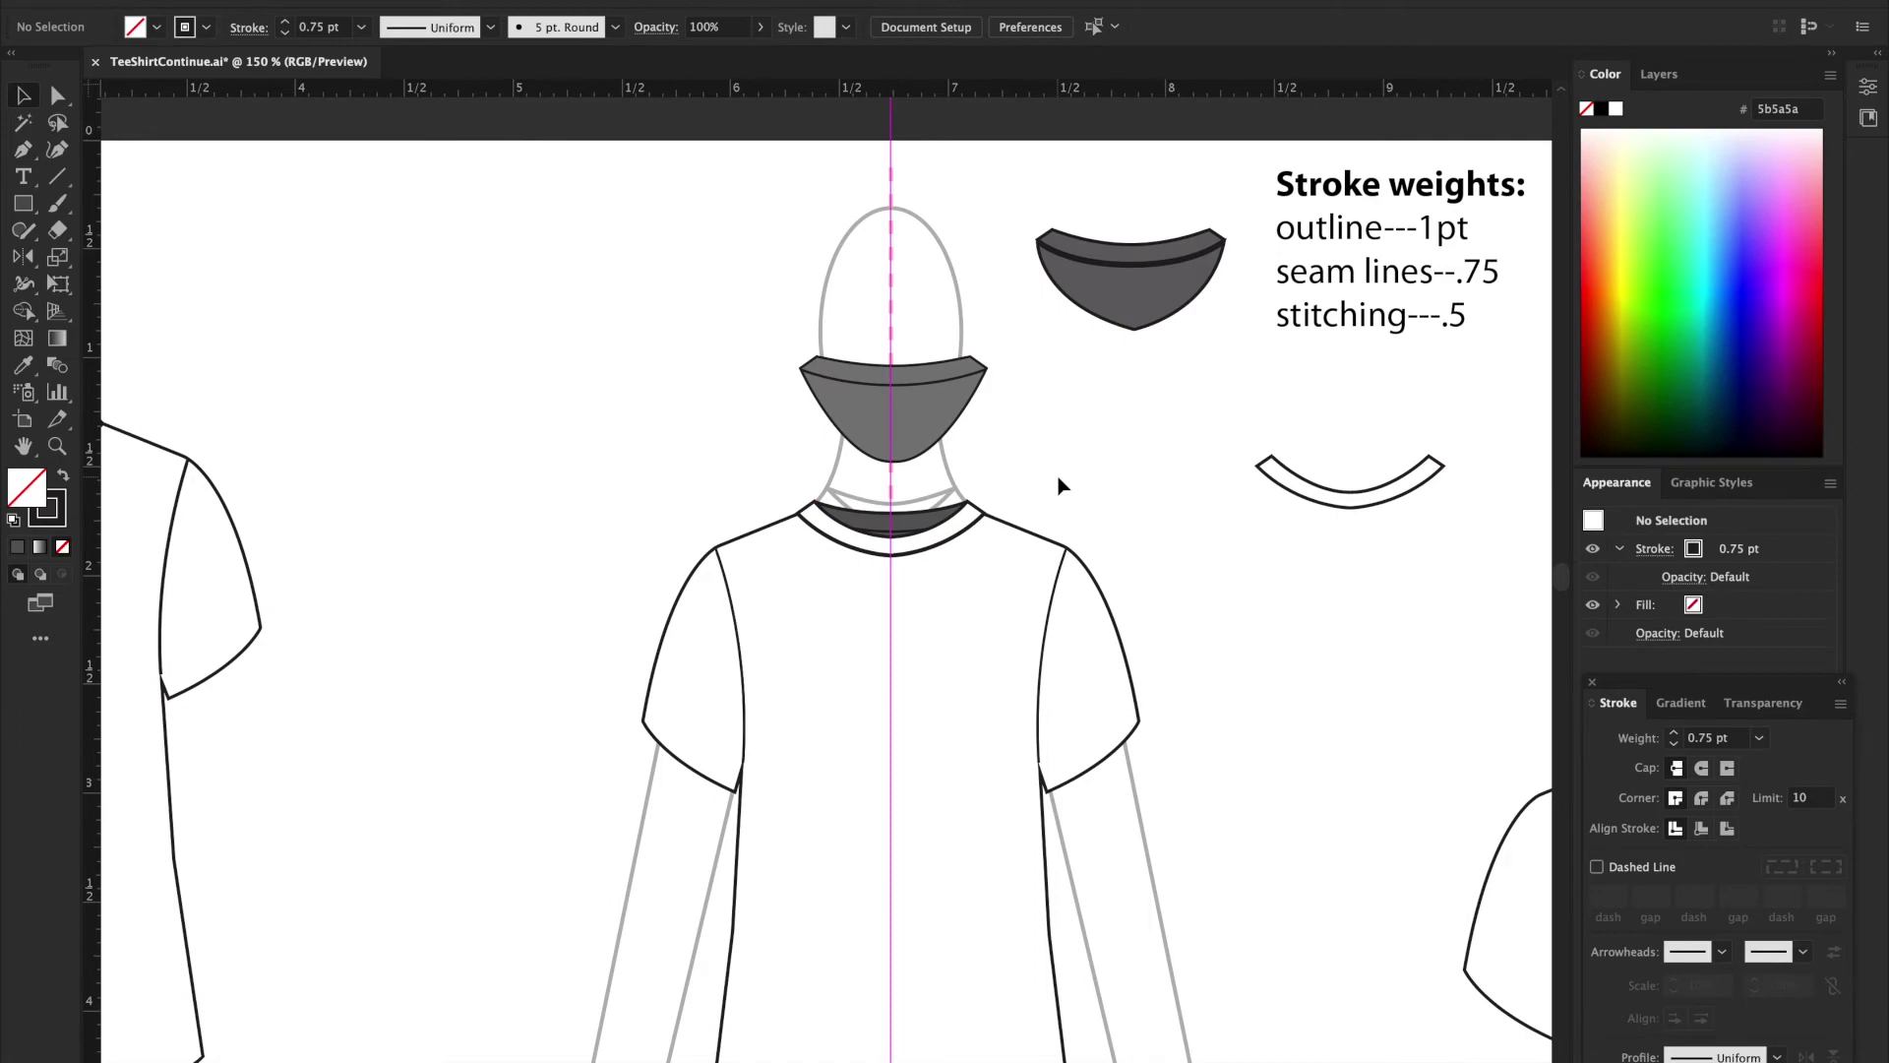
scroll(1060, 485, "down", 5)
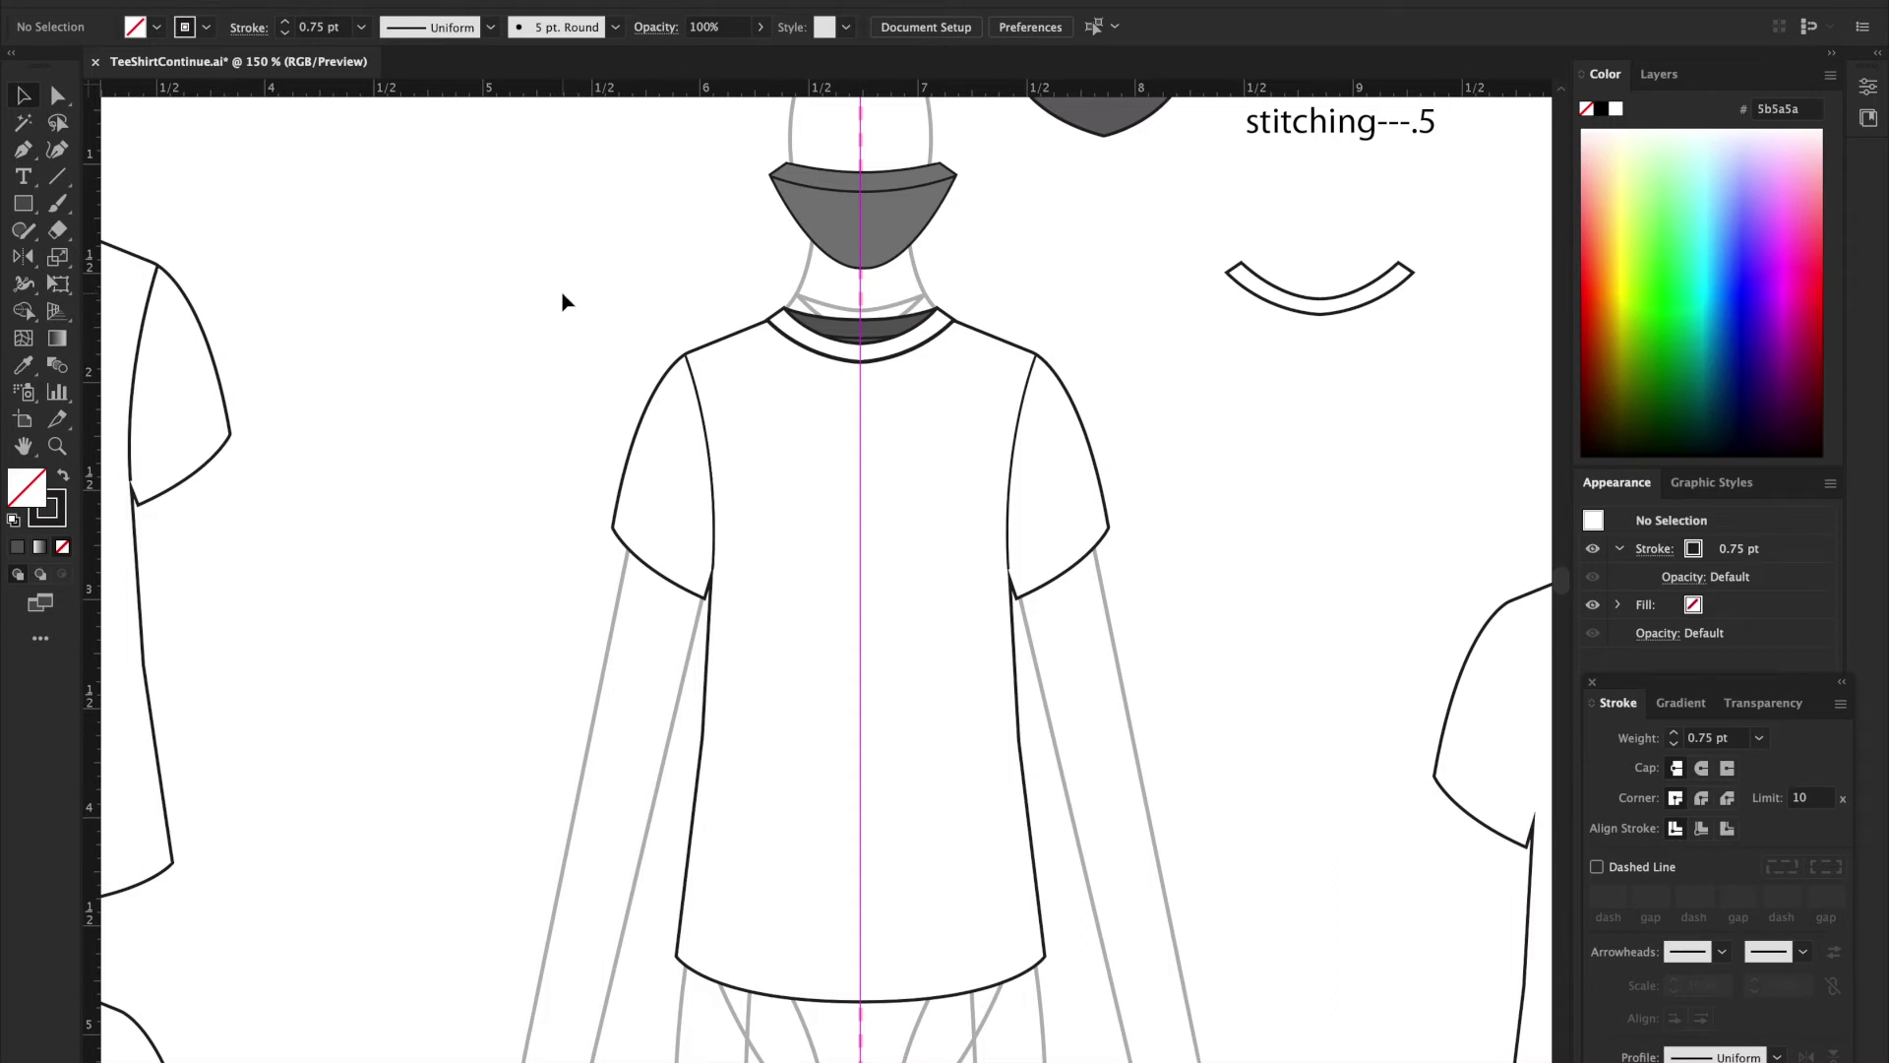
Step: Unlock the locked shirt paths and the locked shirt group in Layer 2
left_click_drag(562, 293, 1159, 1023)
left_click(1657, 75)
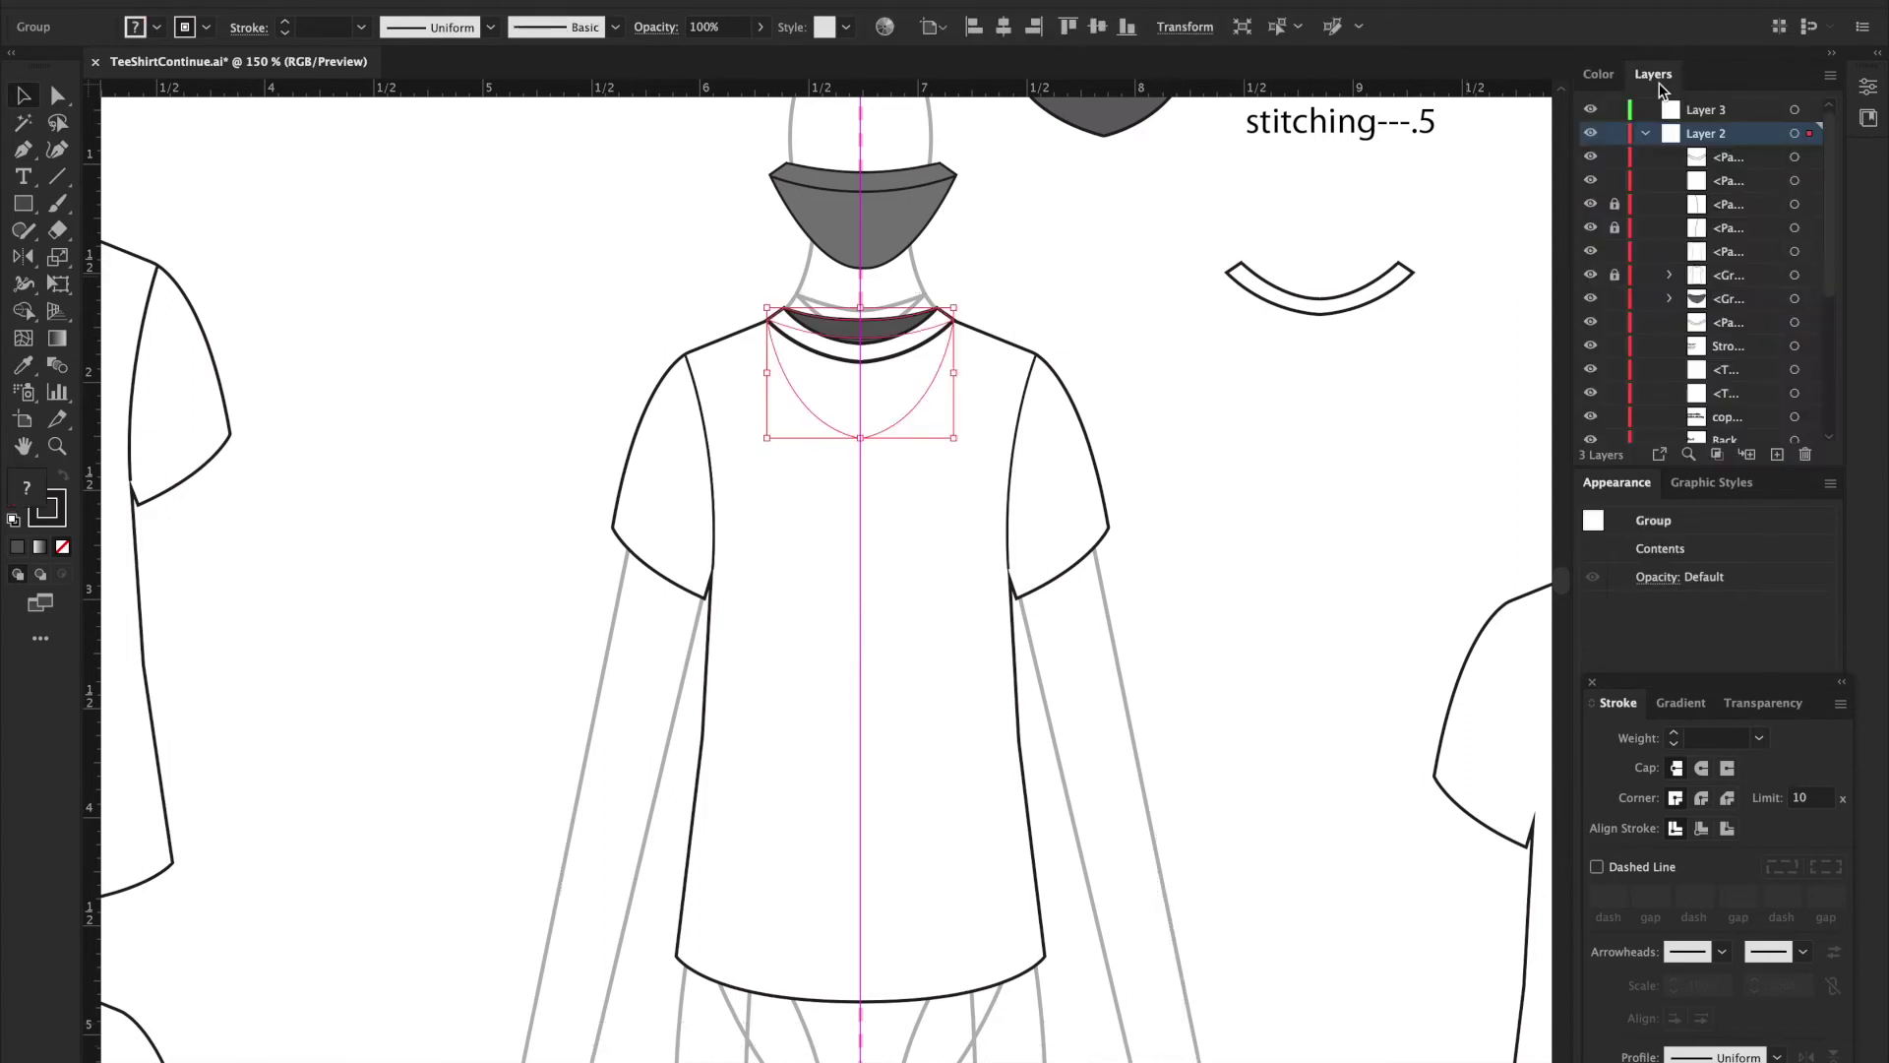
left_click(1611, 206)
left_click(1611, 226)
Step: Duplicate the complete front T-shirt with its back-neck group and place the copy beside the figure's head and left shoulder
left_click_drag(567, 287, 1197, 1014)
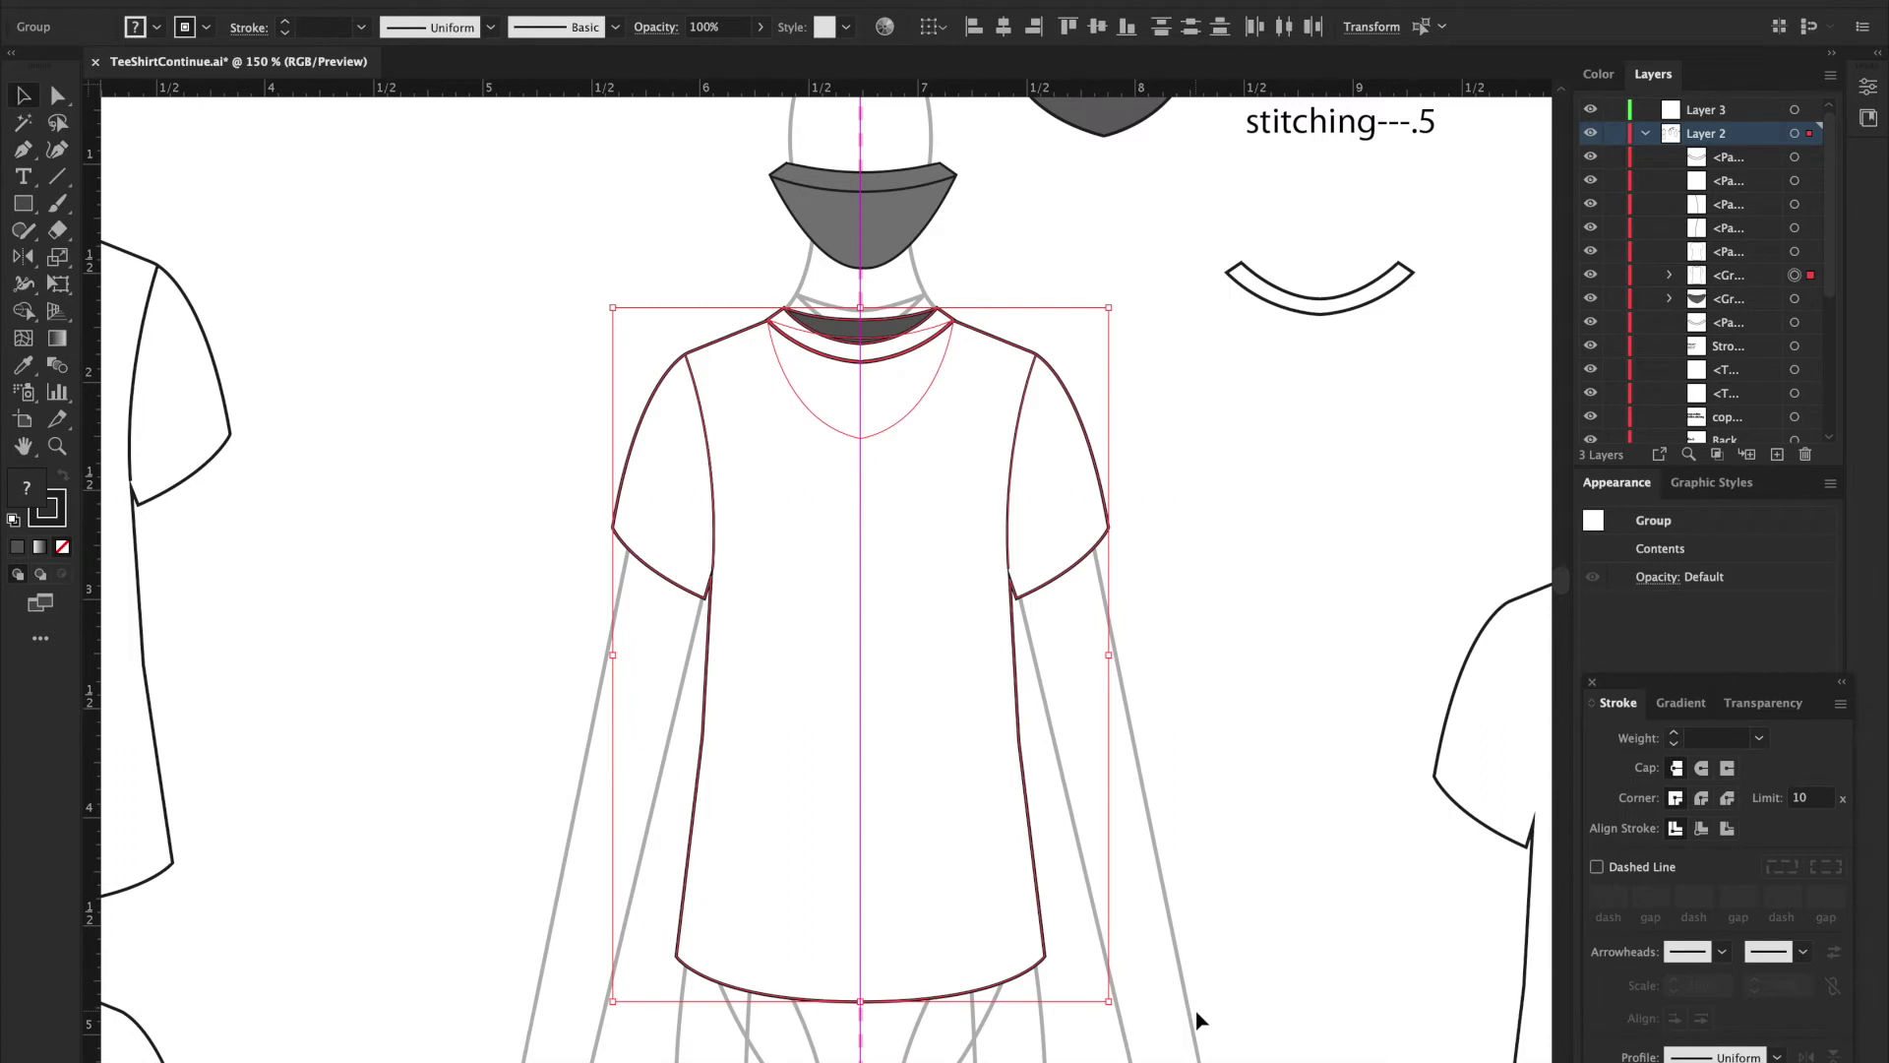
key("super+c")
key("super+v")
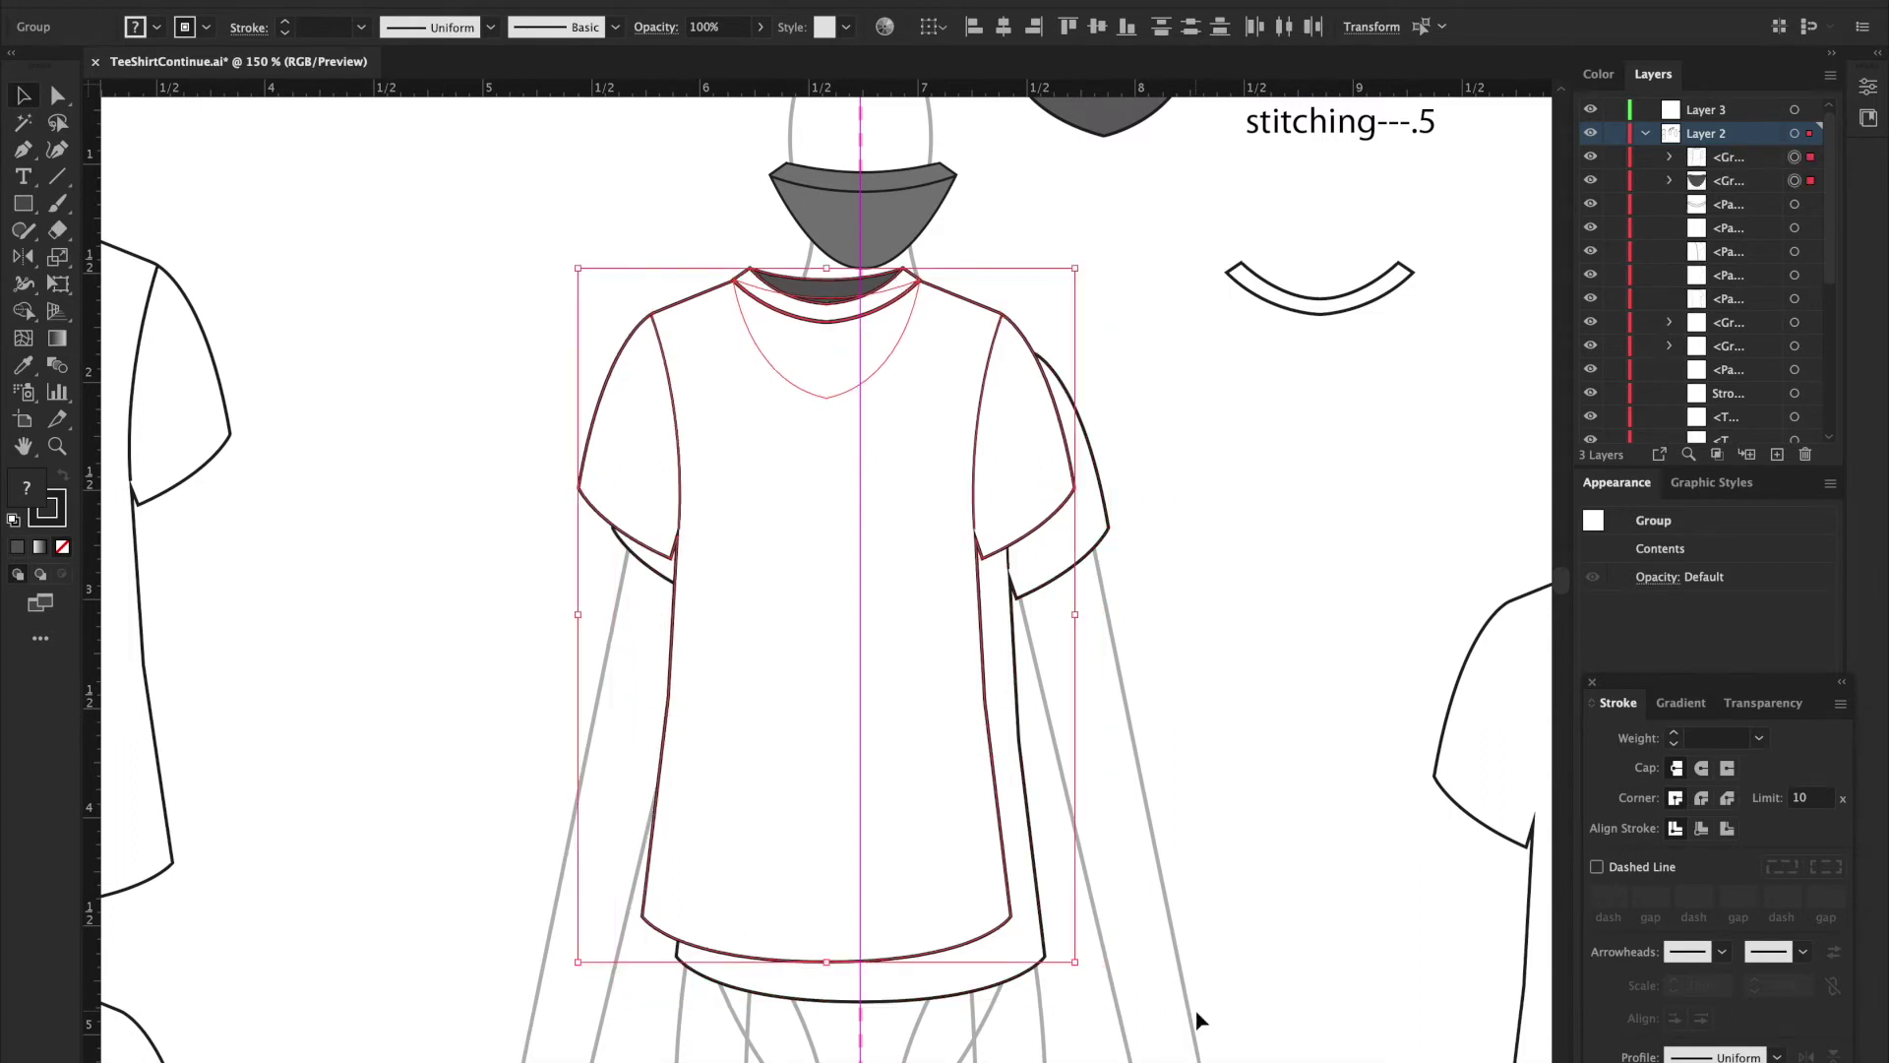
left_click_drag(954, 412, 440, 250)
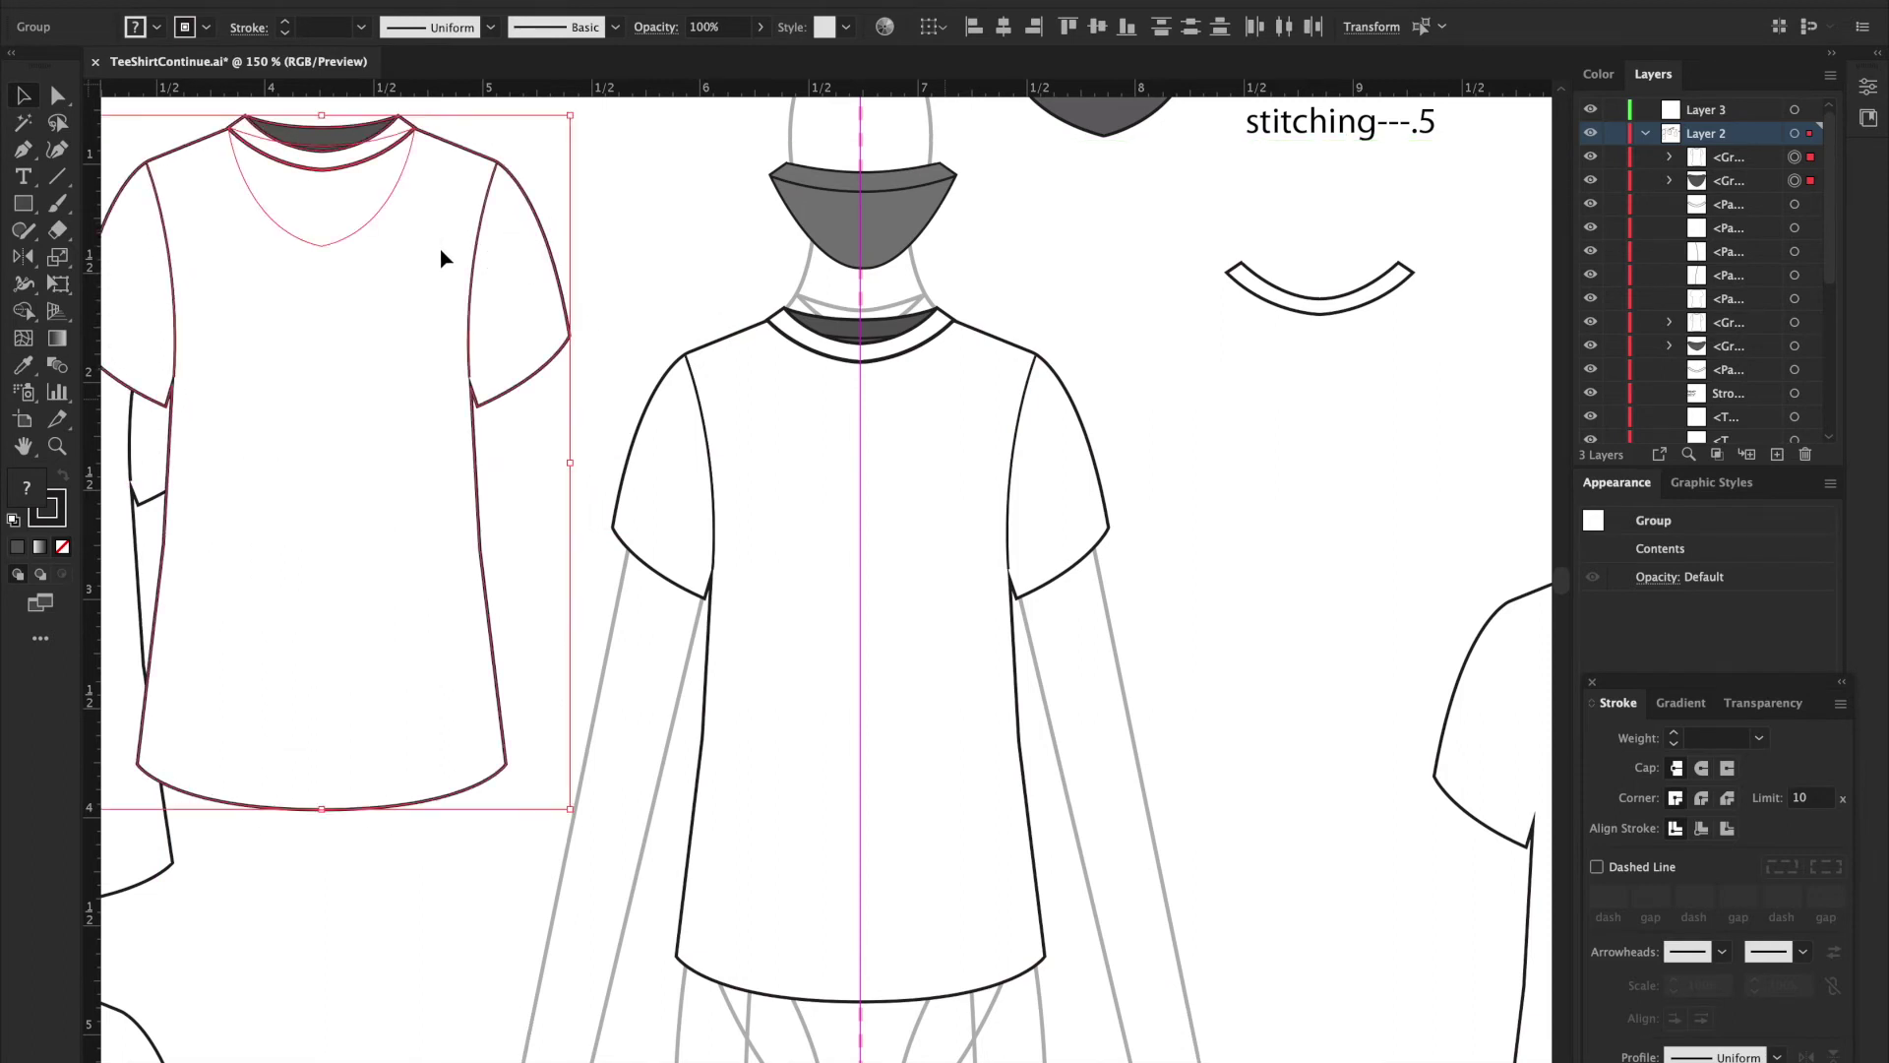
left_click(1220, 446)
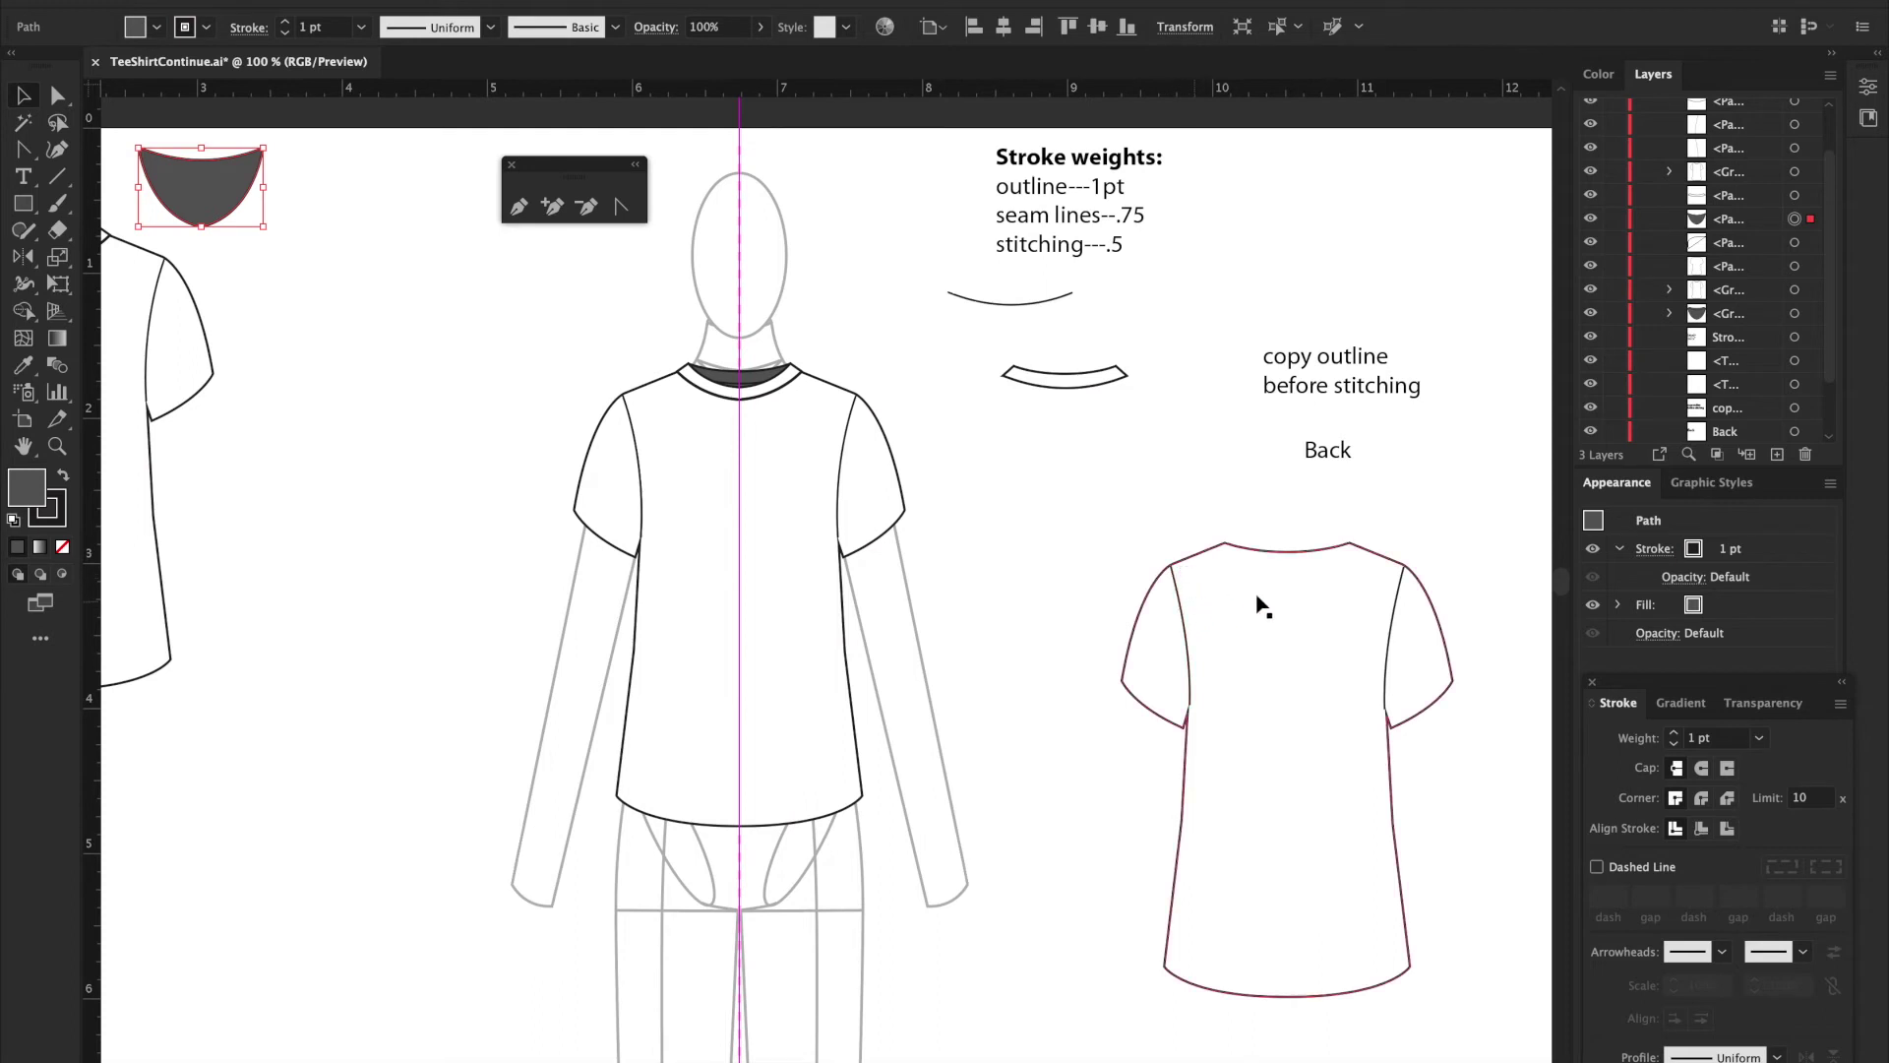
Step: Shift the back-view T-shirt outline slightly left and delete both of its old armhole seam lines
left_click_drag(1208, 633, 1177, 633)
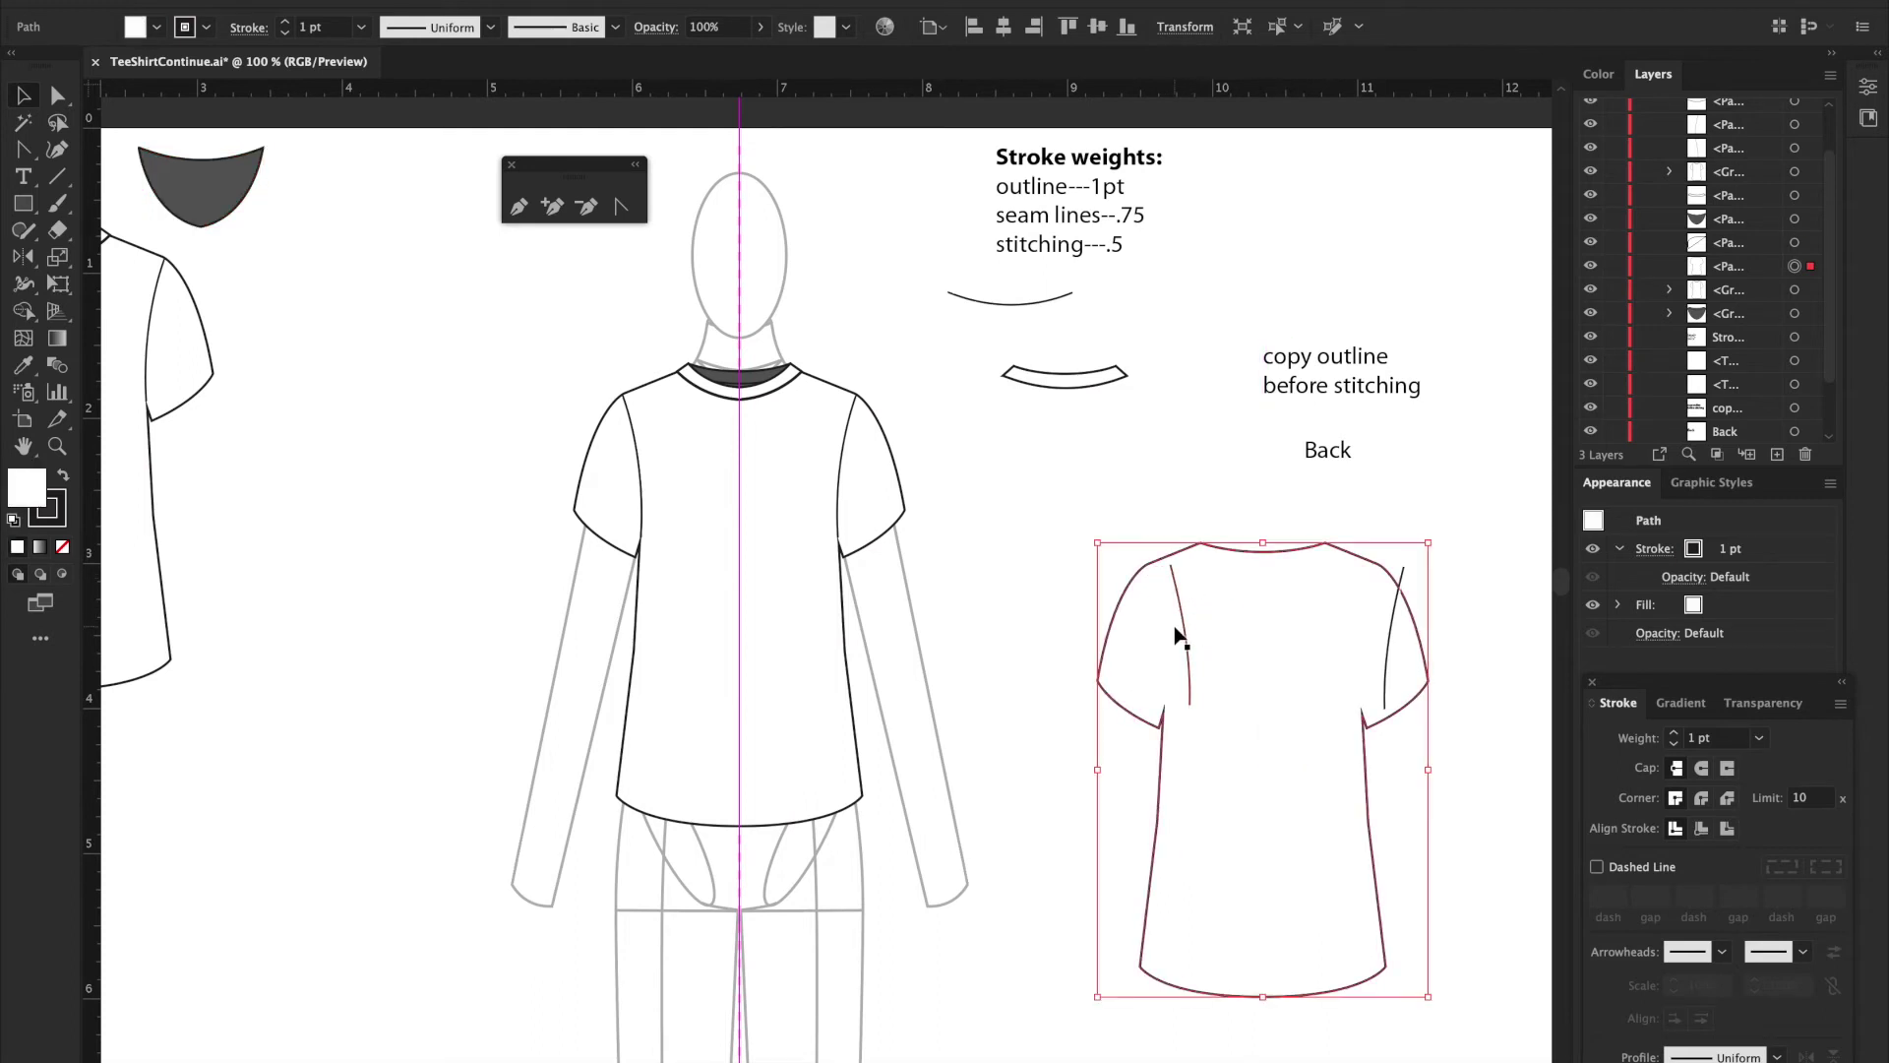
left_click(1188, 626)
key("Delete")
left_click(1393, 640)
key("Delete")
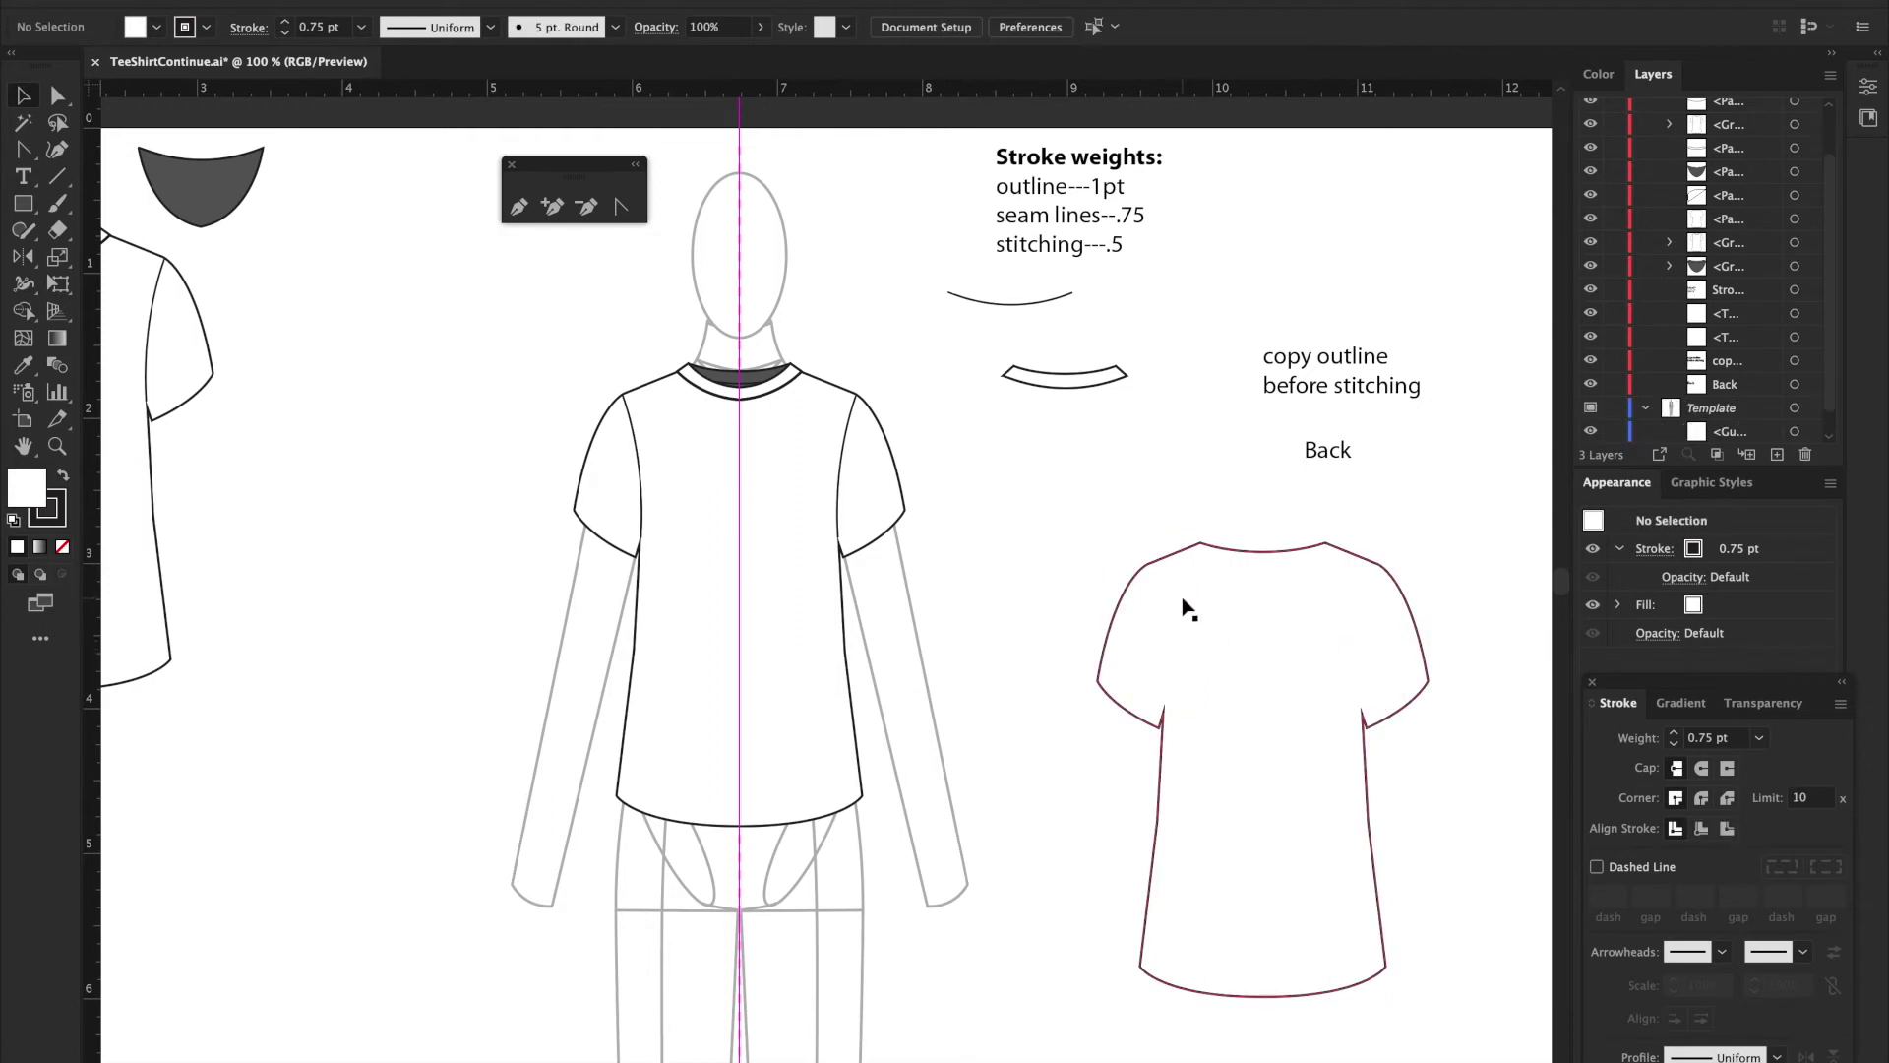
Step: Lock the back-view T-shirt outline
key("p")
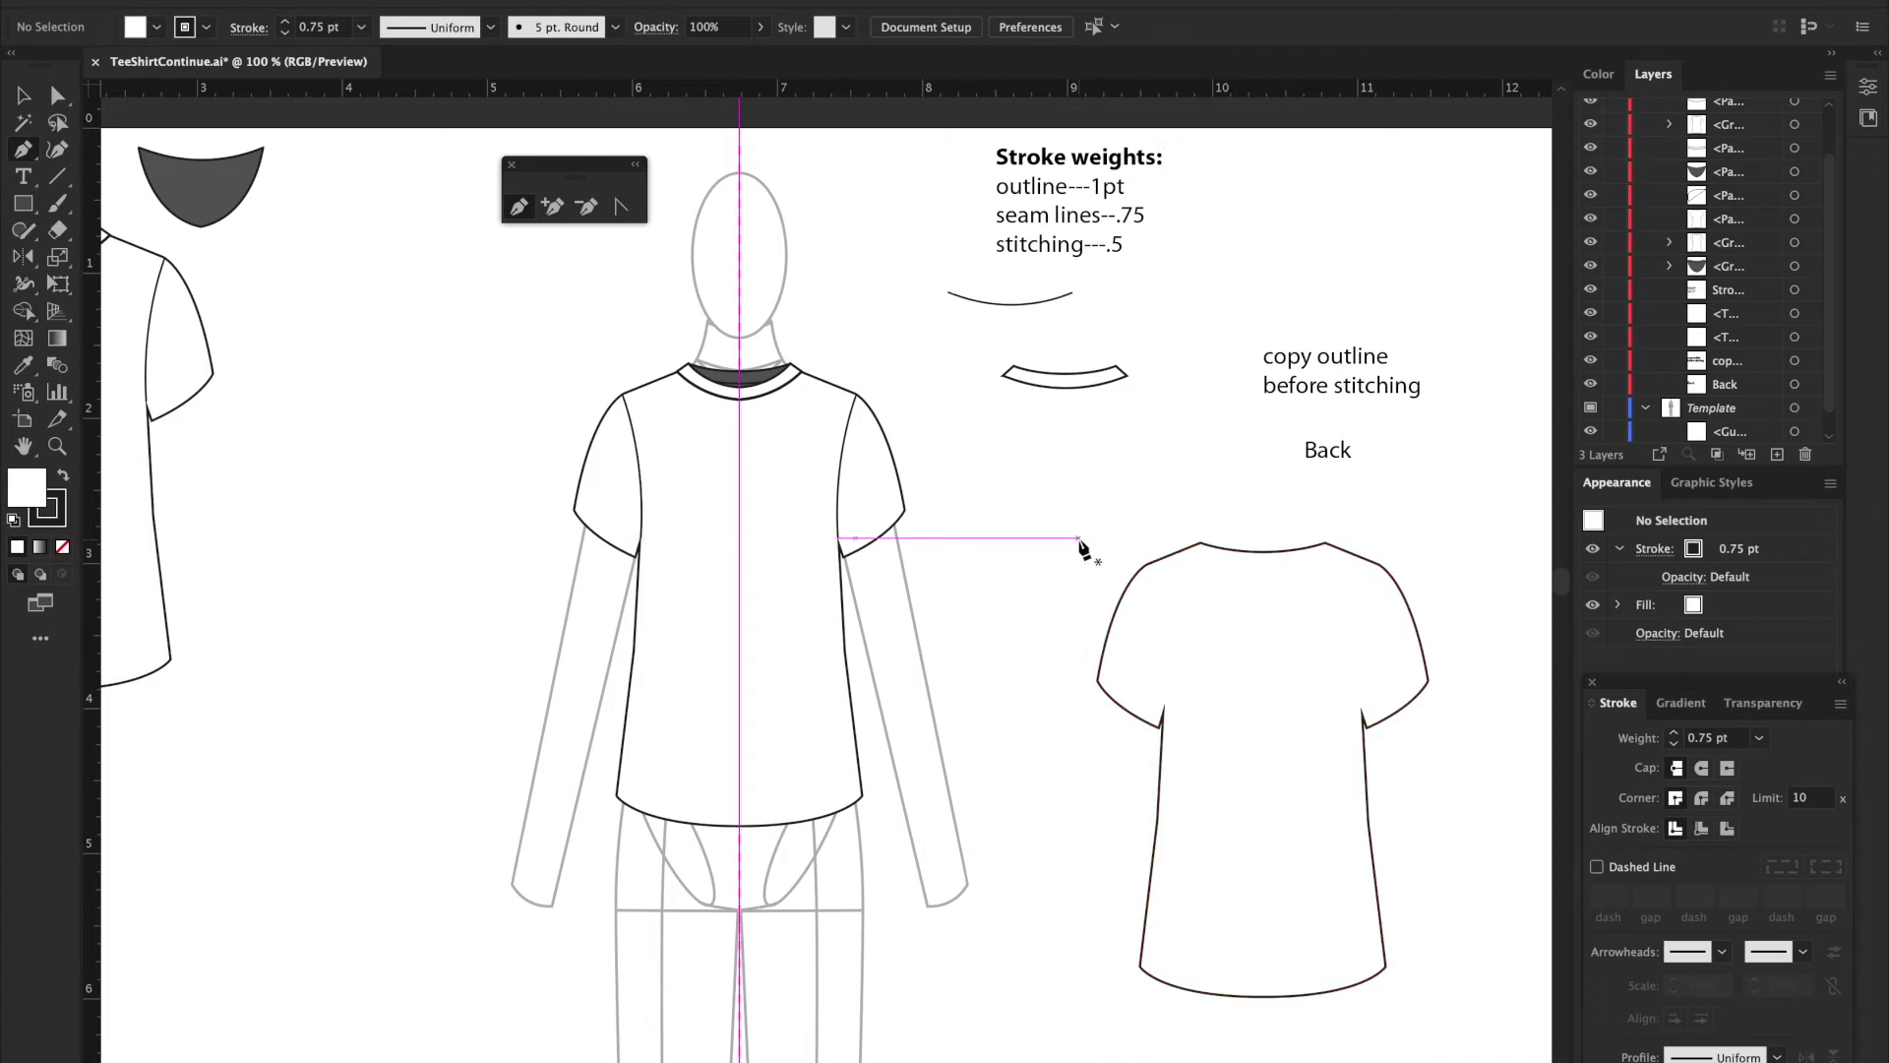
key("v")
mouse_move(1082, 528)
left_mouse_down()
mouse_move(1519, 801)
mouse_move(1521, 1058)
mouse_move(1362, 898)
mouse_move(1385, 893)
left_mouse_up()
left_click(1021, 340)
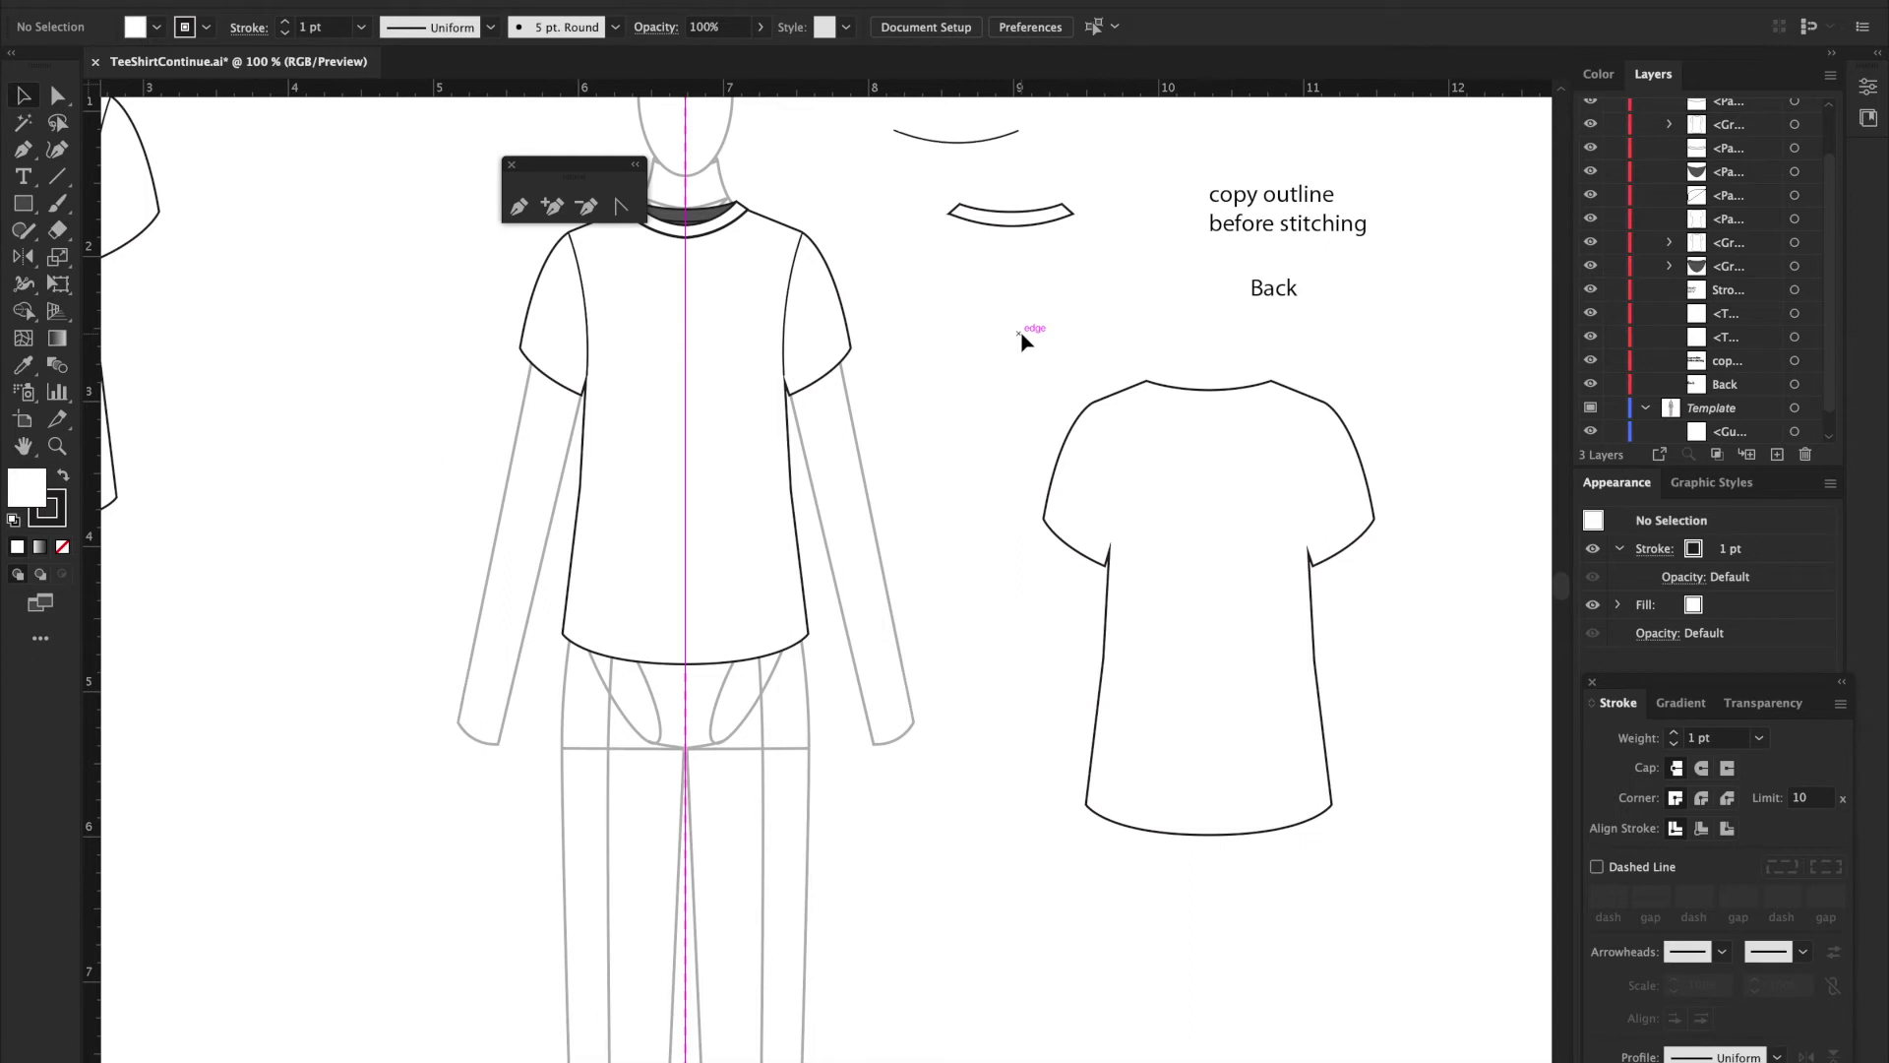
left_click_drag(1021, 339, 1352, 807)
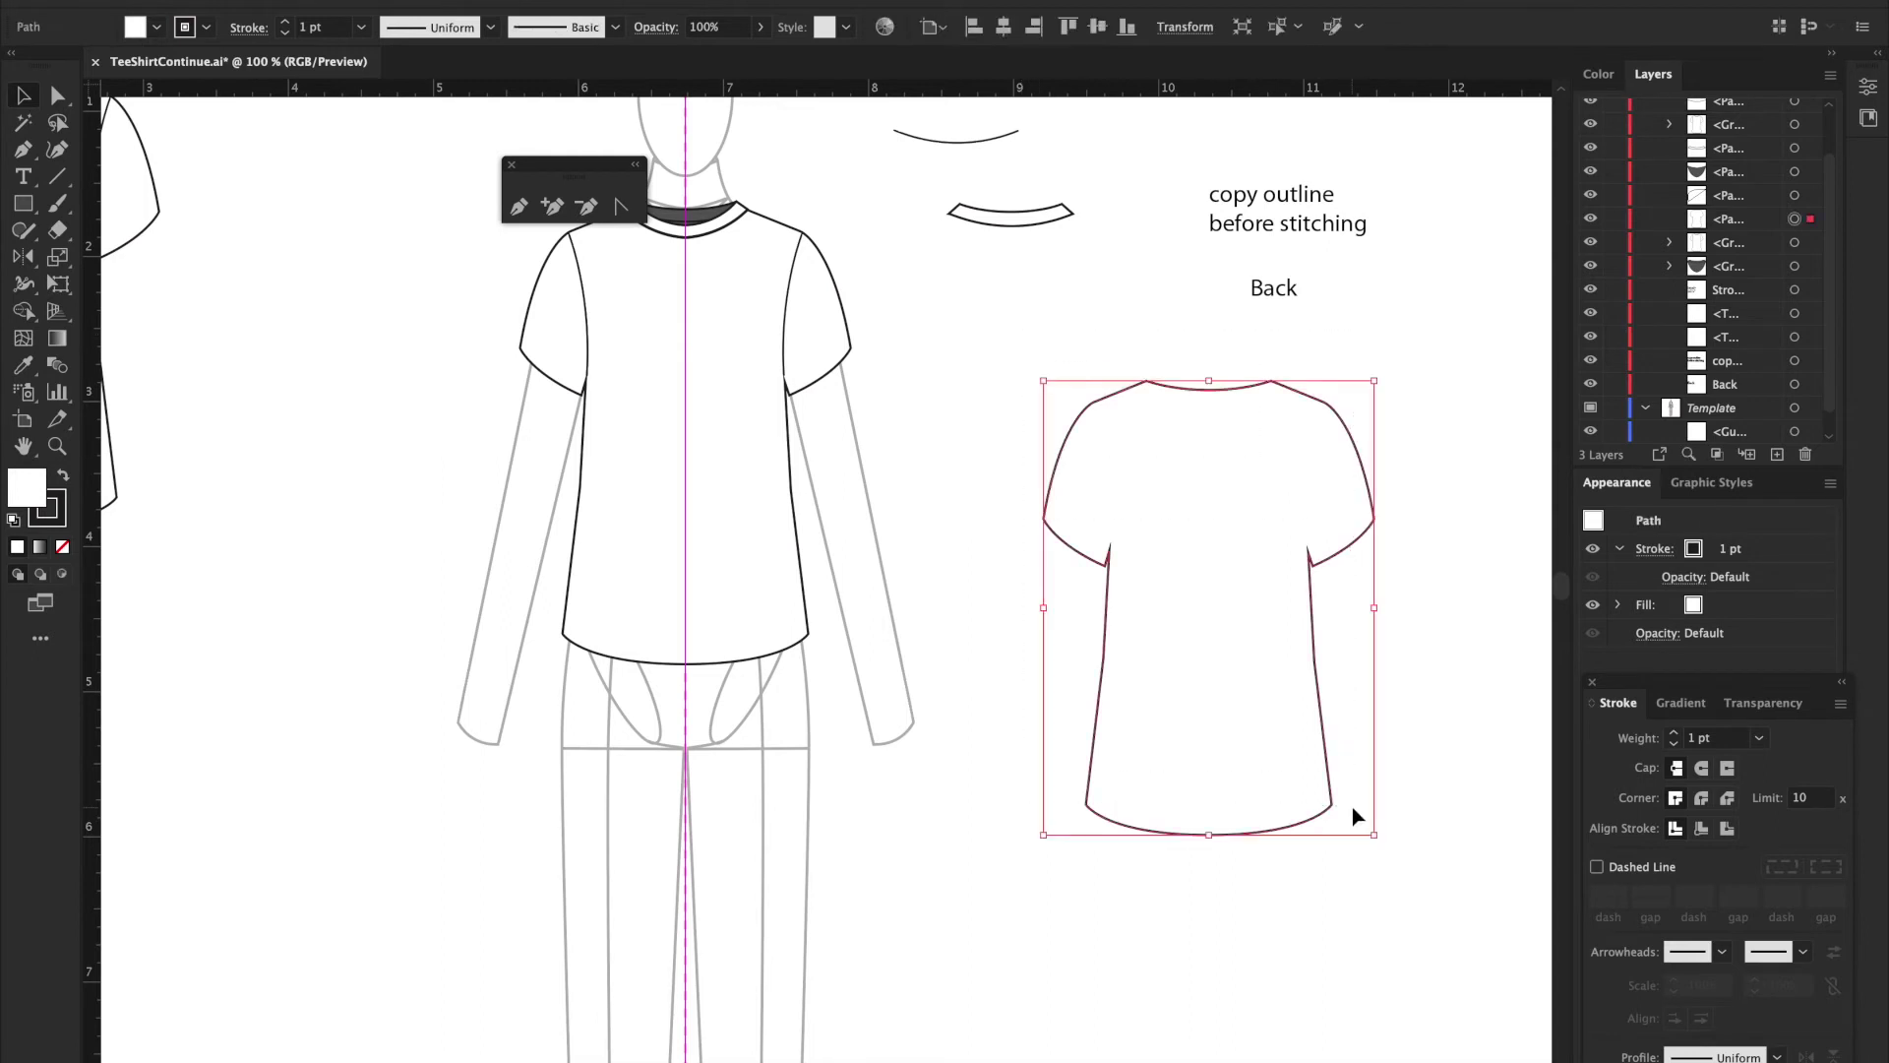
key("ctrl+2")
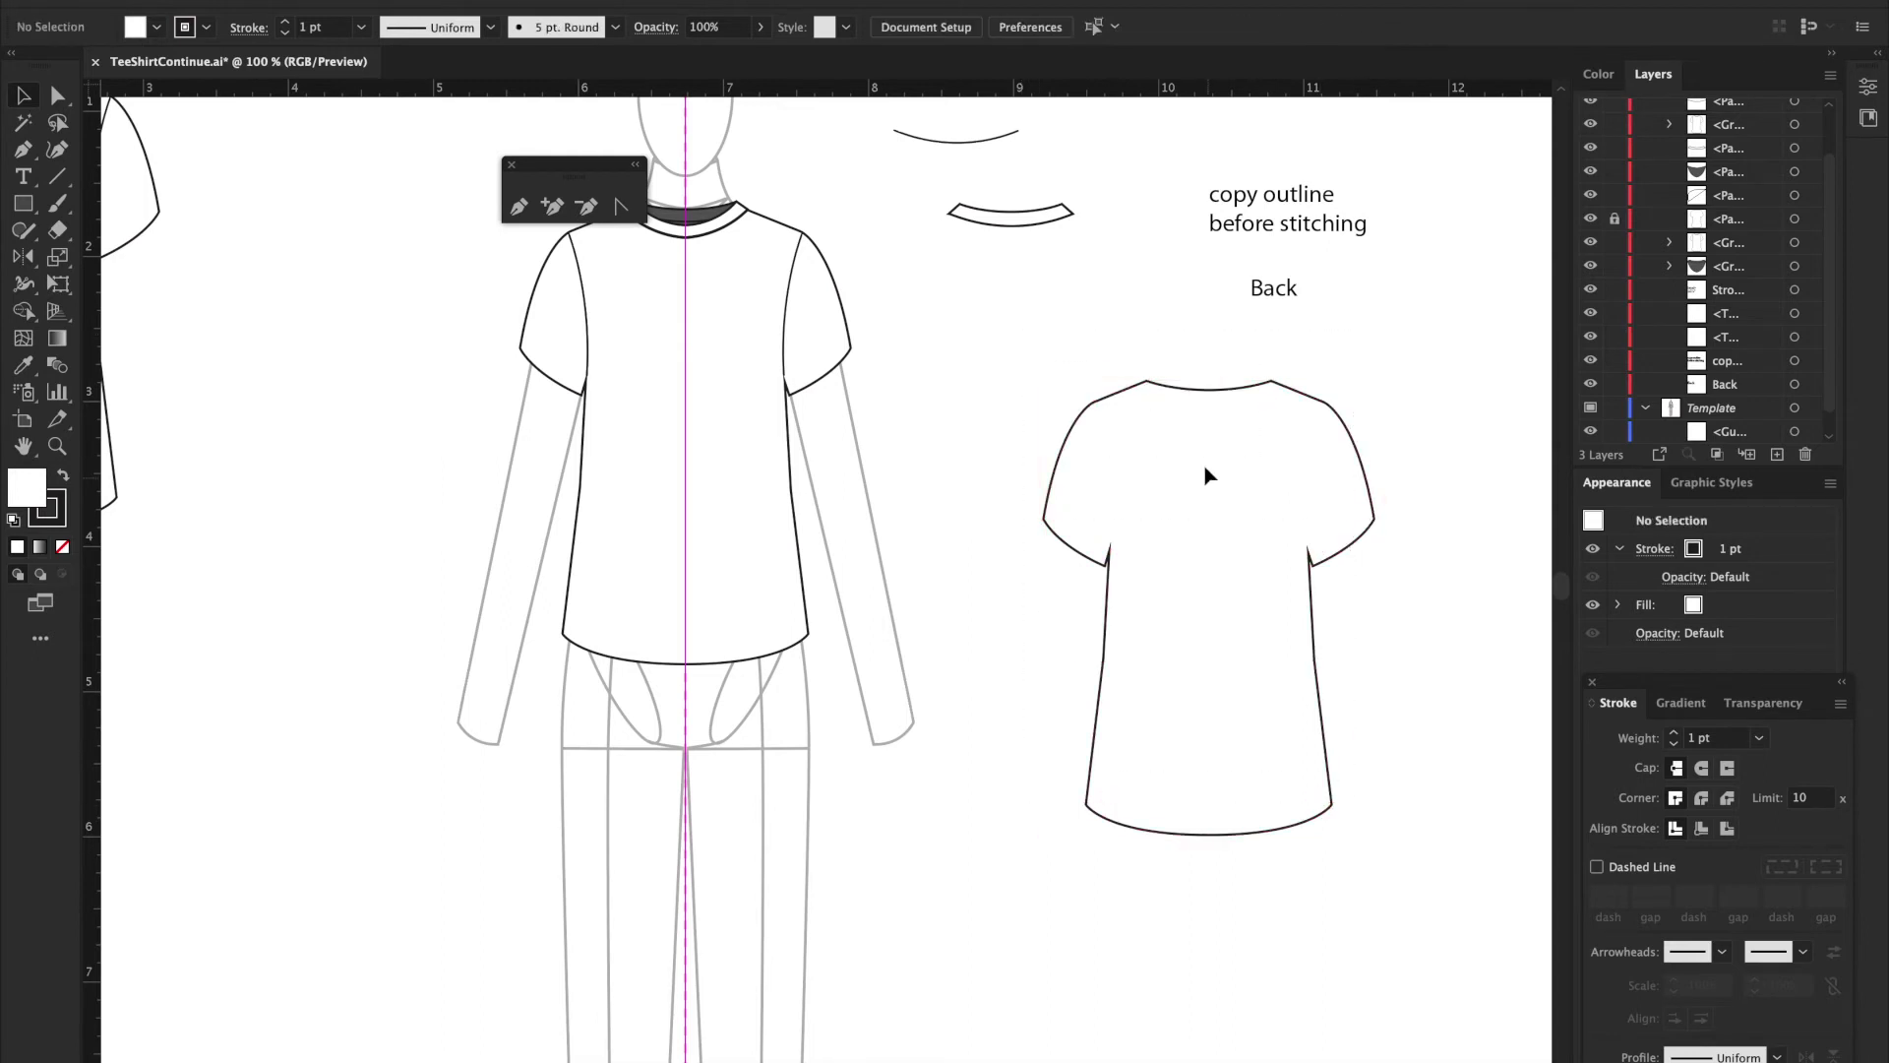
Step: Draw a curved left armhole seam with a 0.75 pt stroke from shoulder to underarm on the back view
key("p")
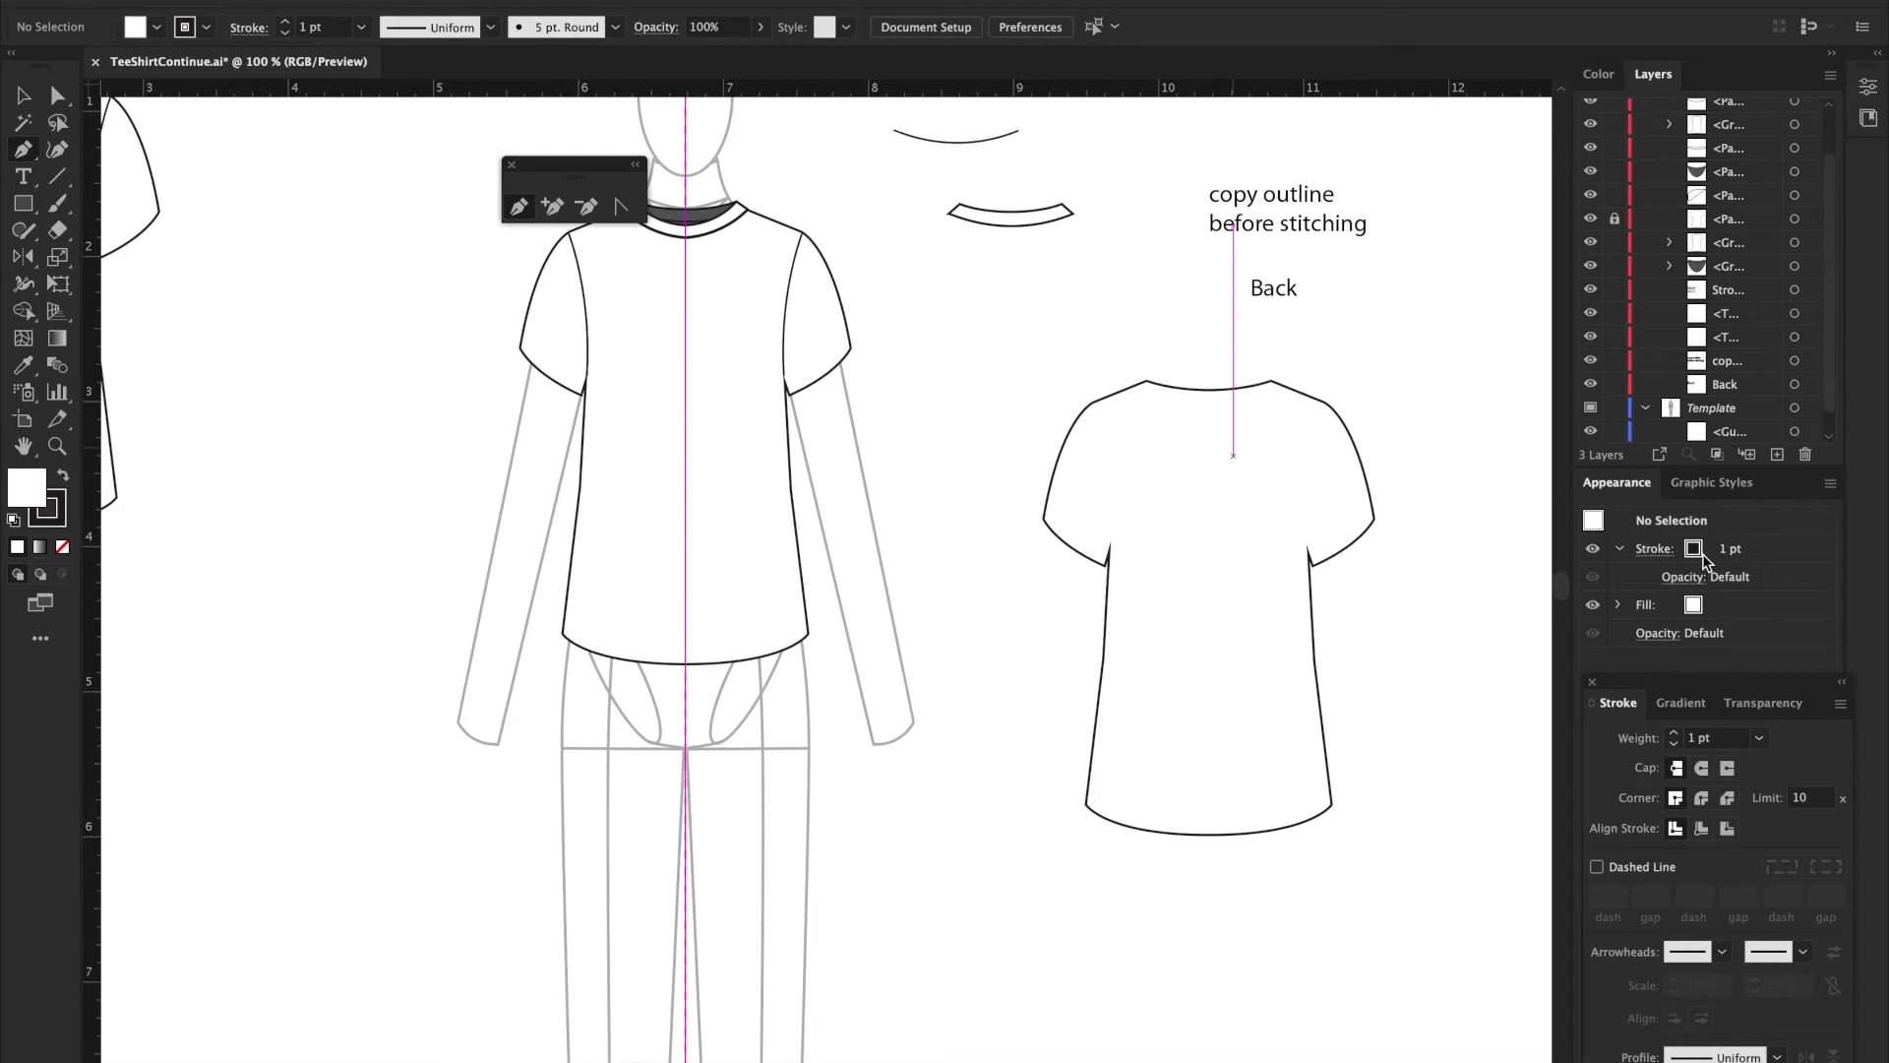
left_click(1675, 744)
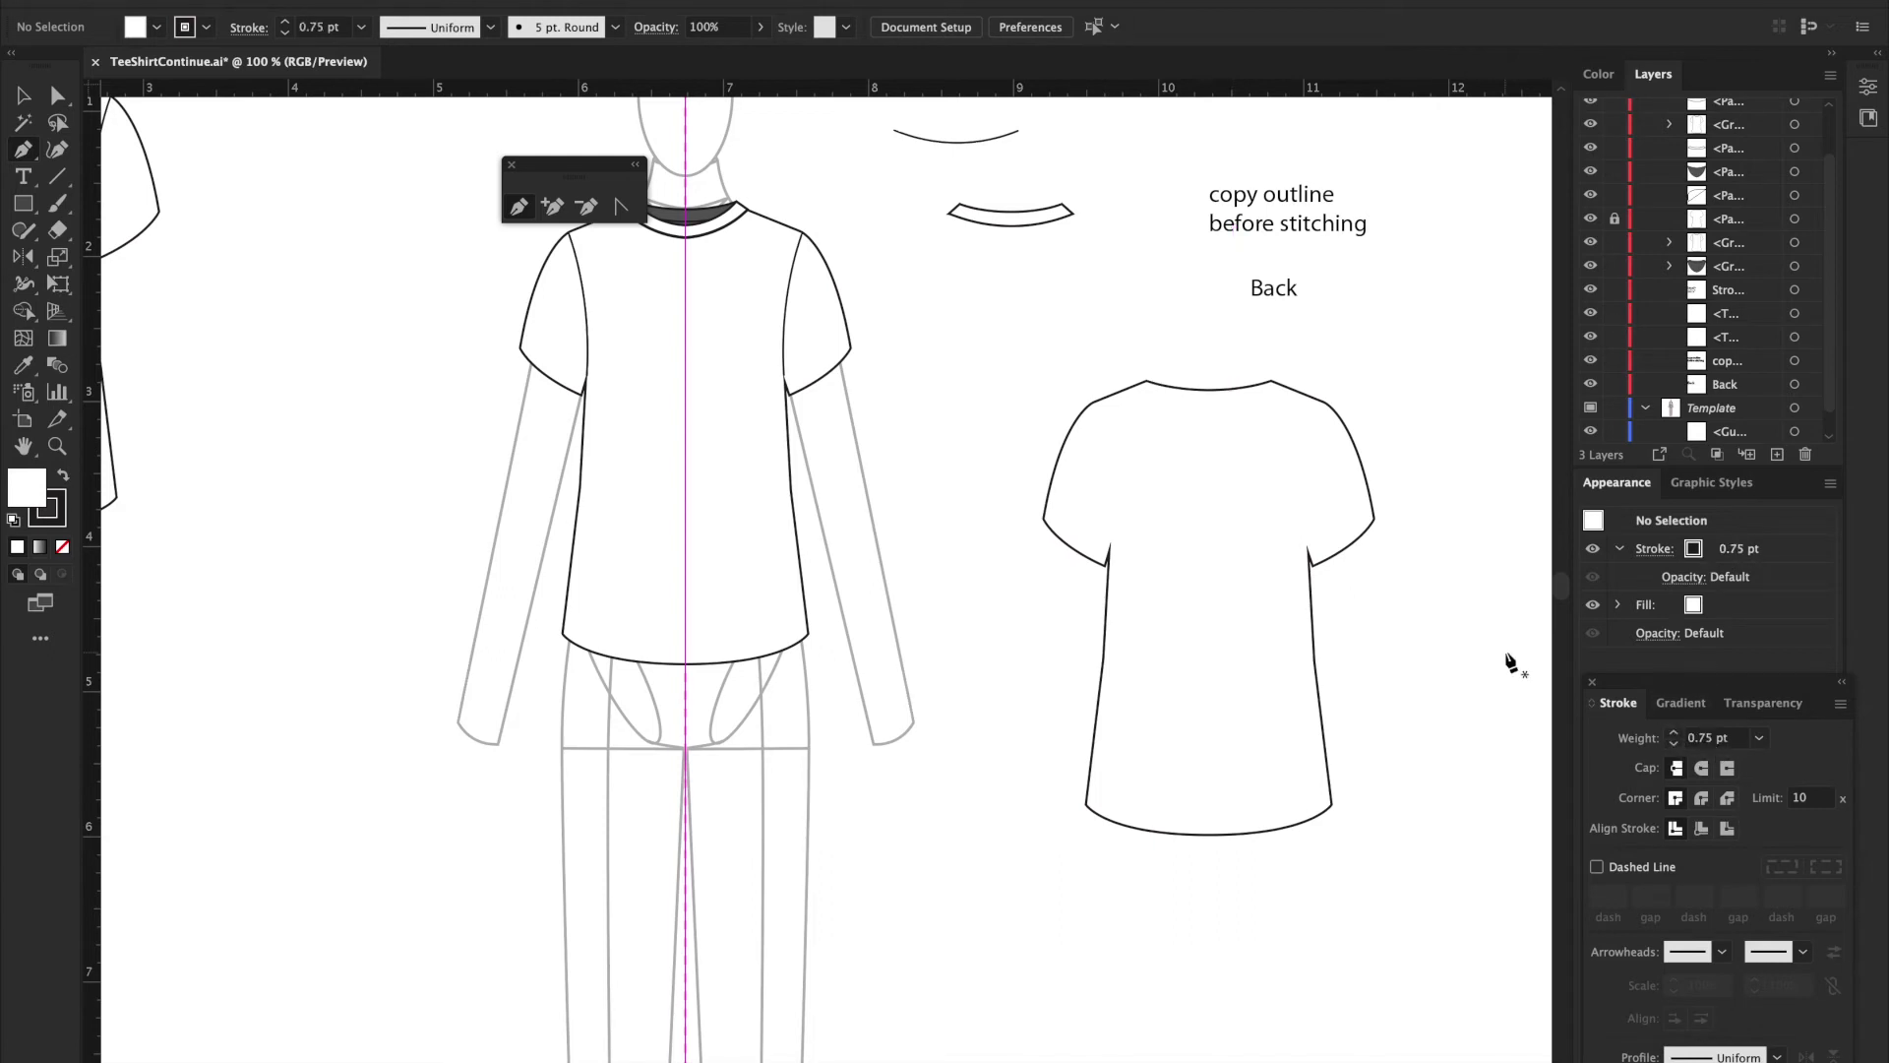
left_click(1090, 404)
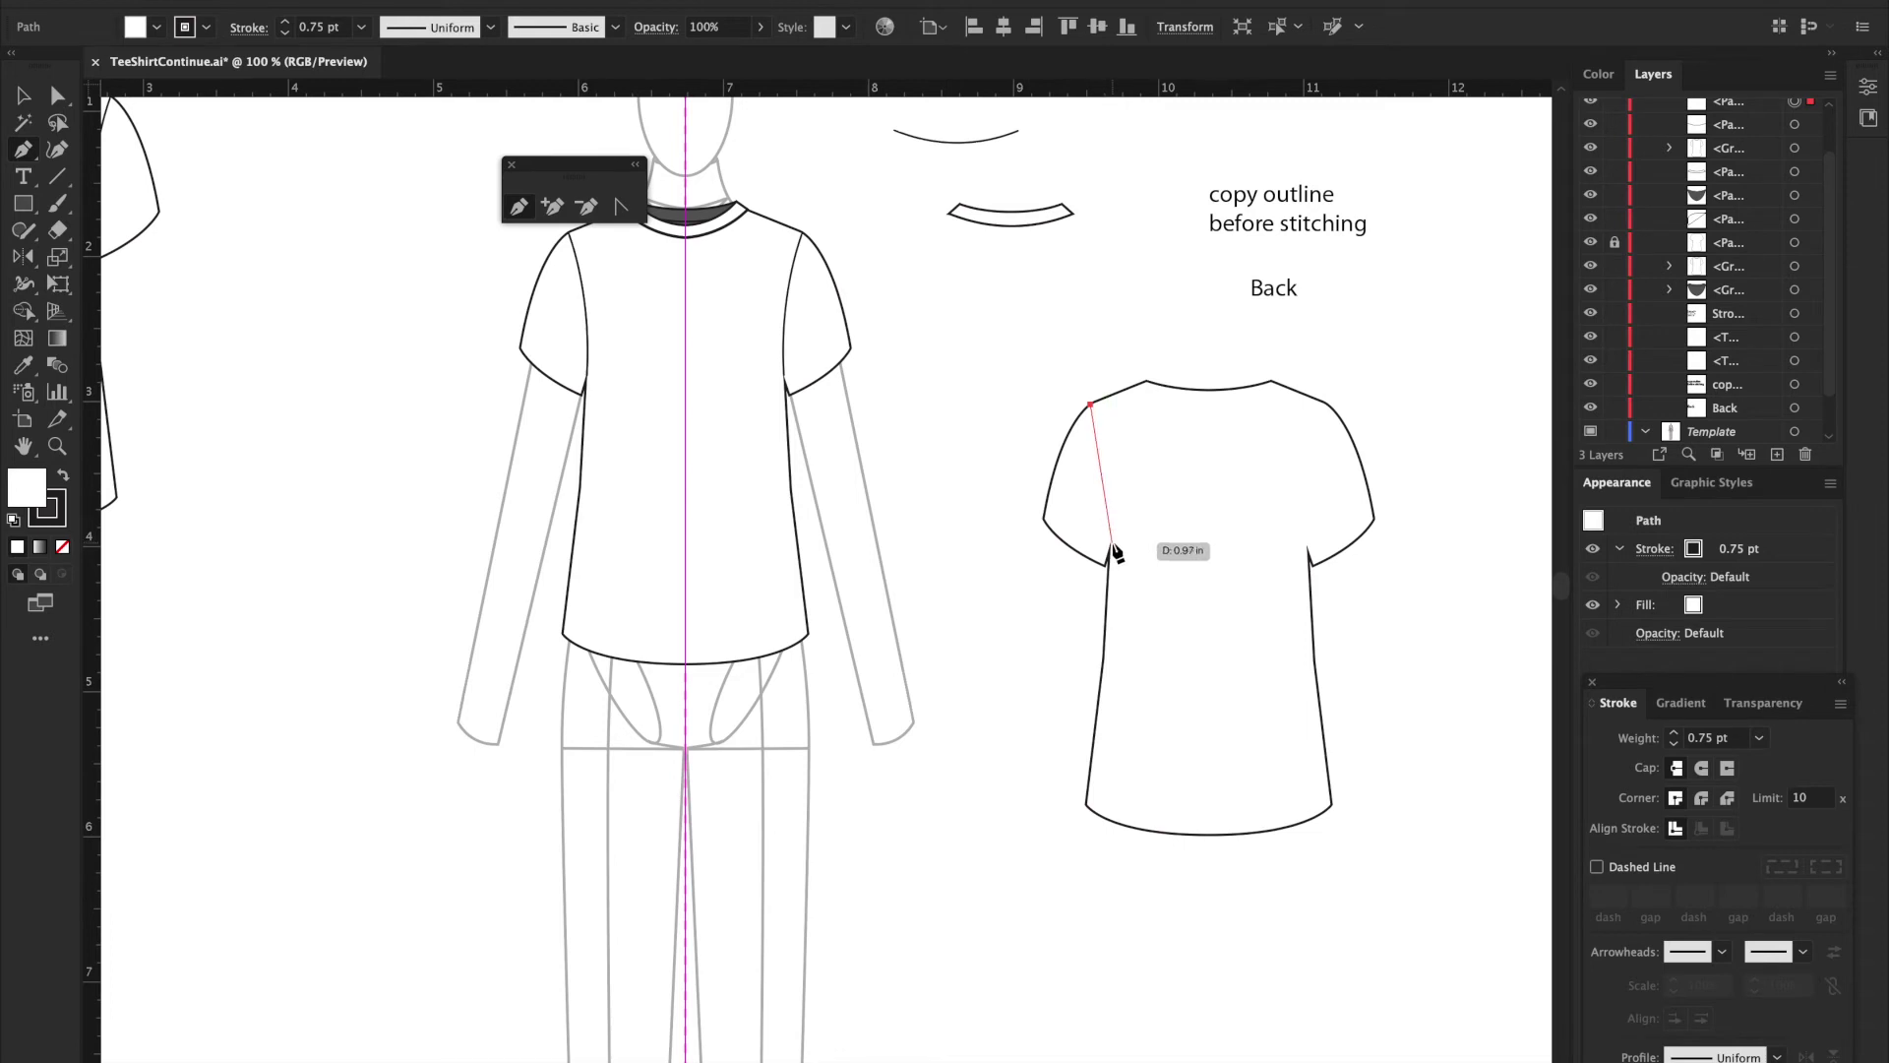
left_click_drag(1112, 542, 1115, 636)
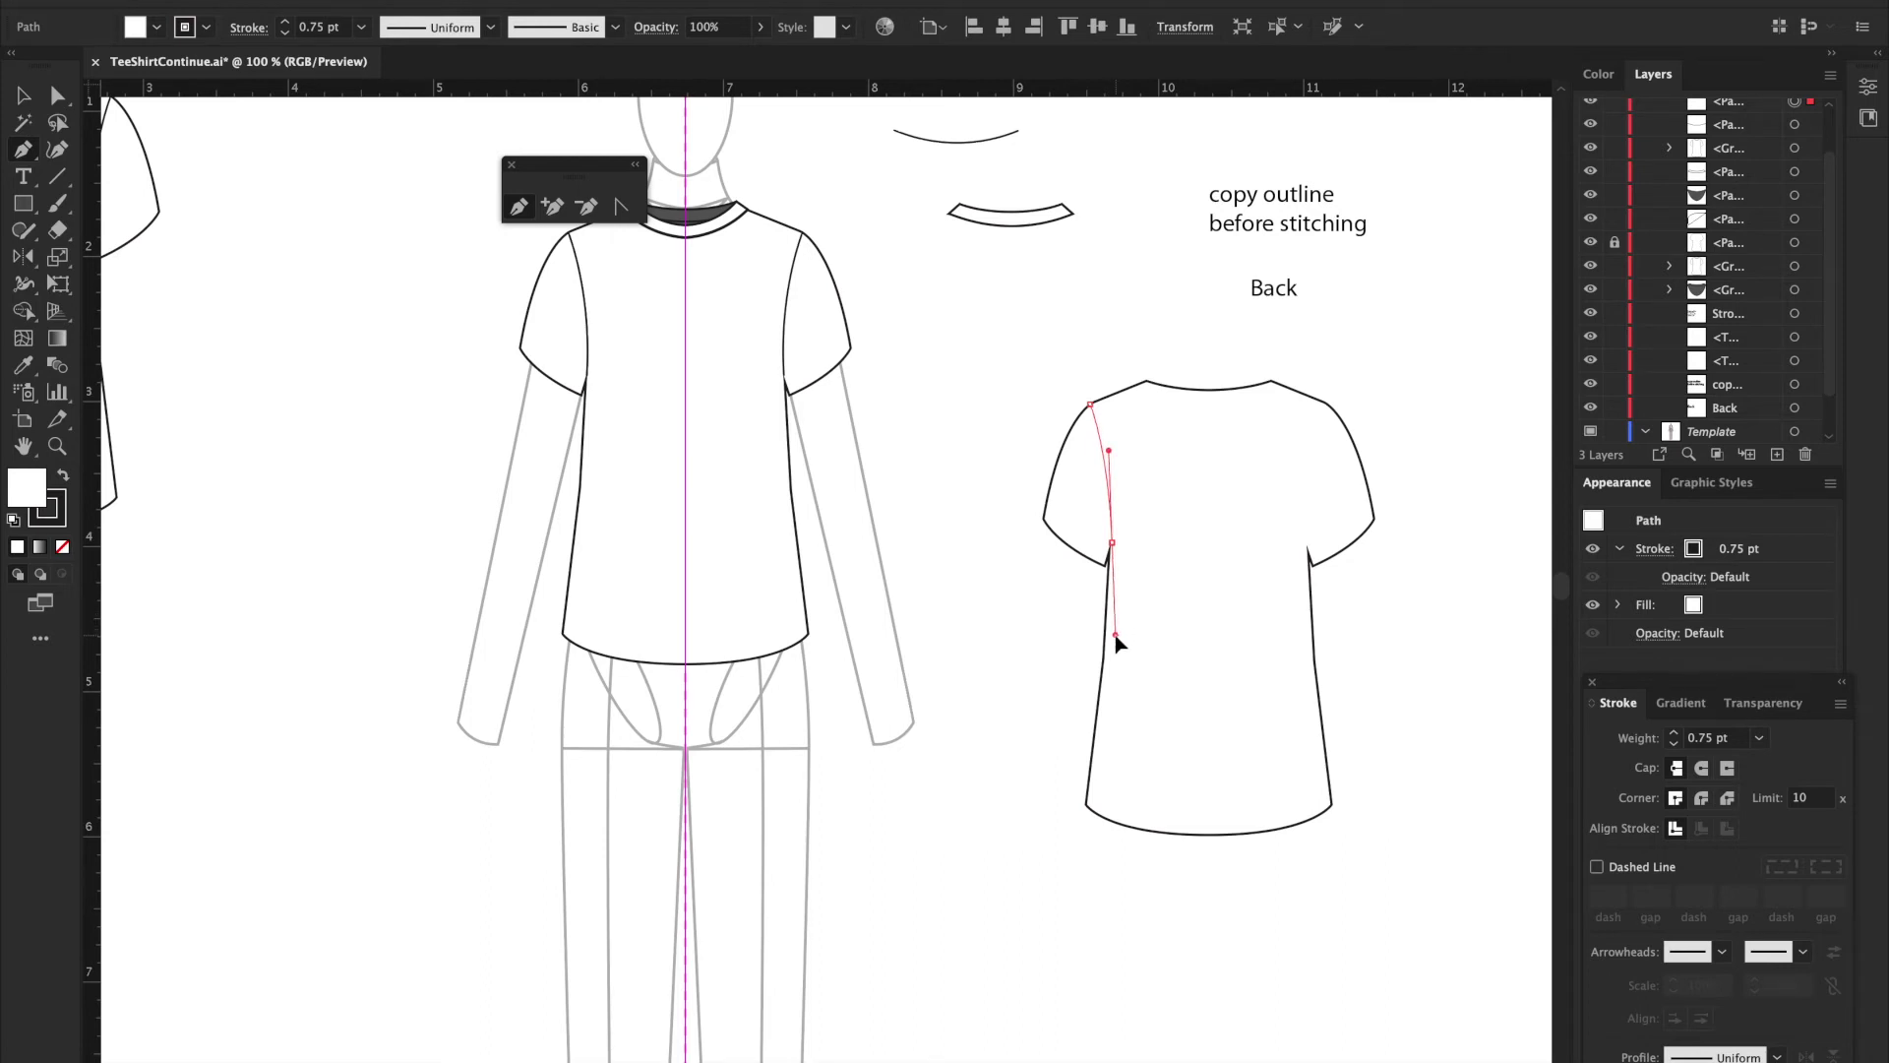
left_click_drag(1116, 636, 1117, 638)
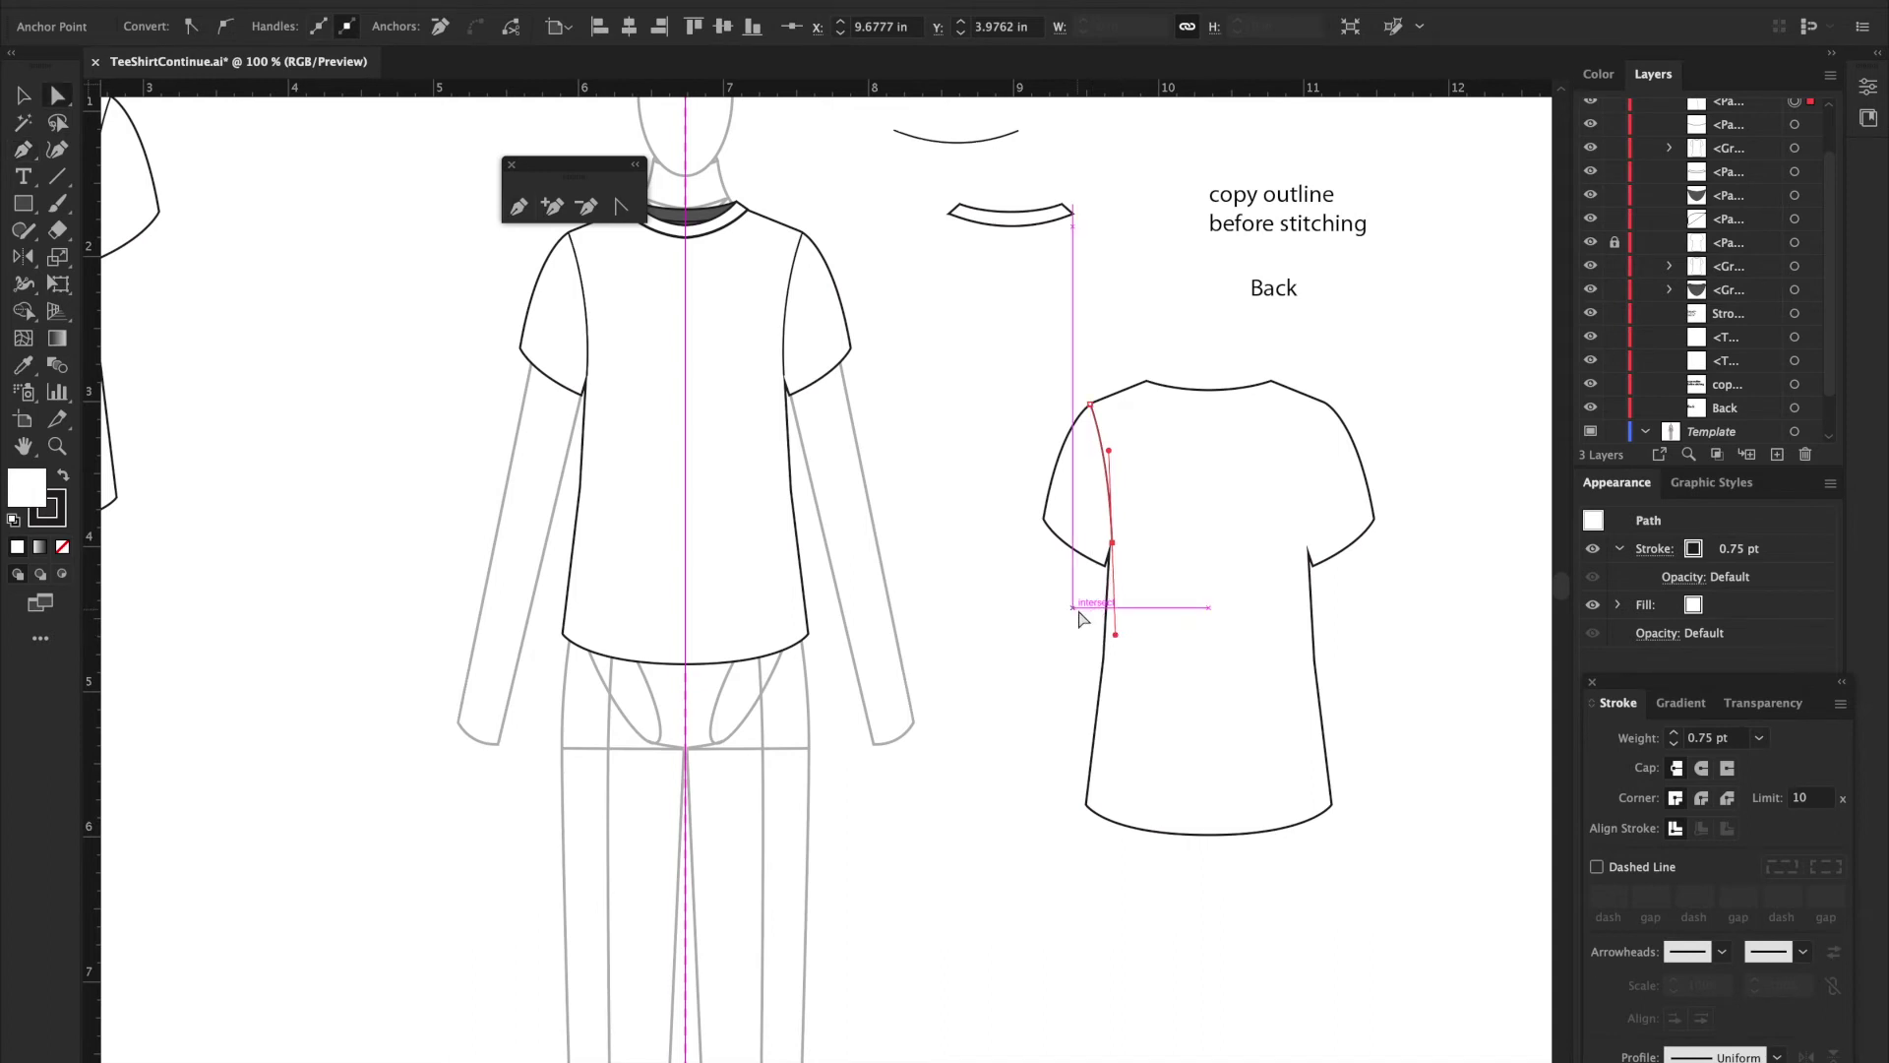
Step: Nudge the left armhole seam's underarm anchor to X 9.6638 in, Y 3.9762 in
left_click(1081, 618, "ctrl")
left_click(1112, 542)
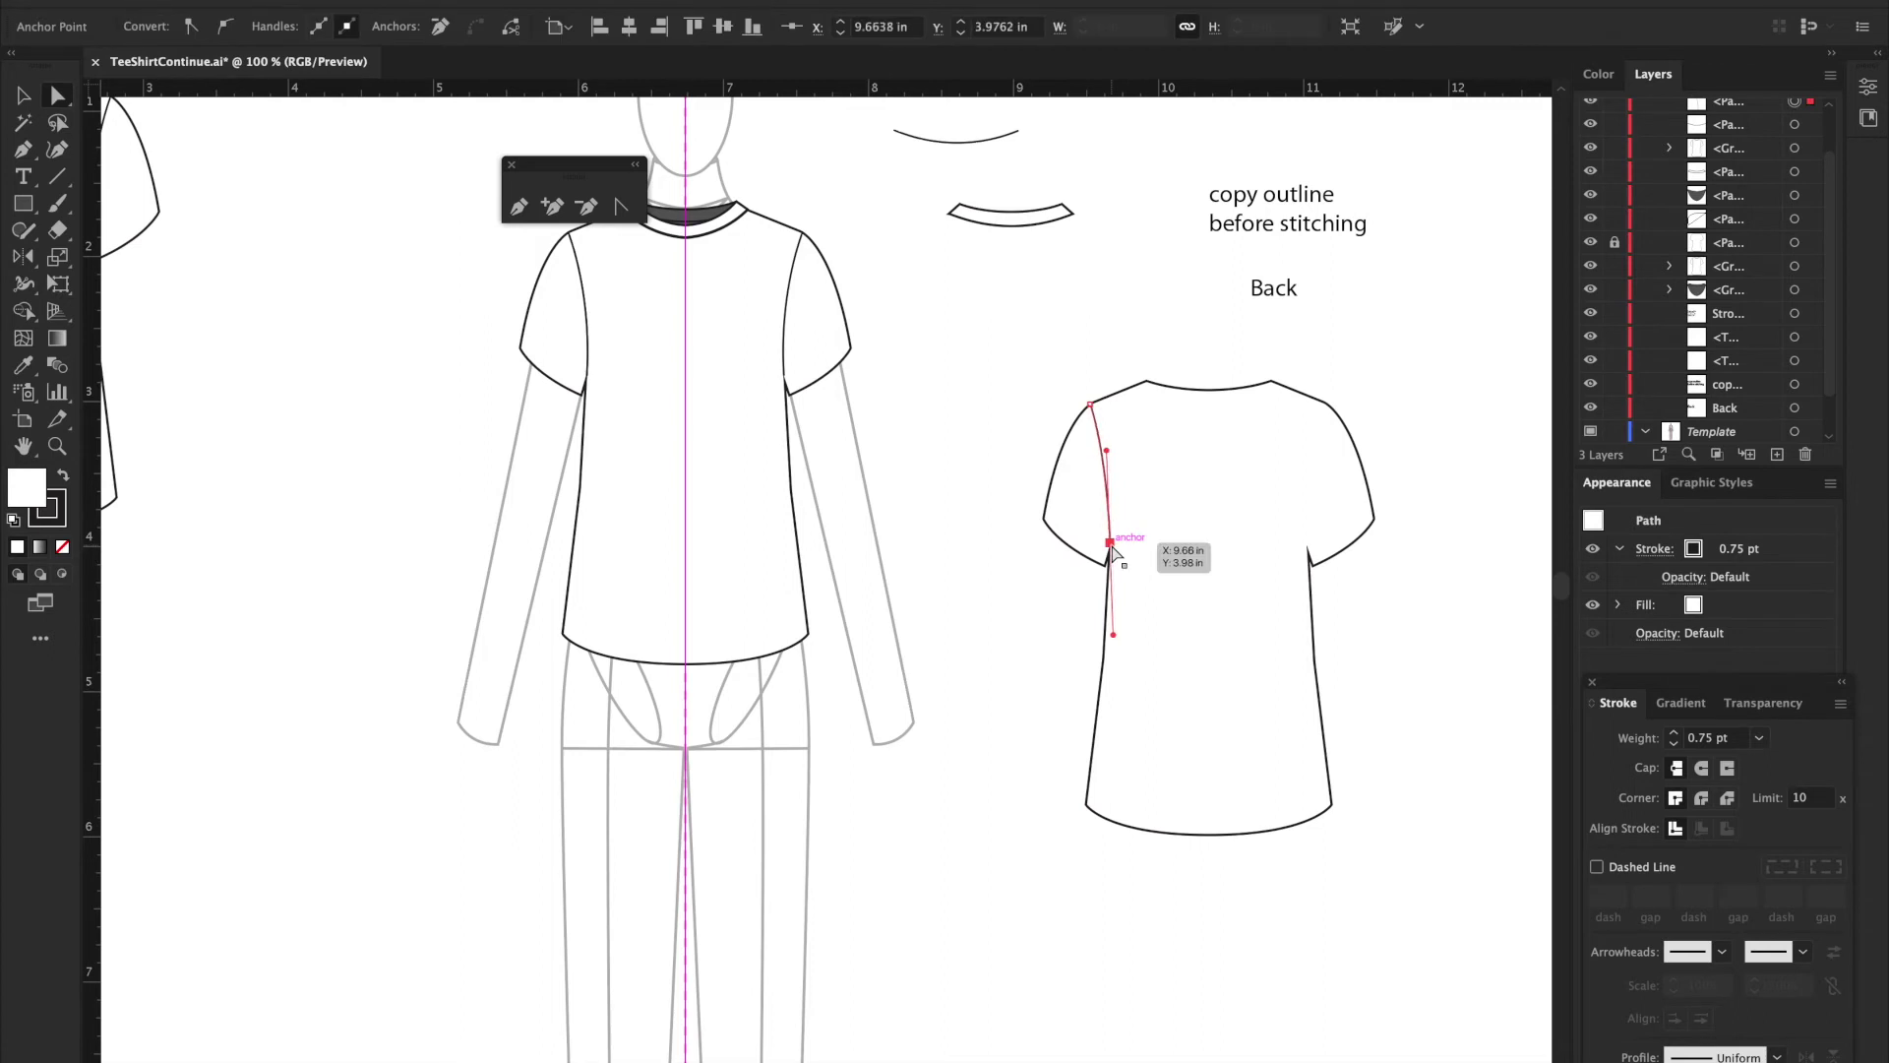
left_click(1089, 315)
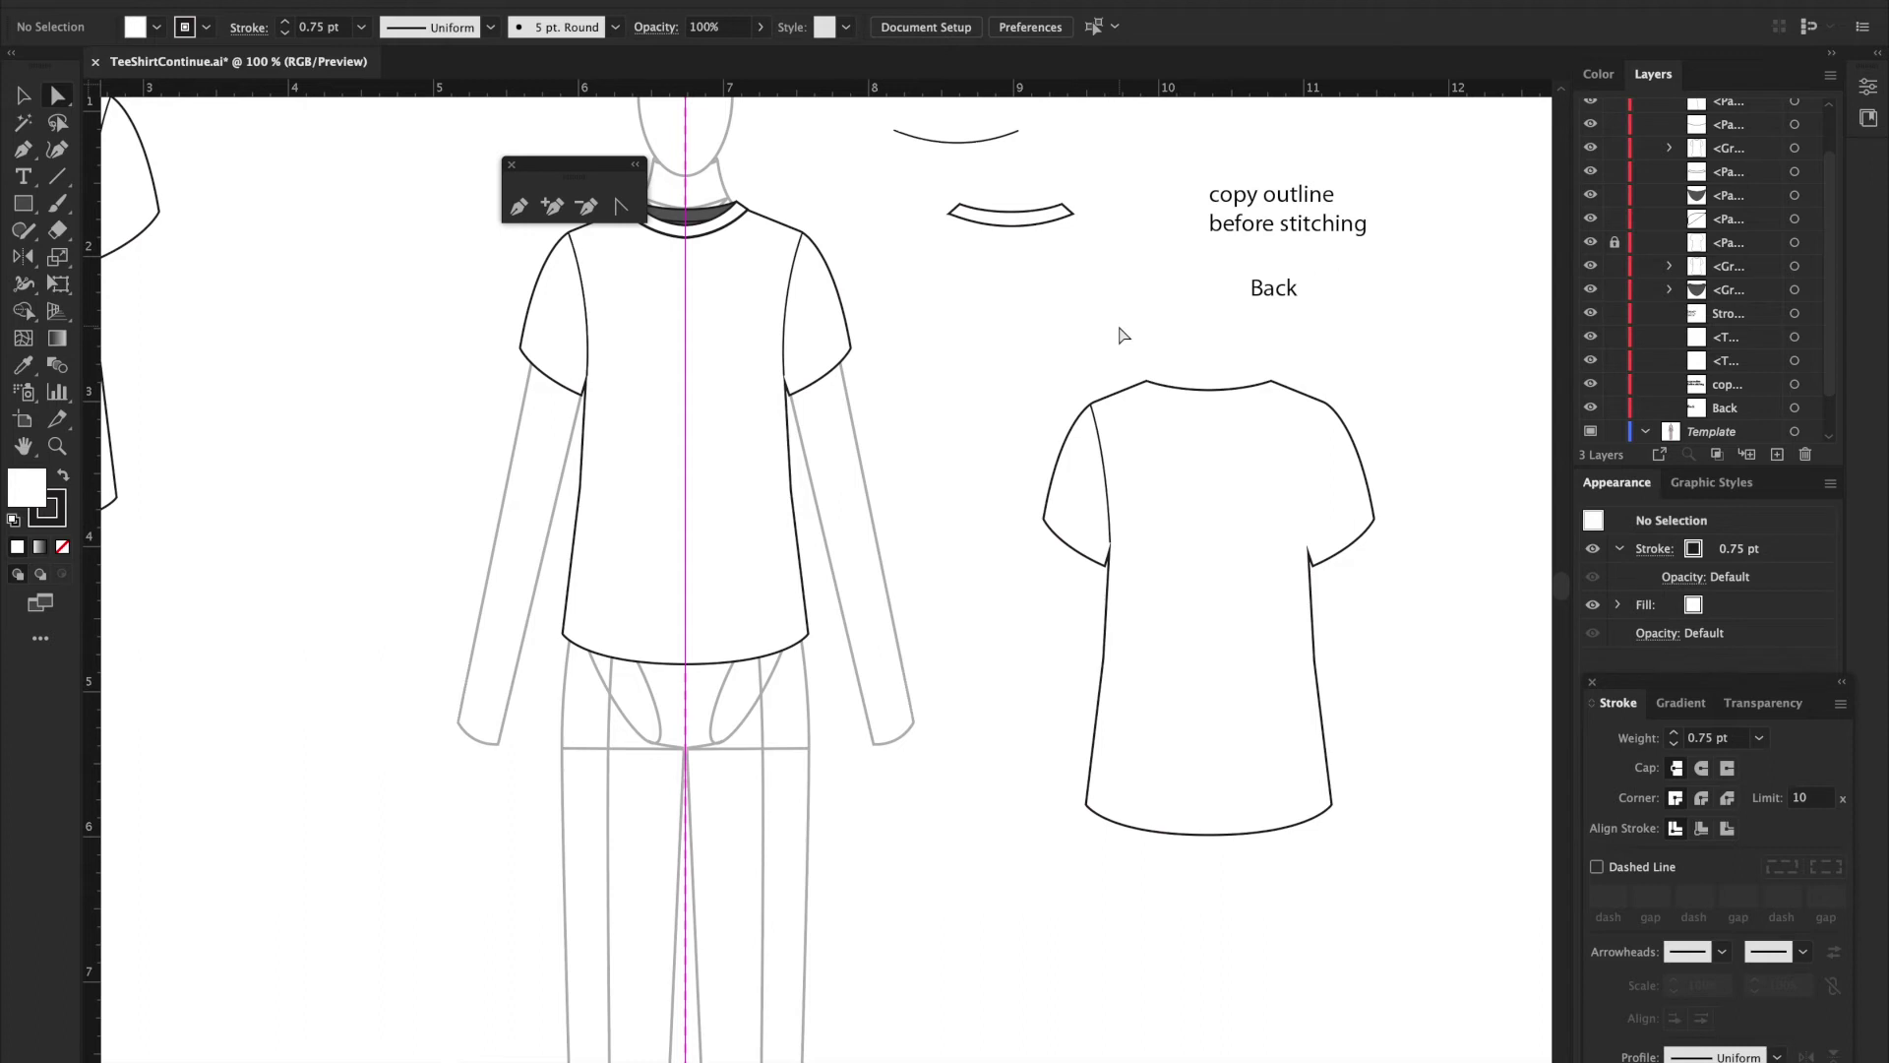
Step: Reflect a copy of the left armhole seam across the vertical axis at the back view's center to form the right armhole
key("v")
left_click(1089, 476)
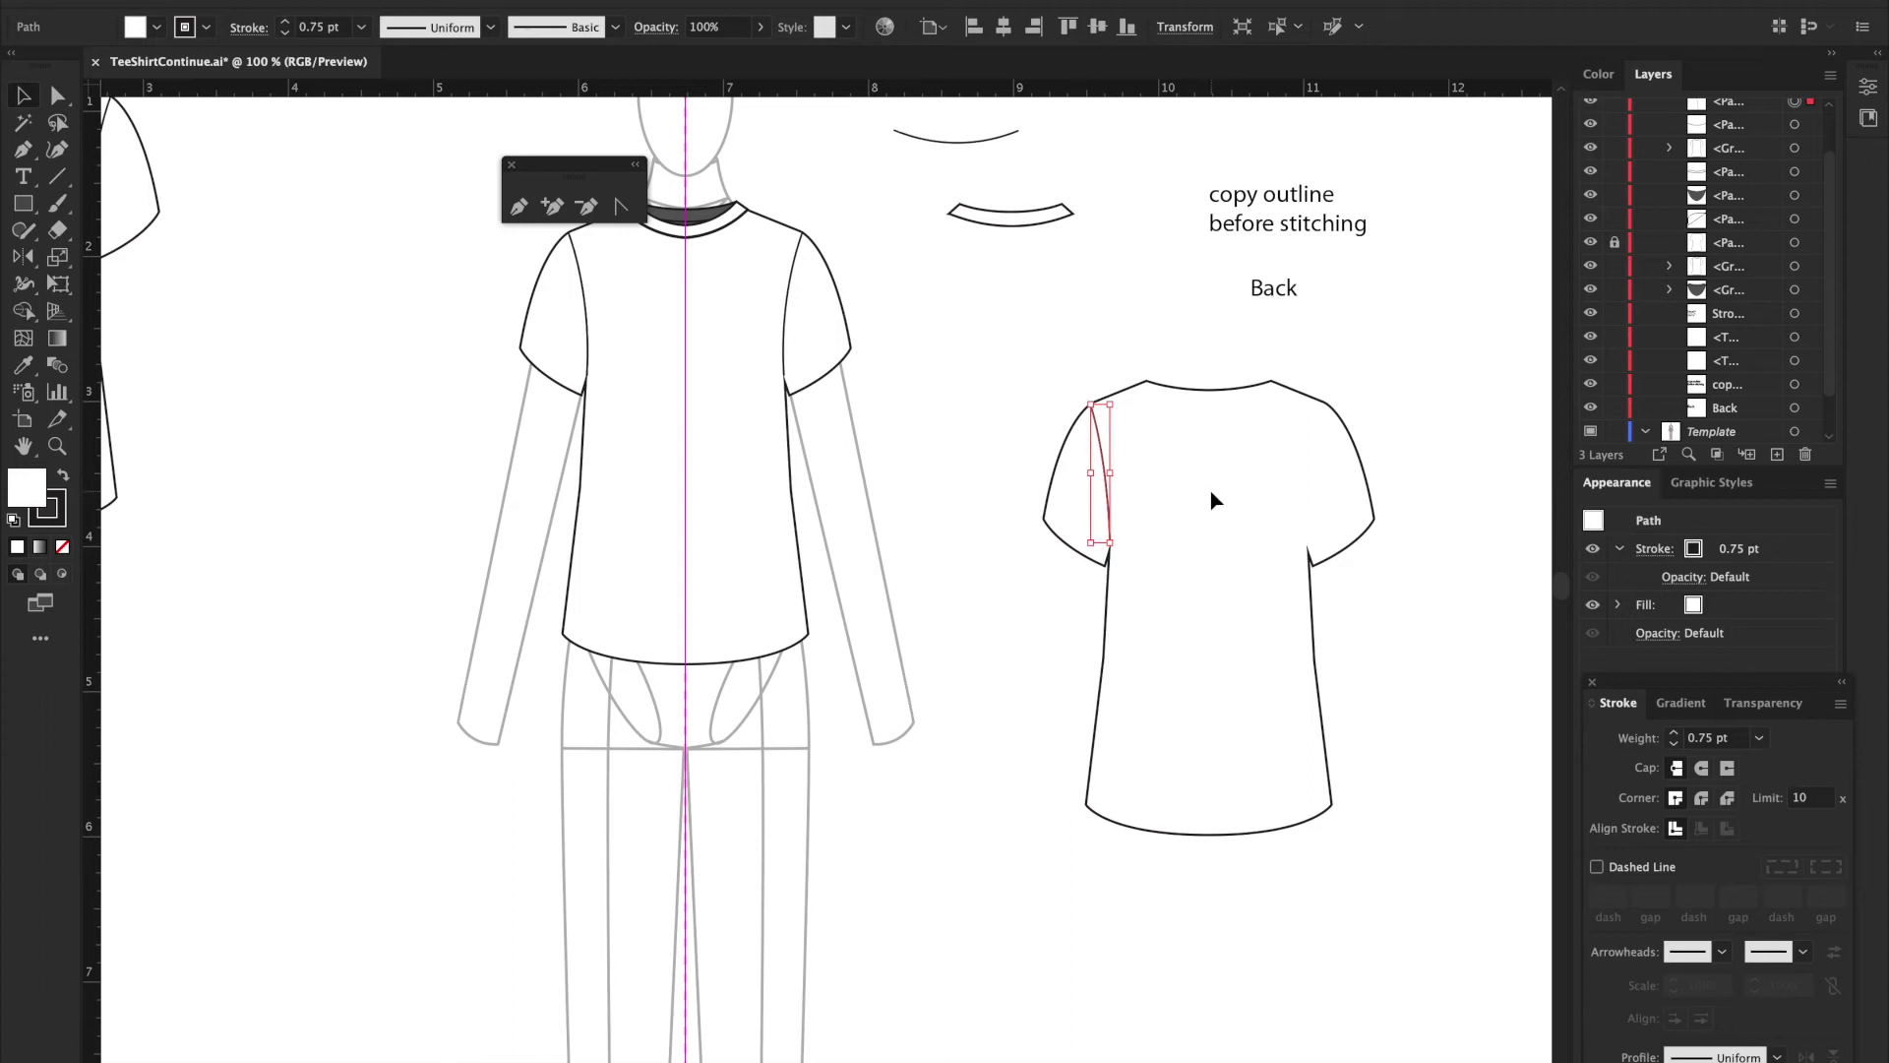
key("o")
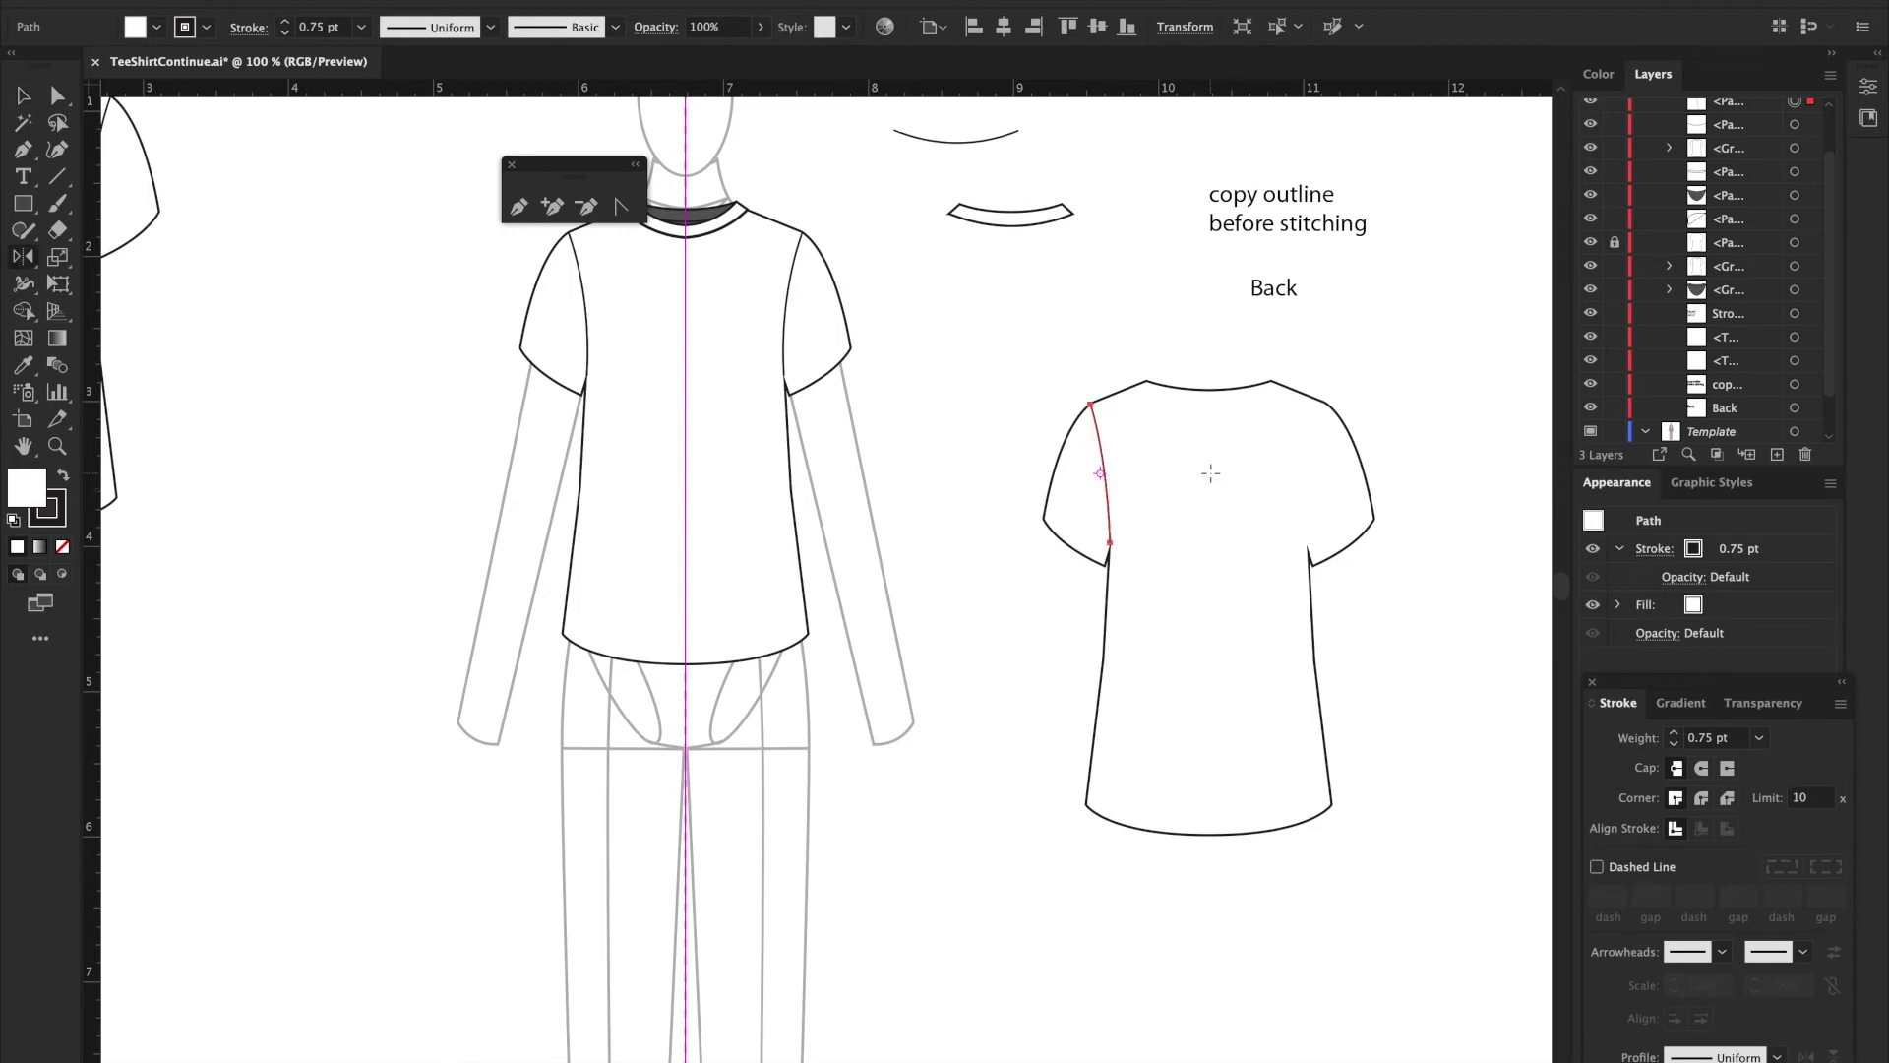
left_click(1210, 473, "alt")
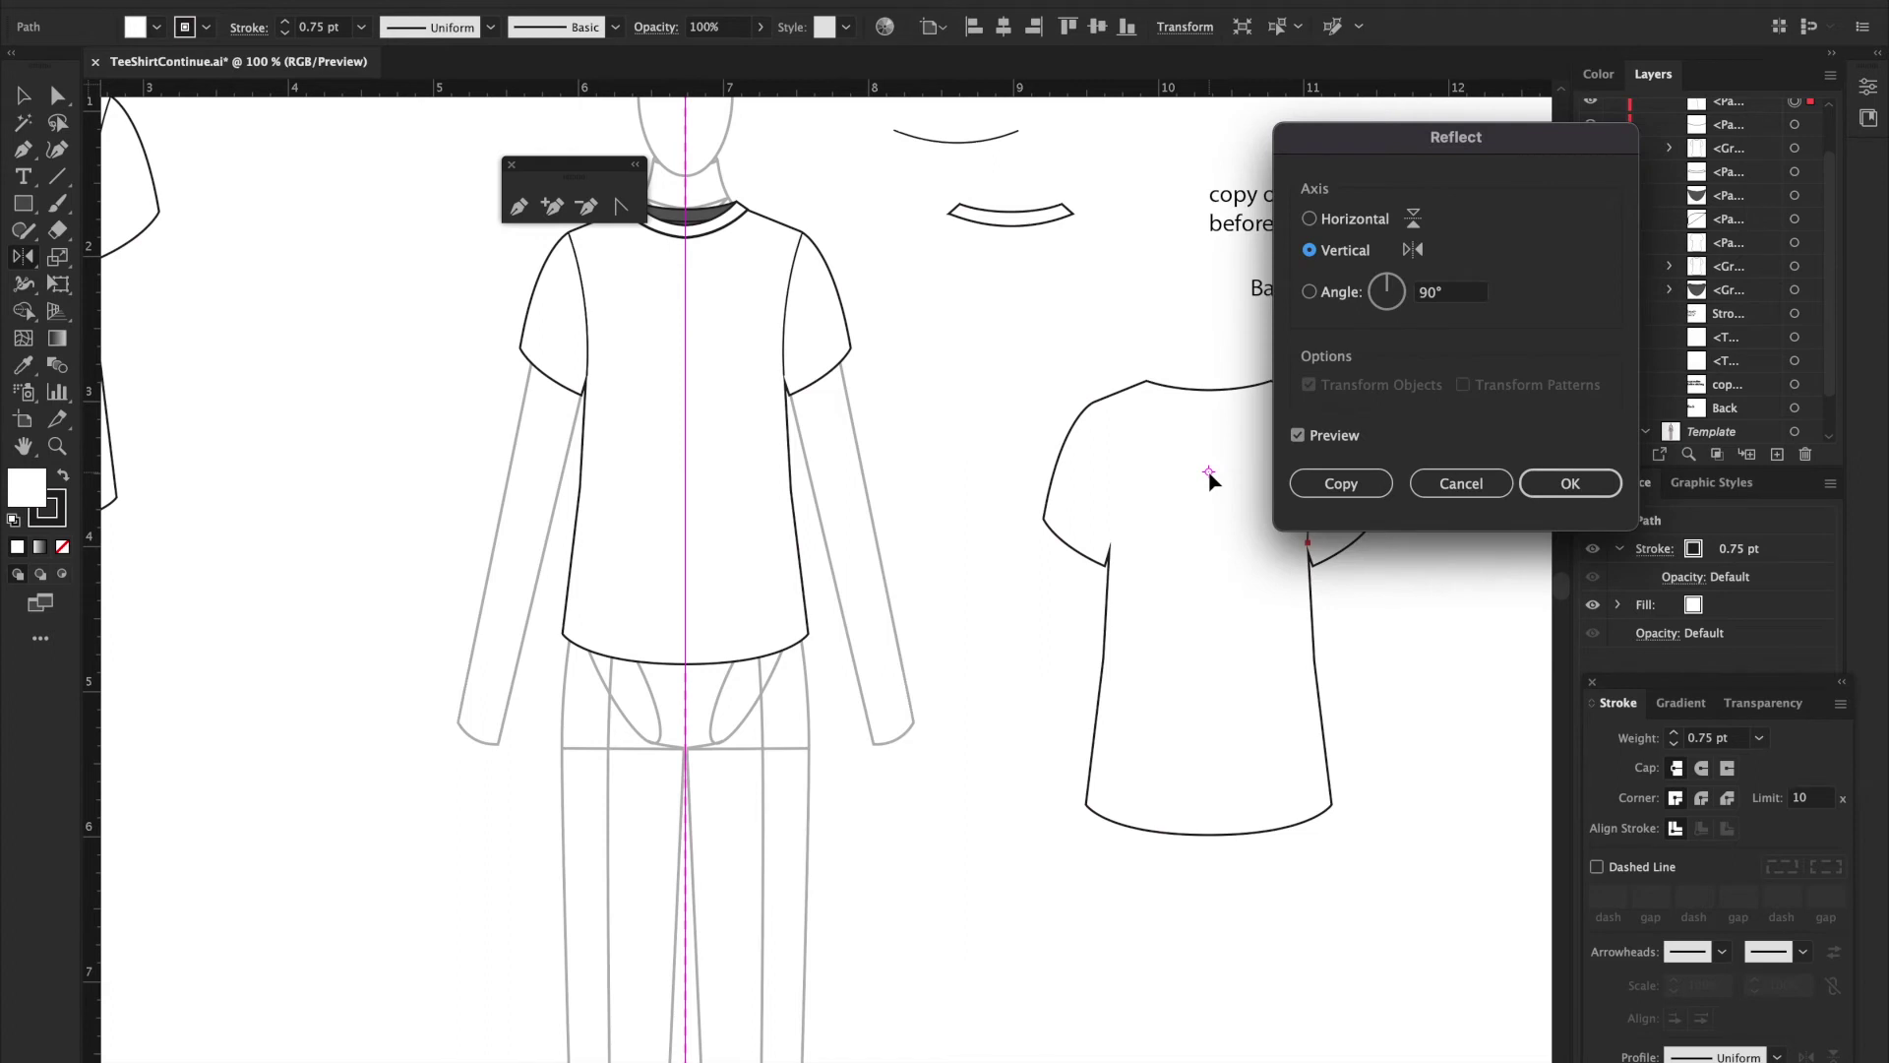
left_click(1303, 486)
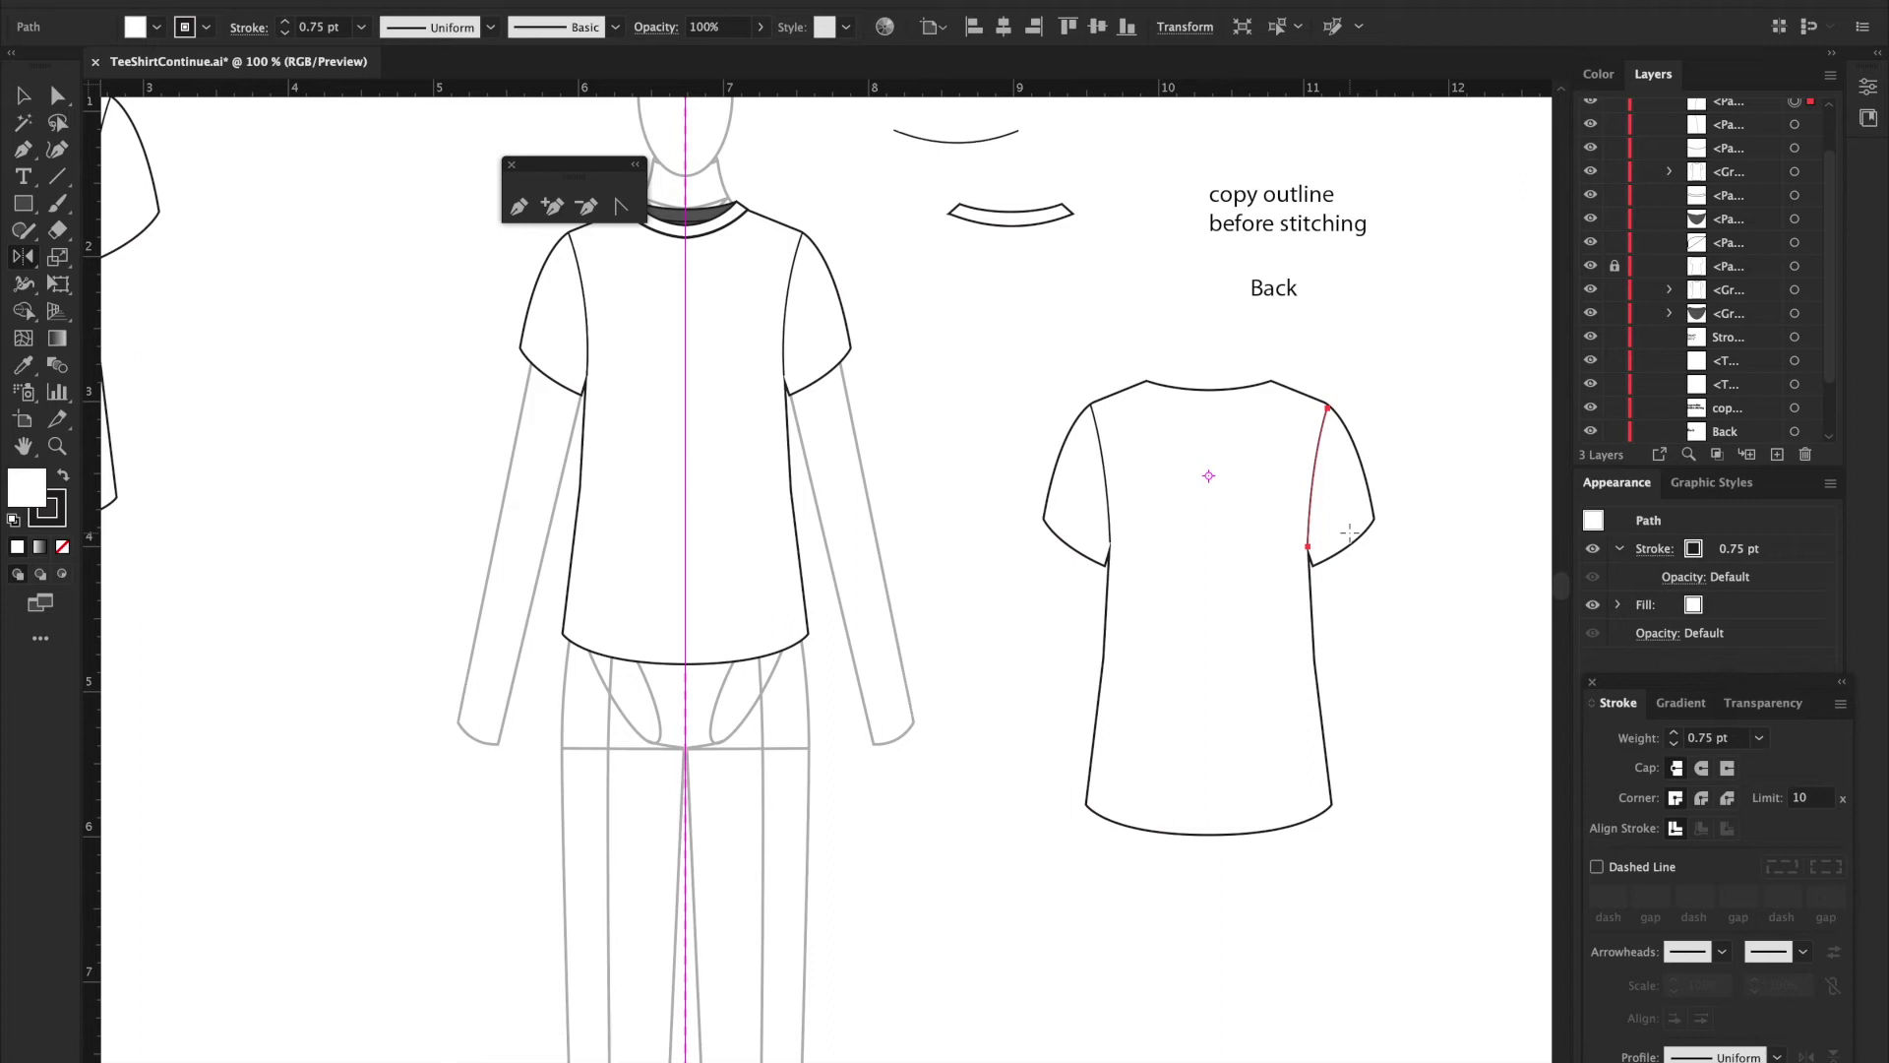
key("a")
left_click(1409, 553)
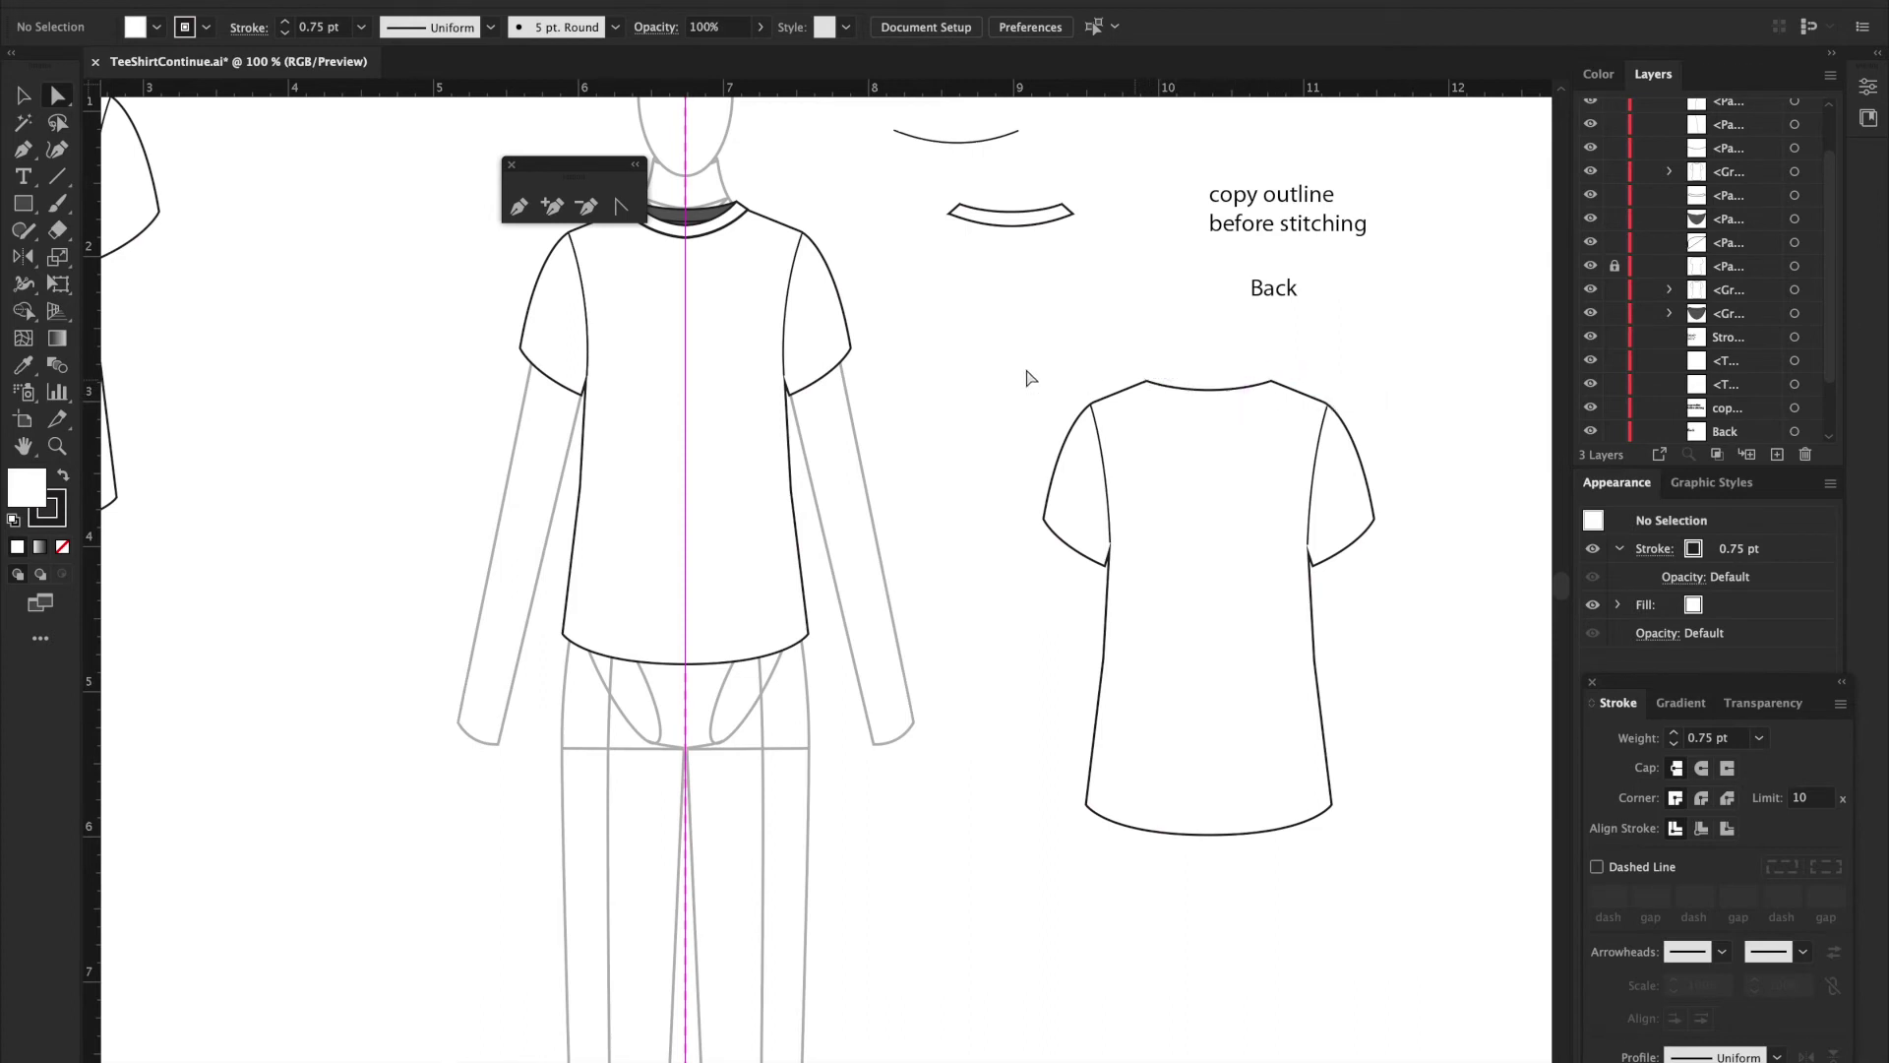
scroll(940, 408, "left", 3)
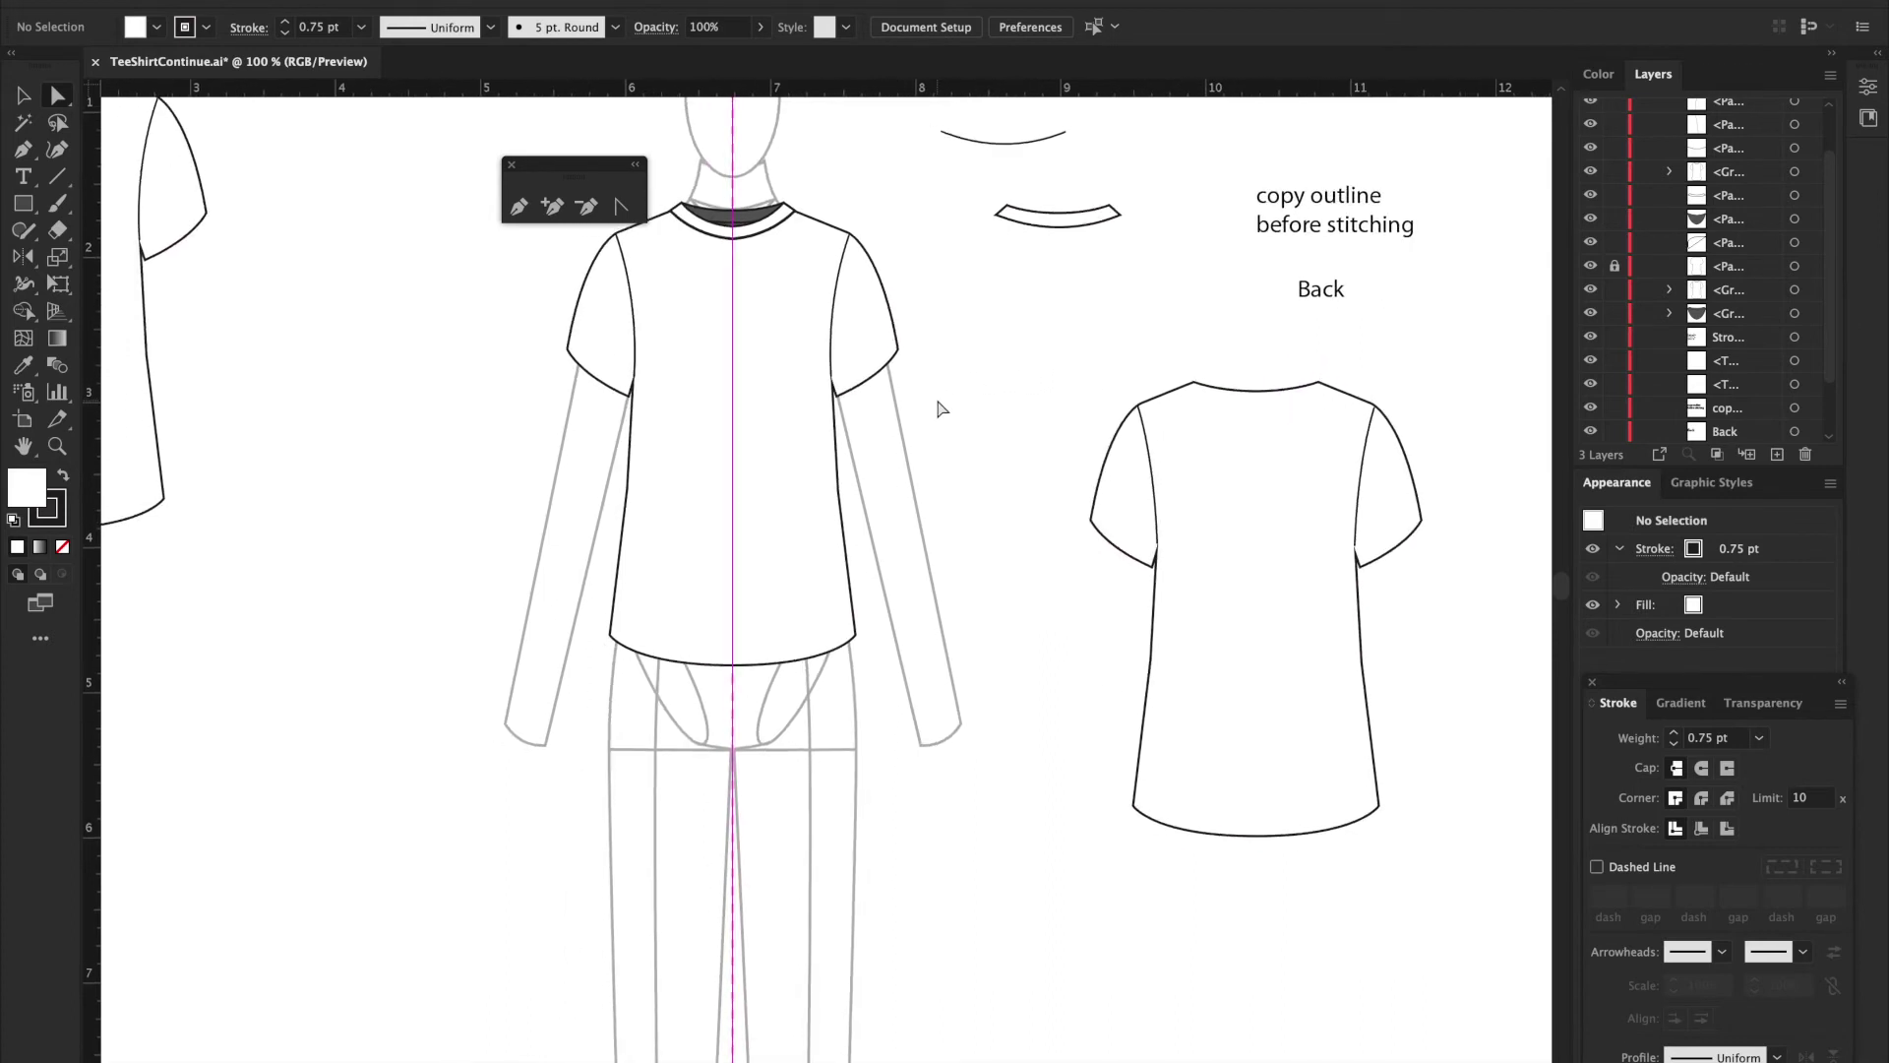
scroll(940, 409, "up", 2)
scroll(940, 408, "left", 1)
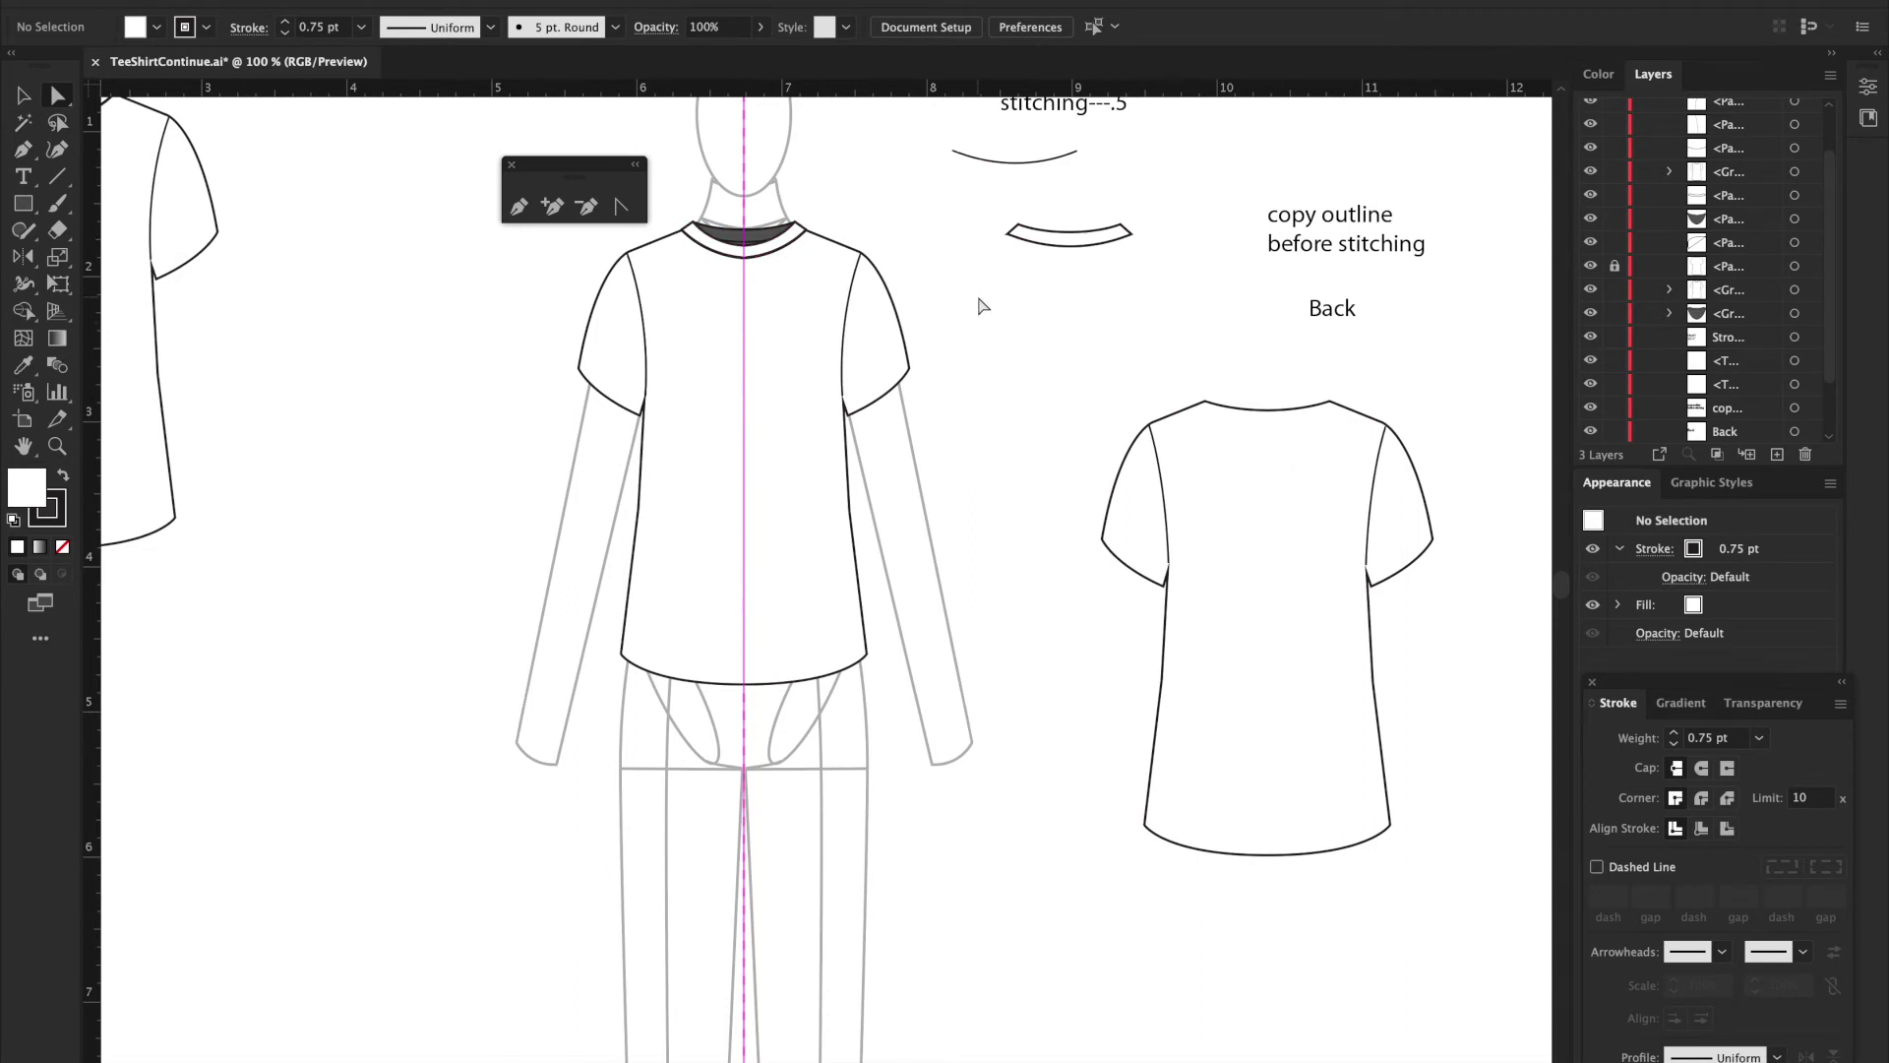
Step: Copy the gray back-neck group and place the duplicate above the back-view T-shirt, returning the original behind the front neckline
left_click_drag(574, 157, 511, 111)
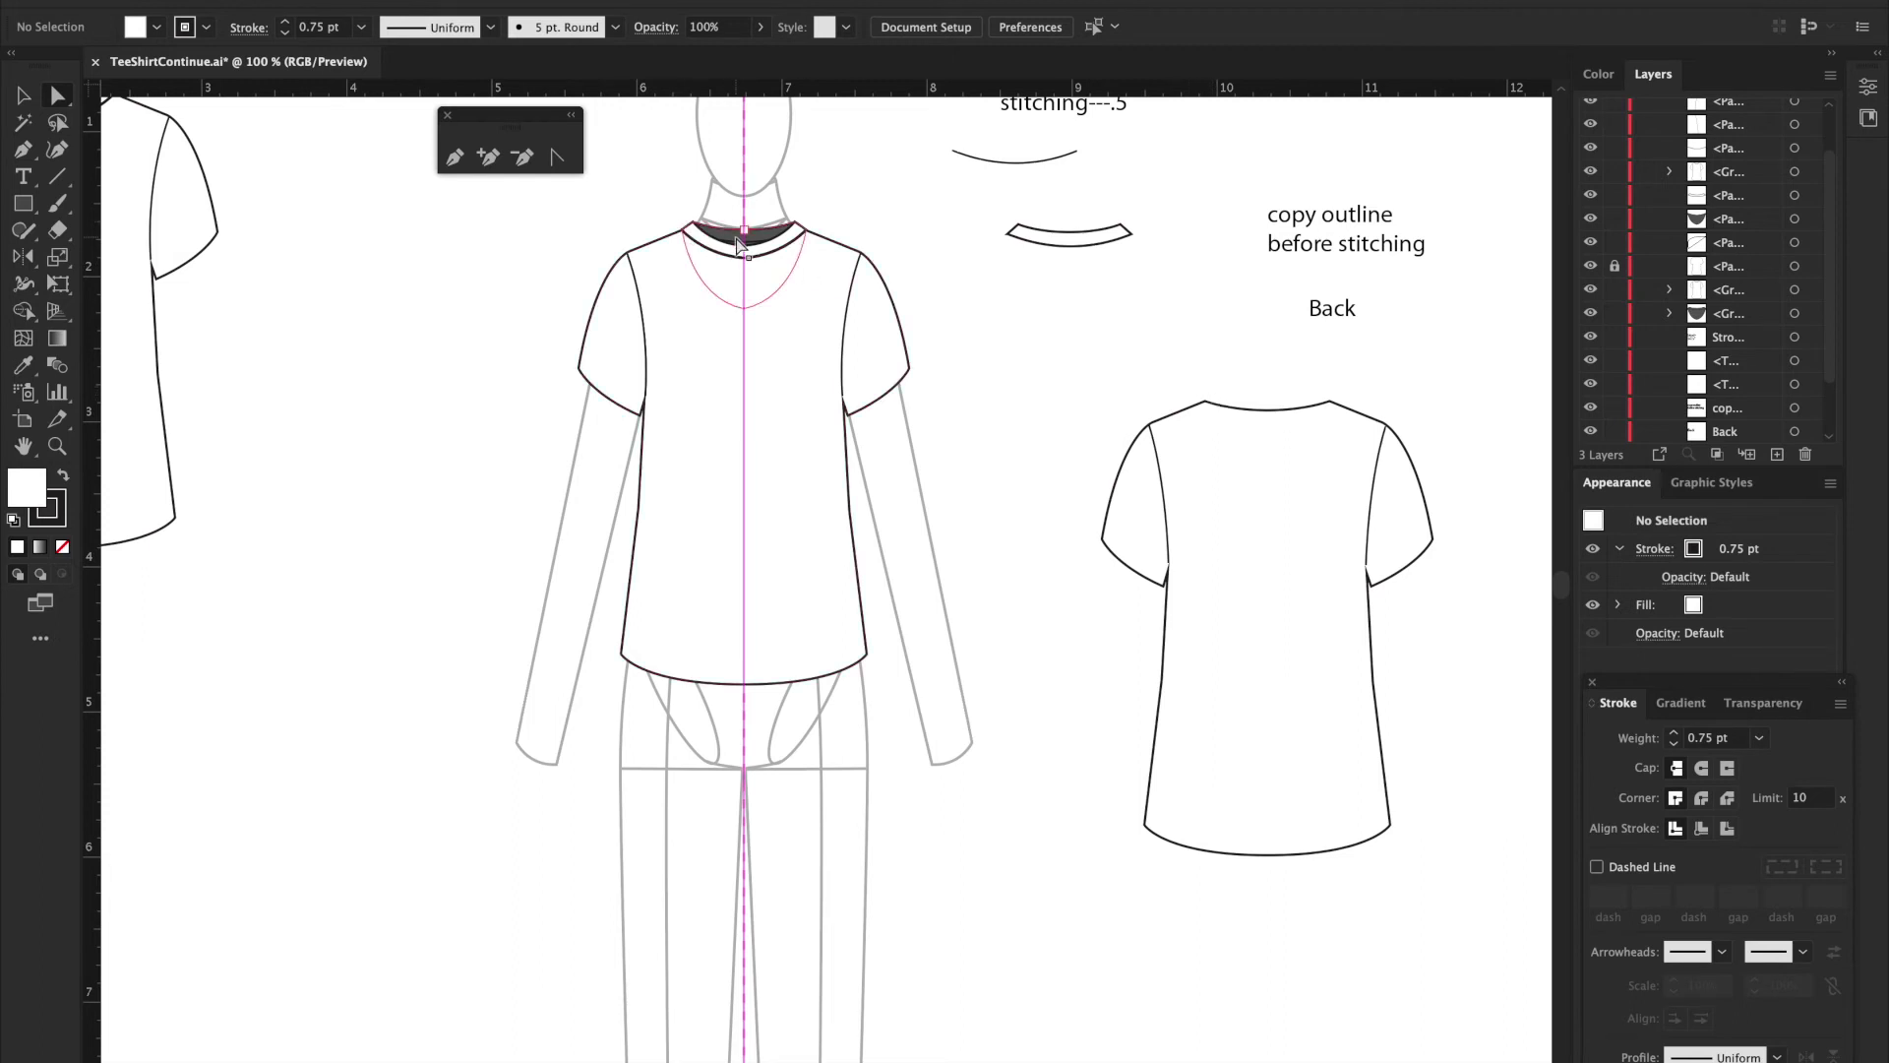
key("v")
left_click_drag(740, 239, 992, 329)
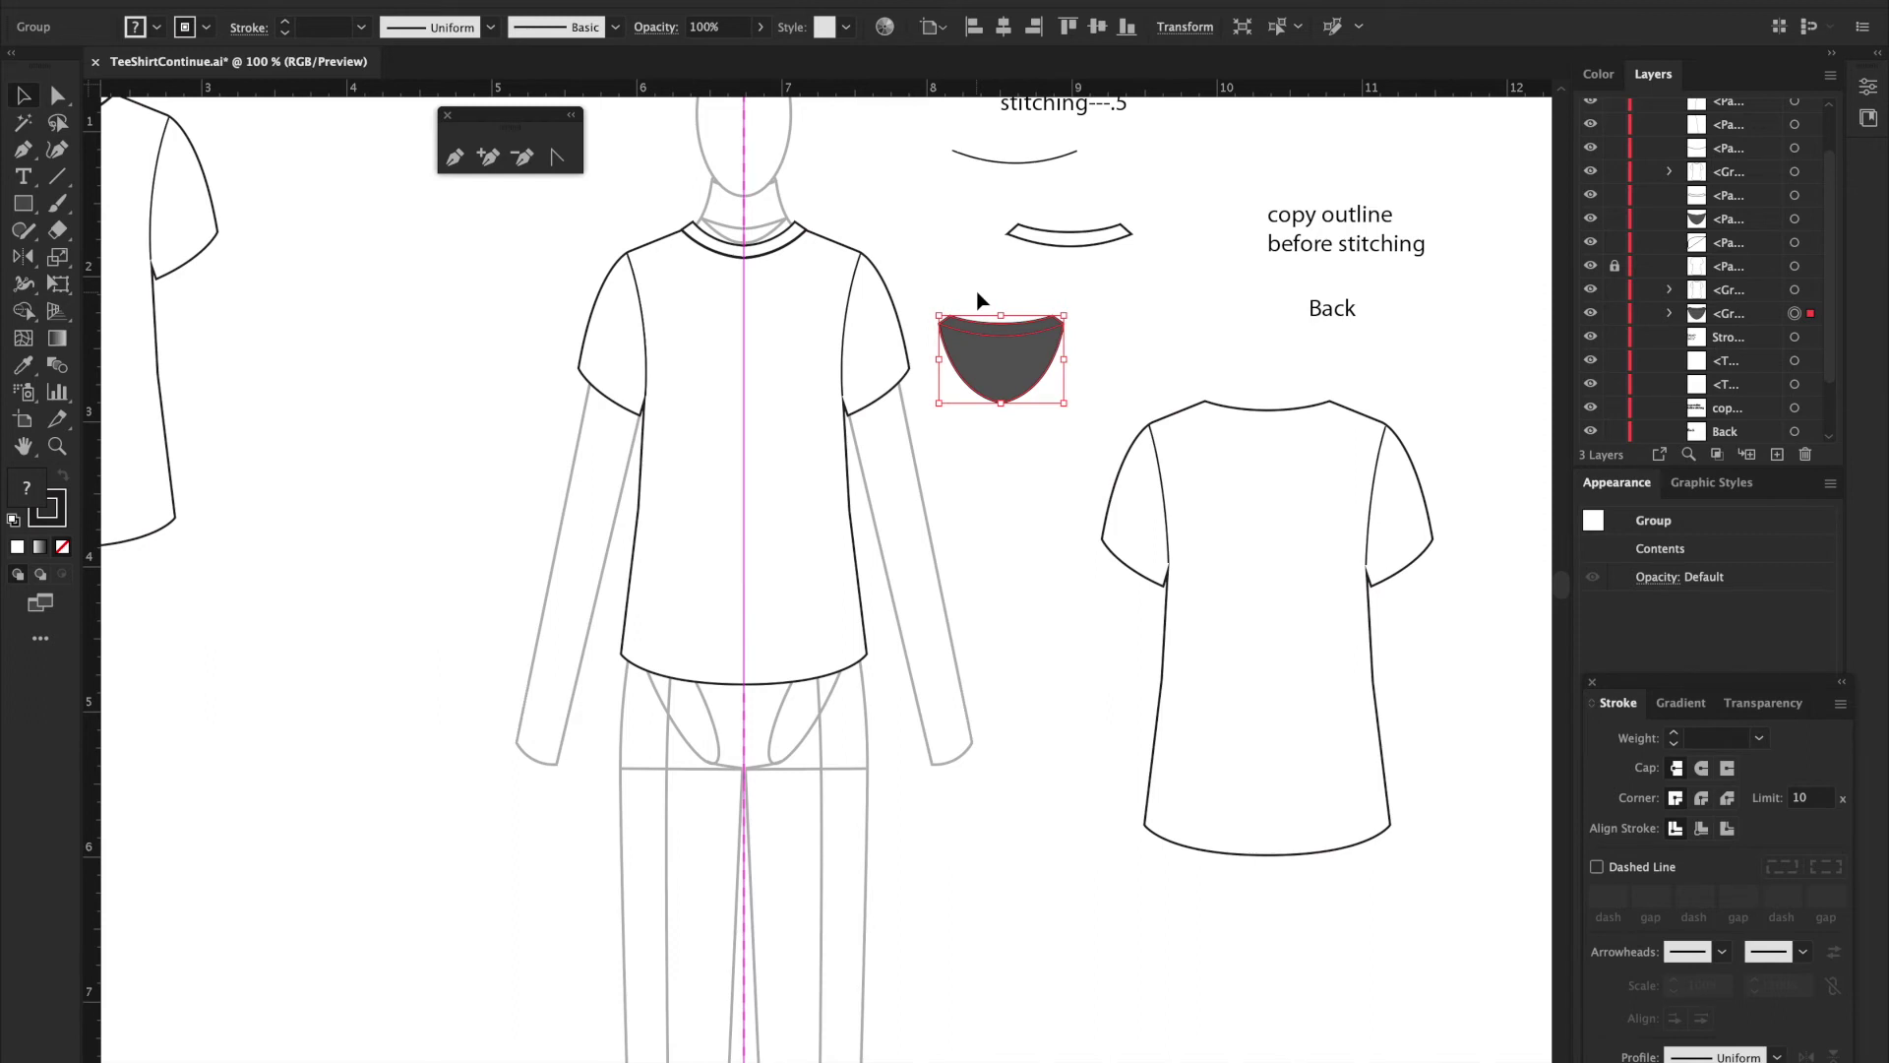
key("ctrl+v")
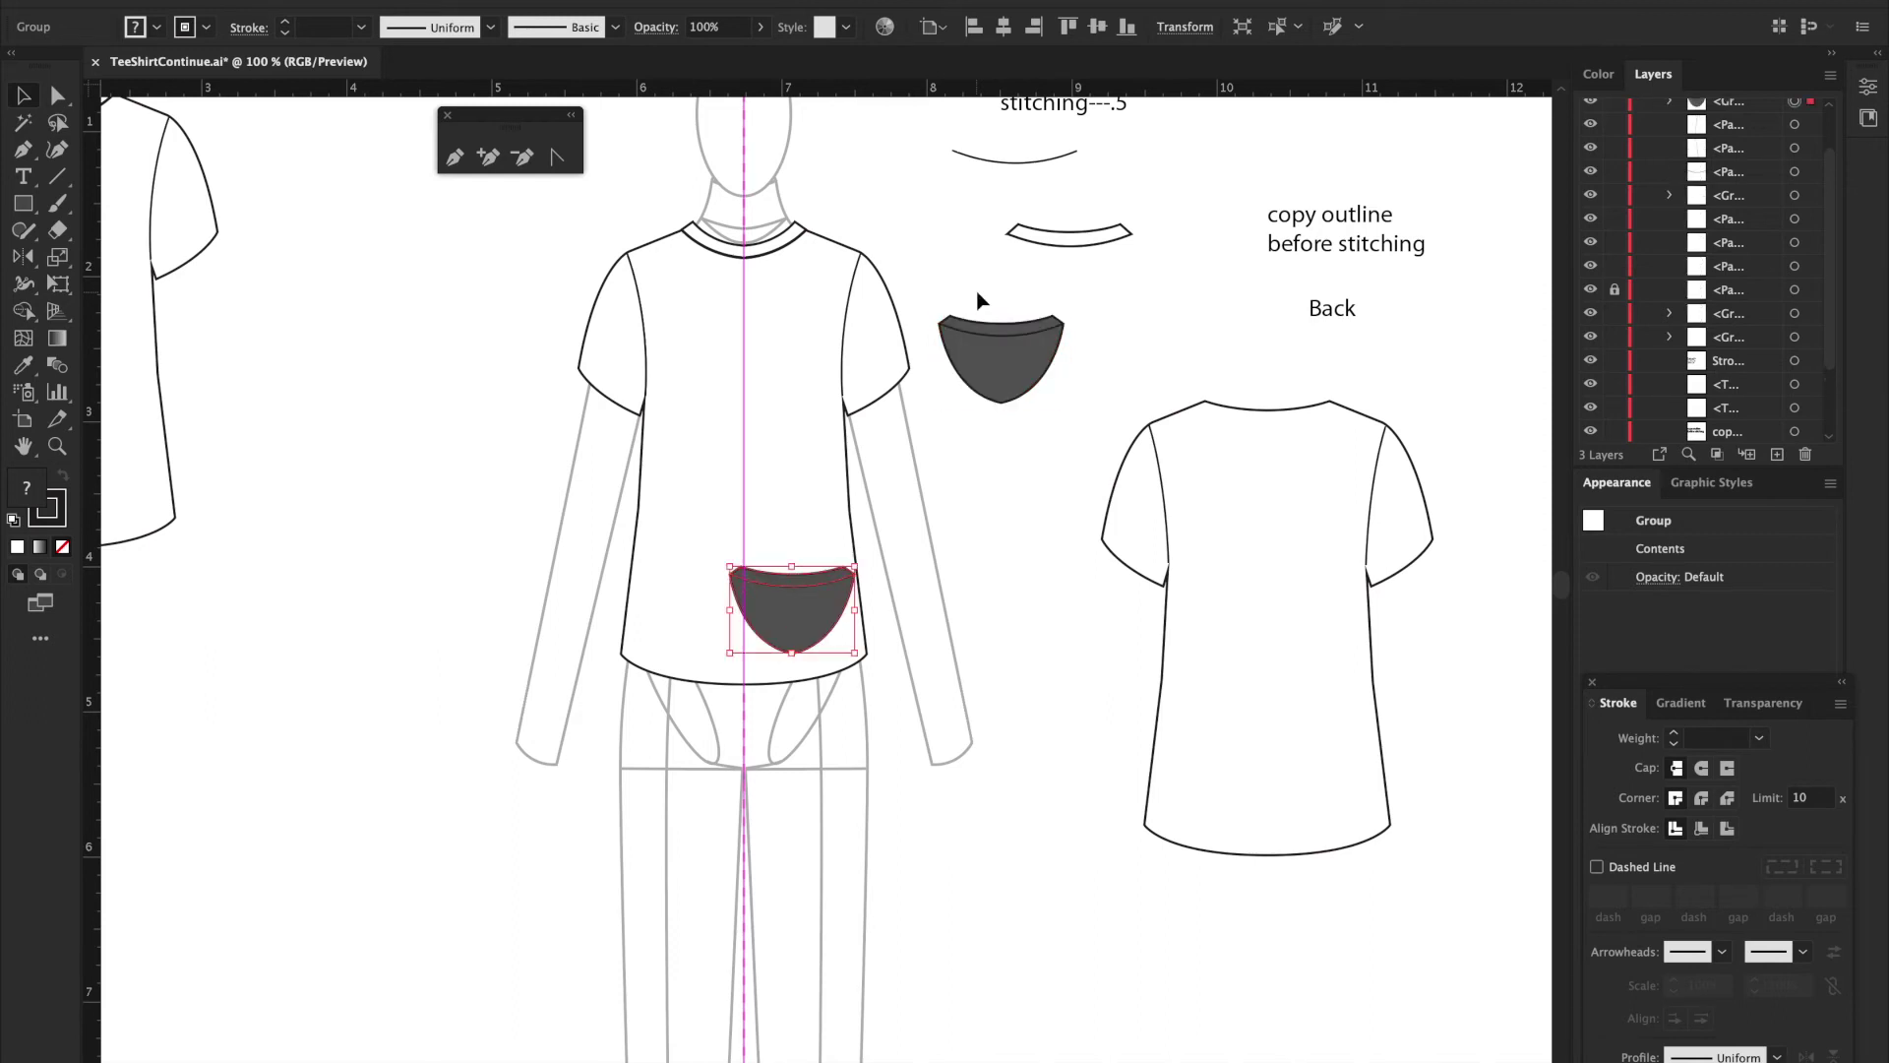
left_click_drag(794, 612, 1161, 342)
left_click_drag(976, 325, 739, 240)
left_click(890, 235)
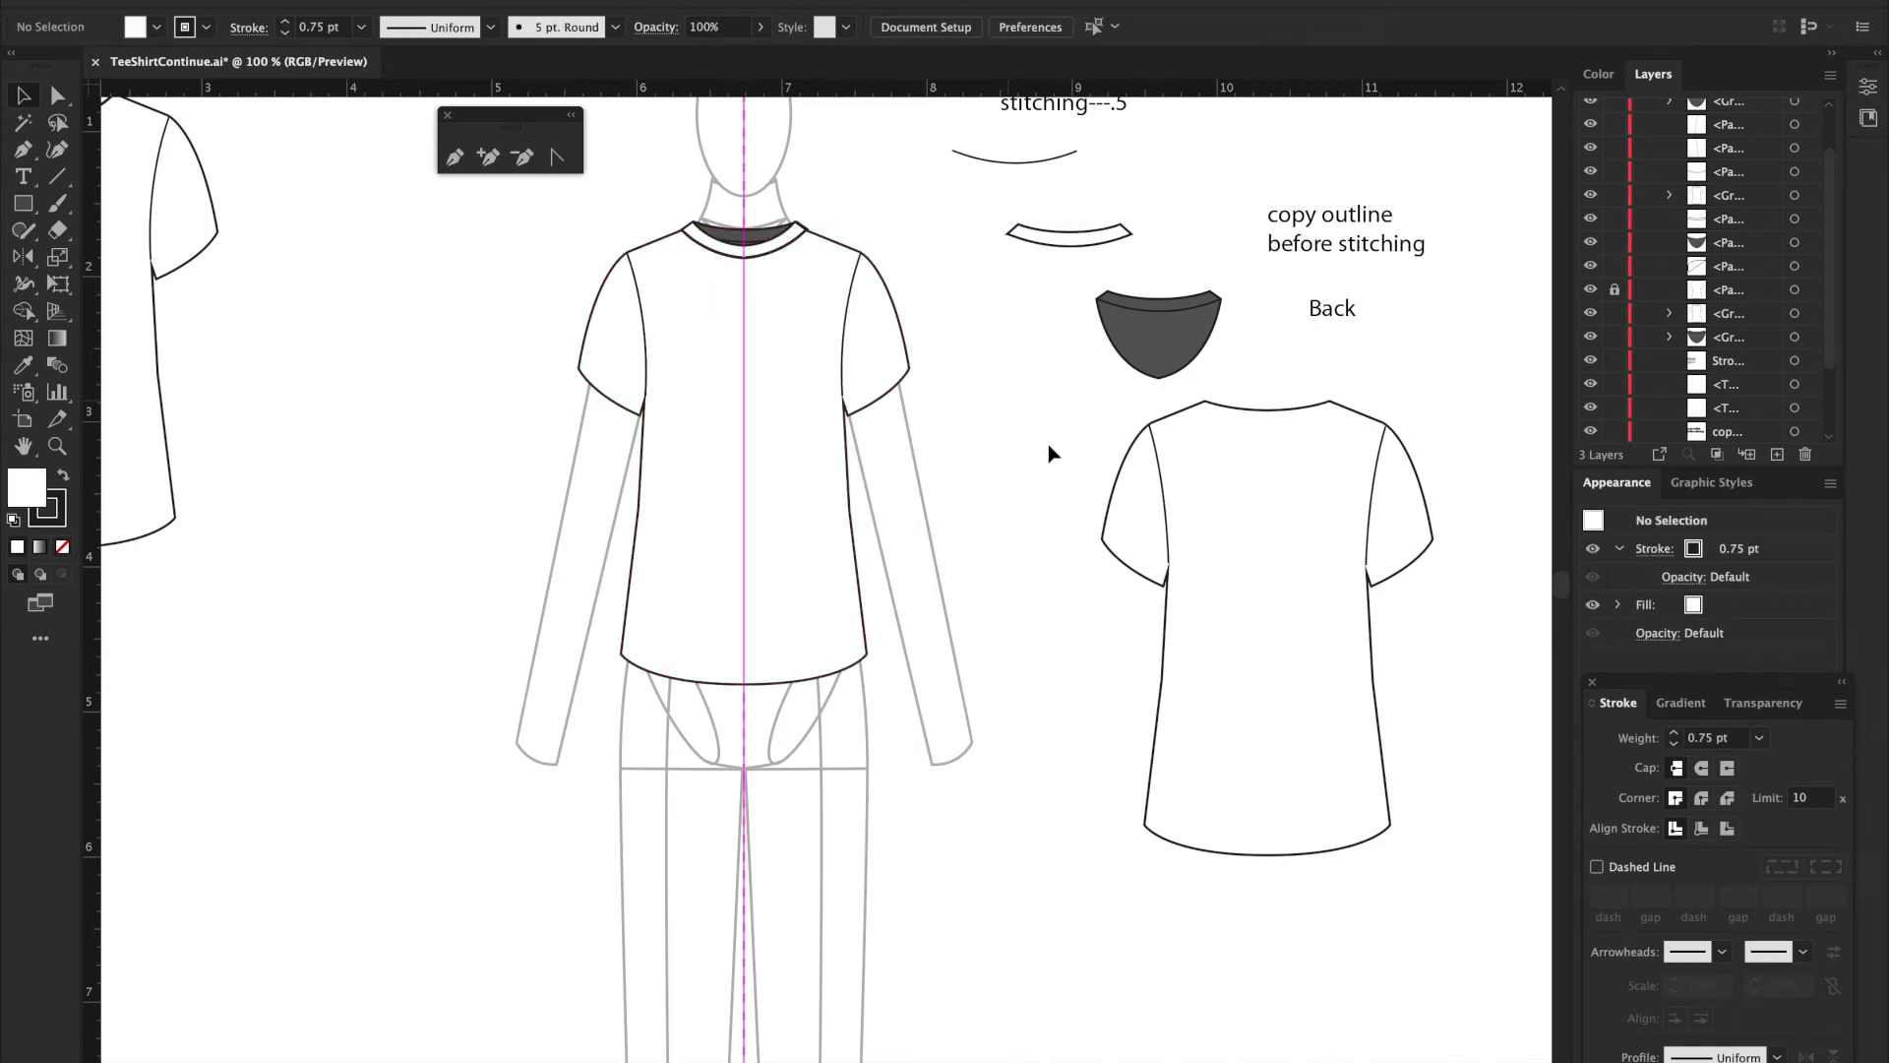
Step: Move the grouped front-view T-shirt off the croquis into the empty area on its left
left_click_drag(568, 209, 905, 724)
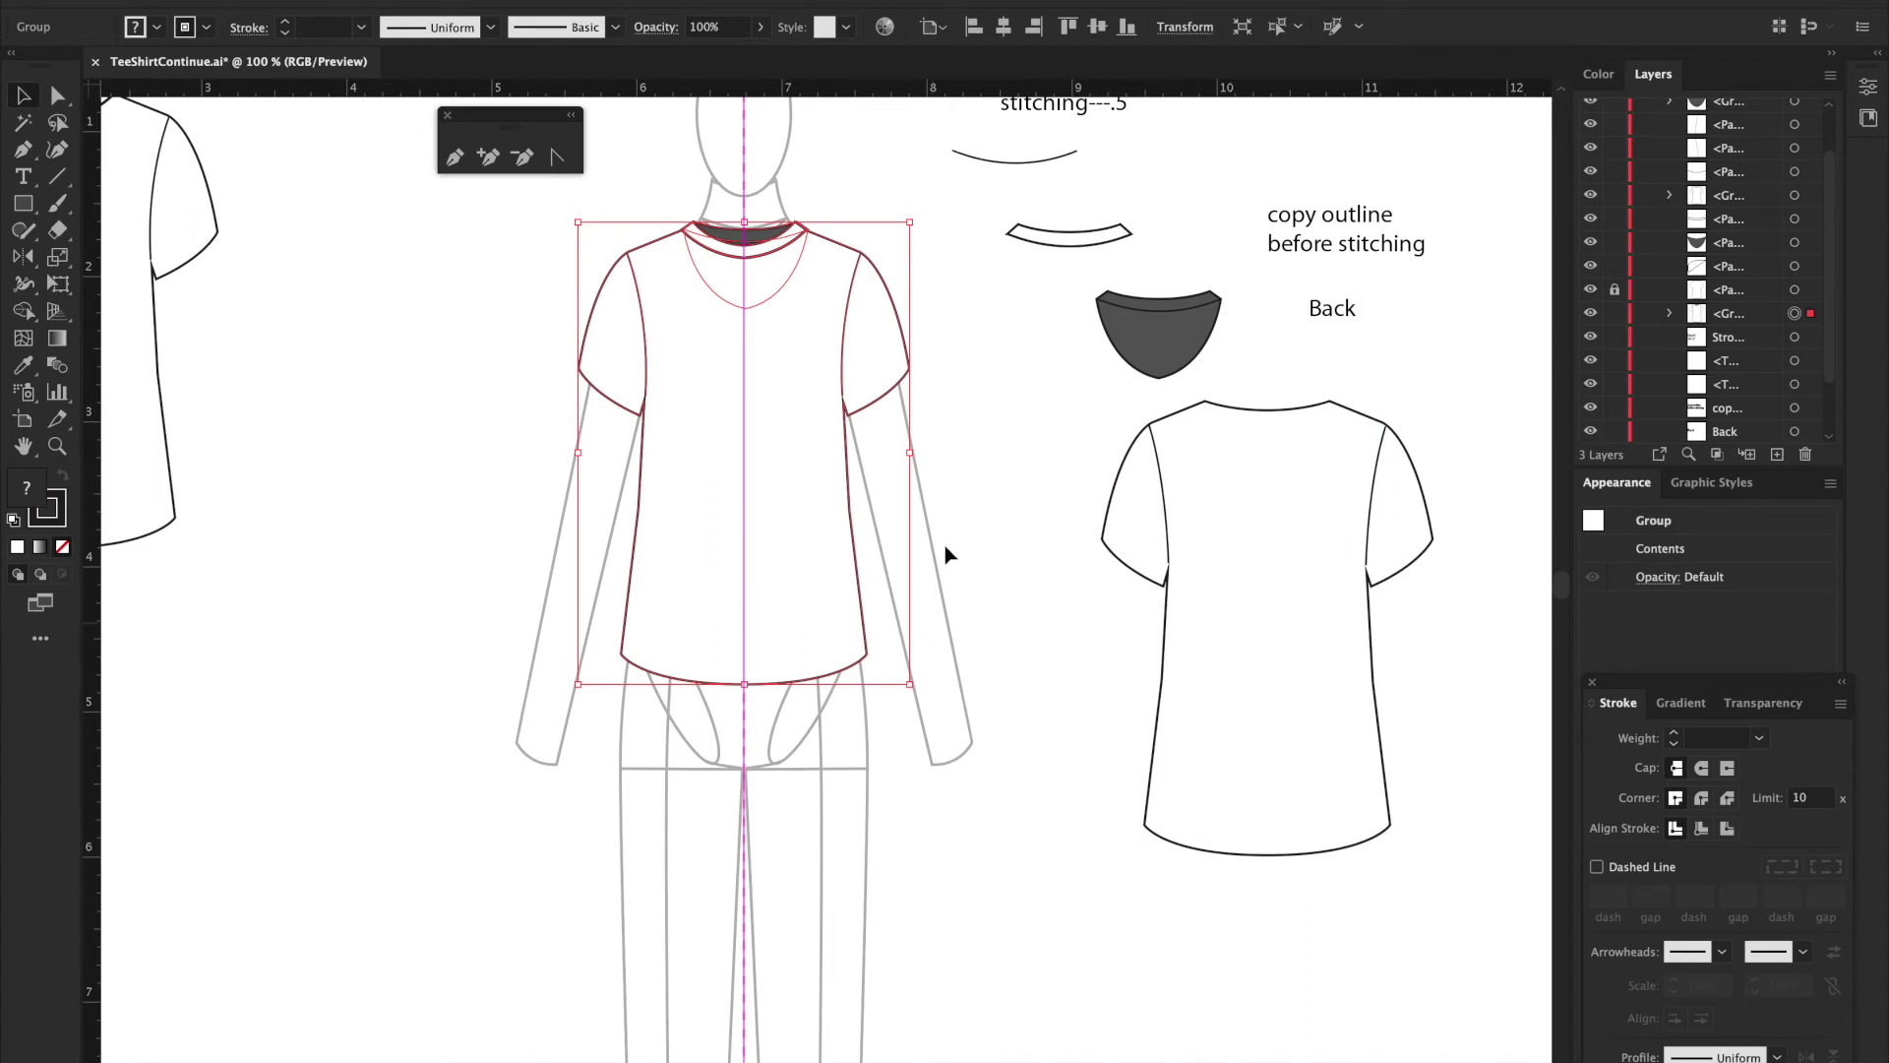
left_click(950, 468)
left_click_drag(830, 334, 499, 330)
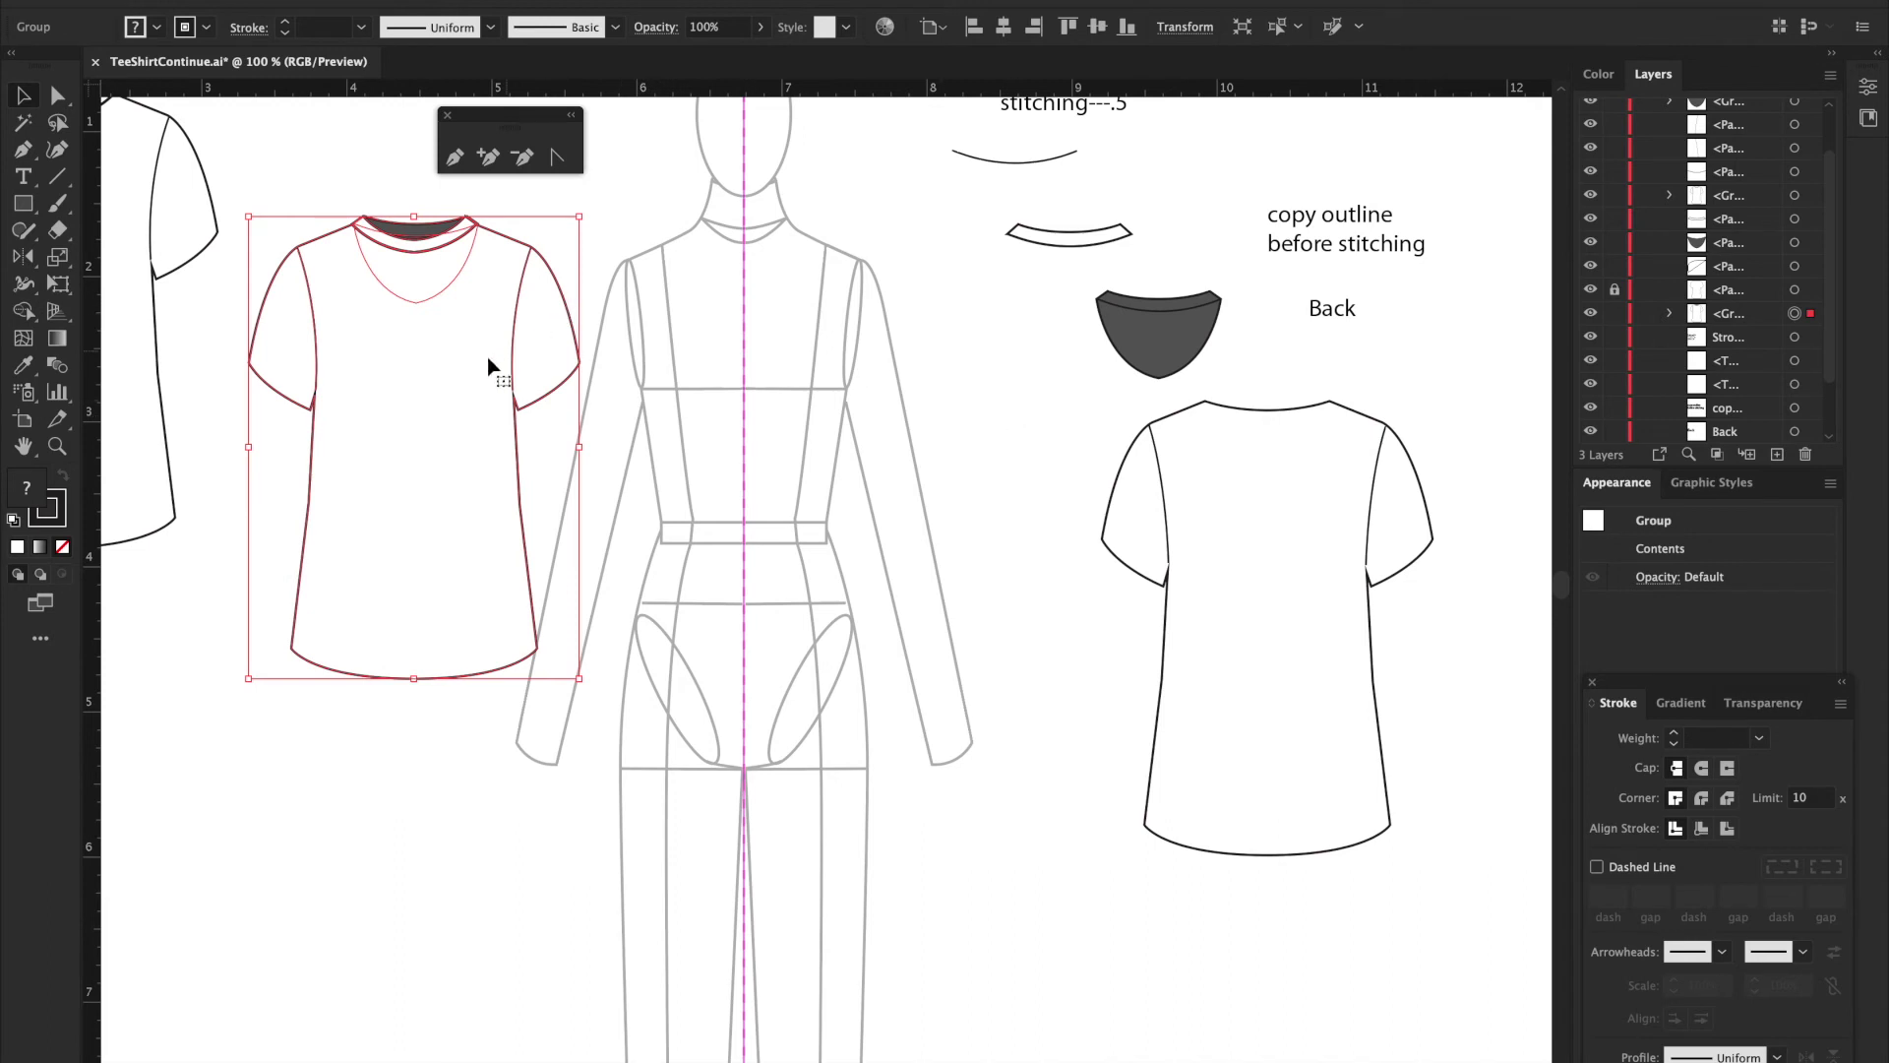
left_click_drag(491, 386, 491, 442)
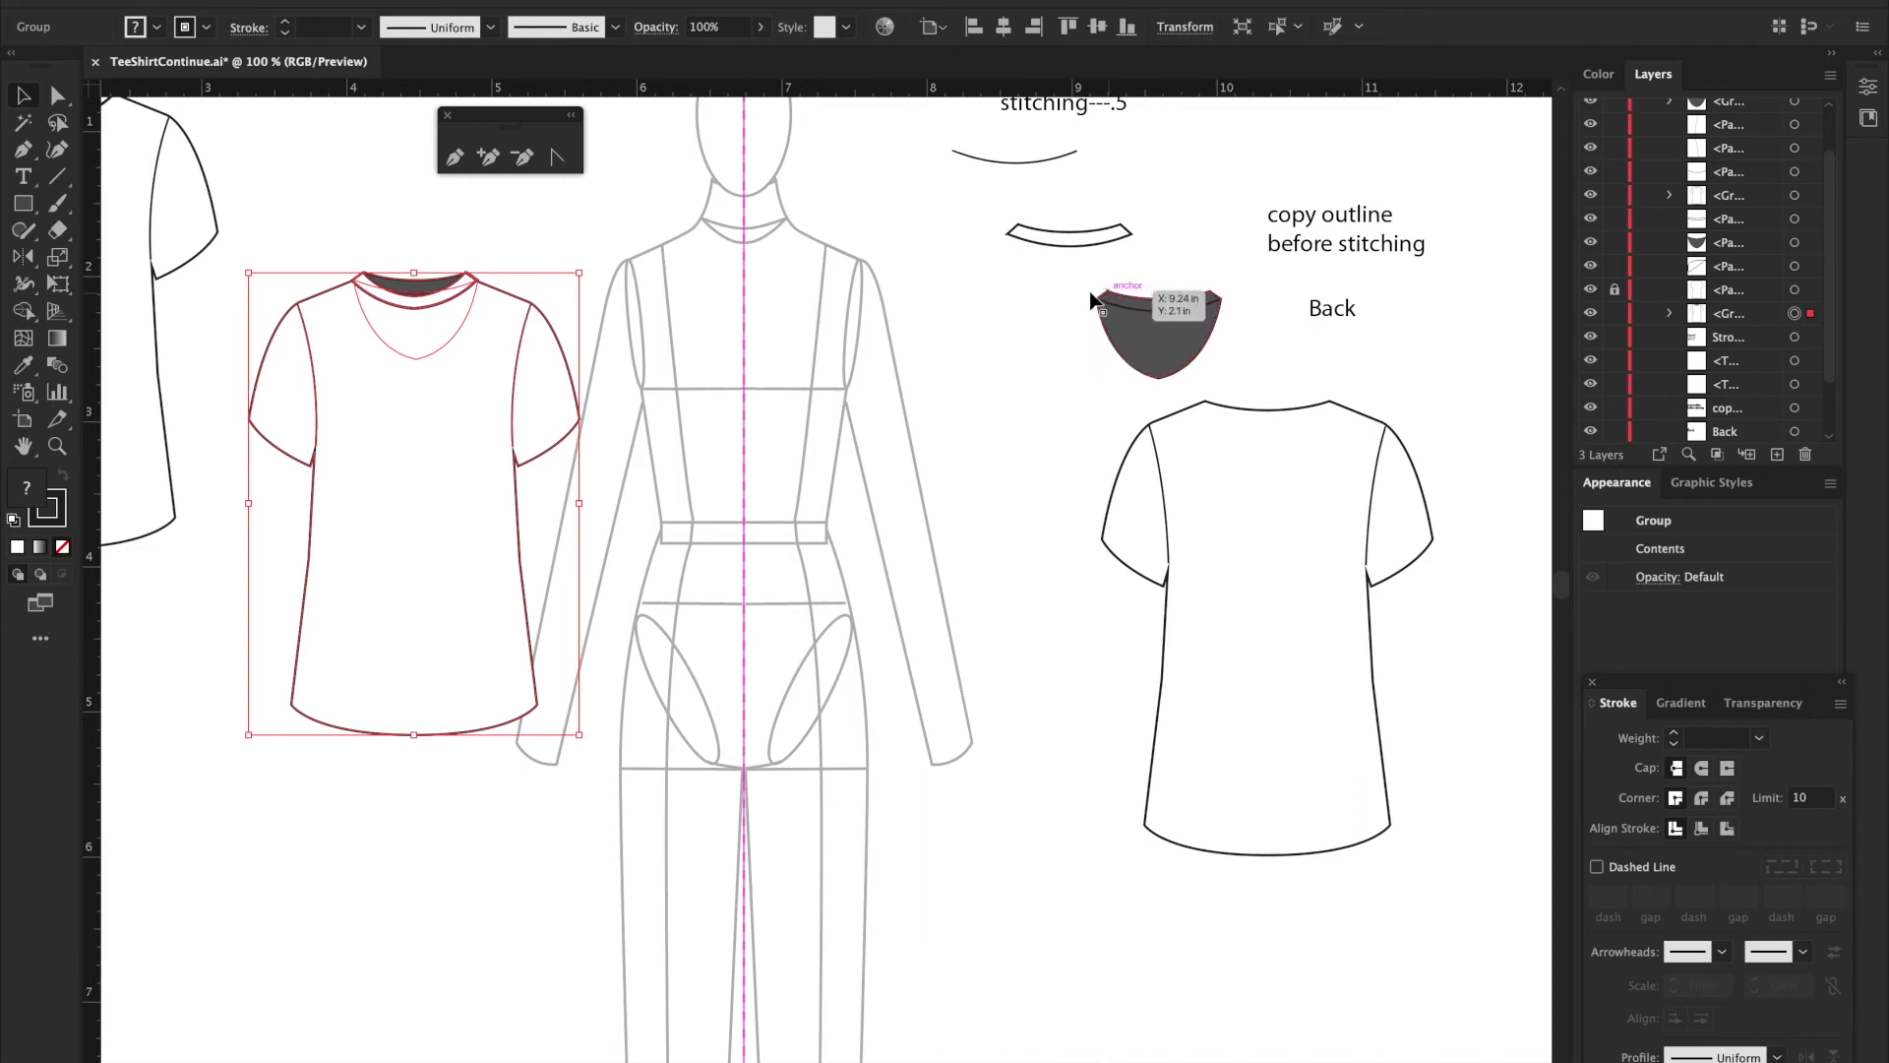
Step: Apply Pathfinder Divide to the duplicated gray back-neck group above the back view
left_click_drag(1072, 287, 1229, 396)
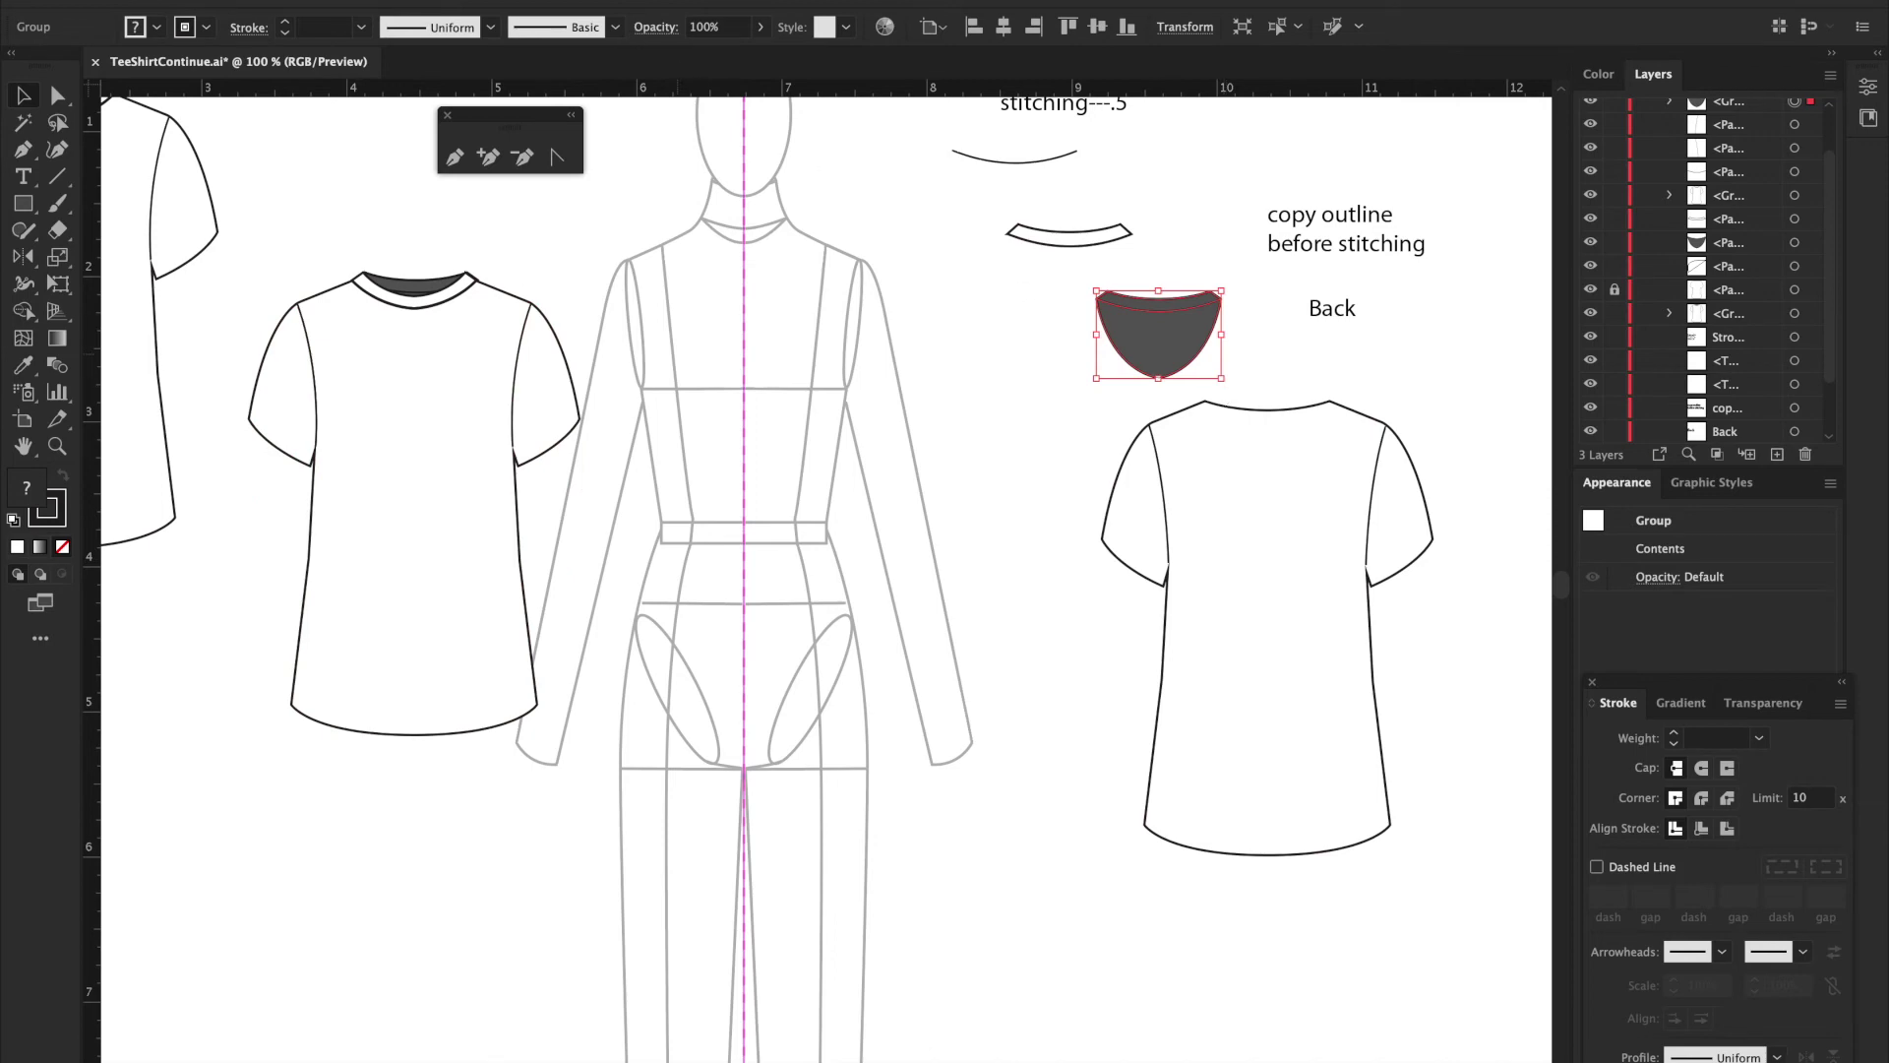
left_click(573, 1)
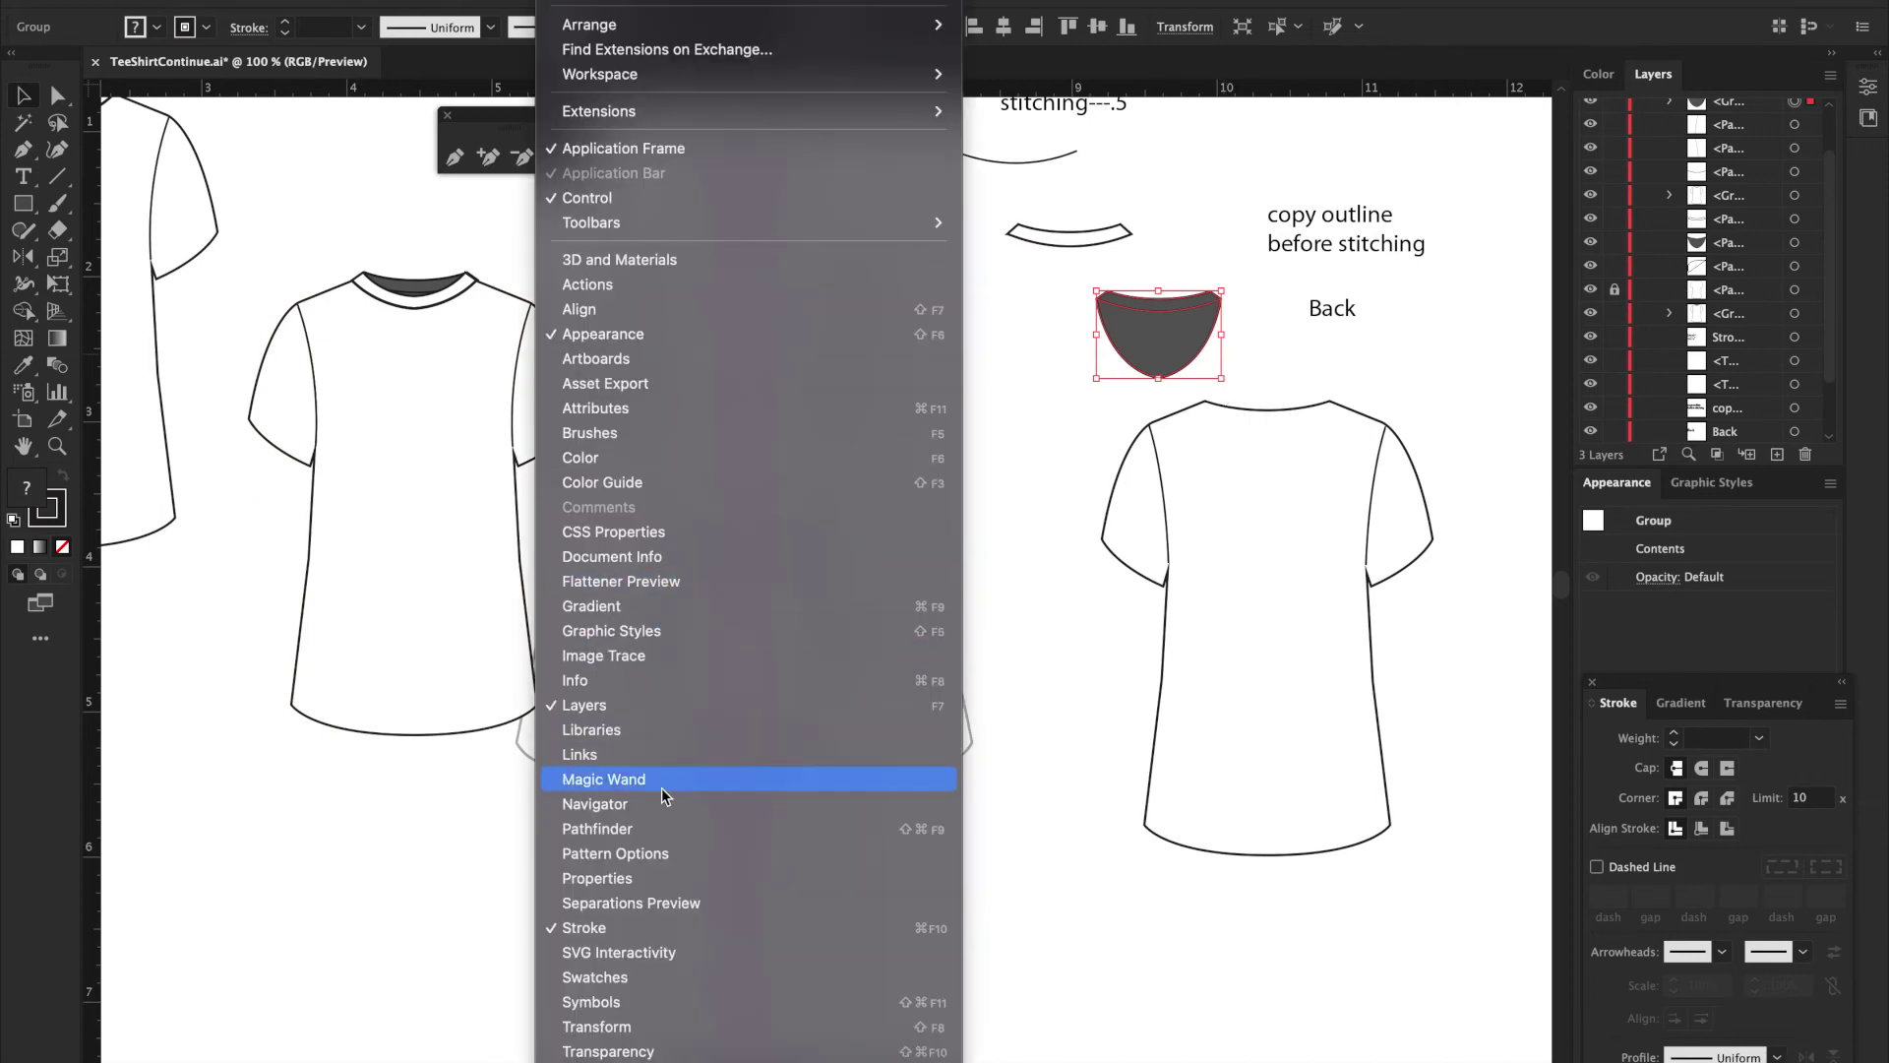
left_click(642, 829)
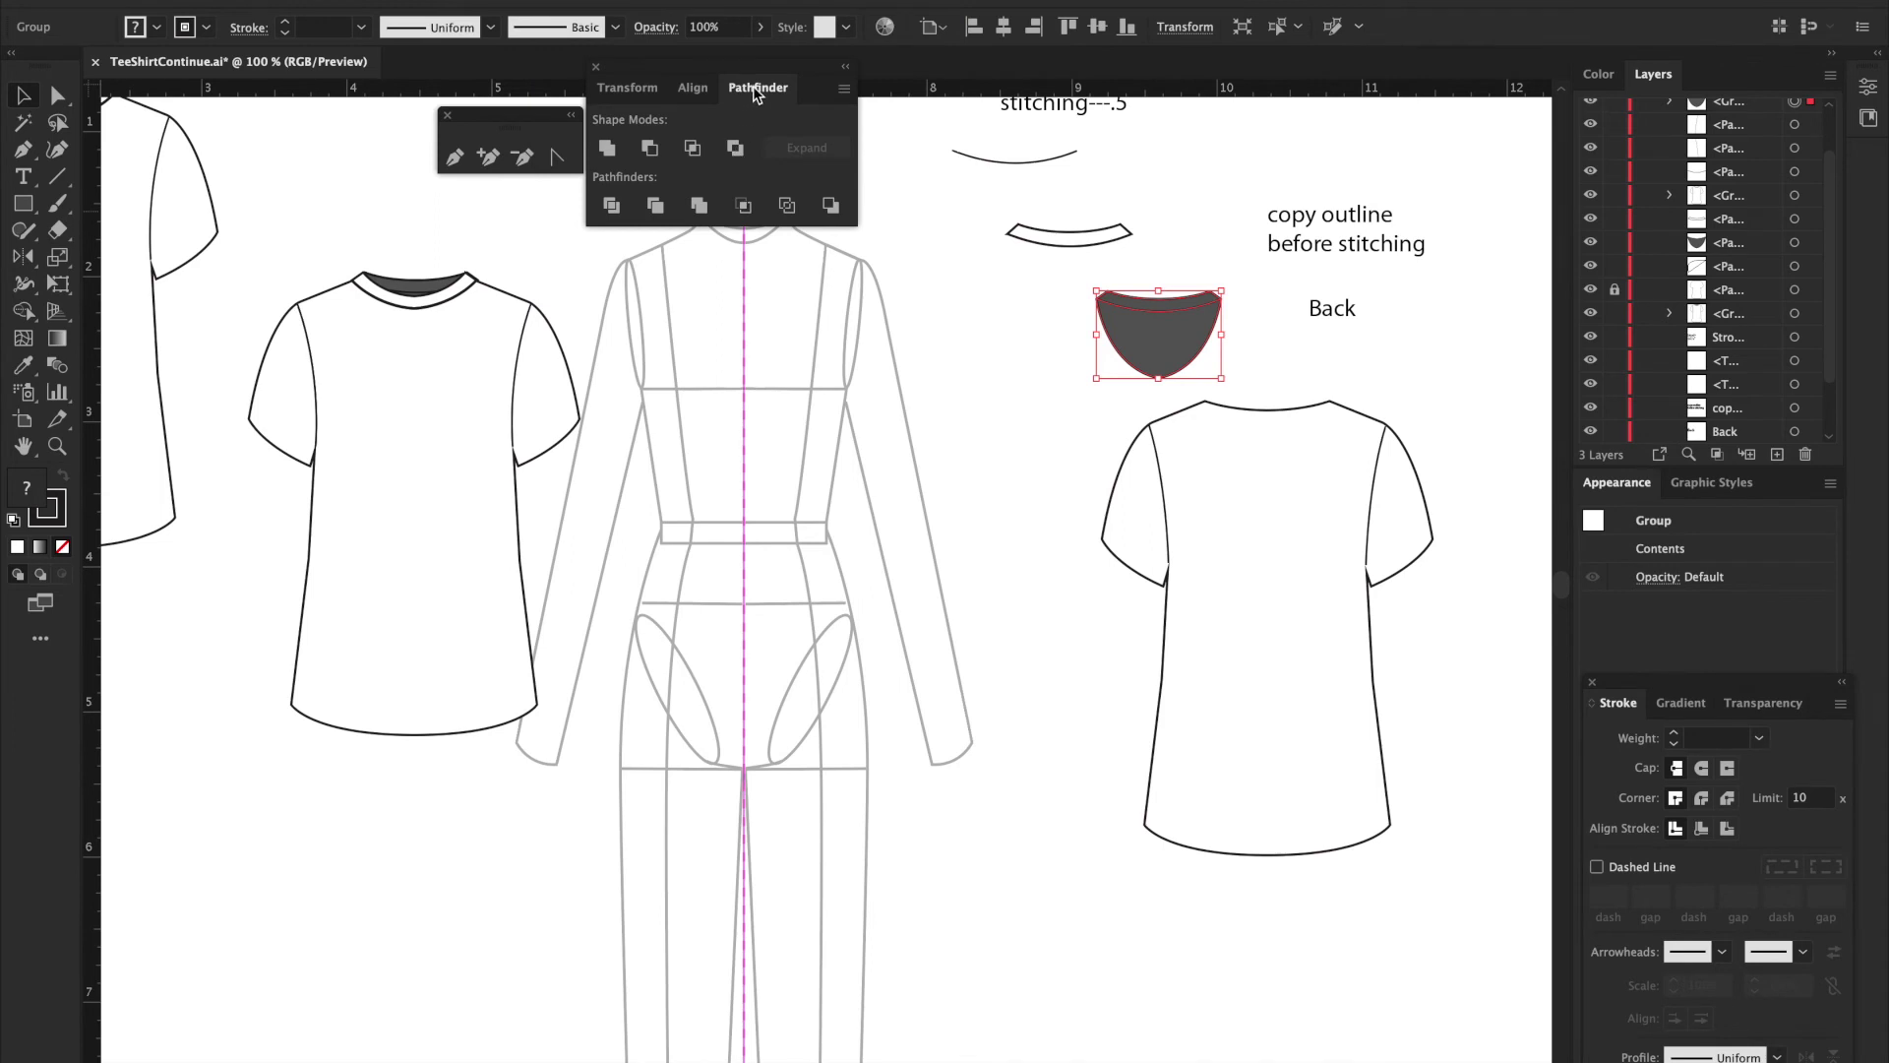
left_click(611, 205)
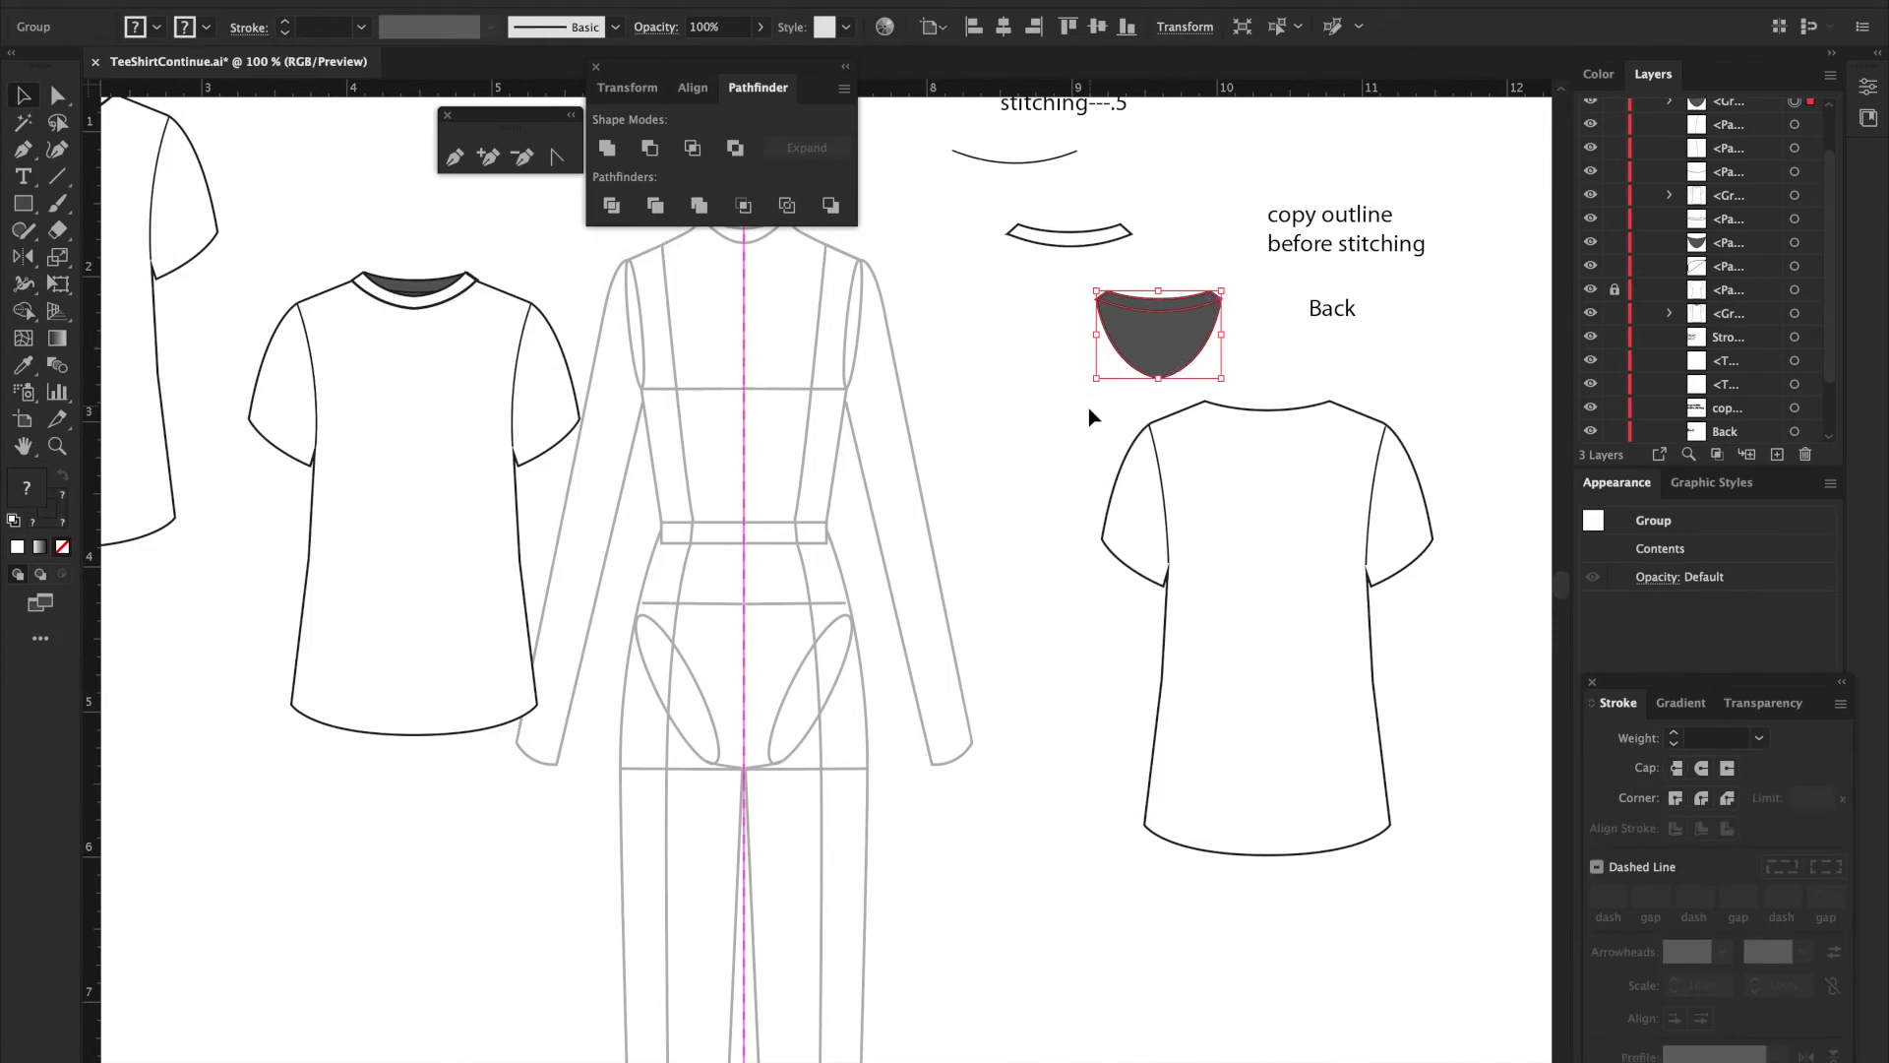
Step: Try to pull the neckband strip of the duplicated back-neck group apart from its lower piece
left_click_drag(1153, 343, 1035, 310)
key("a")
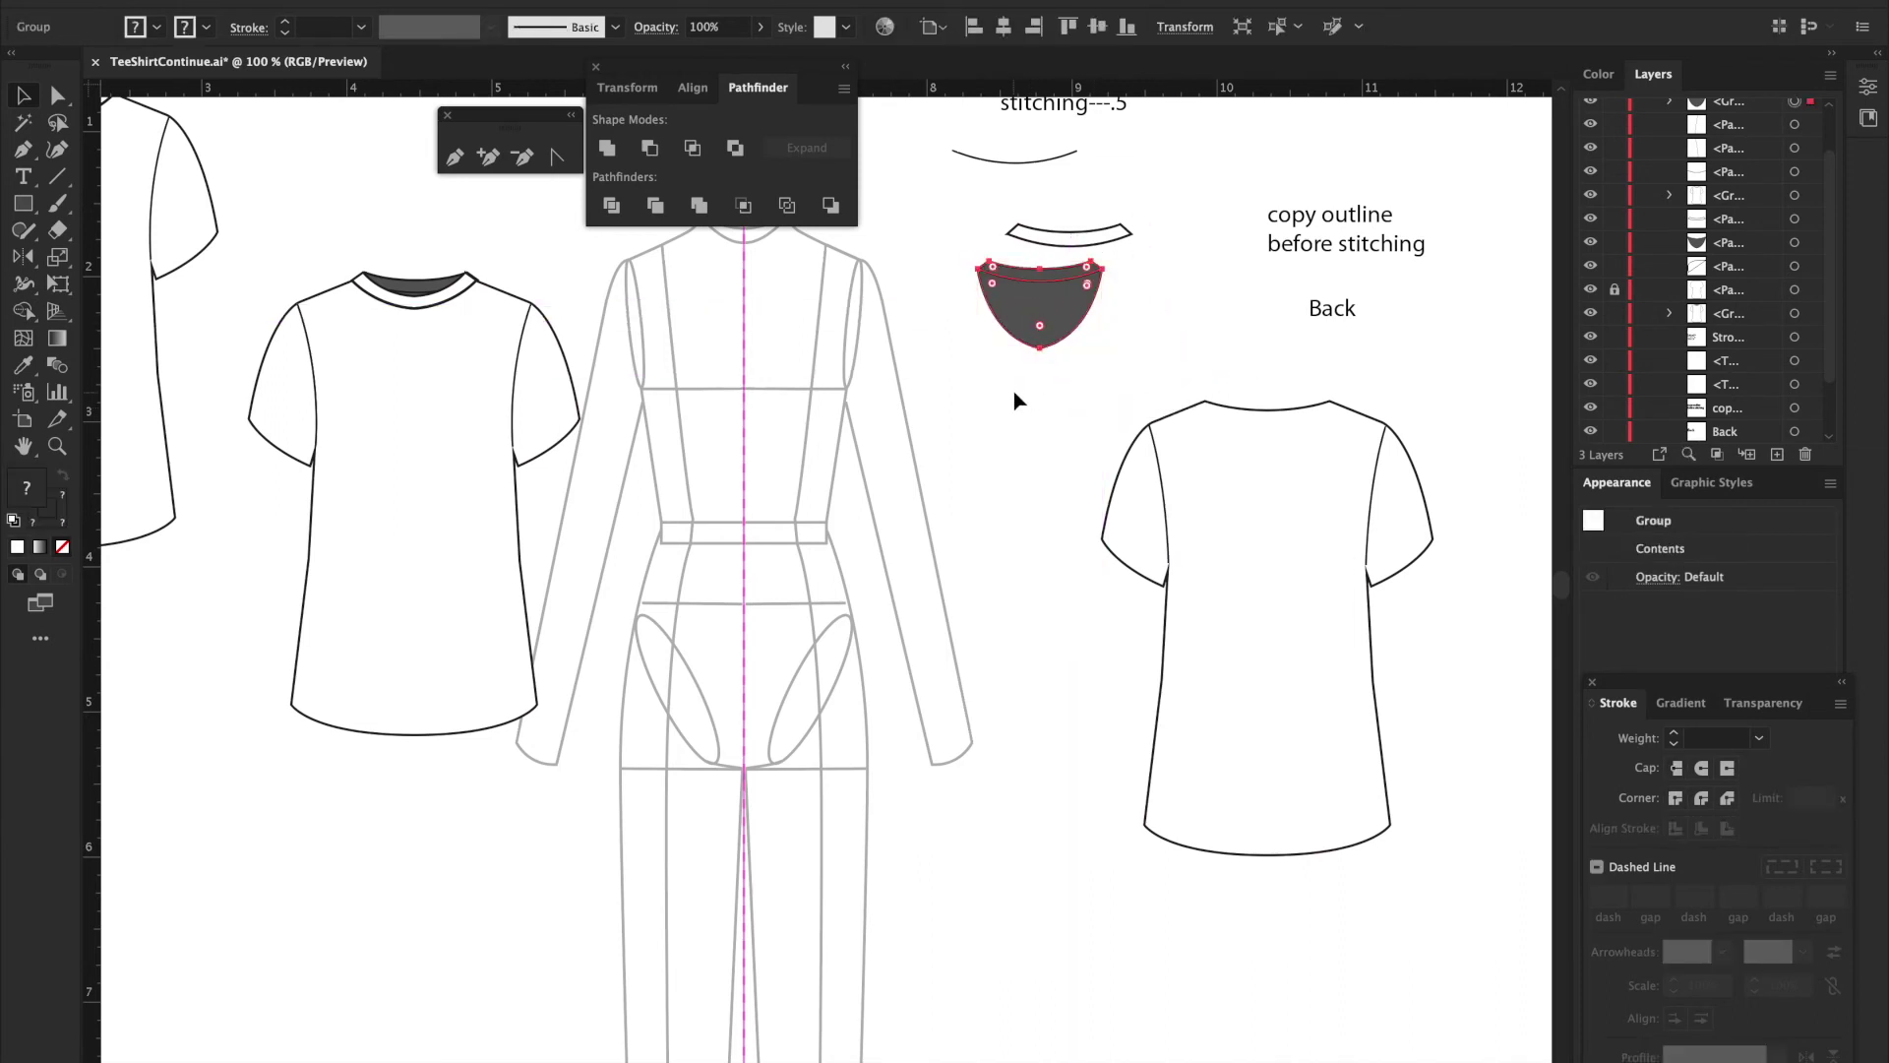
left_click_drag(1028, 315, 1028, 389)
left_click(972, 327)
key("v")
left_click_drag(959, 317, 1109, 457)
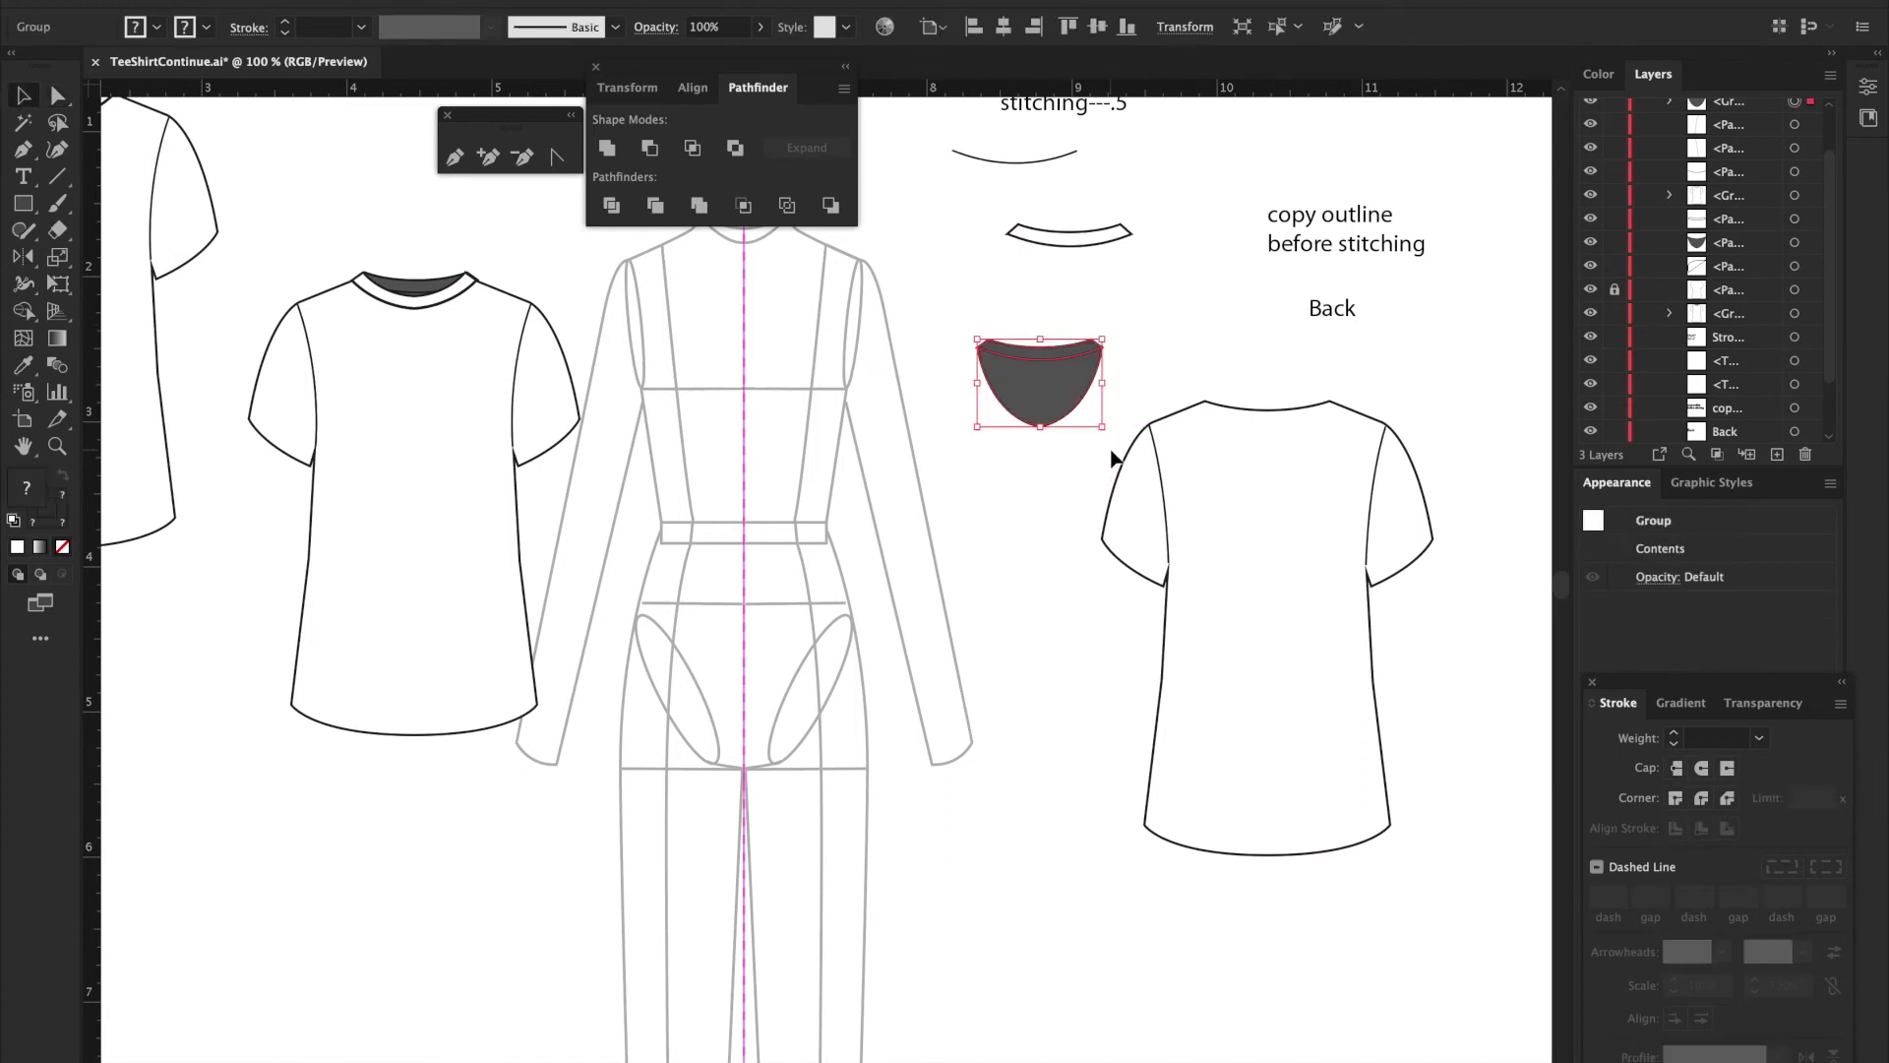
Step: Ungroup the duplicated back-neck shapes and divide them again with Pathfinder Divide
right_click(1043, 394)
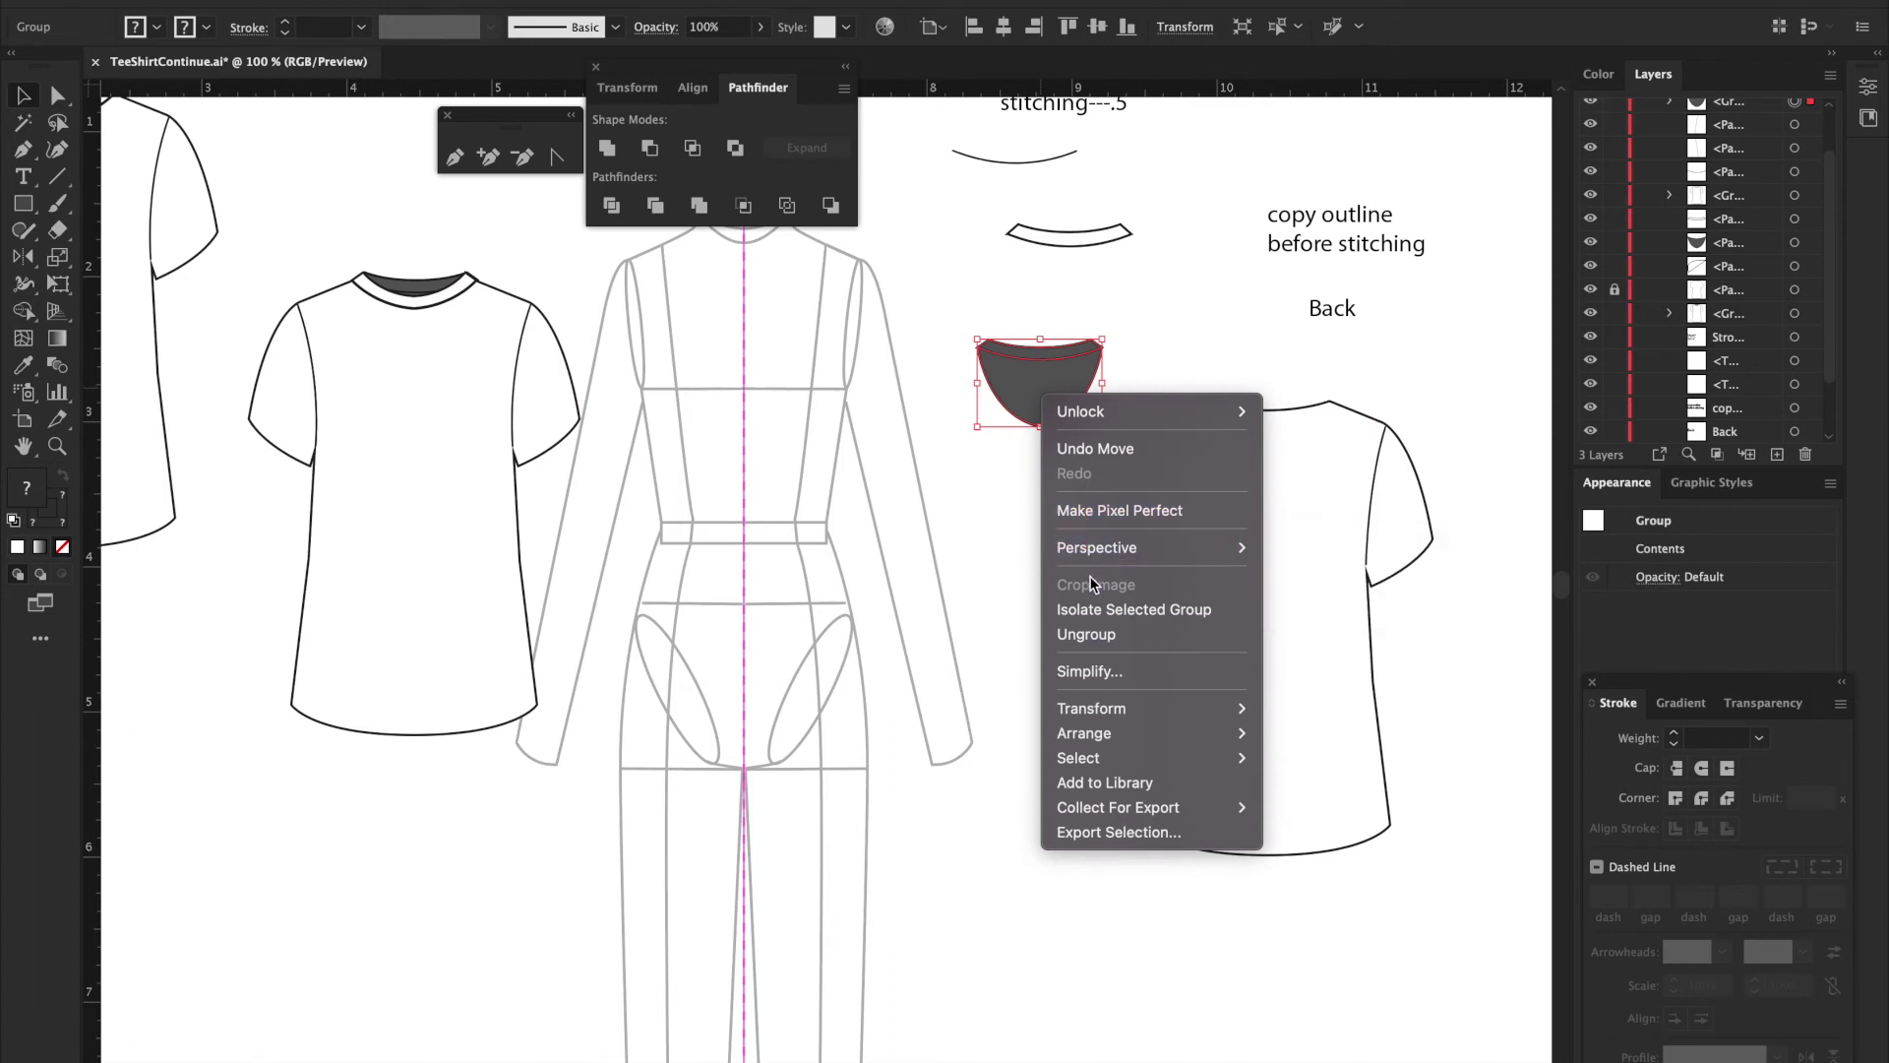
left_click(1083, 635)
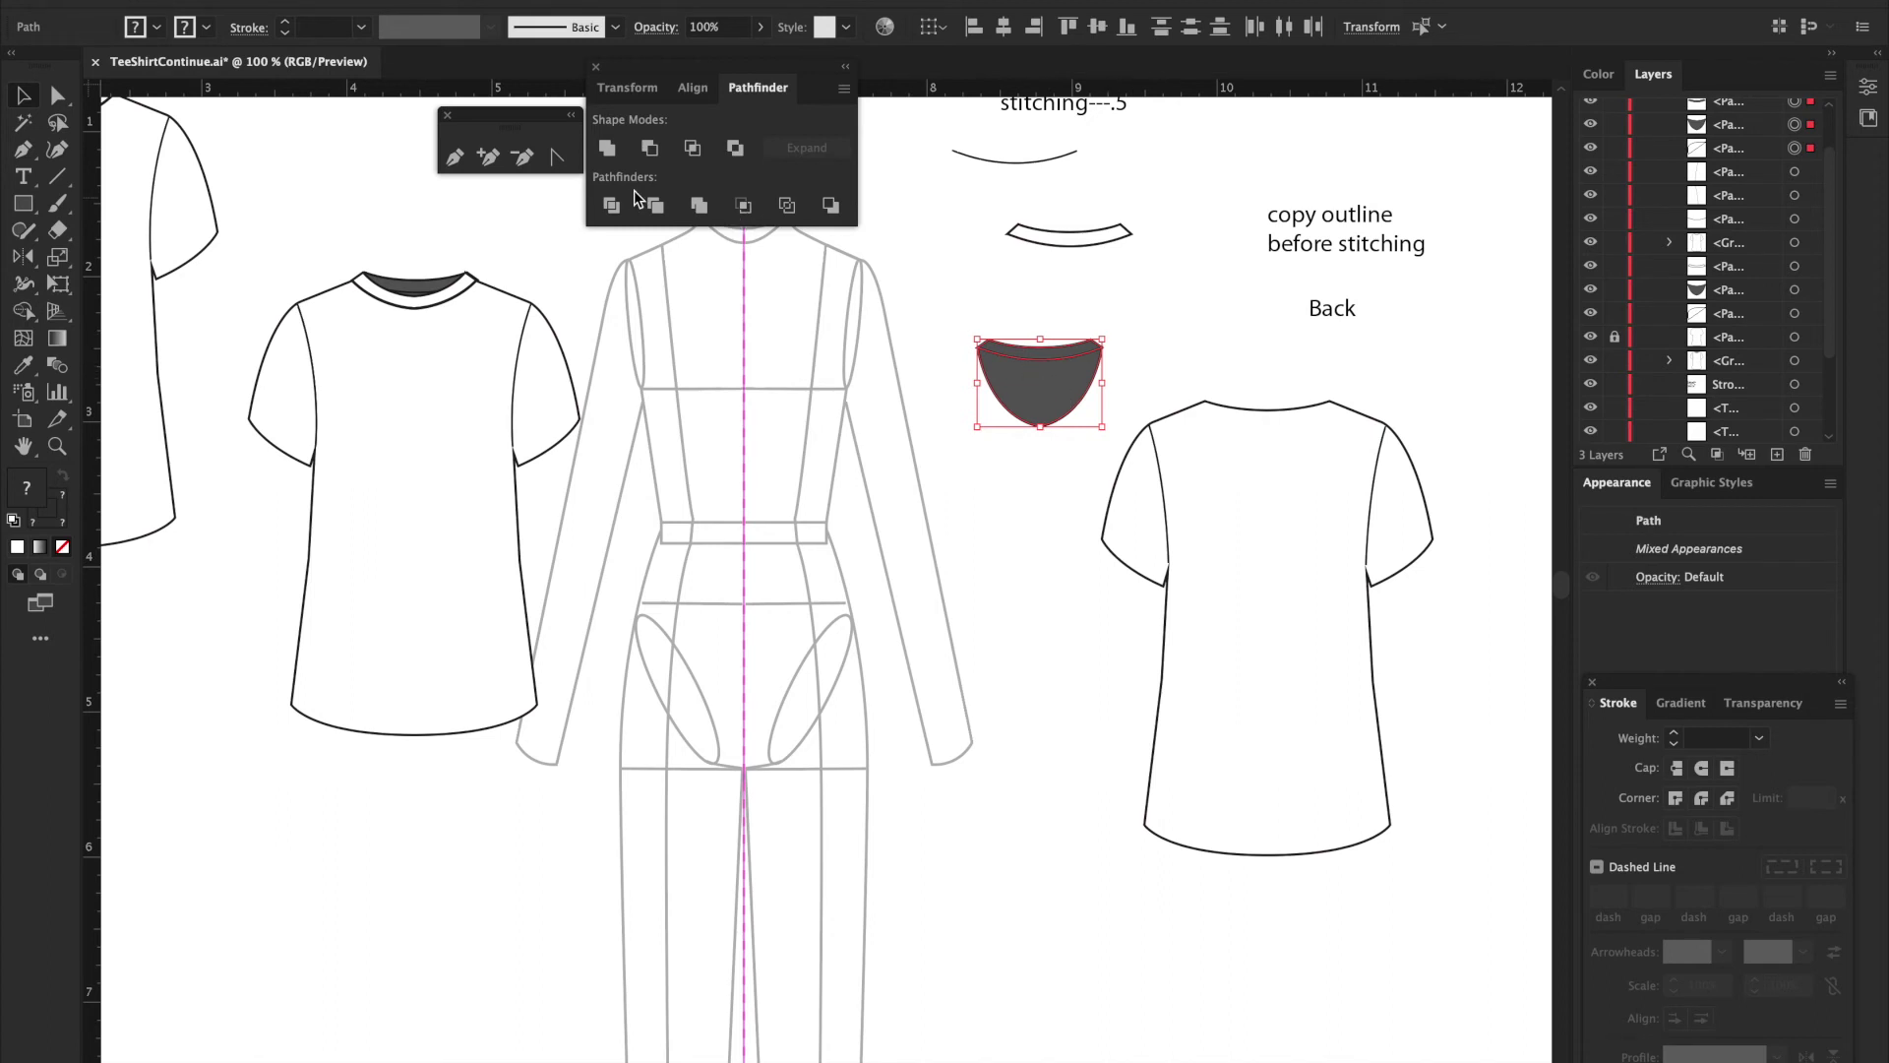
left_click(611, 205)
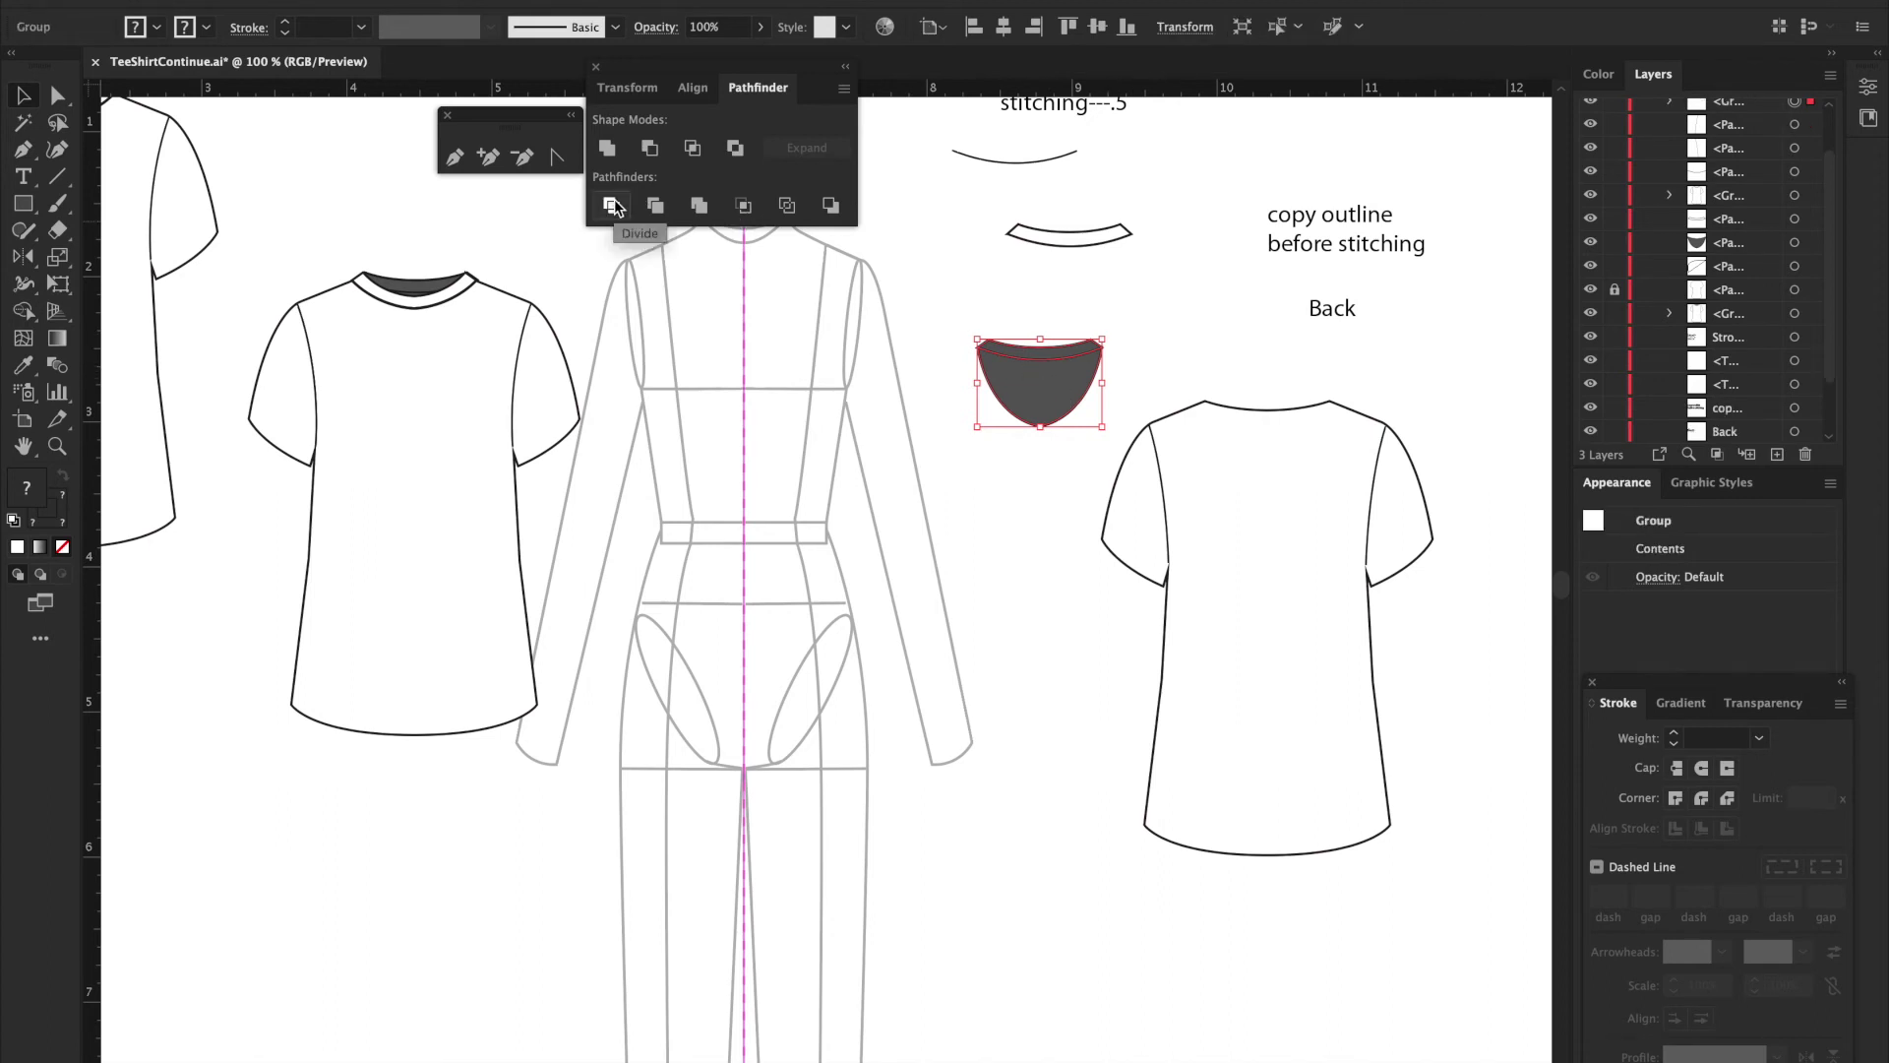
left_click(1160, 371)
left_click_drag(1062, 416, 1050, 383)
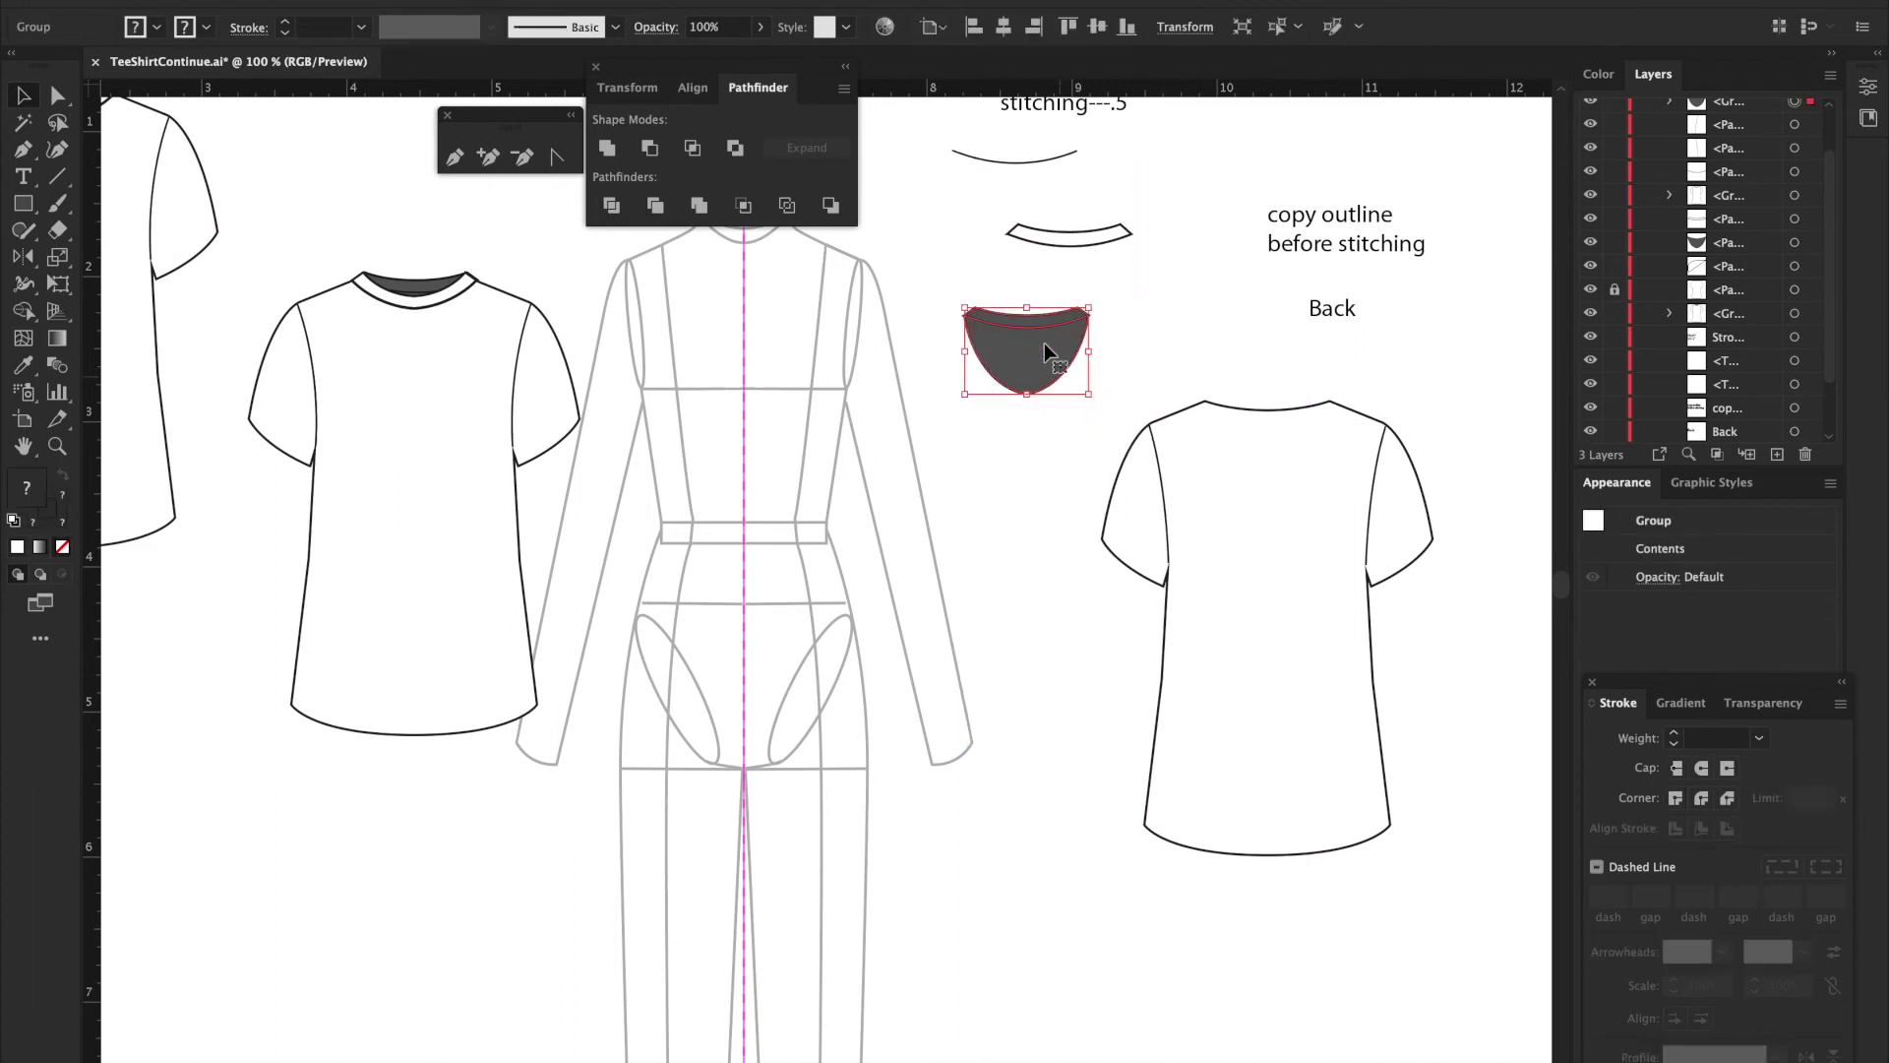
Step: Separate the curved neckband strip from the divided back-neck shape and delete the lower gray piece
left_click(1137, 379)
key("a")
left_click_drag(1060, 352, 1085, 392)
left_click_drag(1028, 392, 1061, 474)
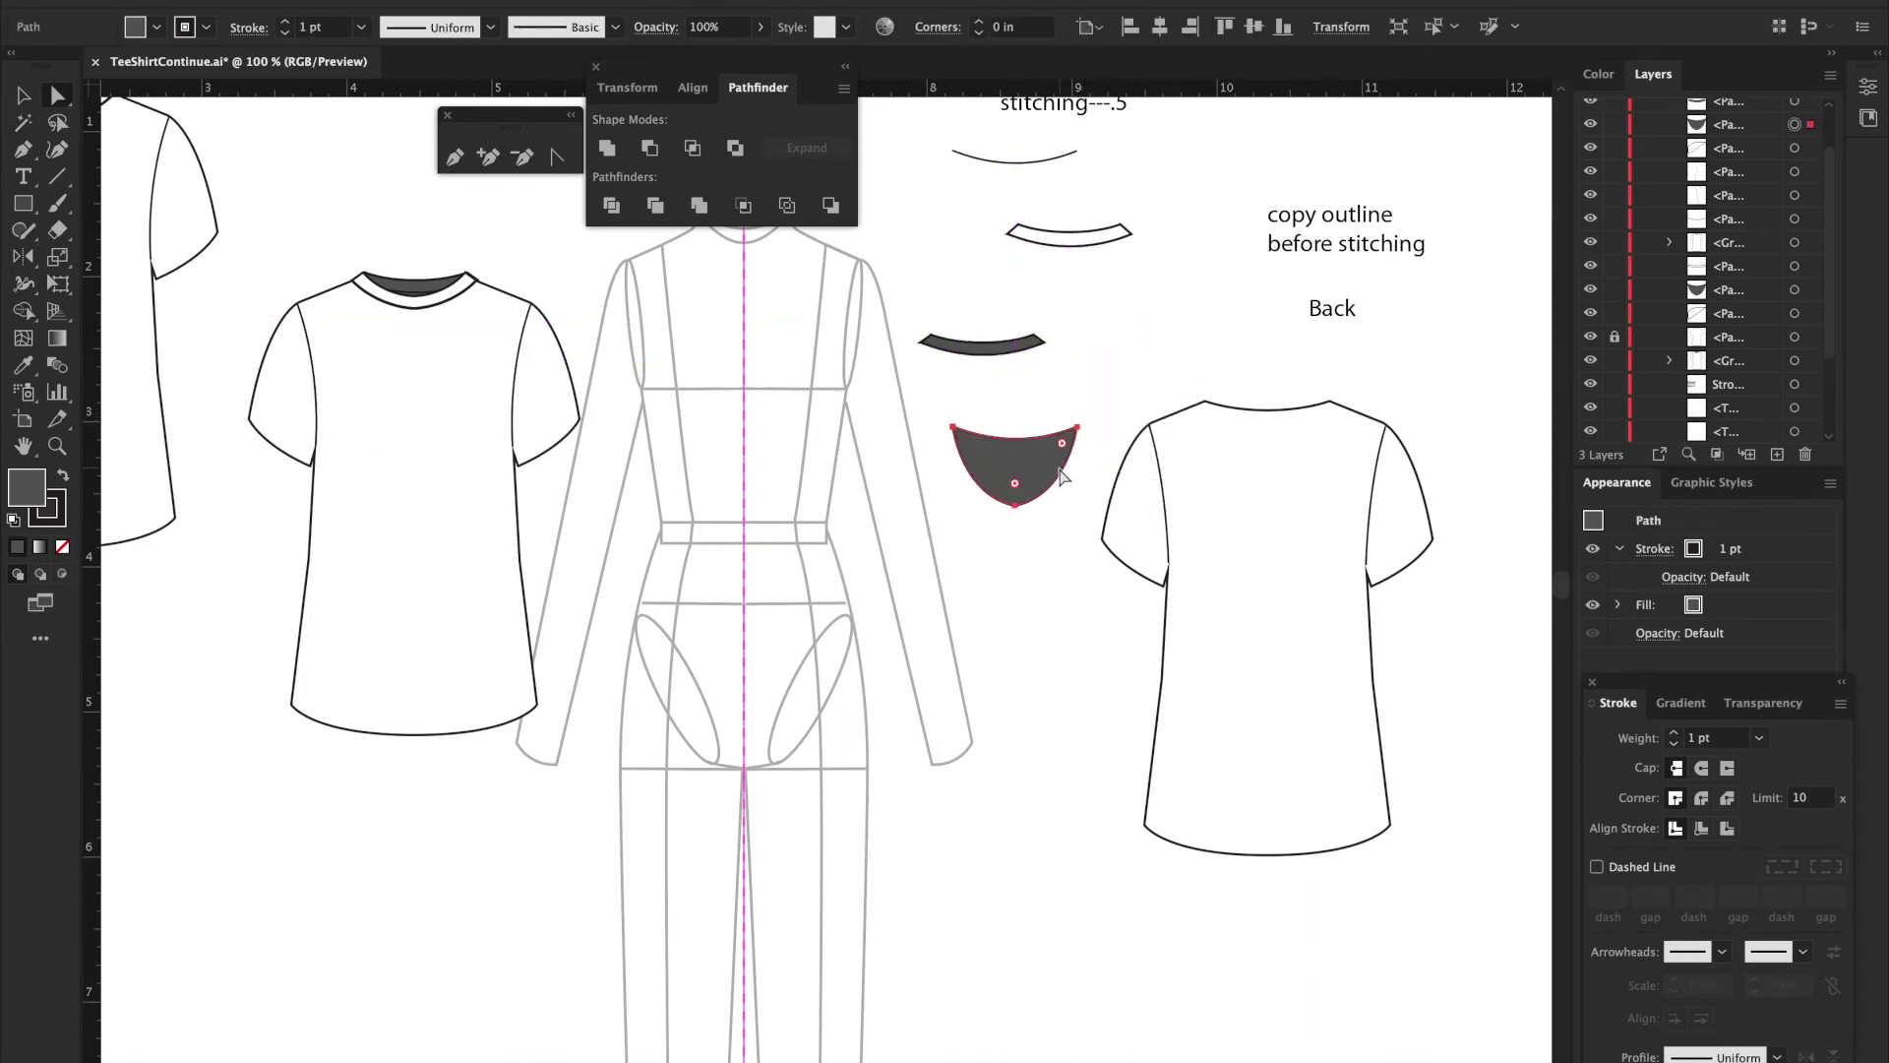
key("Delete")
left_click_drag(1010, 345, 1402, 360)
key("v")
key("ctrl+z")
key("ctrl+z")
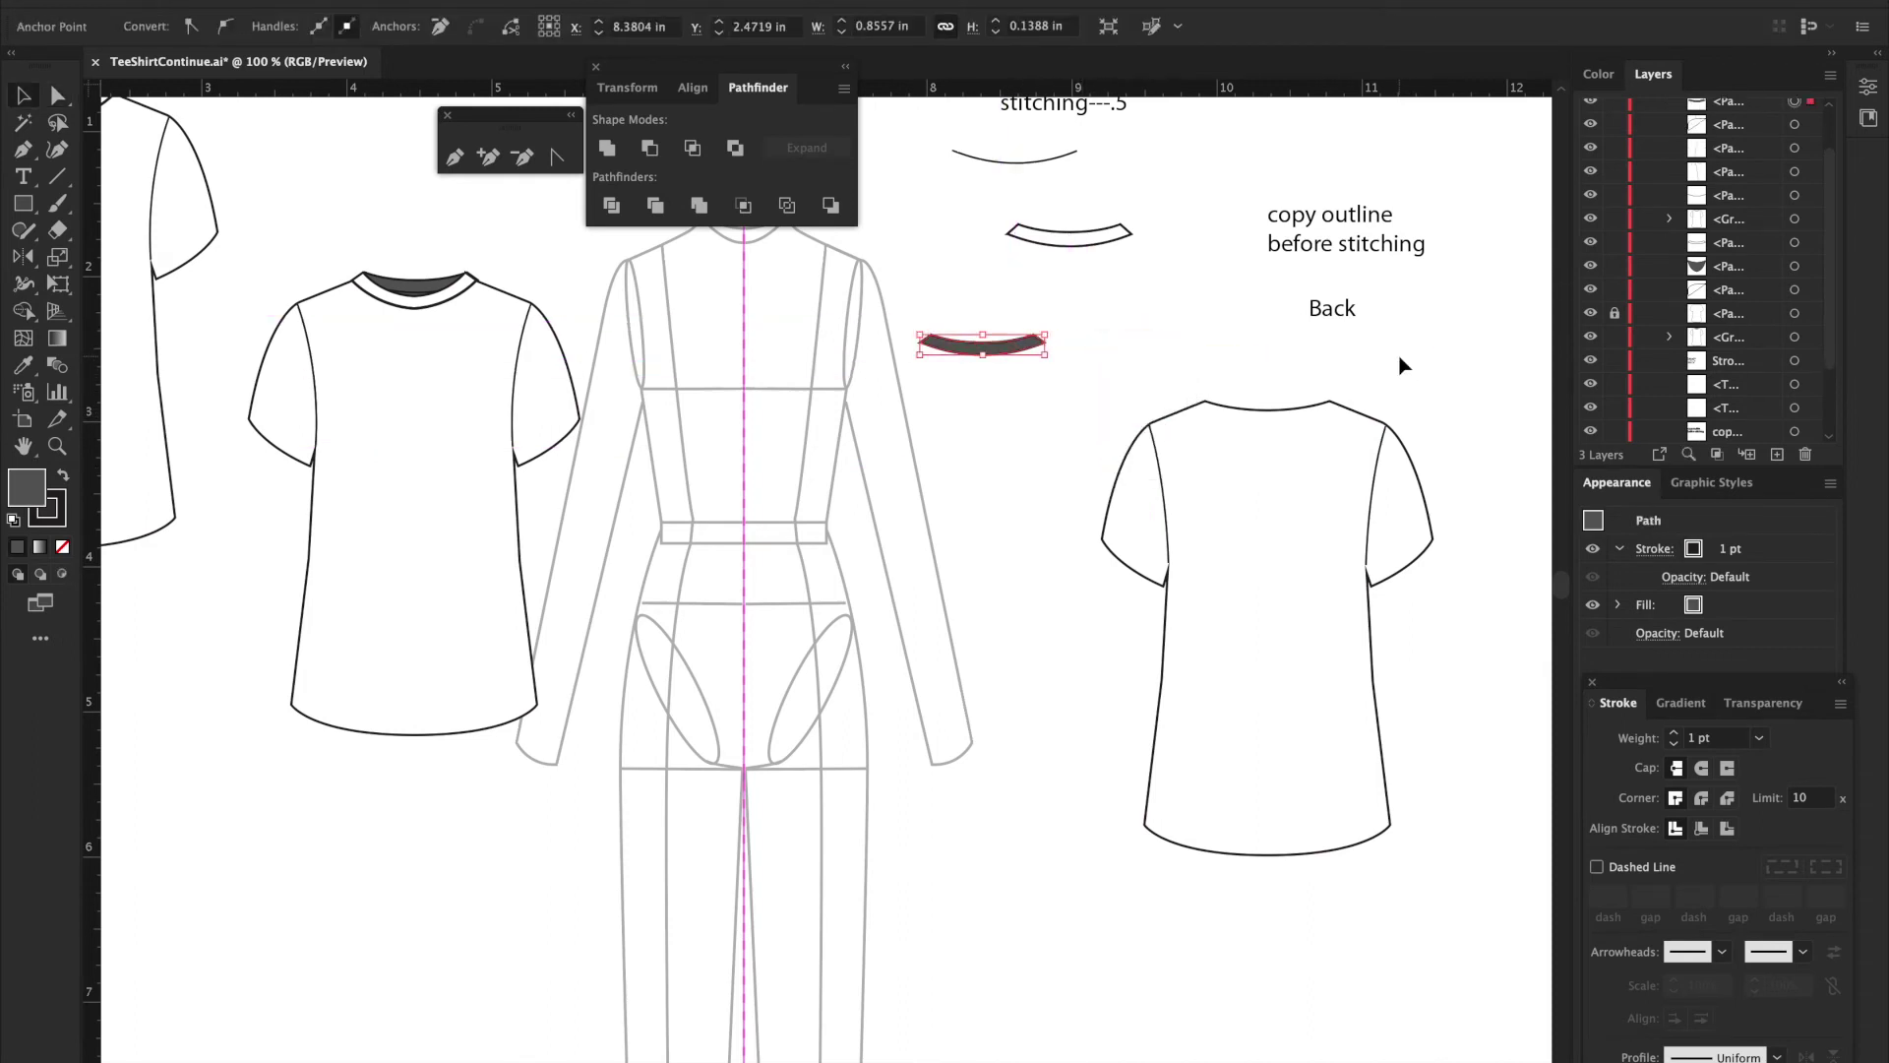
Step: Place the neckband strip on the back view's neckline and give it the default white fill and 1 pt black stroke
left_click(1017, 309)
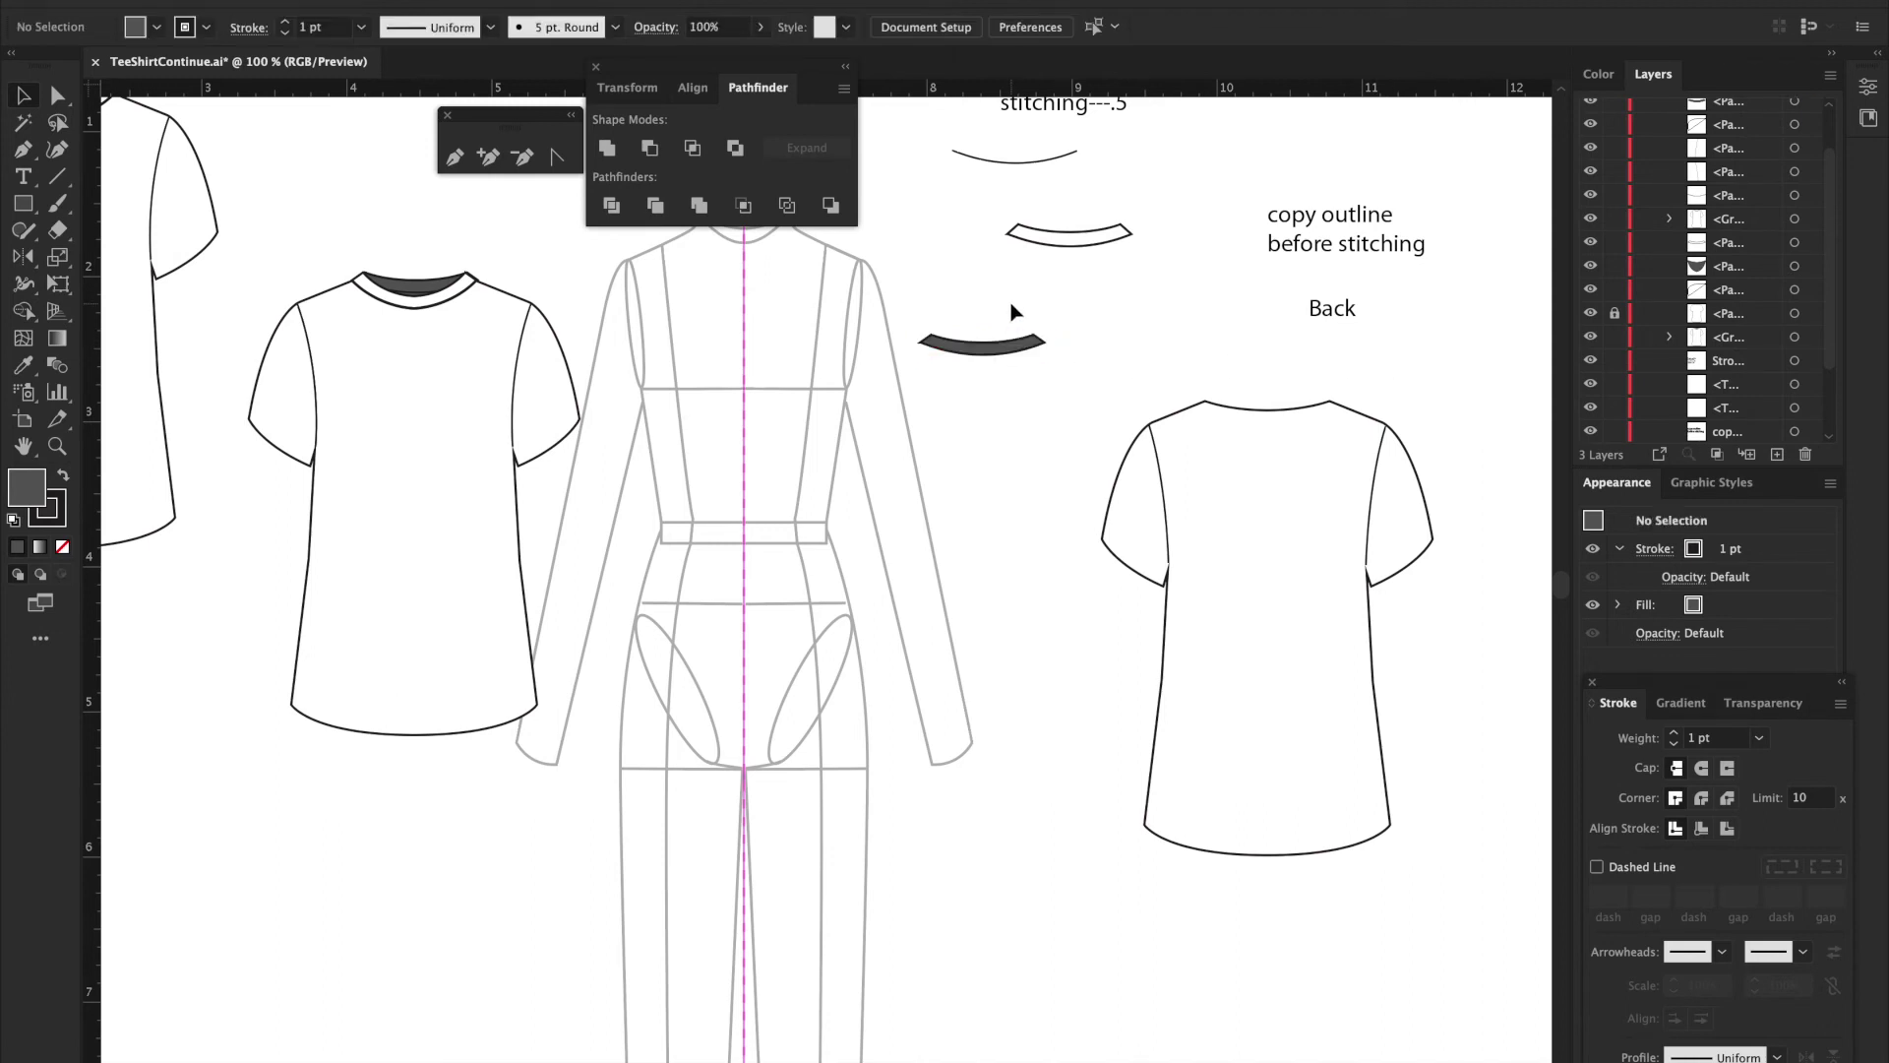
left_click_drag(1013, 354, 1291, 410)
key("d")
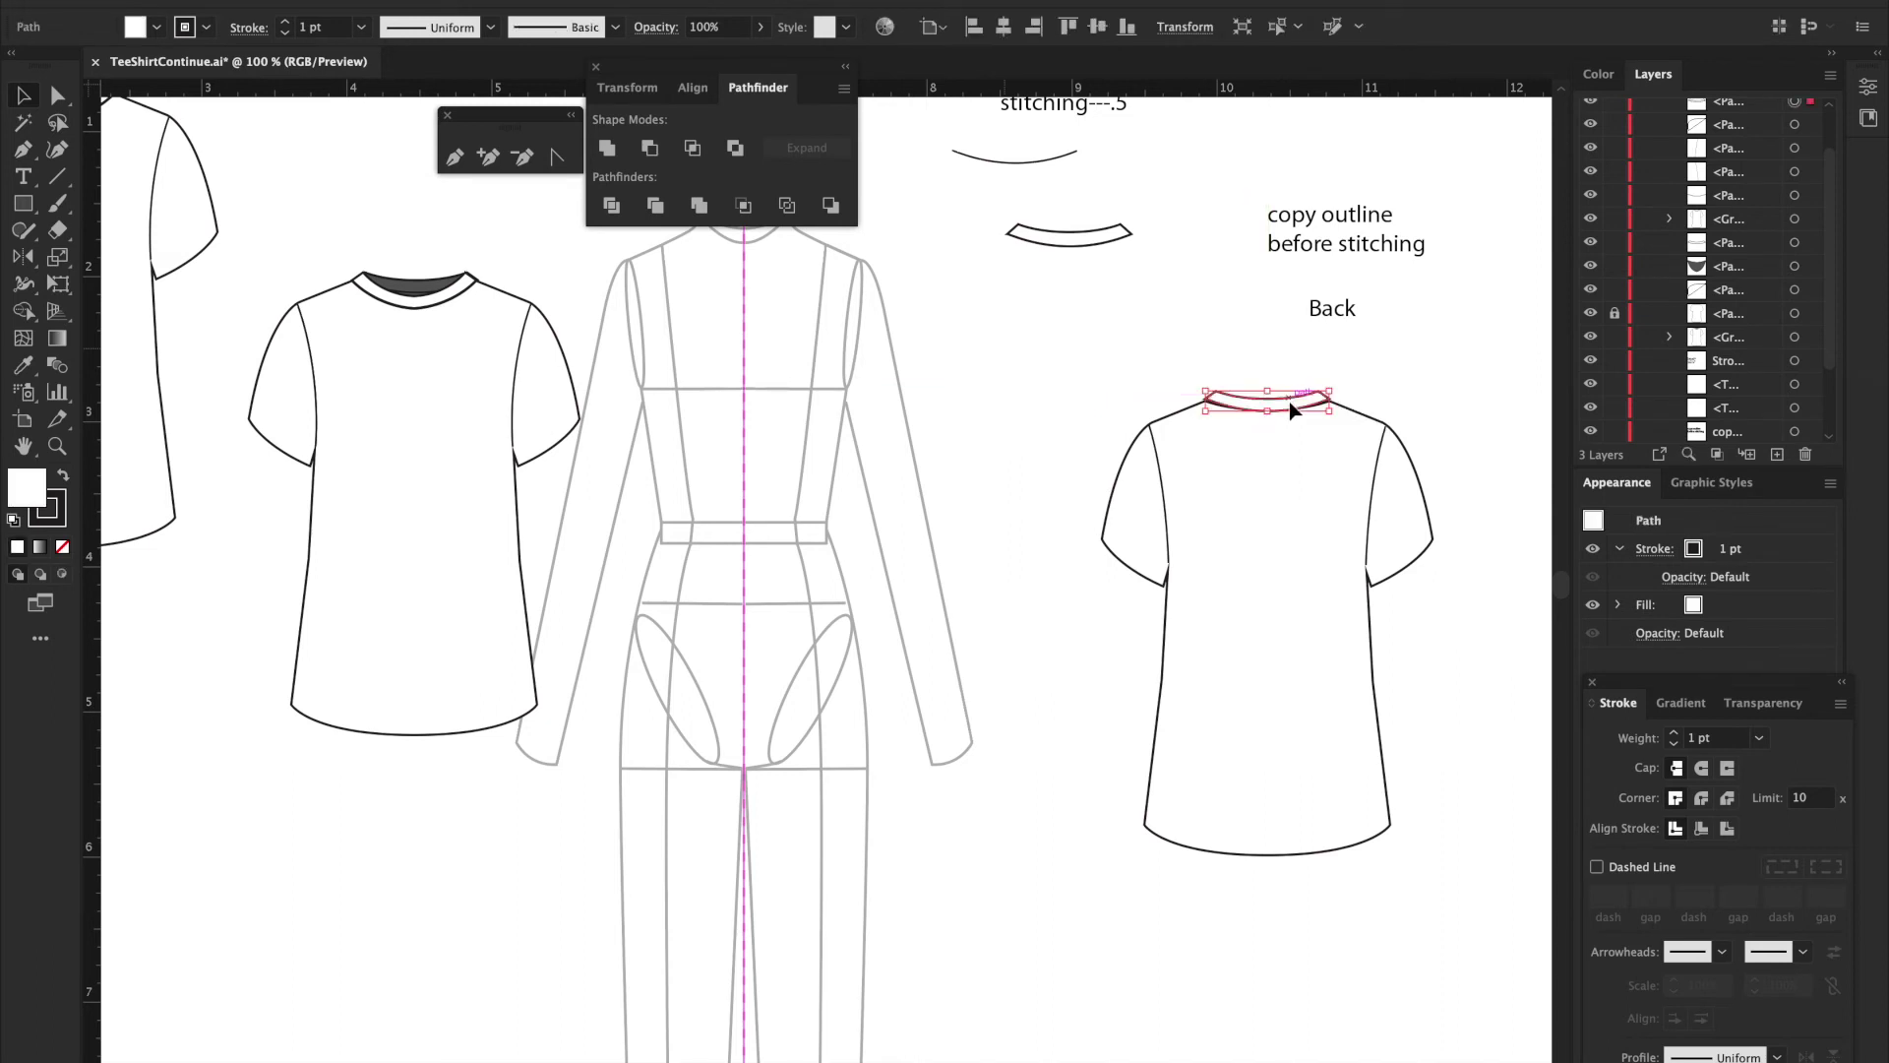
left_click(1356, 393)
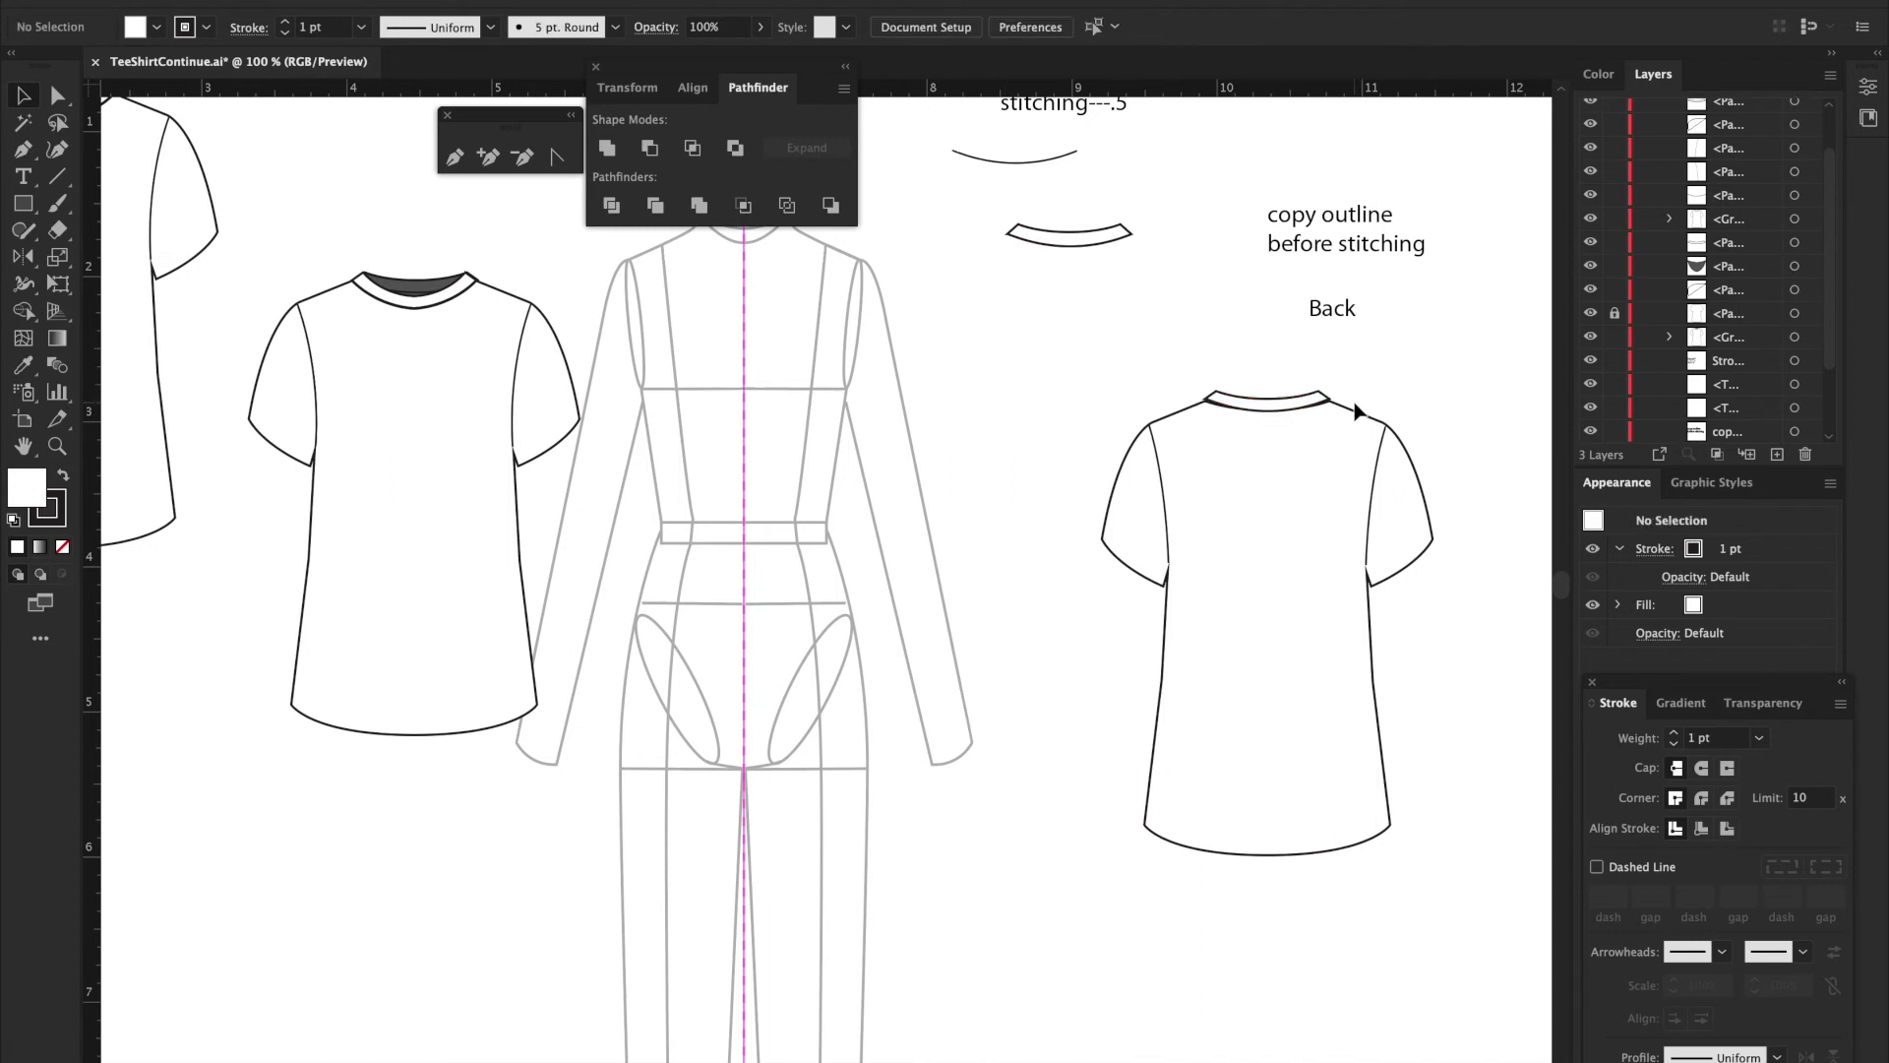
Step: Adjust the lower corner anchors of the back neckband so they meet the shoulder and neckline points on both sides
key("super+equal")
scroll(1356, 412, "right", 10)
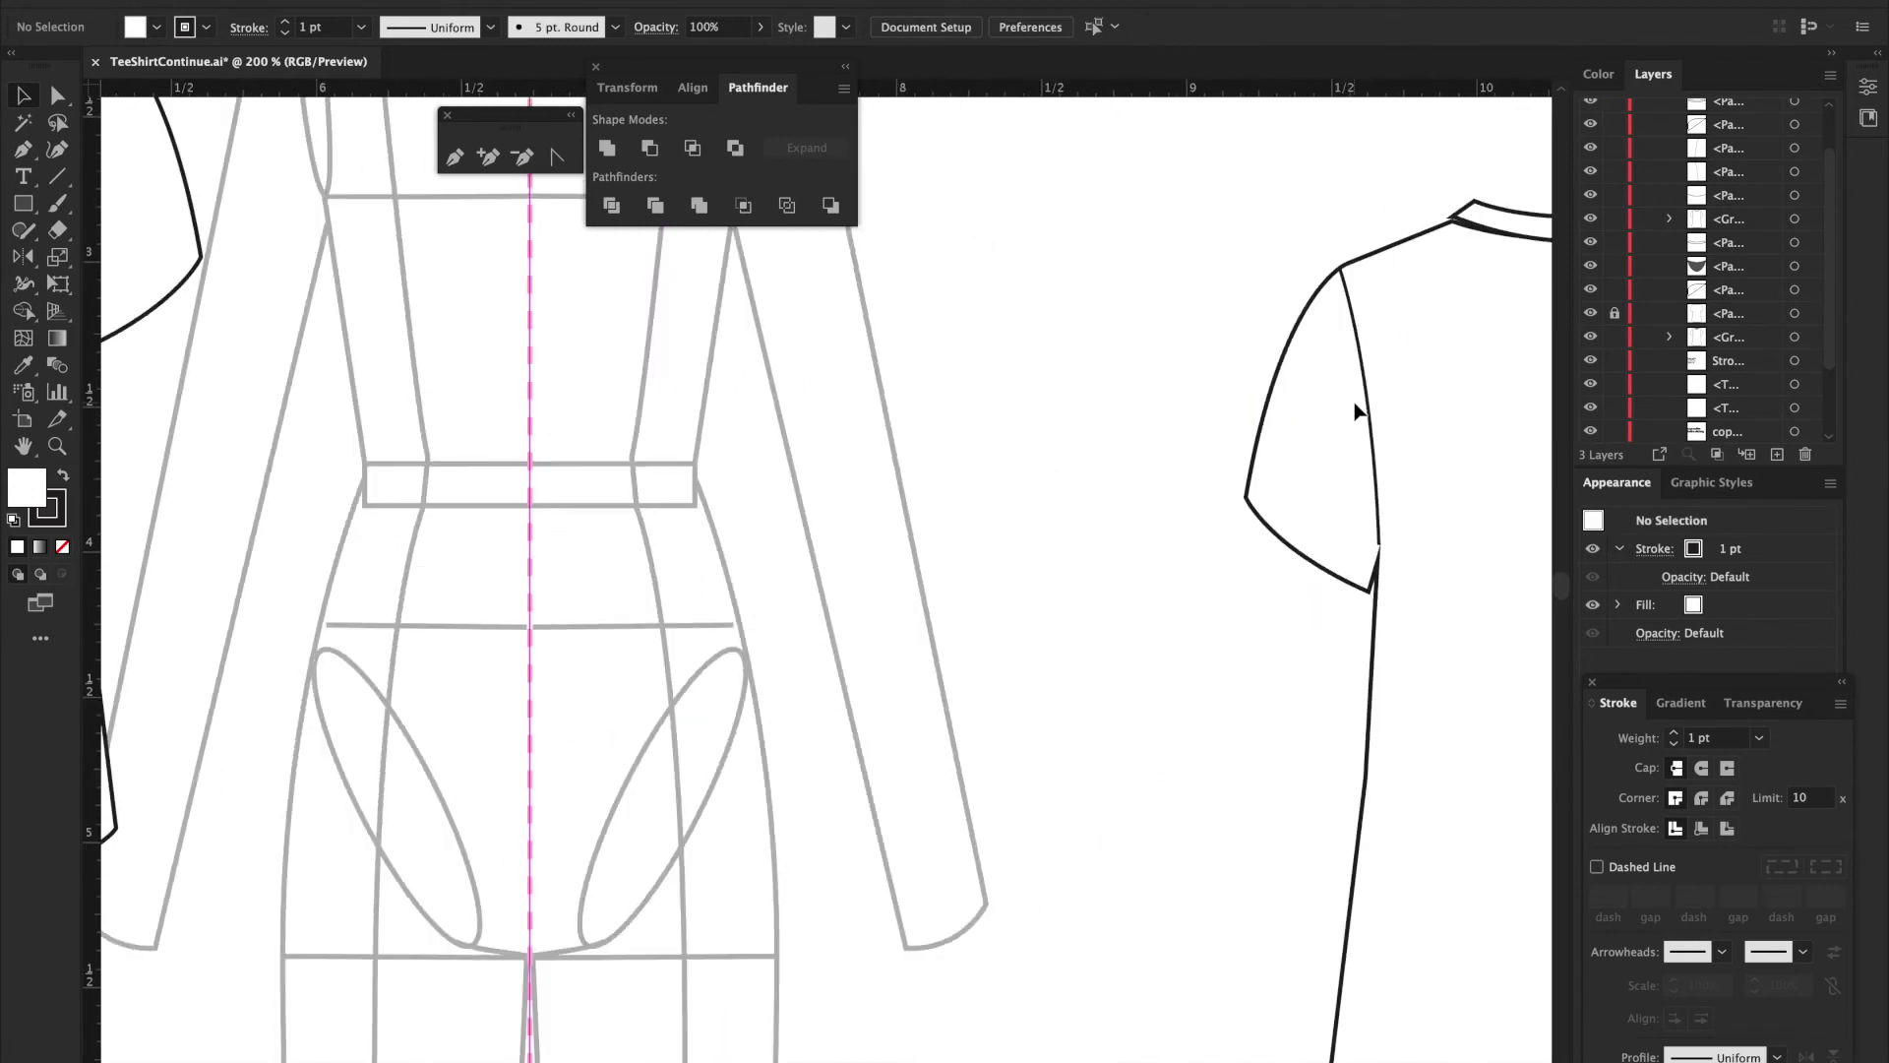
key("super+equal")
scroll(1355, 412, "right", 3)
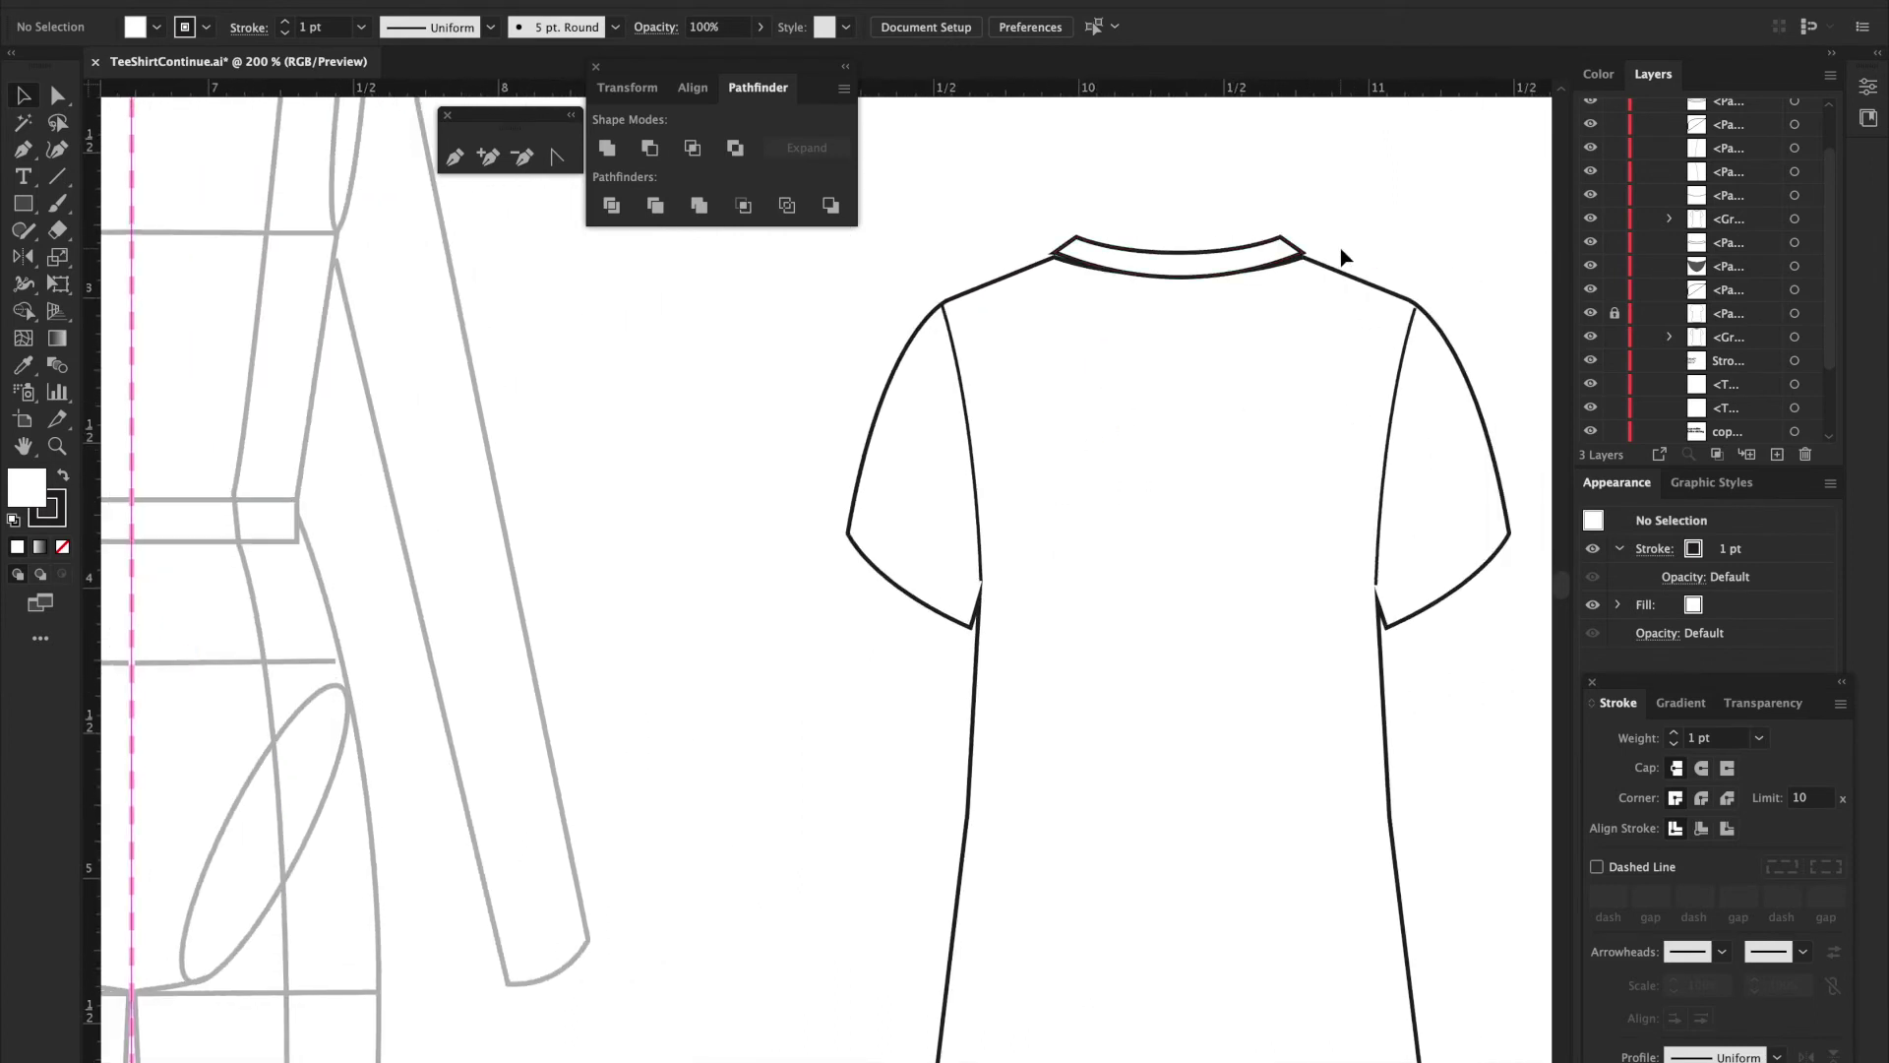
key("a")
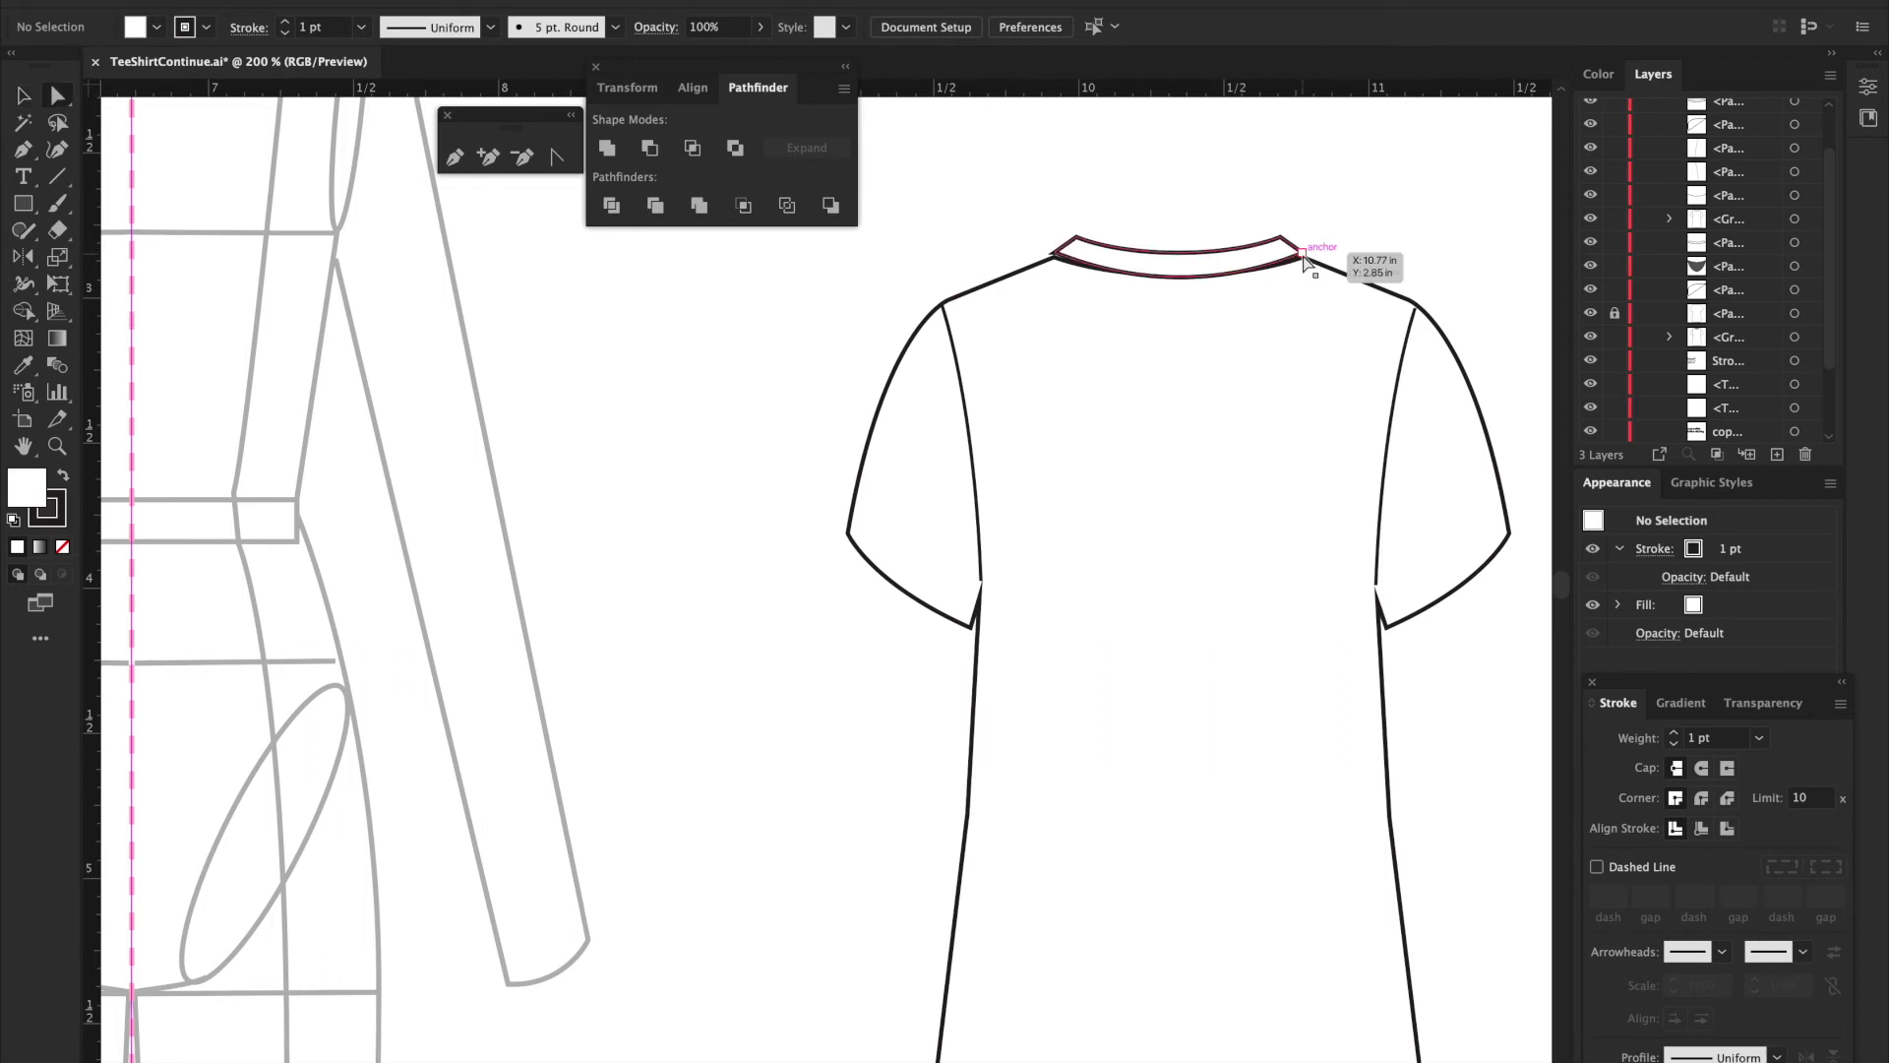
left_click(1303, 254)
left_click_drag(1303, 256, 1304, 259)
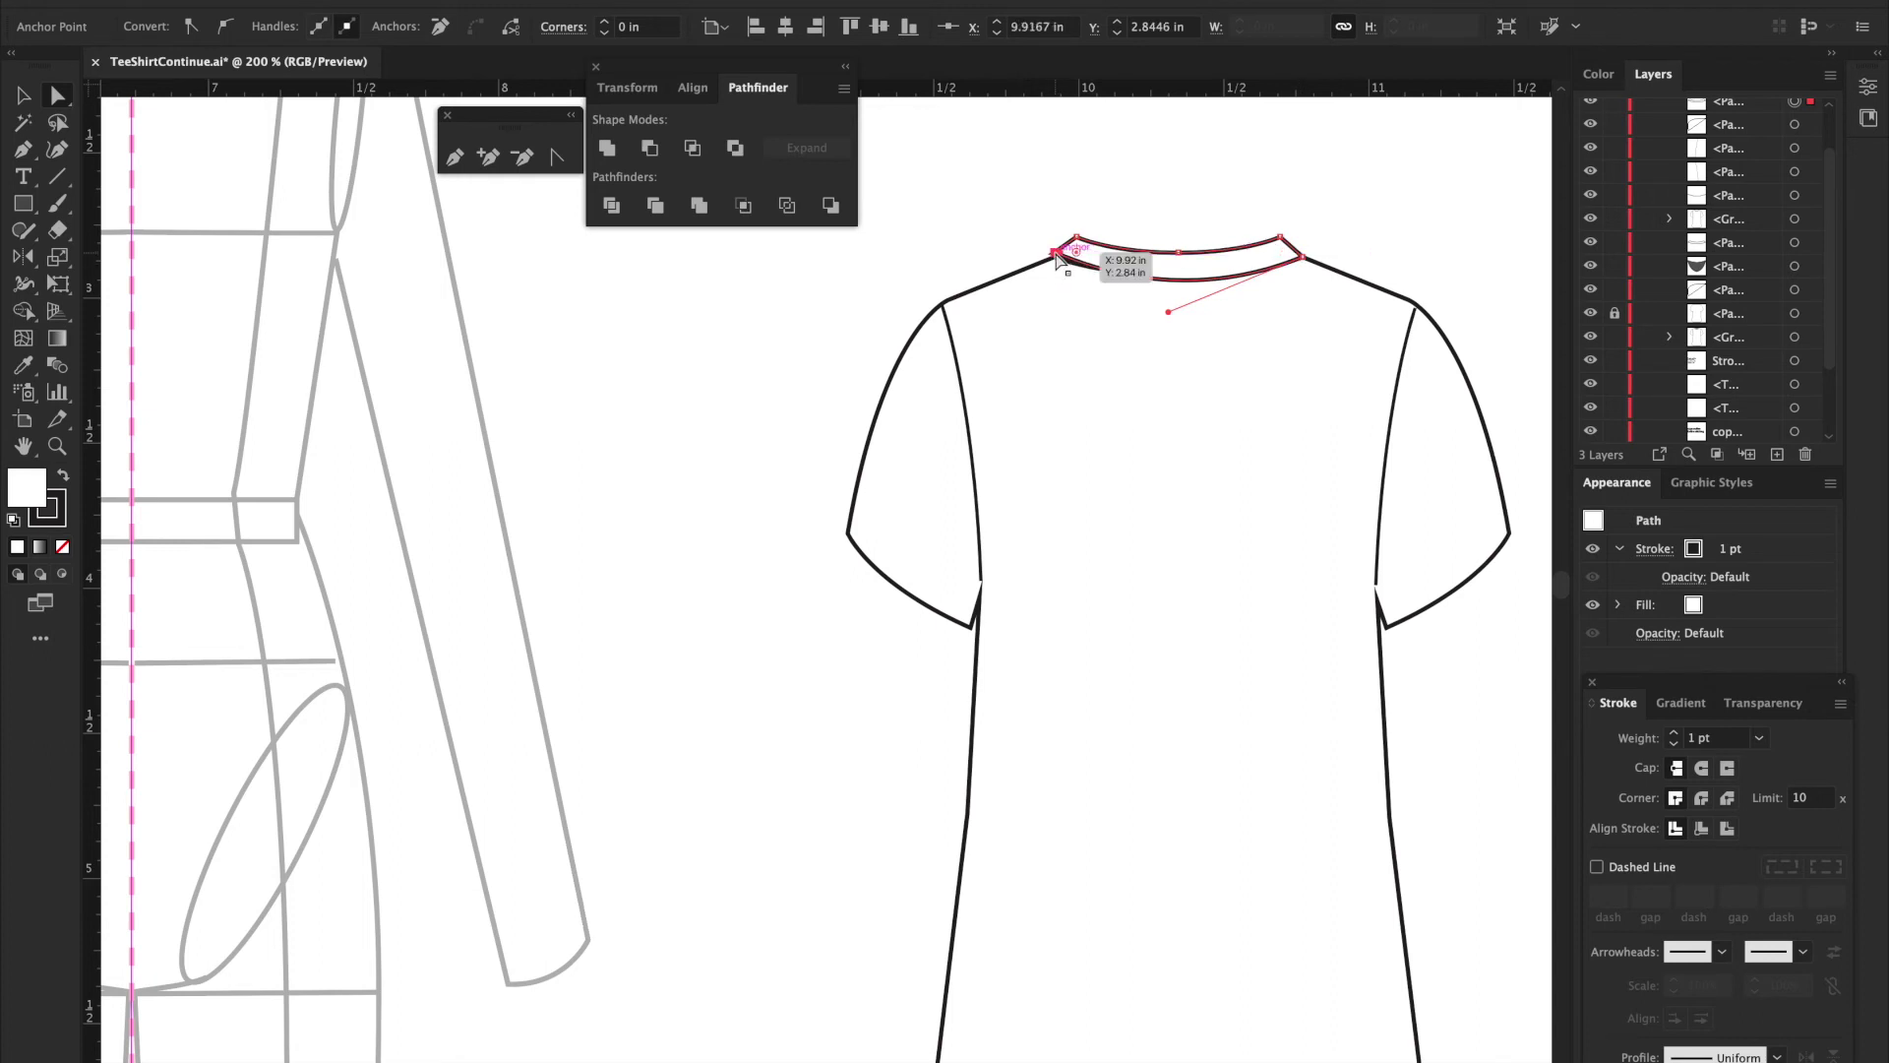
left_click(1110, 200)
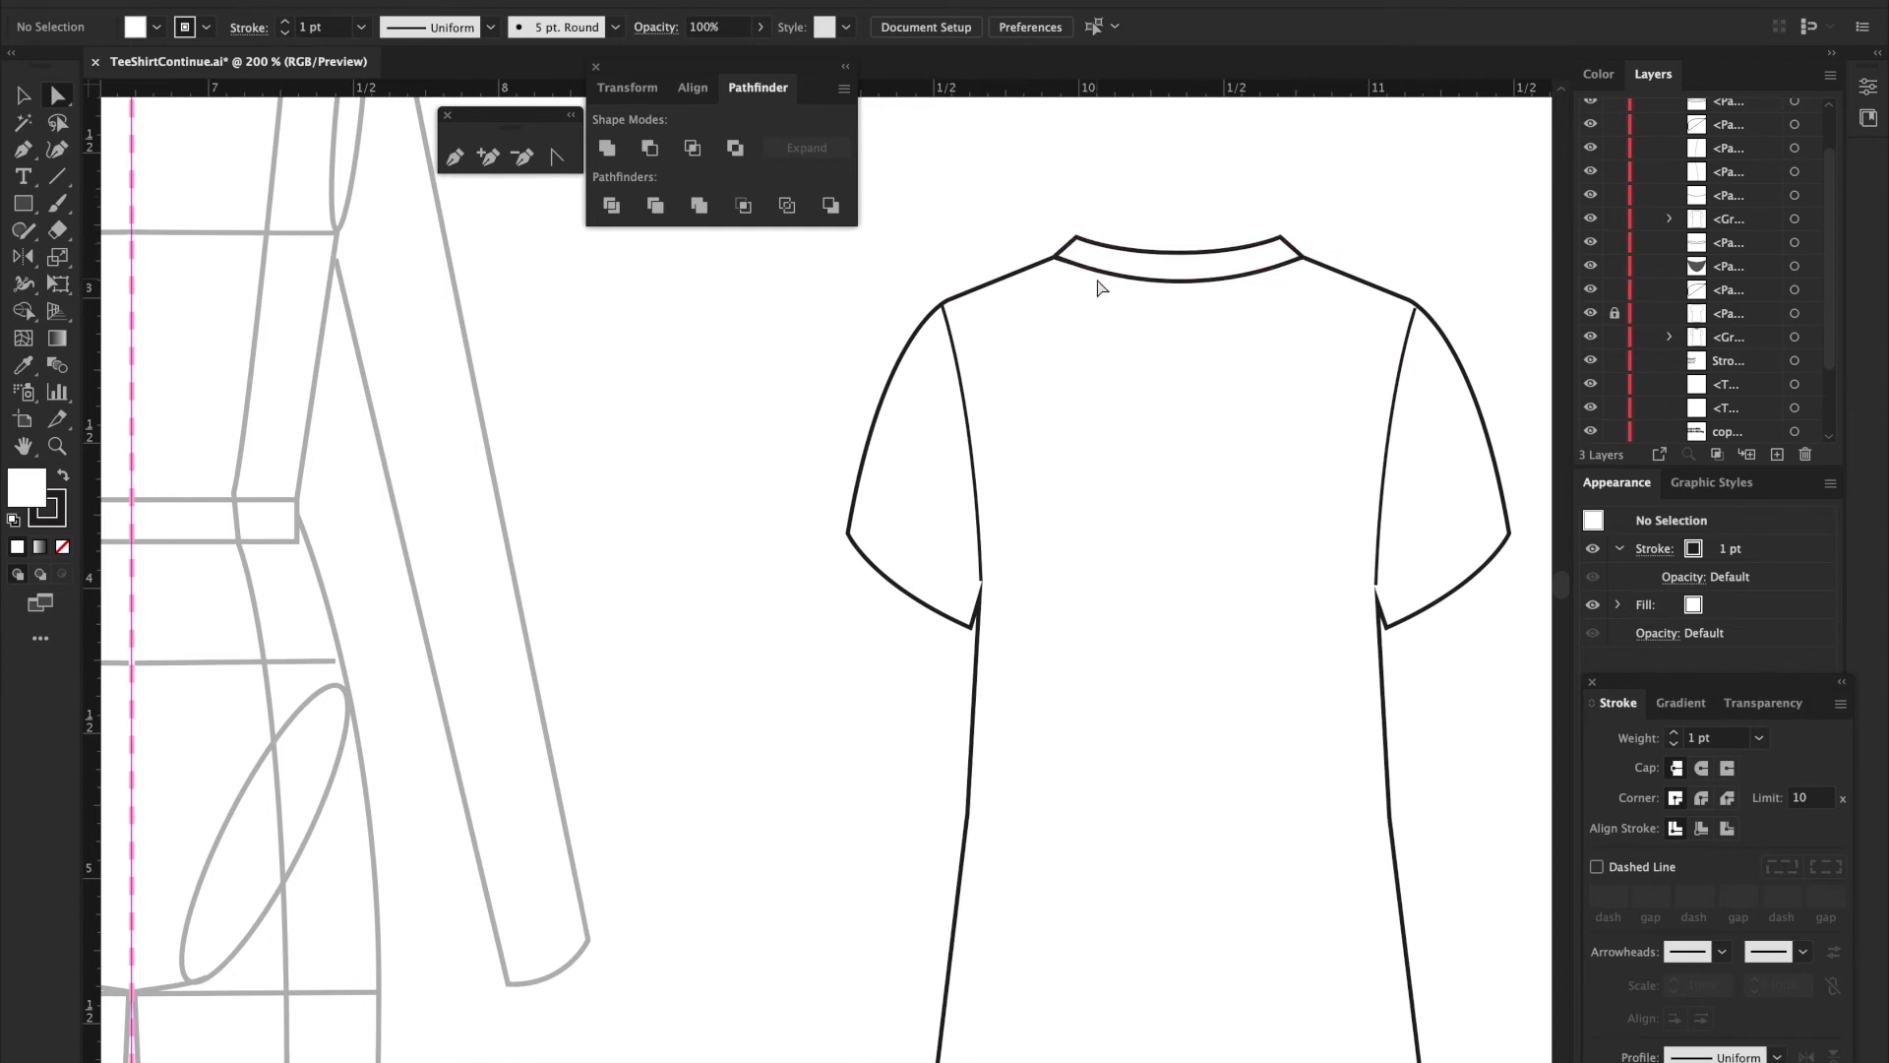
Step: Close the Pathfinder panel
key("ctrl+minus")
key("ctrl+minus")
key("ctrl+minus")
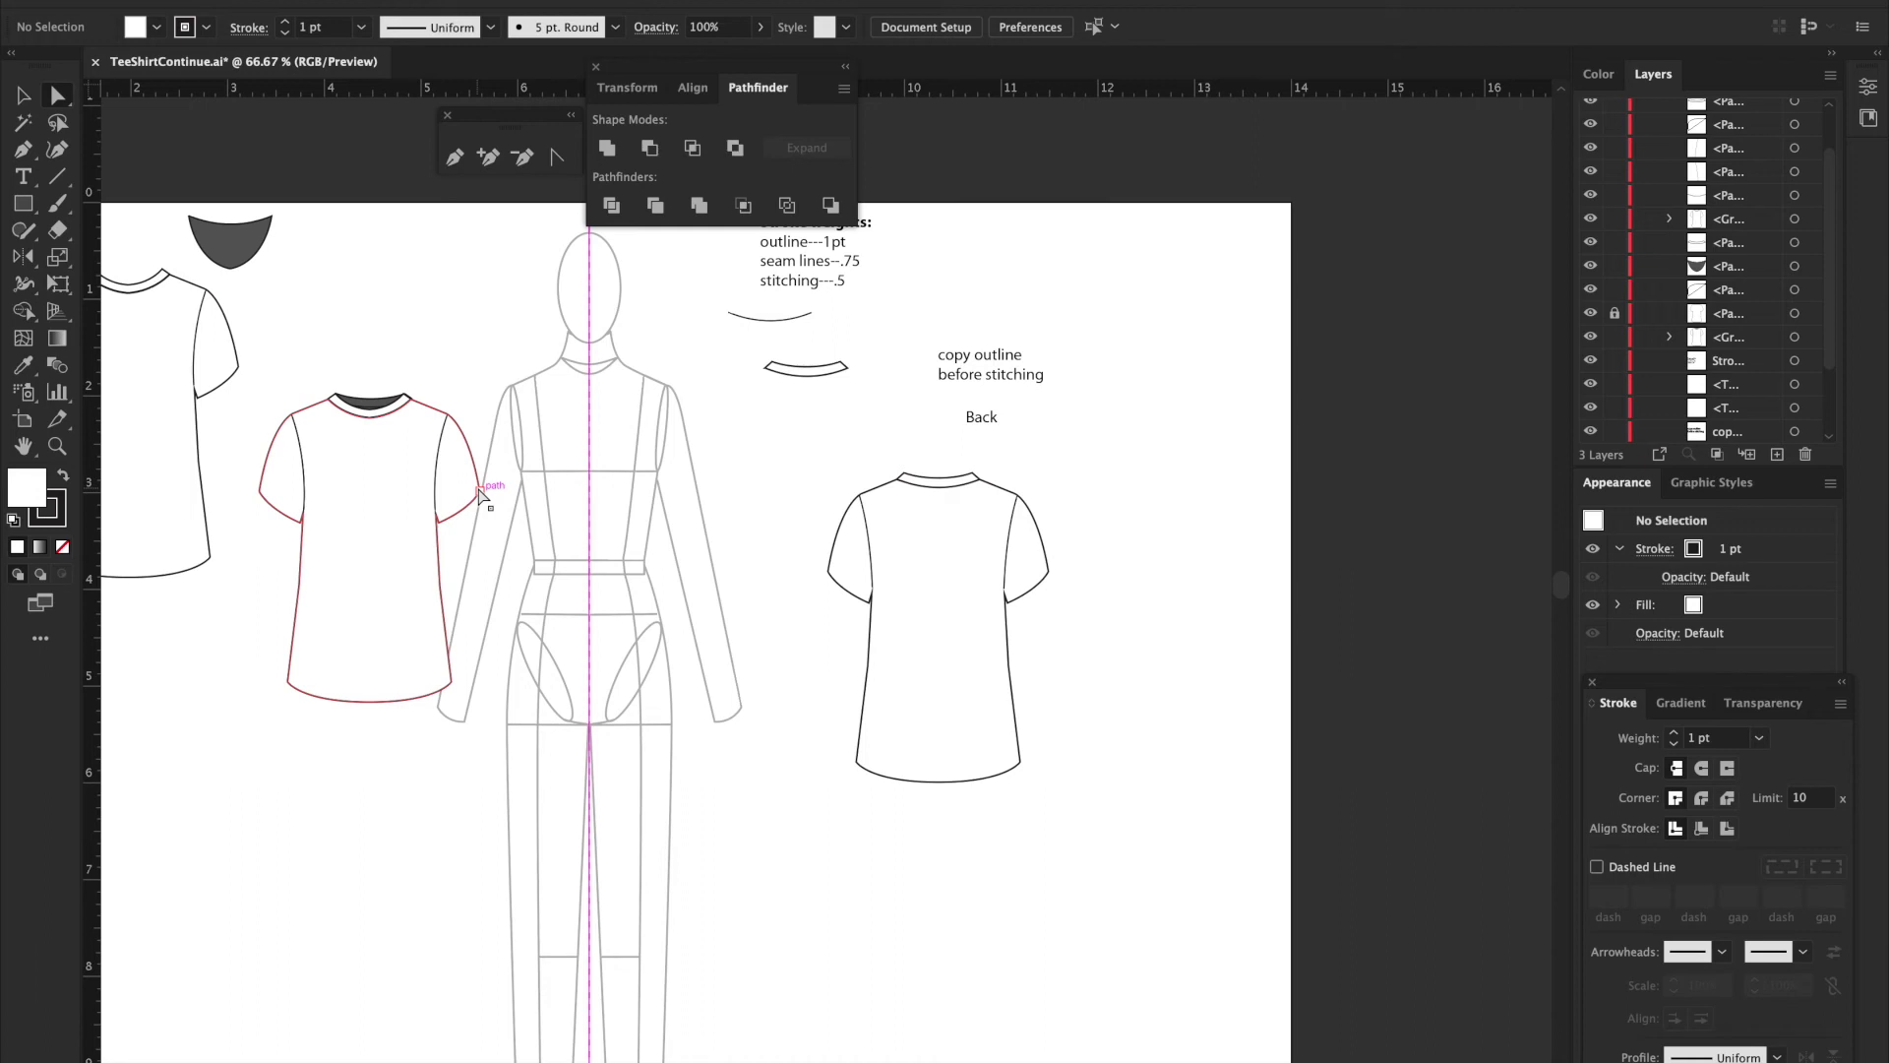
left_click(596, 69)
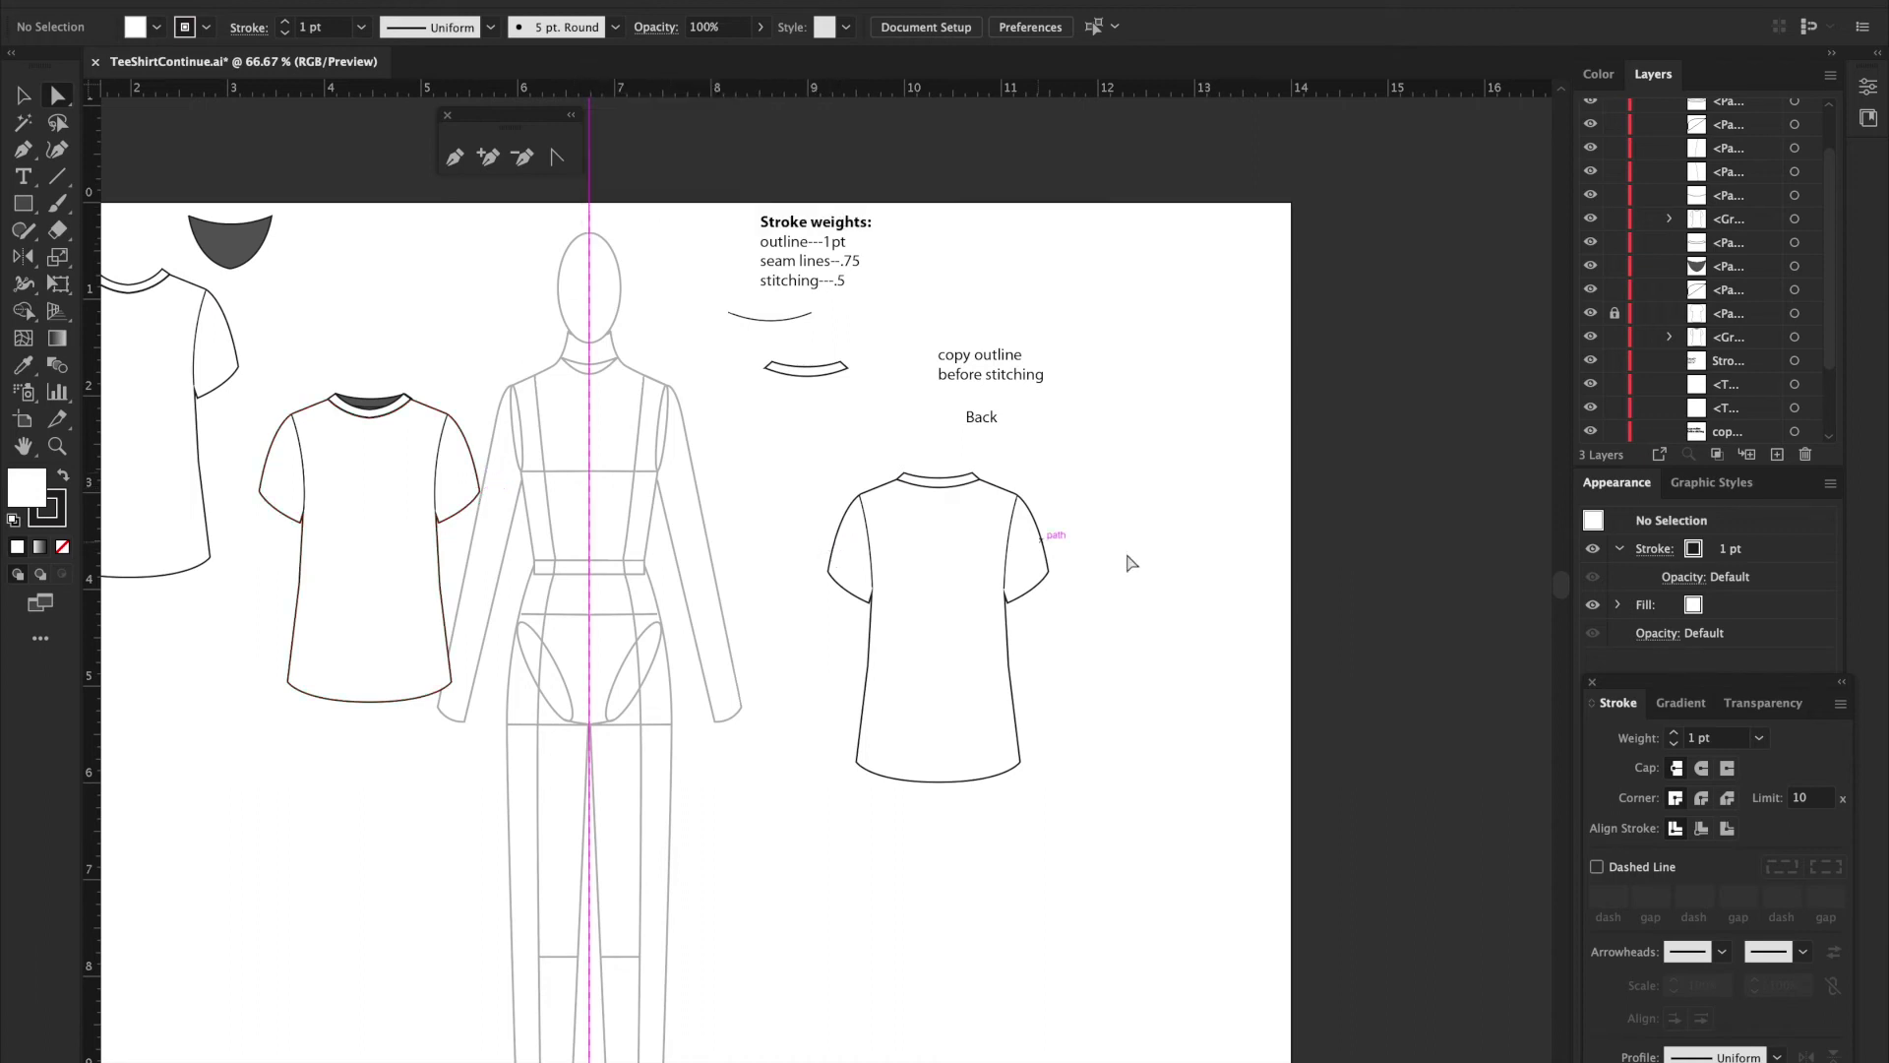
Step: Draw a curved 0.5 pt stitching line with the Pen tool from side seam to side seam just above the back view's hem
key("p")
left_click(1673, 744)
left_click(1673, 744)
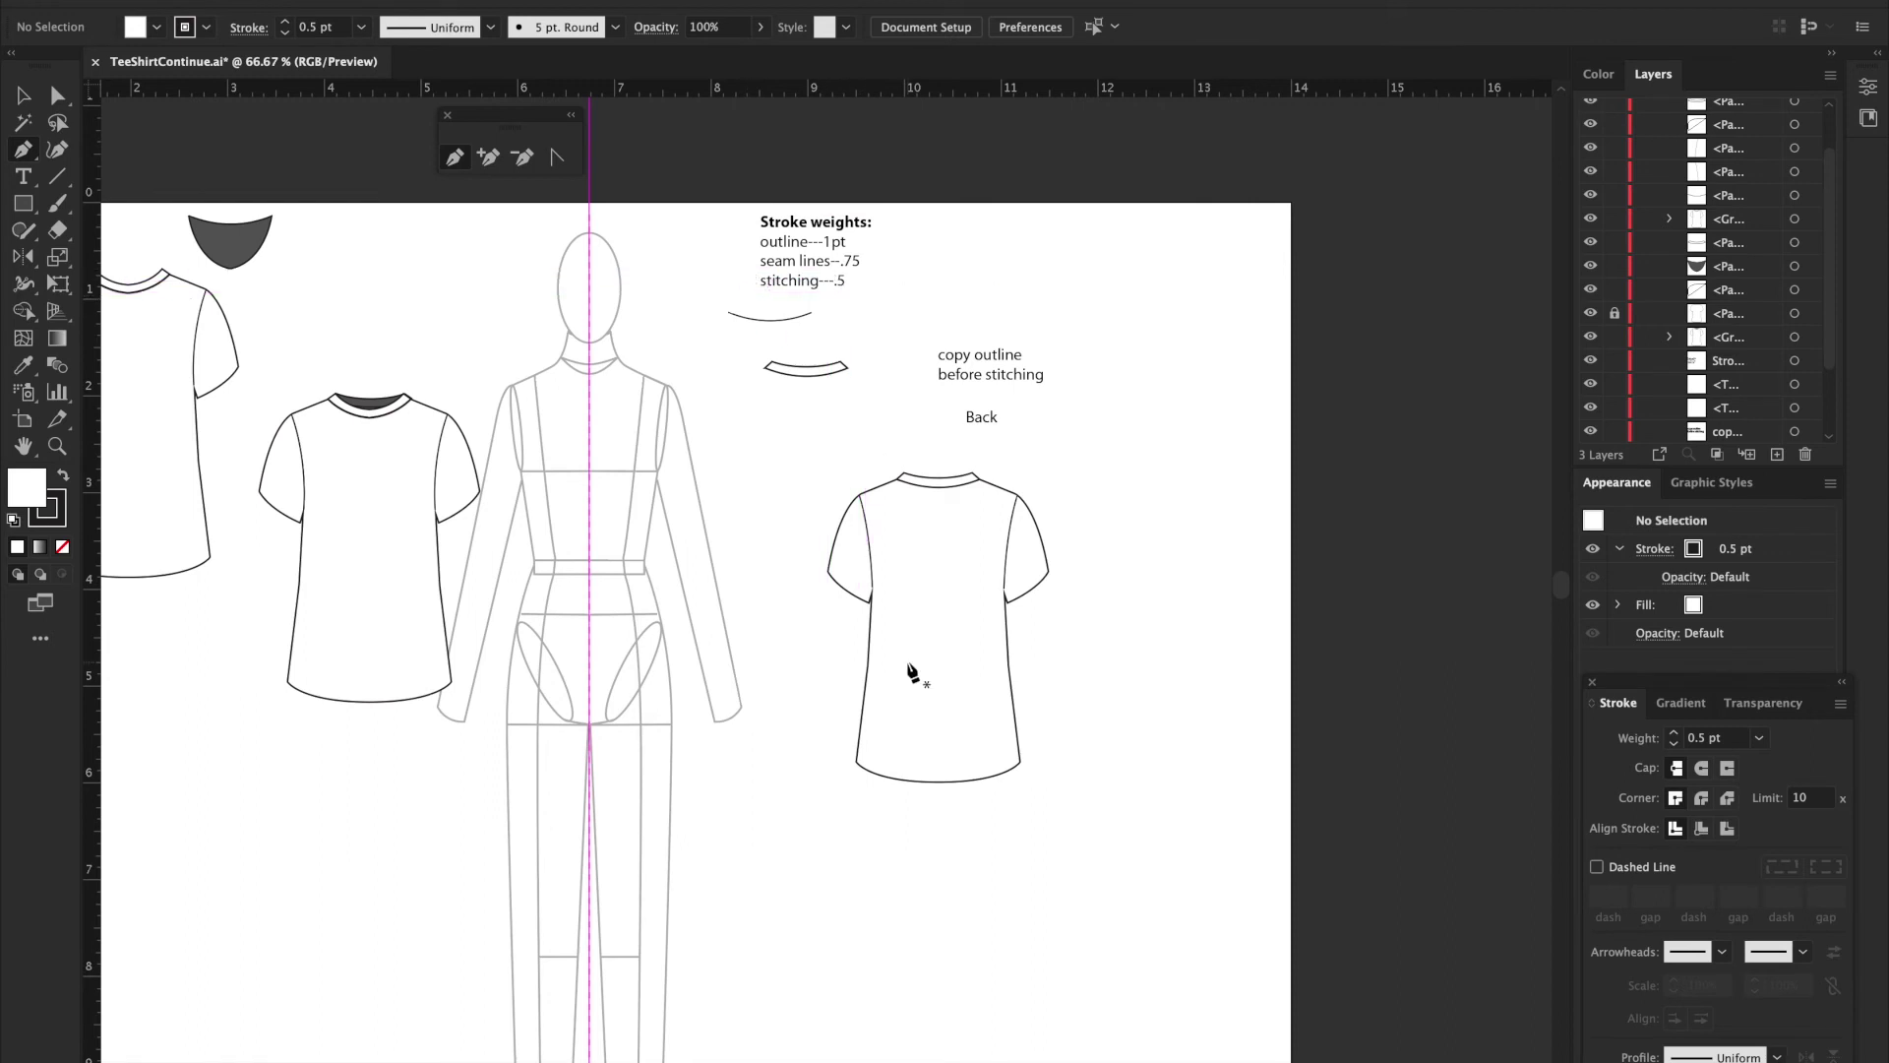
key("ctrl+equal")
key("ctrl+equal")
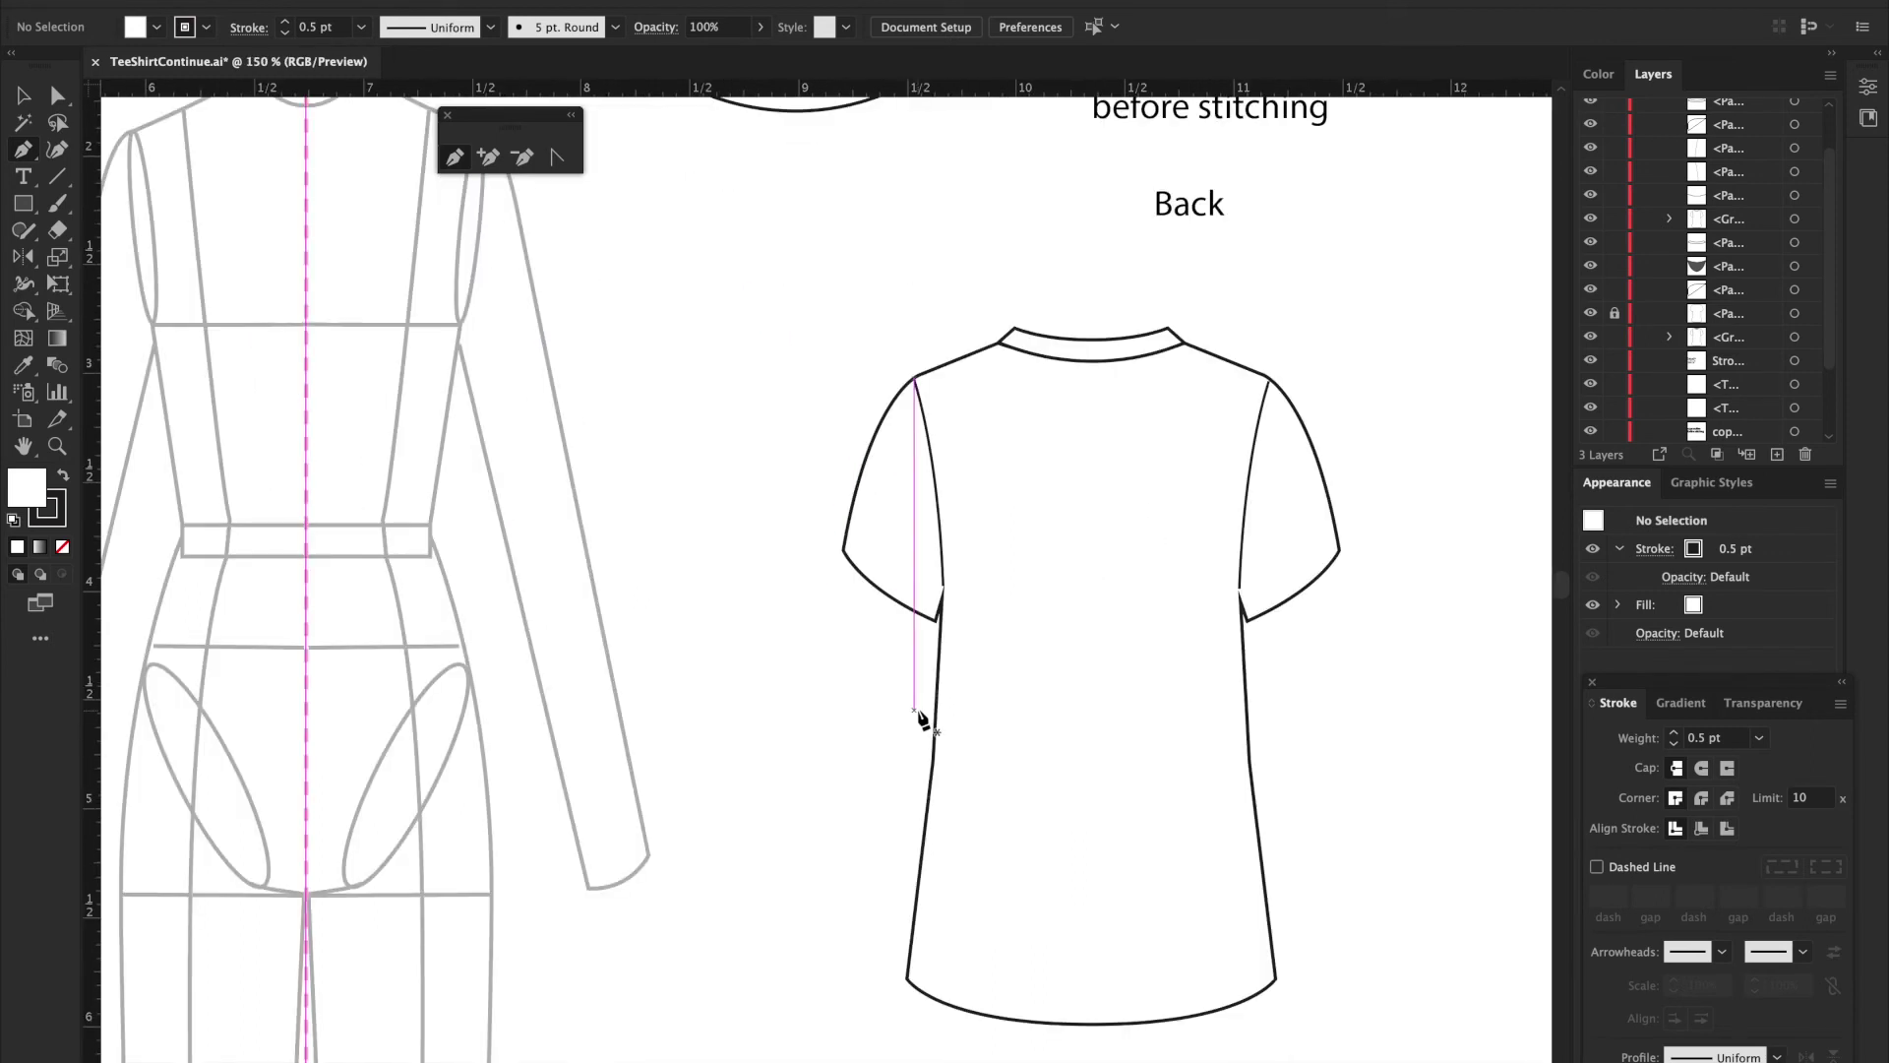
left_click(909, 971)
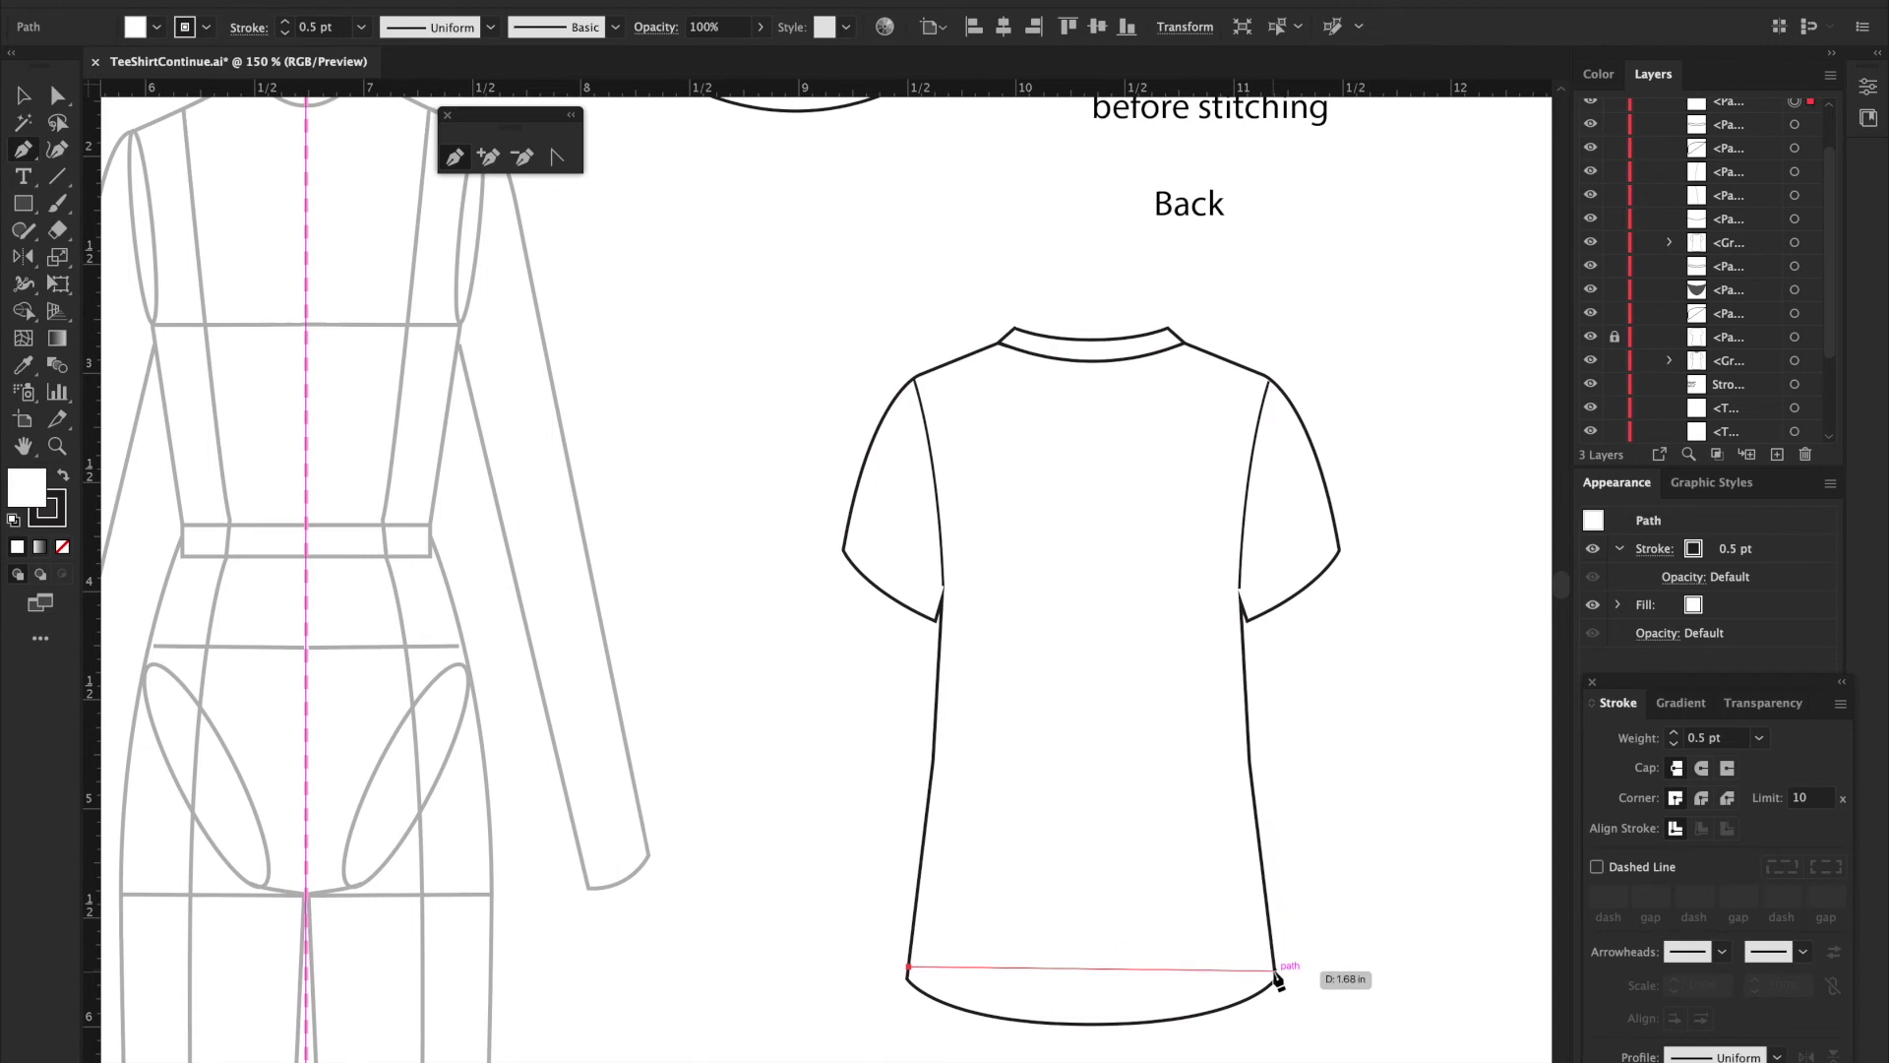
left_click_drag(1274, 967, 1454, 875)
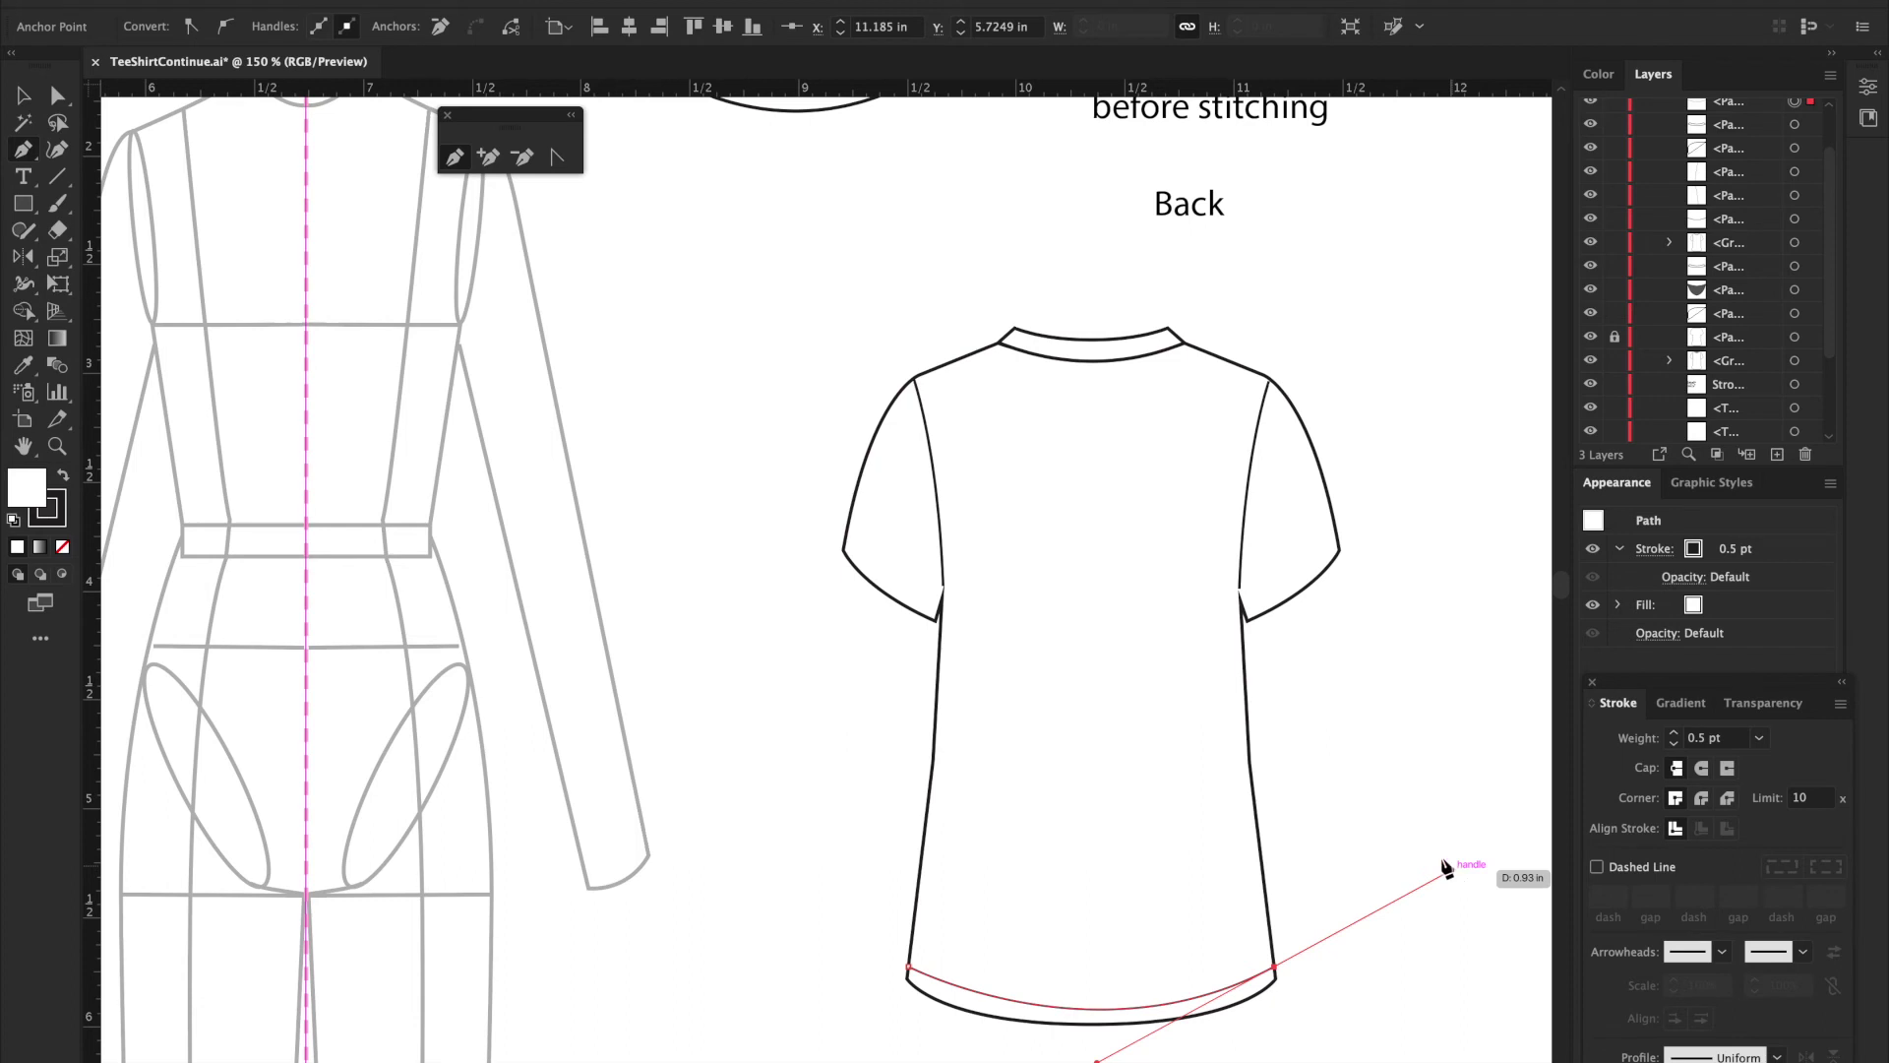
left_click(1402, 824, "ctrl")
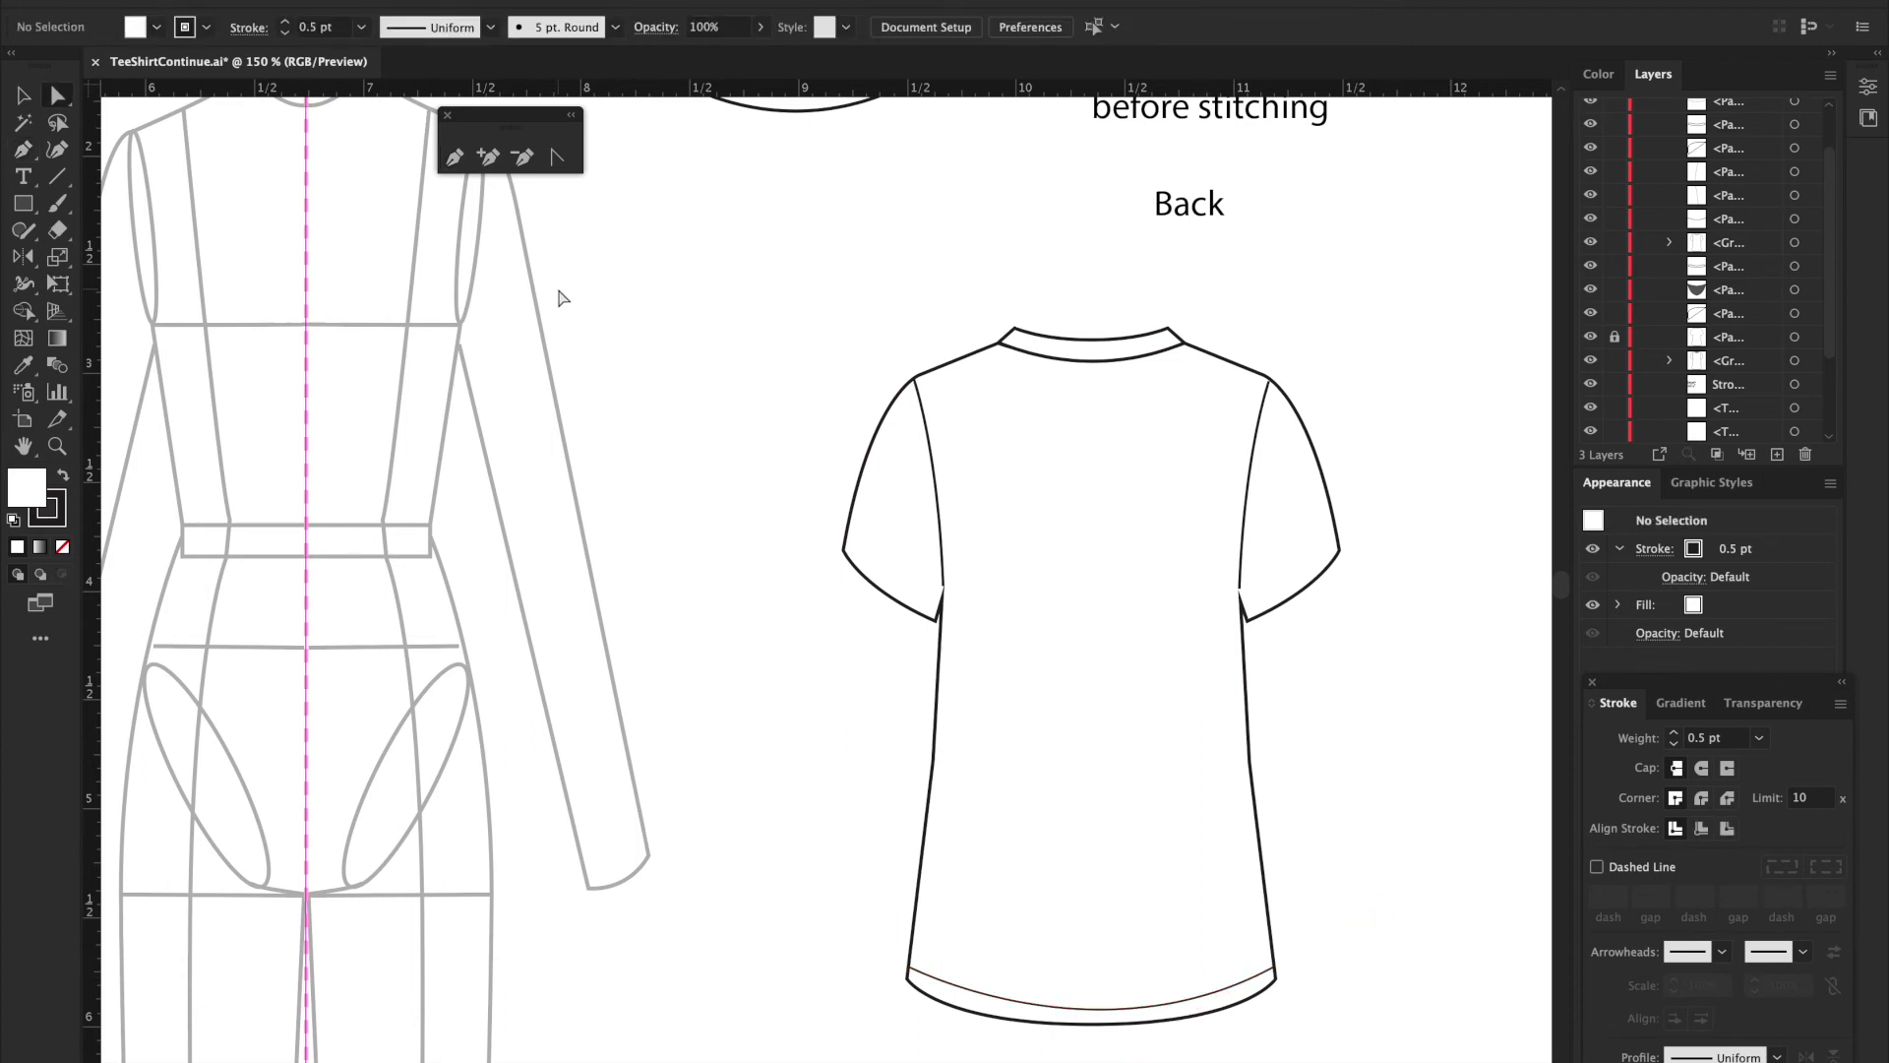
Step: Reshape the back hem stitching line's curve with the Anchor Point tool so it follows the hem edge
left_click_drag(527, 121, 1494, 529)
left_click(1528, 571)
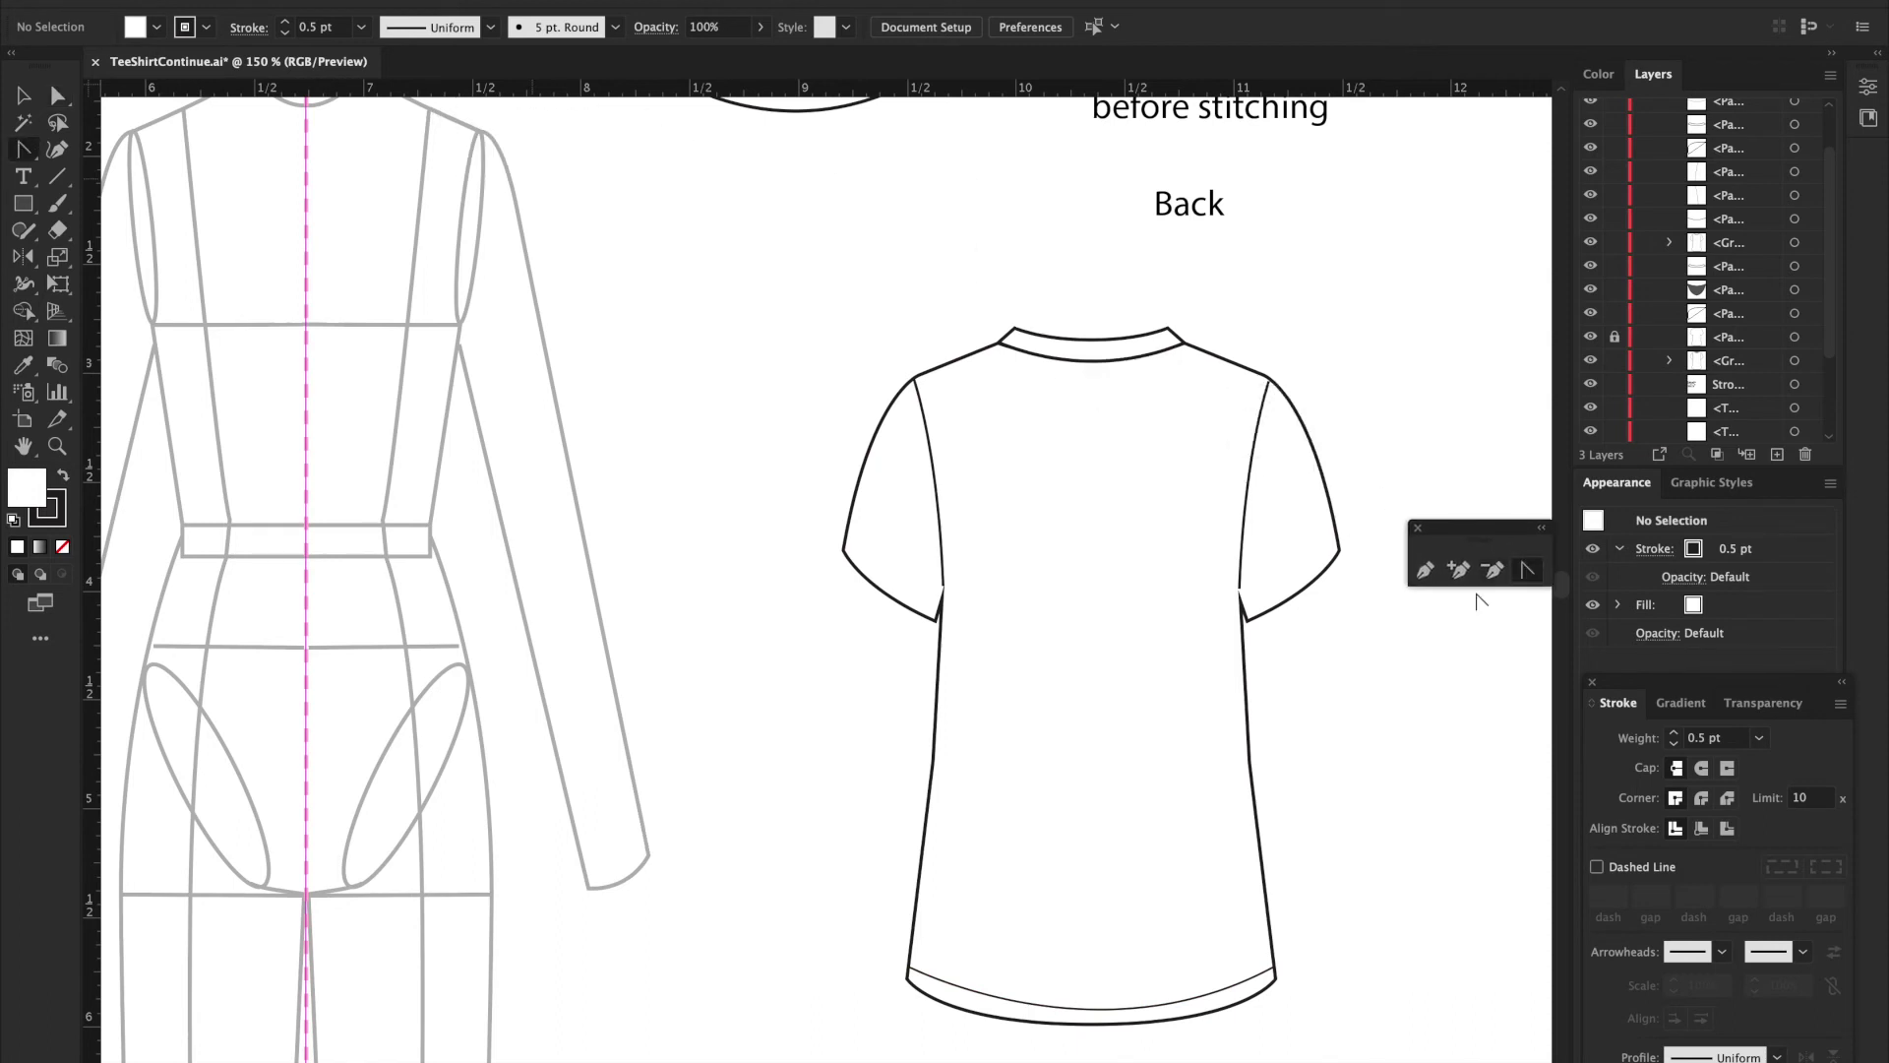
left_click_drag(1218, 998, 1230, 997)
left_click_drag(1000, 995, 941, 1003)
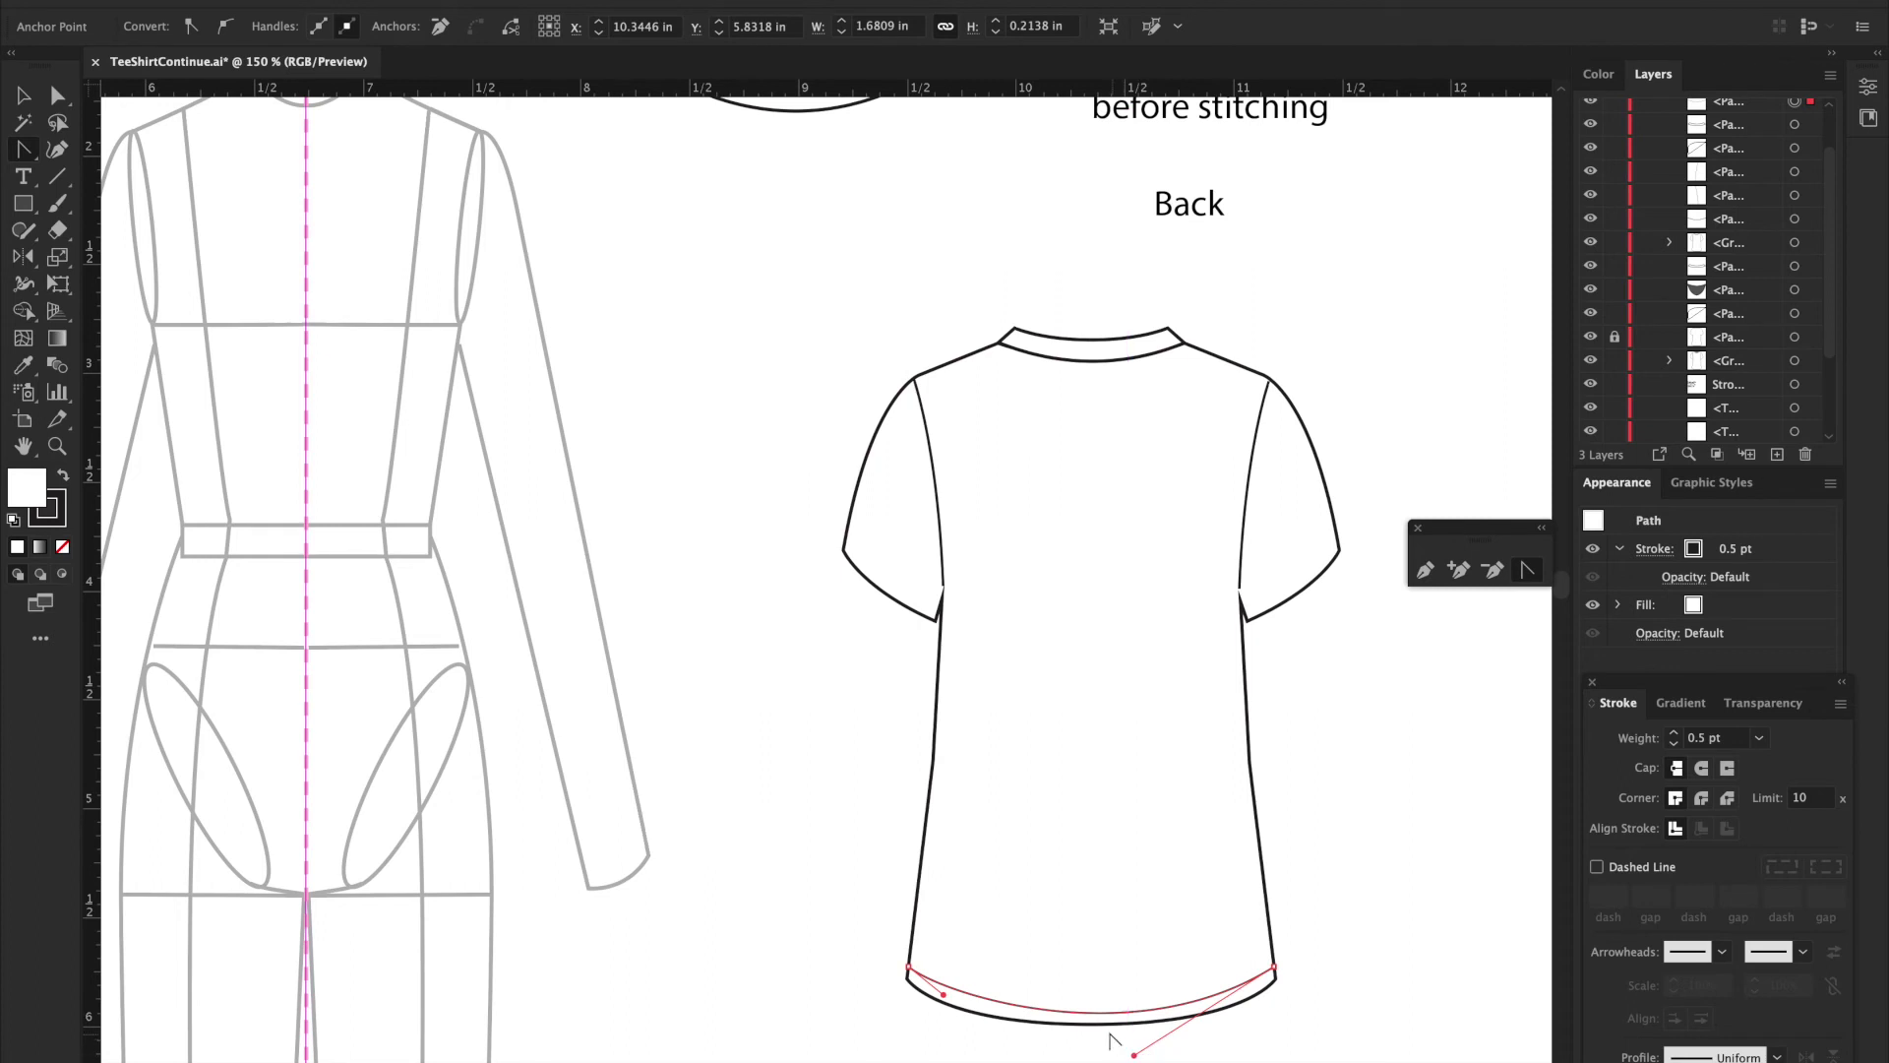
mouse_move(1135, 1055)
left_mouse_down()
mouse_move(1190, 1033)
mouse_move(1150, 1051)
left_mouse_up()
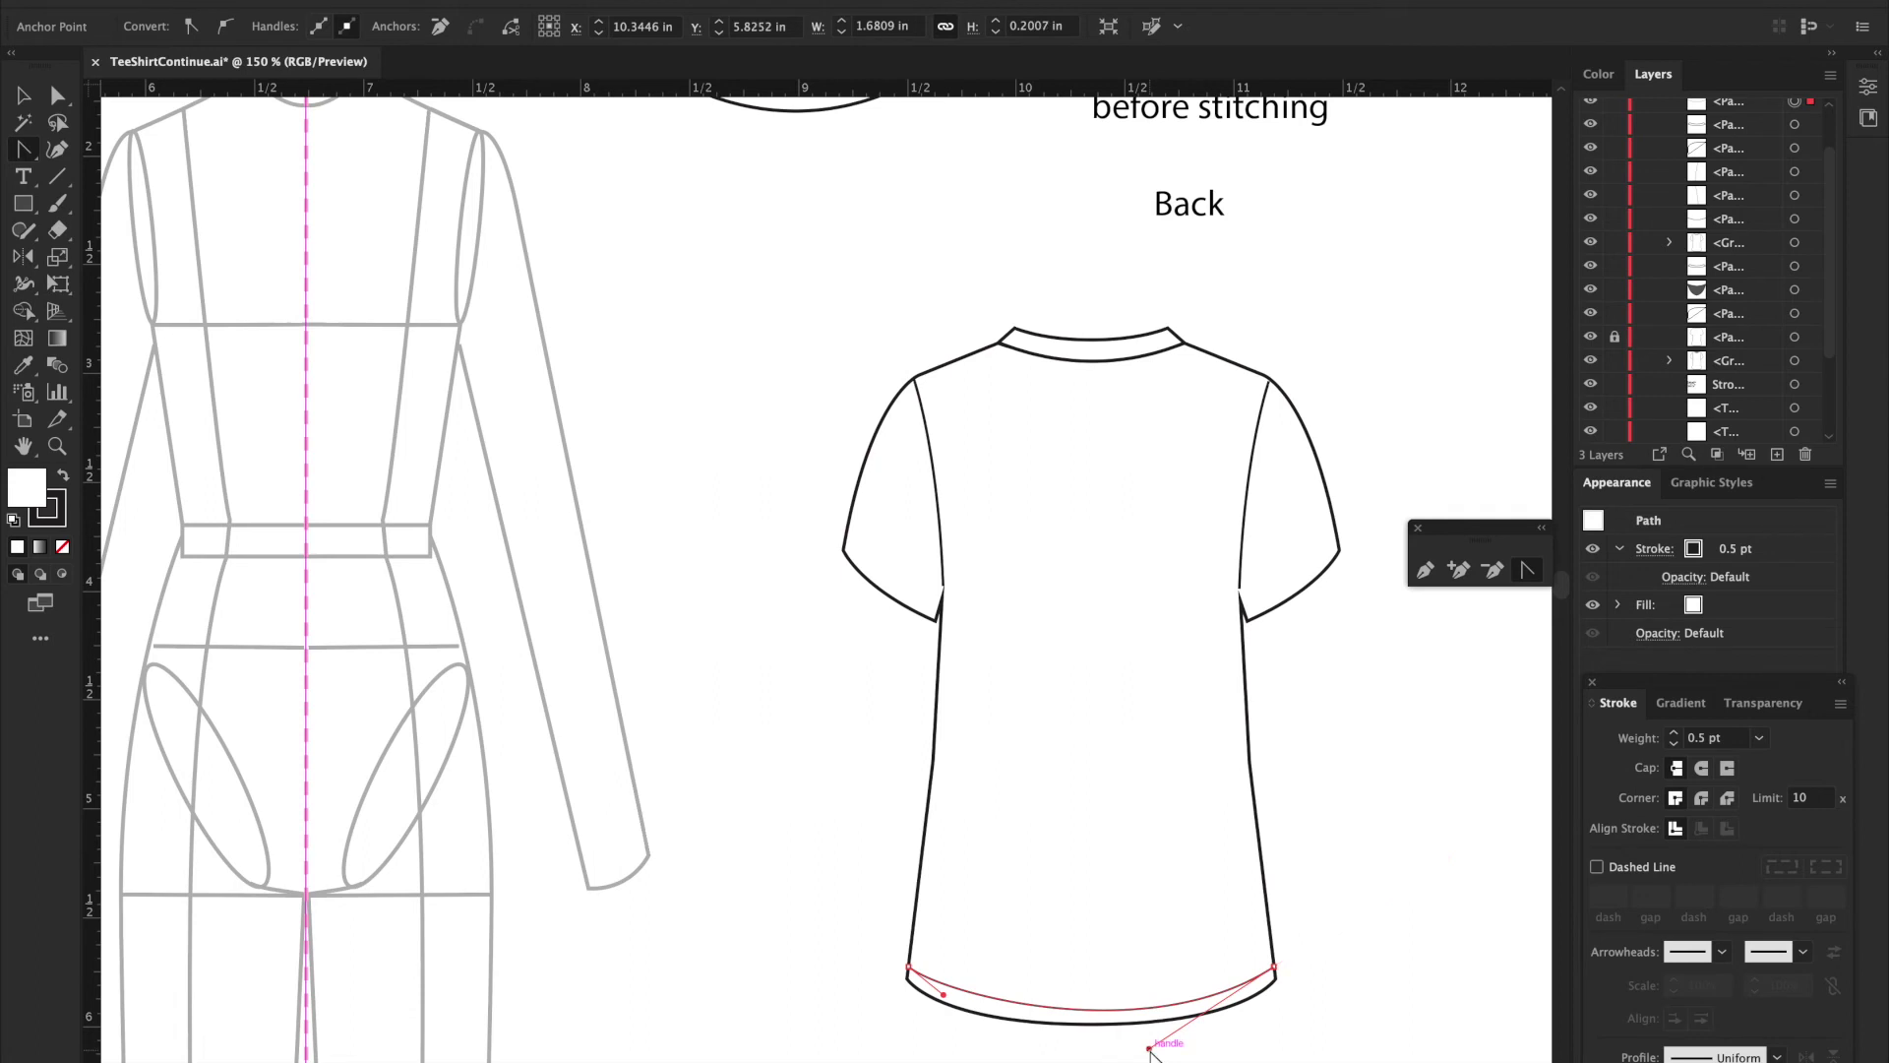
key("a")
left_click(1316, 997)
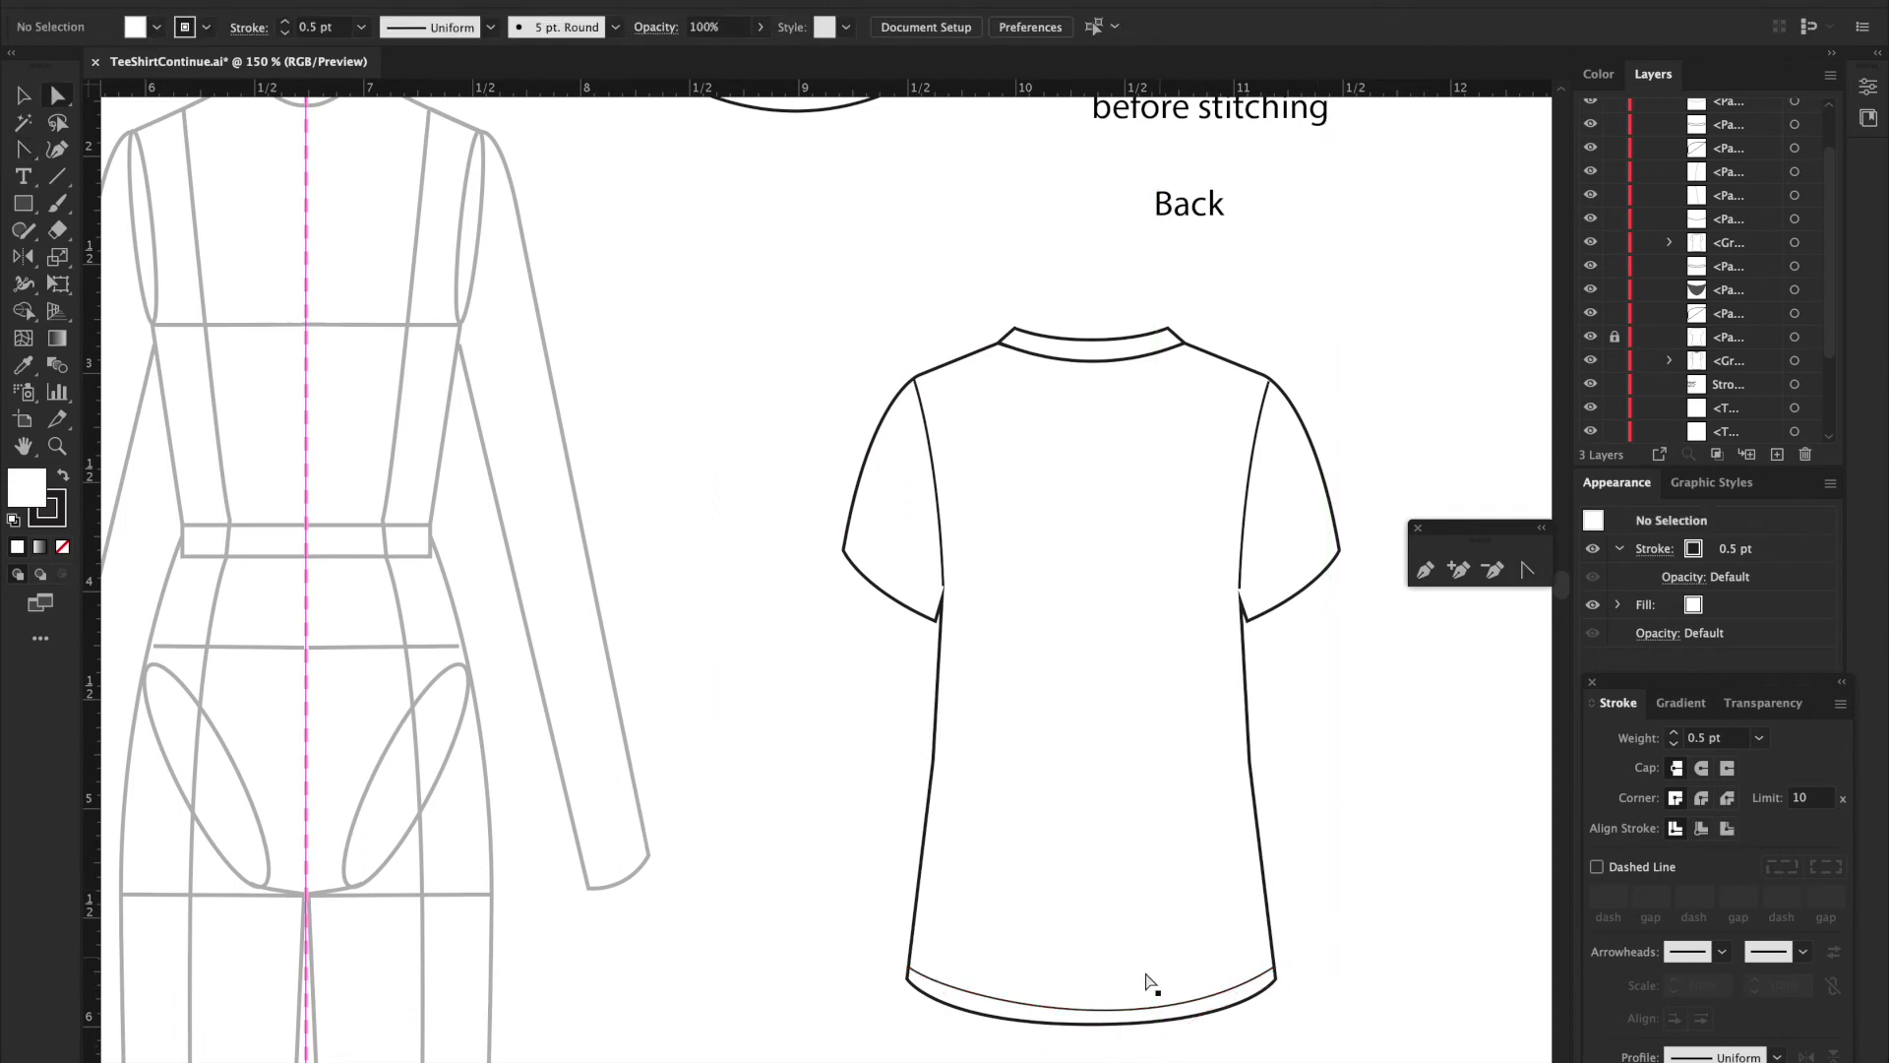
Step: Make the back hem stitching line dashed with a 1 pt dash and a 1 pt gap
key("v")
left_click_drag(1092, 1002, 1104, 1018)
key("super+z")
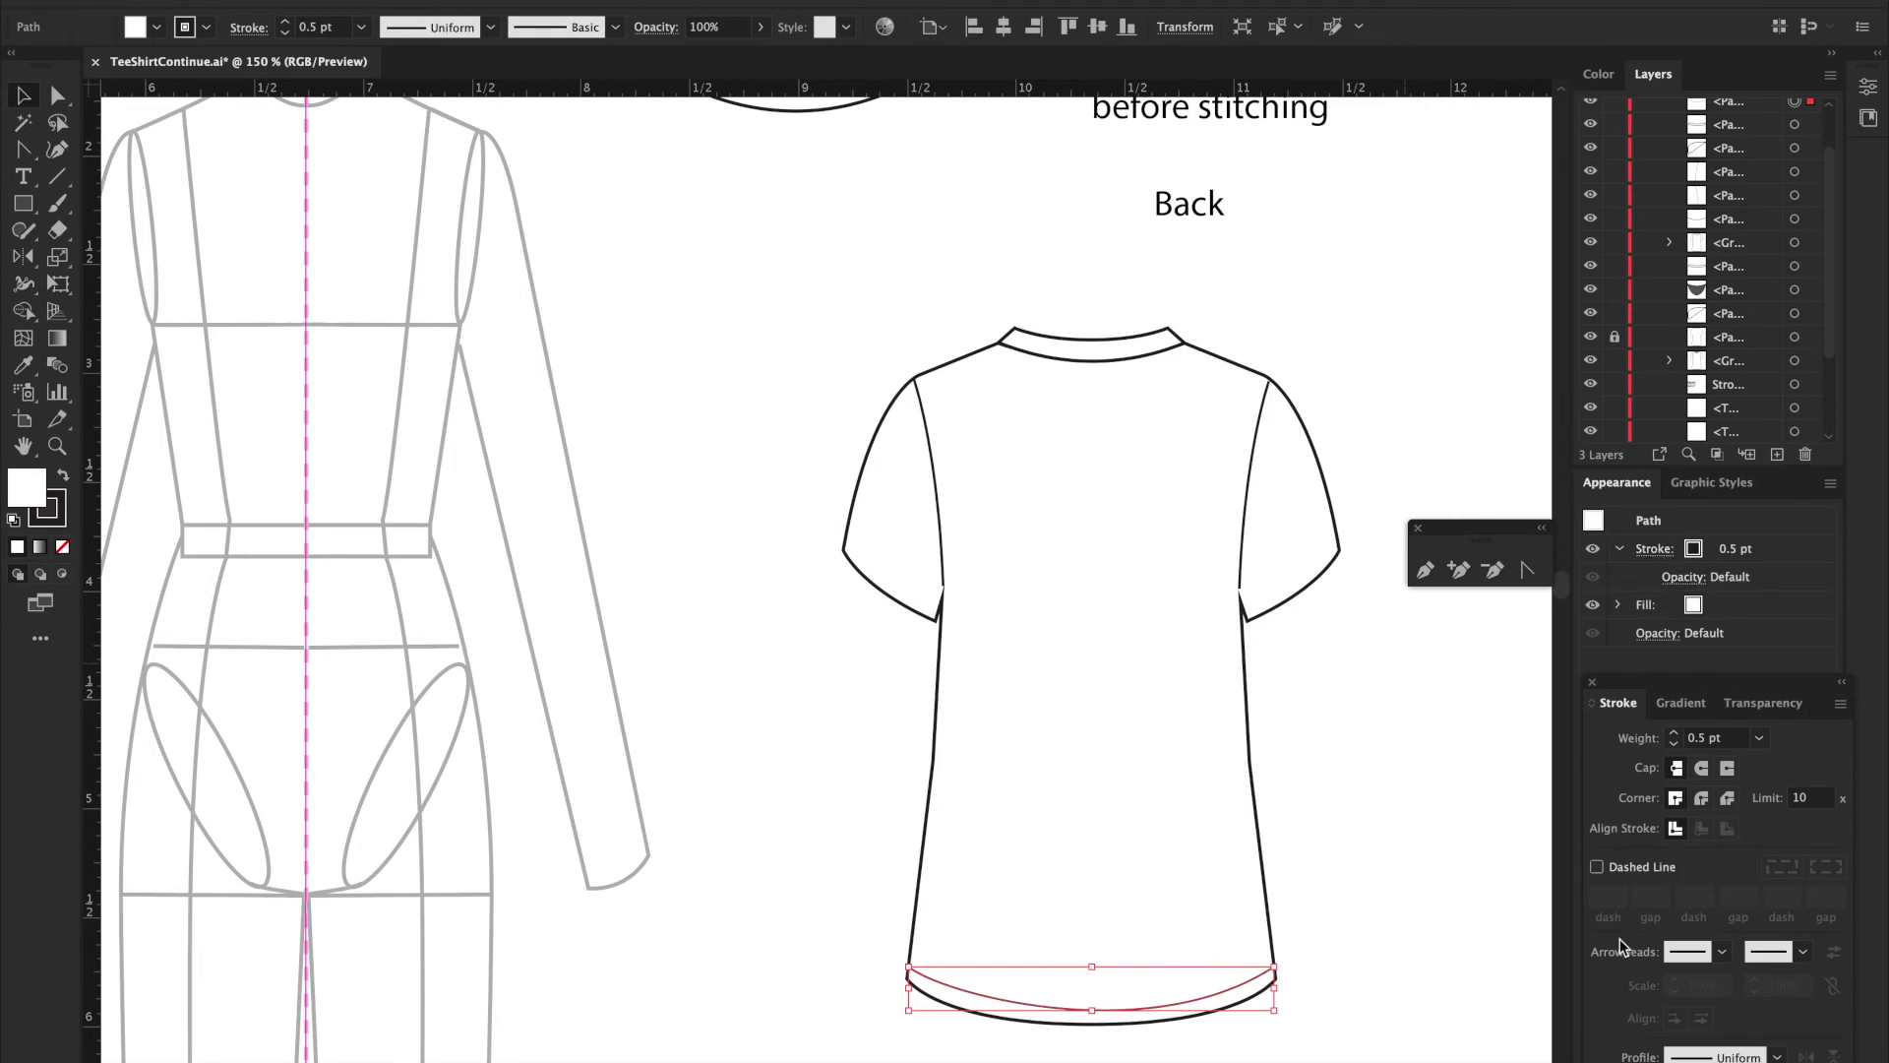
left_click(1597, 867)
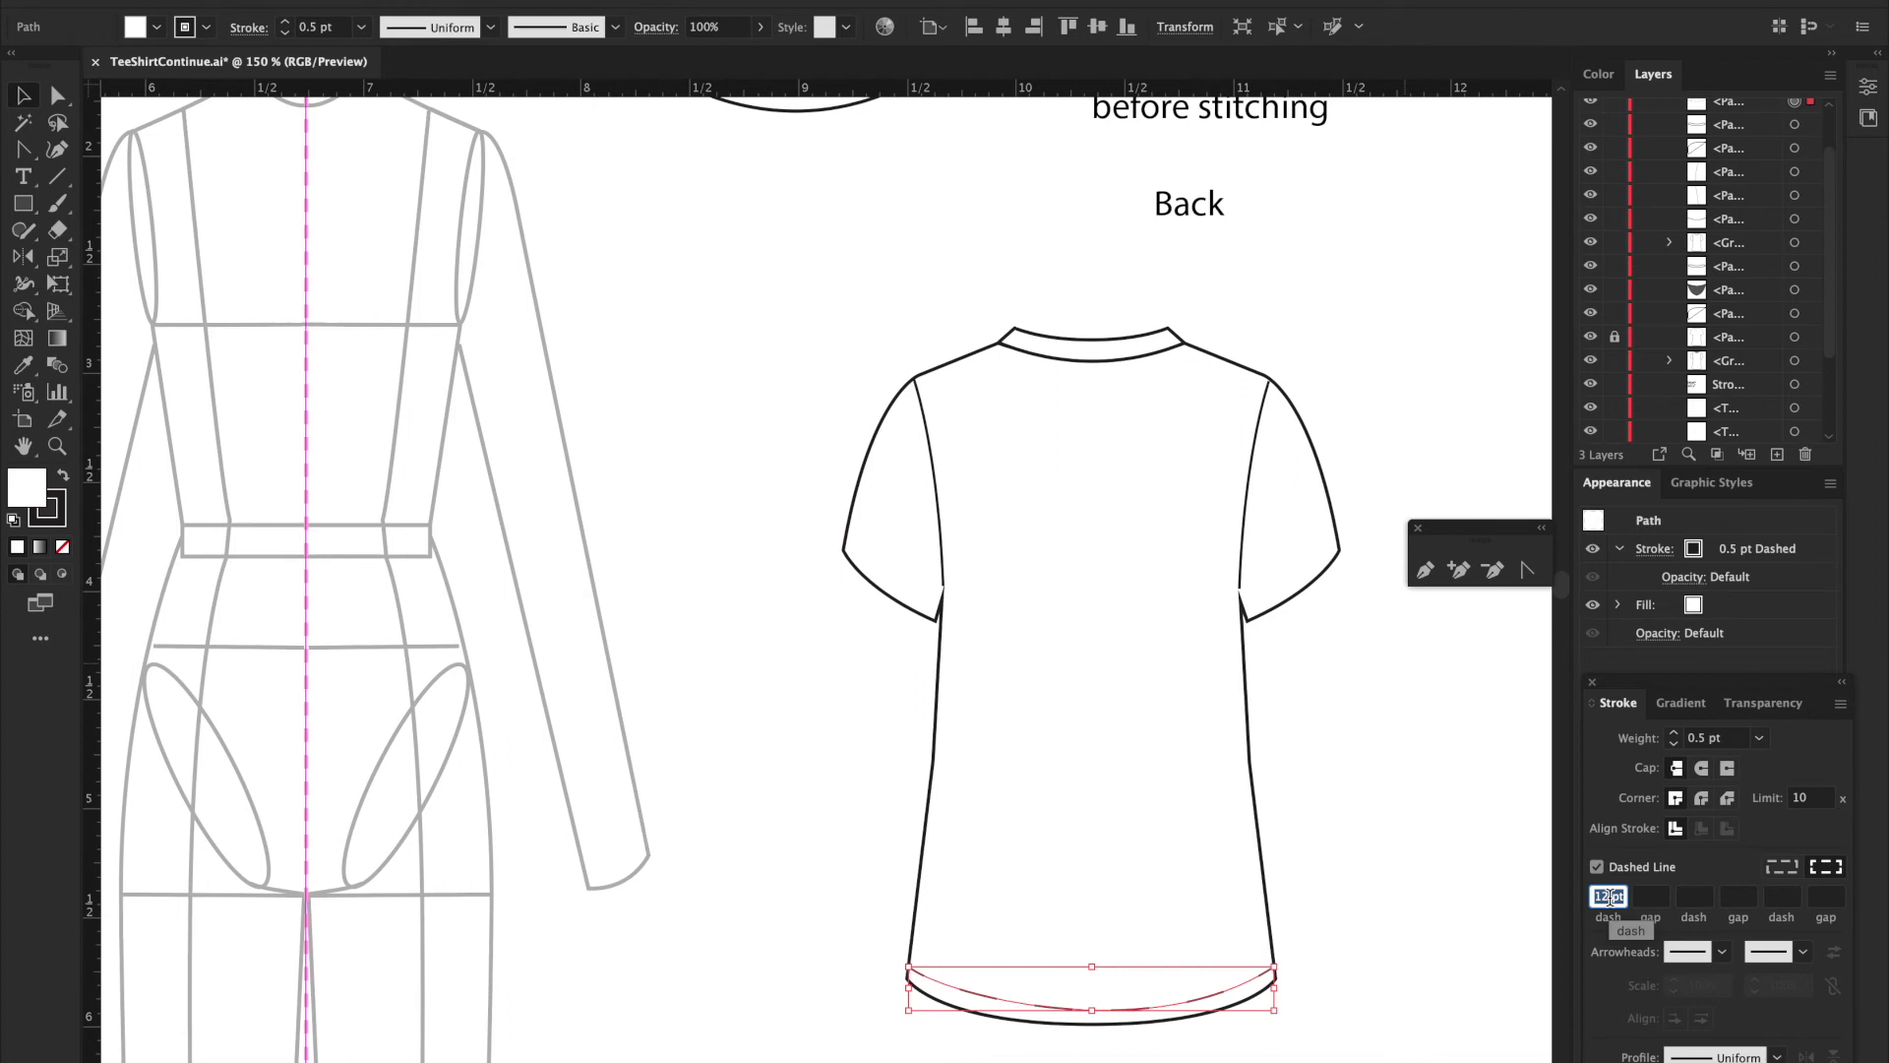
type("1")
left_click(1644, 896)
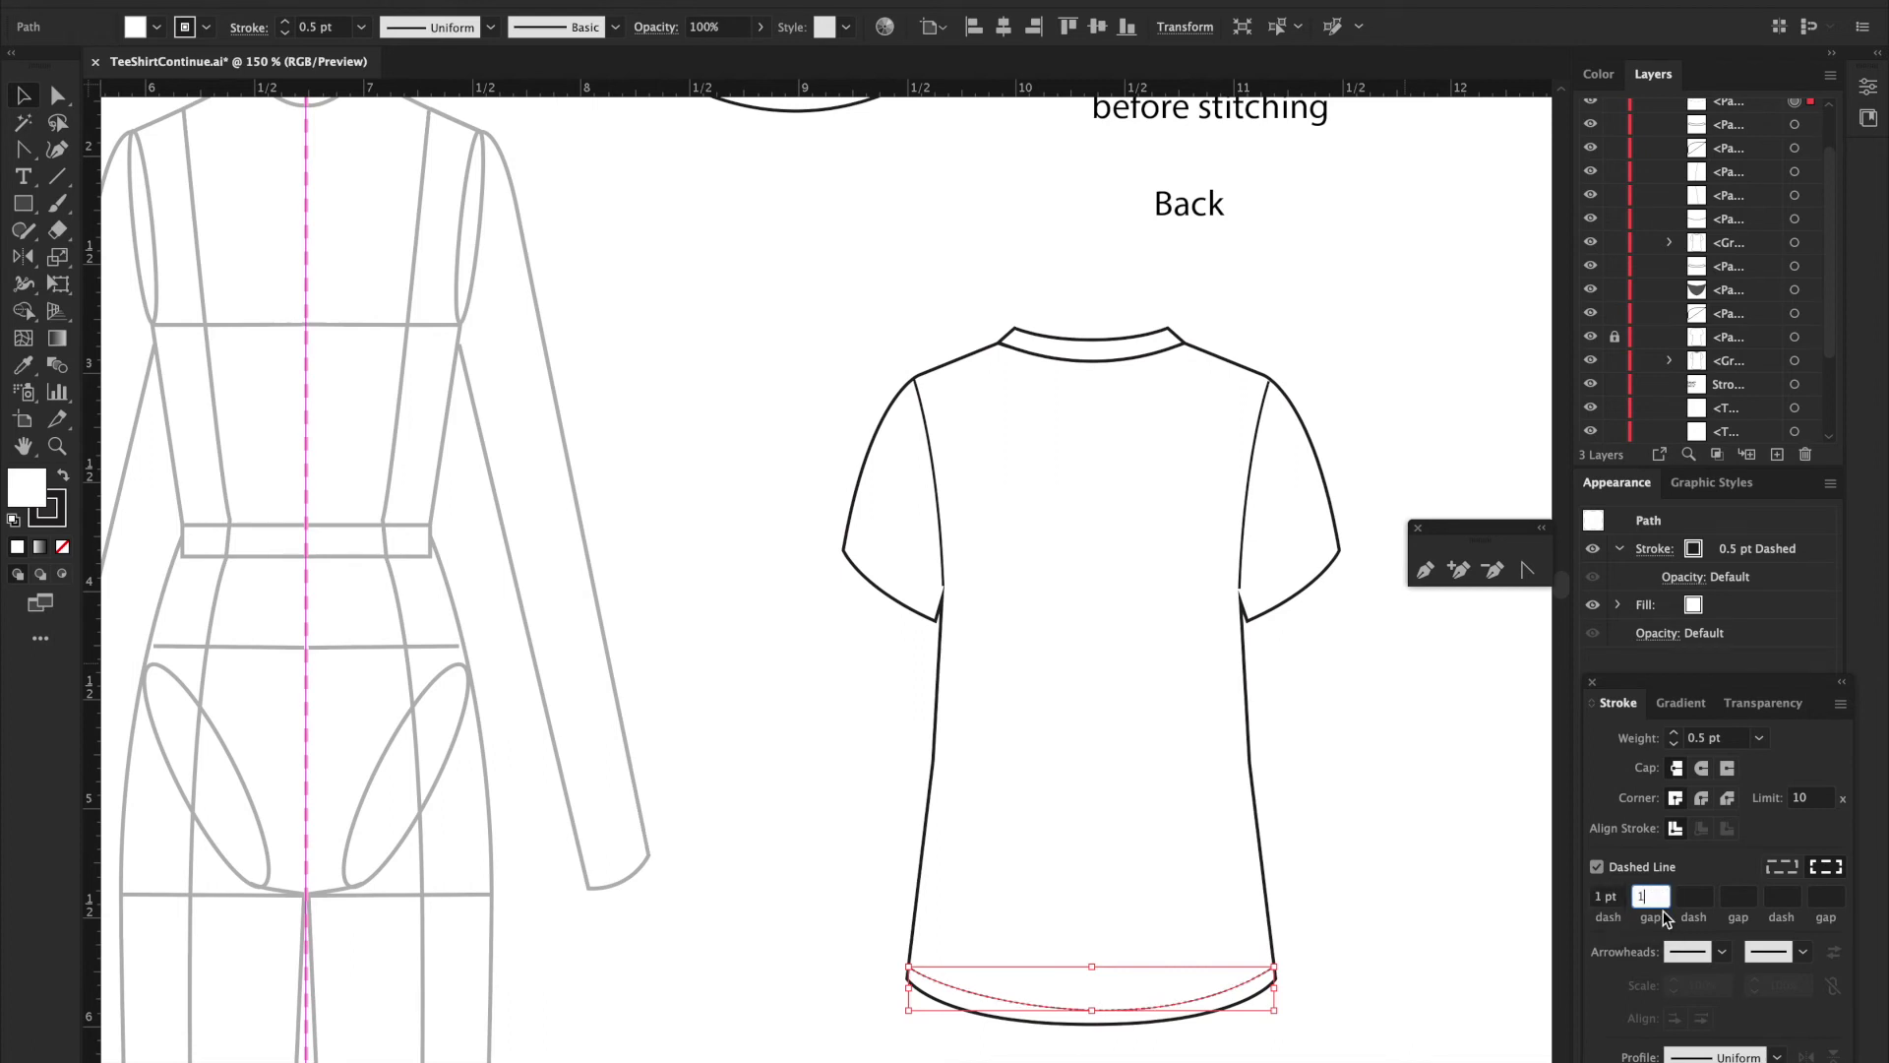
type("1")
left_click(1432, 1005)
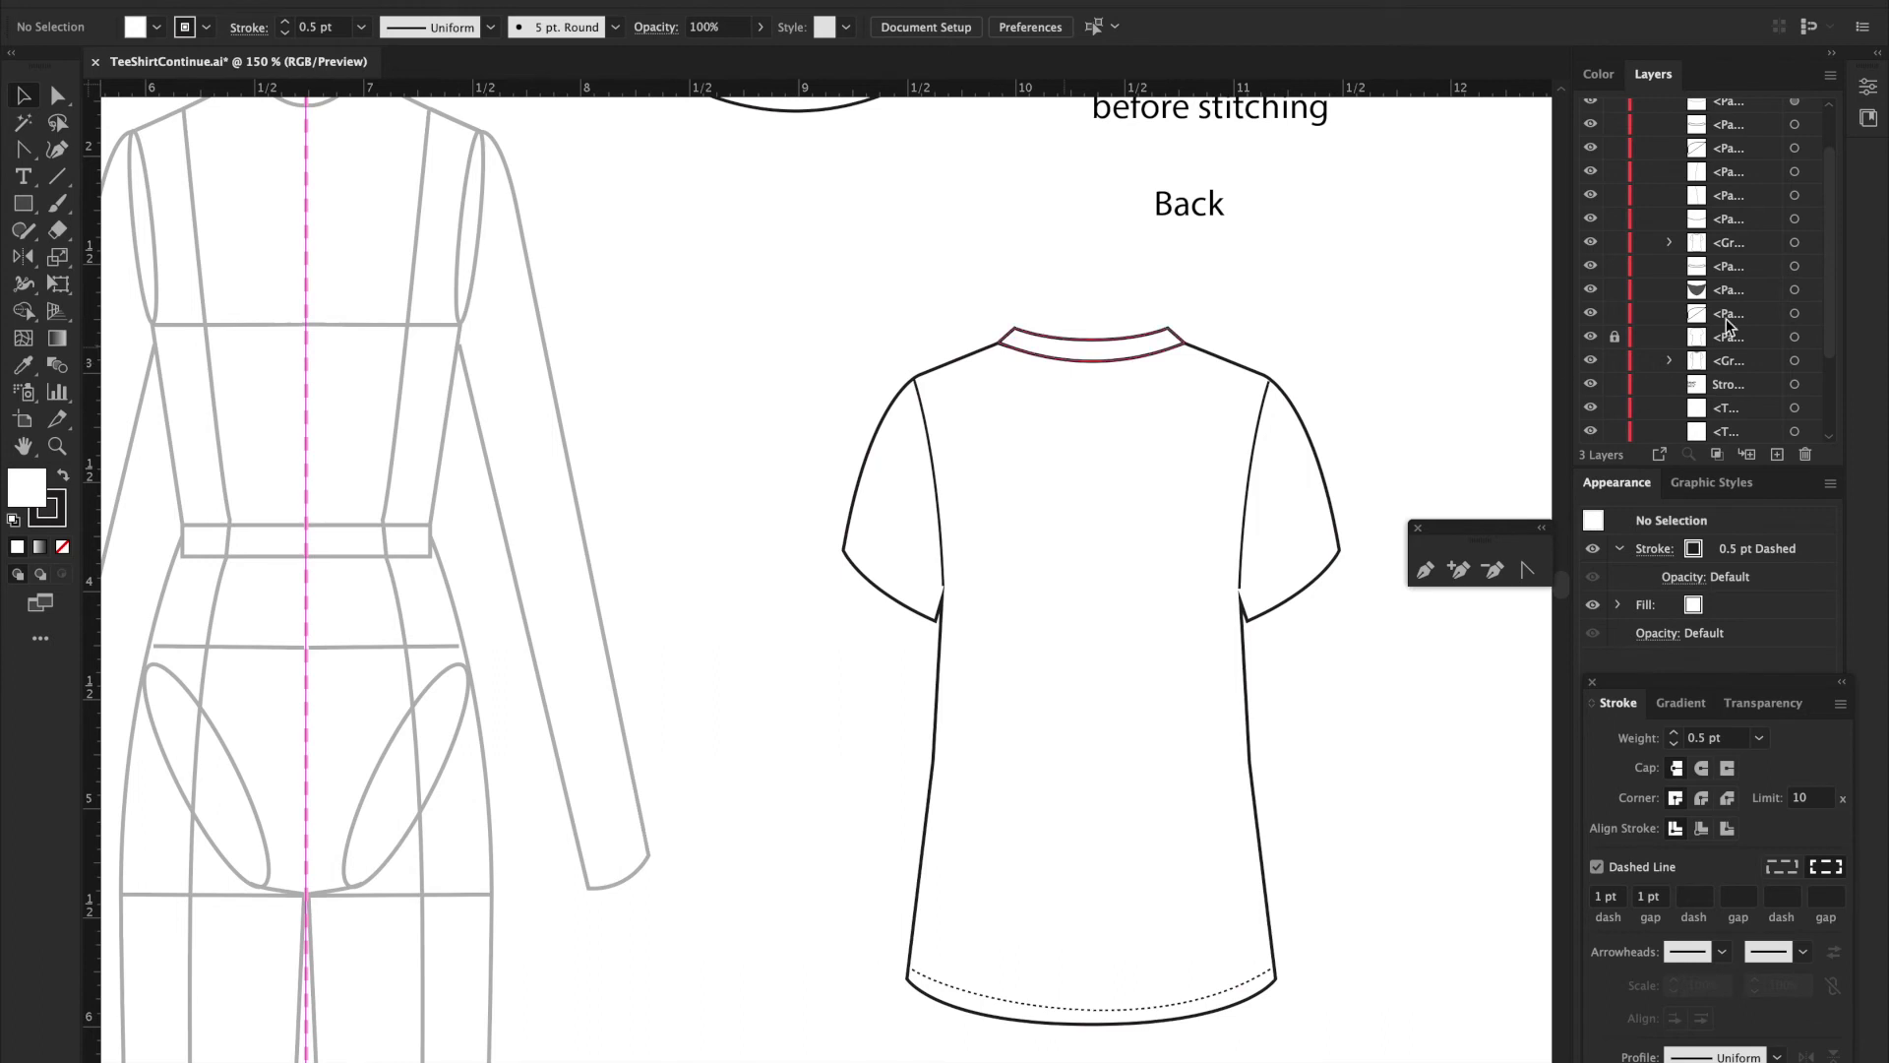
Step: Lock the back view's neckband, armhole seams and hem stitching line
scroll(1729, 327, "up", 2)
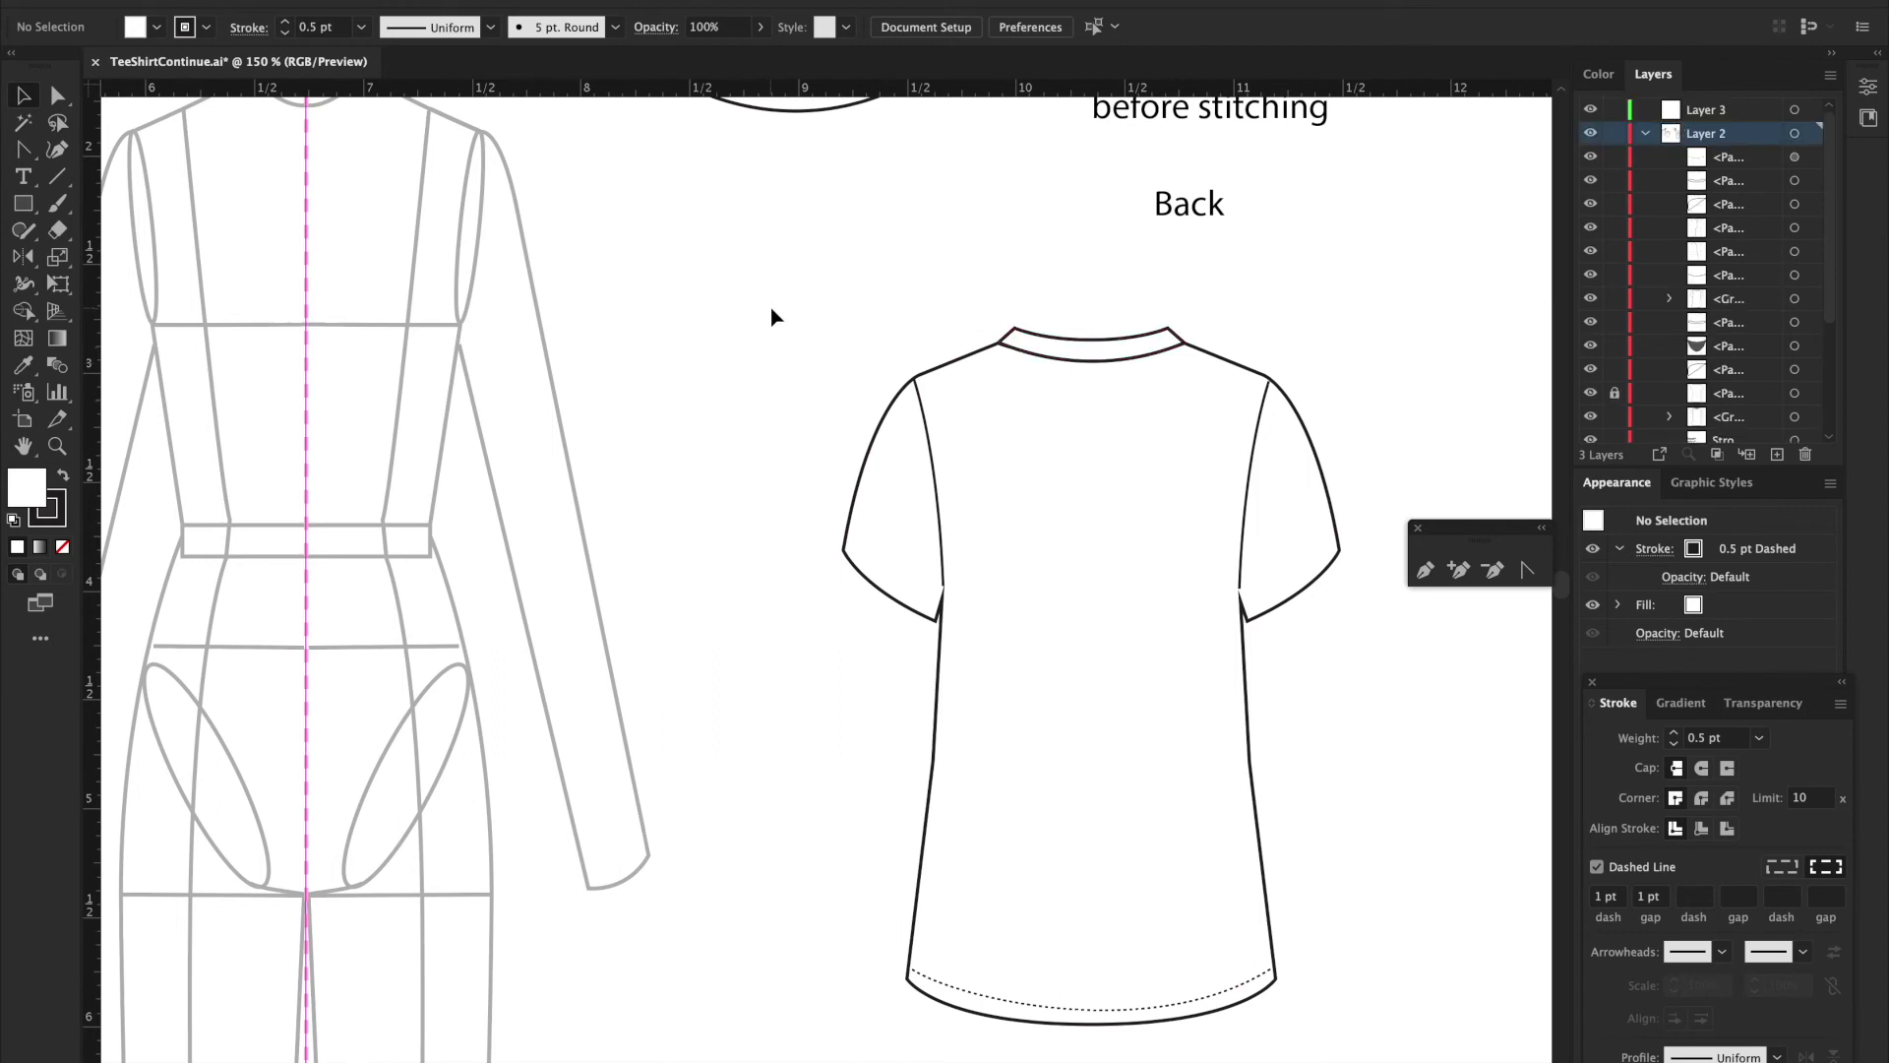
left_click_drag(815, 323, 1370, 981)
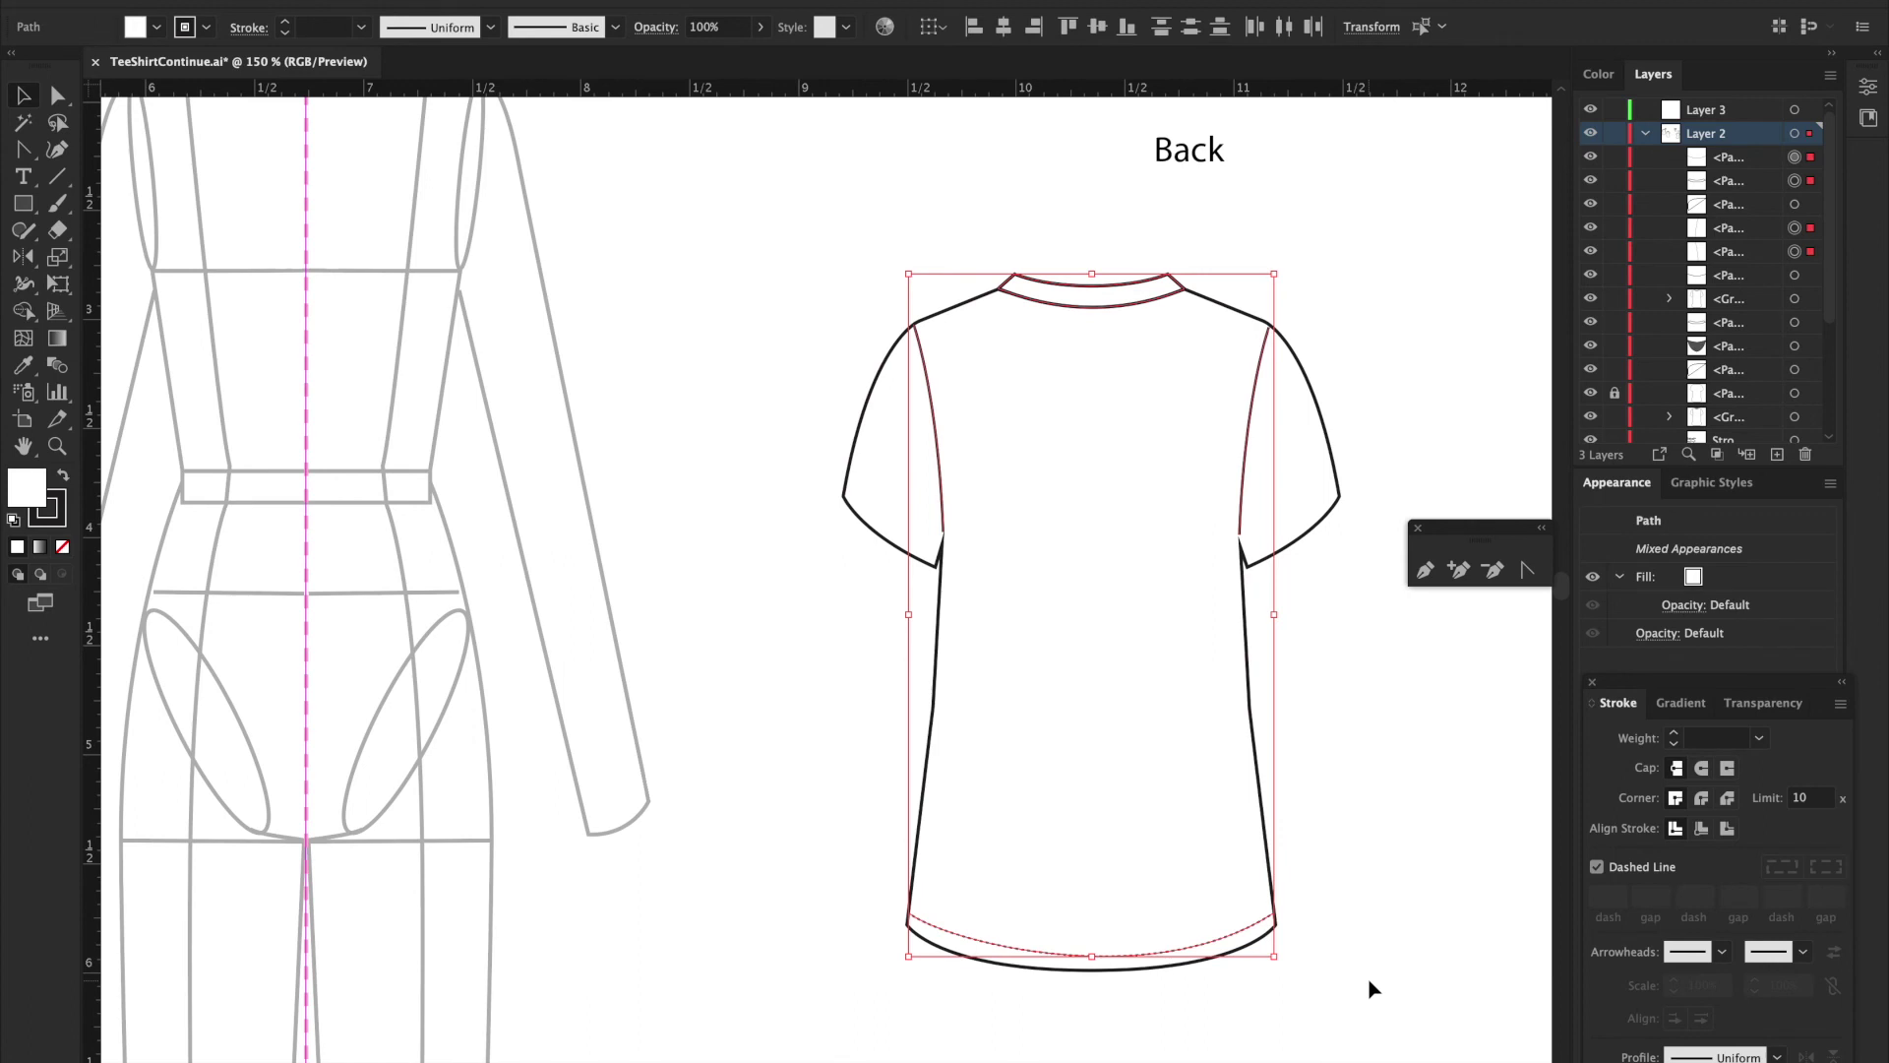
key("ctrl+2")
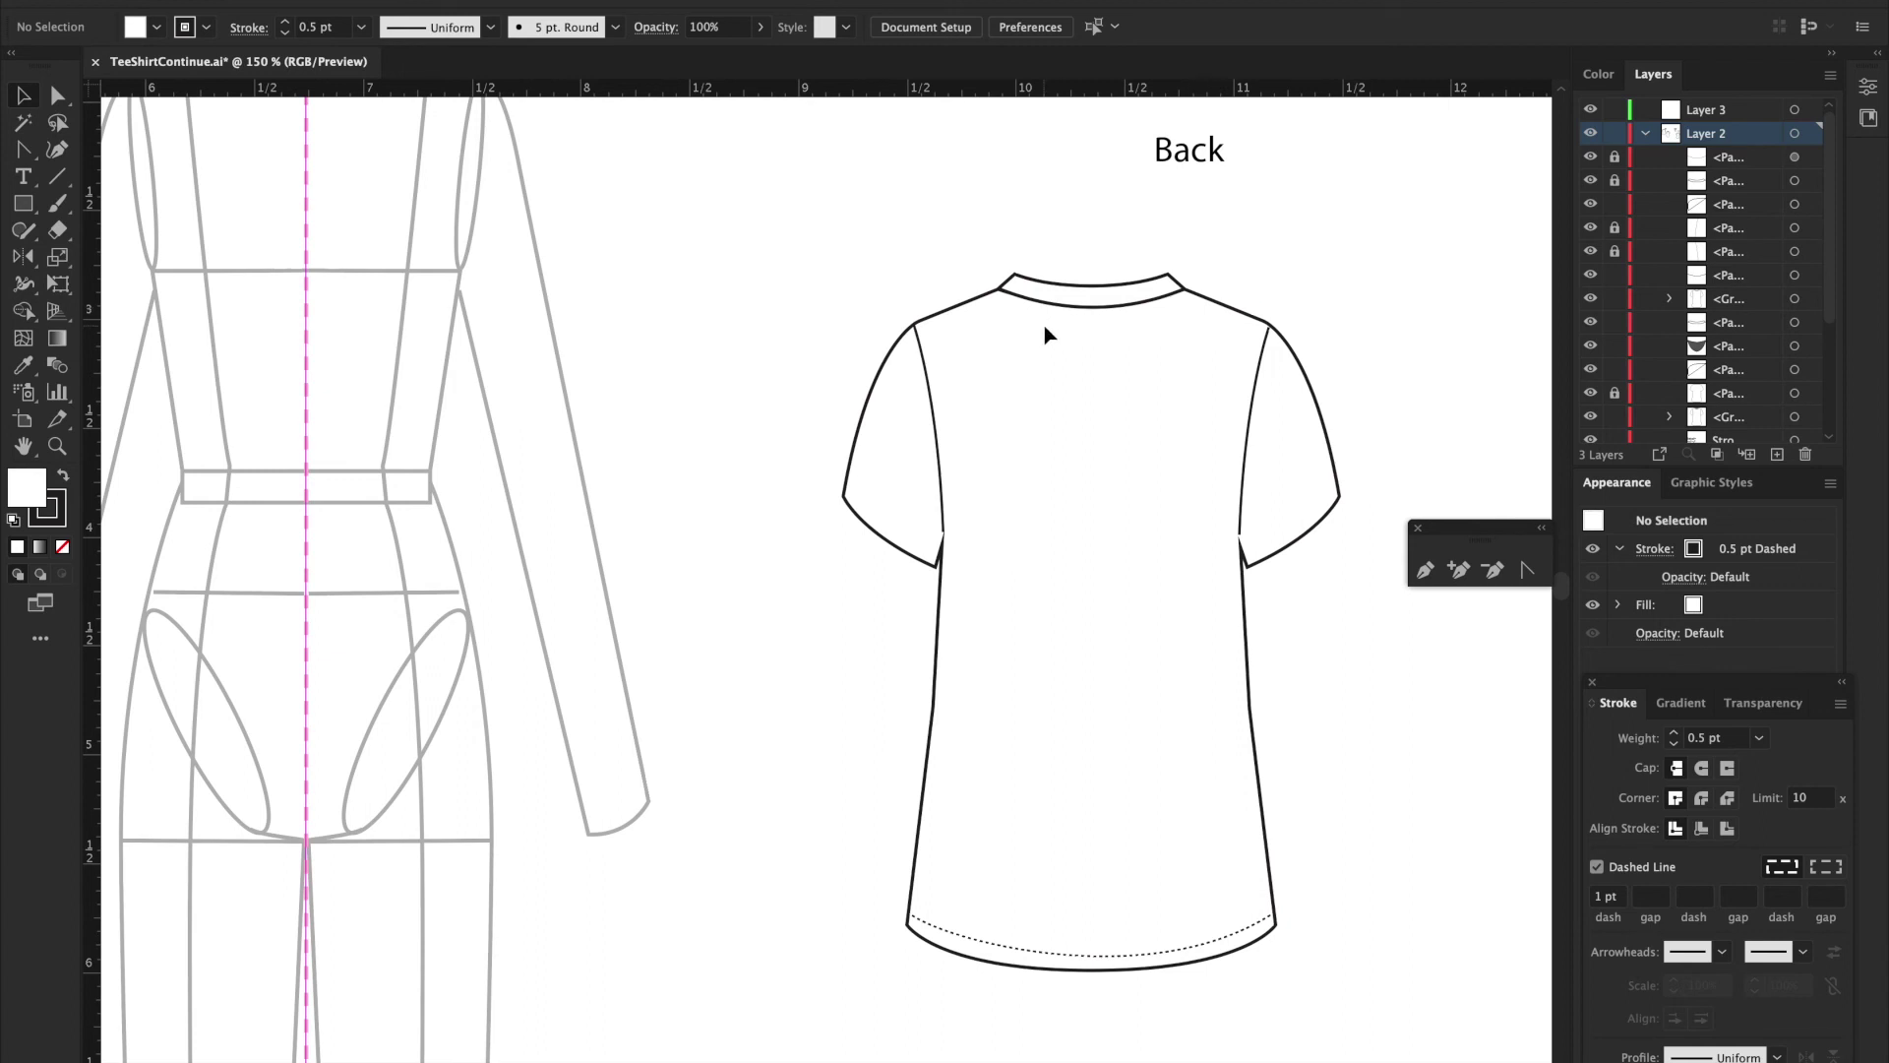
Step: Draw a curved dashed 0.5 pt stitching line with the Pen tool below the back neckband and set its fill to none
key("p")
left_click(993, 292)
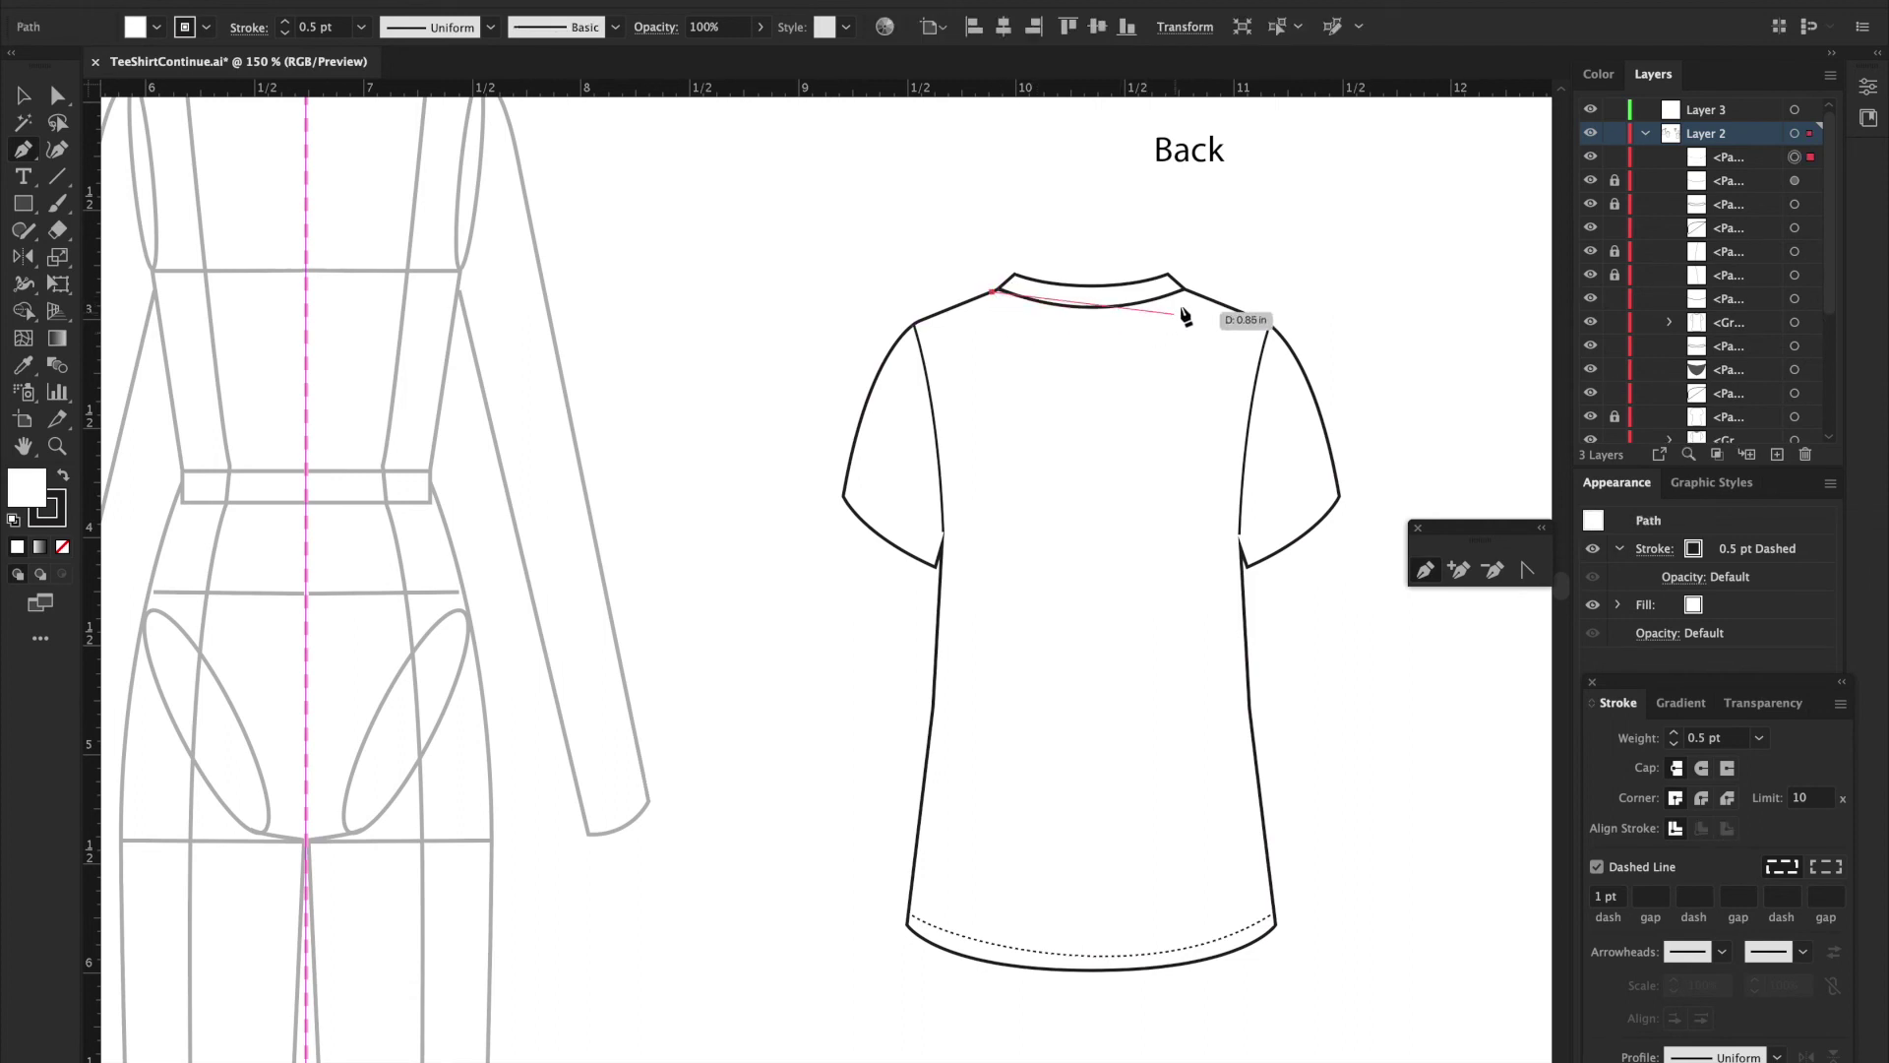
left_click_drag(1191, 292, 1295, 244)
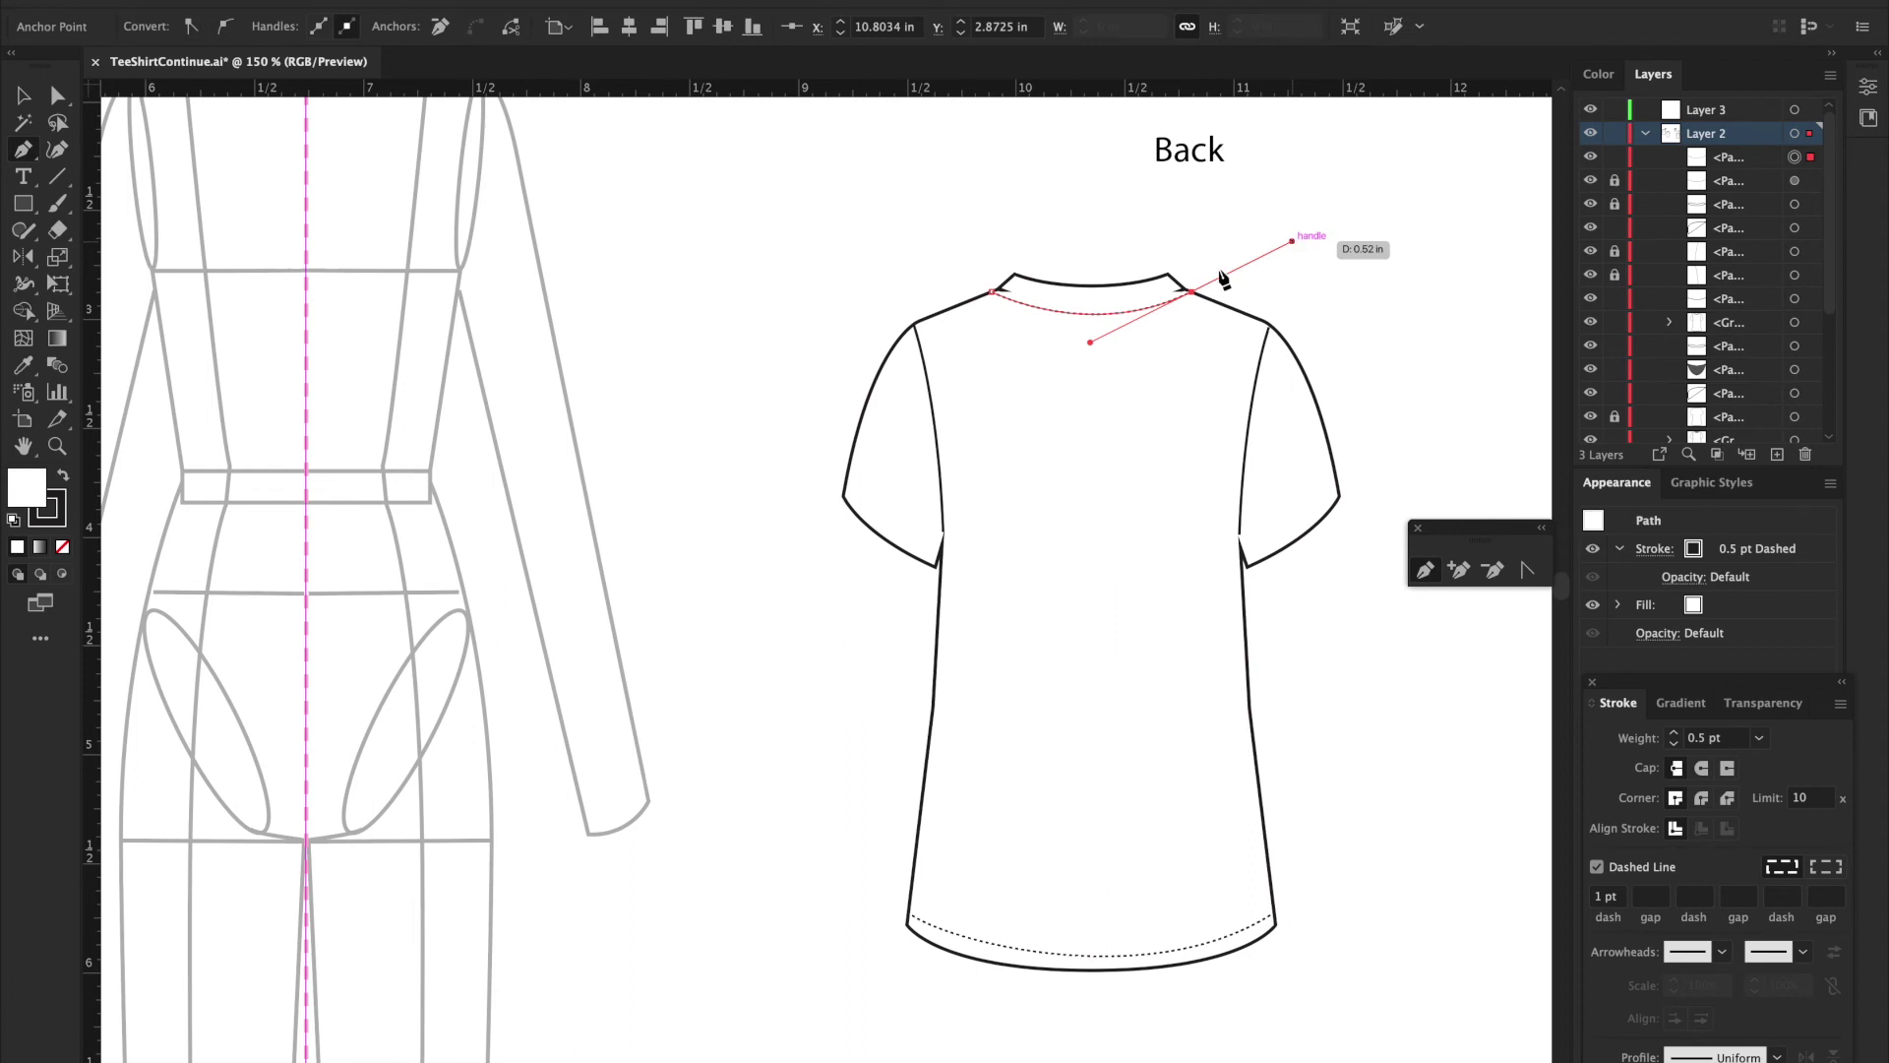
key("a")
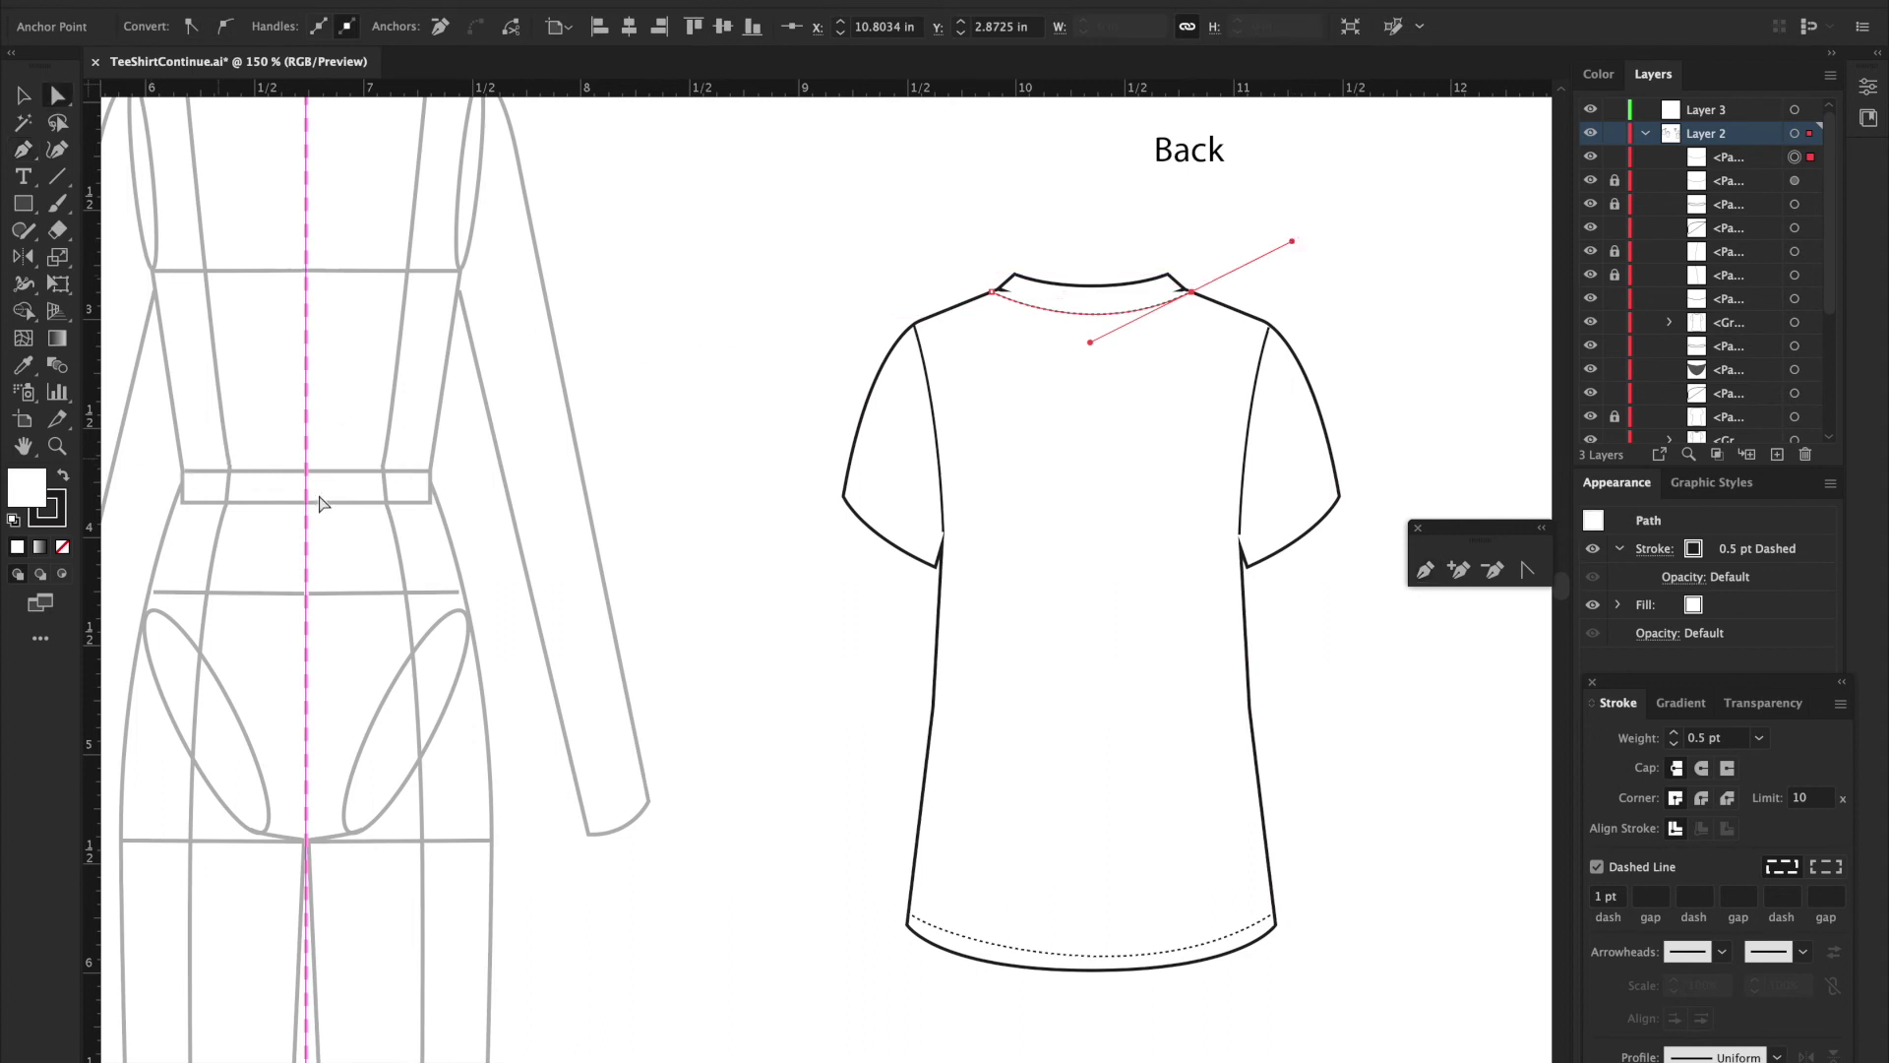
left_click(63, 546)
left_click(1323, 302)
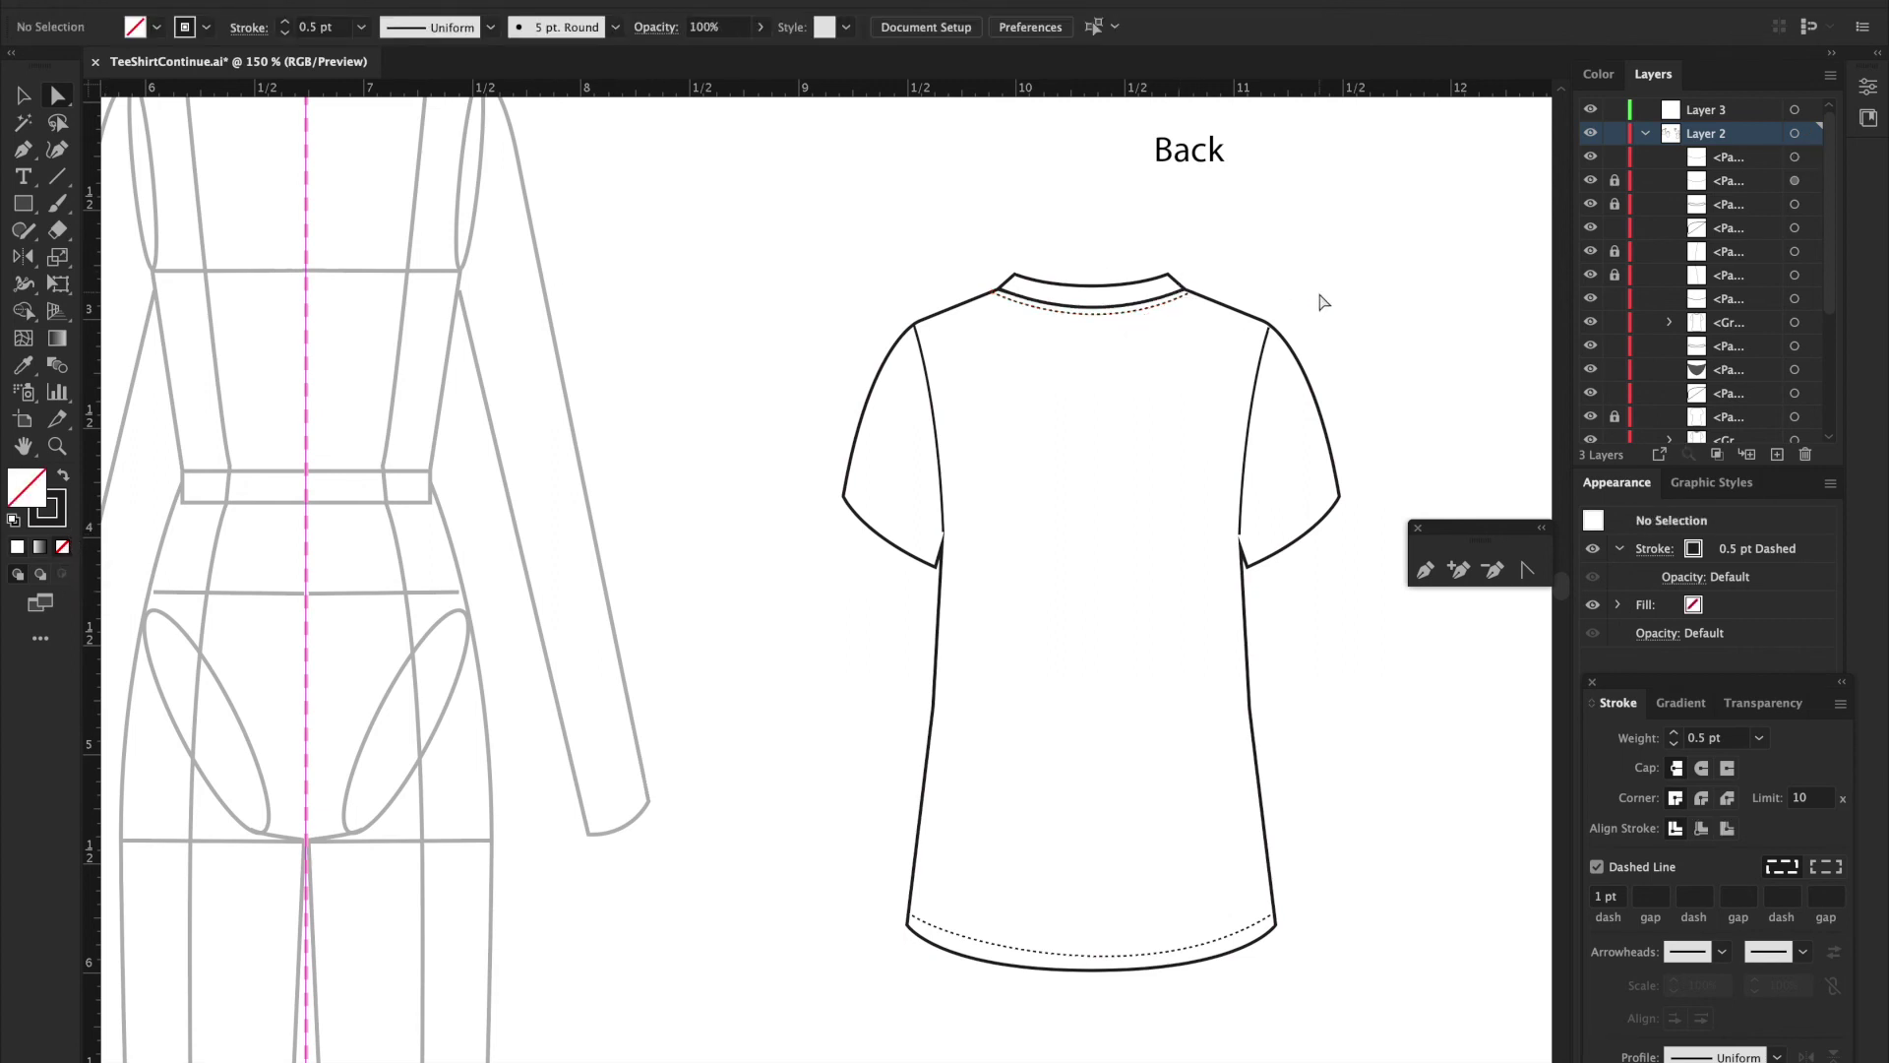
Step: Nudge the back neckline stitching up so it sits closer to the neckband seam
key("v")
left_click(1125, 315)
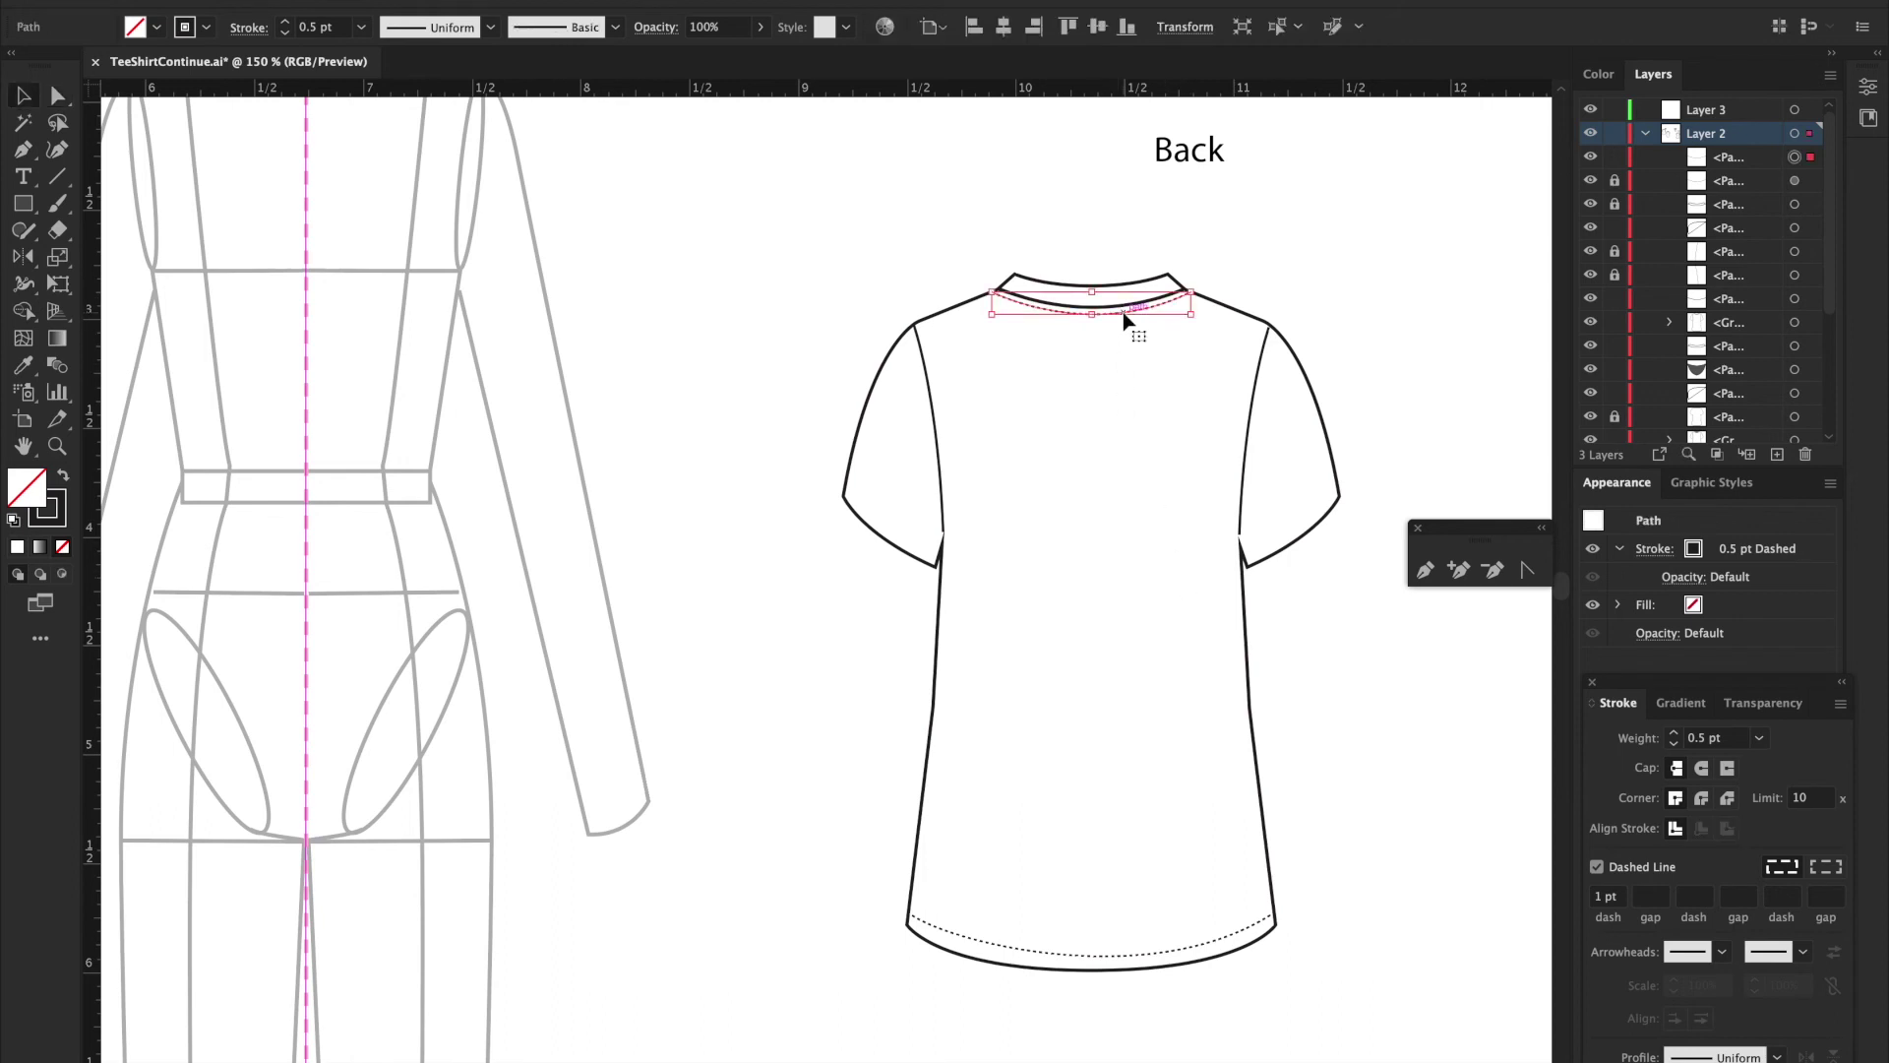
key("Up")
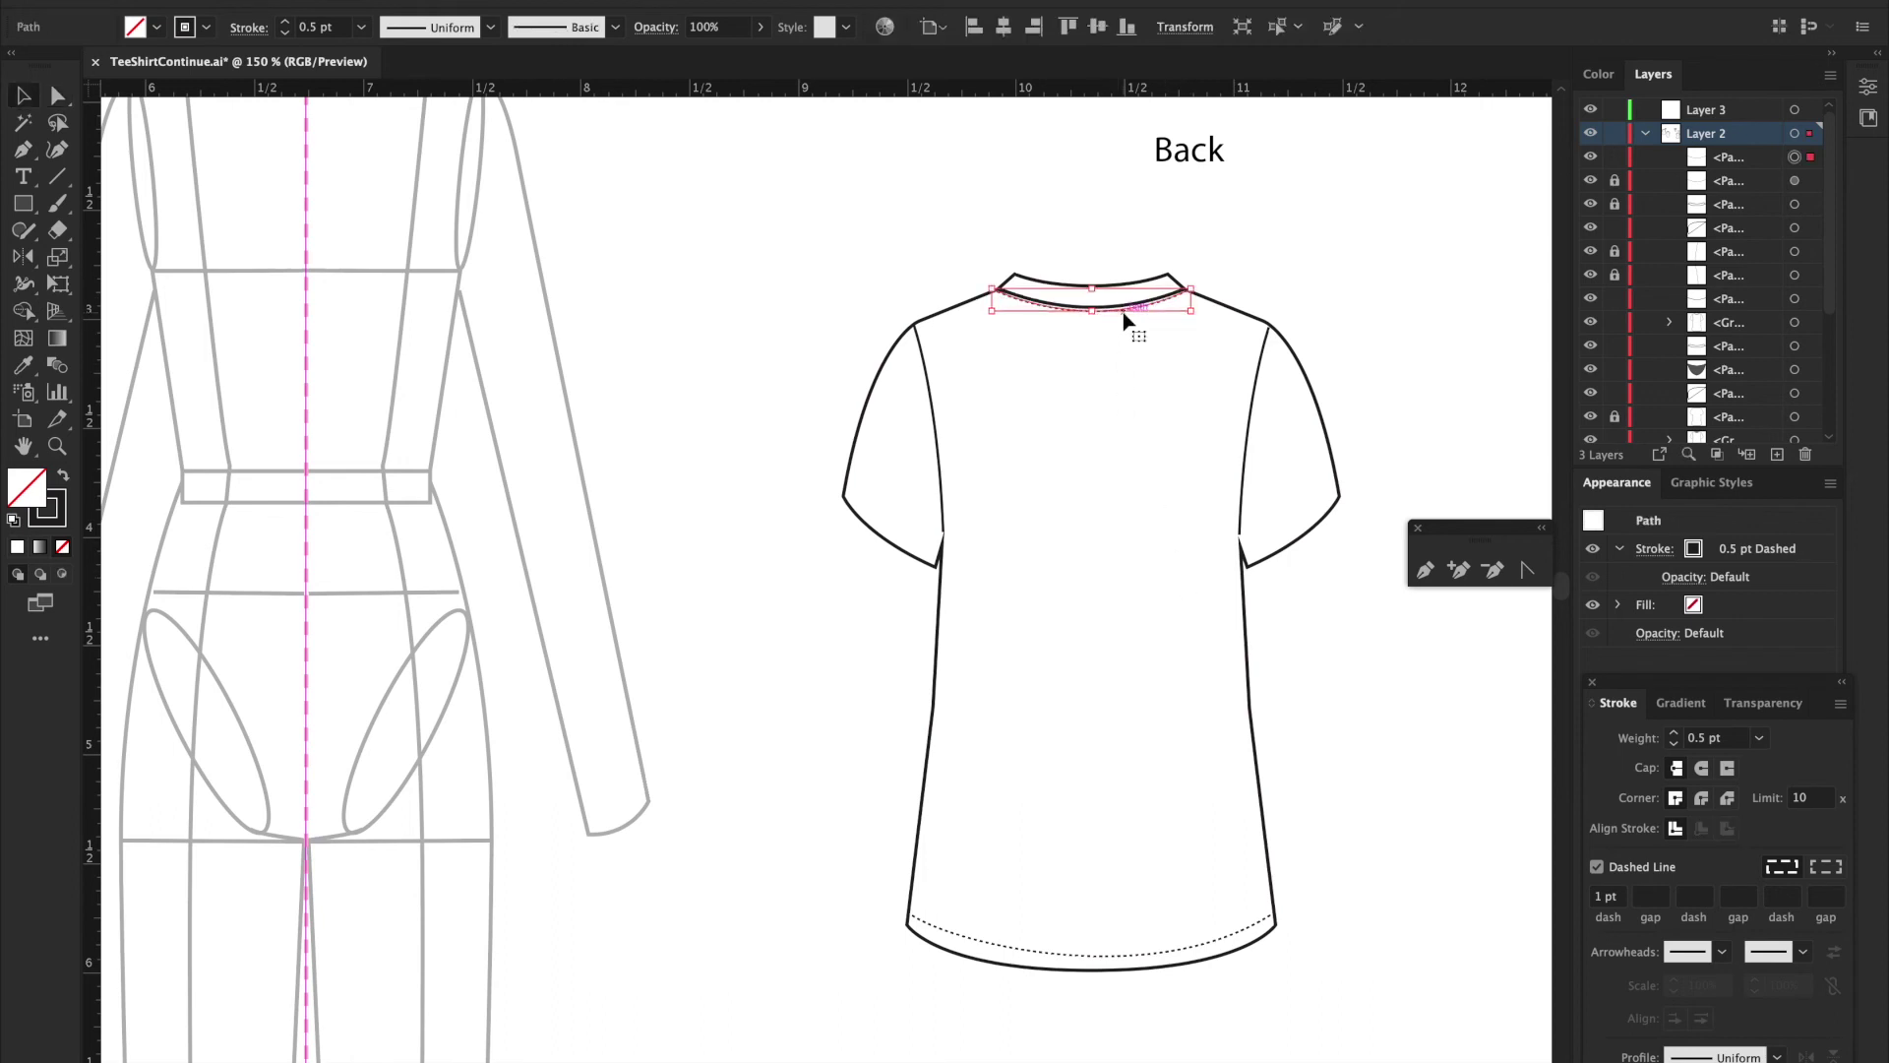
left_click(1225, 282)
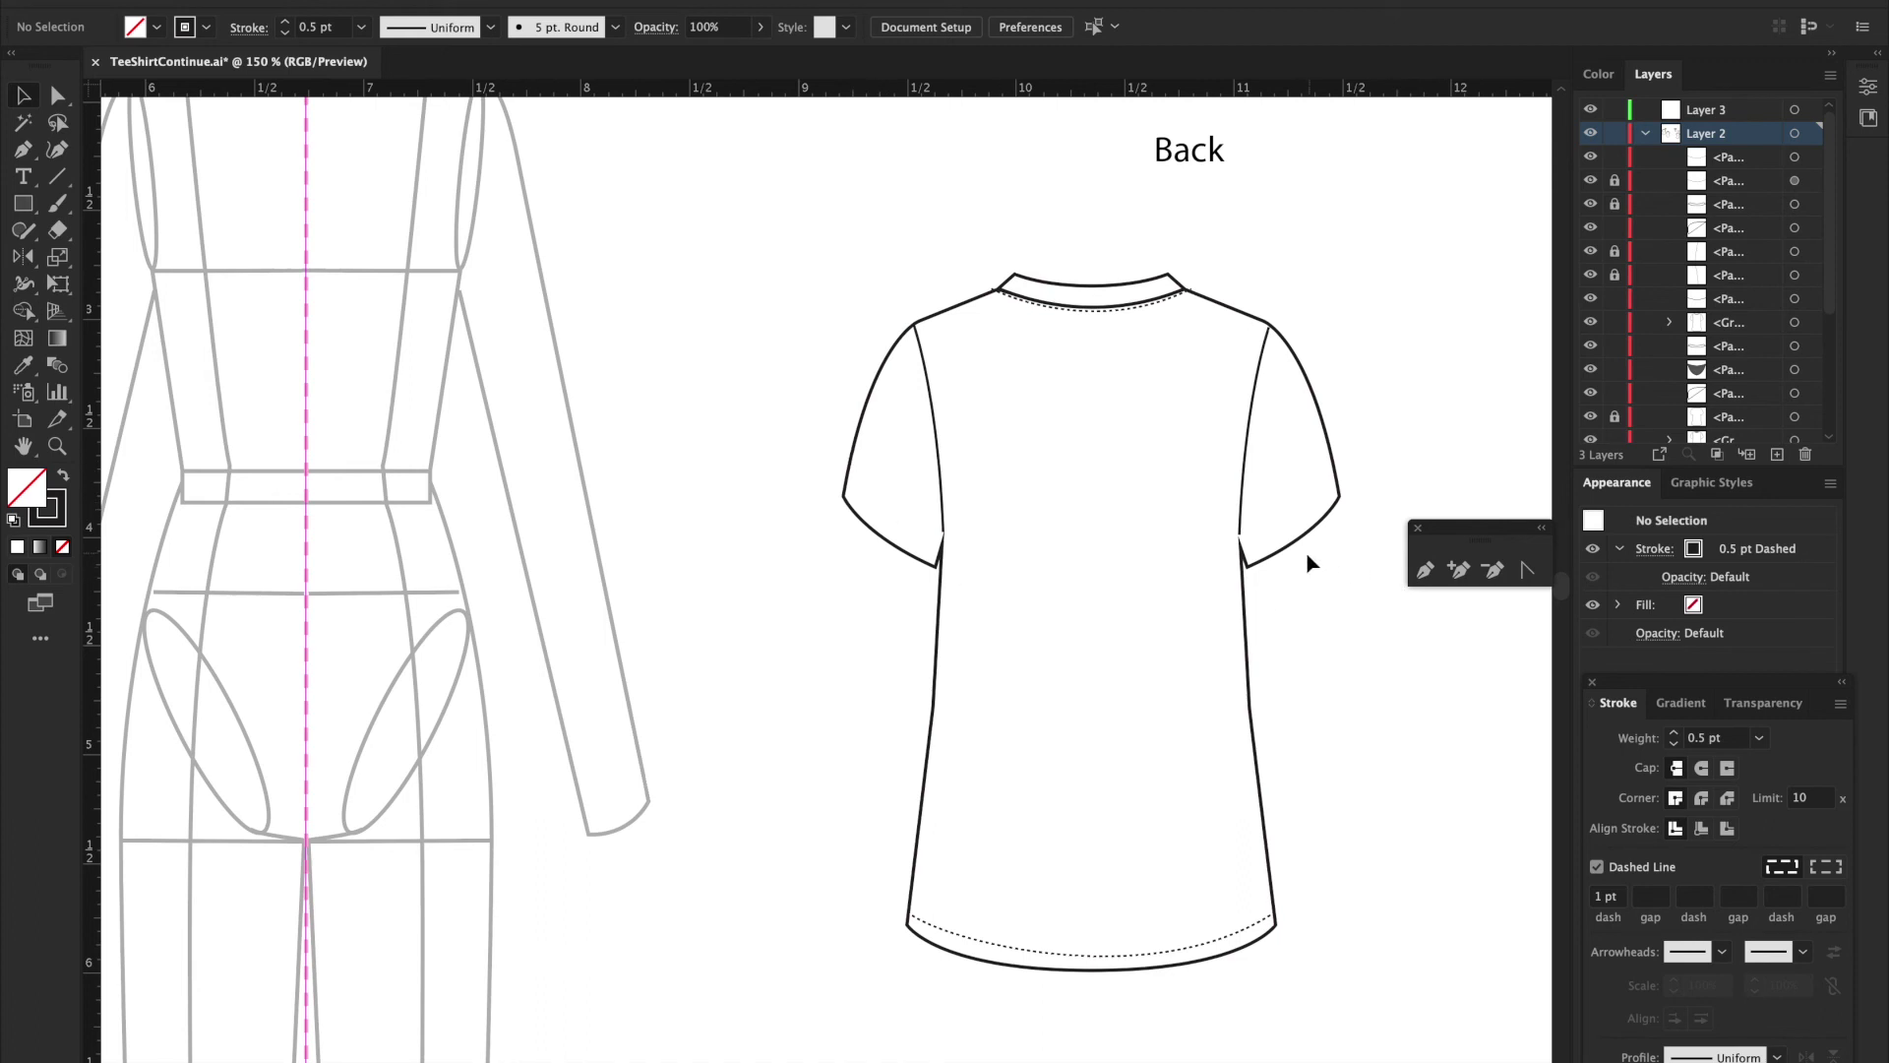
Step: Draw a curved dashed 0.5 pt stitching line with the Pen tool just above the right sleeve's hem on the back view
key("p")
left_click(1245, 555)
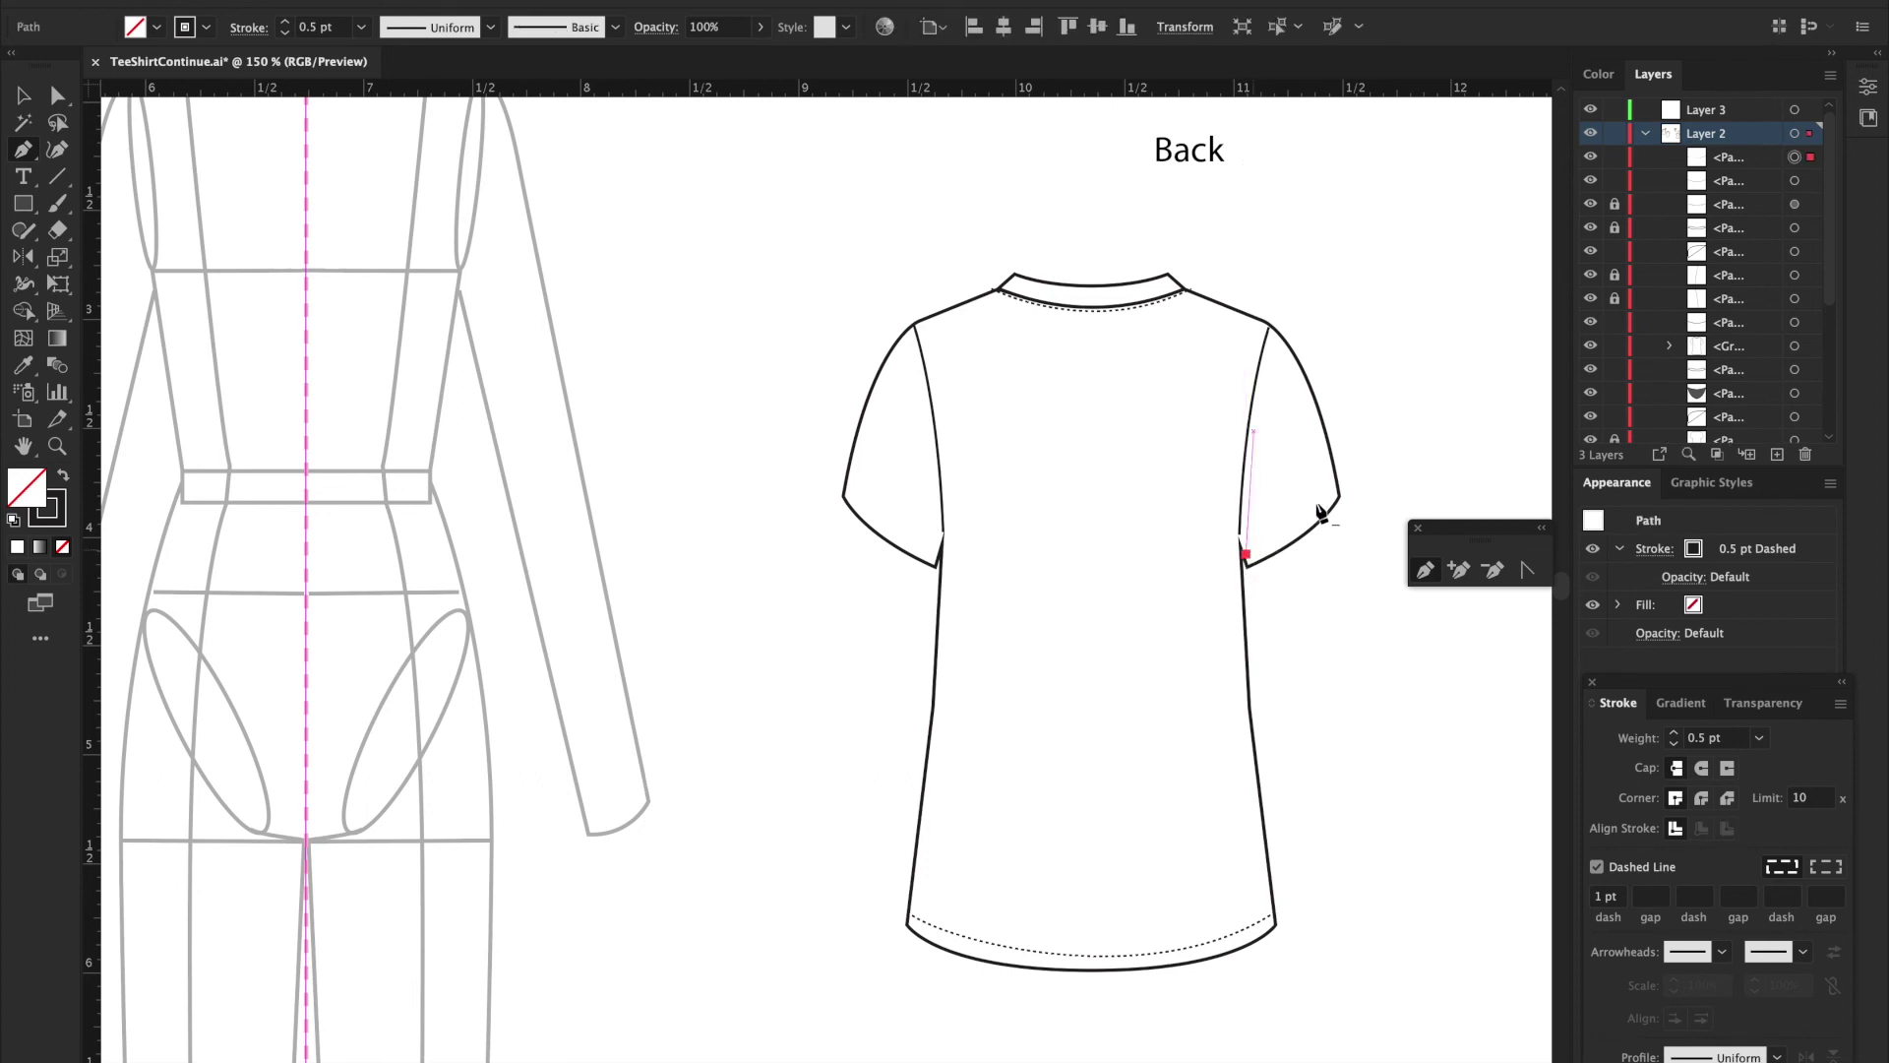
left_click_drag(1336, 484, 1375, 437)
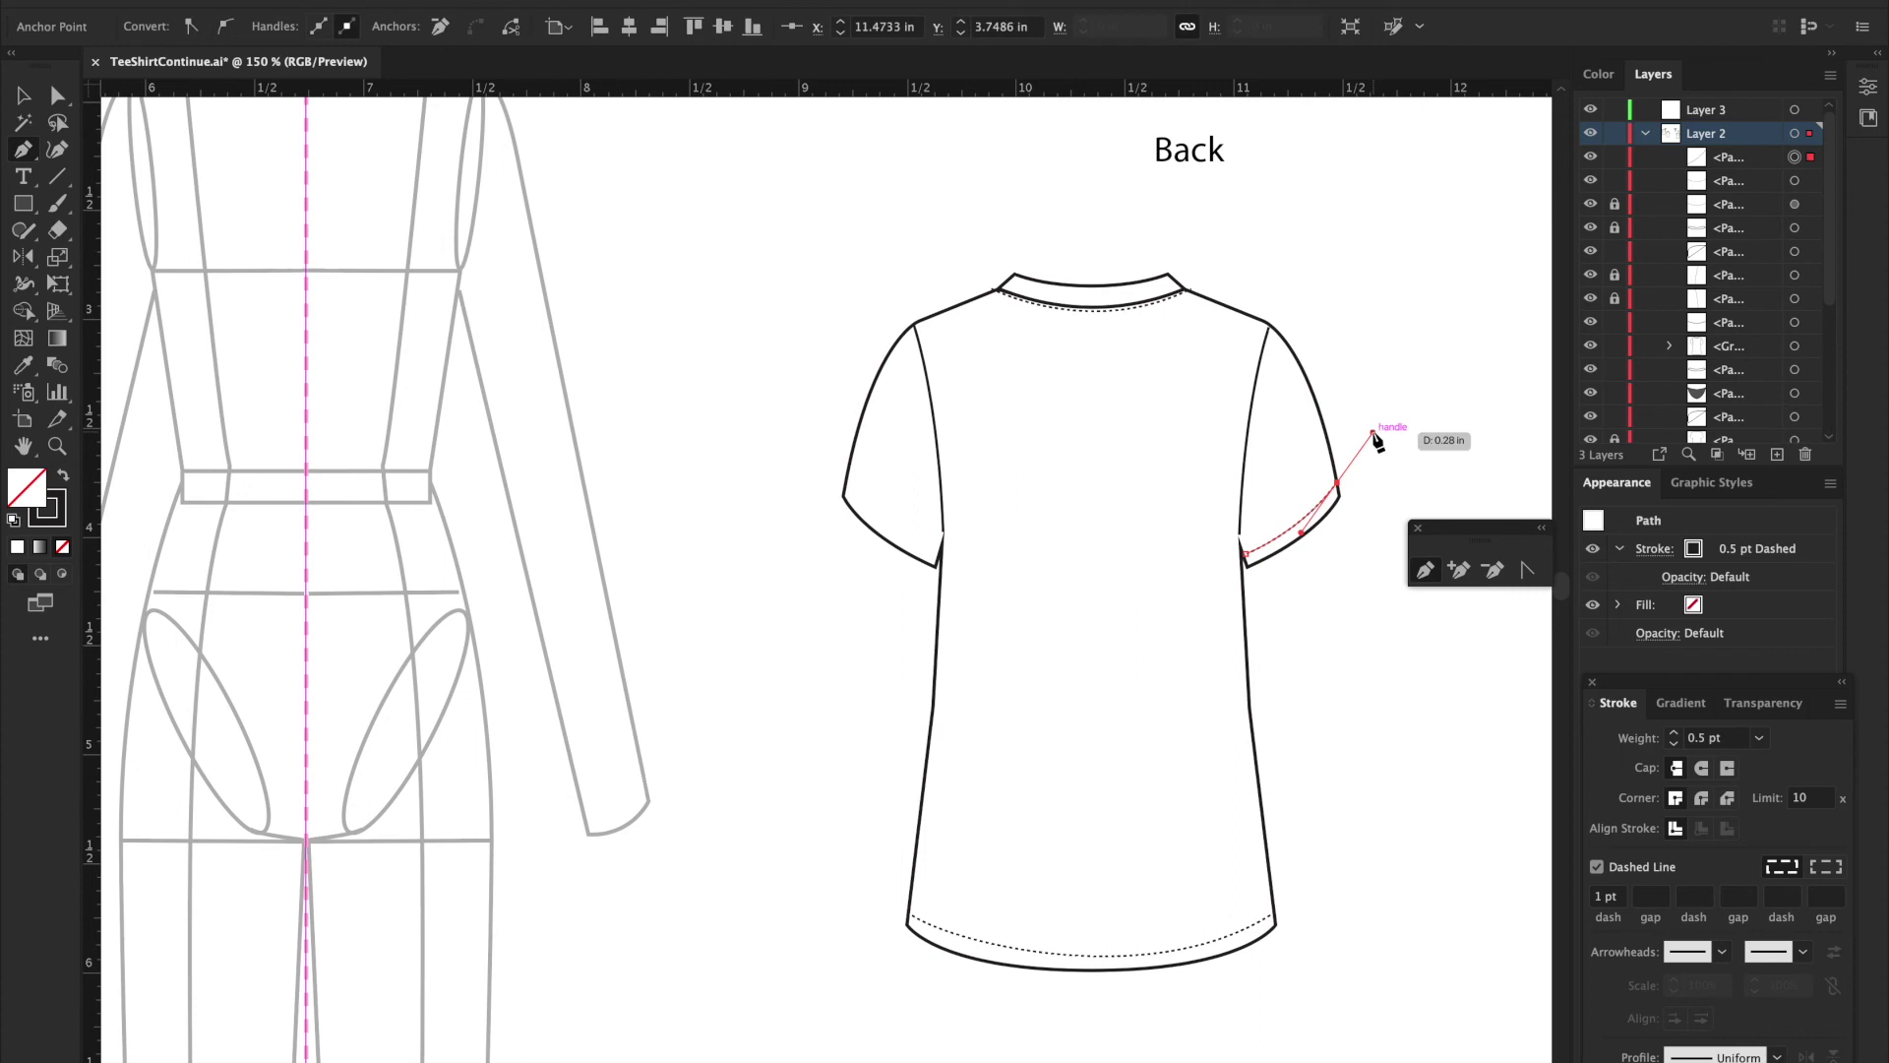
left_click(1350, 410, "super")
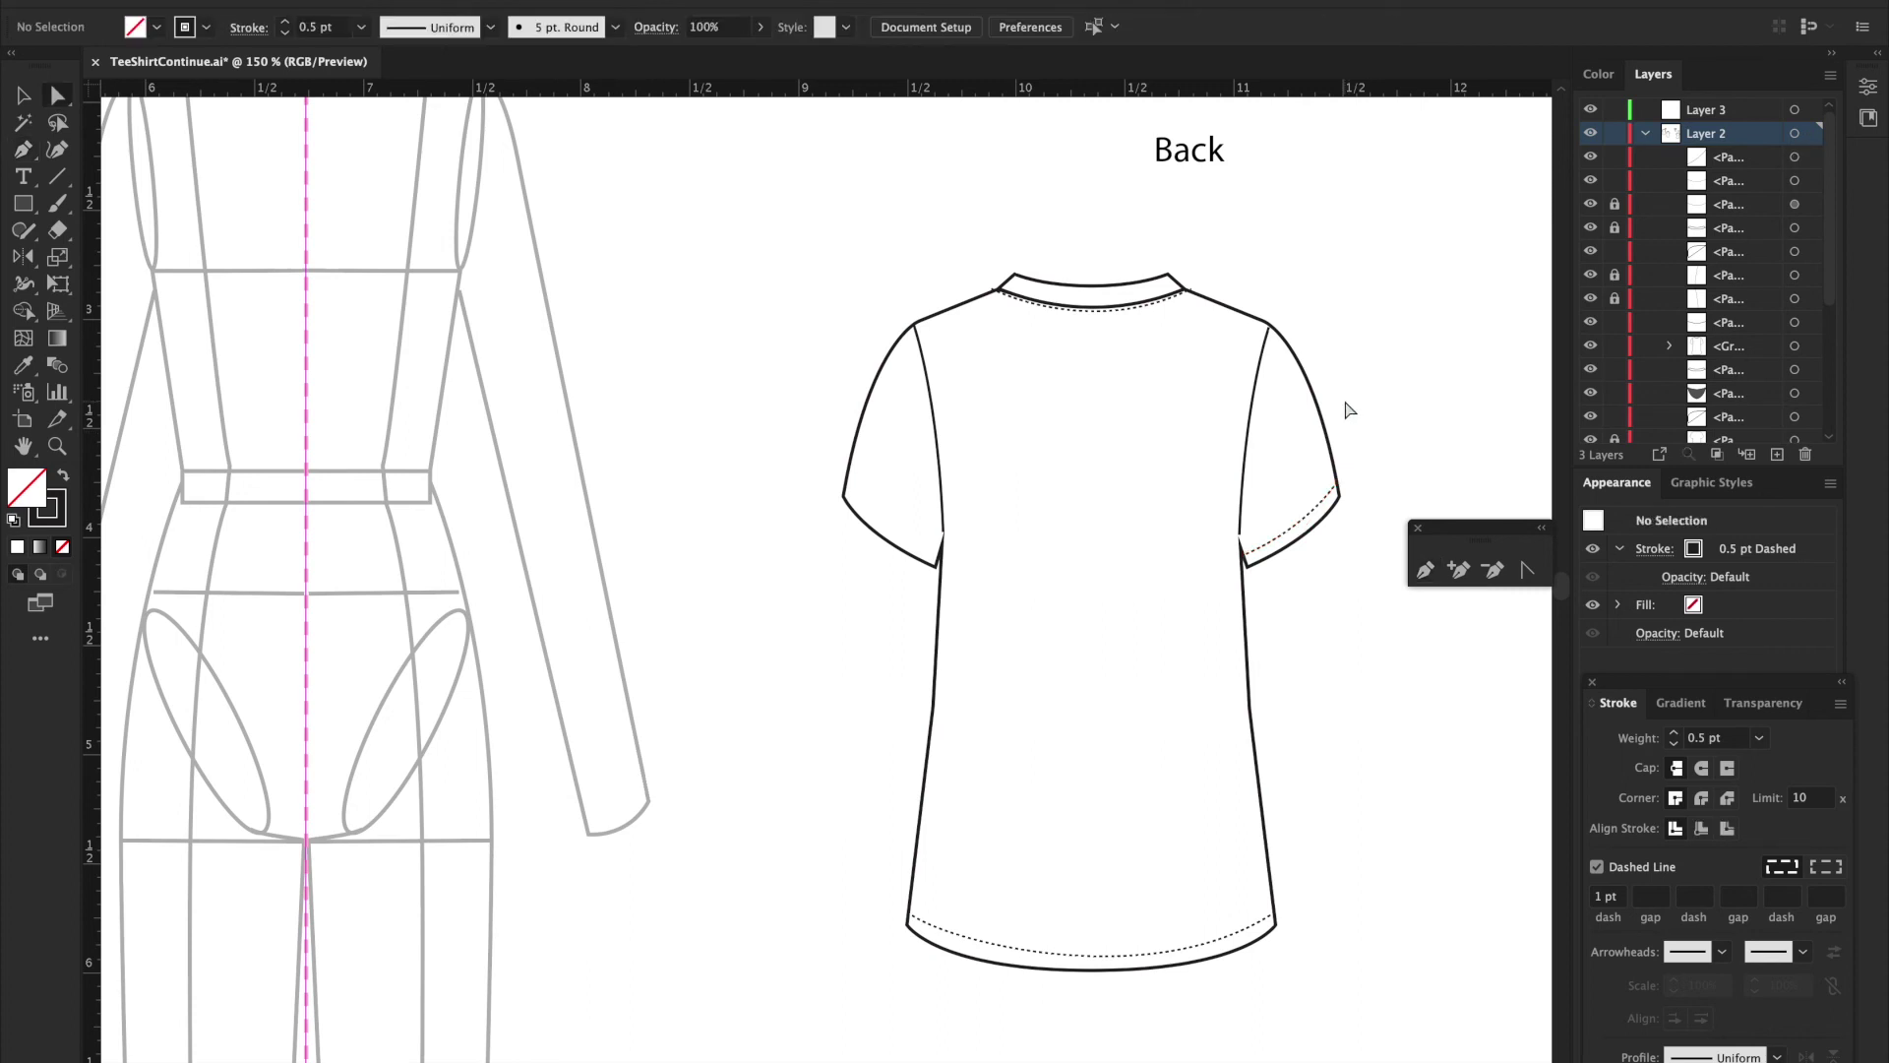
Step: Reflect a copy of the right sleeve's stitching line across the back view's center onto the left sleeve
key("v")
left_click(1295, 540)
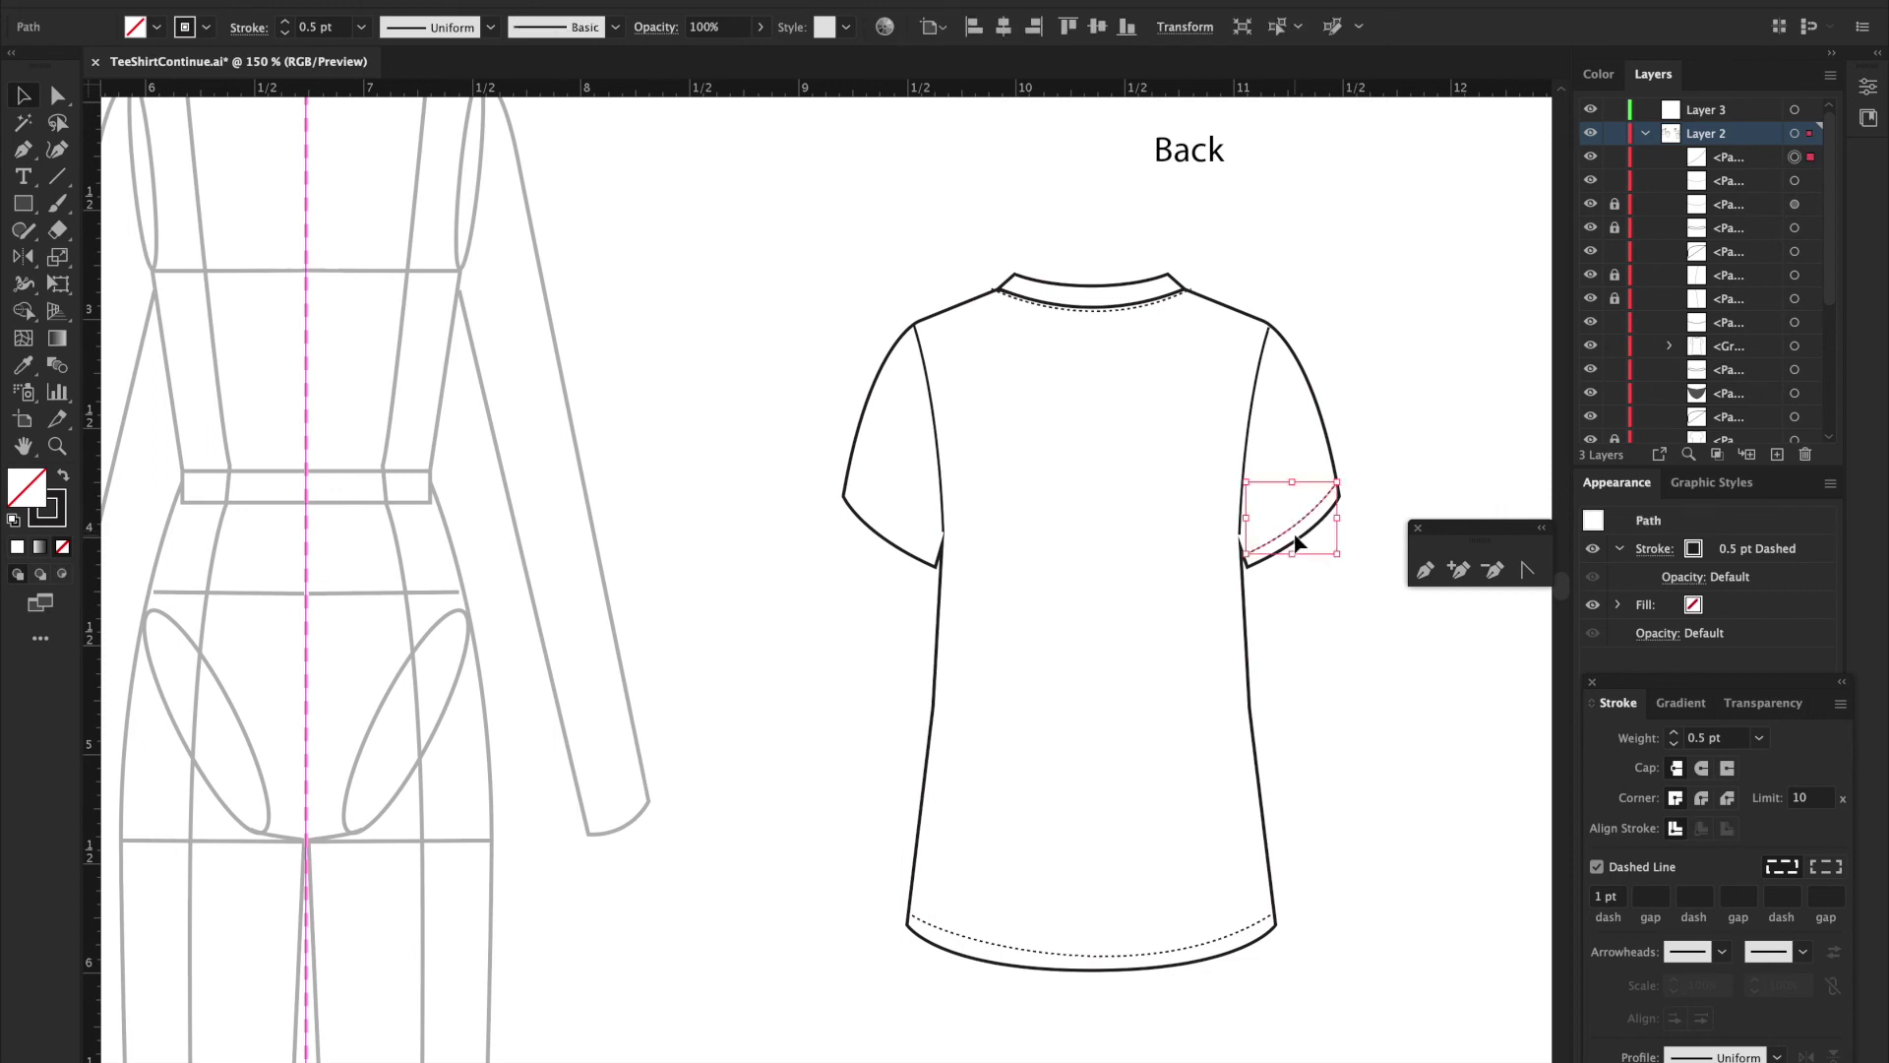
key("o")
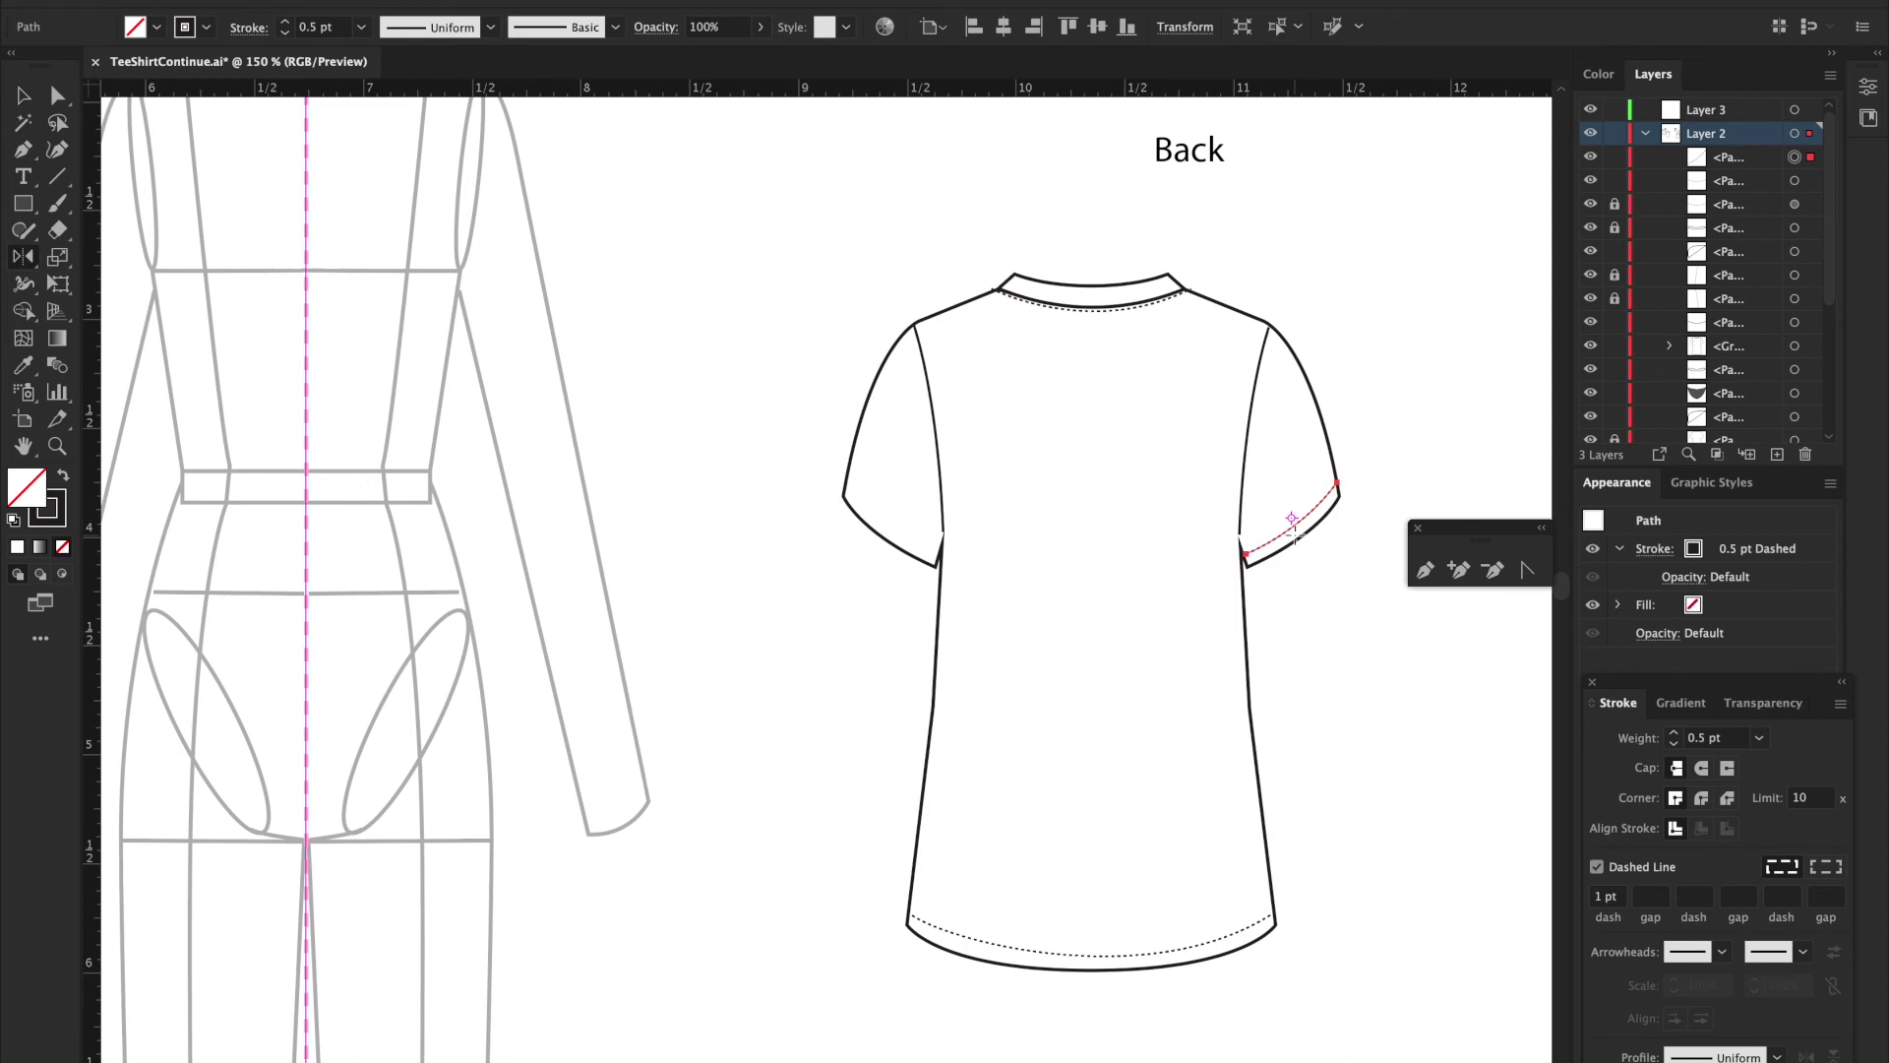
left_click(1100, 482, "alt")
left_click(1309, 482)
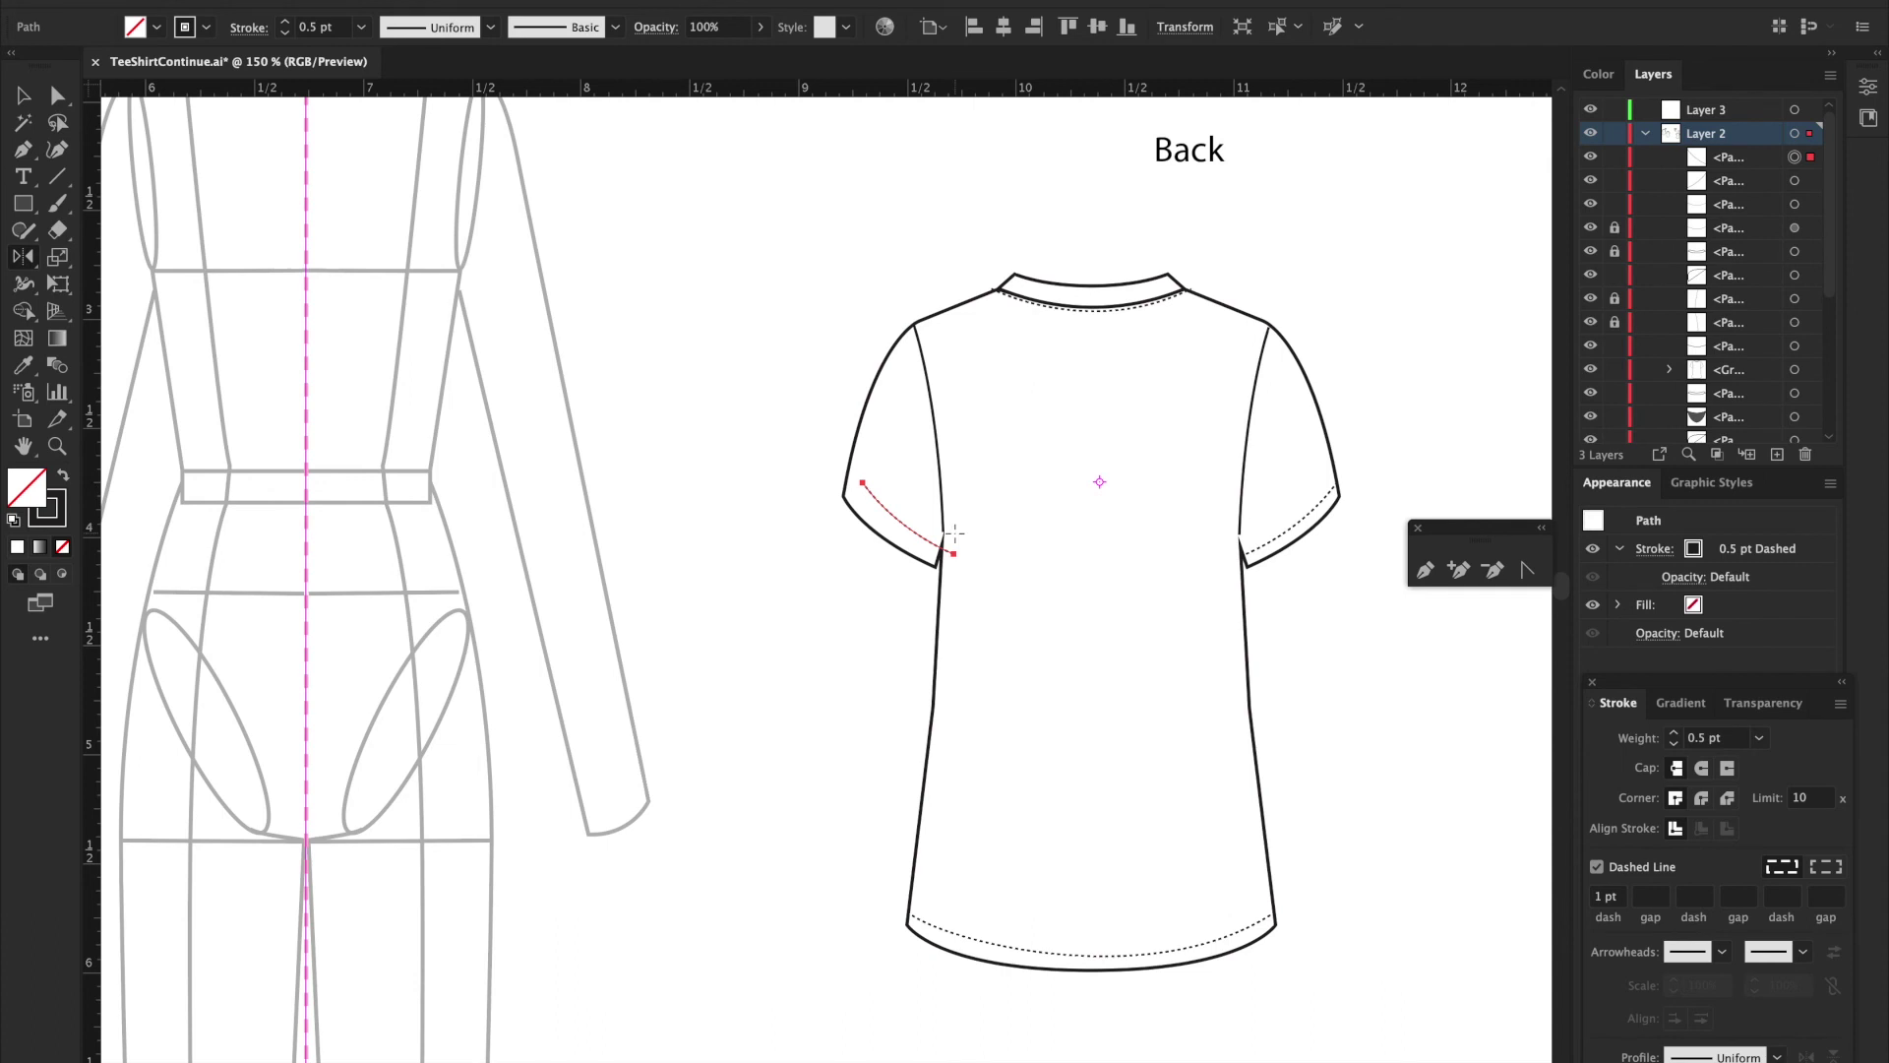
Step: Move the mirrored stitching line into place just above the left sleeve's hem, between the sleeve edges
key("v")
left_click_drag(910, 540, 896, 536)
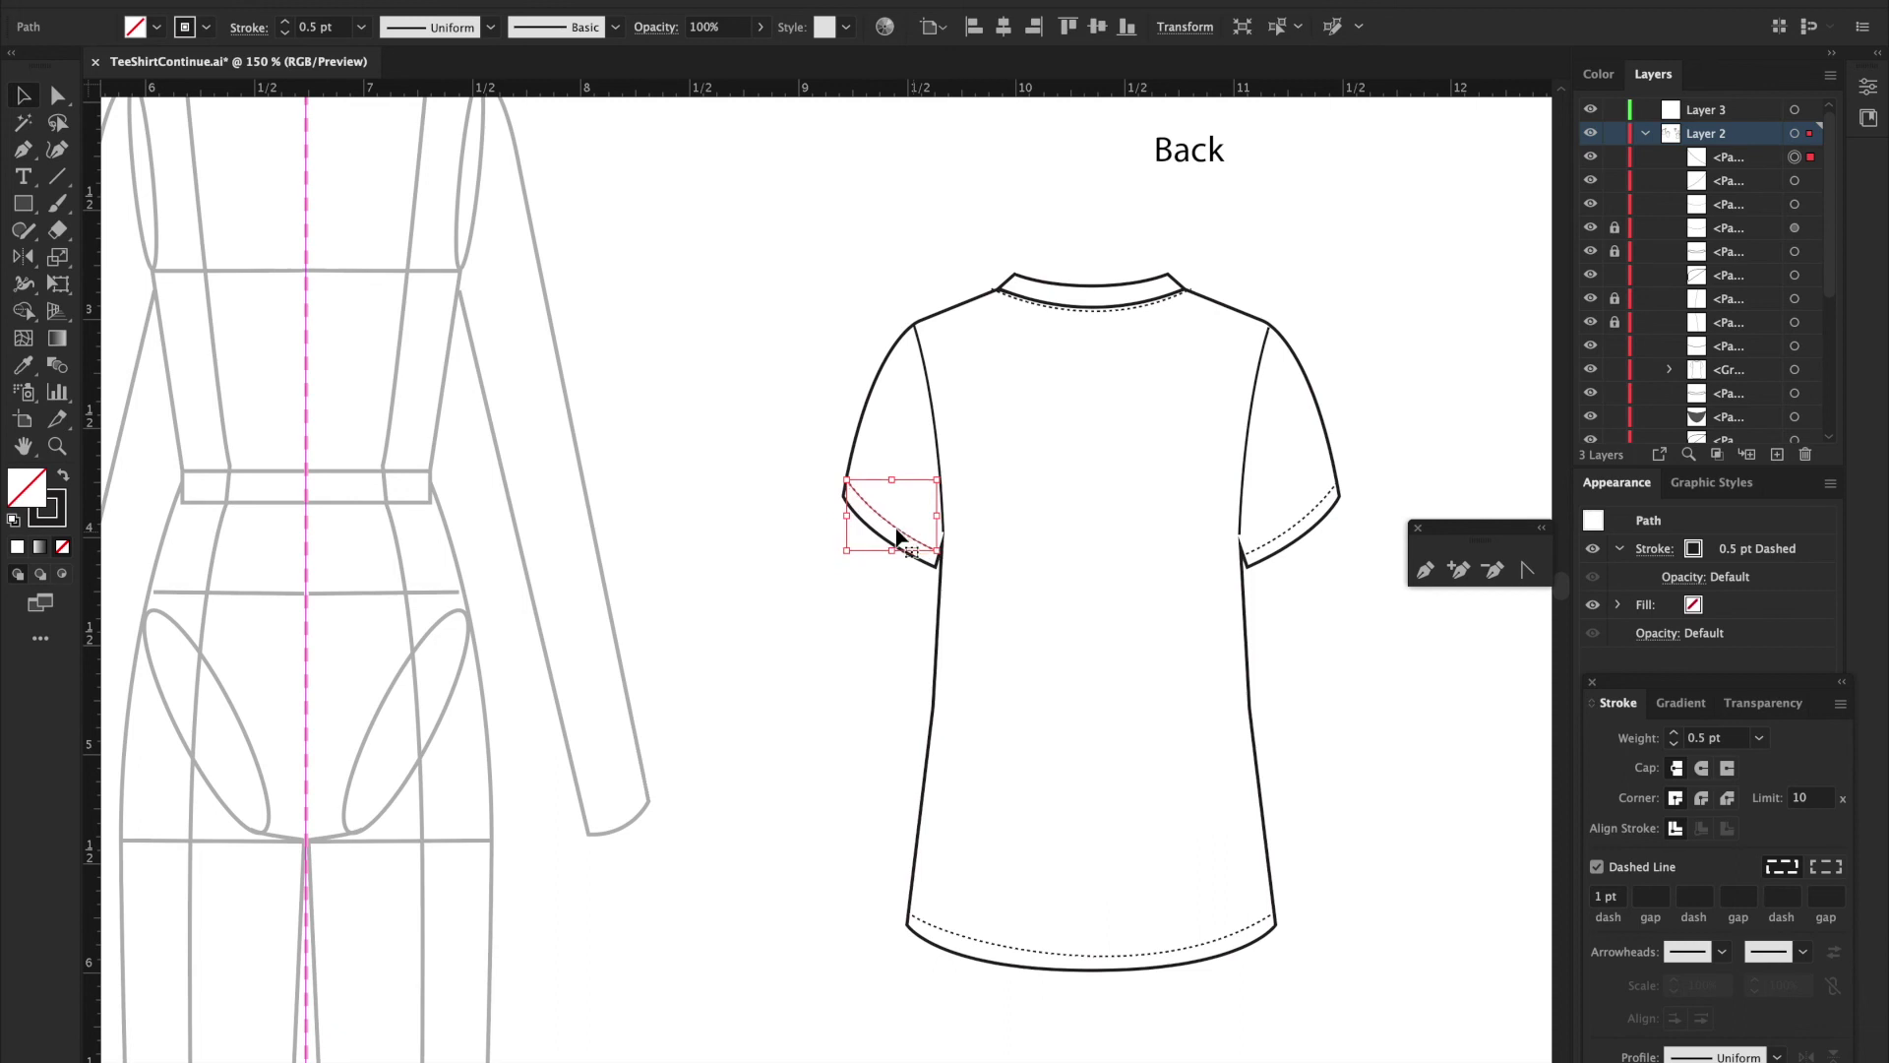
key("Right")
key("Left")
left_click(872, 624)
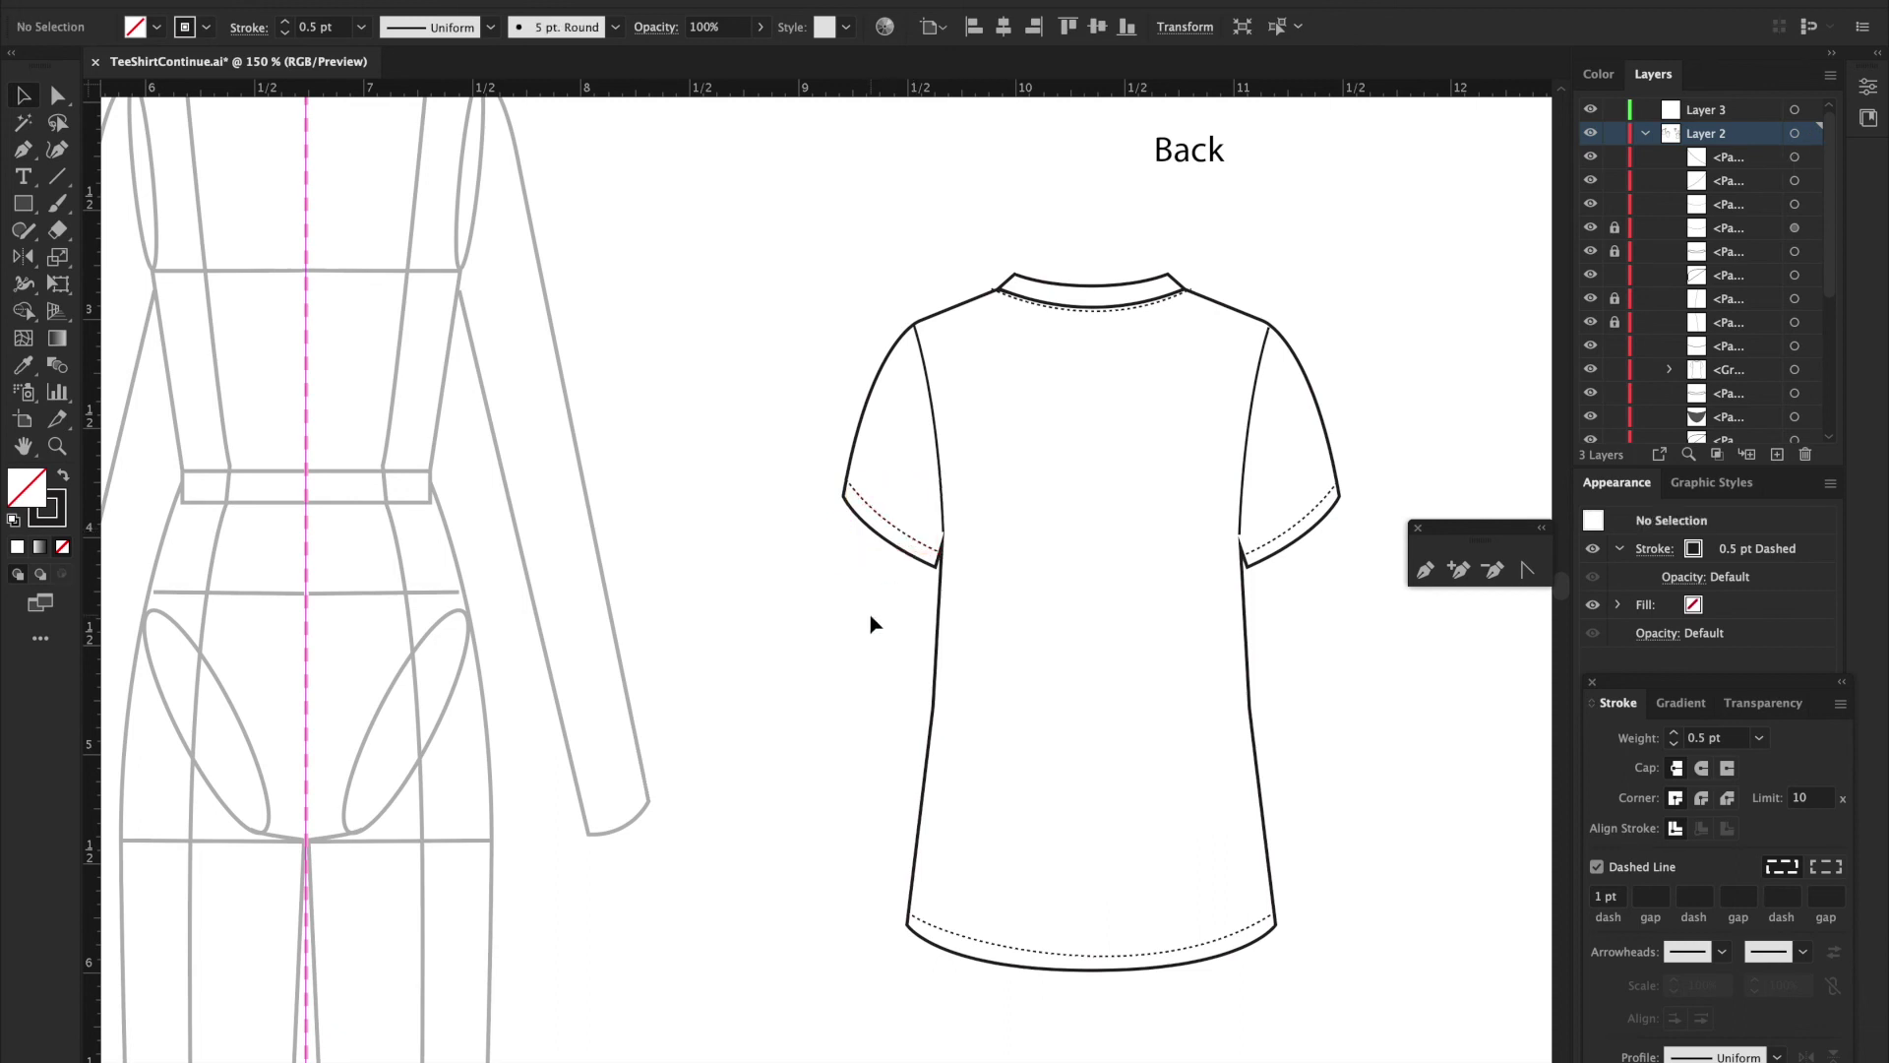
Step: Nudge the right sleeve's stitching line slightly up from the sleeve hem
left_click(1312, 521)
key("Right")
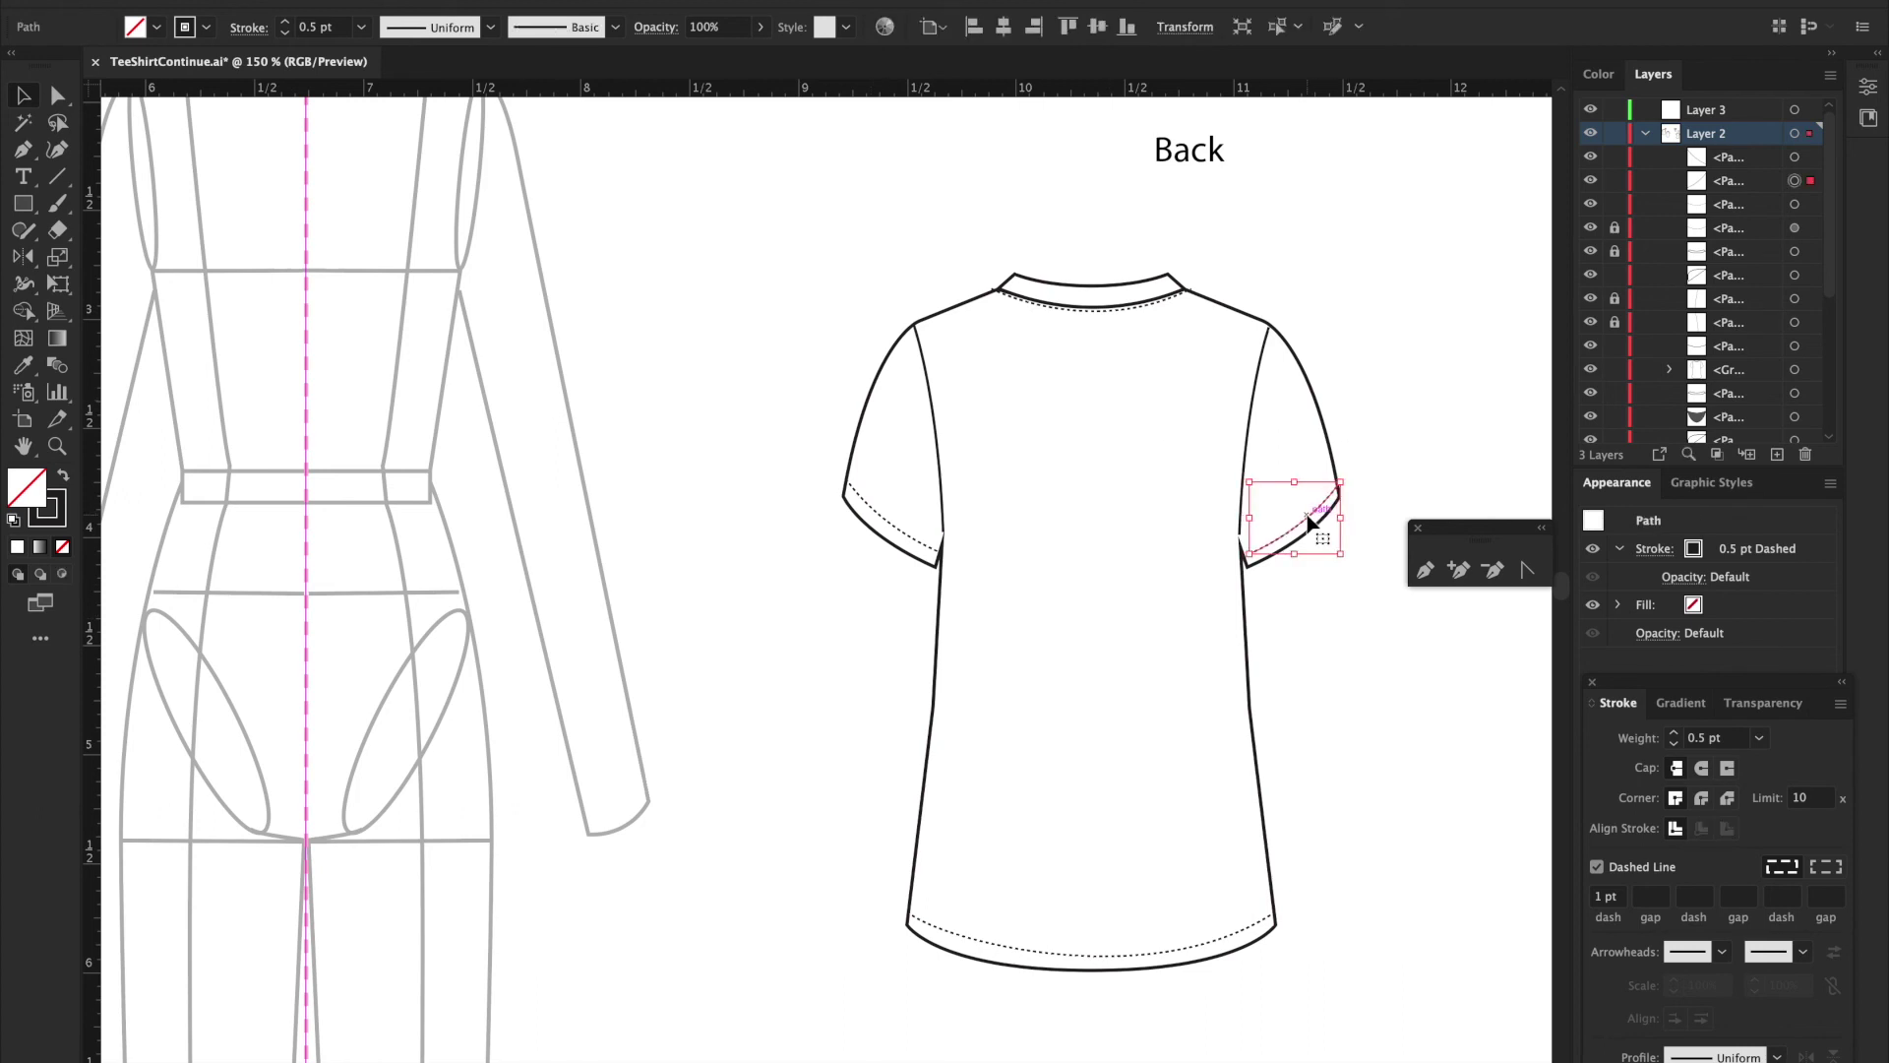
key("Left")
key("Up")
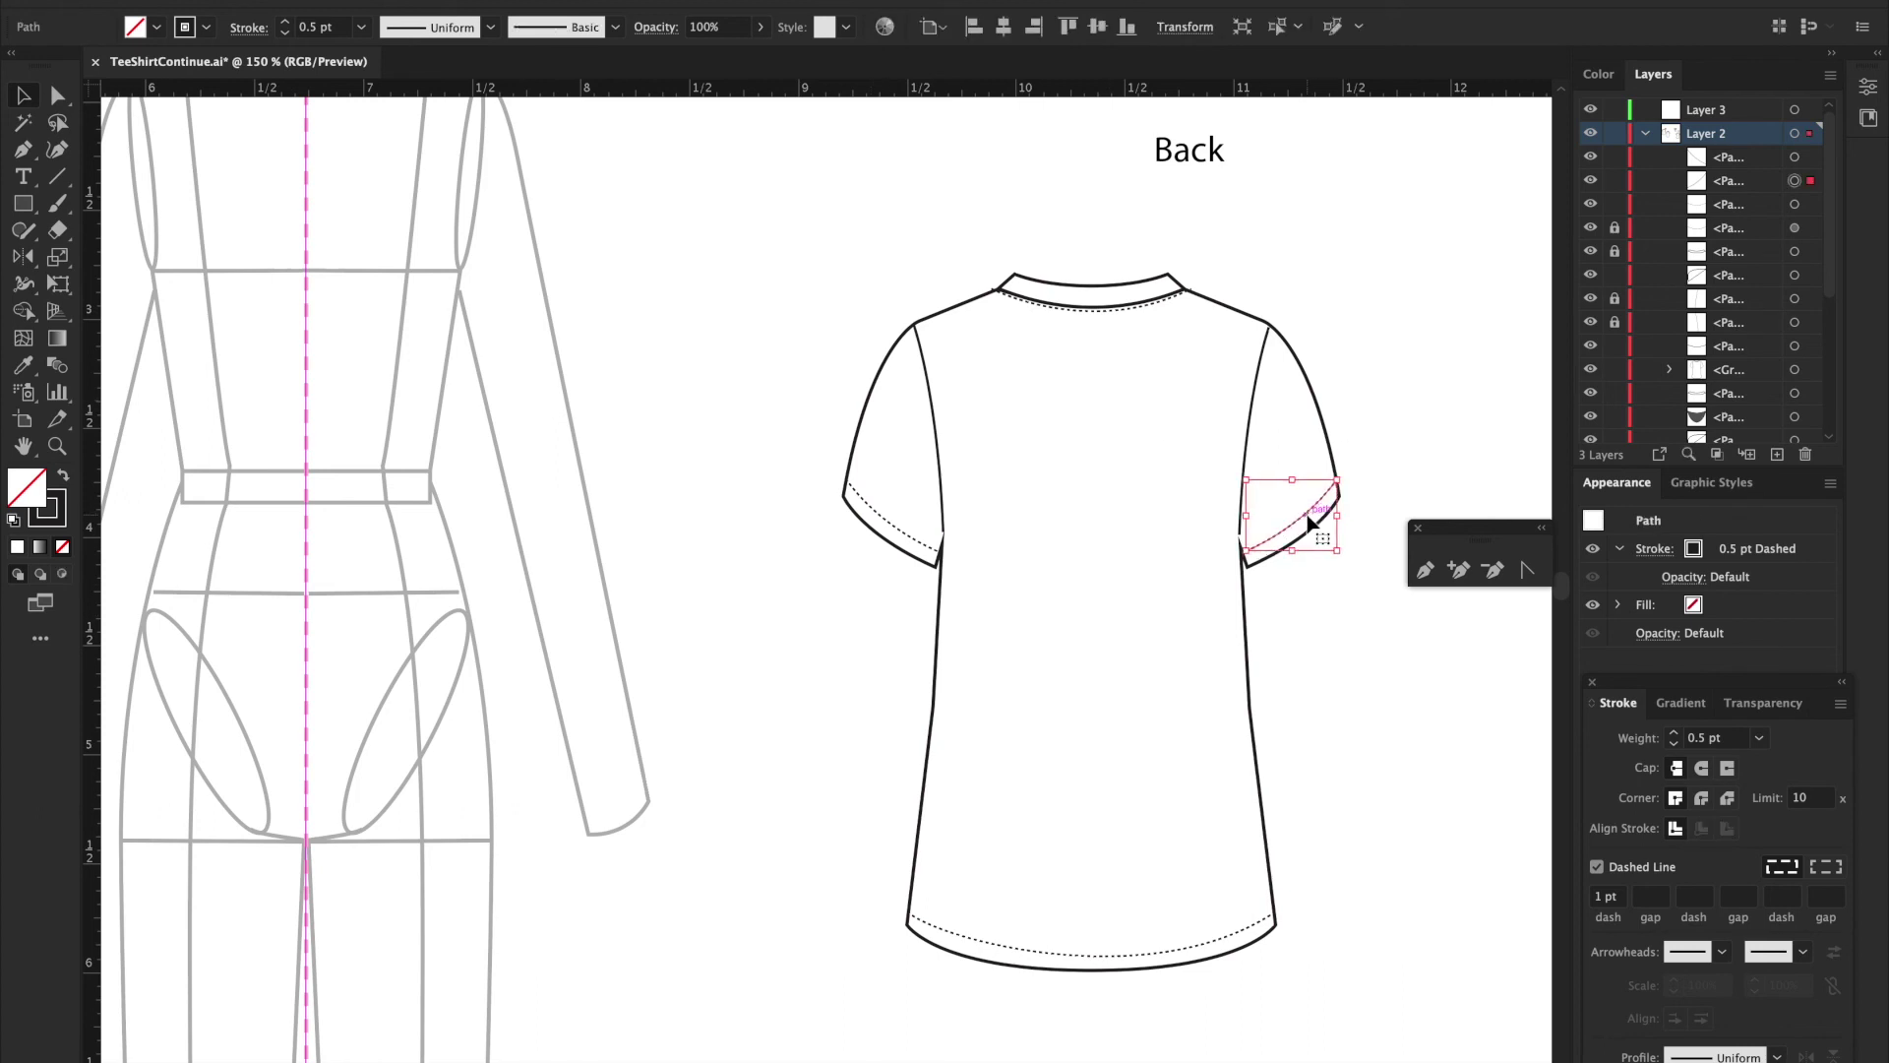
left_click(1319, 612)
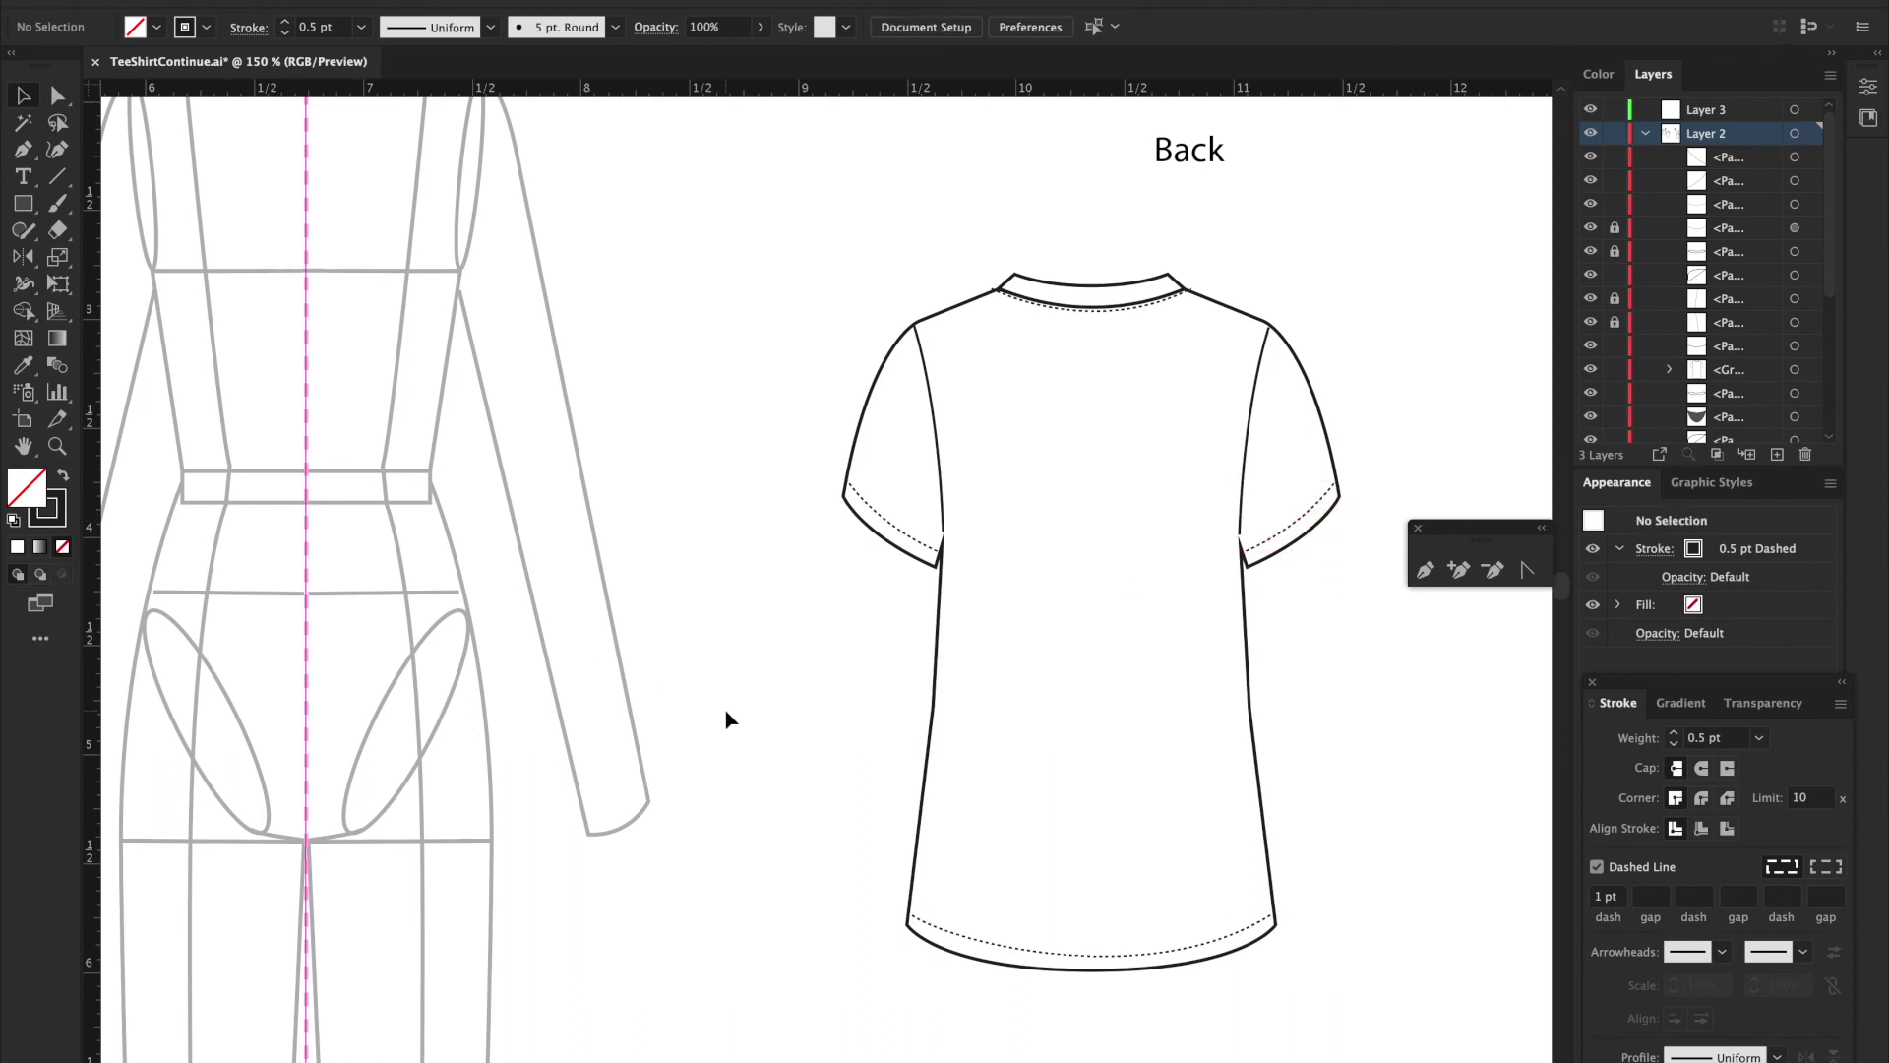
Step: Copy both sleeve hem stitching lines from the back view and paste the duplicates into the drawing
scroll(725, 716, "left", 2)
scroll(725, 716, "down", 1)
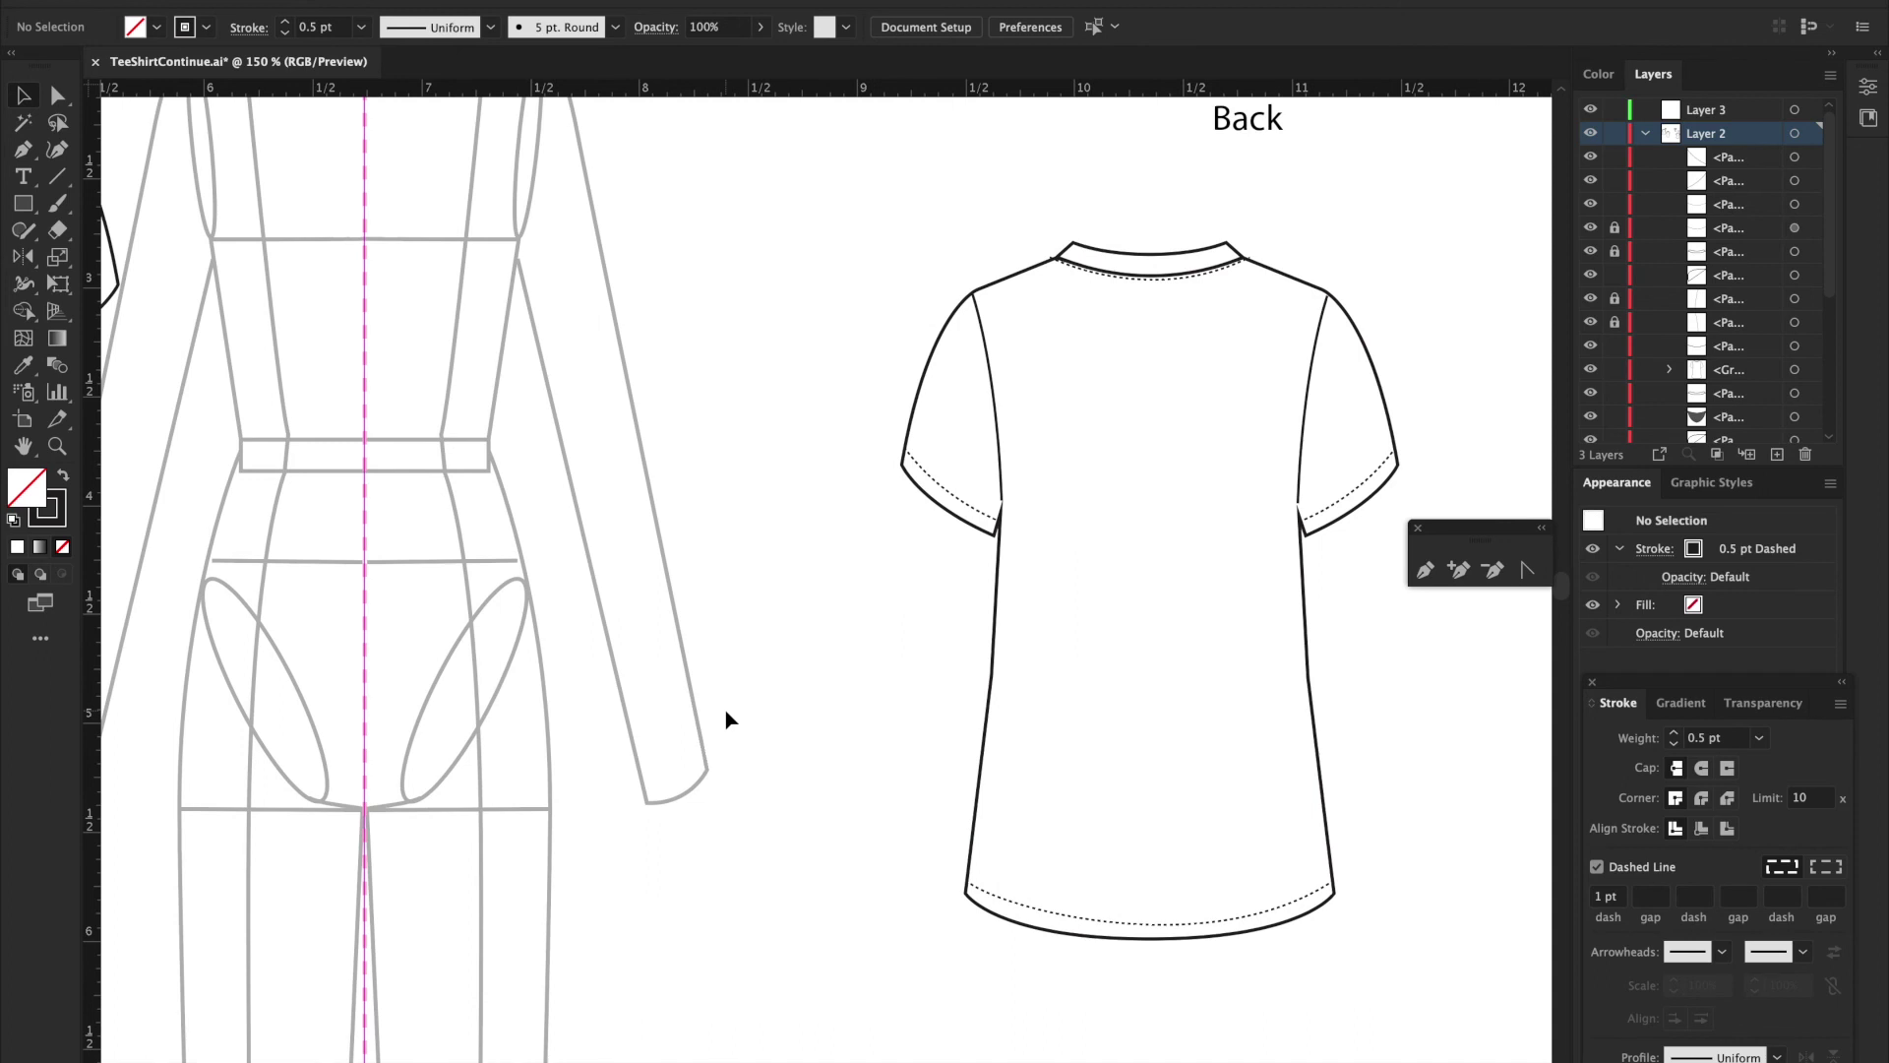
scroll(725, 718, "left", 10)
scroll(726, 719, "down", 1)
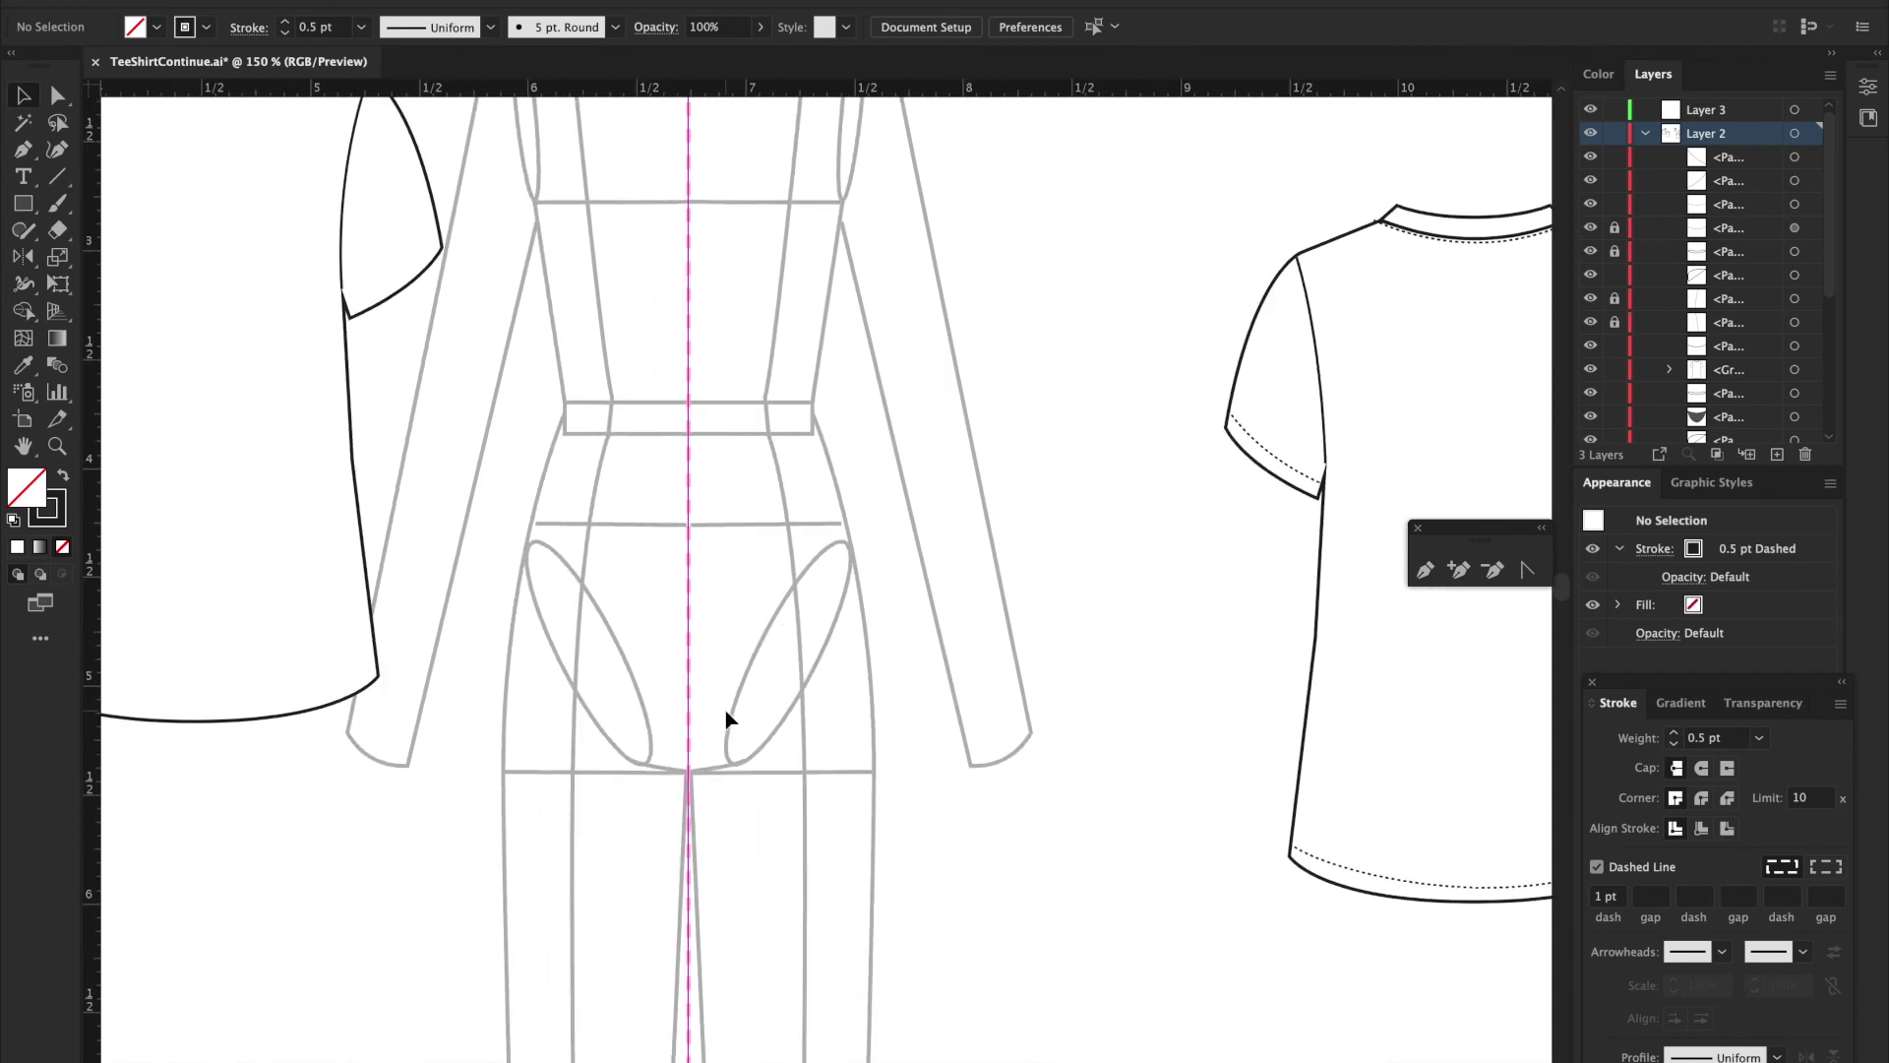
scroll(725, 718, "left", 5)
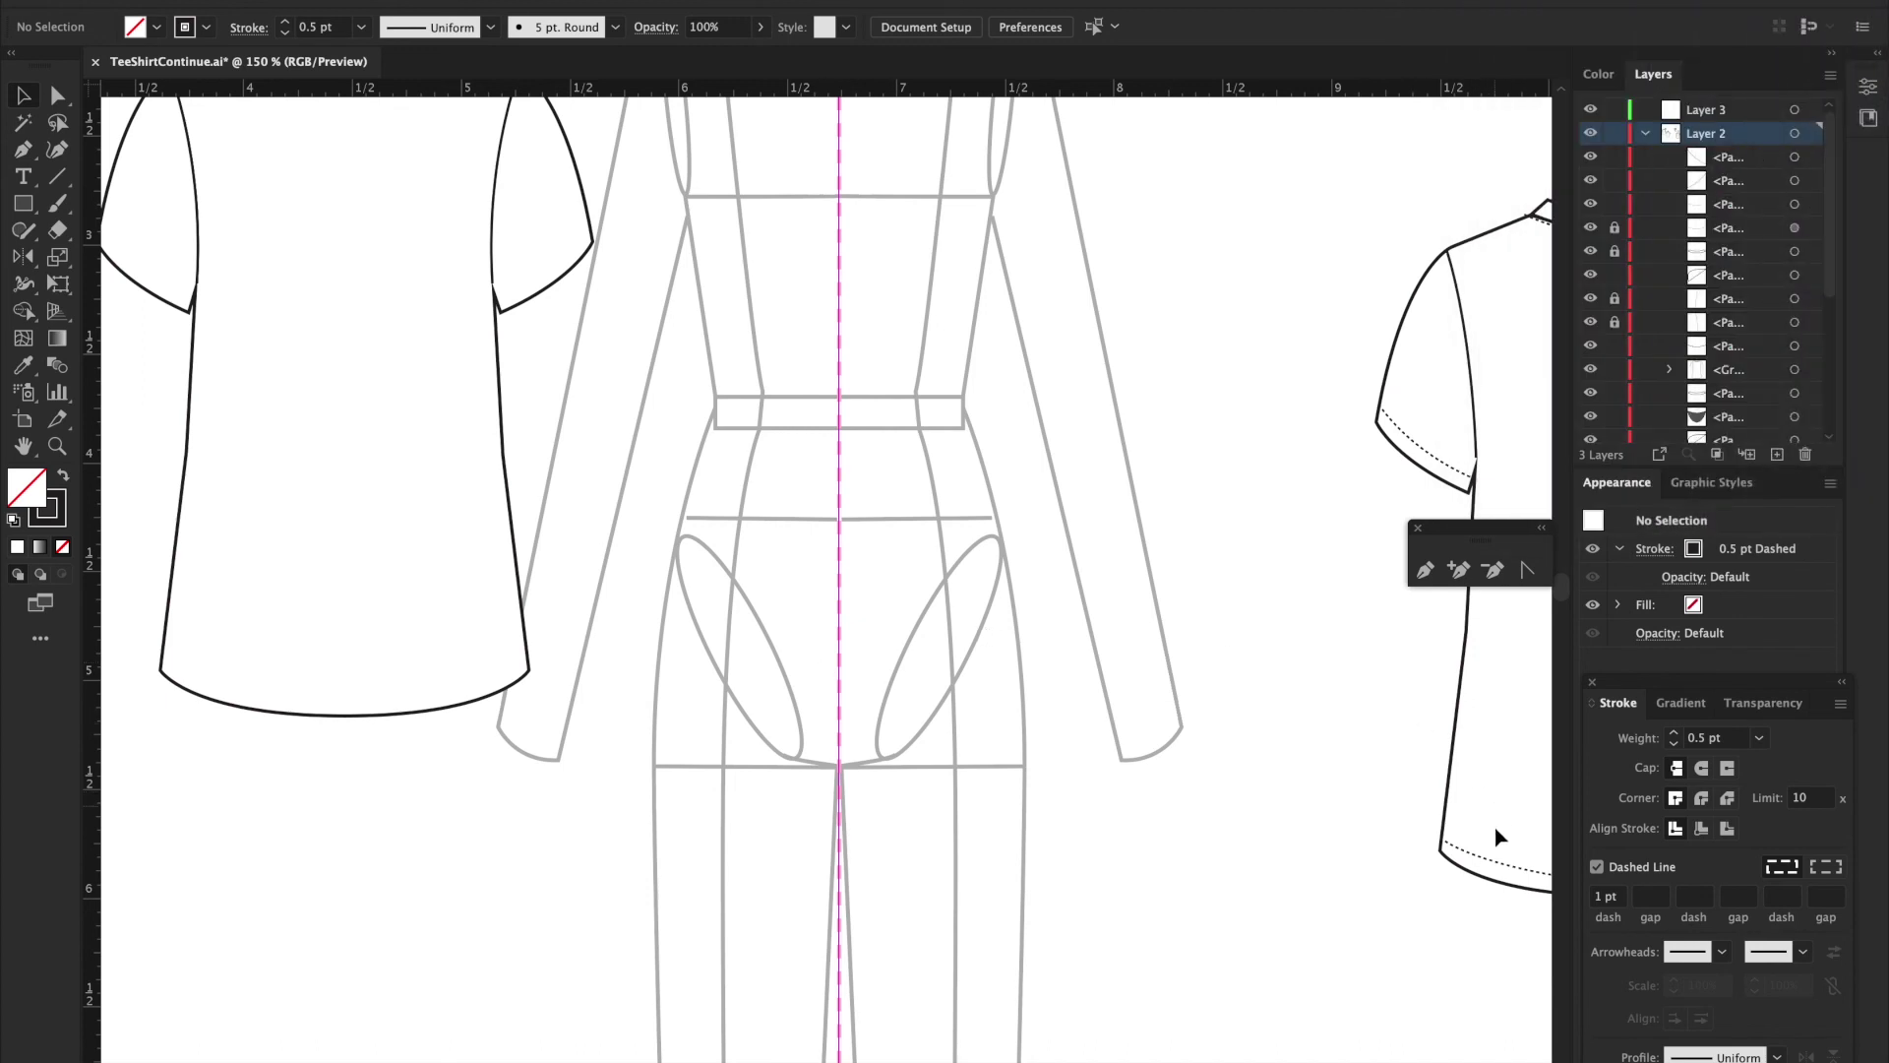
left_click_drag(1495, 846, 1509, 872)
key("super+minus")
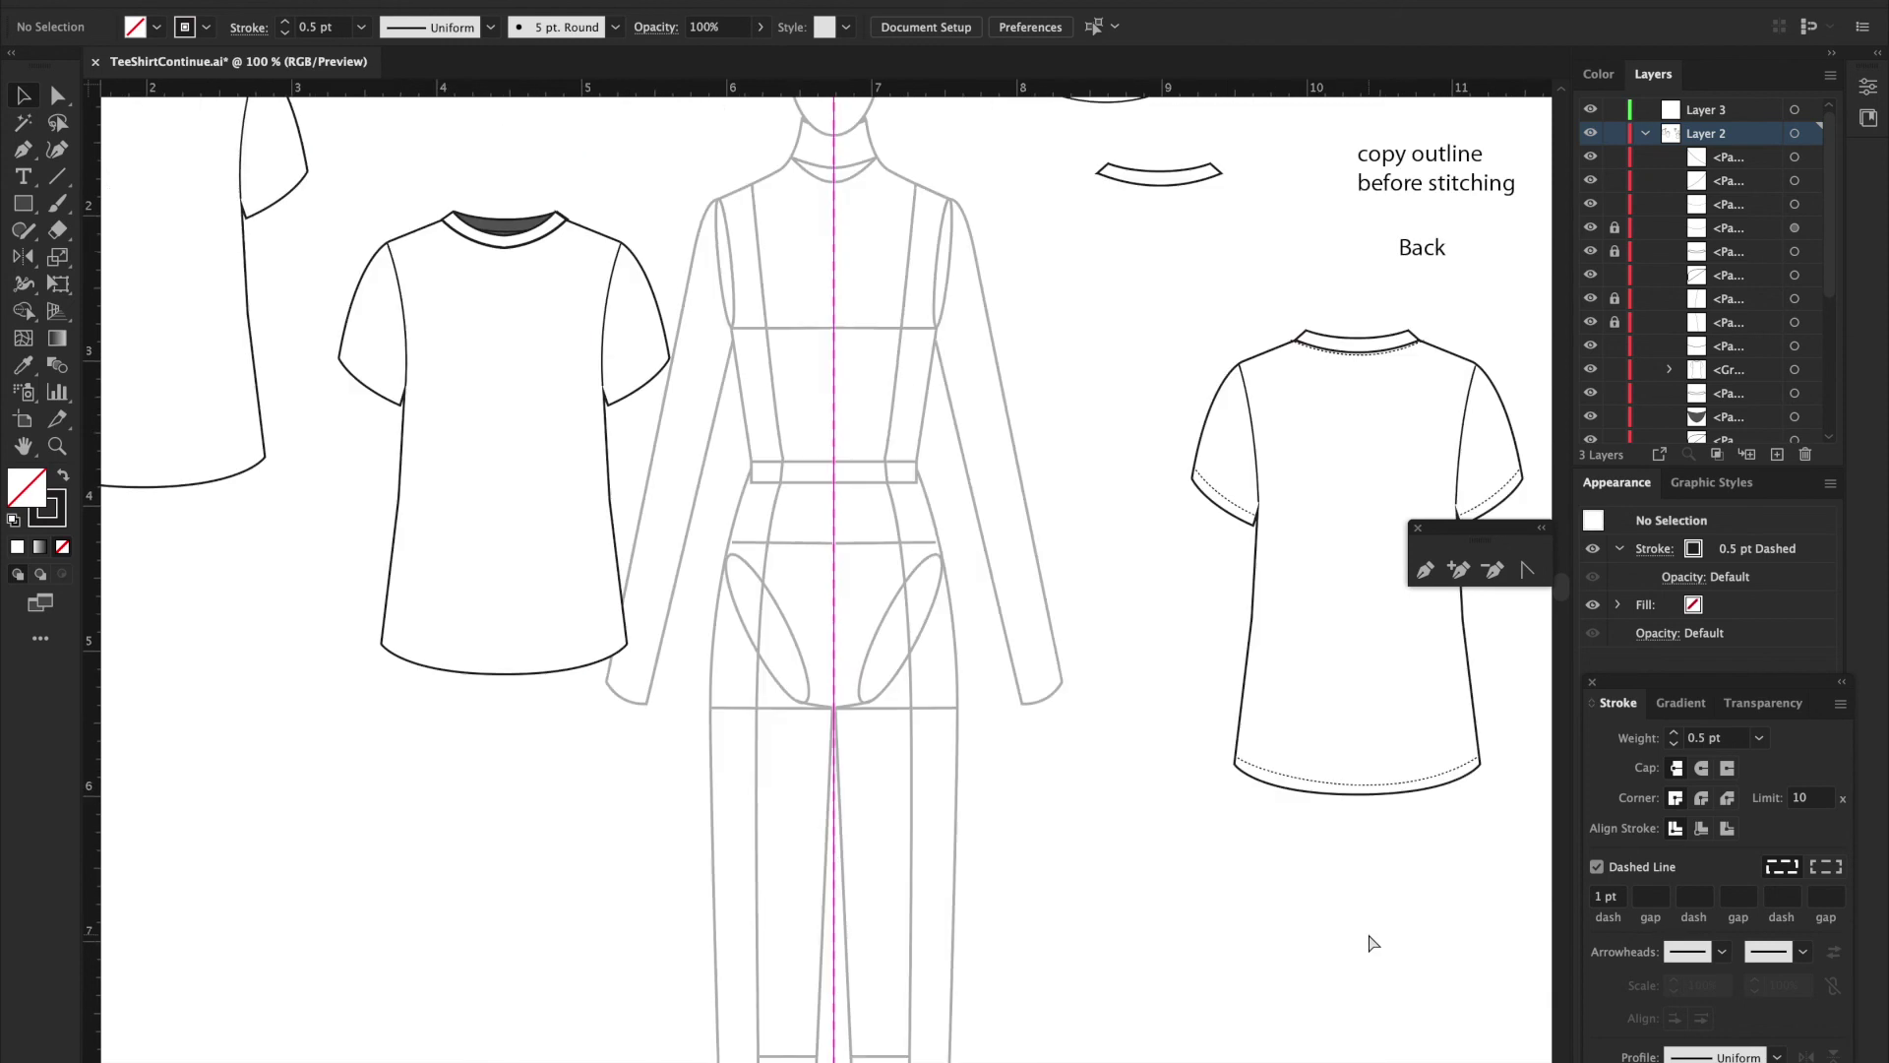
left_click_drag(1221, 482, 1225, 504)
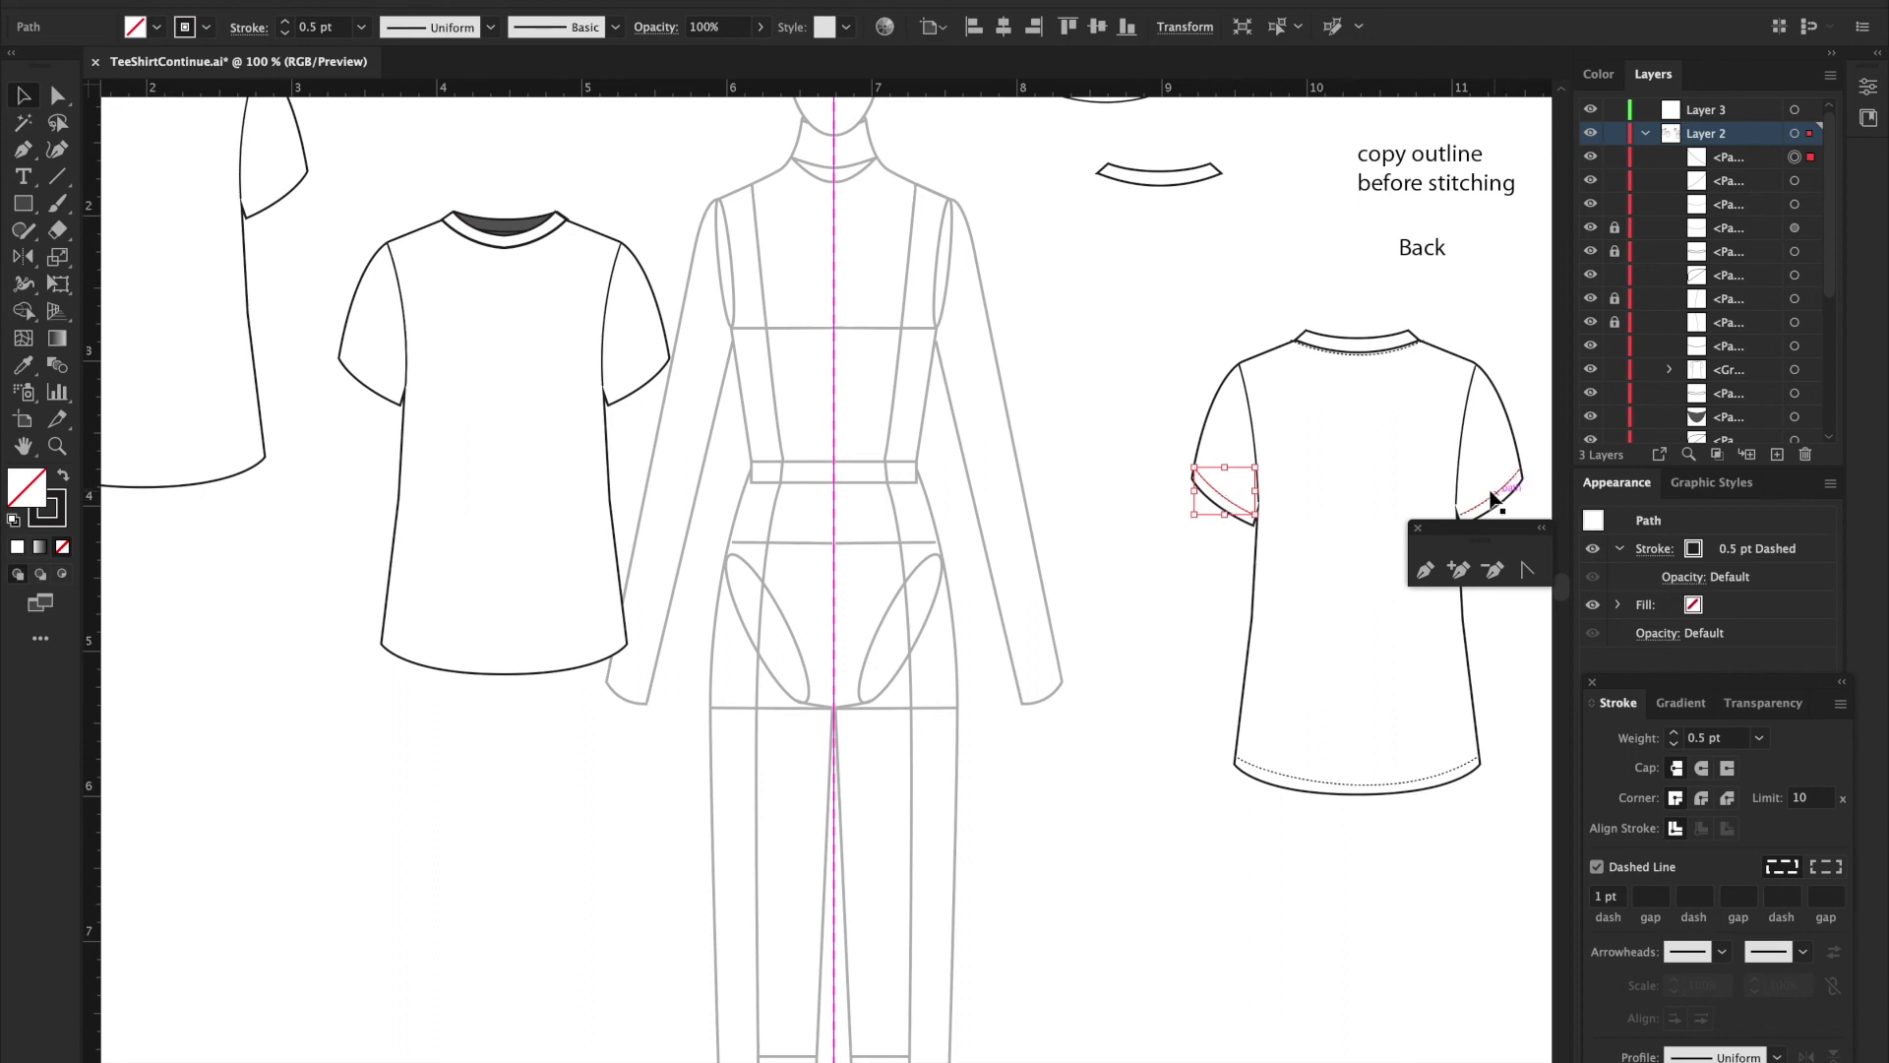
left_click_drag(1484, 482, 1502, 507)
key("ctrl+c")
key("ctrl+v")
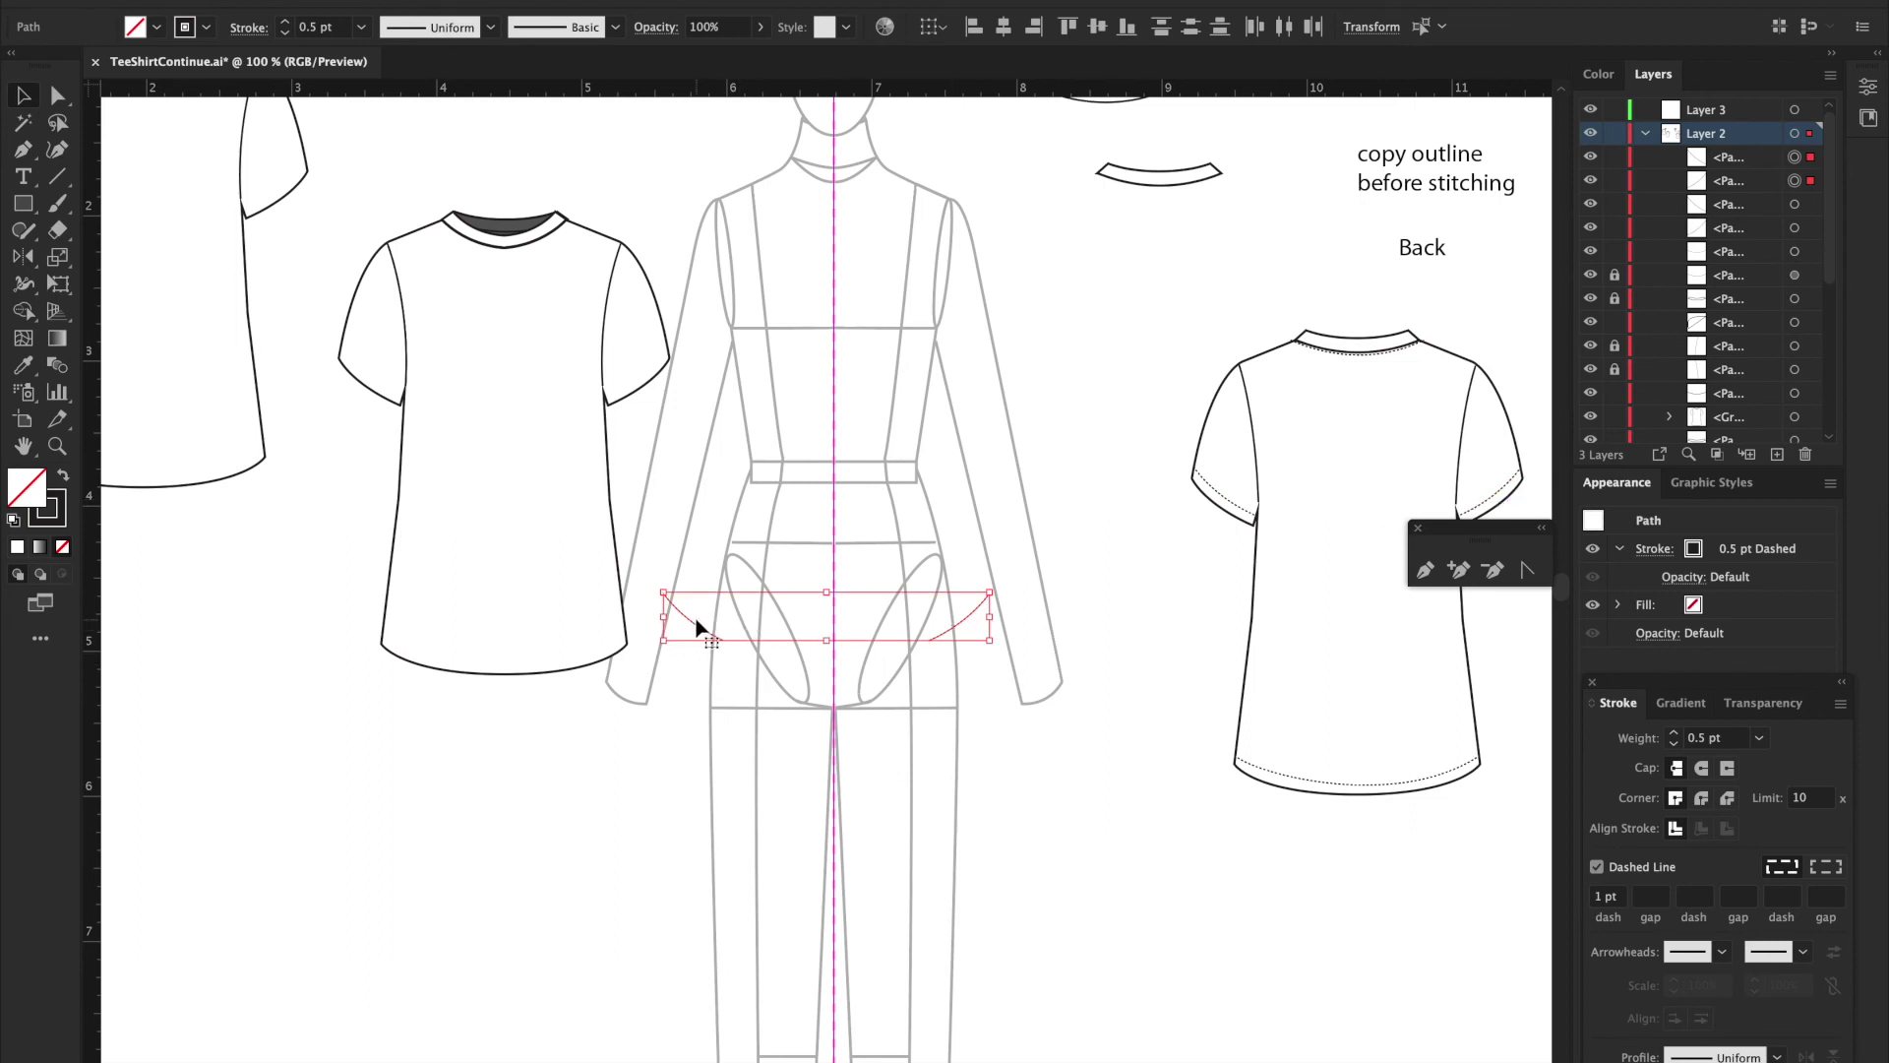
Step: Move the pasted stitching lines into place just above the front view's two sleeve hems
left_click_drag(687, 616, 377, 382)
key("Left")
key("Down")
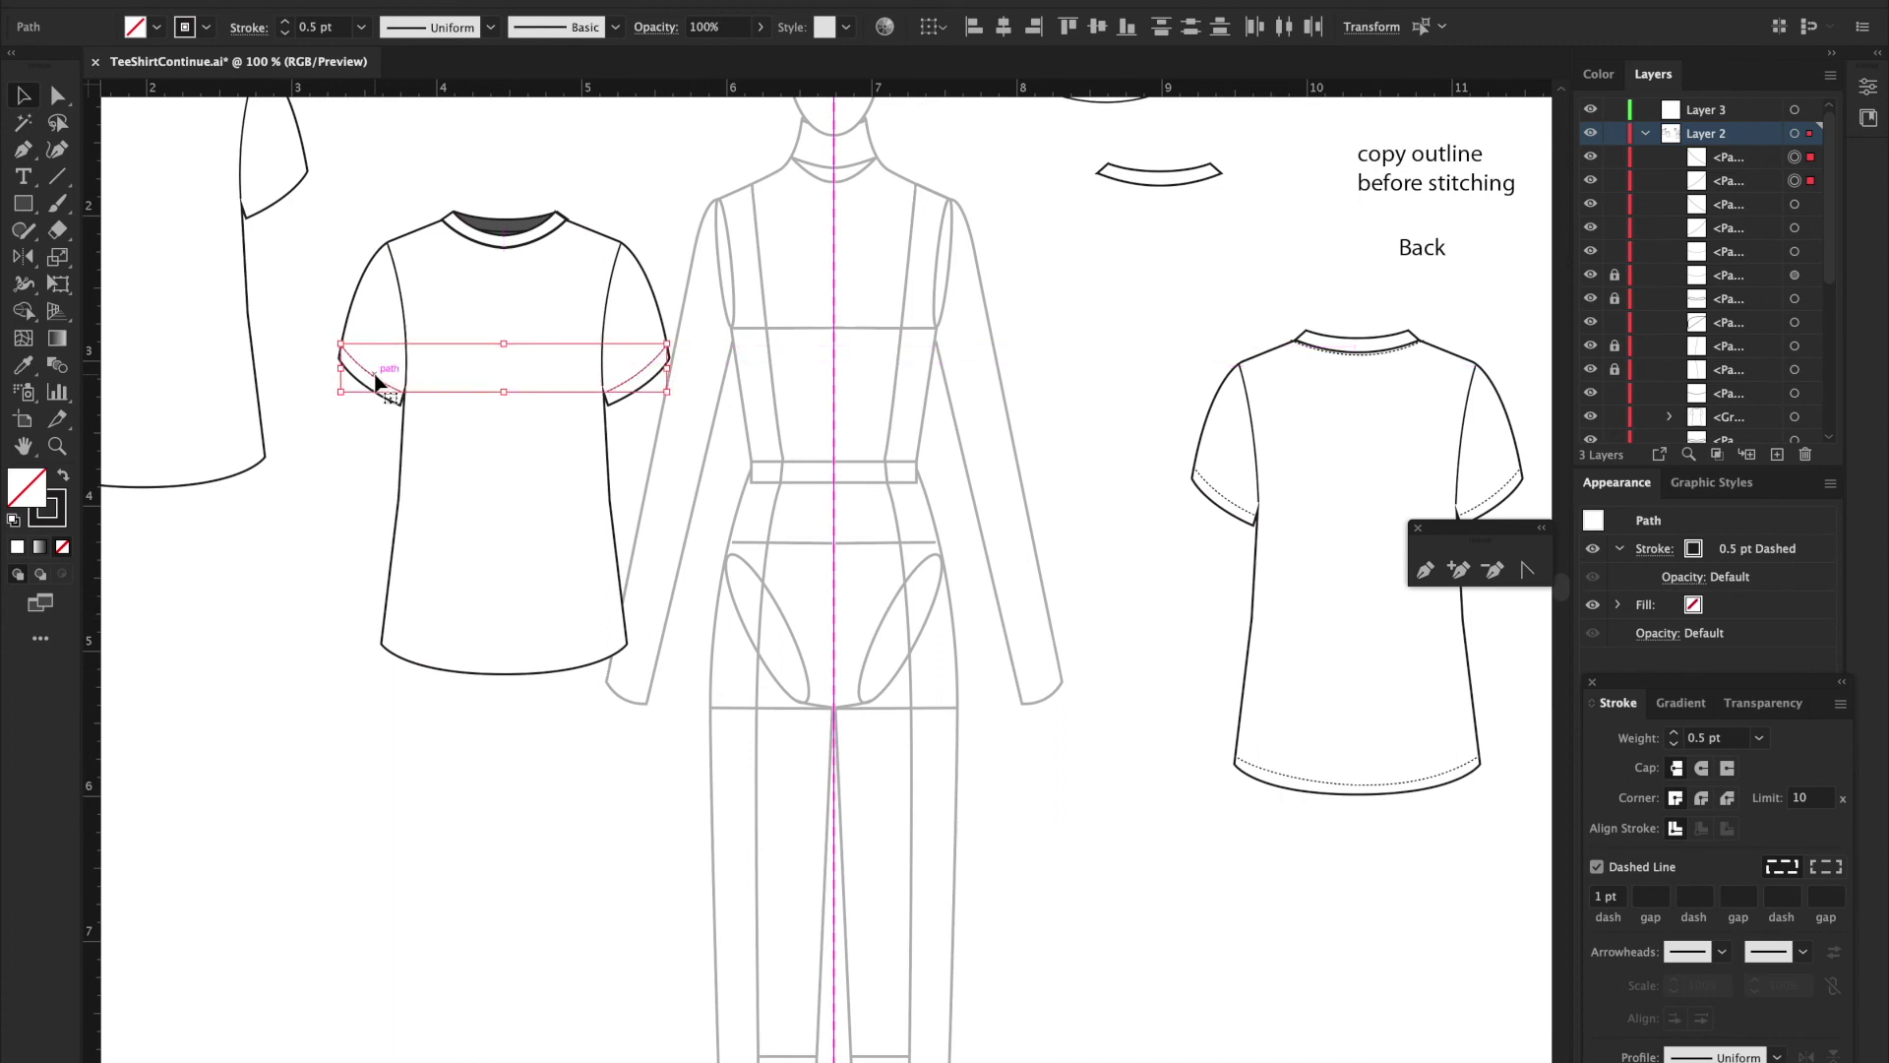
left_click(358, 440)
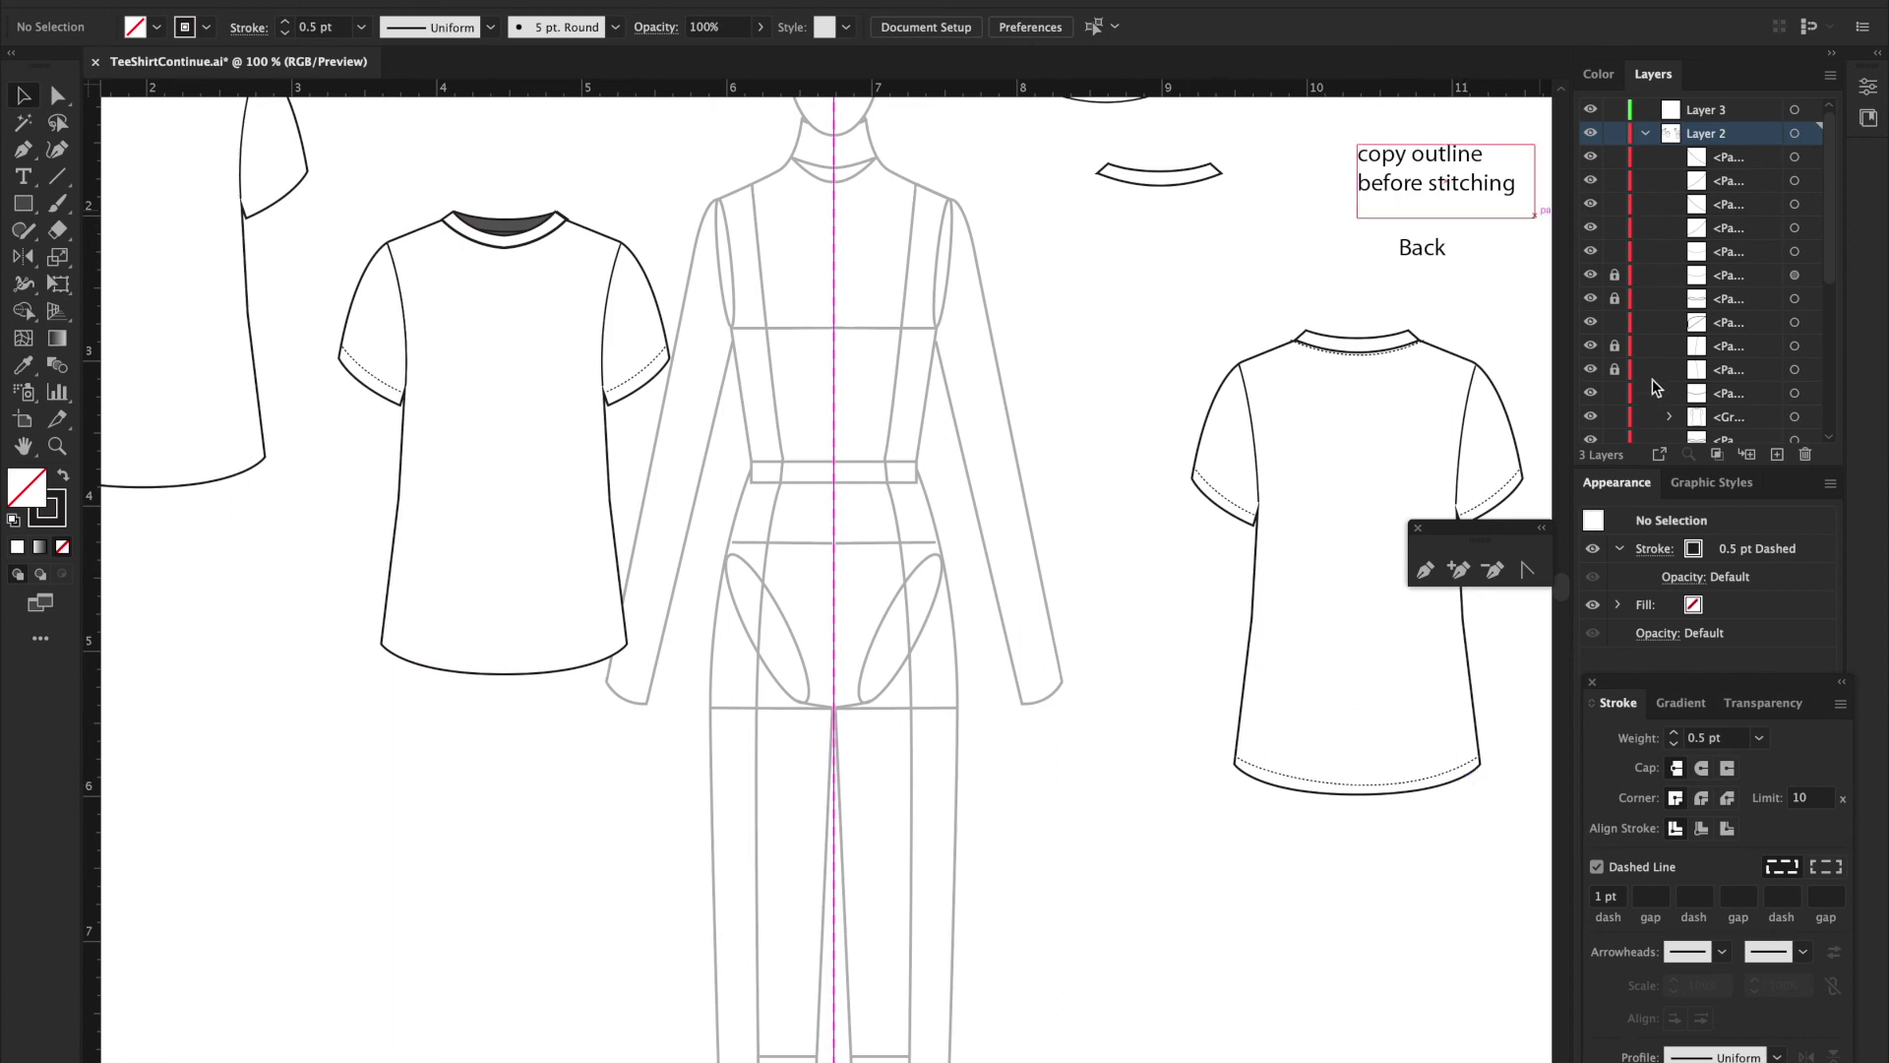
Step: Unlock the three locked paths, copy the back view's hem stitching and place the duplicate just above the front view's hem
left_click(1615, 298)
left_click(1615, 347)
left_click(1615, 370)
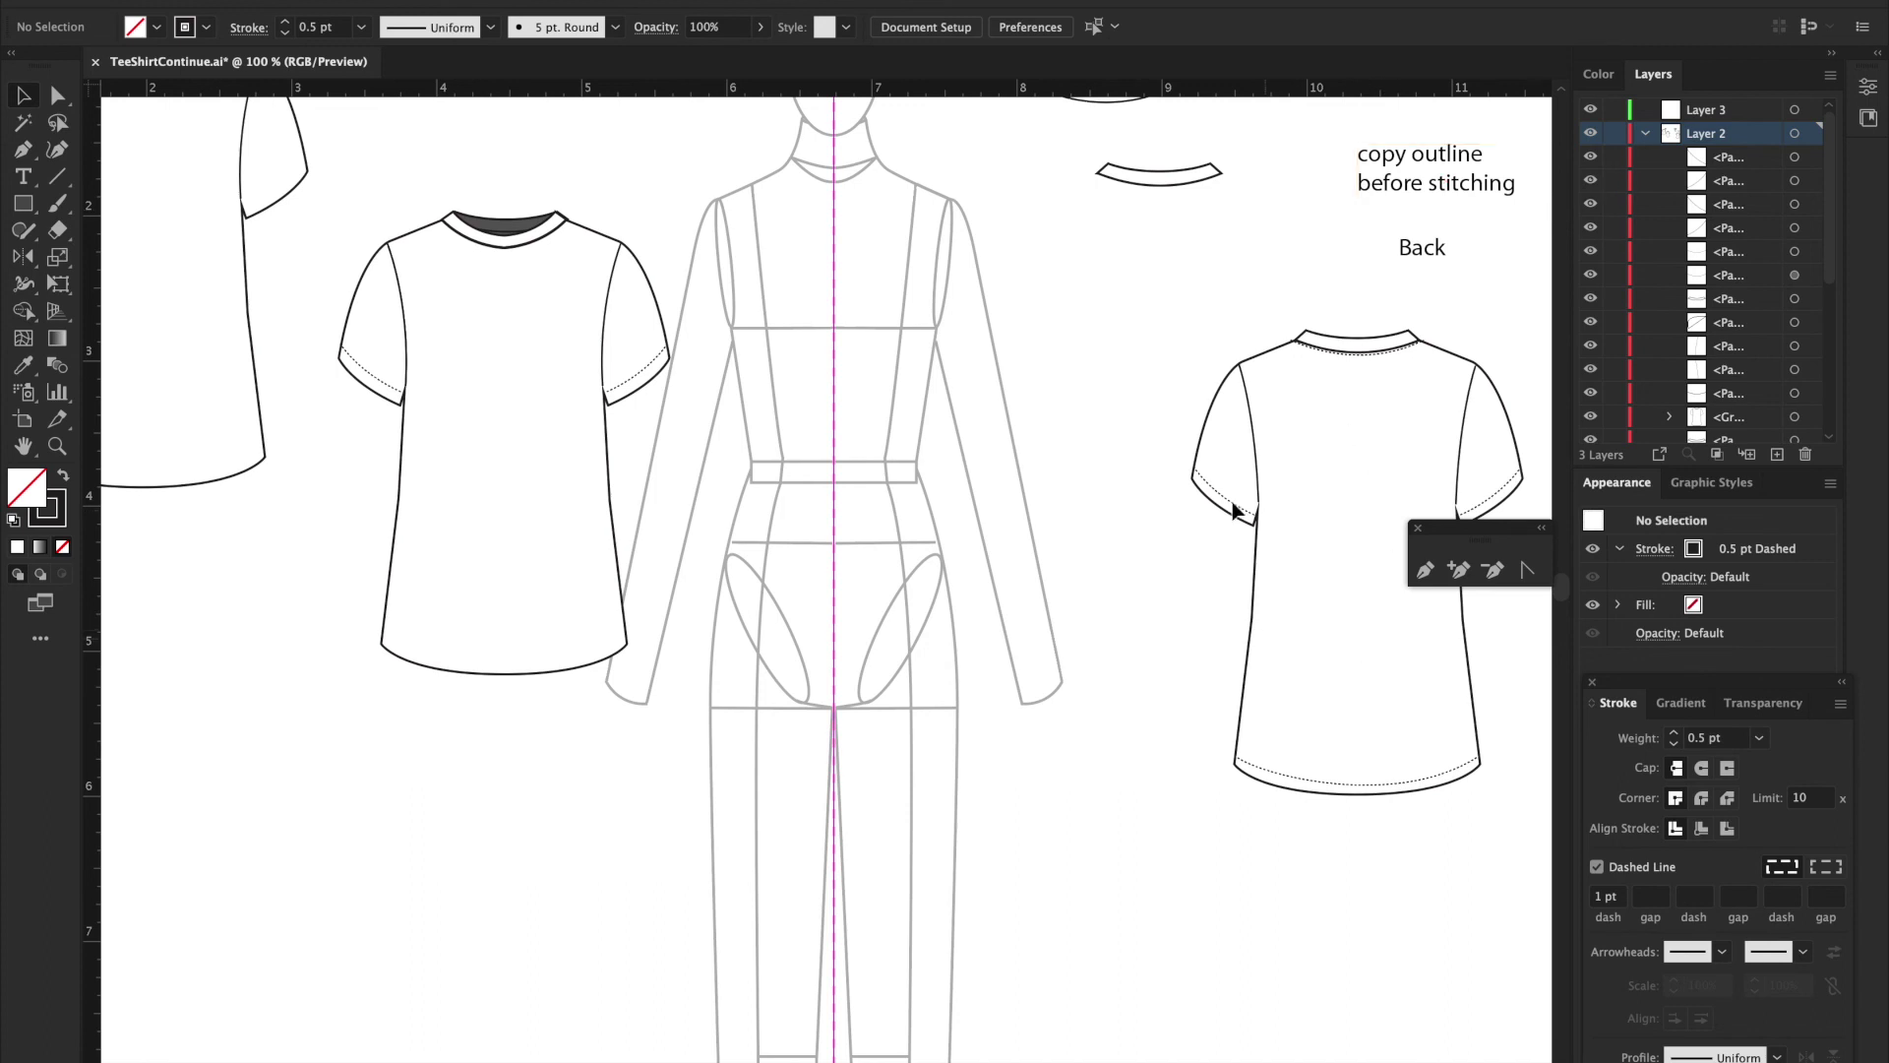
left_click(1335, 789)
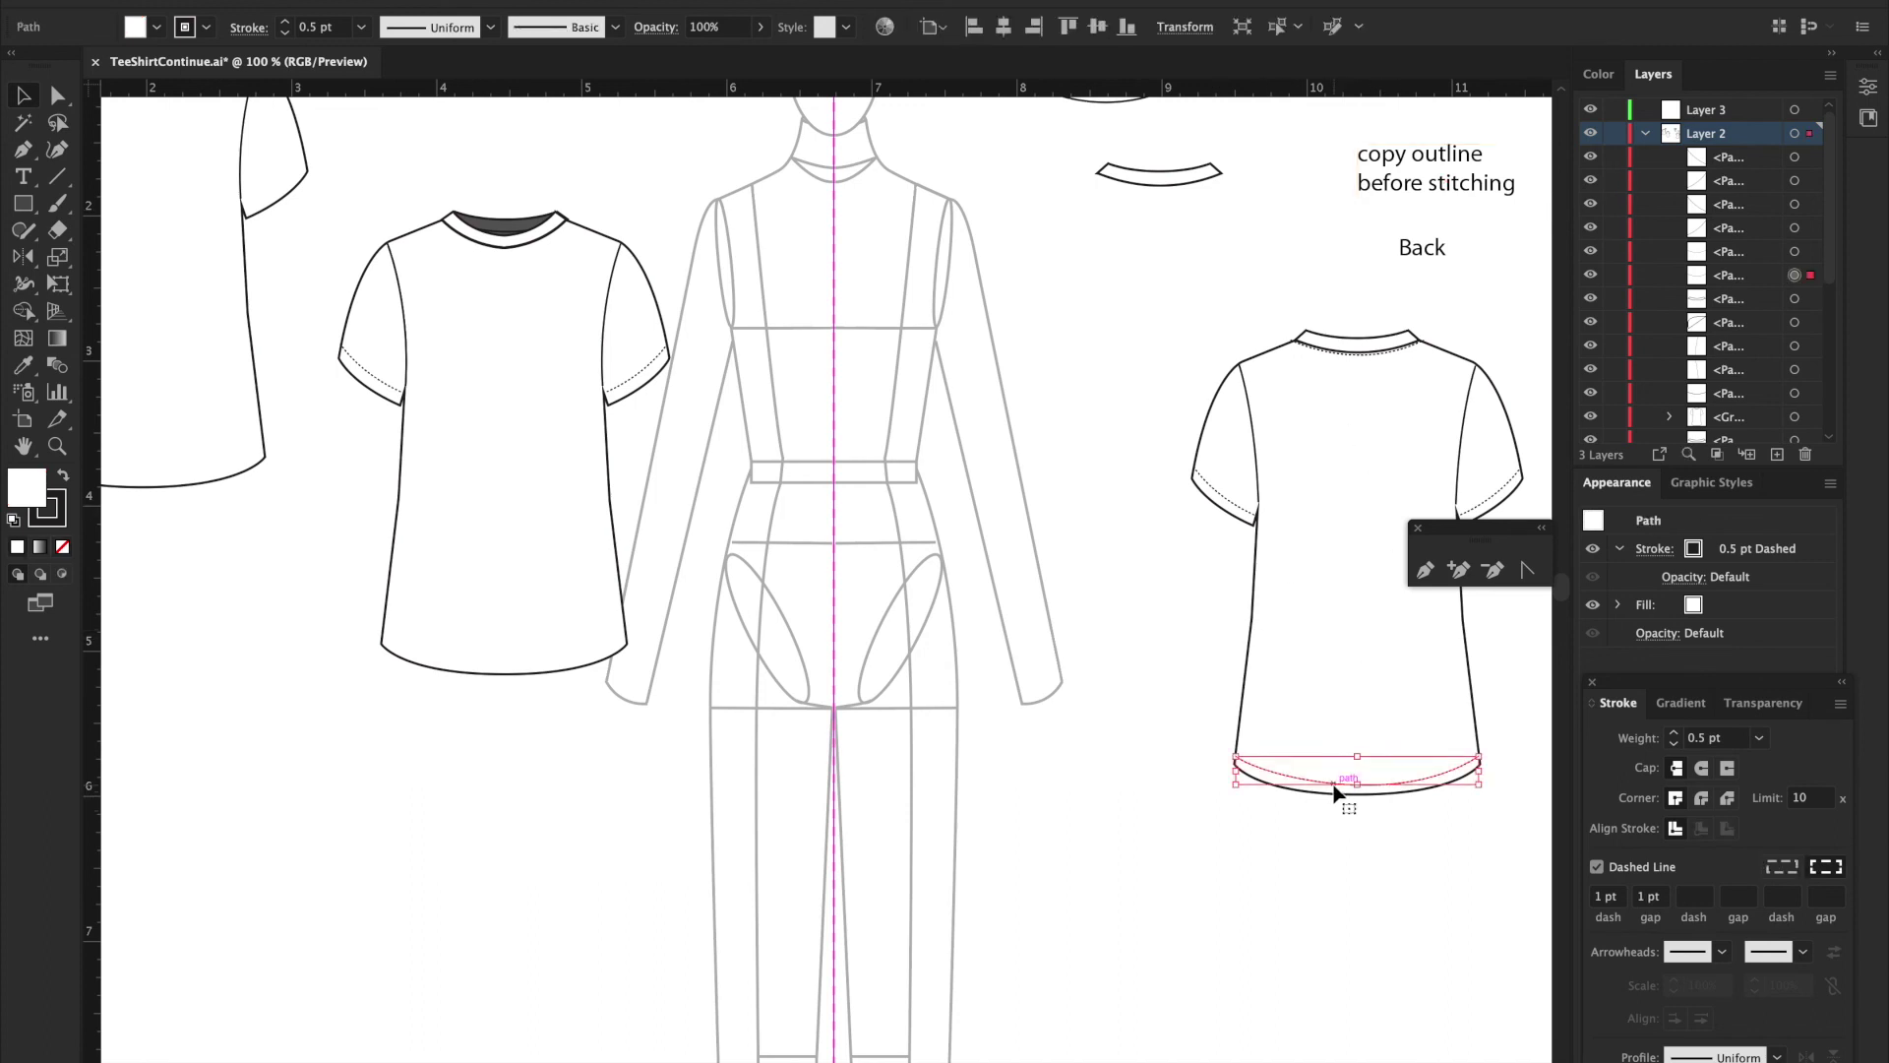
key("ctrl+c")
key("ctrl+v")
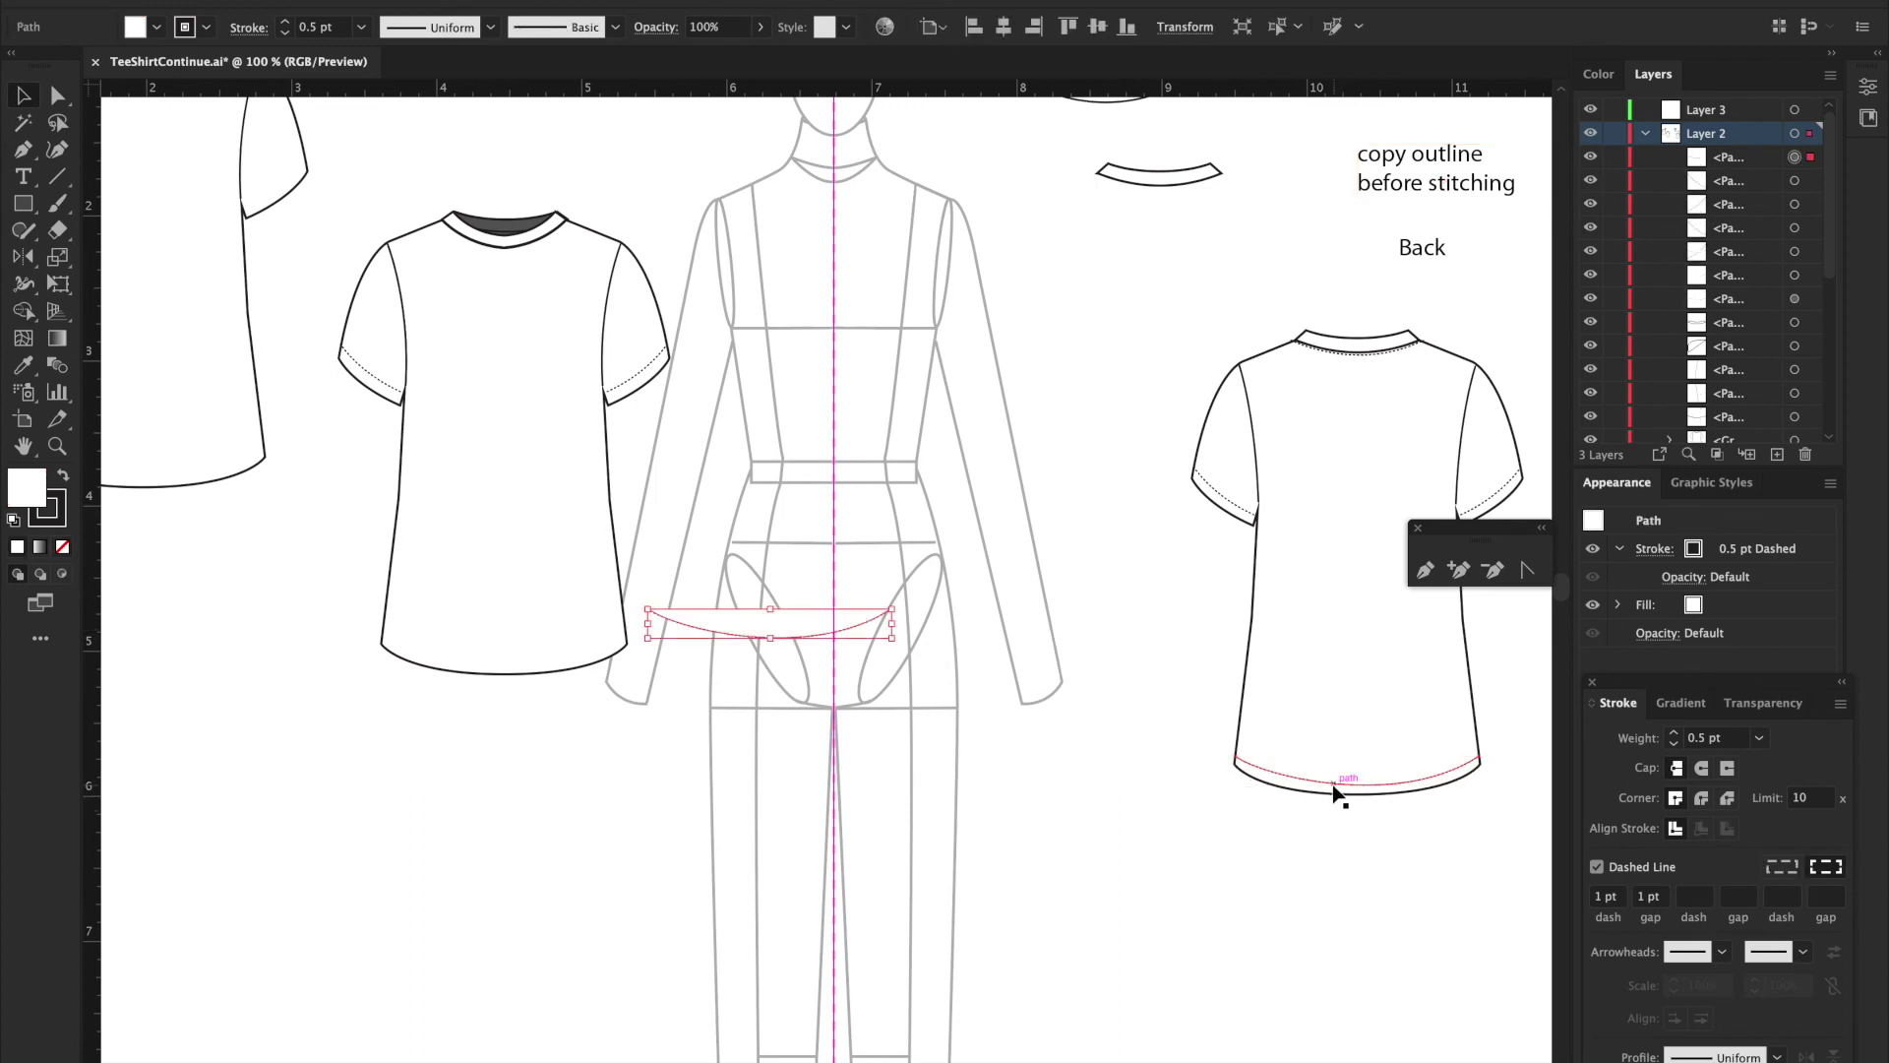
left_click_drag(753, 639, 487, 668)
Step: Remove the fill from the hem stitching lines on both the front and back views
left_click(62, 547)
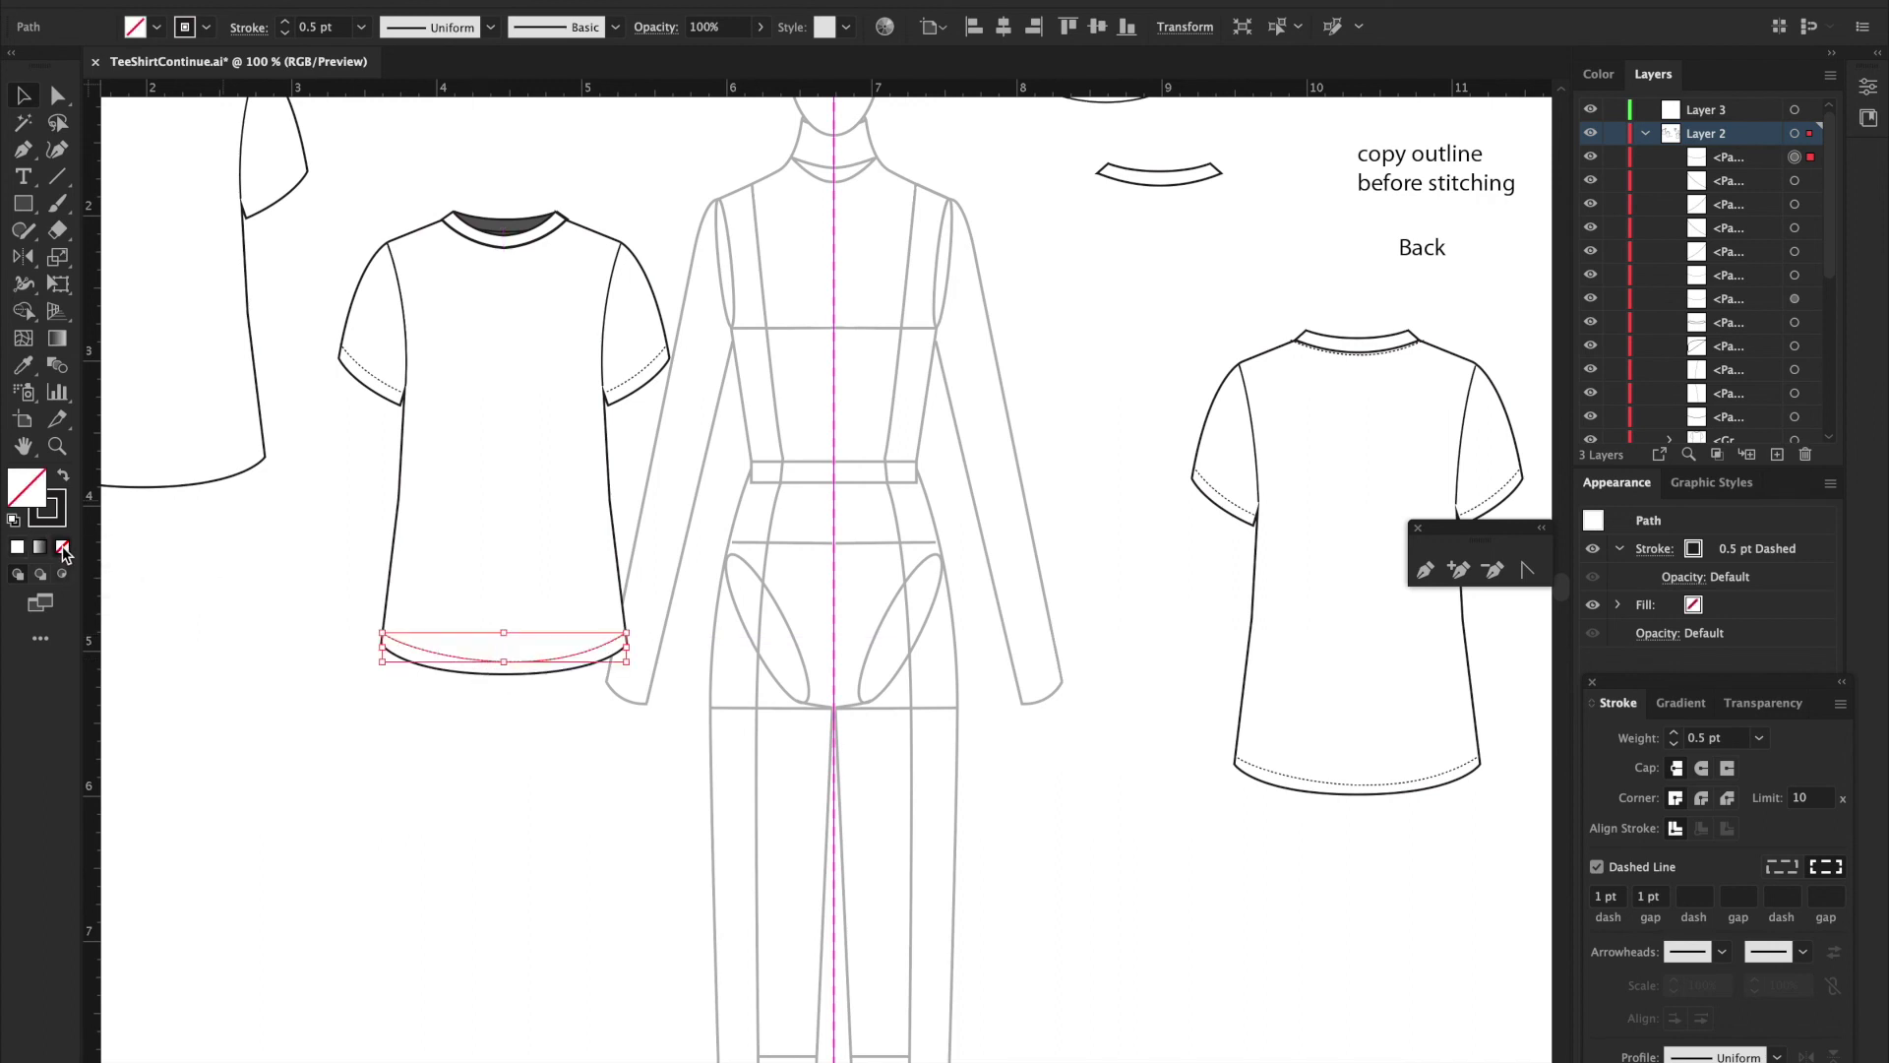
left_click(1398, 789)
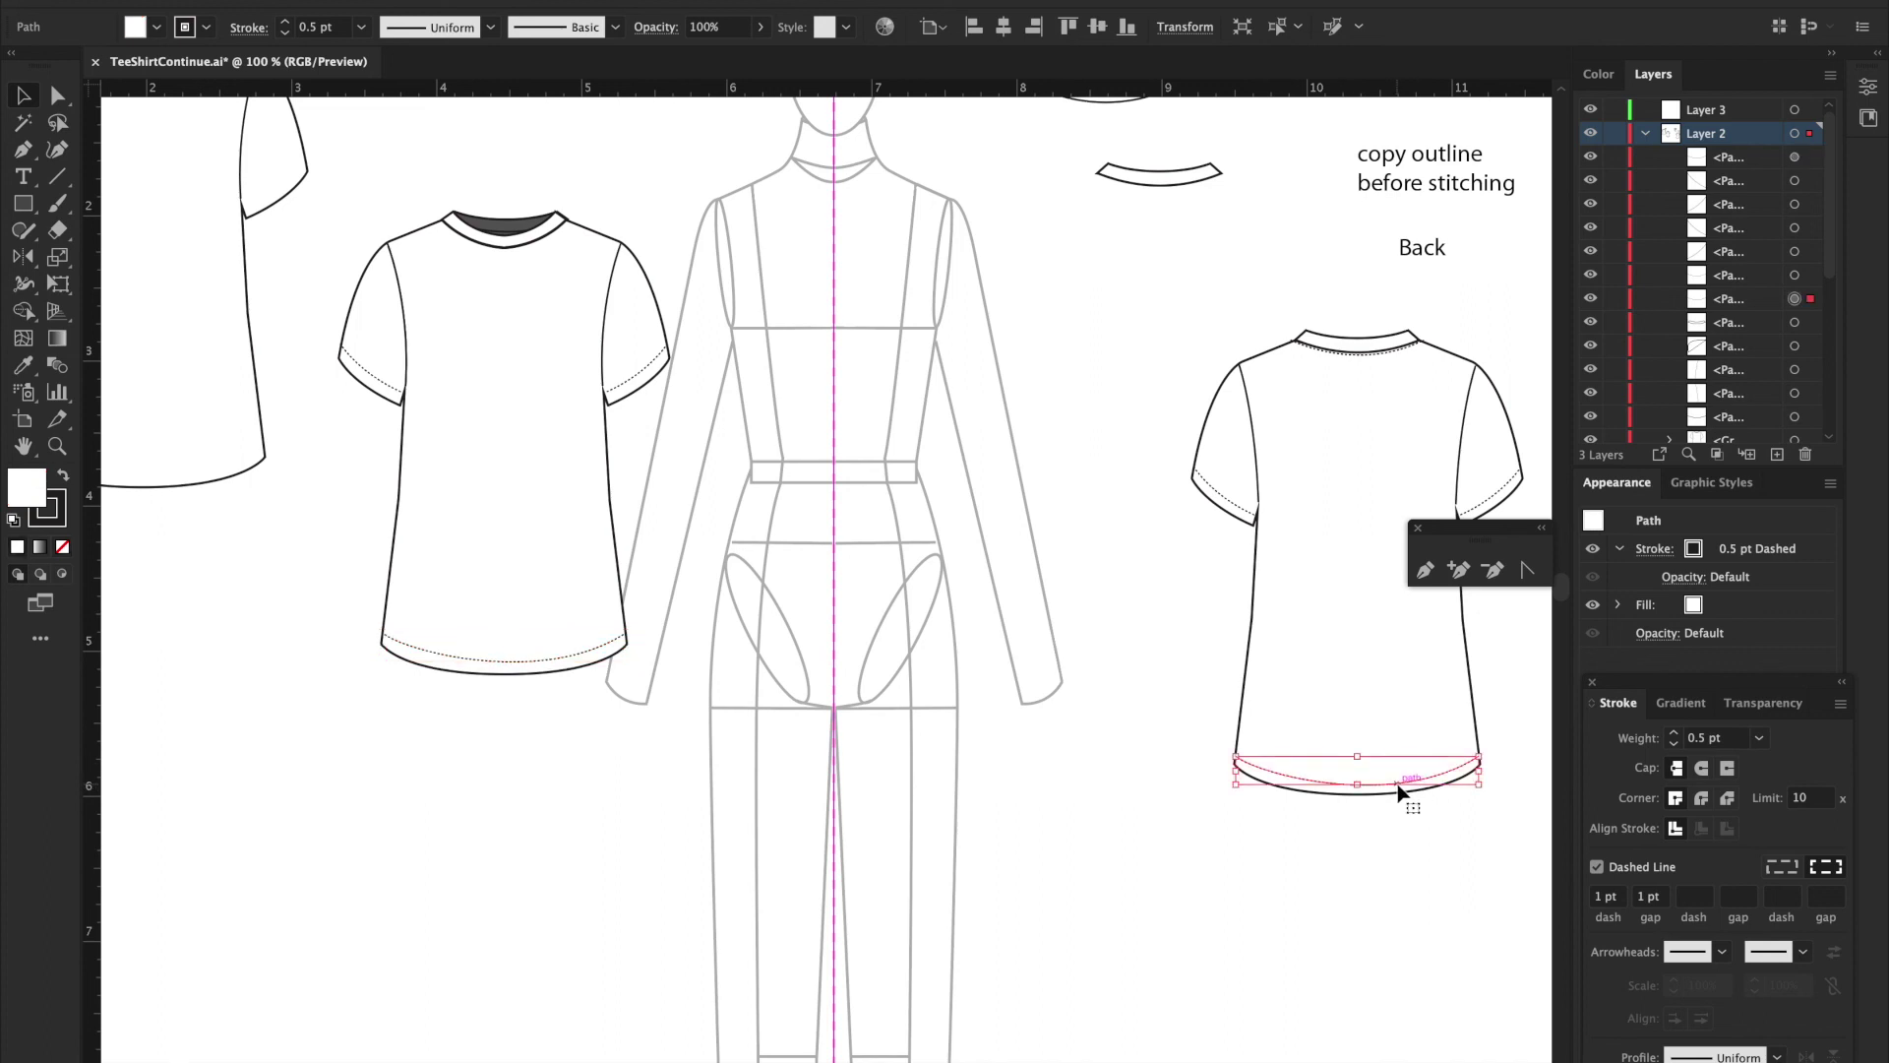
left_click(63, 545)
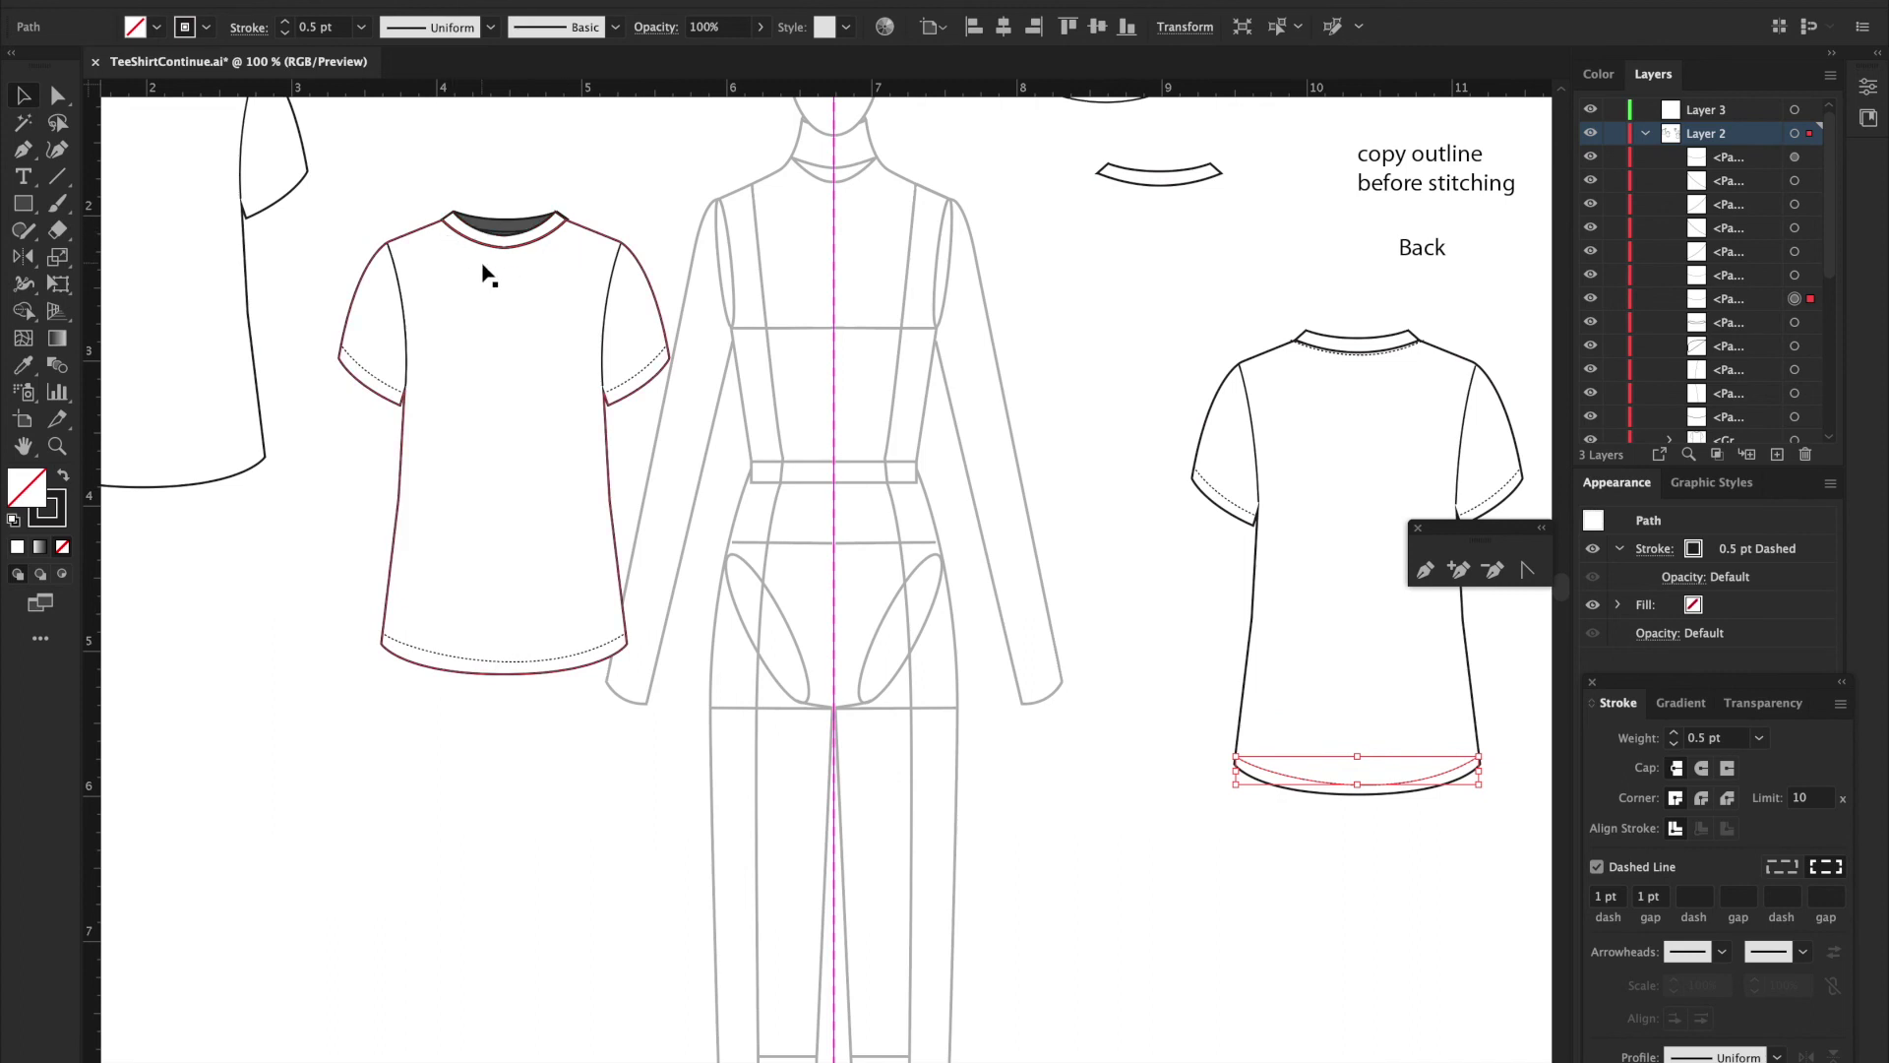
Step: Lock all the artwork of the front view T-shirt
key("p")
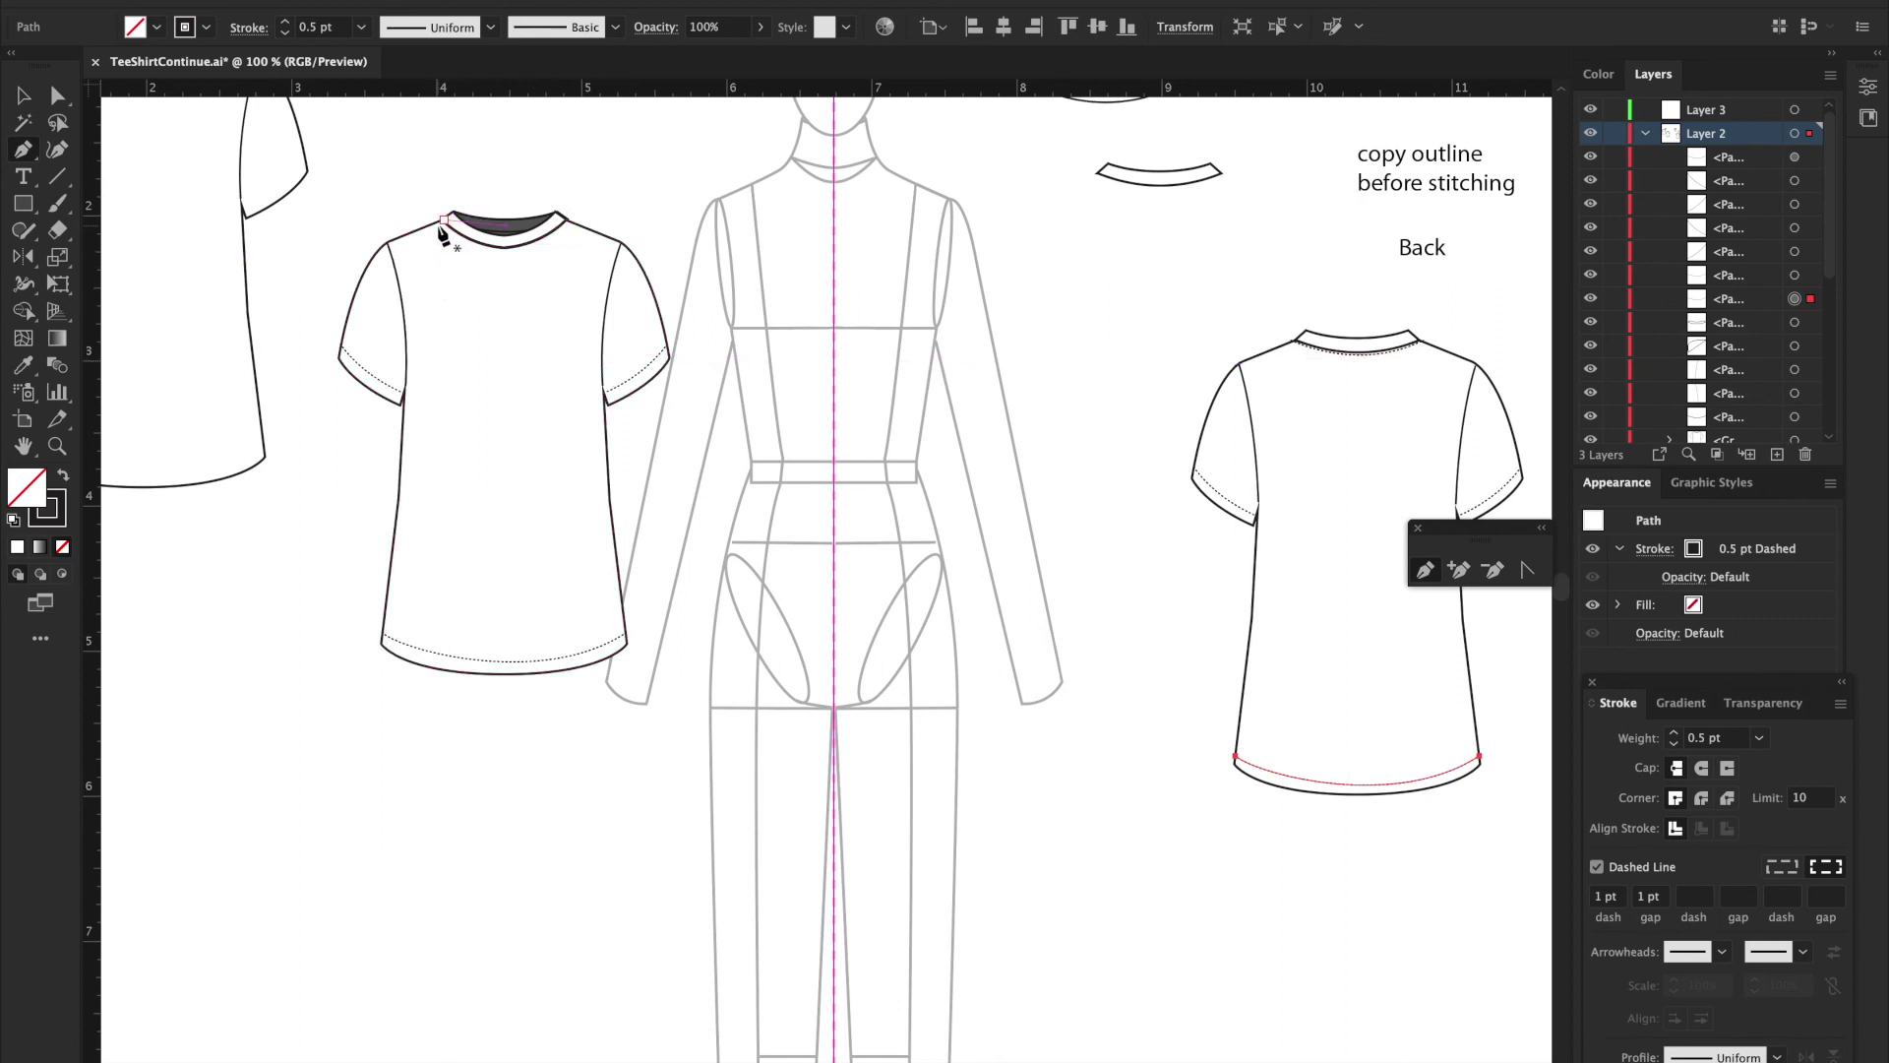
key("v")
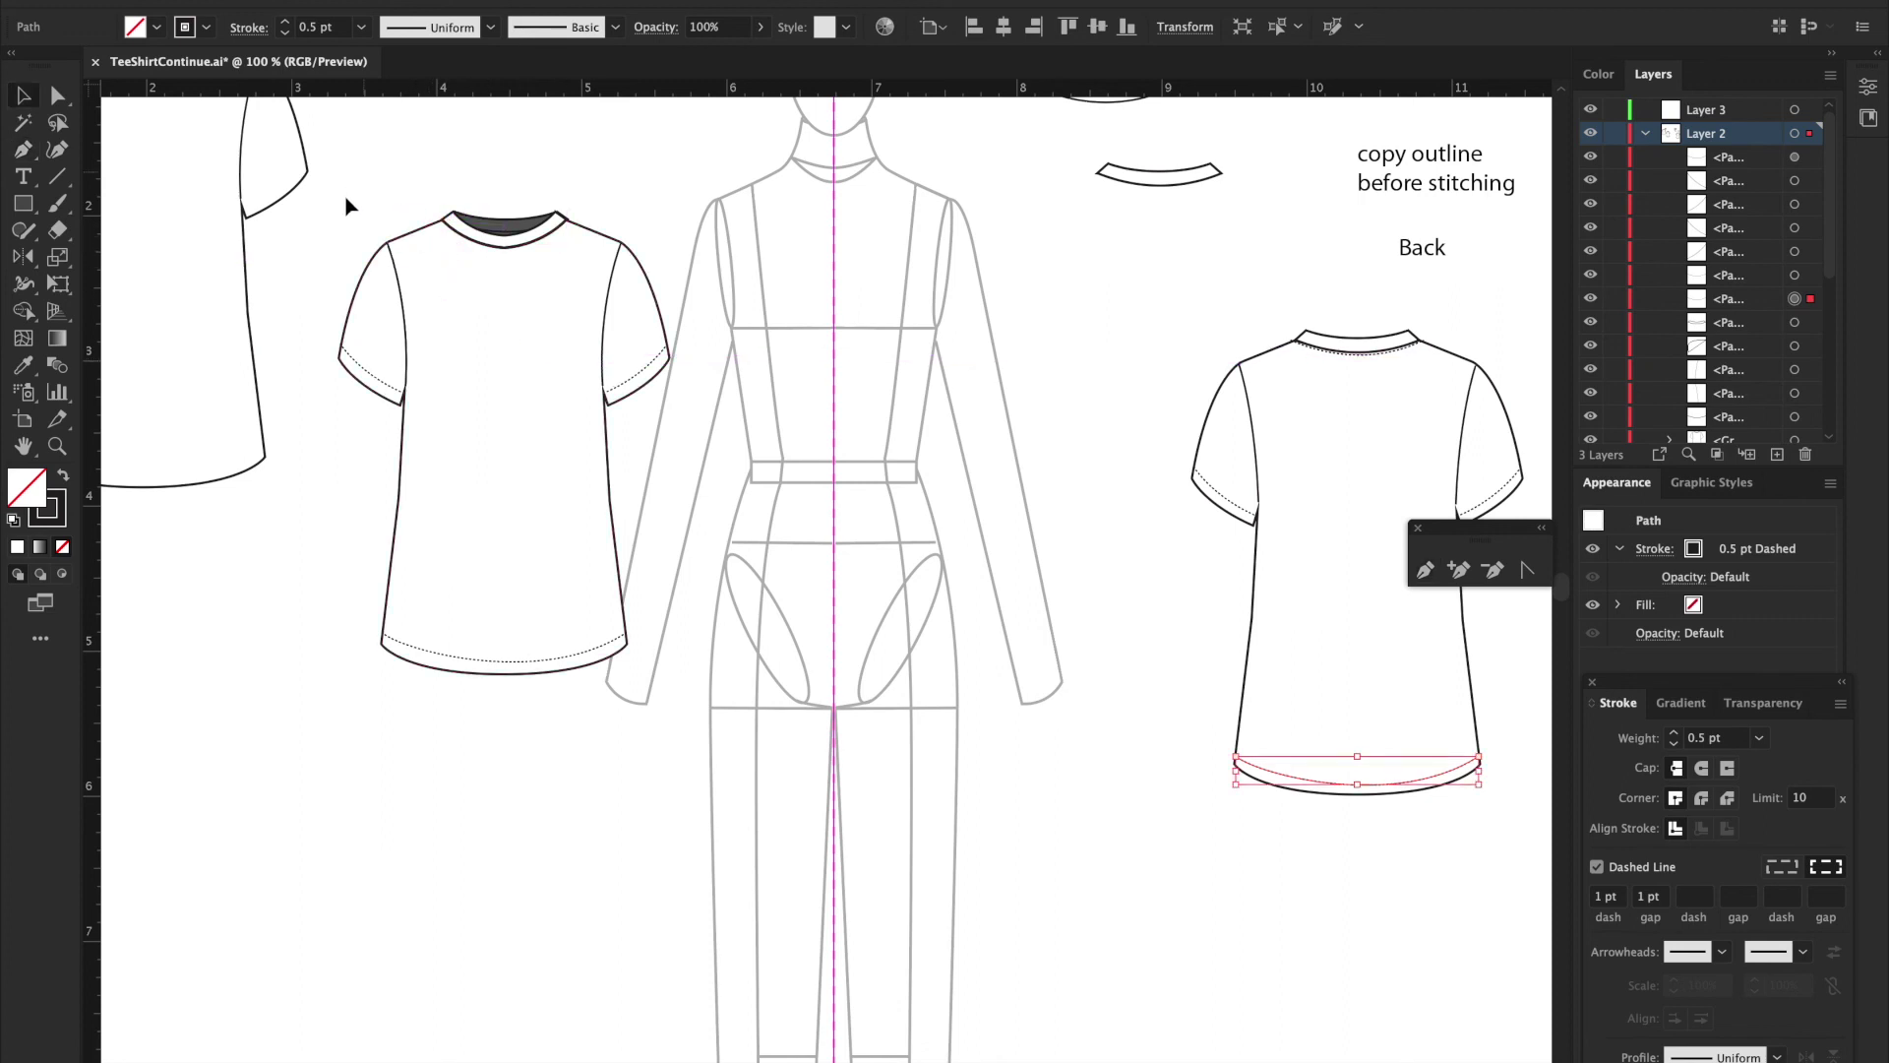
left_click_drag(330, 213, 686, 733)
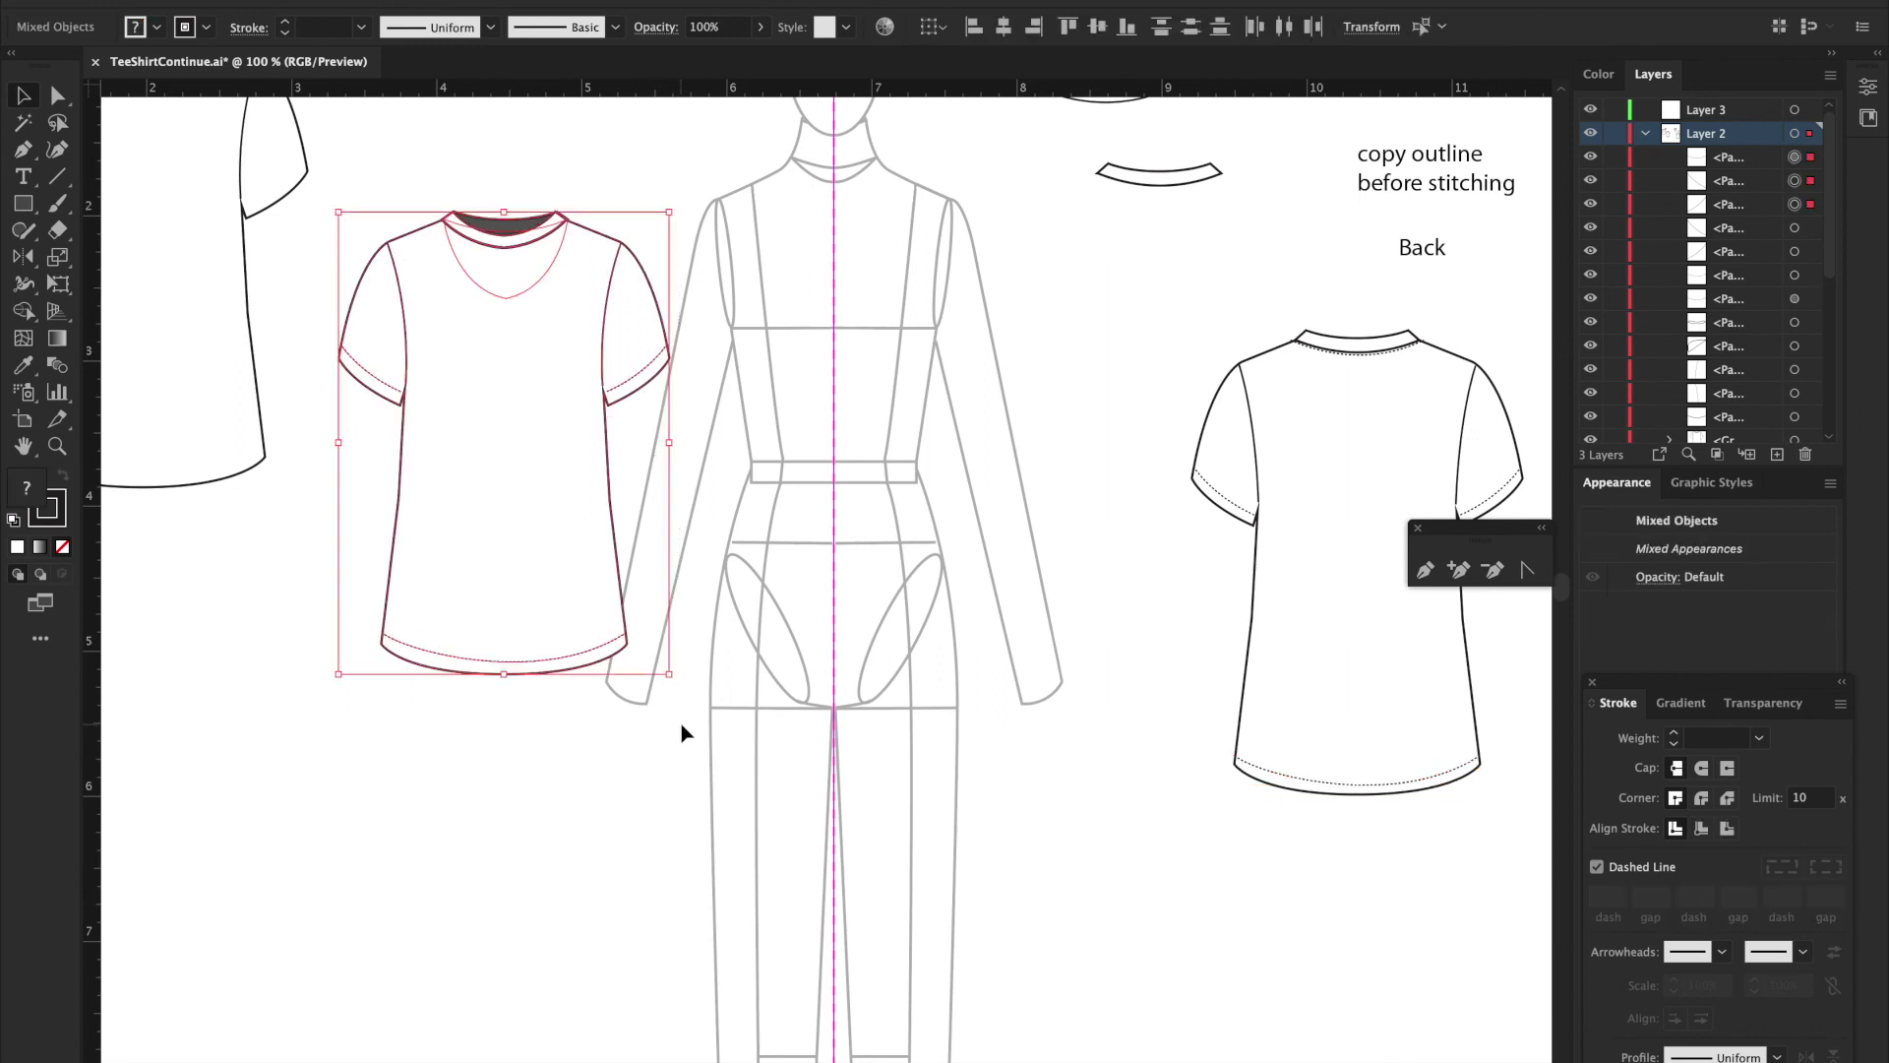
key("ctrl+2")
Step: Draw a curved dashed stitching line about 0.93 in wide below the front neckband with the Pen tool, from shoulder to shoulder
key("p")
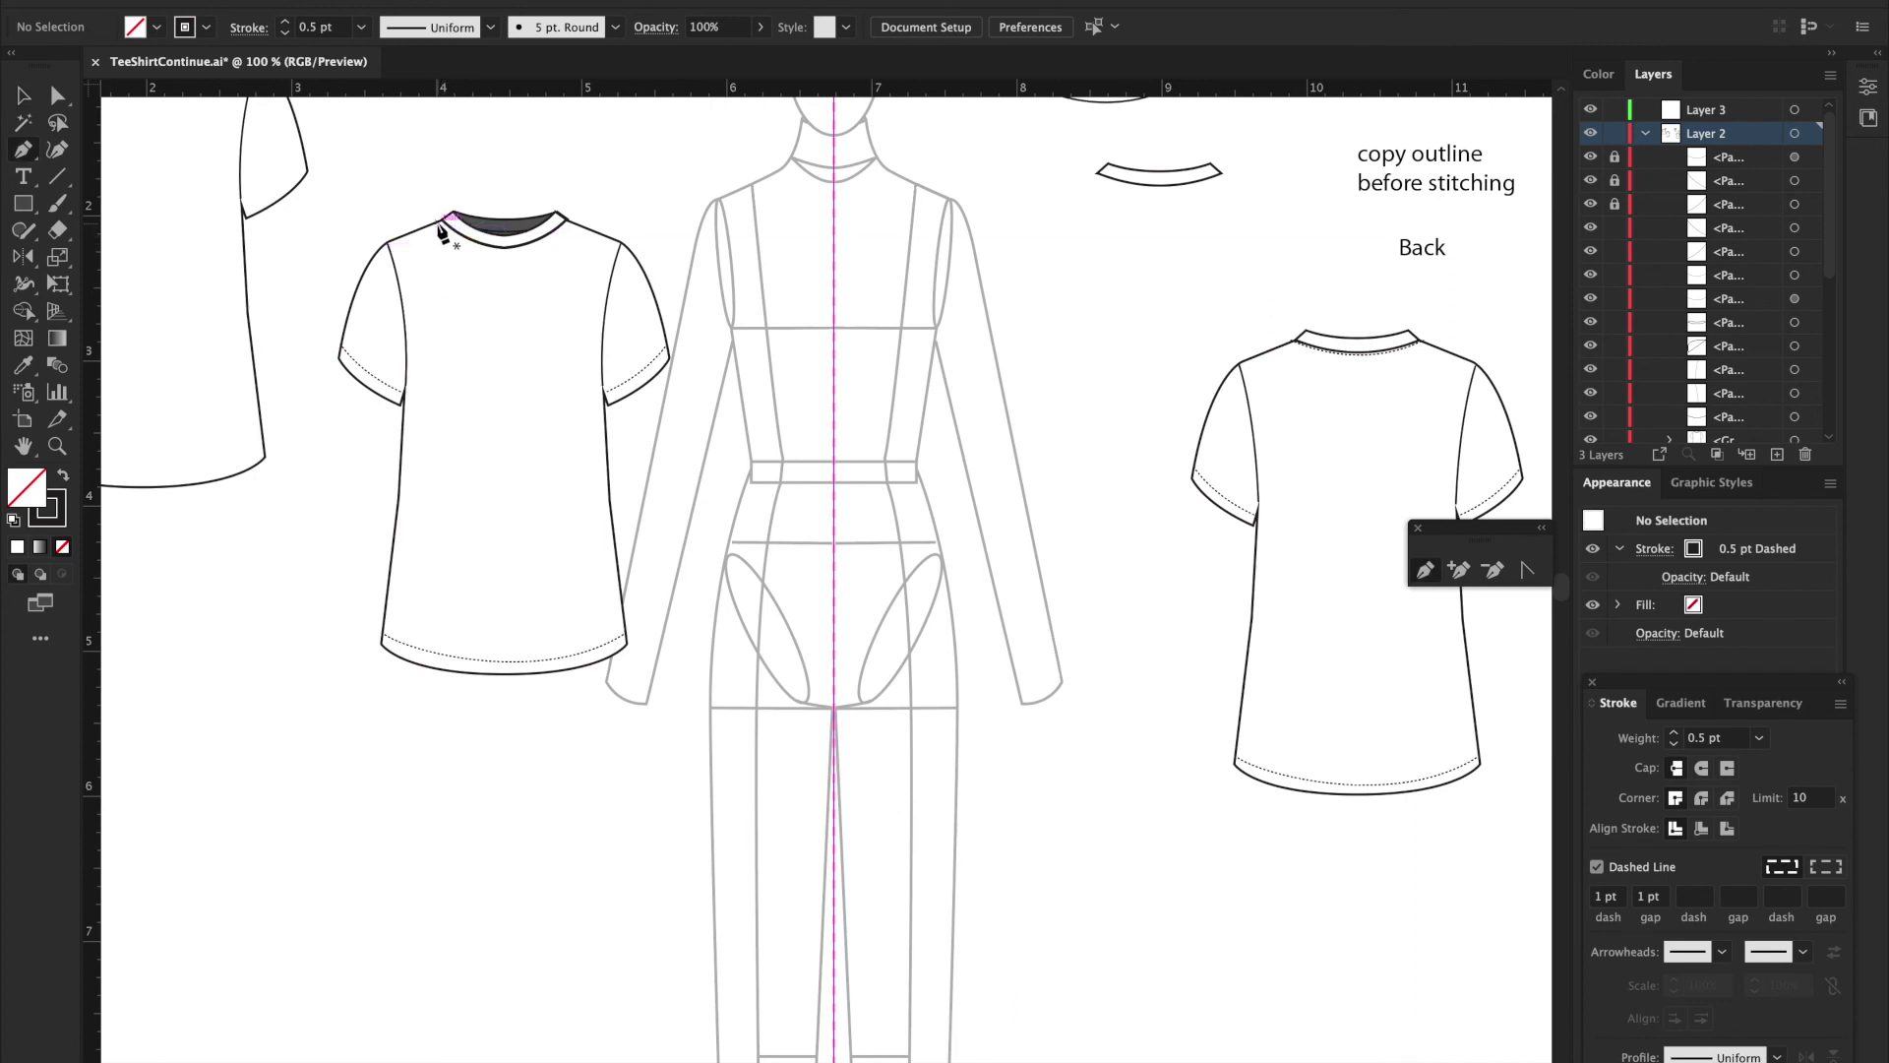
left_click(438, 223)
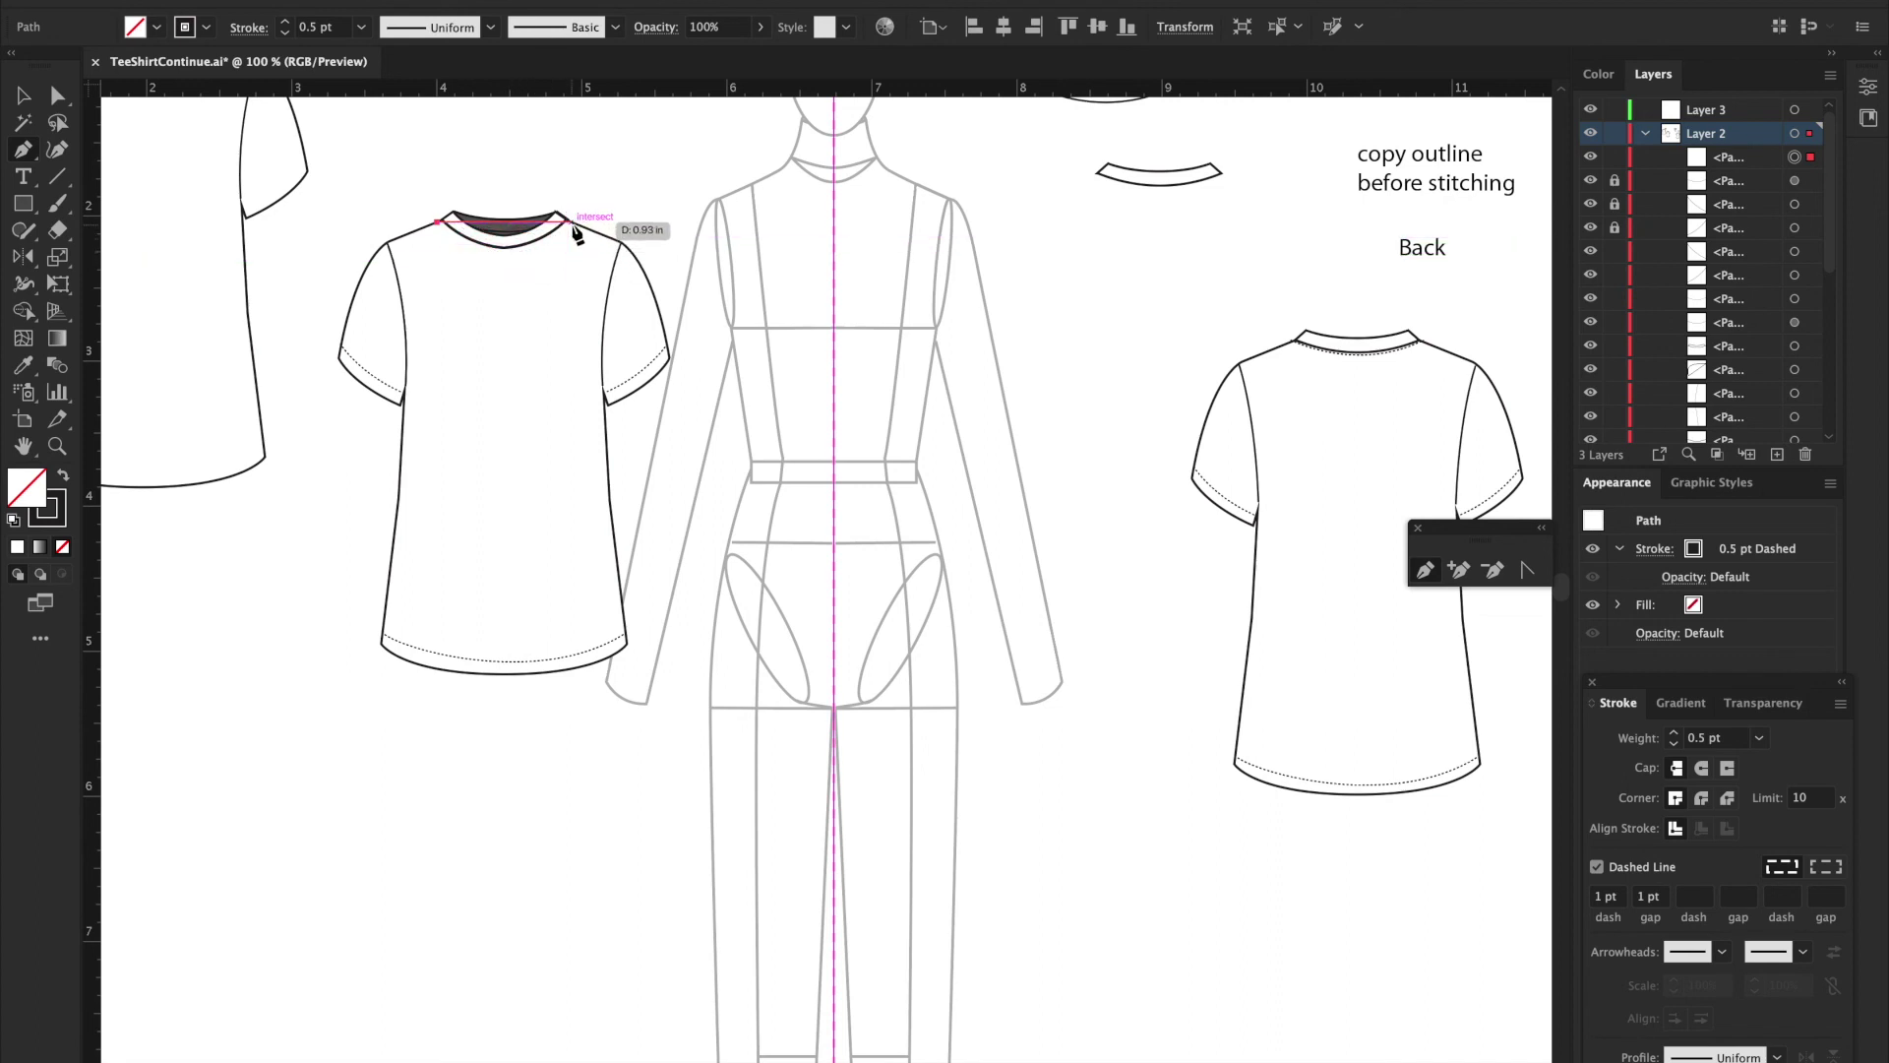
left_click_drag(572, 223, 648, 157)
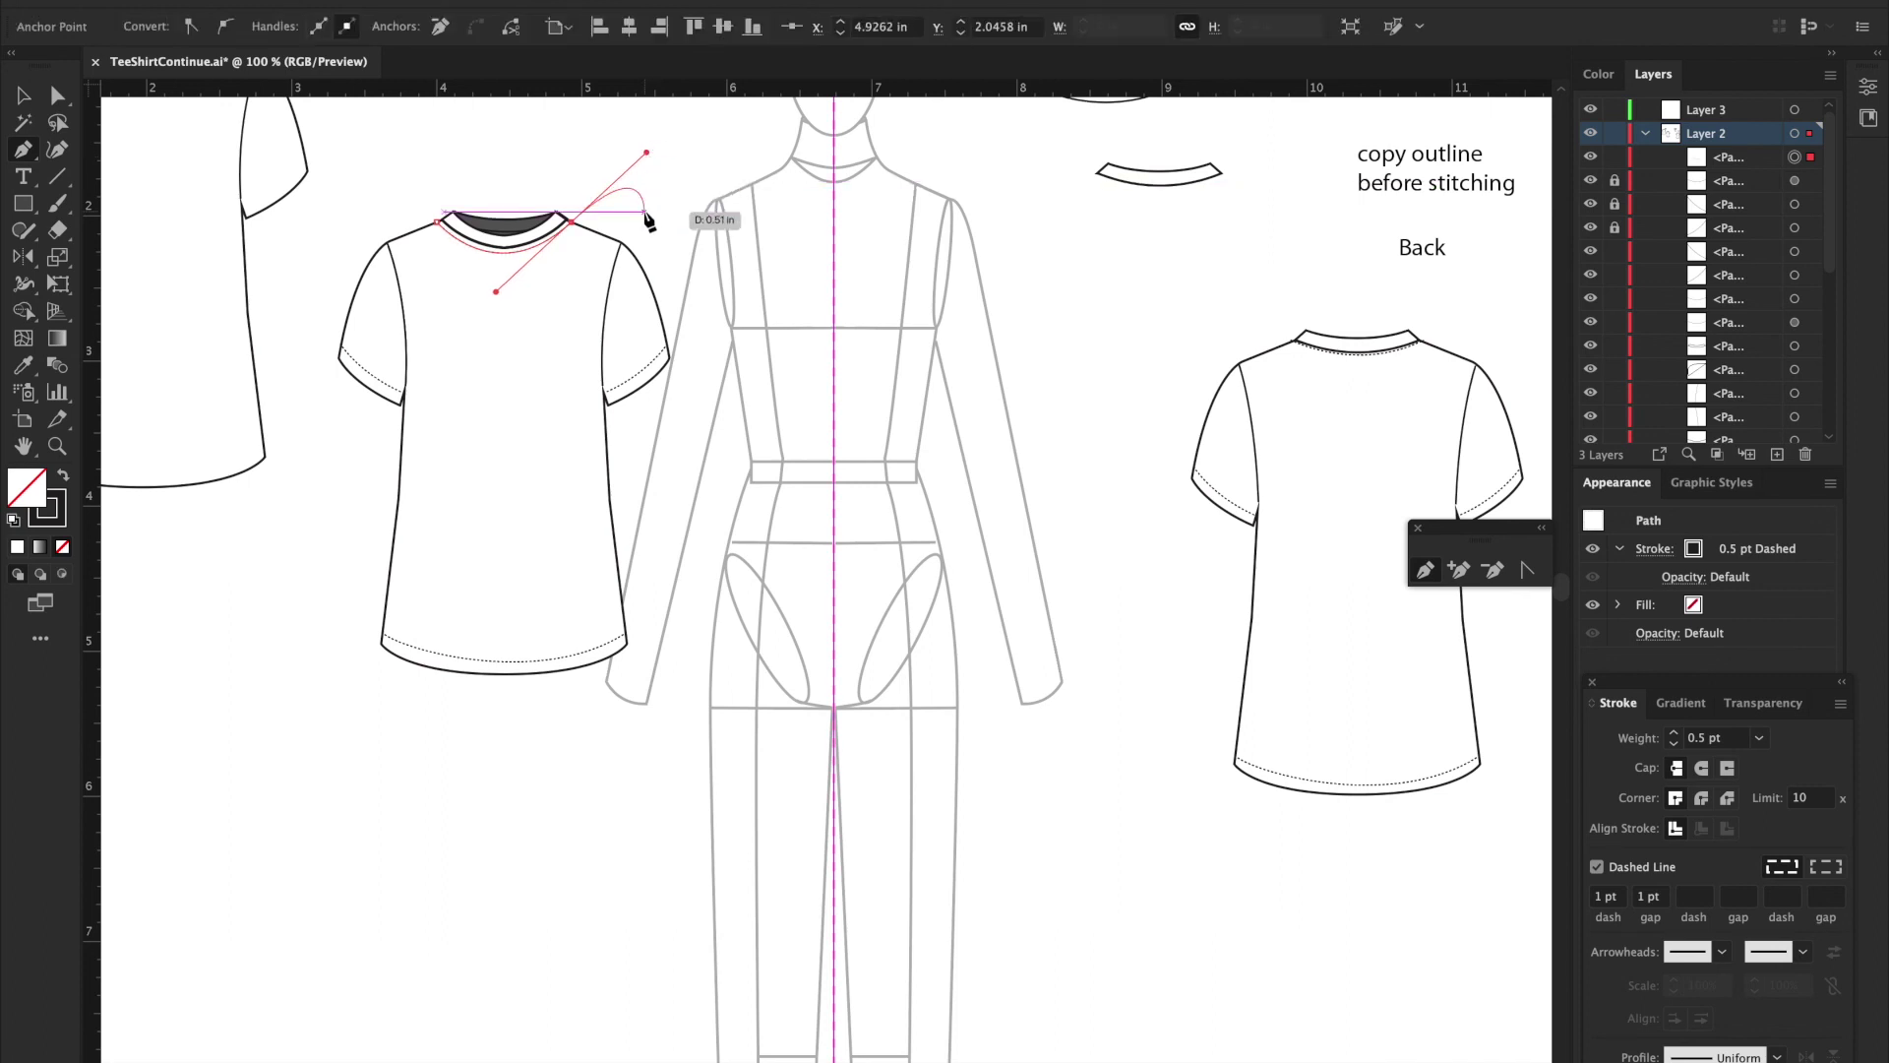
left_click(649, 220, "ctrl")
key("v")
left_click(516, 258)
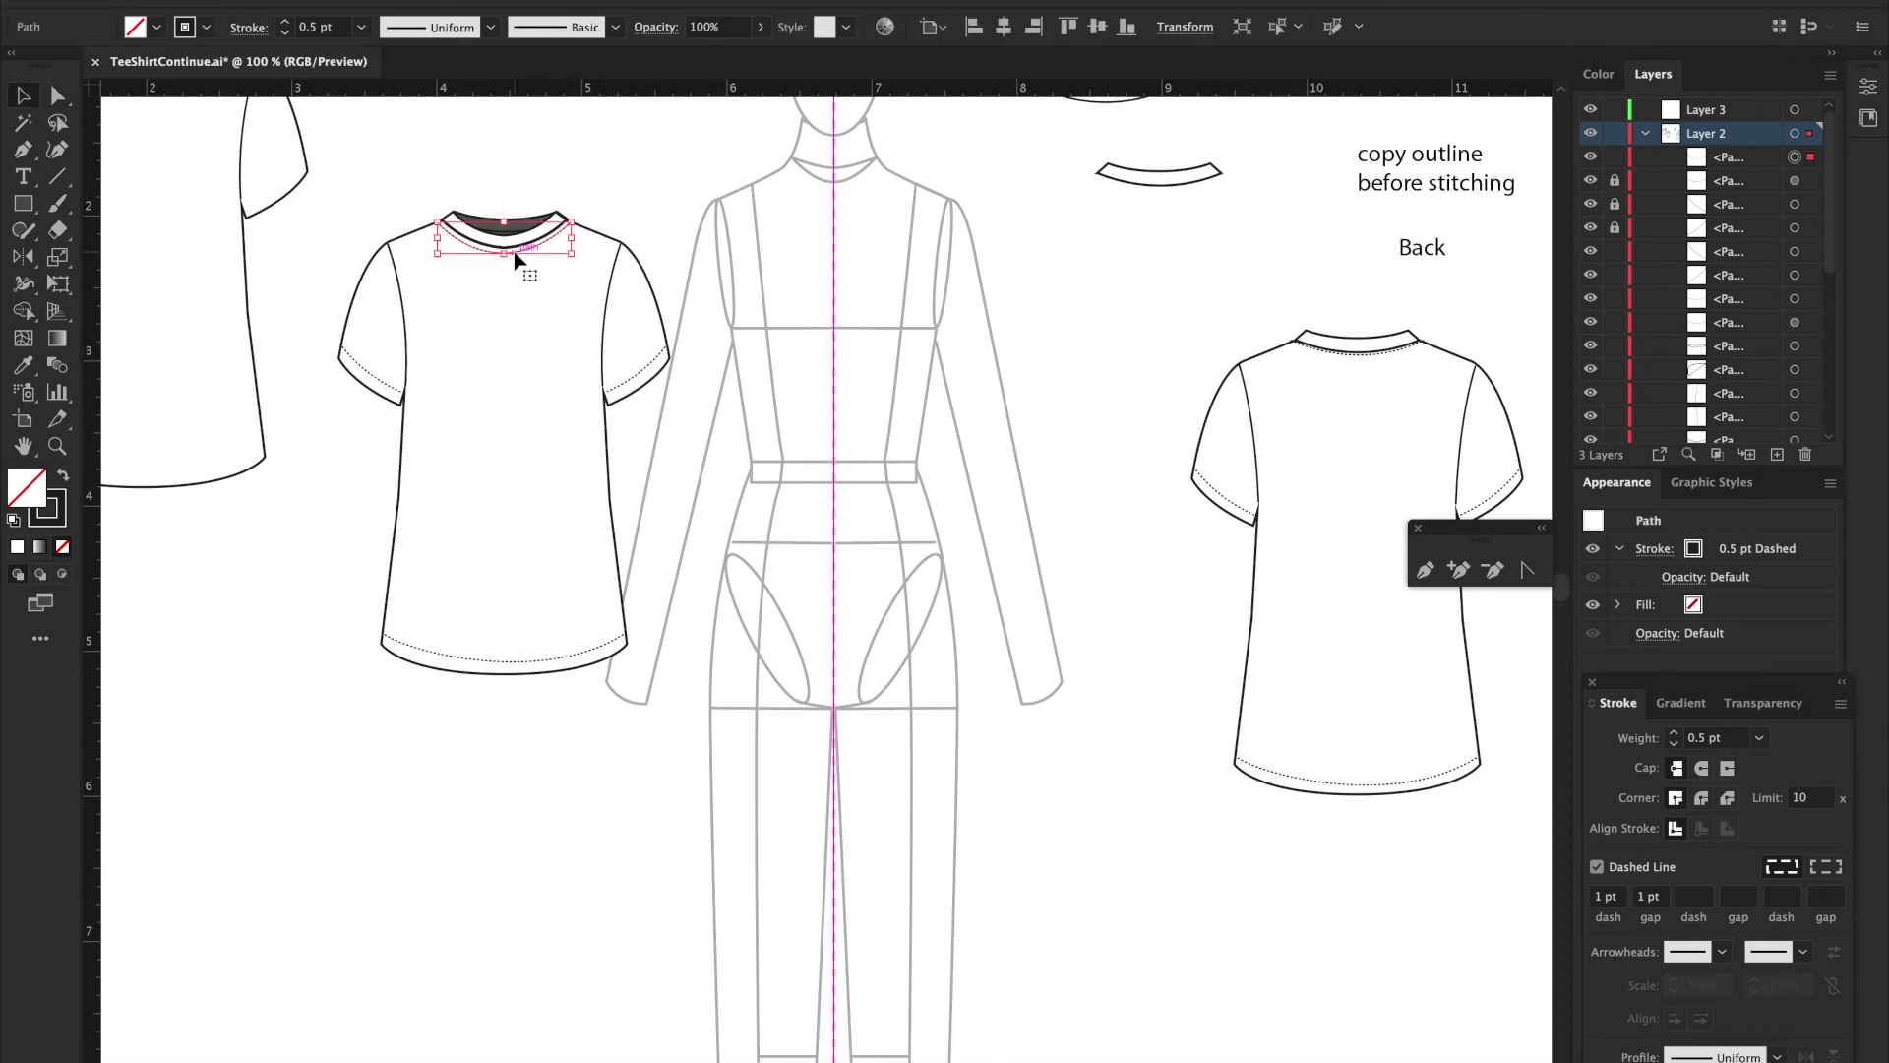
left_click(630, 191)
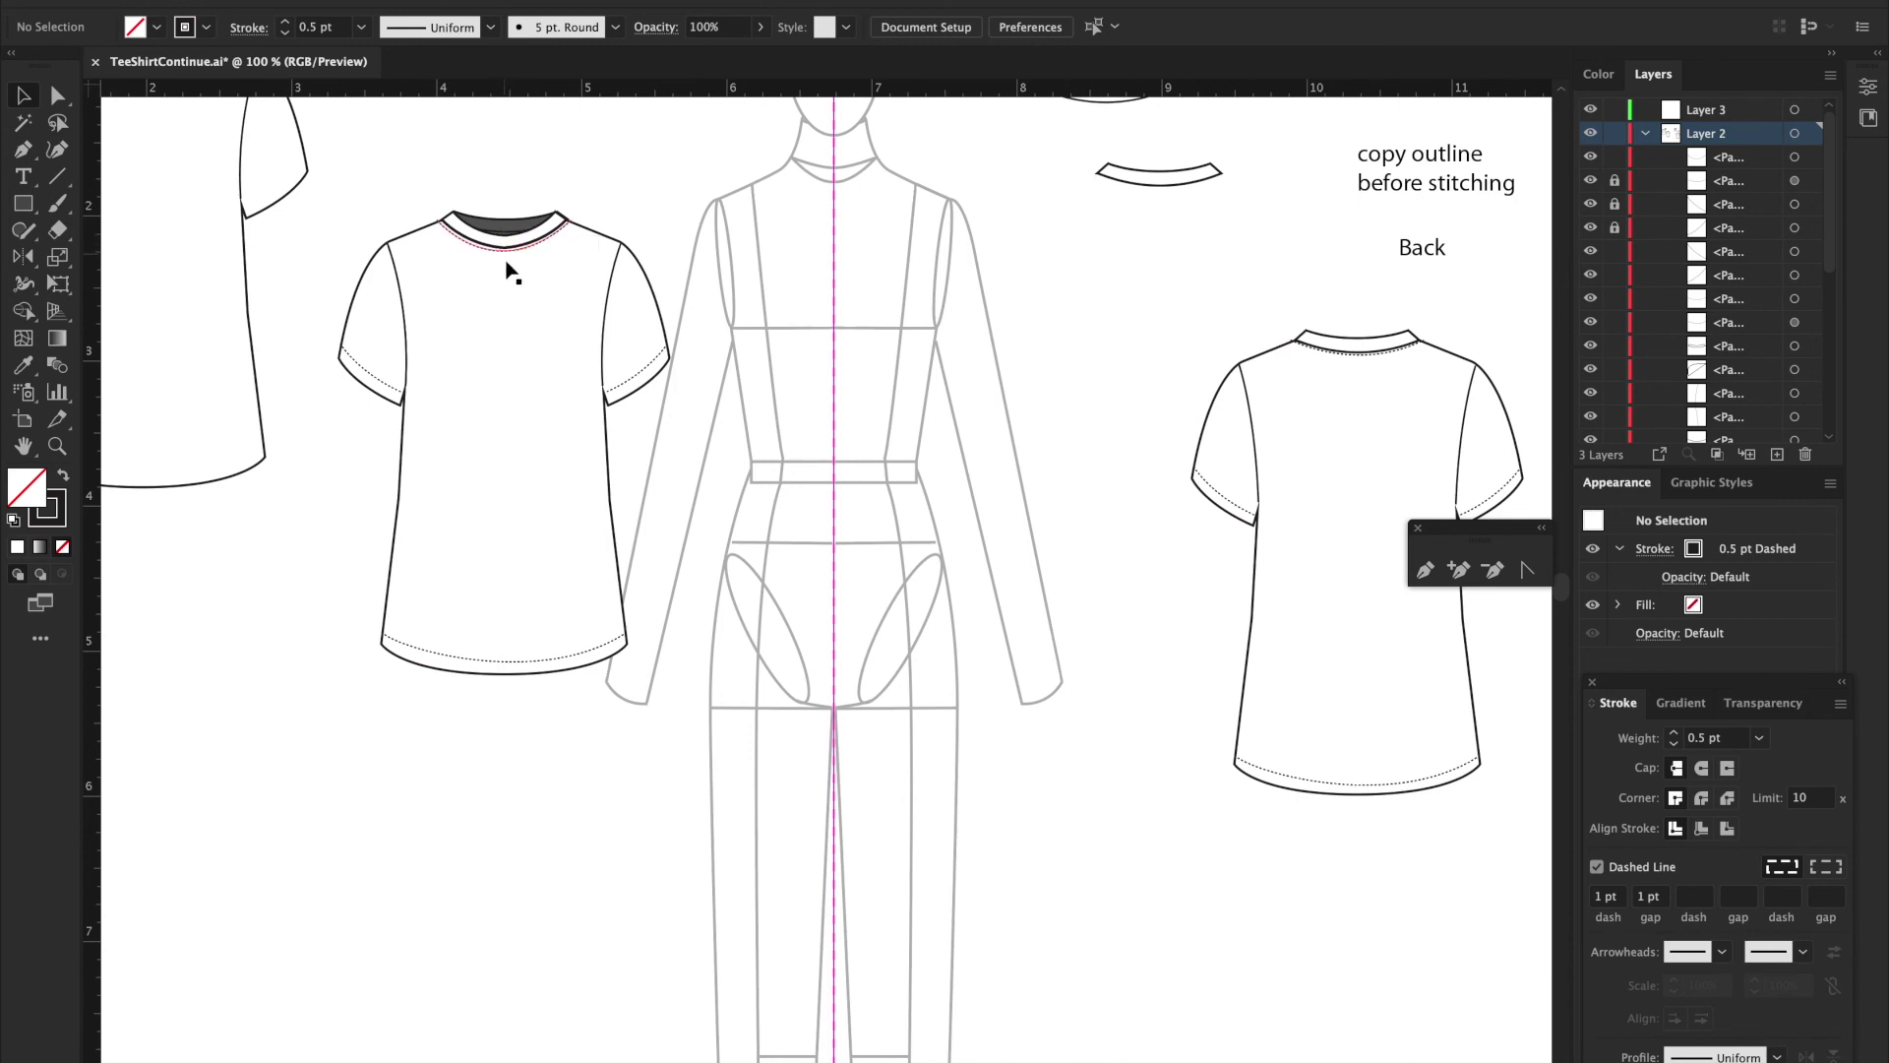
Step: Unlock the front view's hem and sleeve stitching paths
scroll(508, 270, "up", 3)
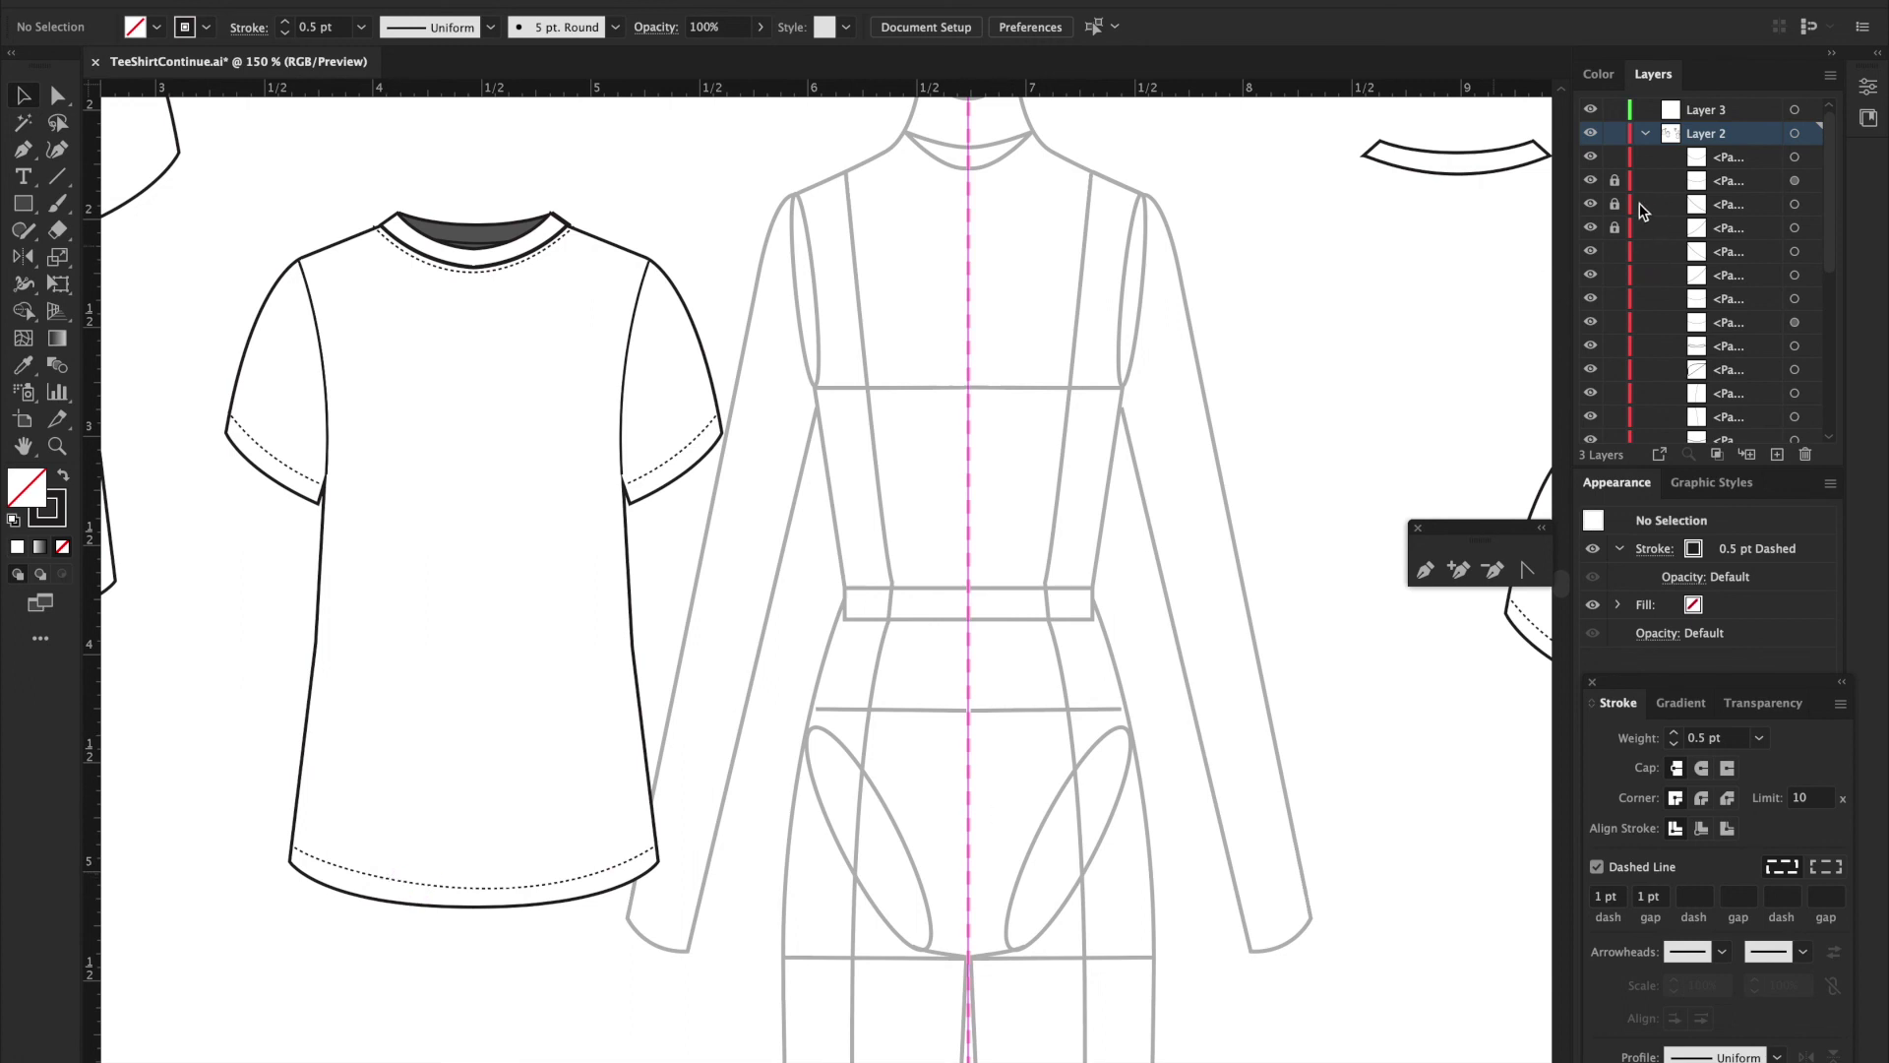
left_click(1615, 180)
left_click(1615, 204)
left_click(1615, 227)
Step: Reshape the front view's hem stitching with the Anchor Point tool, pulling its curve slightly down toward the hem
left_click(1526, 571)
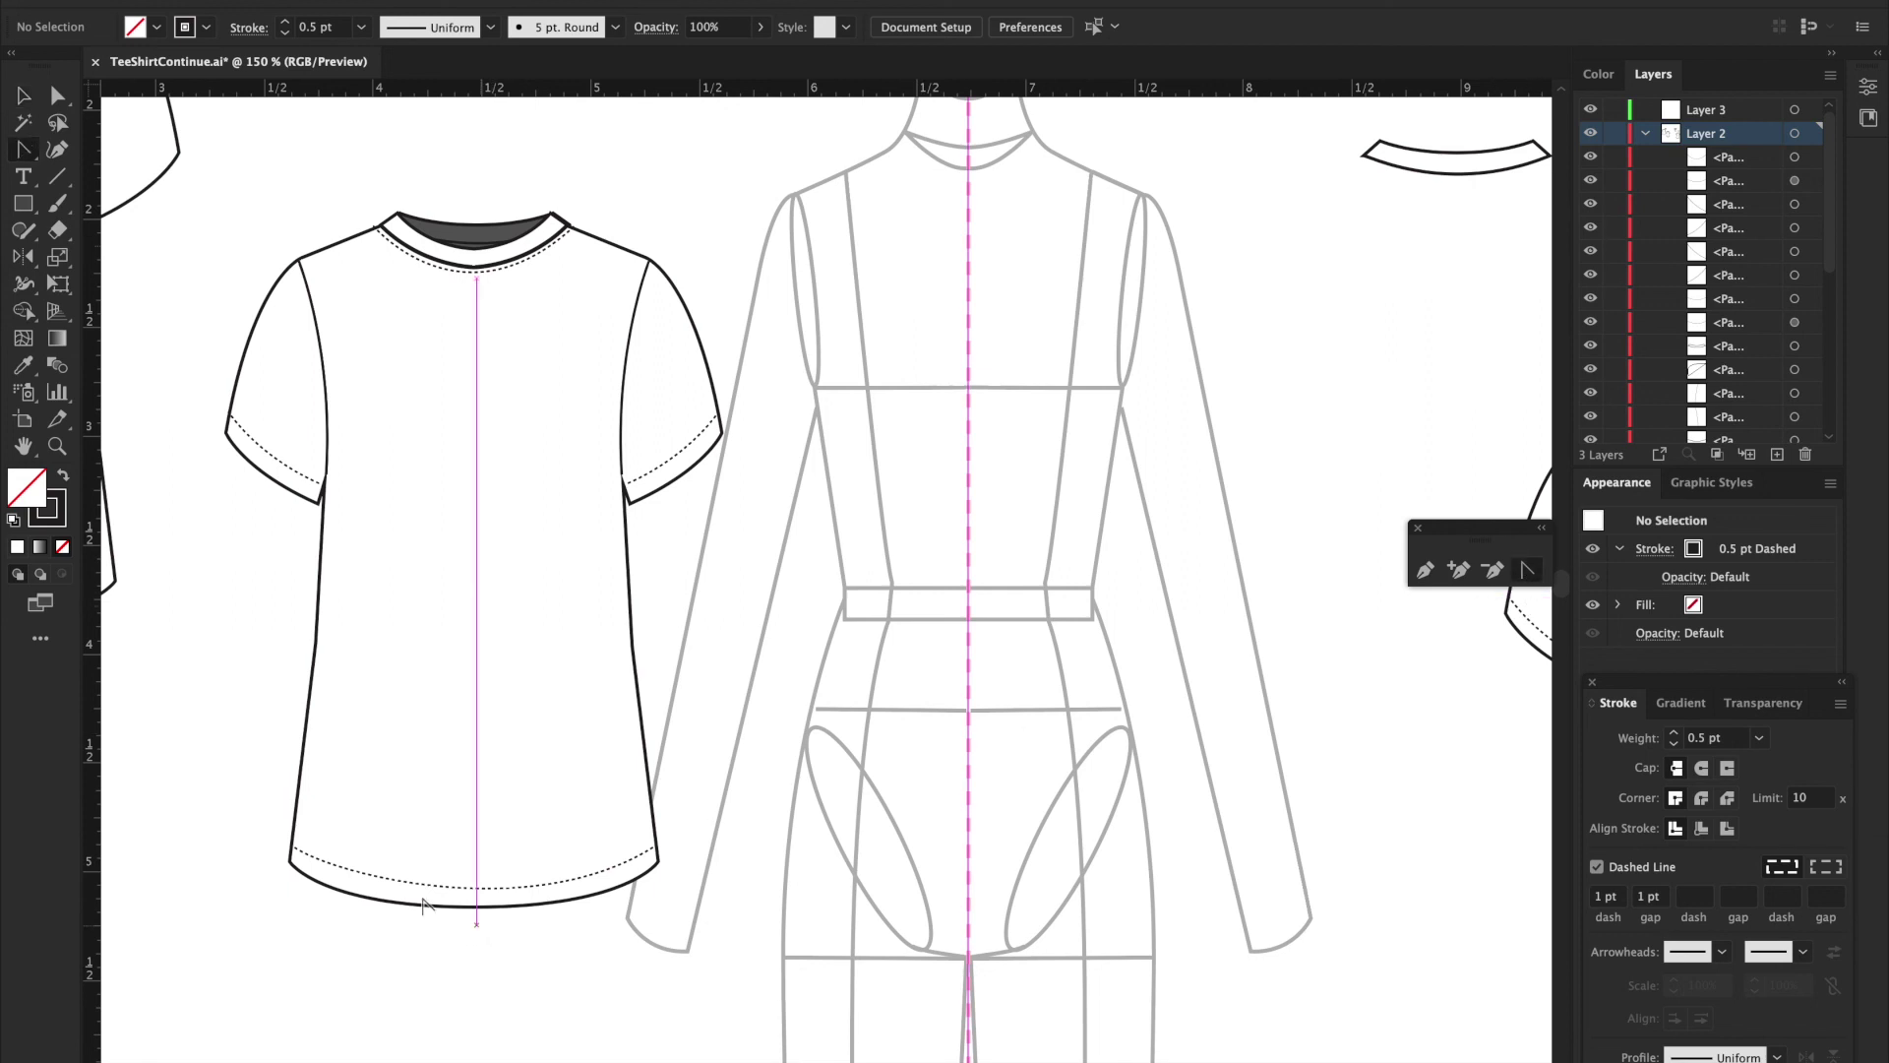
left_click_drag(367, 878, 368, 881)
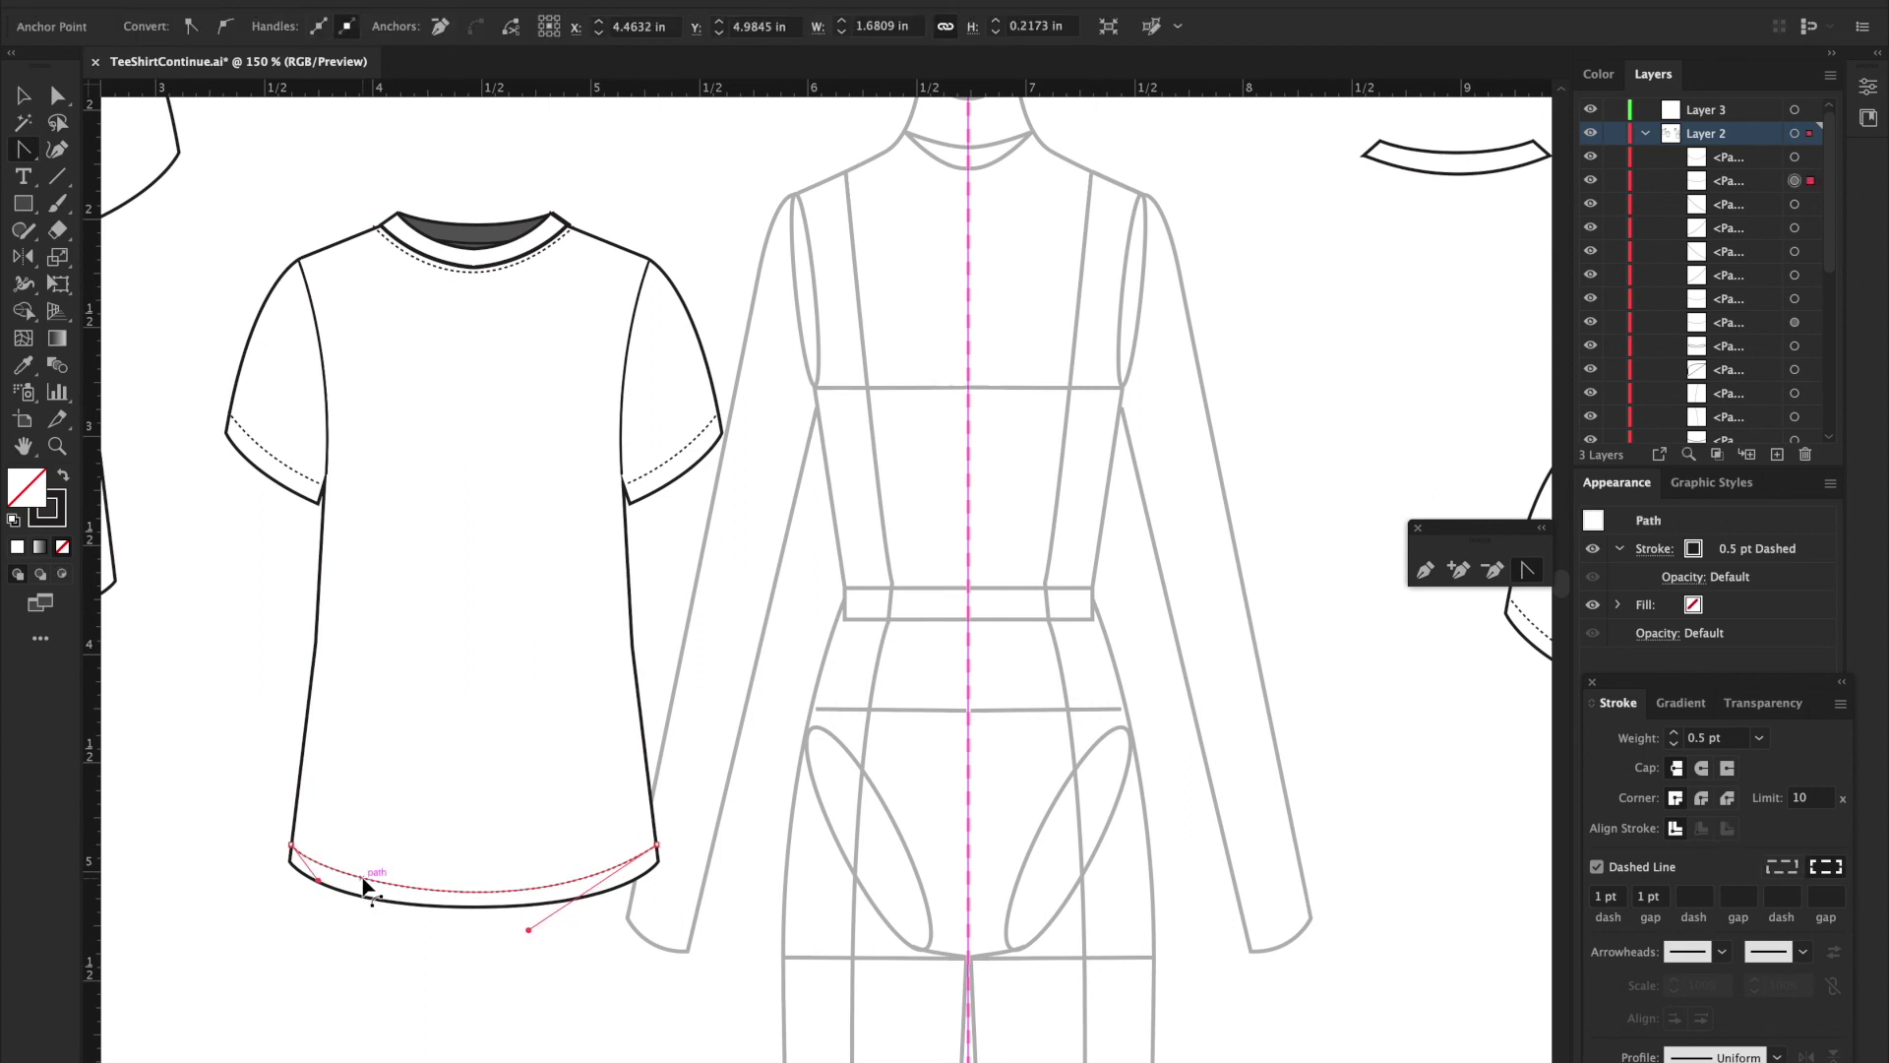
key("a")
left_click(533, 984)
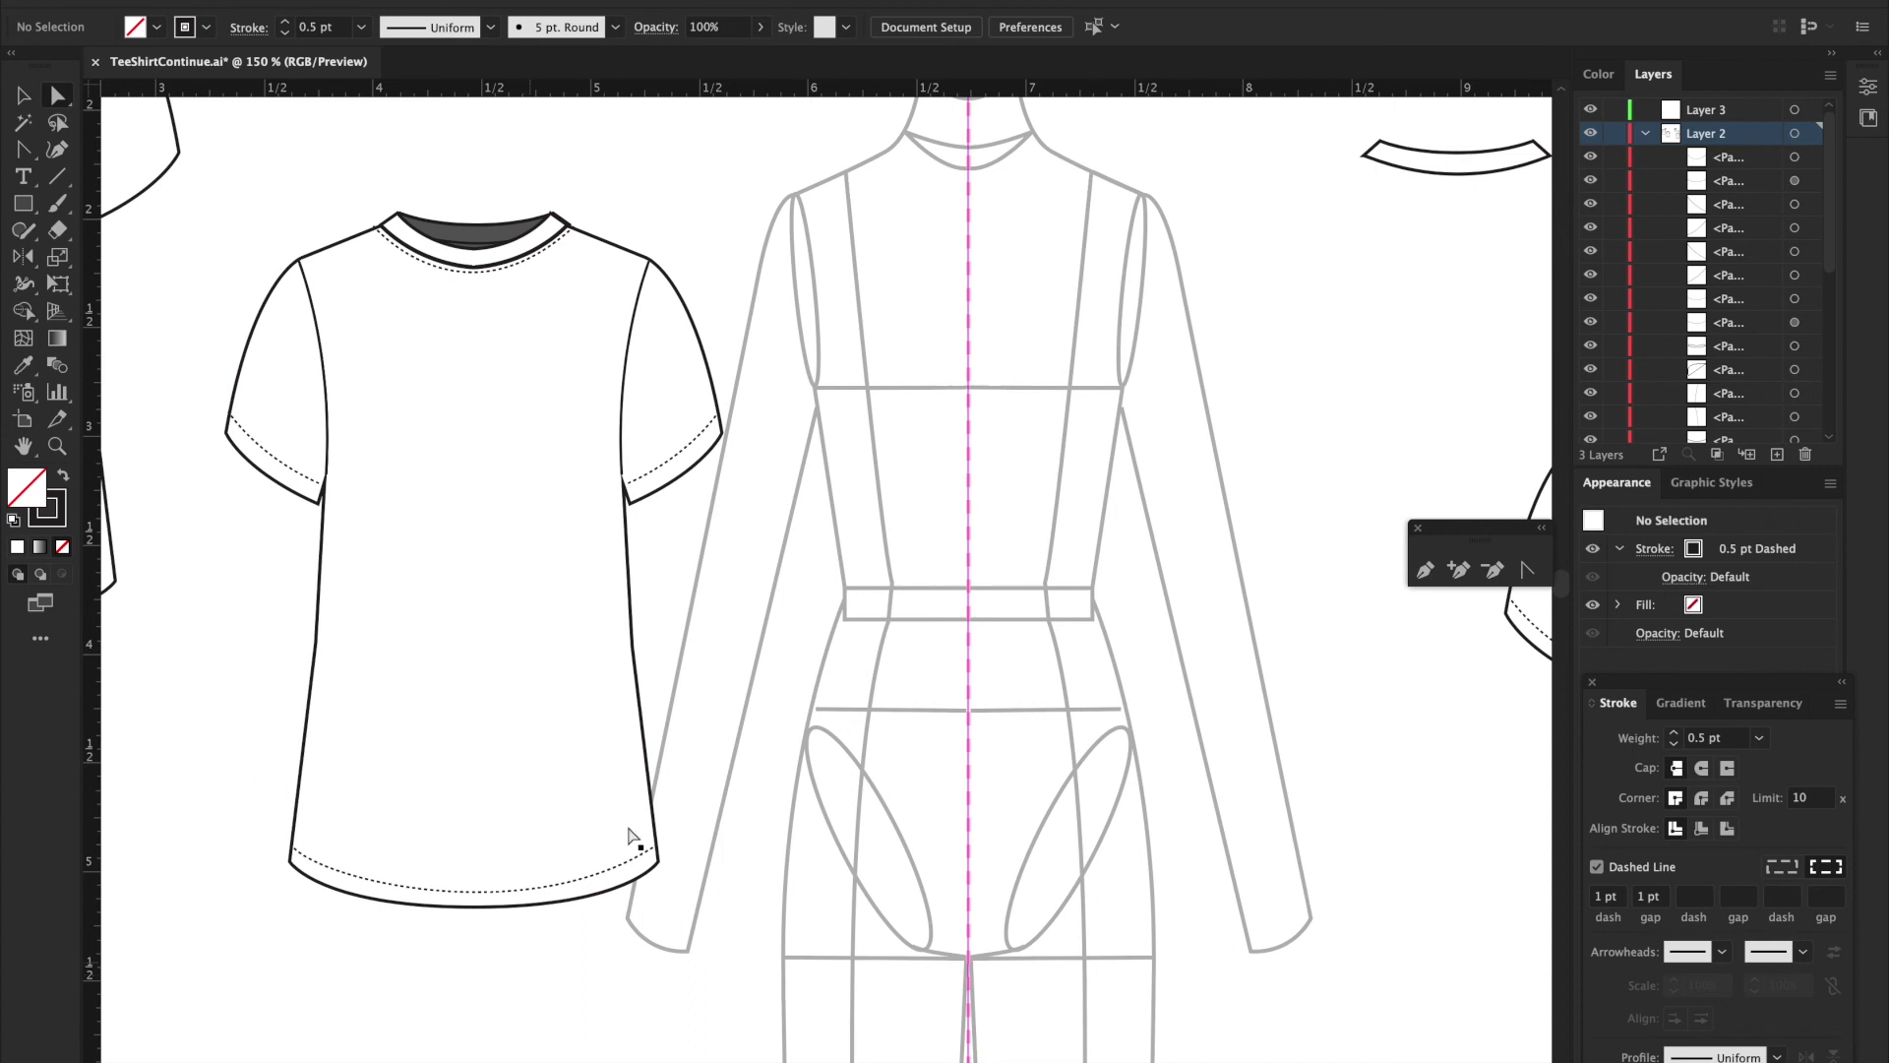
key("ctrl+minus")
key("ctrl+minus")
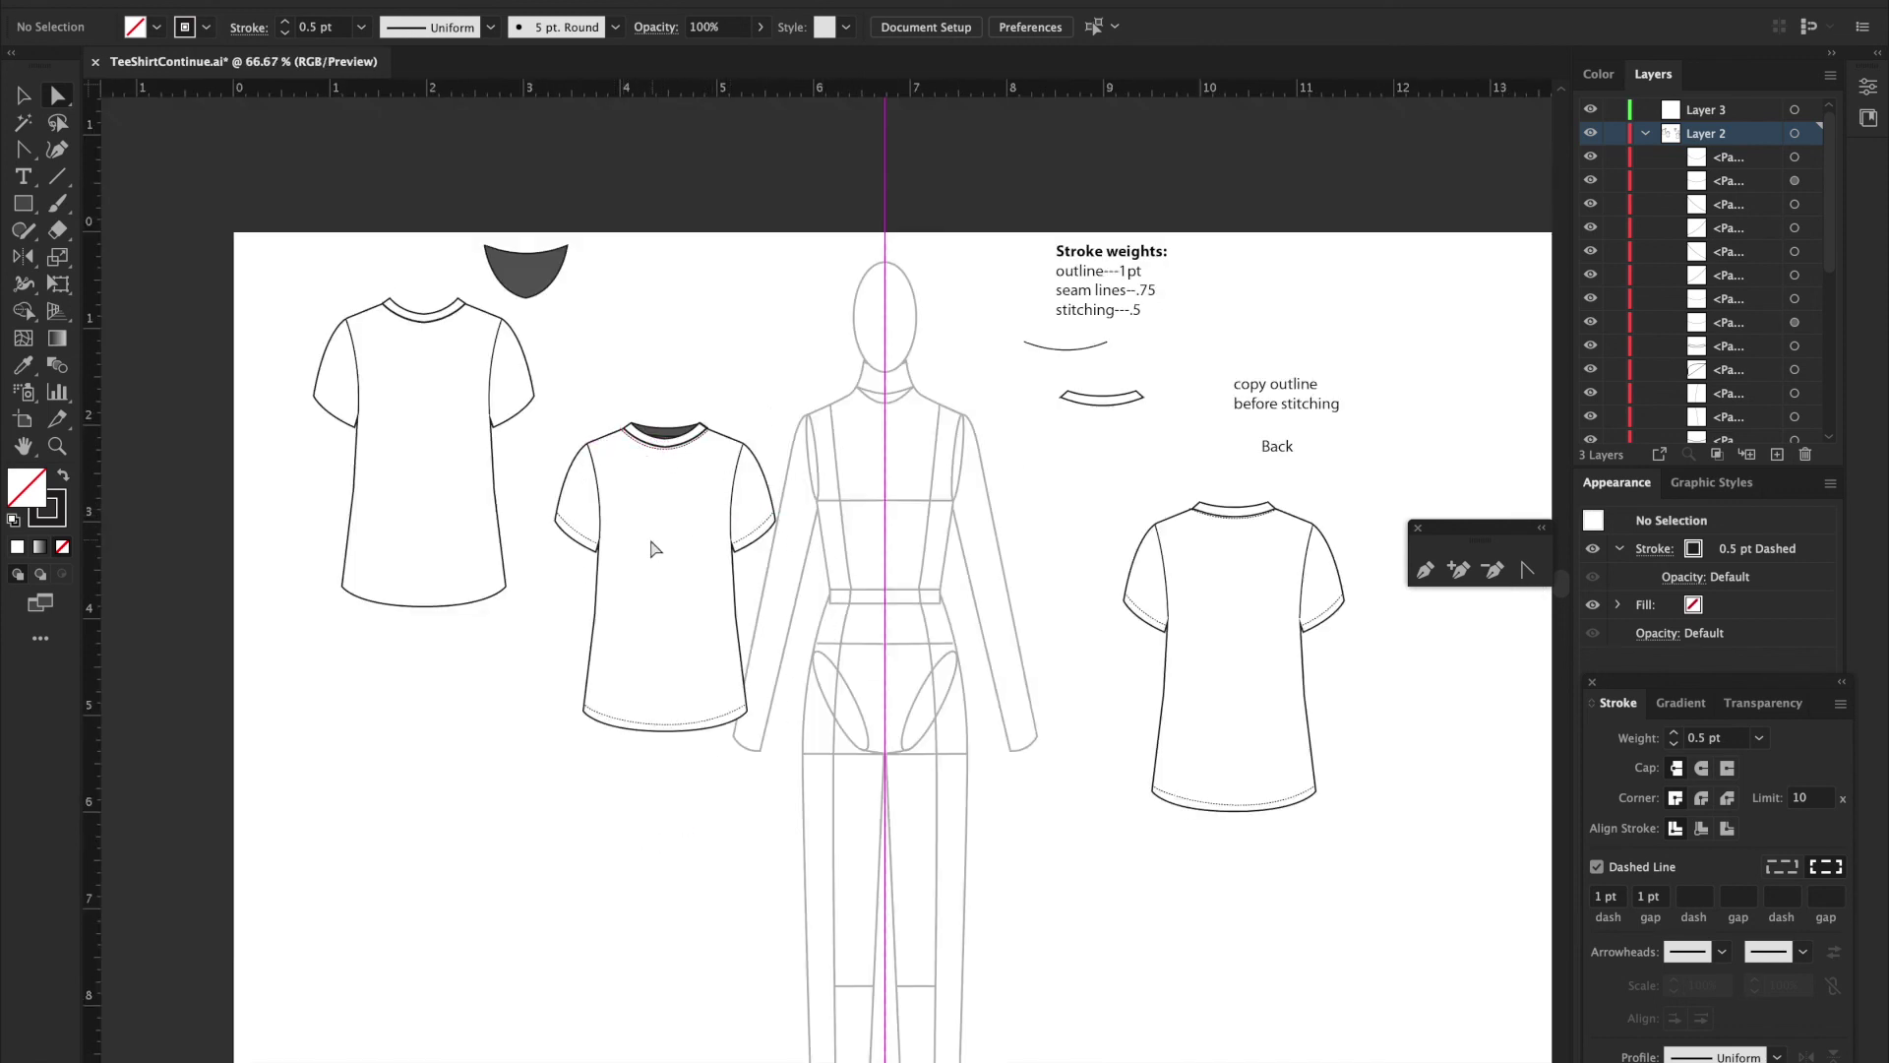
key("v")
left_click_drag(558, 413, 839, 829)
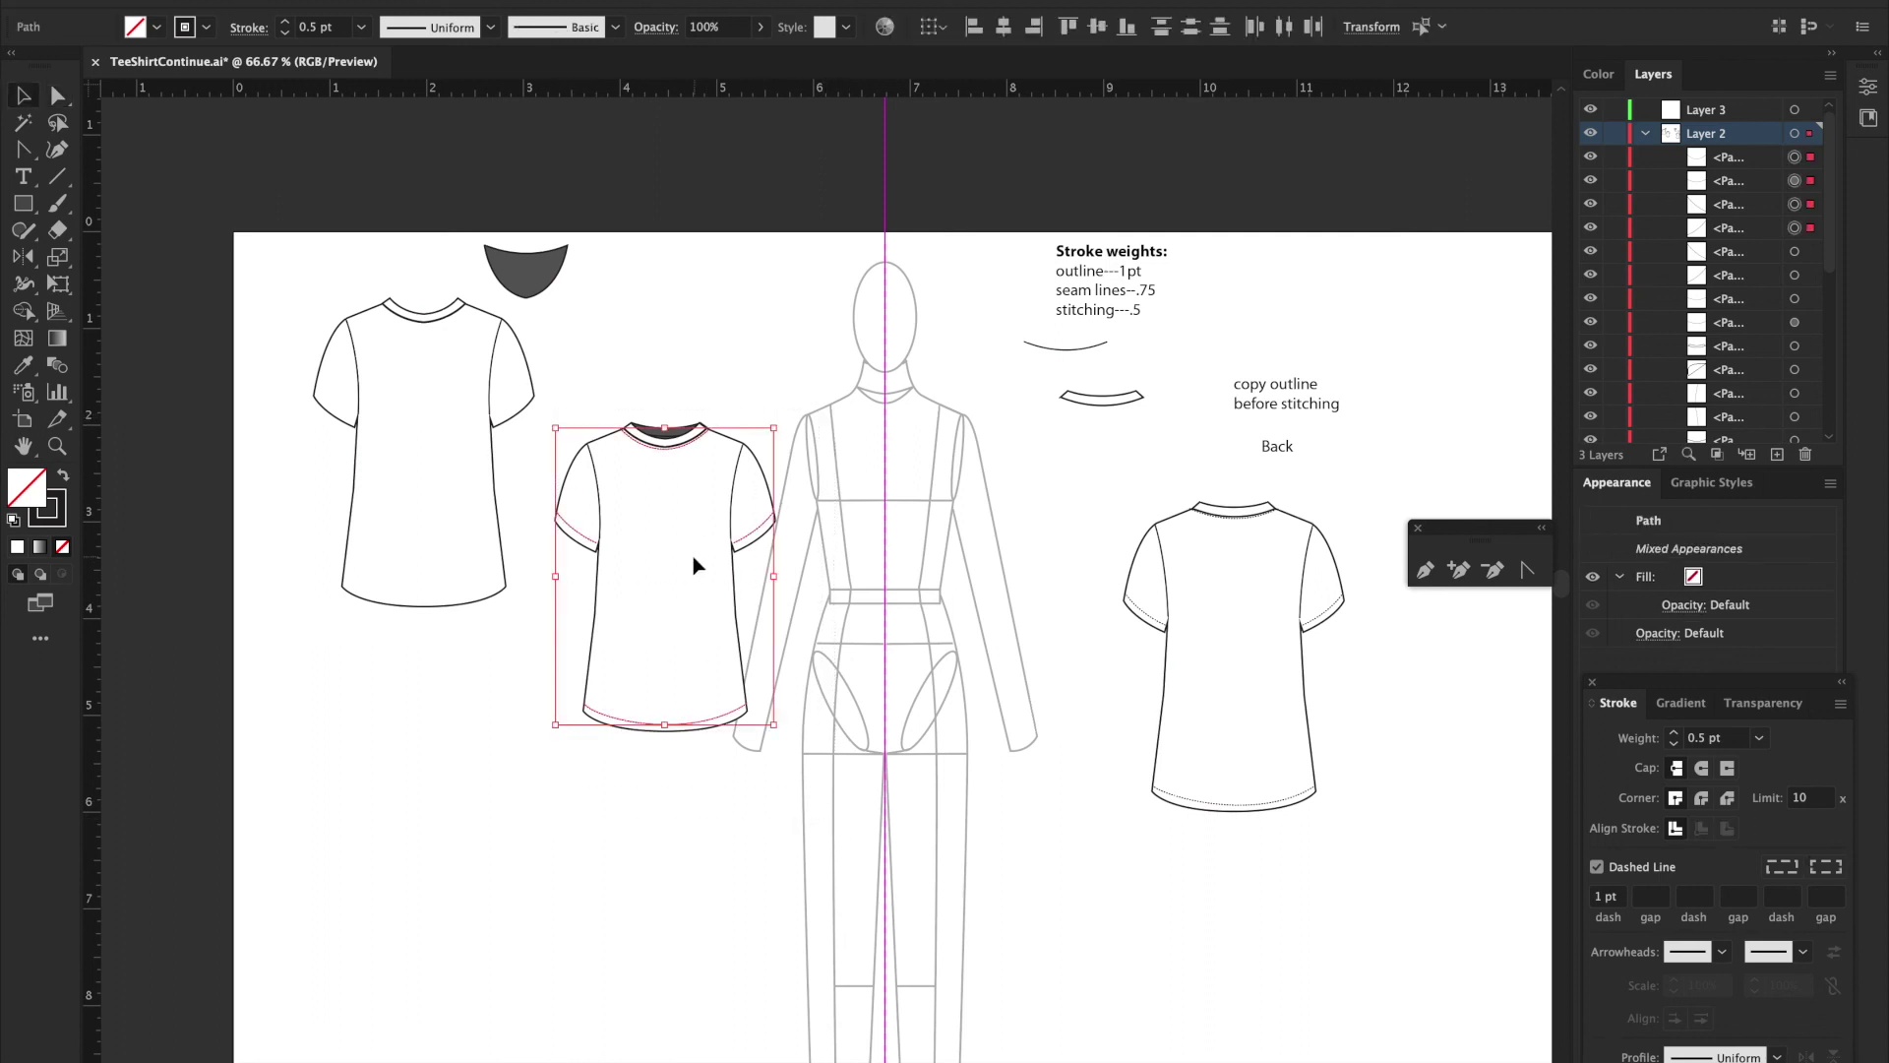
left_click(766, 520)
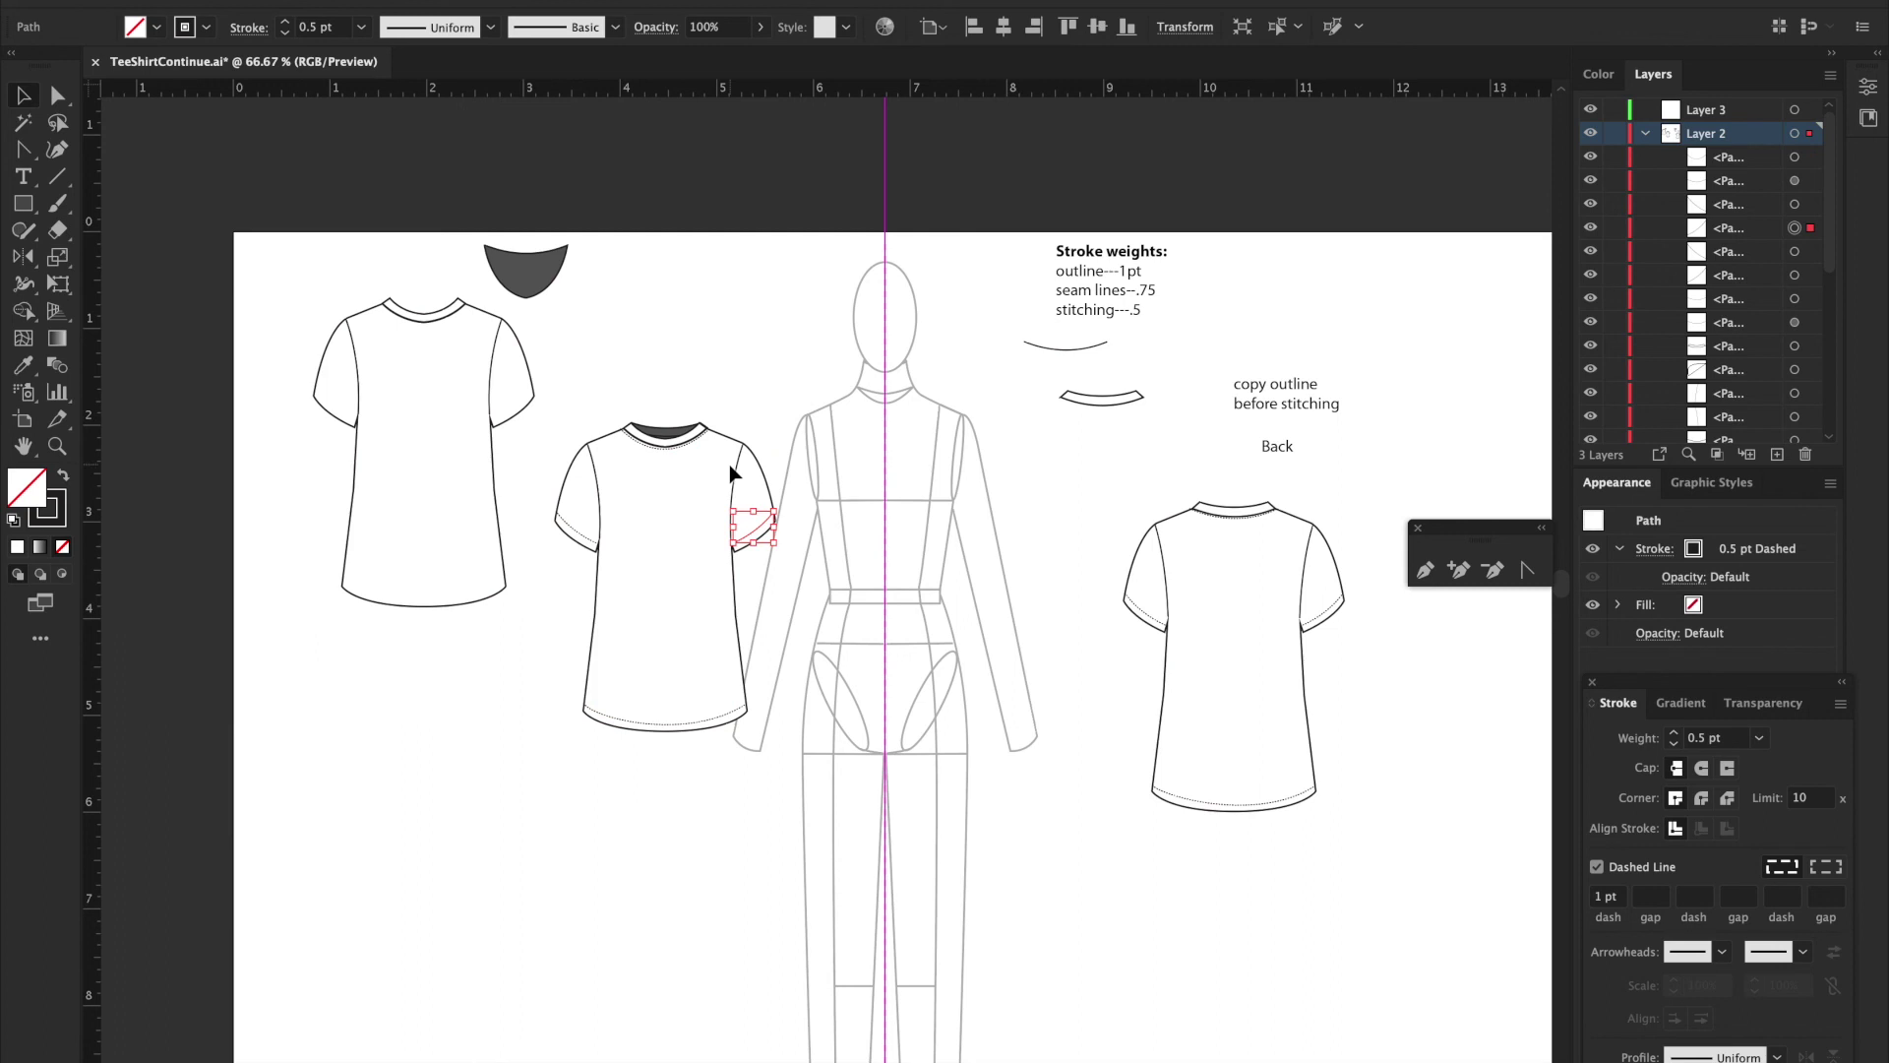
key("a")
left_click(781, 406)
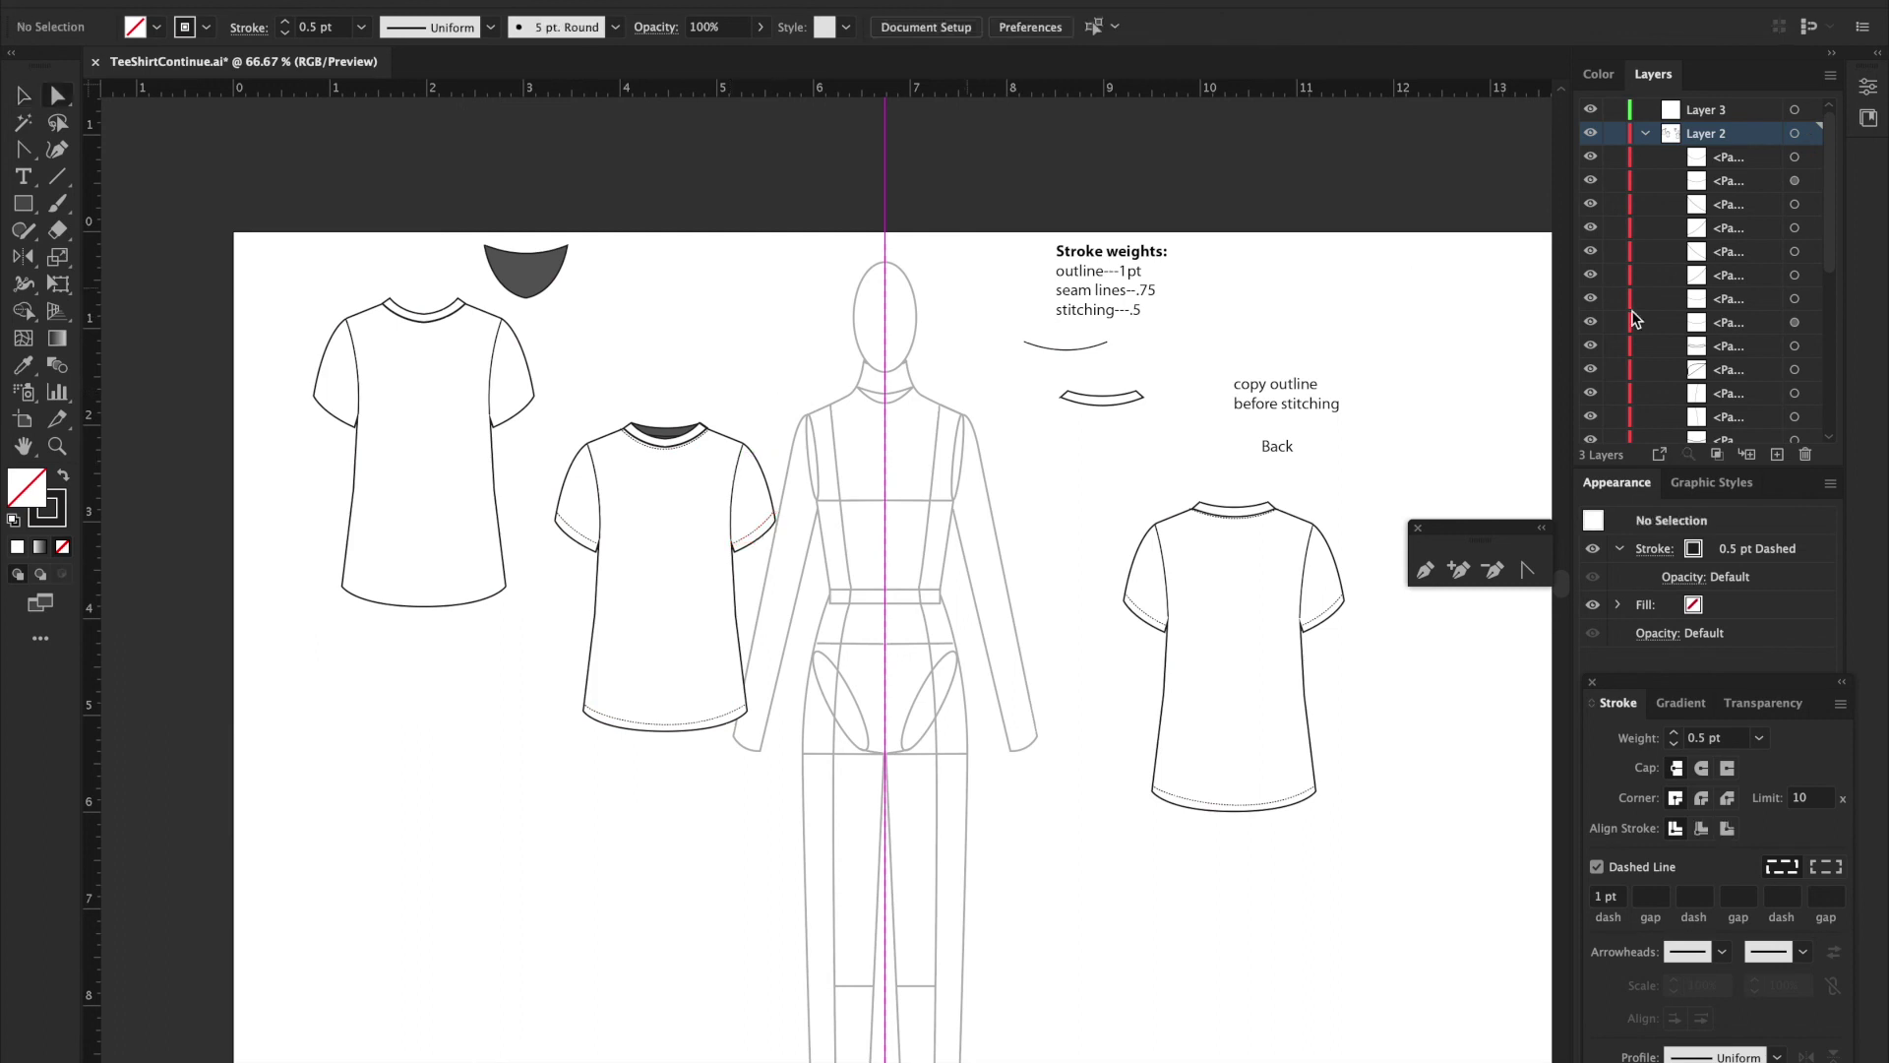
Step: Unlock the front T-shirt group and move the complete front view onto the figure, centered on the center guide
scroll(1644, 330, "down", 5)
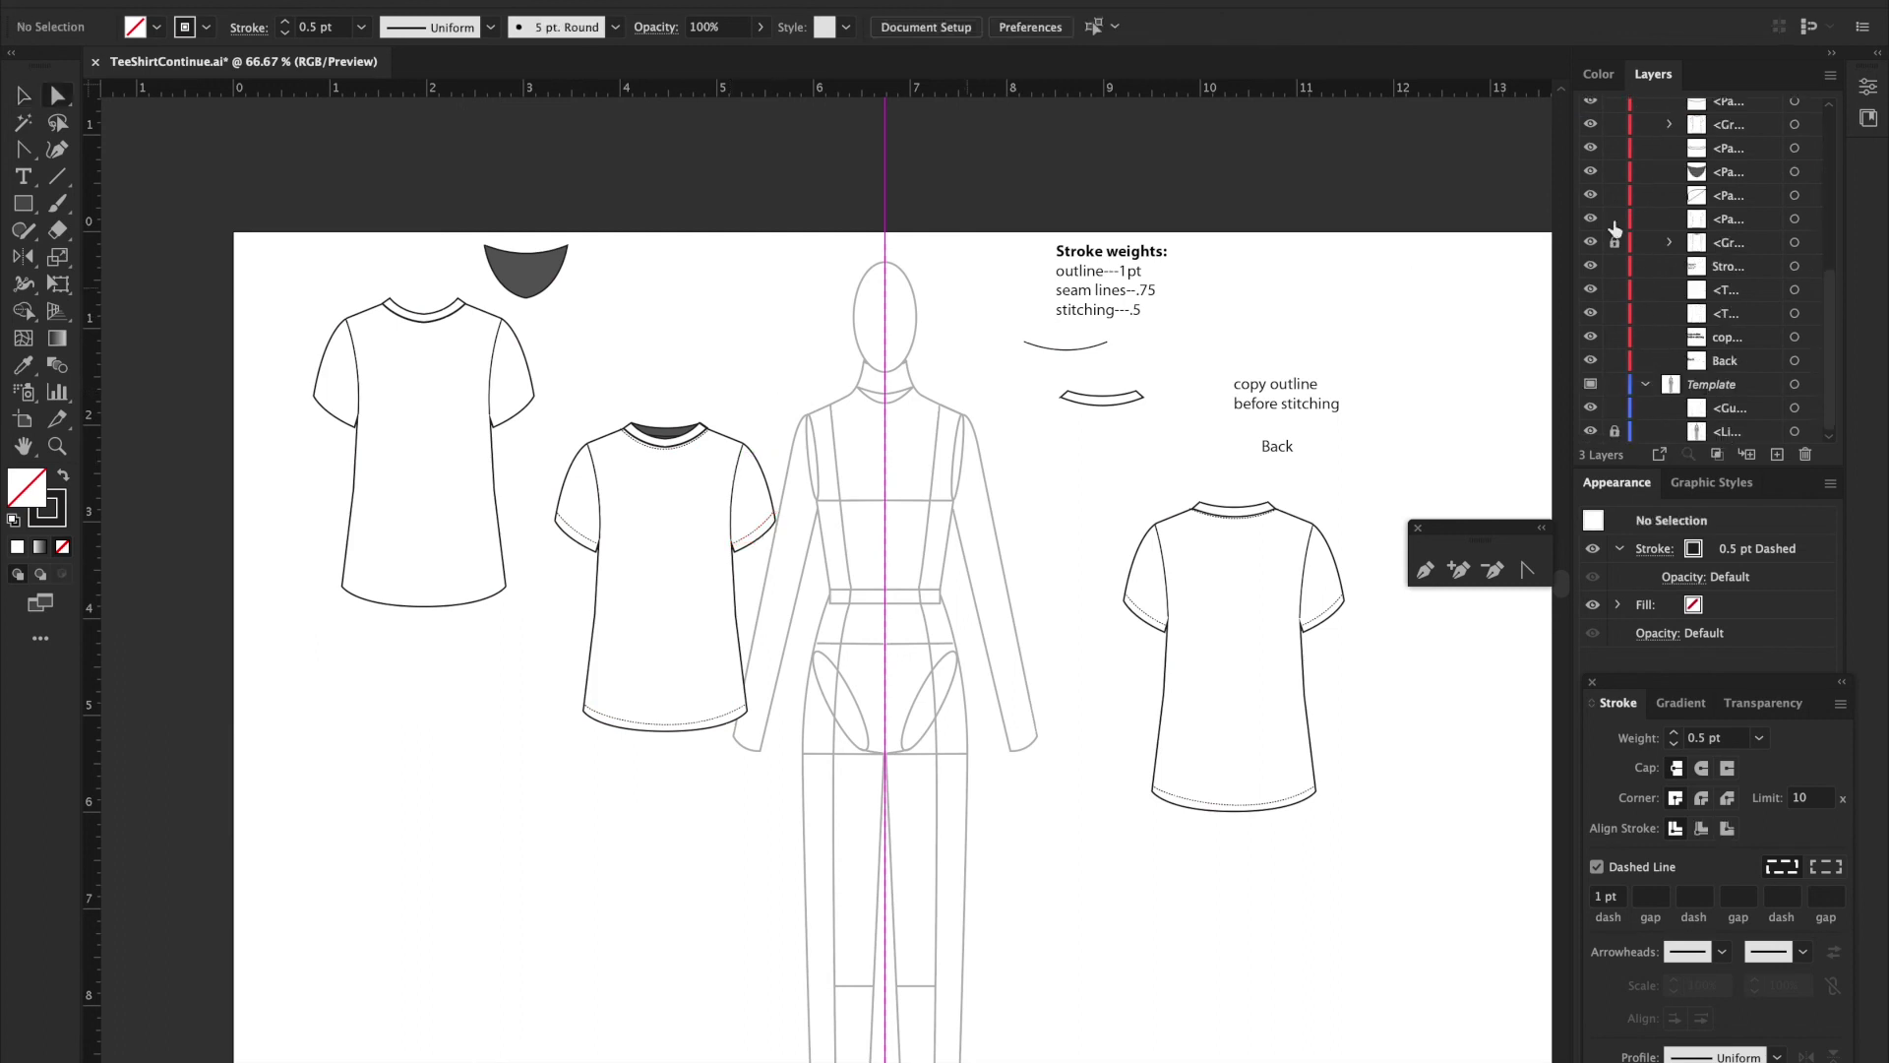
left_click_drag(552, 407, 783, 831)
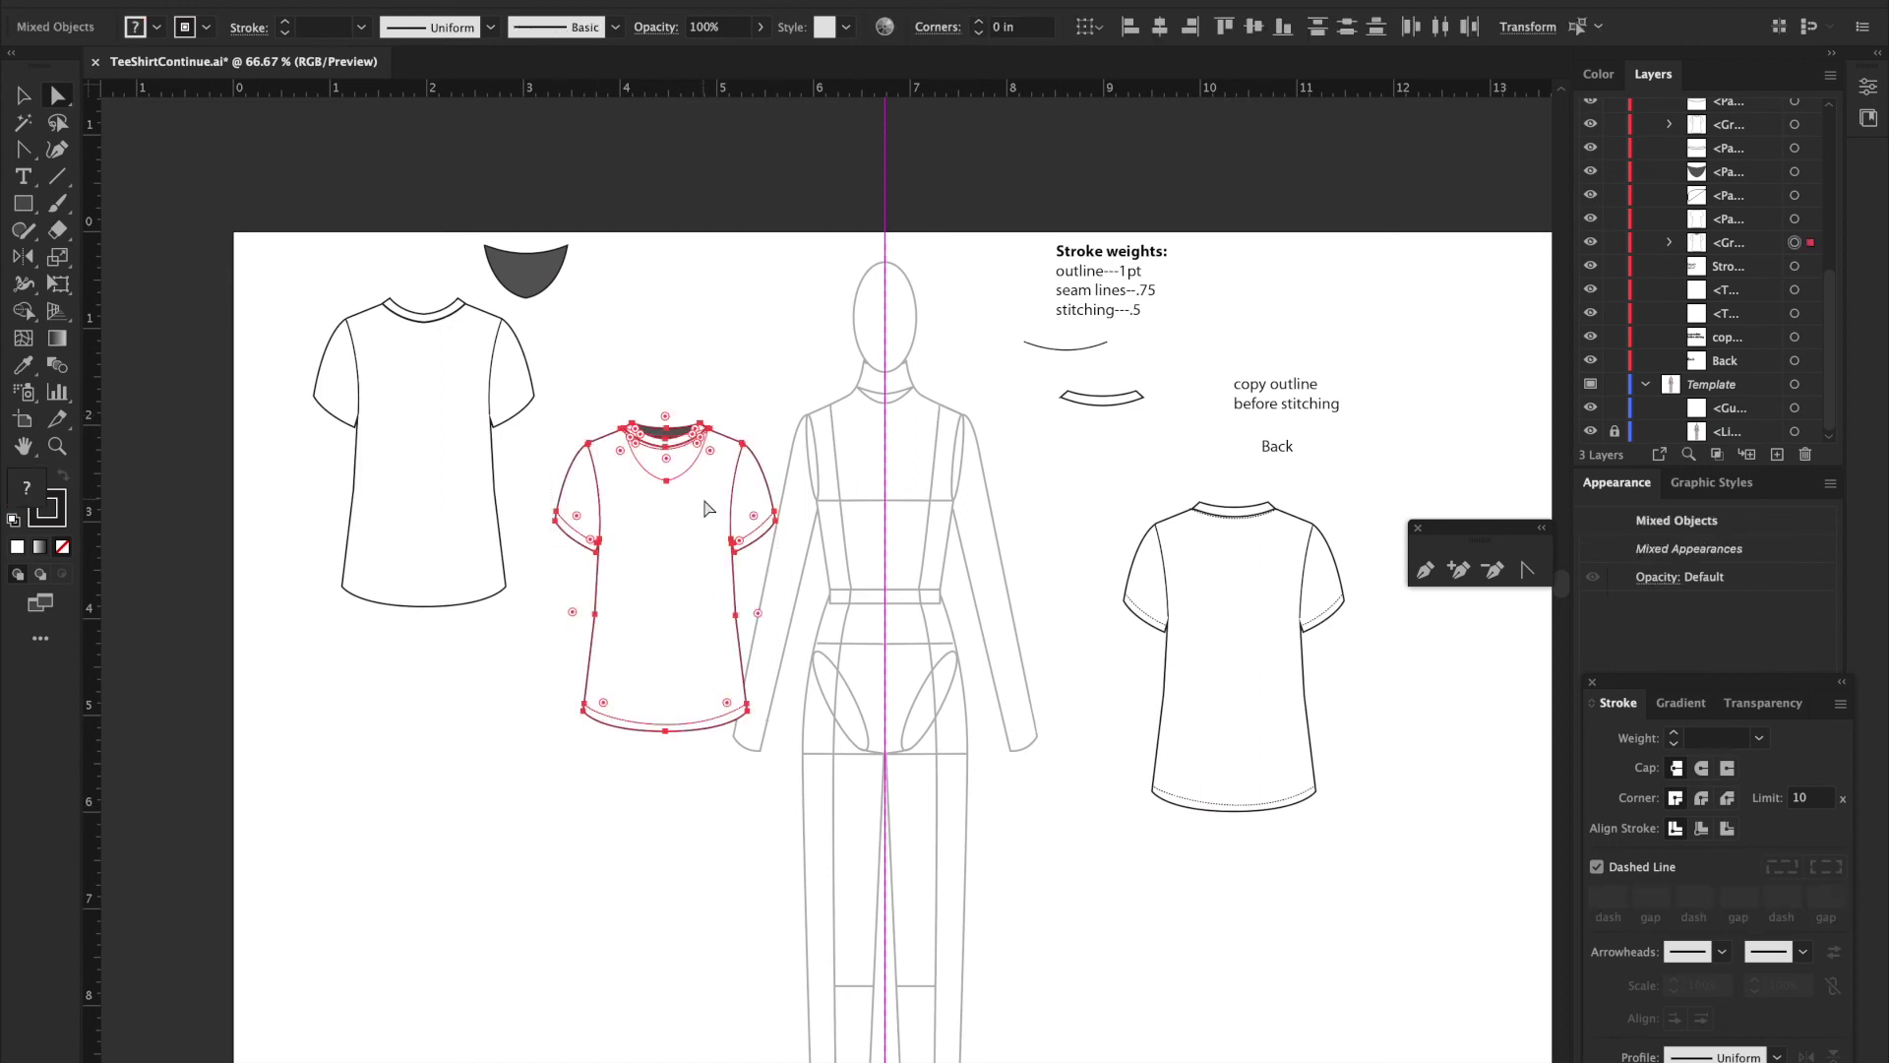
key("v")
left_click_drag(705, 508, 922, 477)
left_click_drag(916, 476, 923, 476)
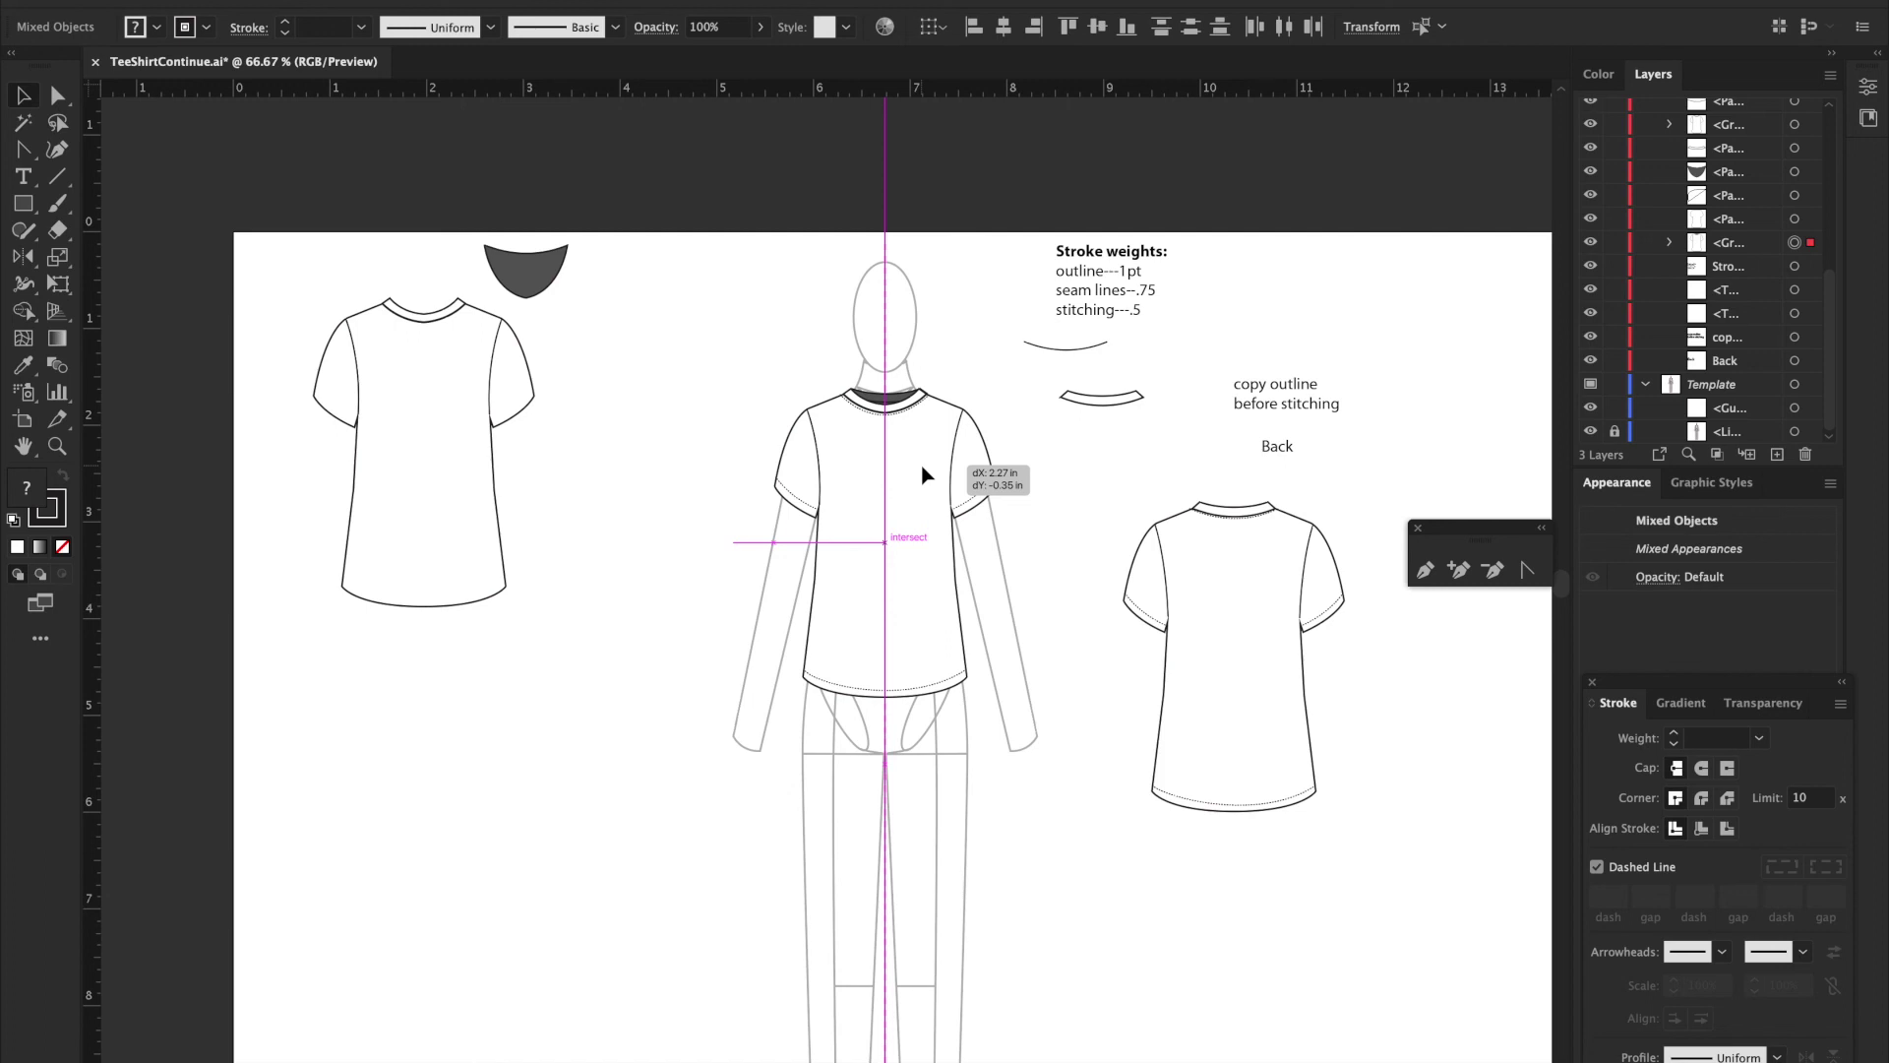
left_click_drag(923, 475, 923, 475)
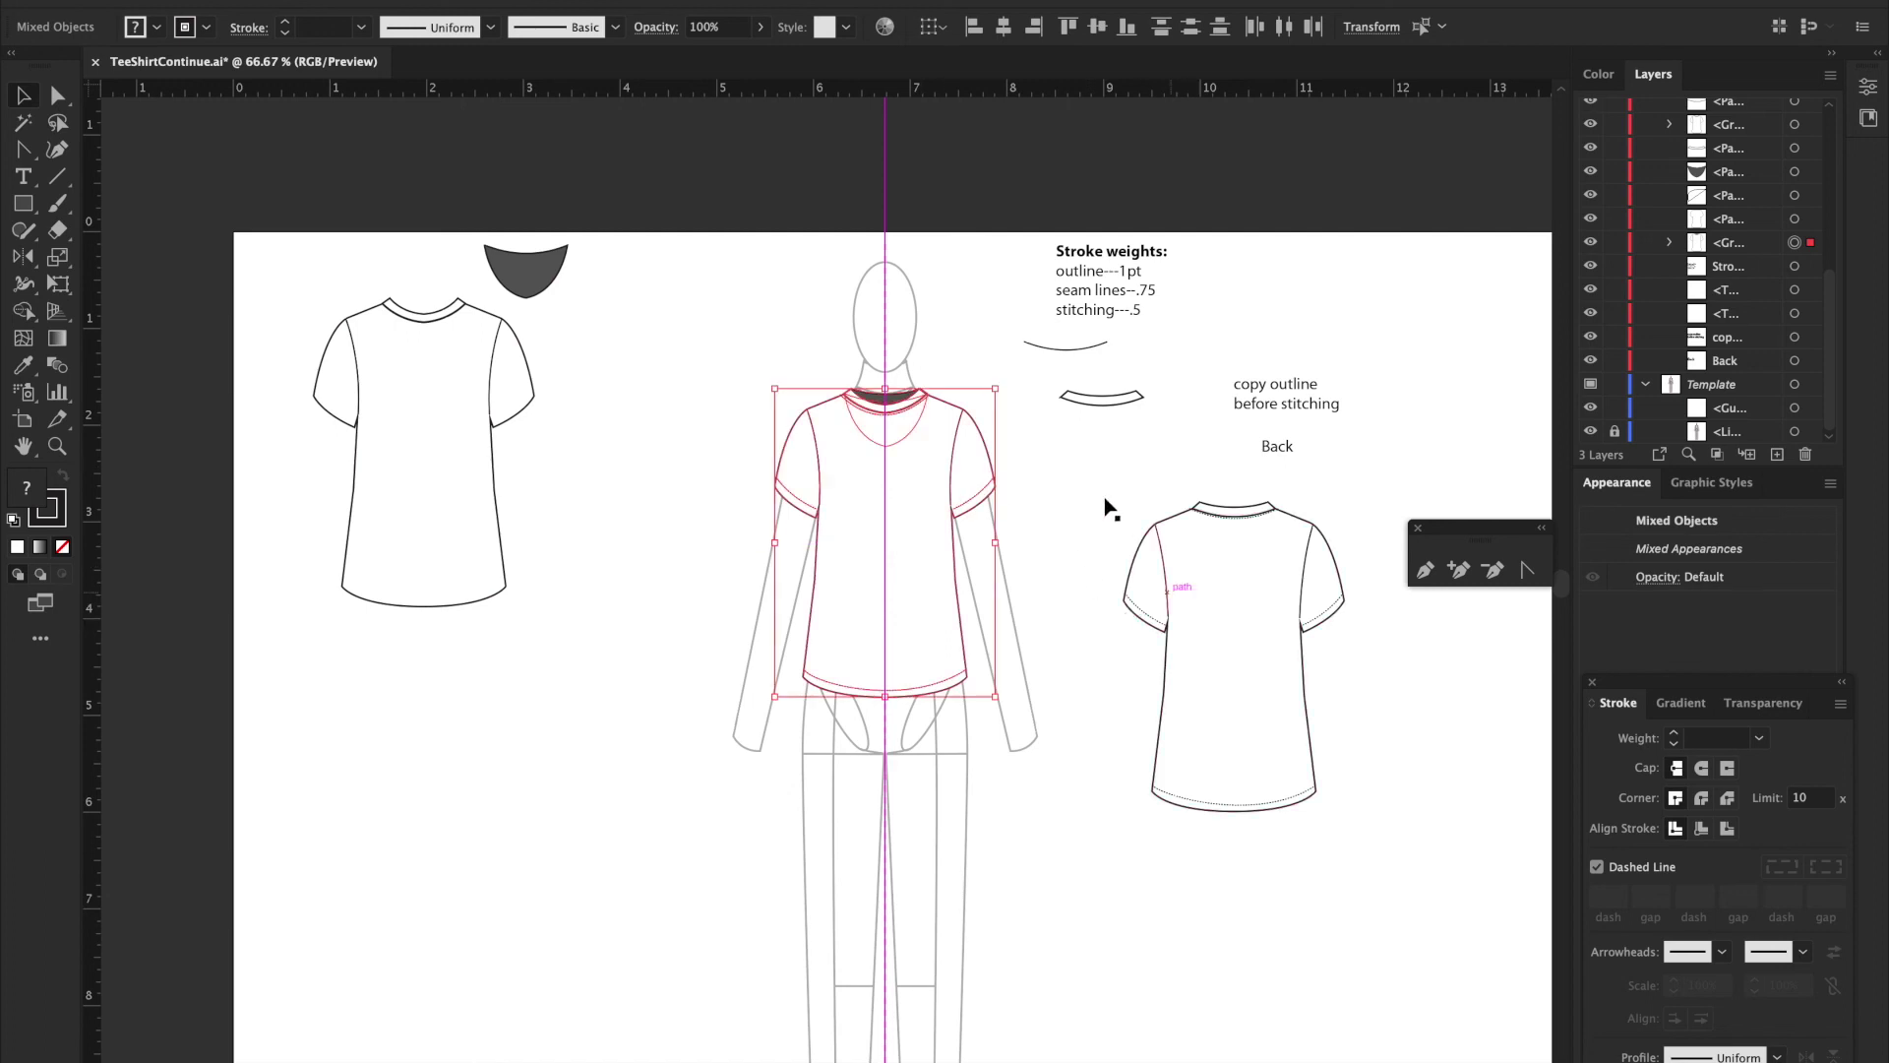
Step: Move the complete back view with its stitching closer to the figure
left_click_drag(1102, 474, 1405, 877)
left_click_drag(1278, 587, 1201, 571)
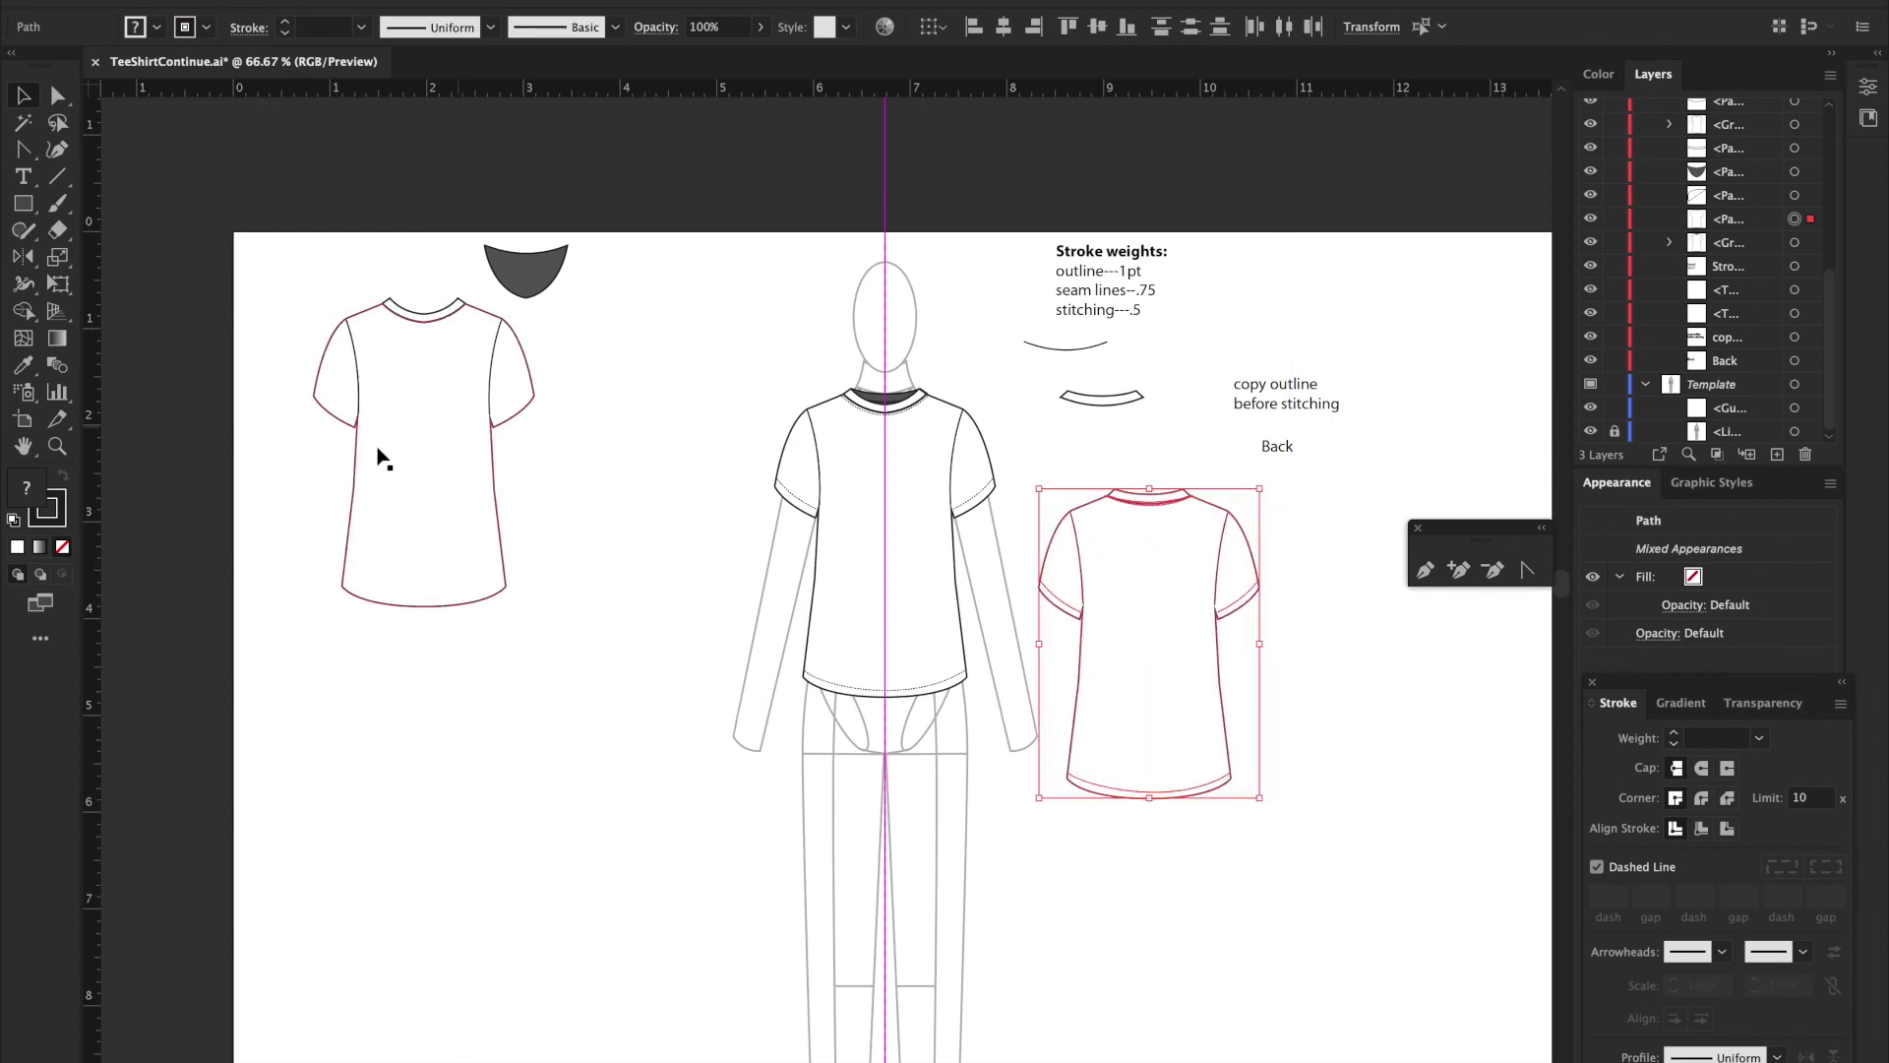
Step: Delete the spare T-shirt outline and the dark neckline shape beside the figure
left_click(466, 410)
left_click(537, 278)
key("Delete")
left_click_drag(393, 350, 578, 616)
key("Delete")
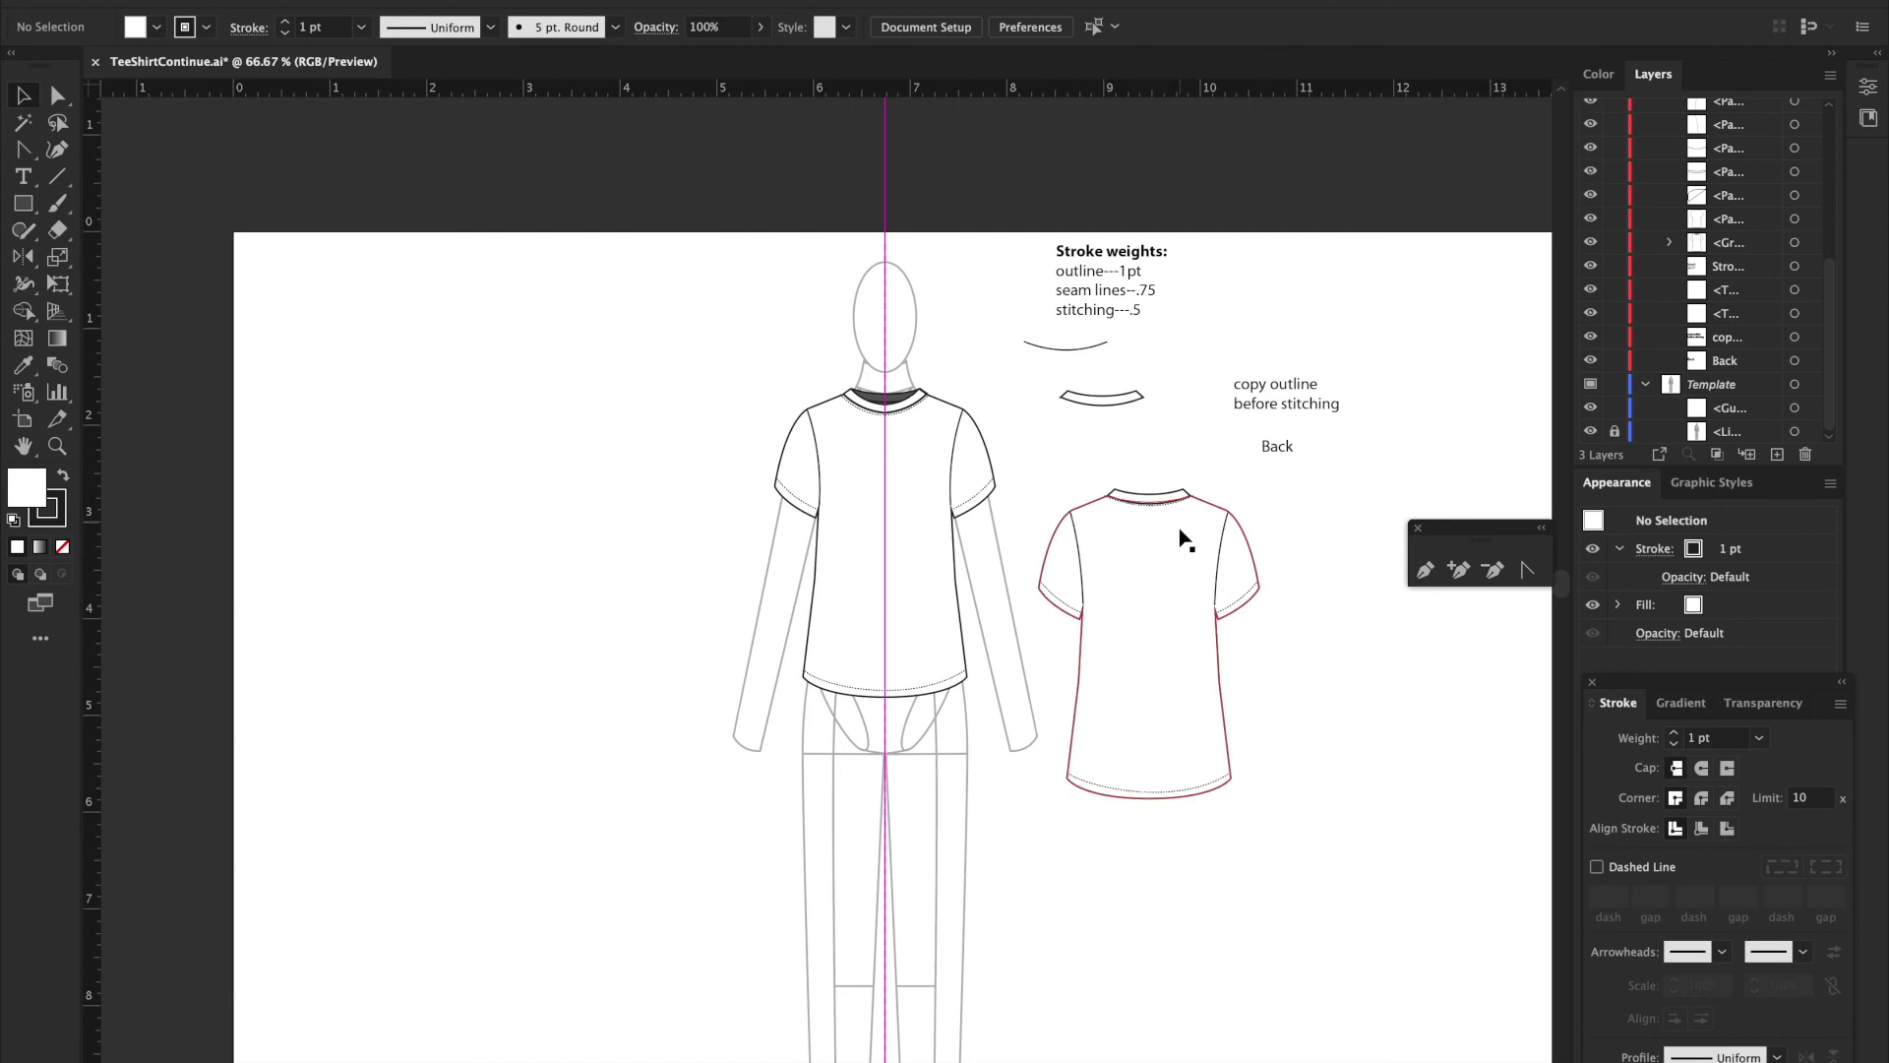
Step: Move the "Back" label to just above the back view's neckline
left_click_drag(1279, 450, 1154, 480)
left_click(1254, 452)
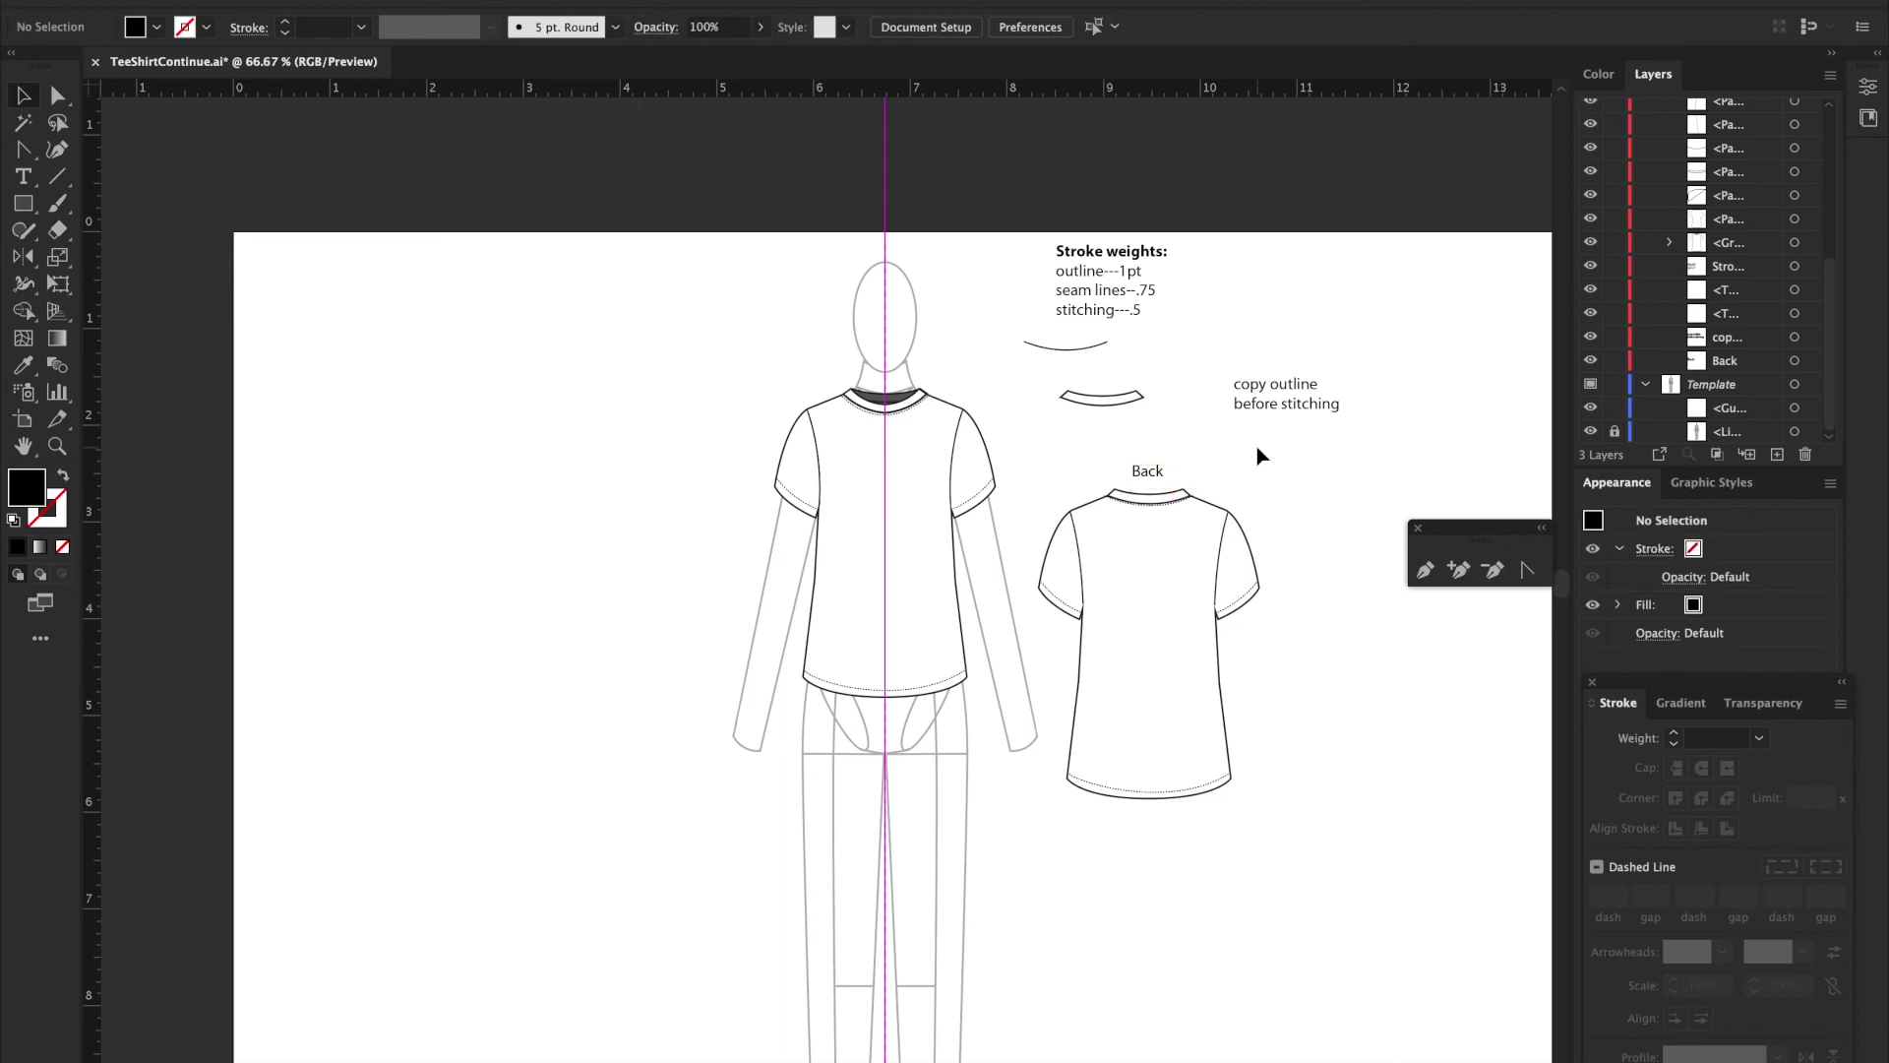
Step: Add a text label reading "Front" beside the figure's head
left_click(26, 182)
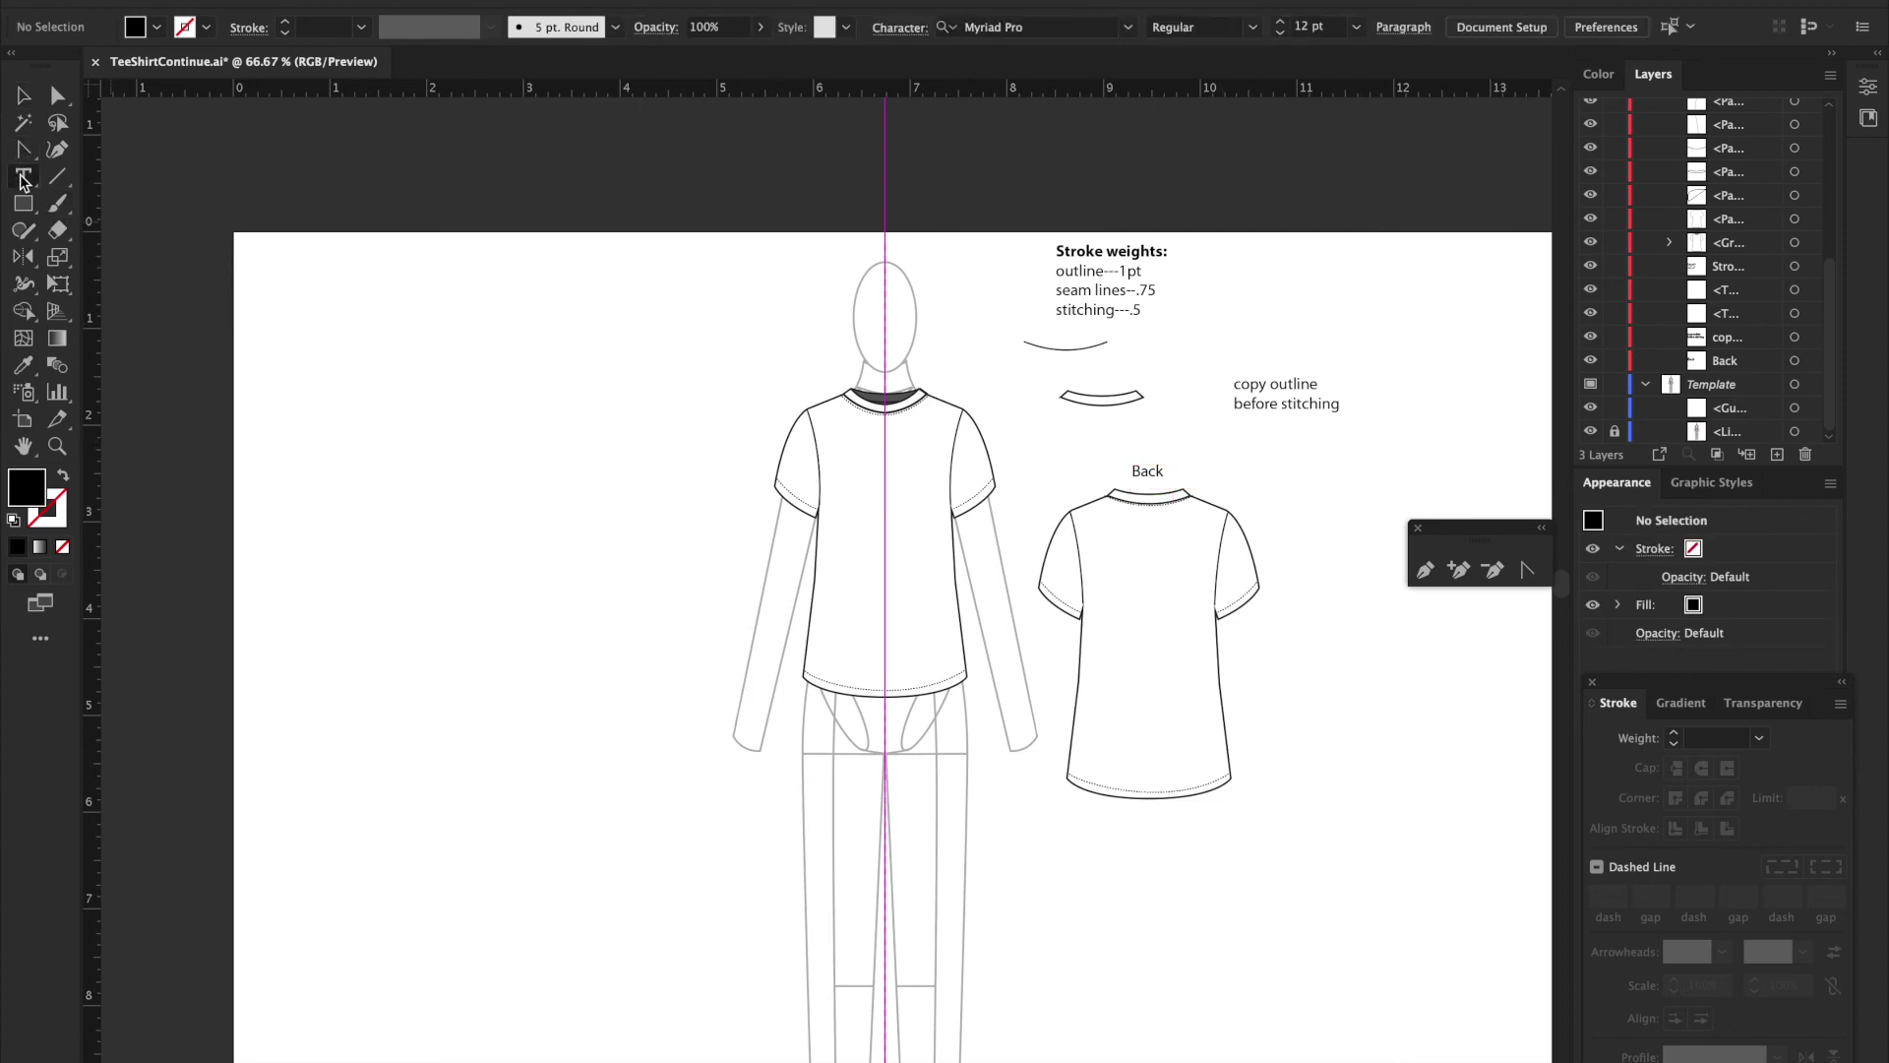
left_click(705, 342)
key("BackSpace")
type("Front")
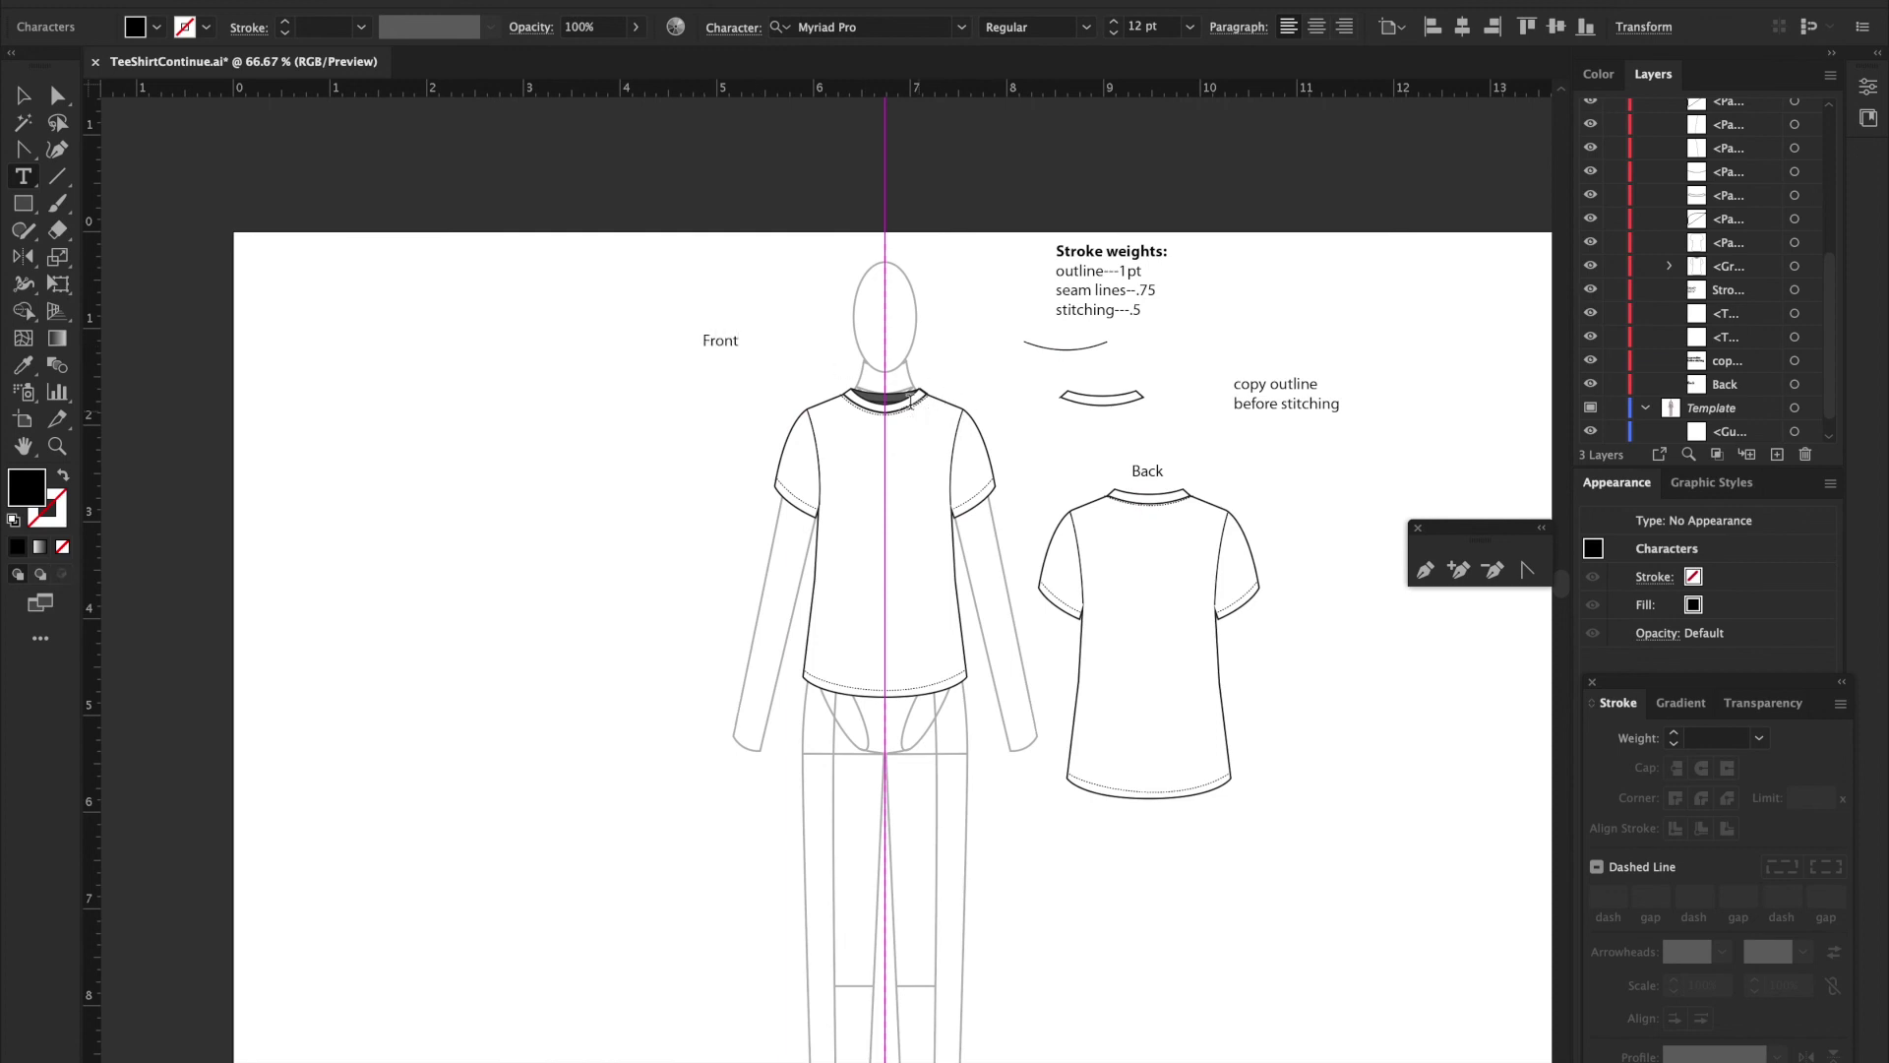
type("v")
key("BackSpace")
left_click(704, 435)
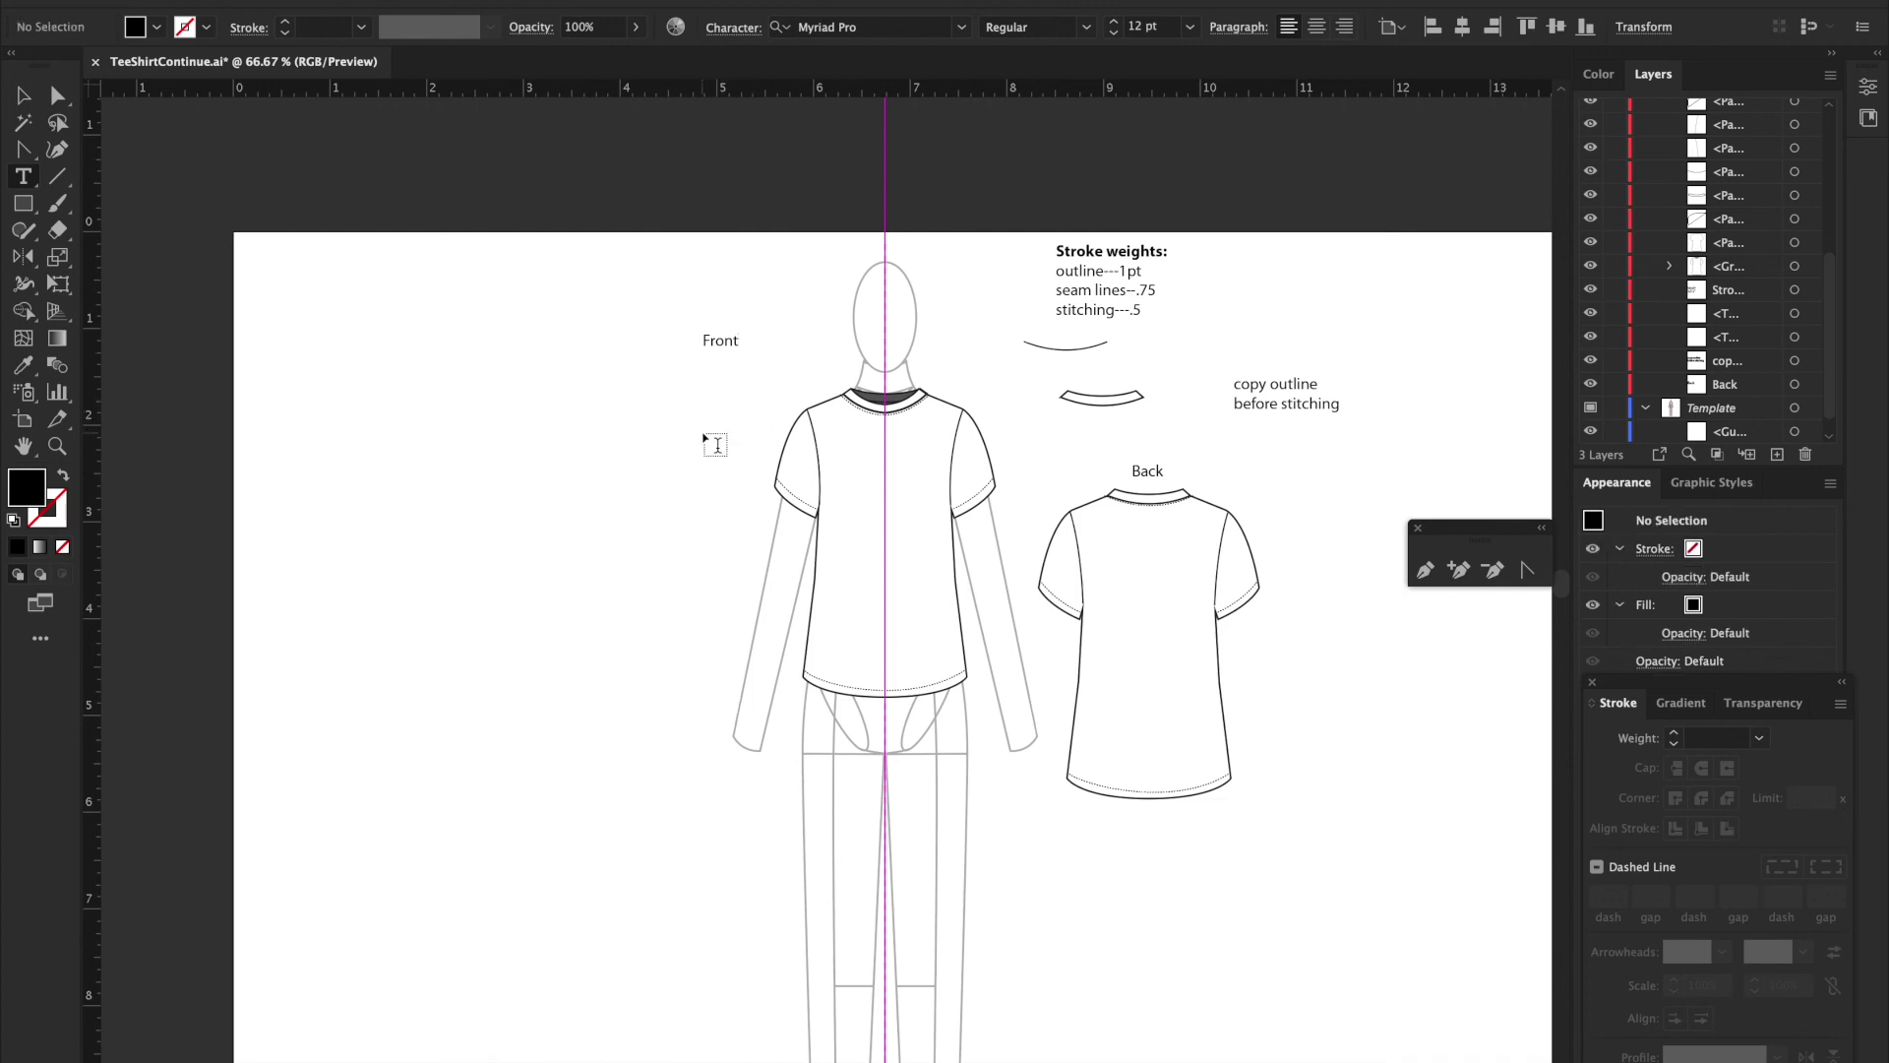
Step: Move the "Front" label to just above the front view's left shoulder and close the floating Pen tools palette
key("v")
left_click_drag(736, 349, 810, 382)
left_click(687, 393)
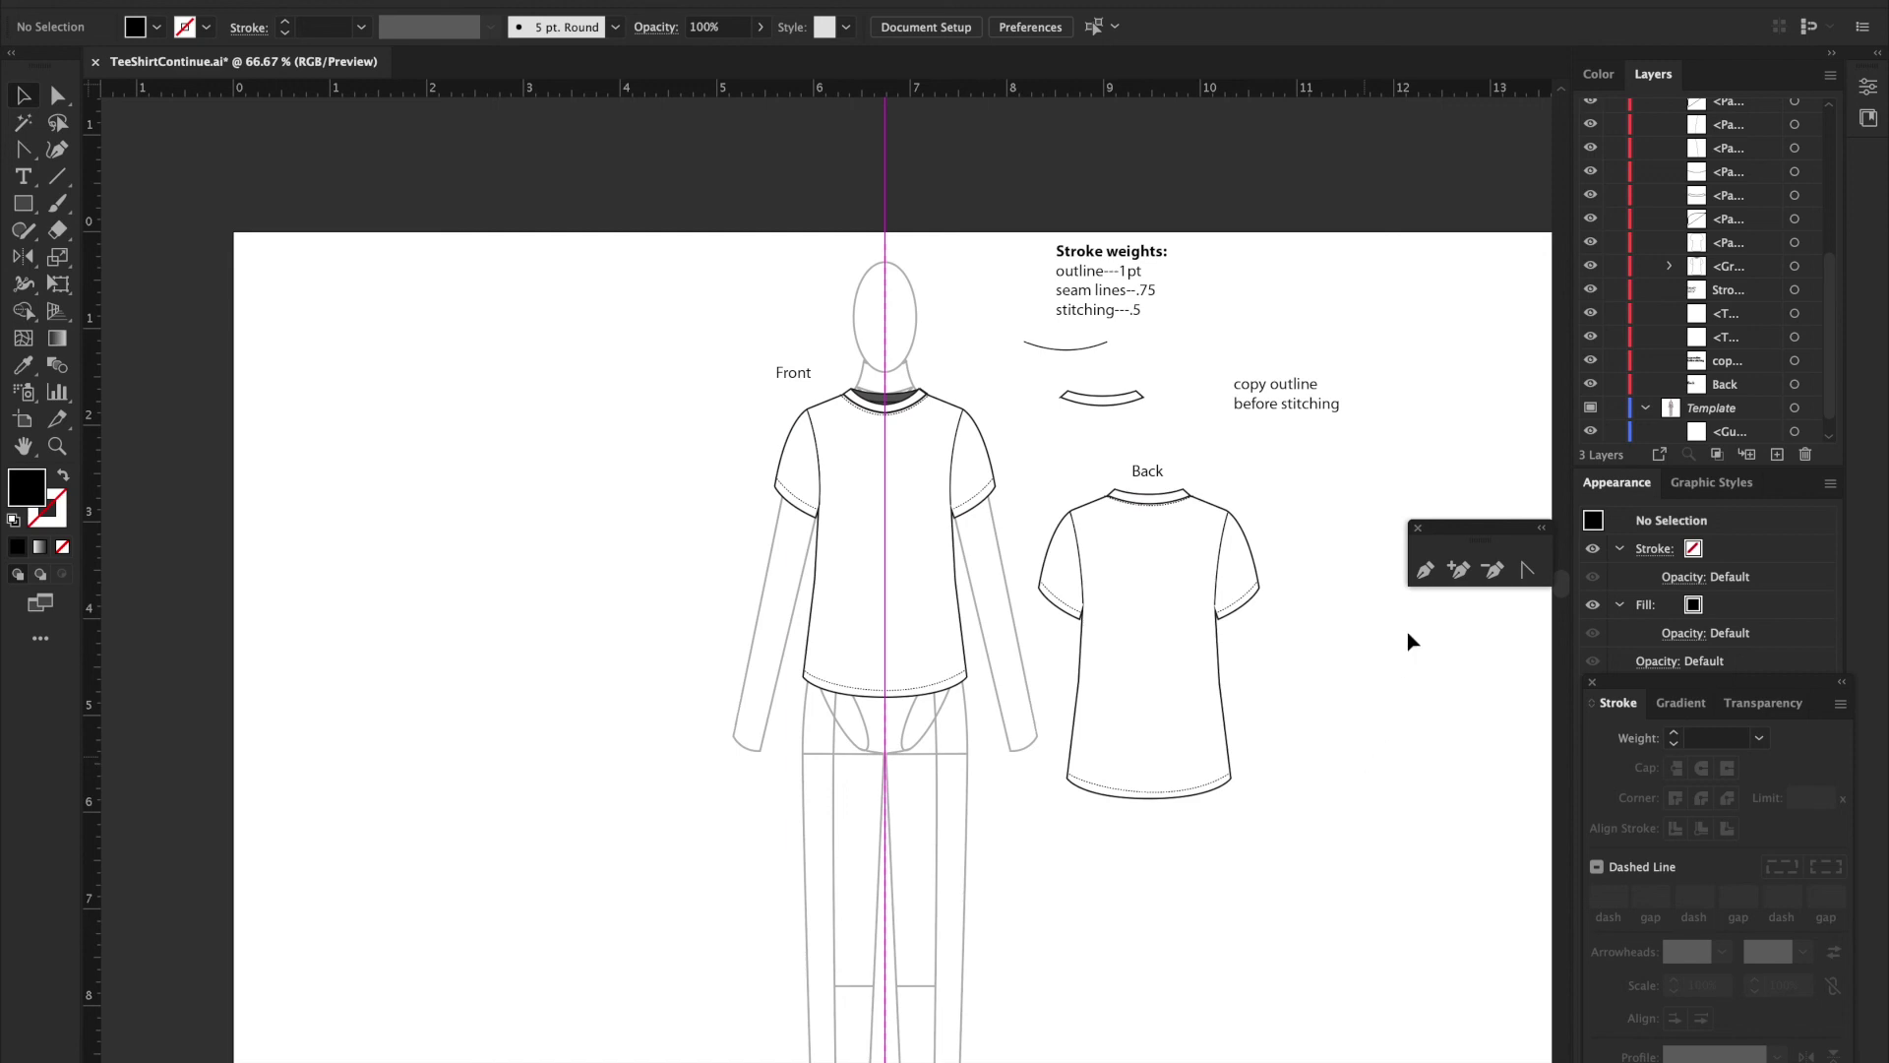
left_click(1418, 529)
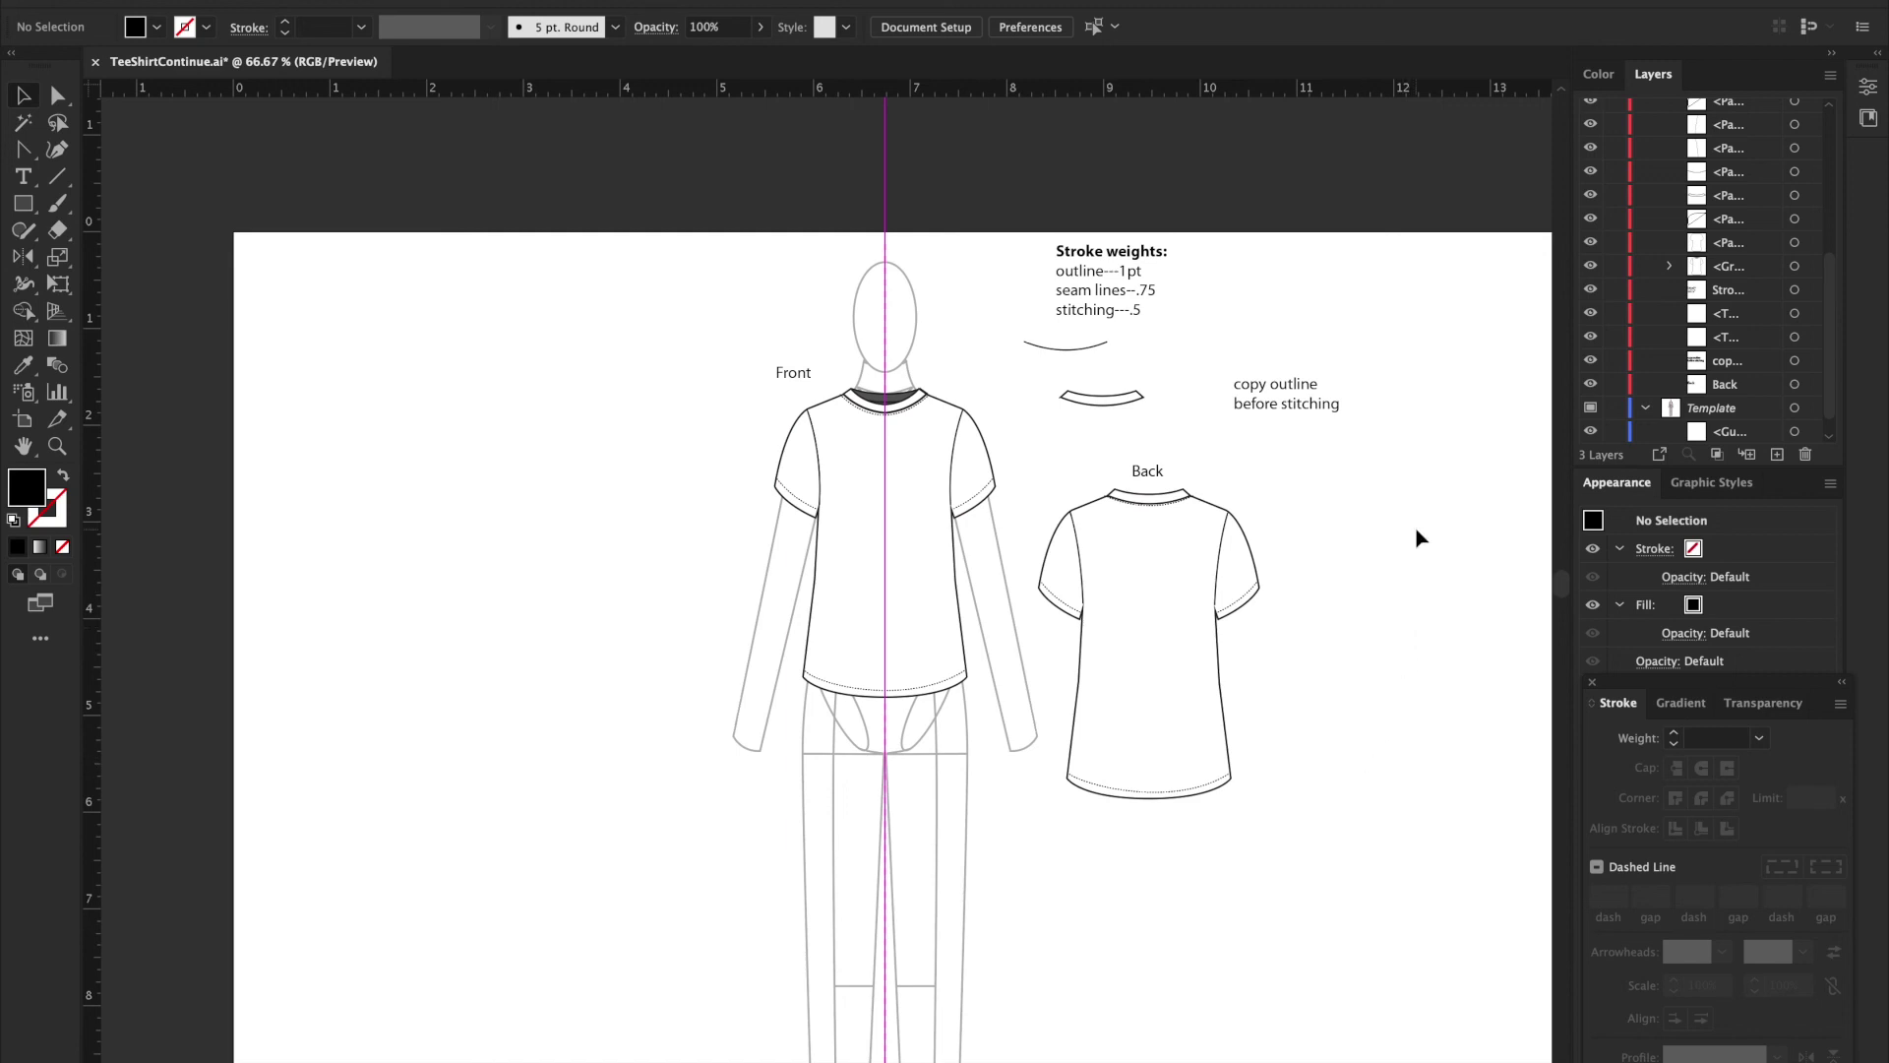